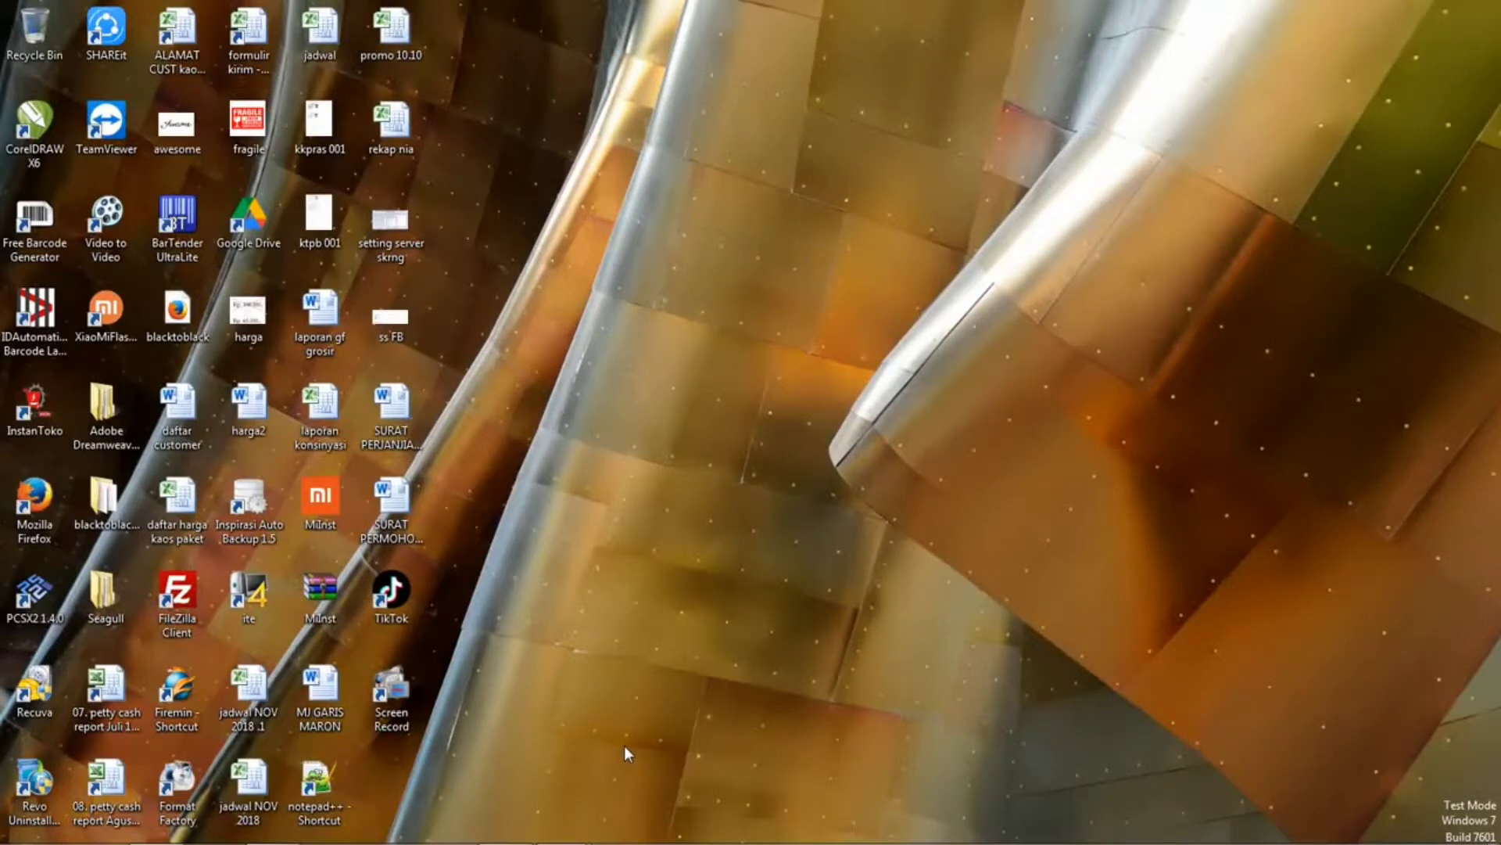
Open the LAPORAN STOCK workbook from its folder.
{"action": "mouse_move", "coordinate": [441, 841]}
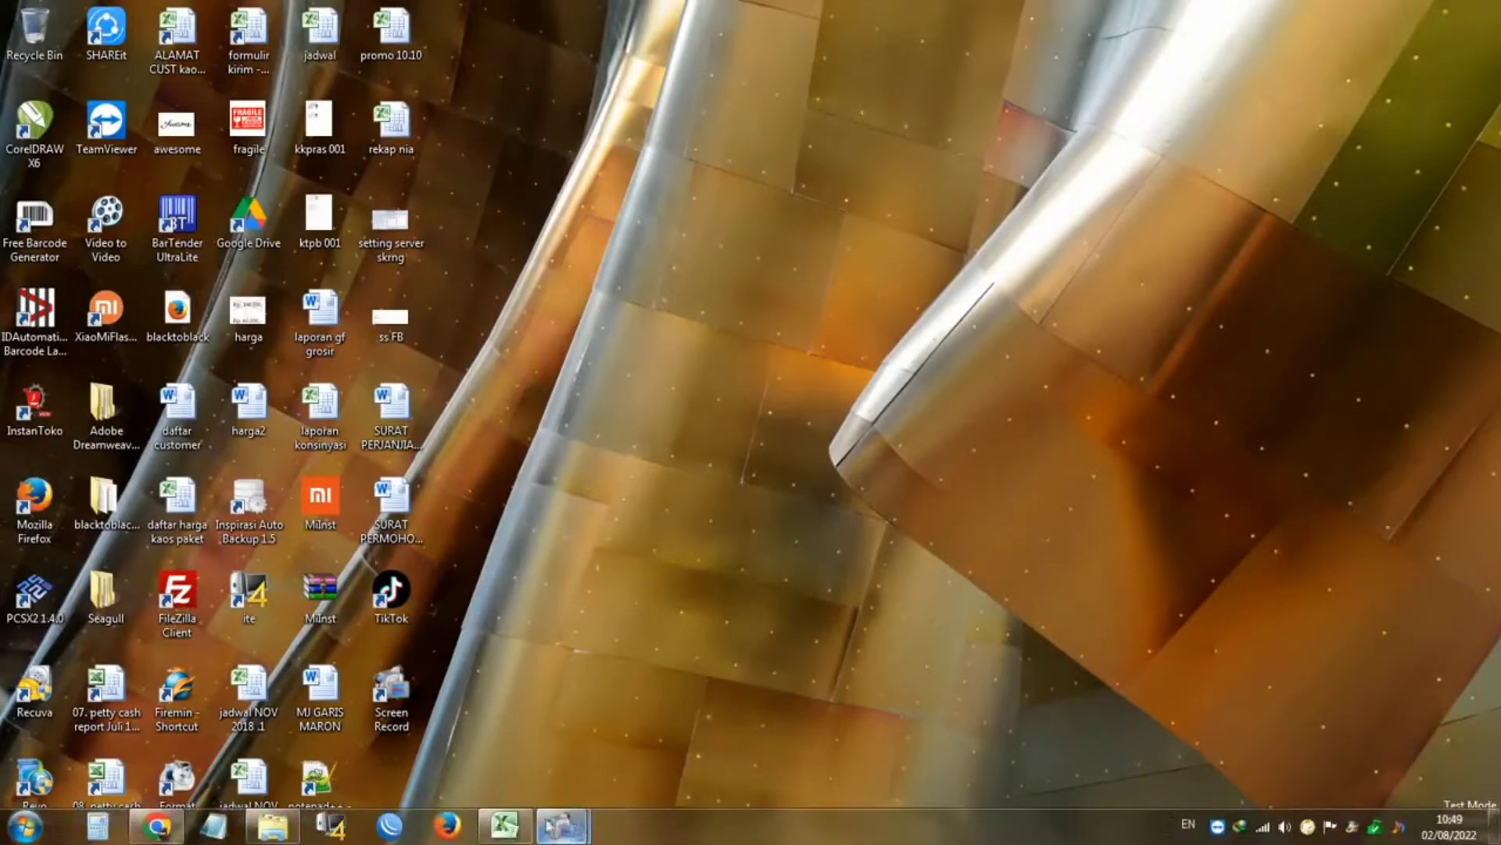
{"action": "left_click", "coordinate": [272, 826]}
{"action": "double_click", "coordinate": [336, 175]}
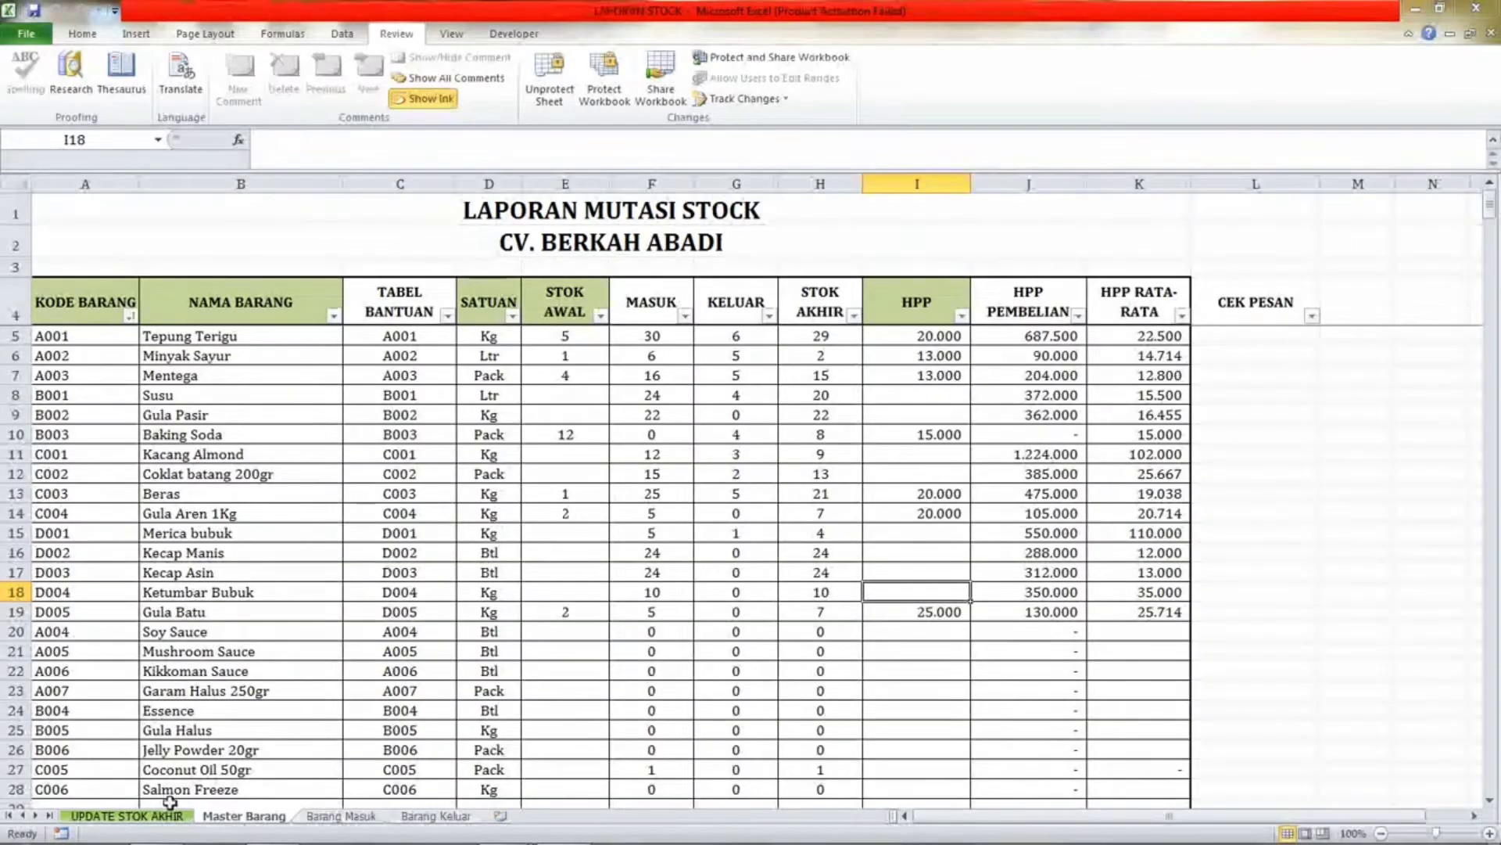
{"action": "left_click", "coordinate": [168, 816]}
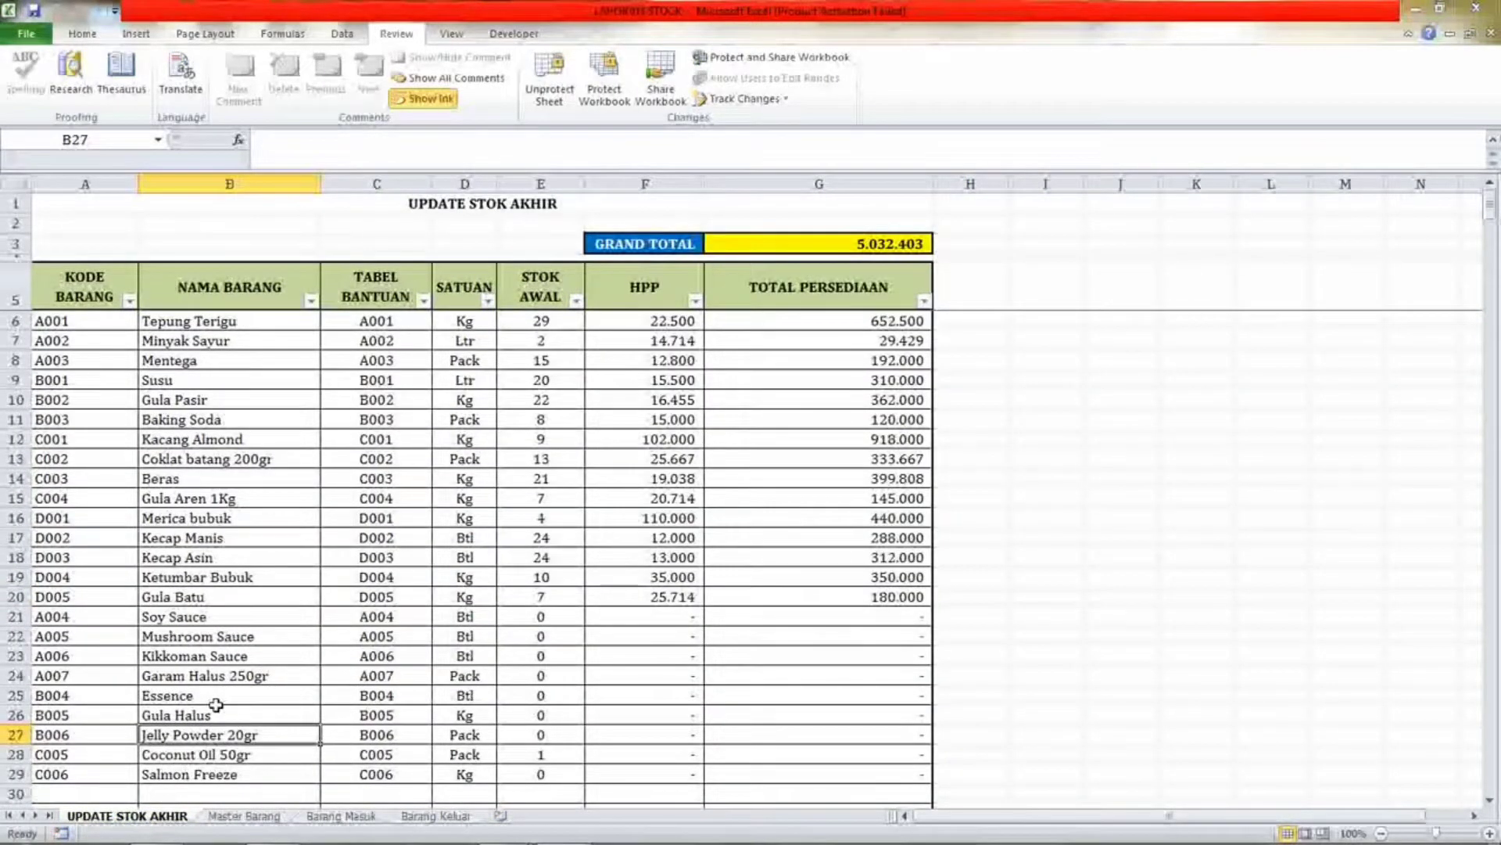
Examine the item rows and the GRAND TOTAL cell on the UPDATE STOK AKHIR sheet.
{"action": "left_click", "coordinate": [190, 674]}
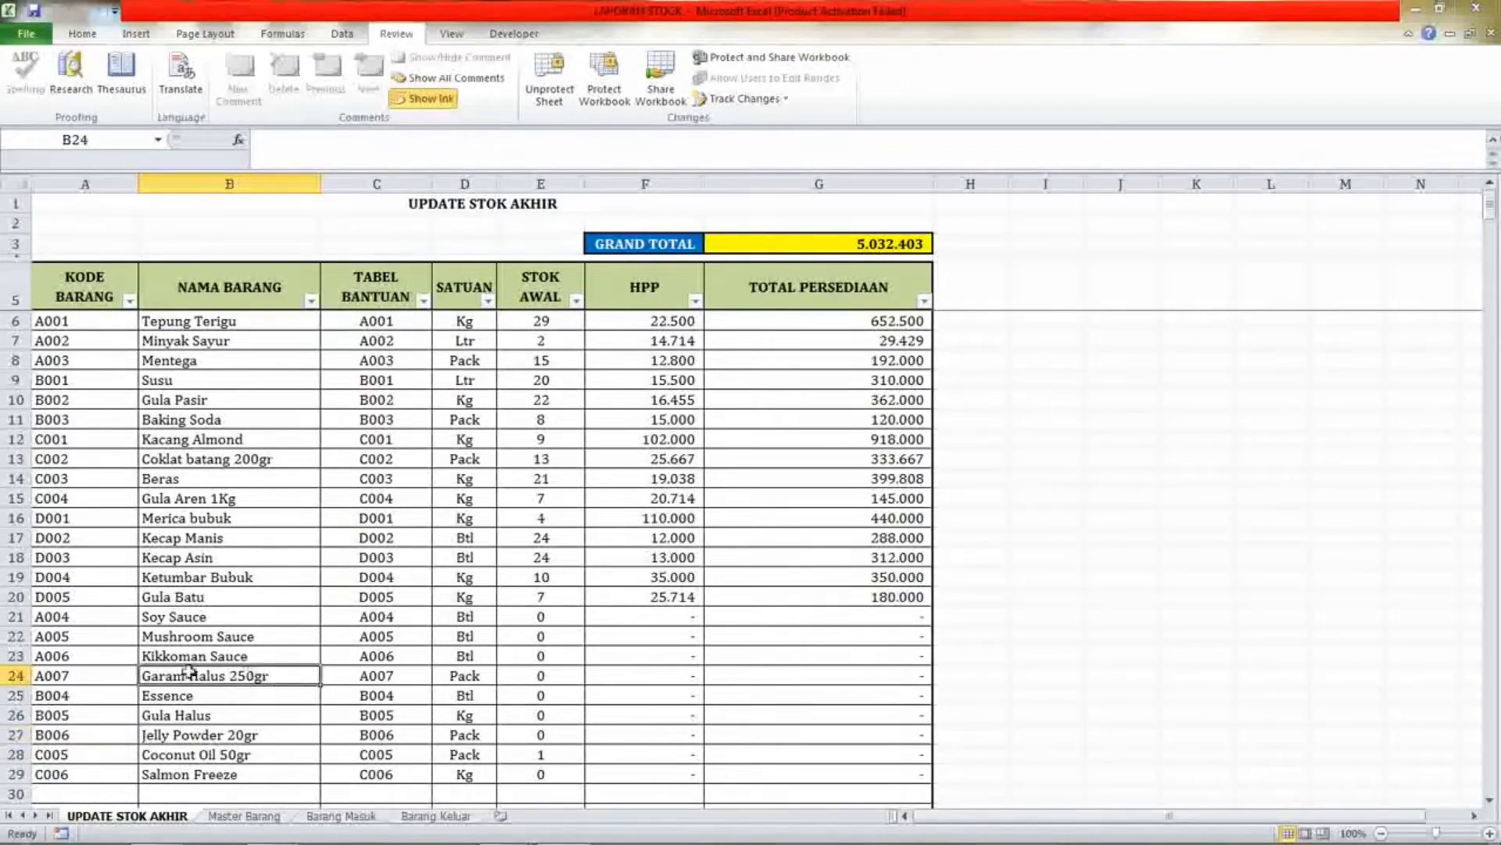
{"action": "left_click", "coordinate": [119, 673]}
{"action": "left_click", "coordinate": [114, 650]}
{"action": "left_click", "coordinate": [113, 598]}
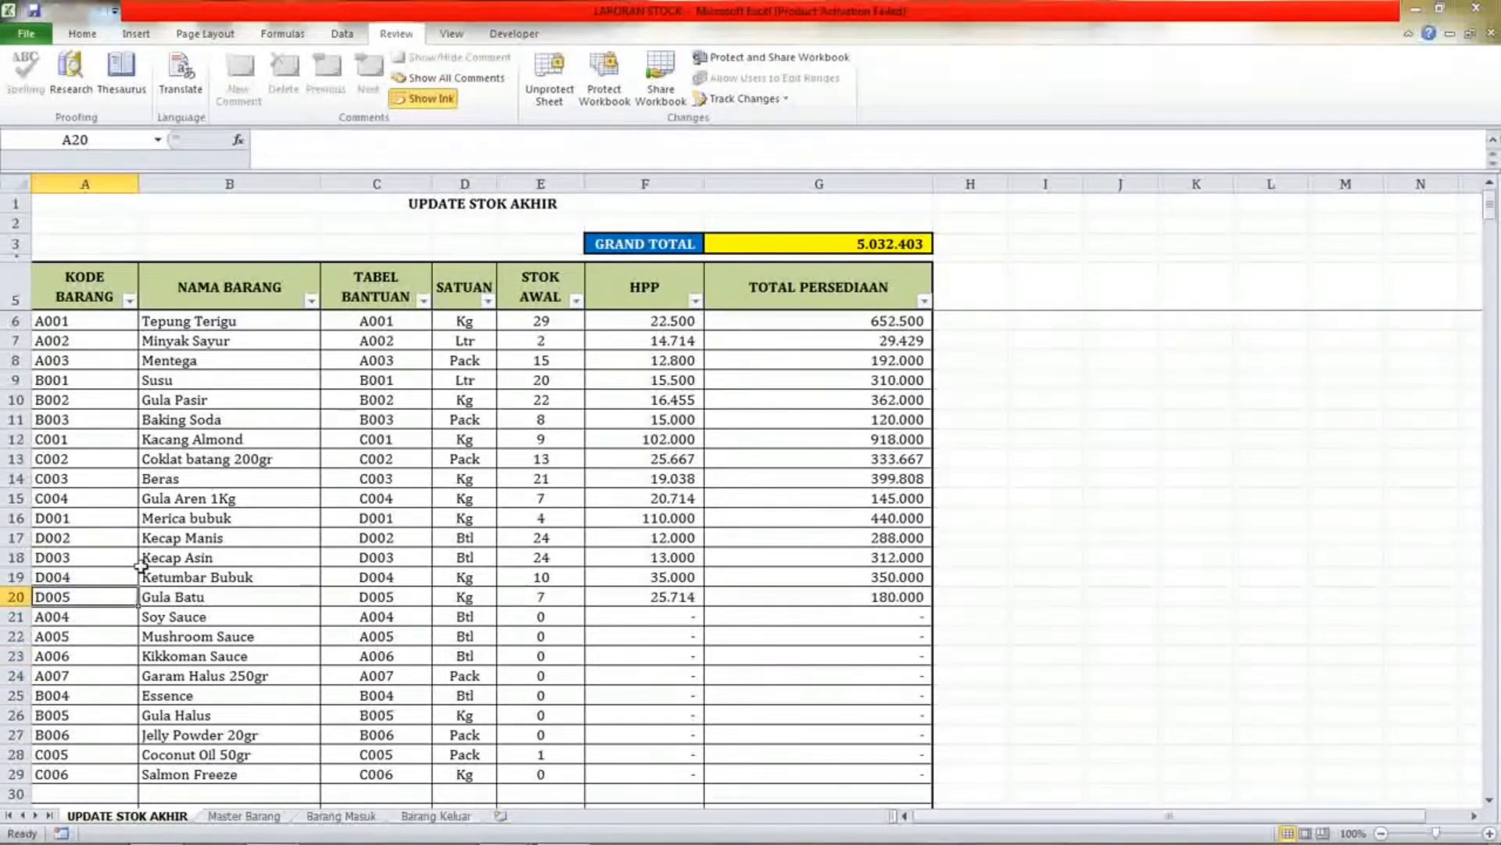
{"action": "left_click", "coordinate": [97, 338]}
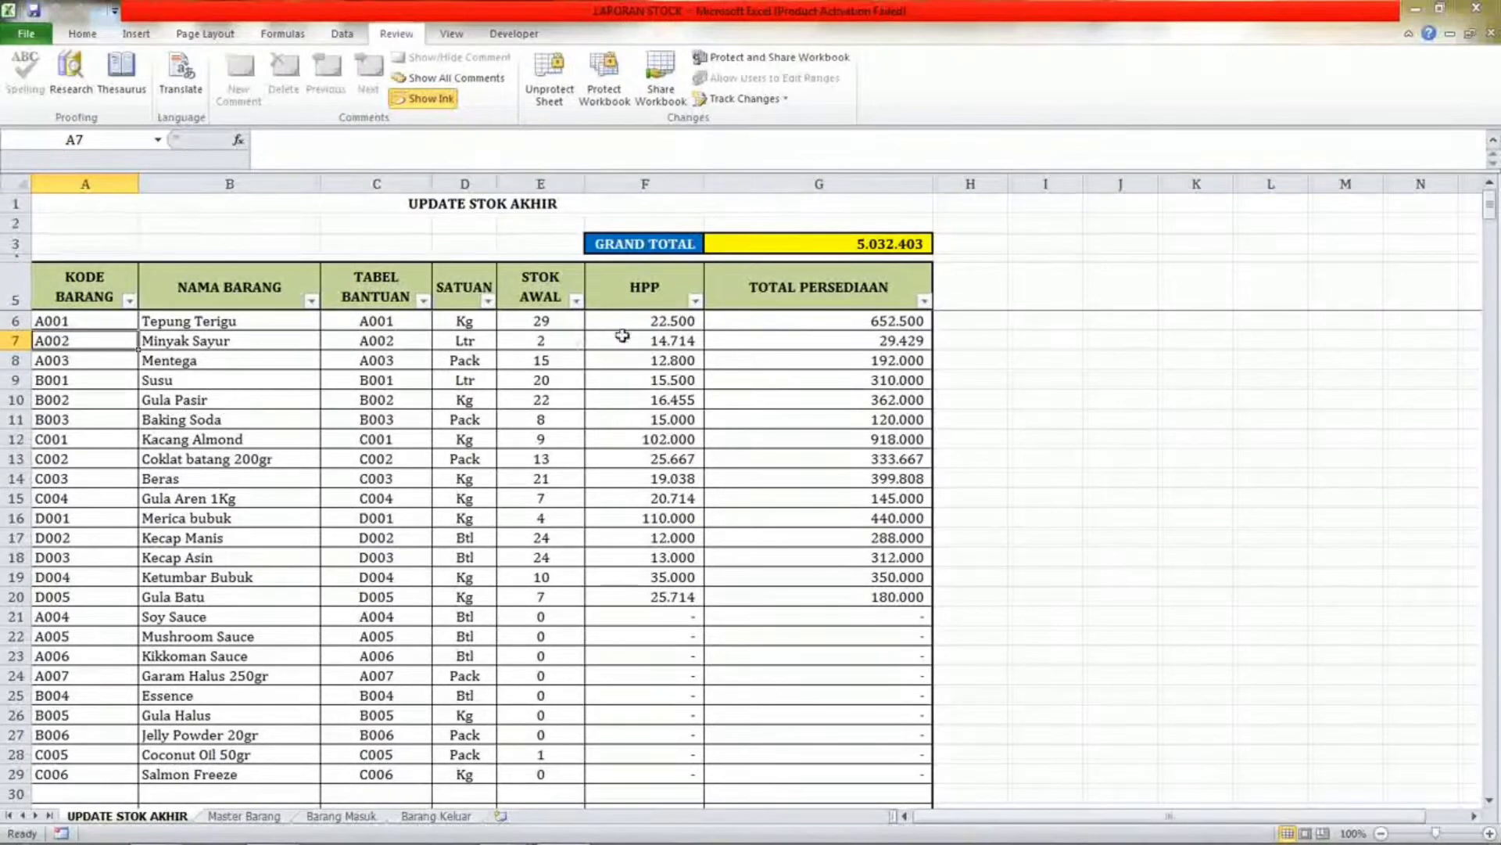
{"action": "left_click", "coordinate": [628, 336]}
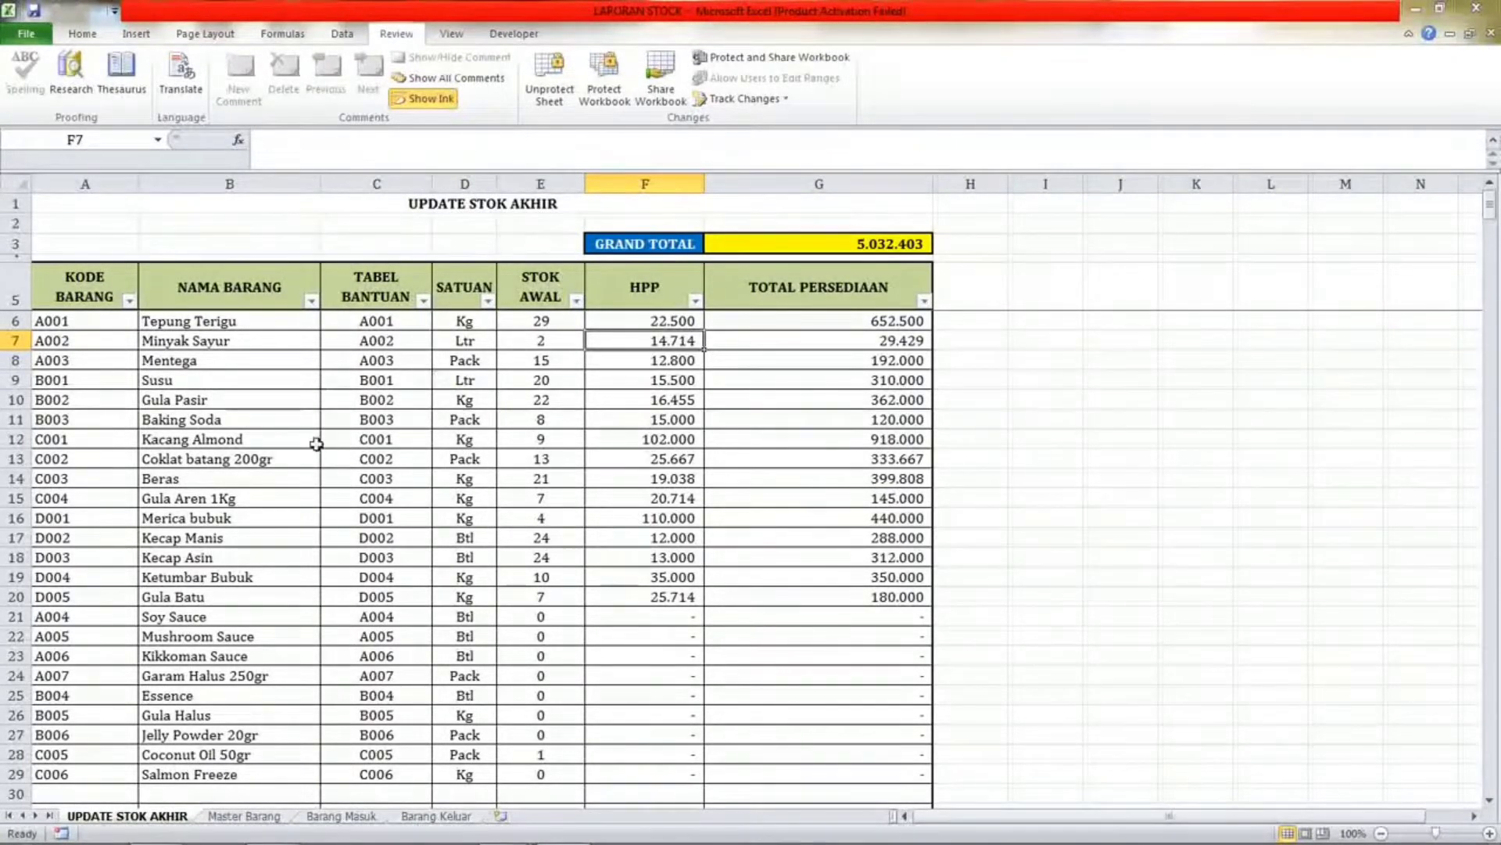
{"action": "left_click", "coordinate": [817, 234]}
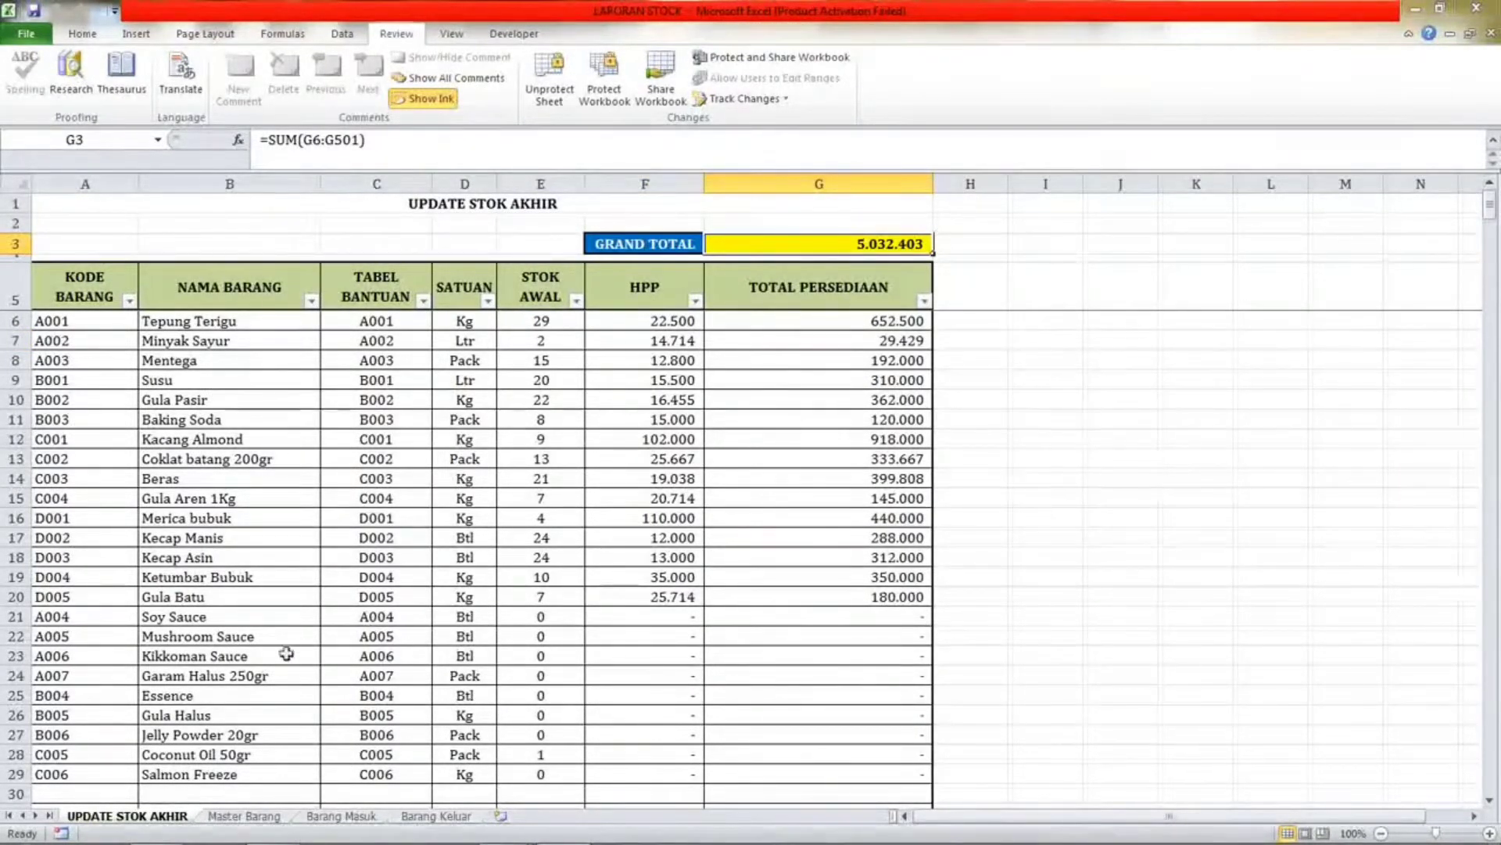
Browse the Master Barang, Barang Masuk and Barang Keluar sheets and their item cells.
{"action": "left_click", "coordinate": [242, 815]}
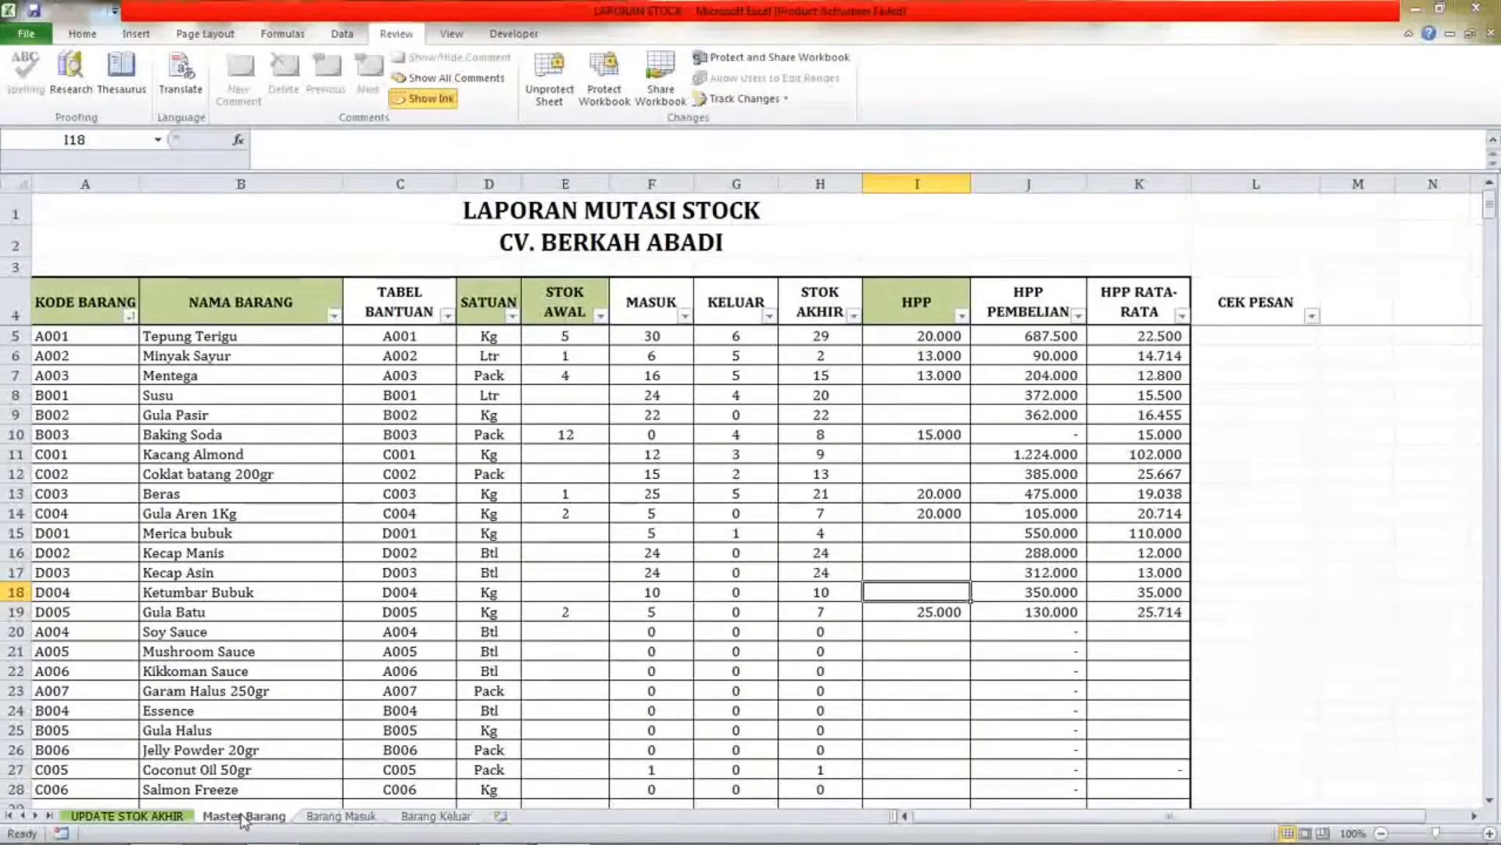
{"action": "left_click", "coordinate": [110, 376]}
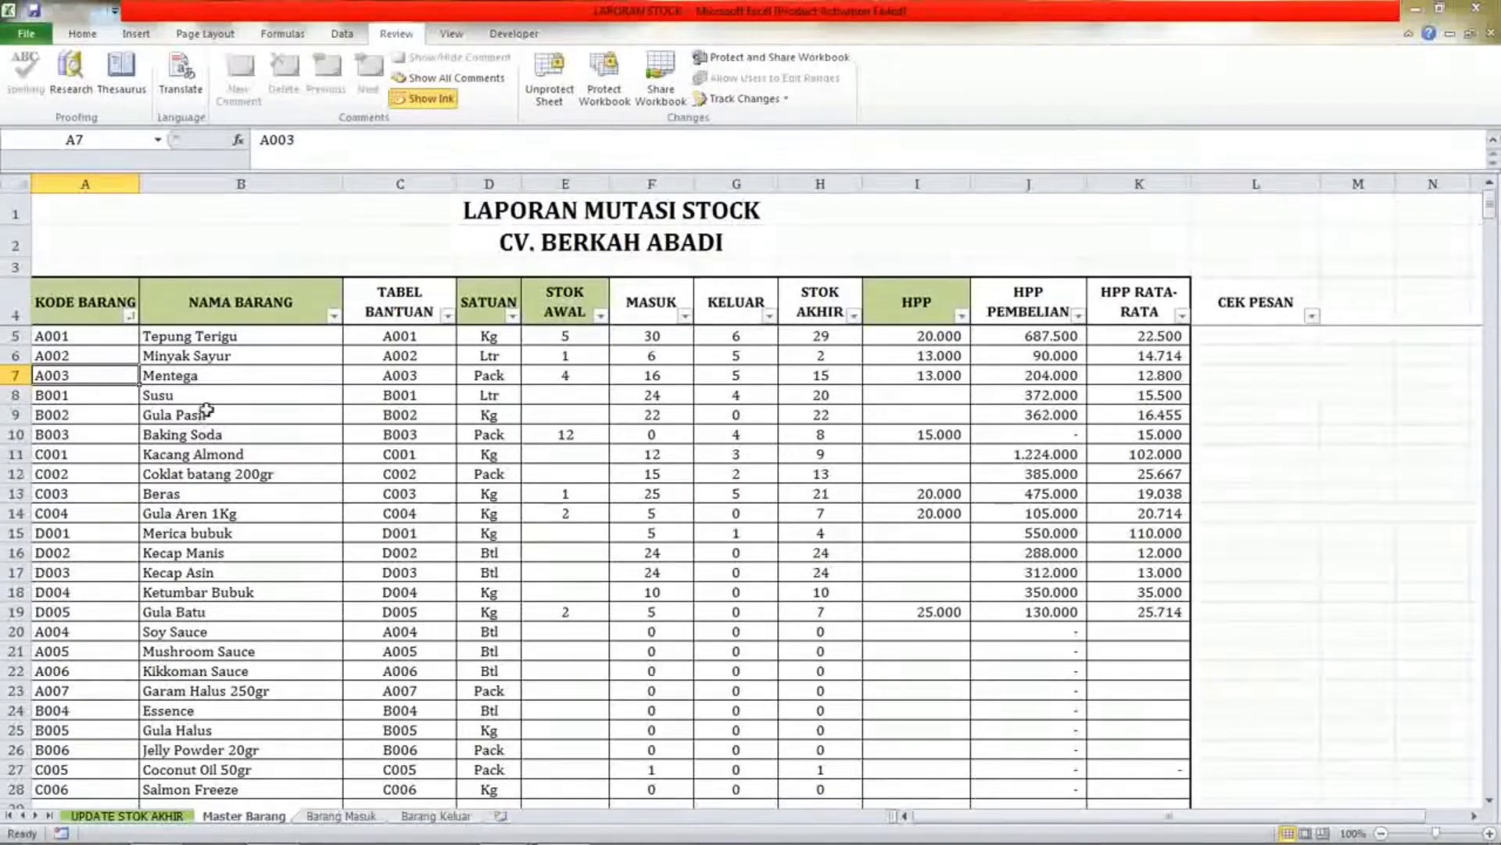
{"action": "left_click", "coordinate": [93, 354]}
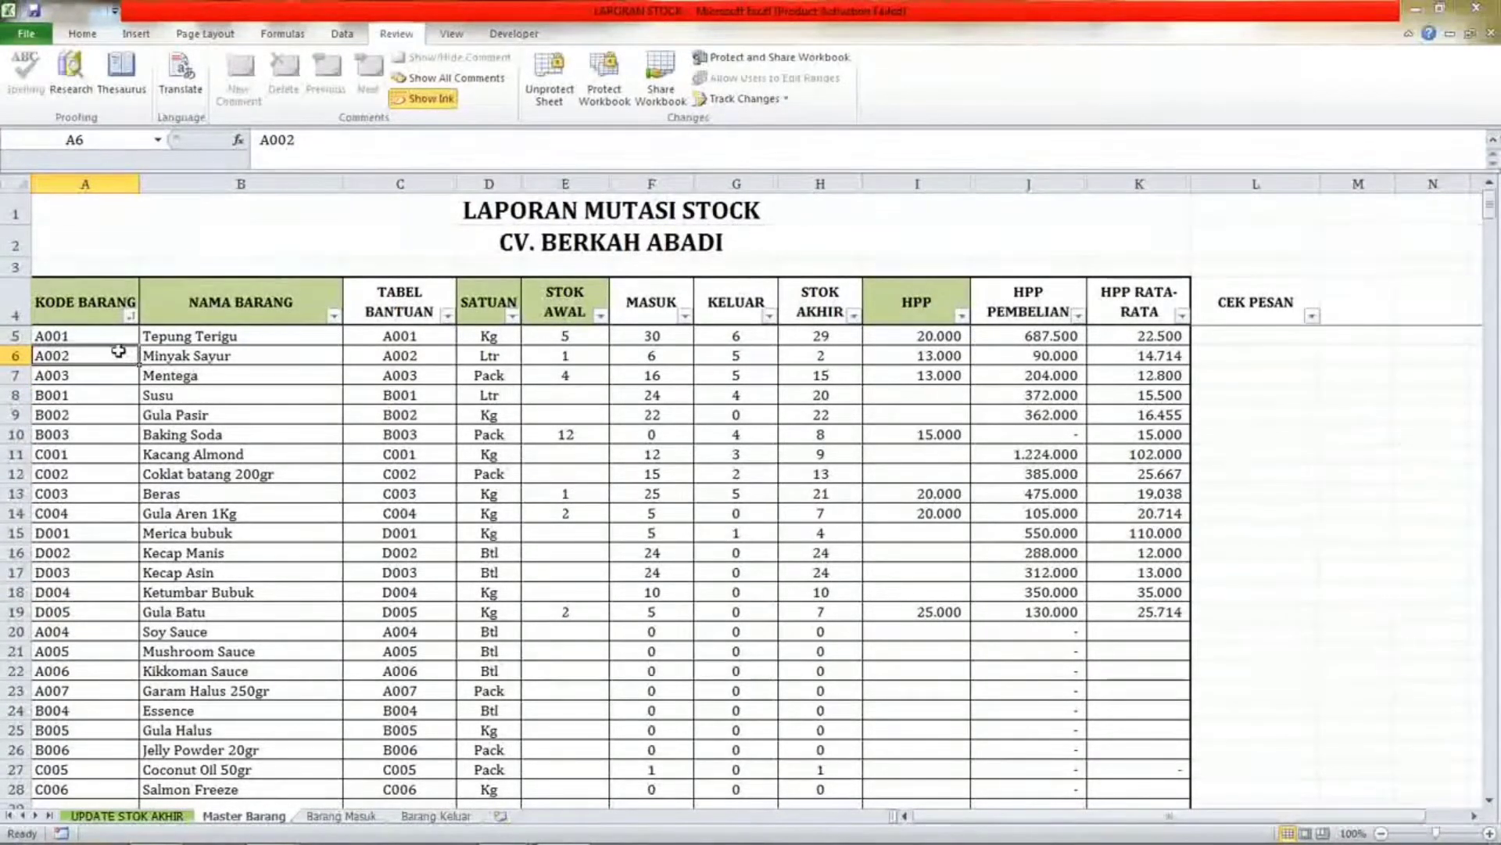
{"action": "left_click", "coordinate": [184, 351]}
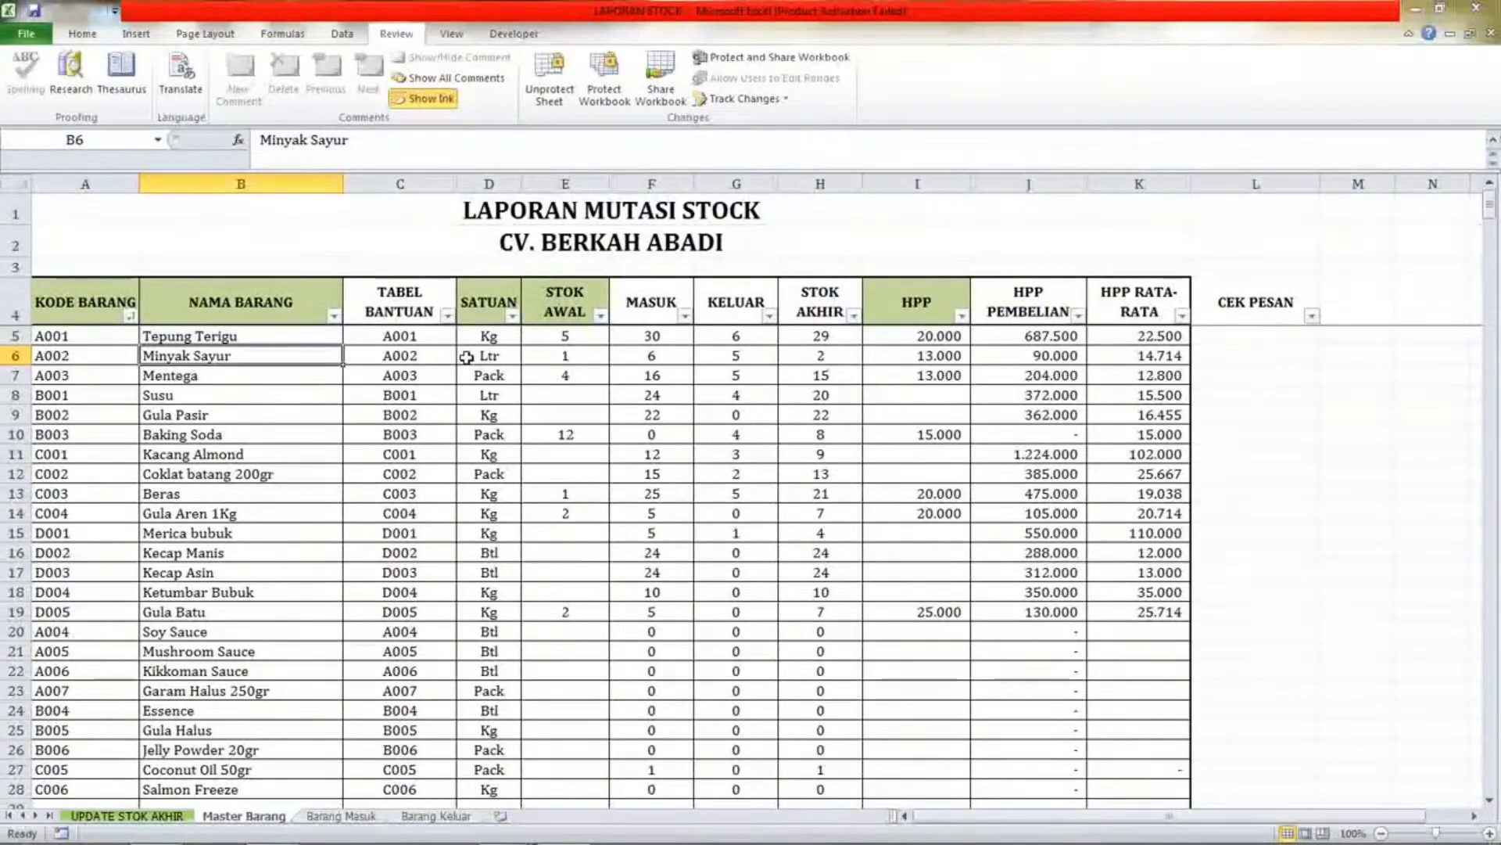
{"action": "left_click", "coordinate": [362, 818]}
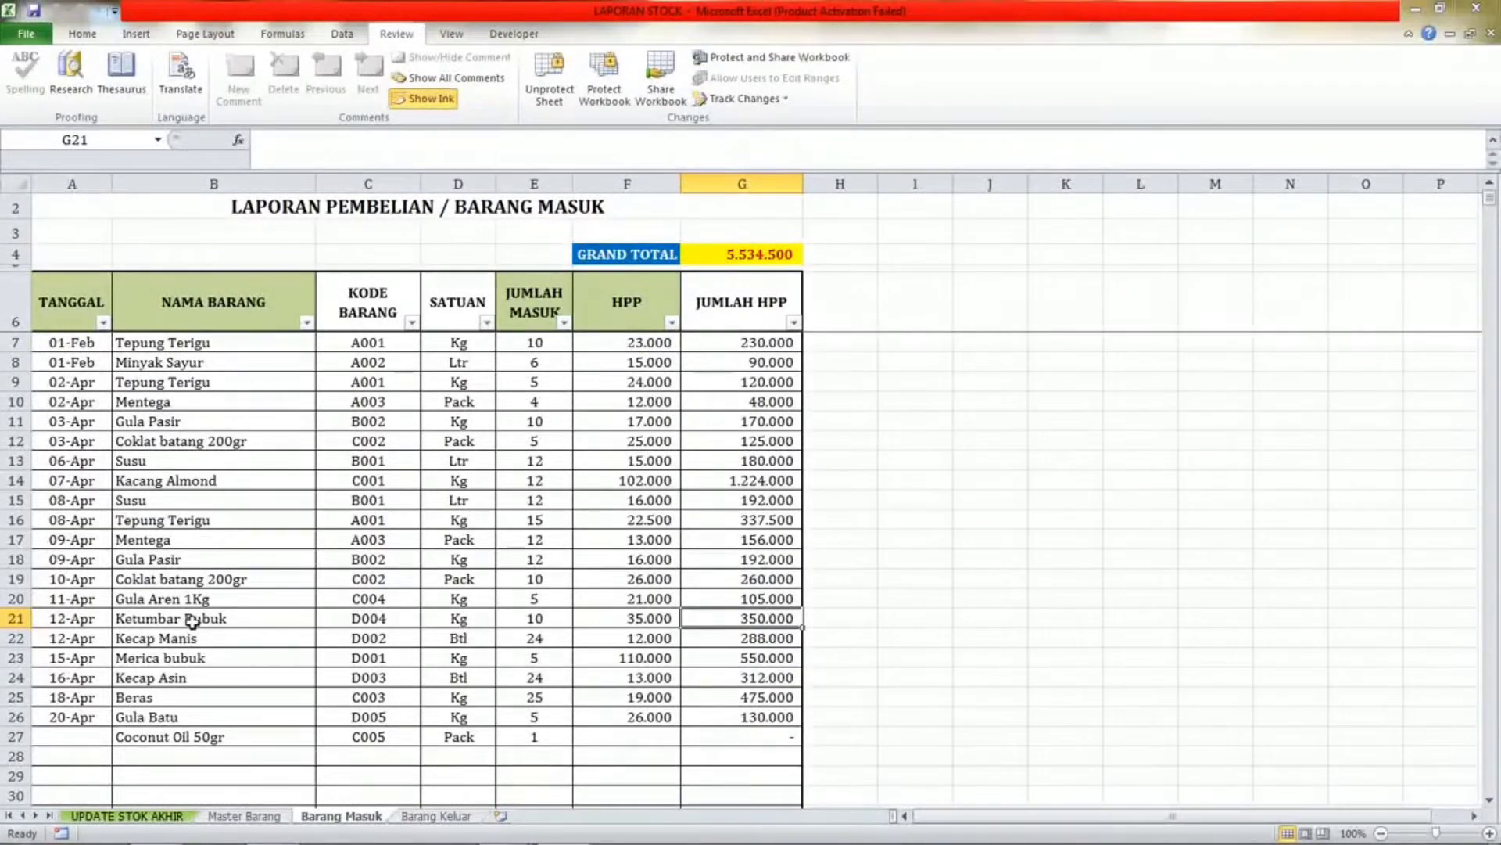
{"action": "left_click", "coordinate": [459, 819]}
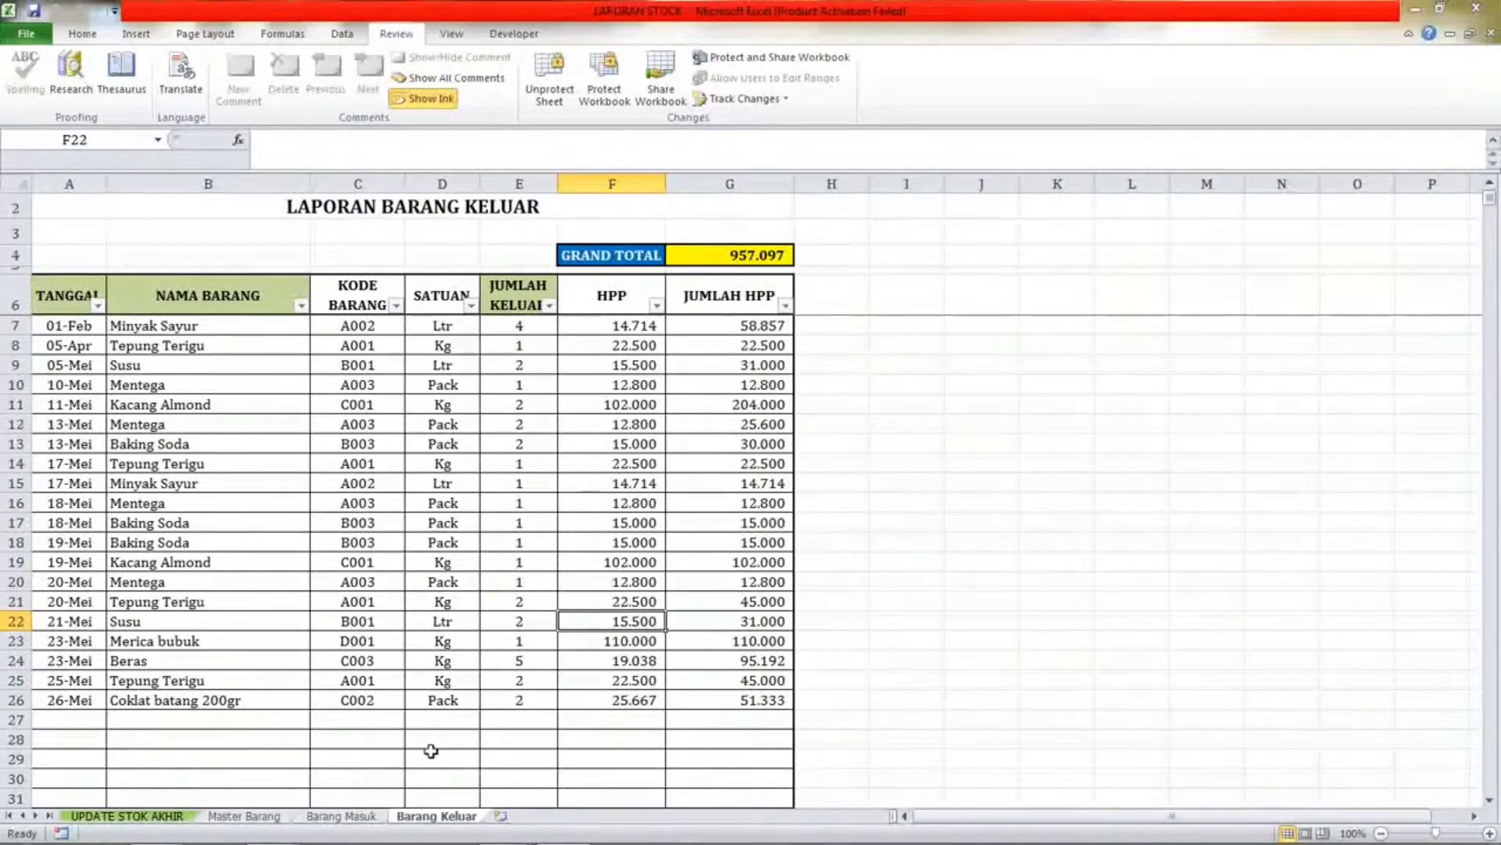
Return to the UPDATE STOK AKHIR sheet and inspect cells across the first item rows.
{"action": "left_click", "coordinate": [141, 818]}
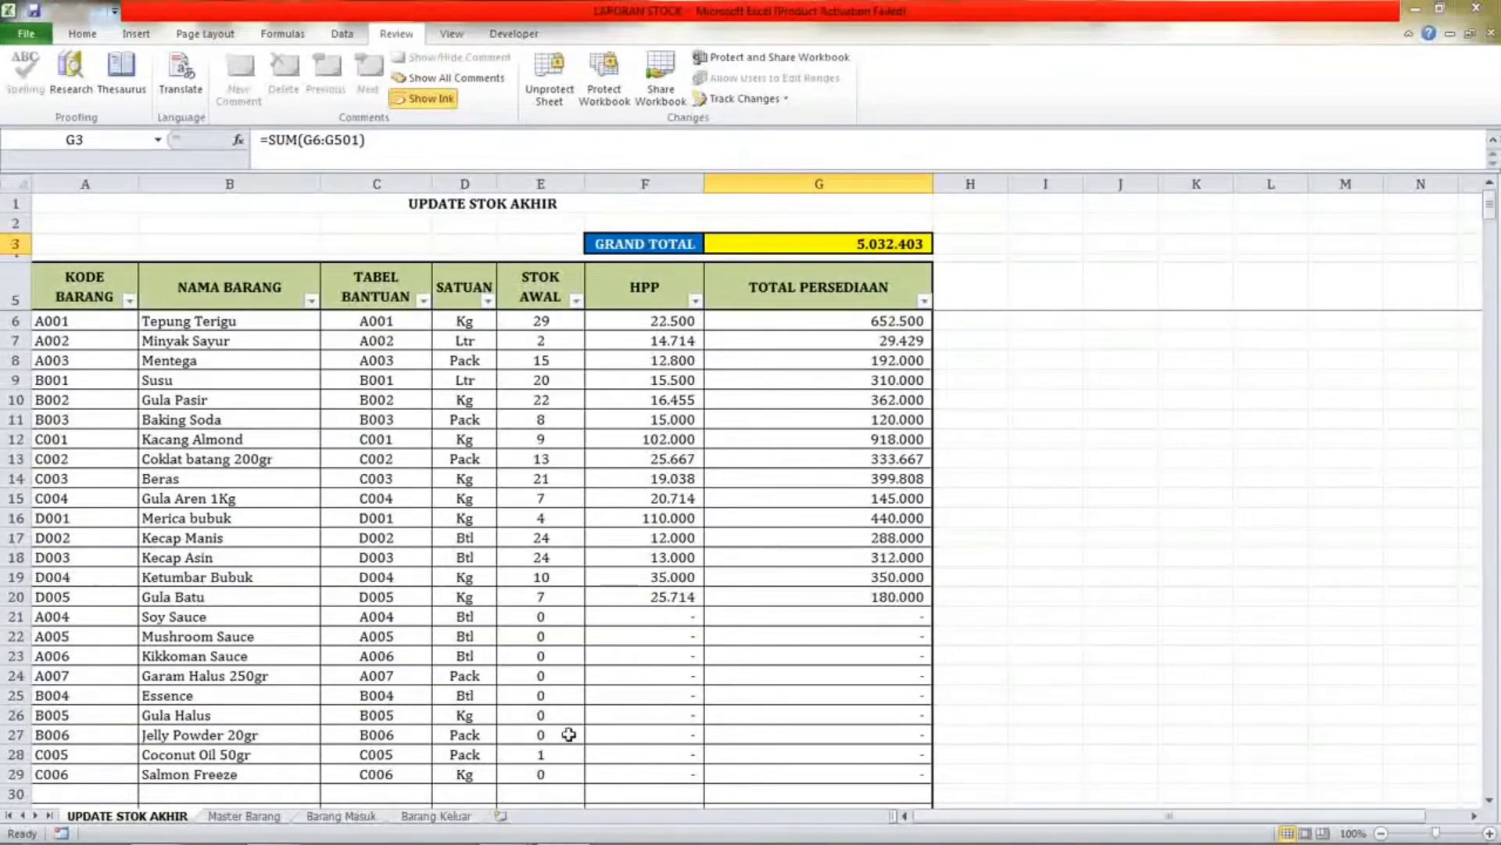
{"action": "left_click", "coordinate": [421, 576]}
{"action": "left_click", "coordinate": [200, 504]}
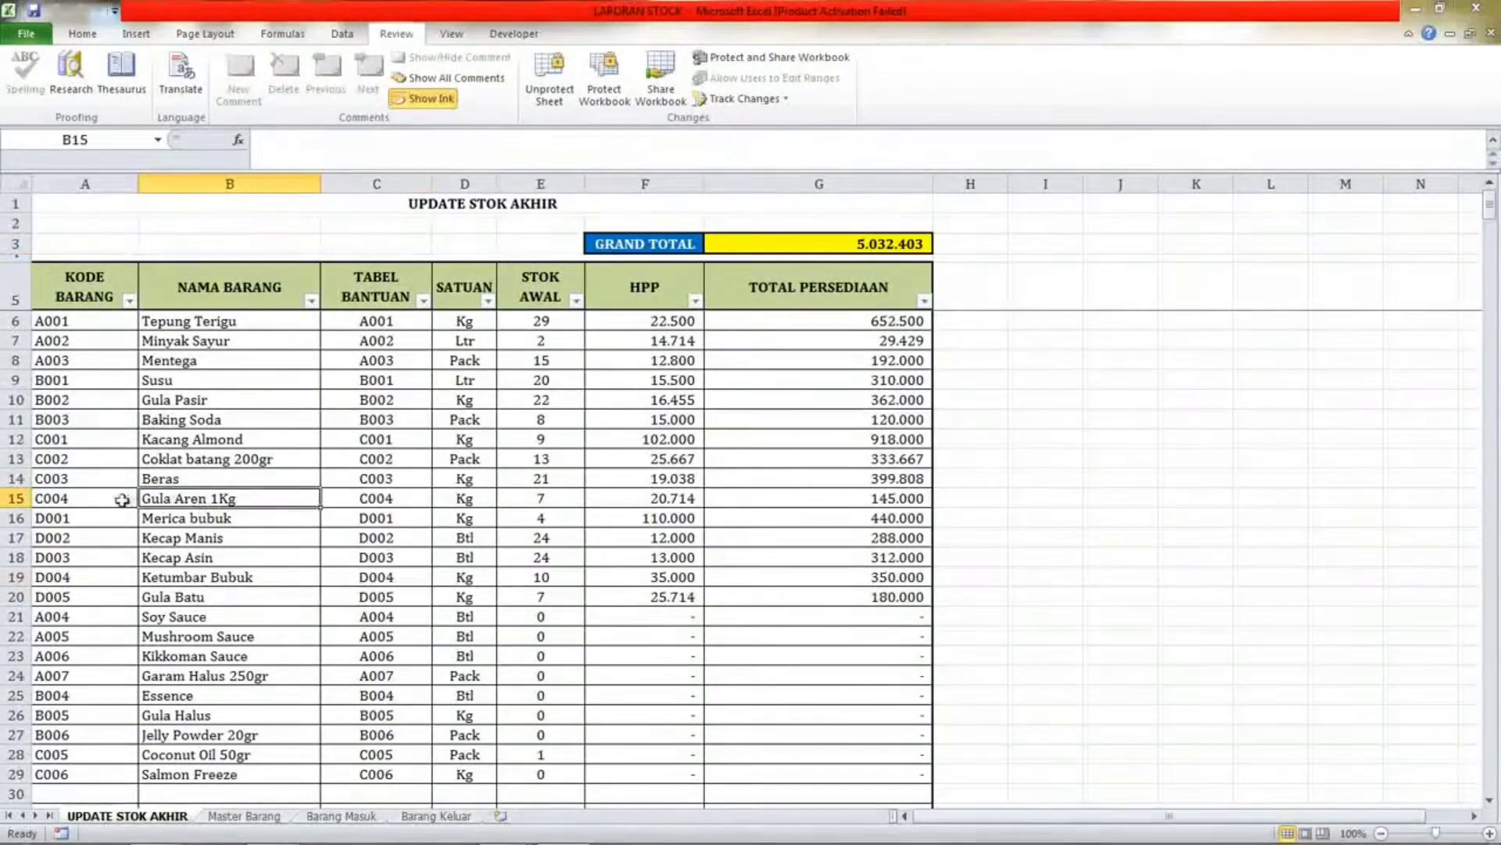
{"action": "key", "text": "Right"}
{"action": "left_click", "coordinate": [92, 343]}
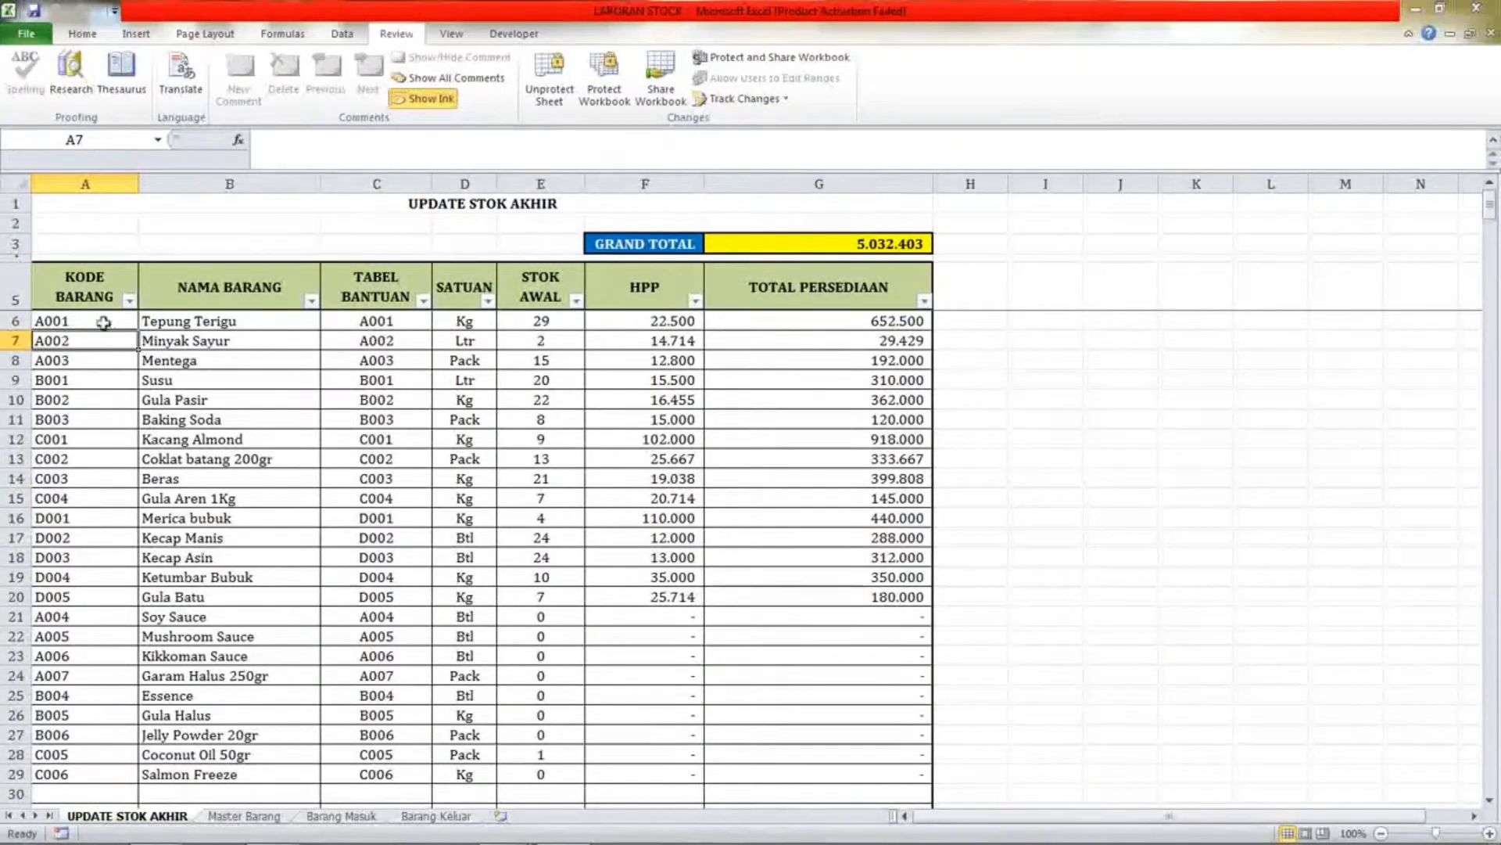
{"action": "left_click", "coordinate": [104, 322]}
{"action": "left_click", "coordinate": [354, 321]}
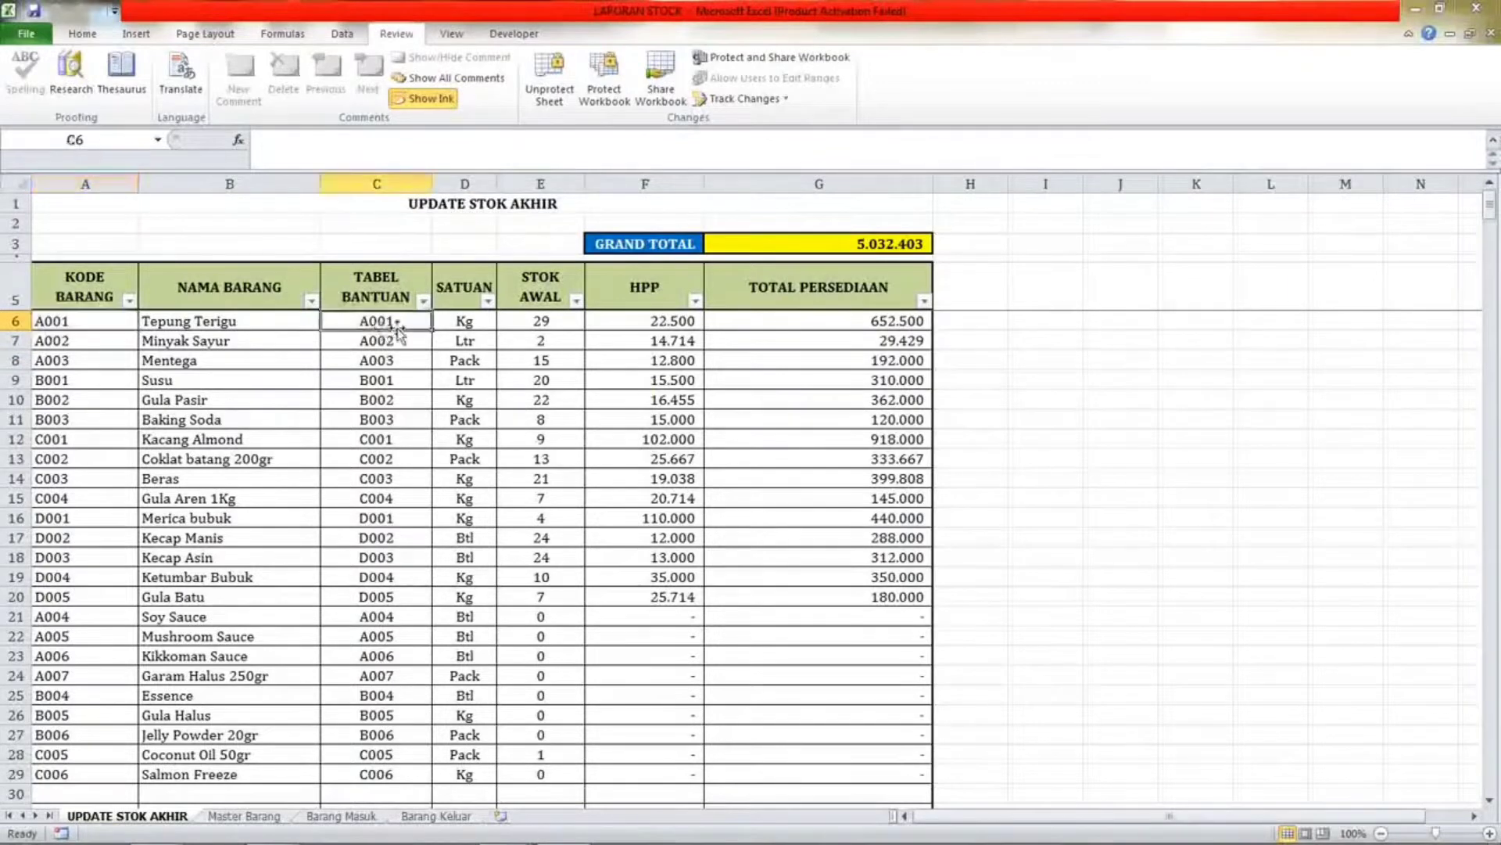
{"action": "left_click", "coordinate": [574, 321]}
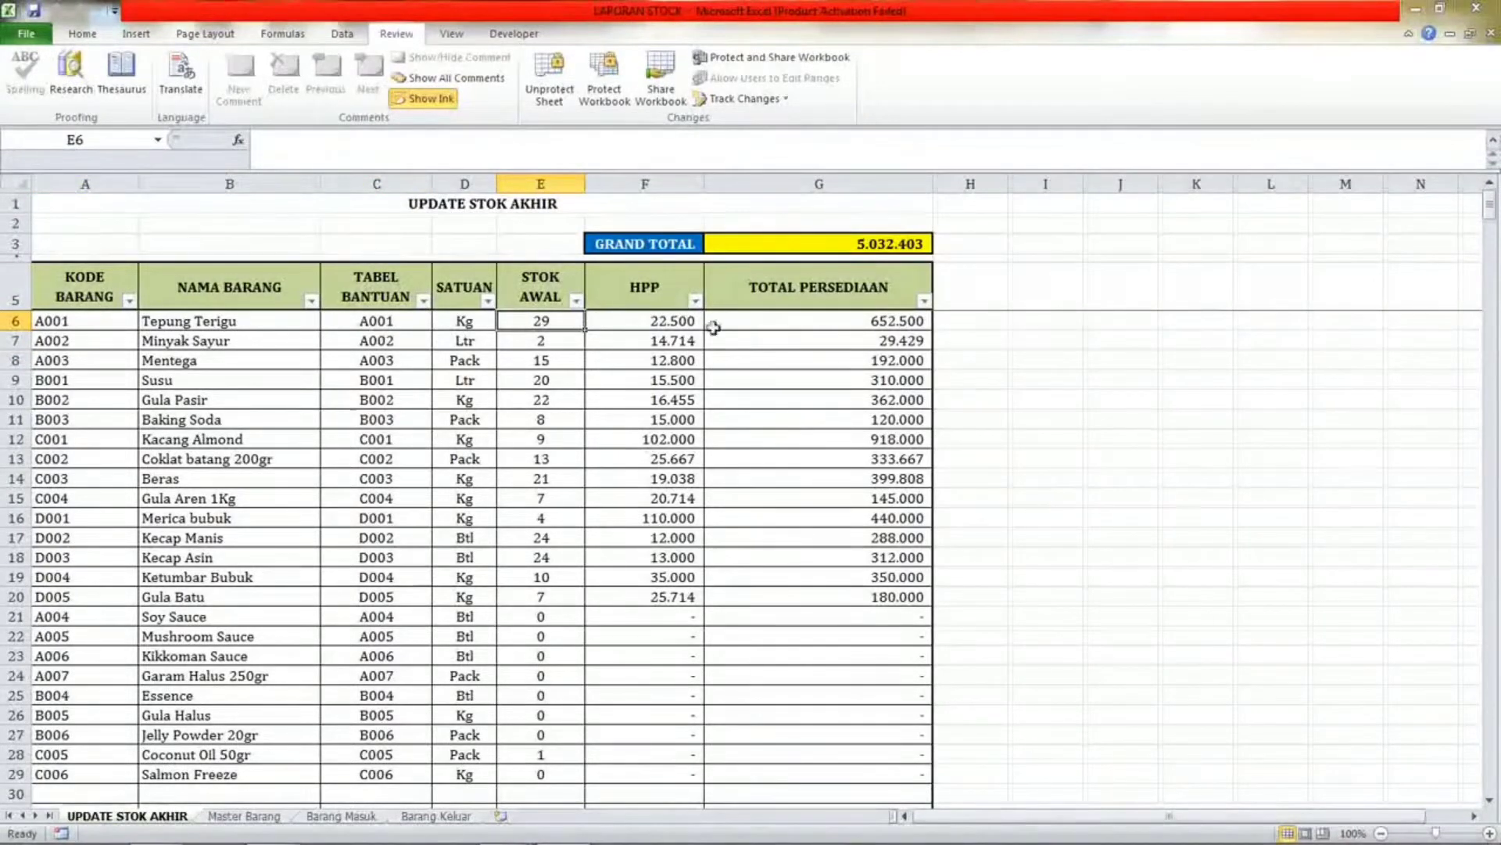
Try to delete and edit contents of several cells on the protected sheet, dismissing each protection warning.
{"action": "left_click", "coordinate": [111, 356]}
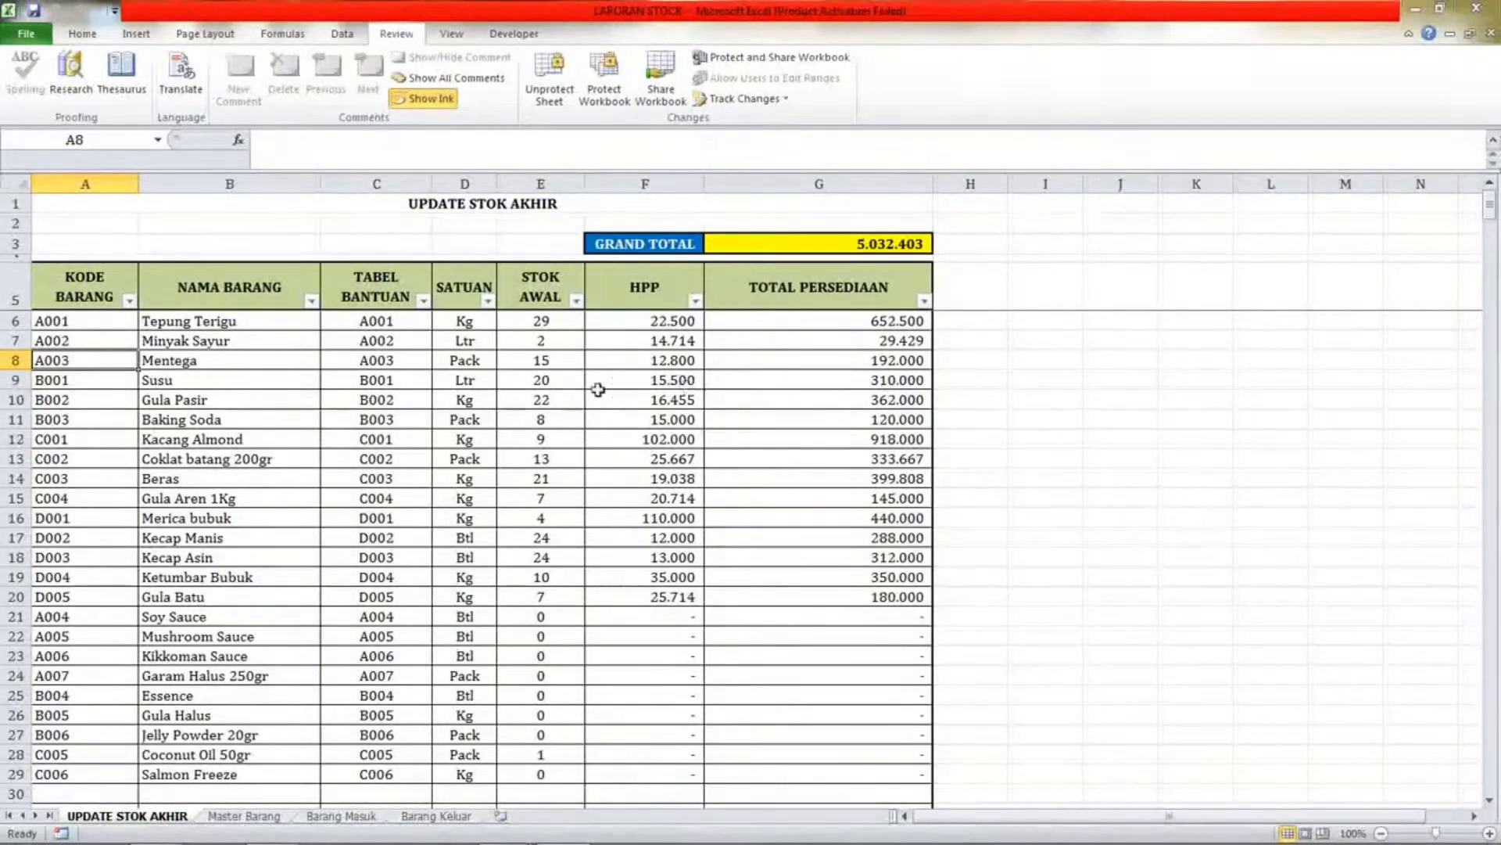
{"action": "key", "text": "Delete"}
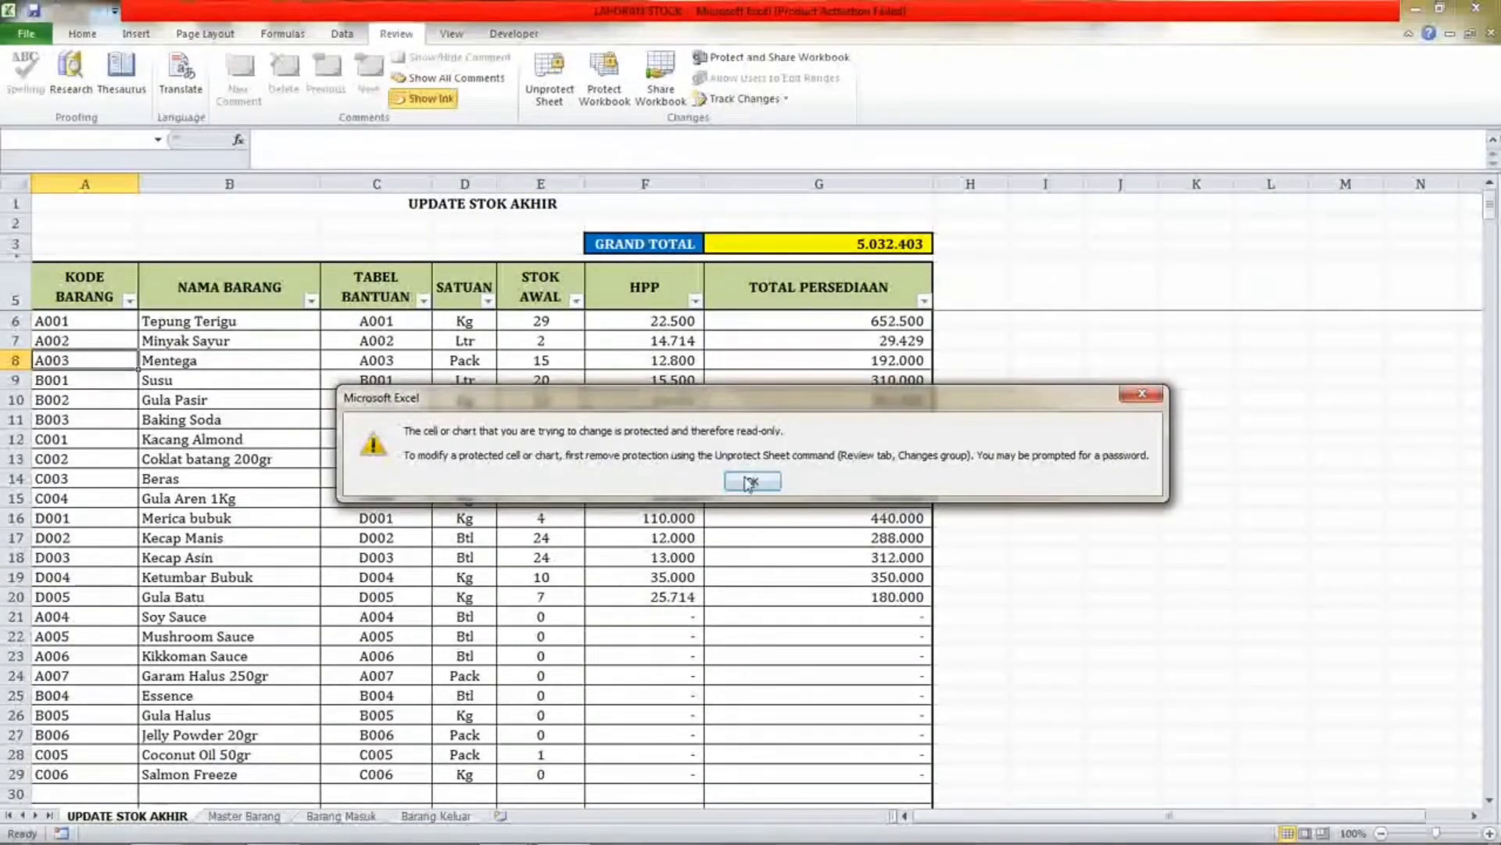
{"action": "left_click", "coordinate": [752, 482]}
{"action": "left_click", "coordinate": [302, 459]}
{"action": "key", "text": "Delete"}
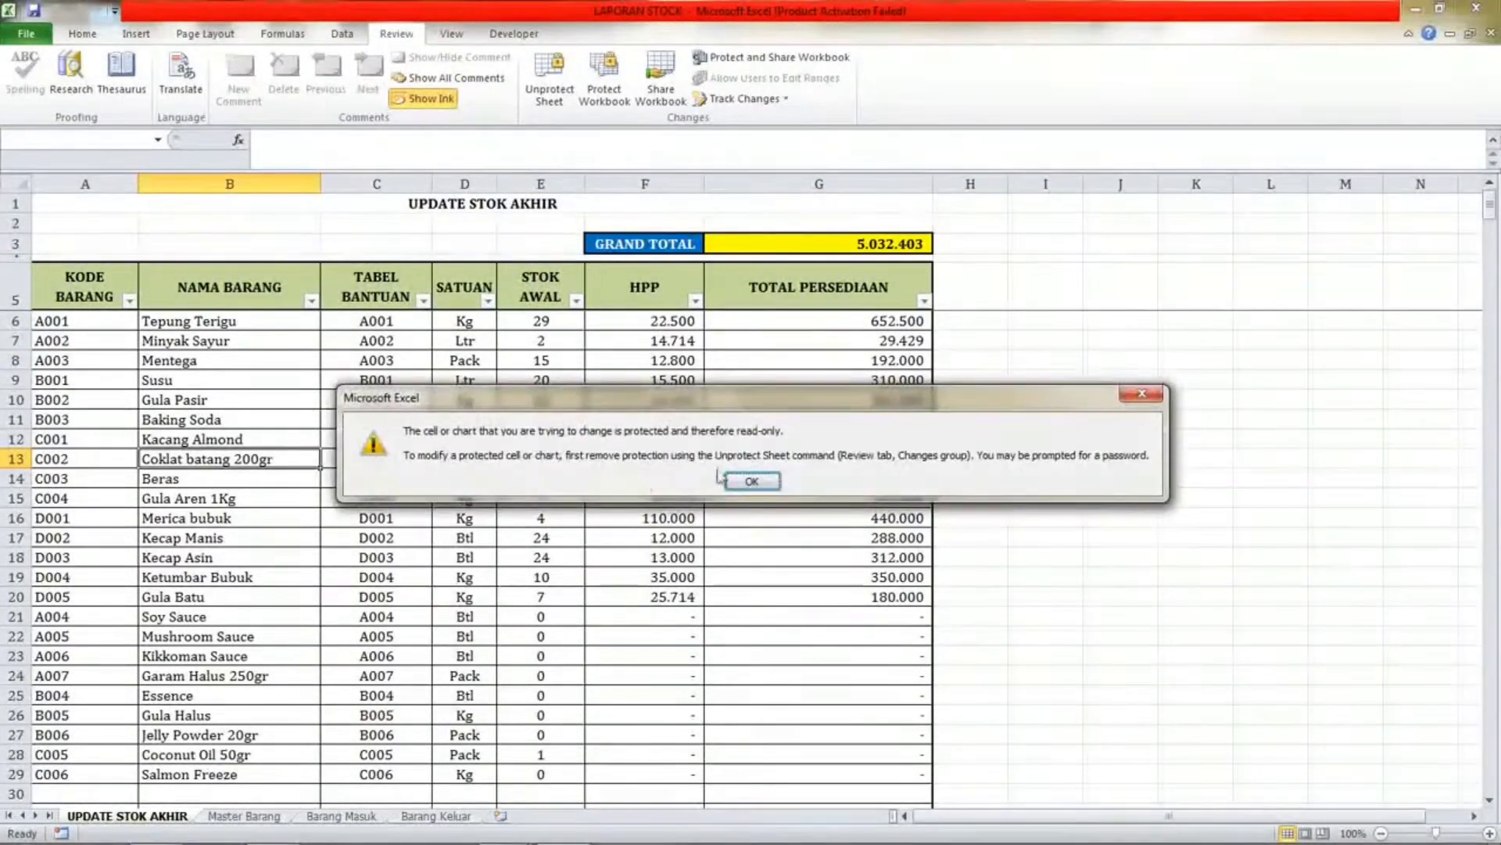
{"action": "double_click", "coordinate": [422, 420]}
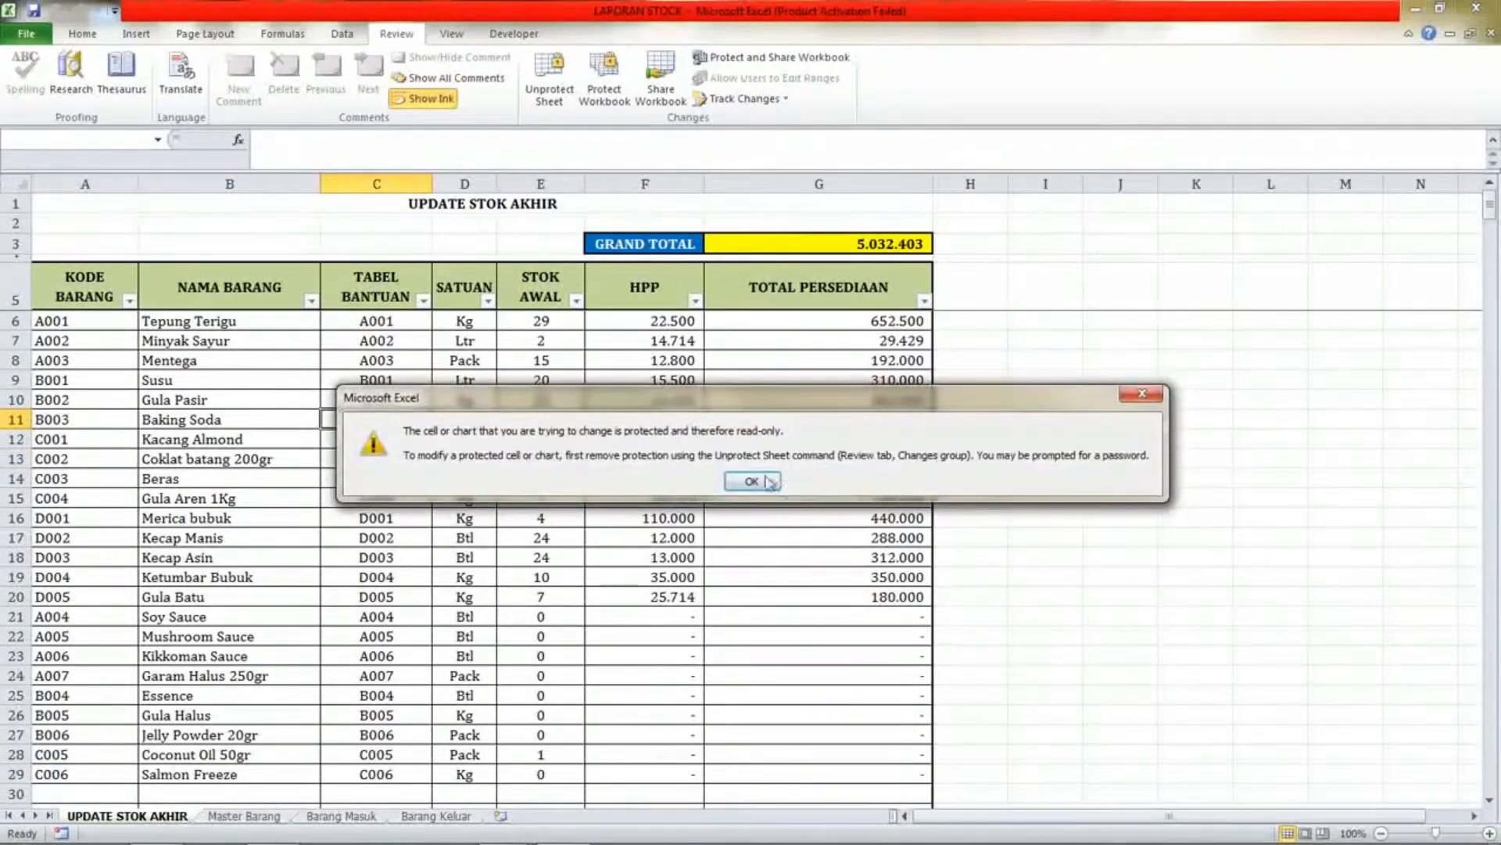
{"action": "left_click", "coordinate": [767, 483]}
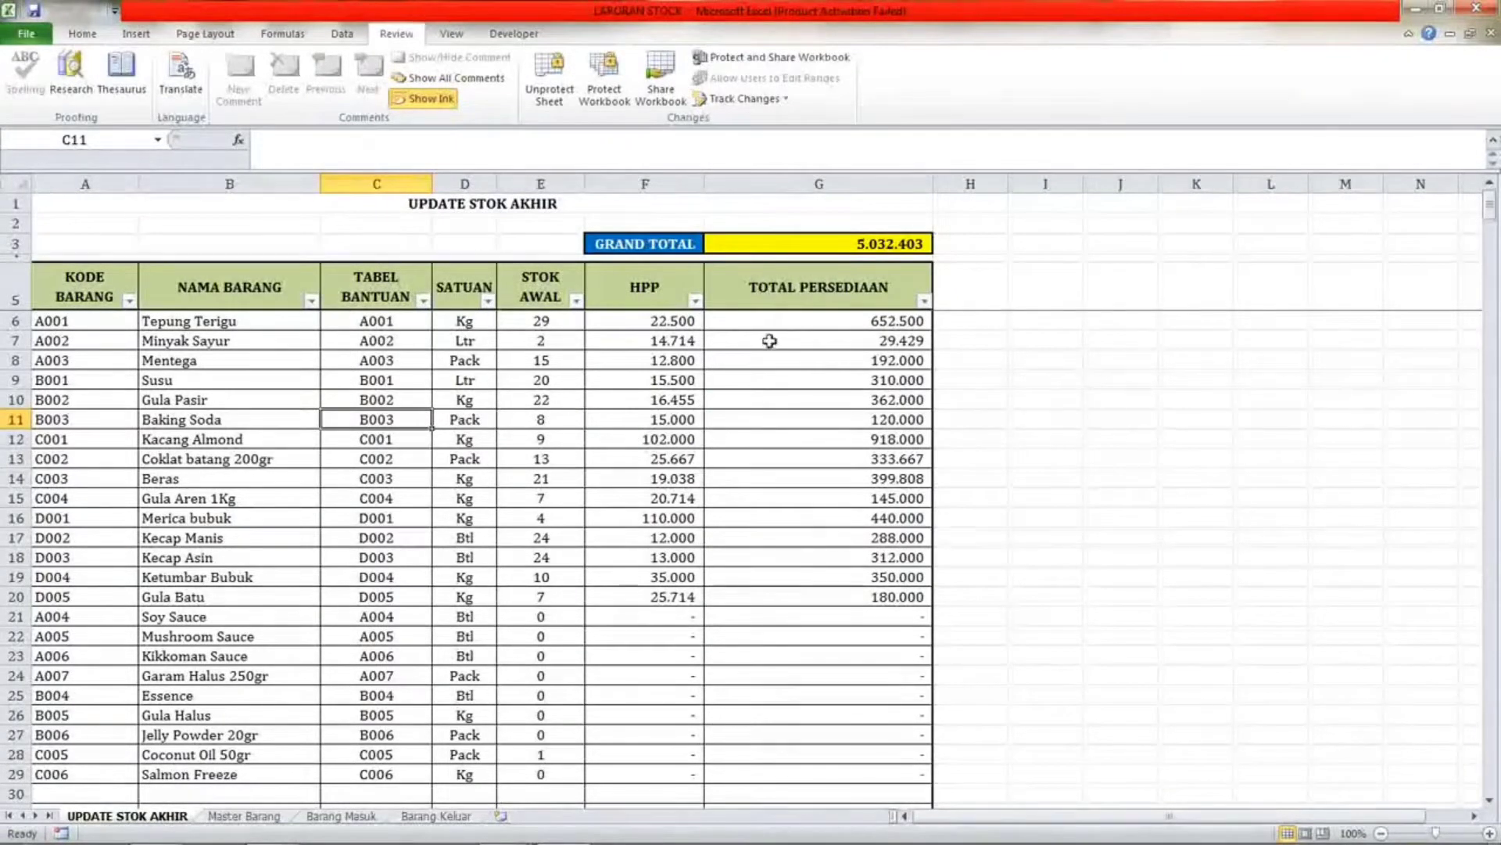
Inspect the GRAND TOTAL formula and each column header of the stock table.
{"action": "left_click", "coordinate": [764, 242]}
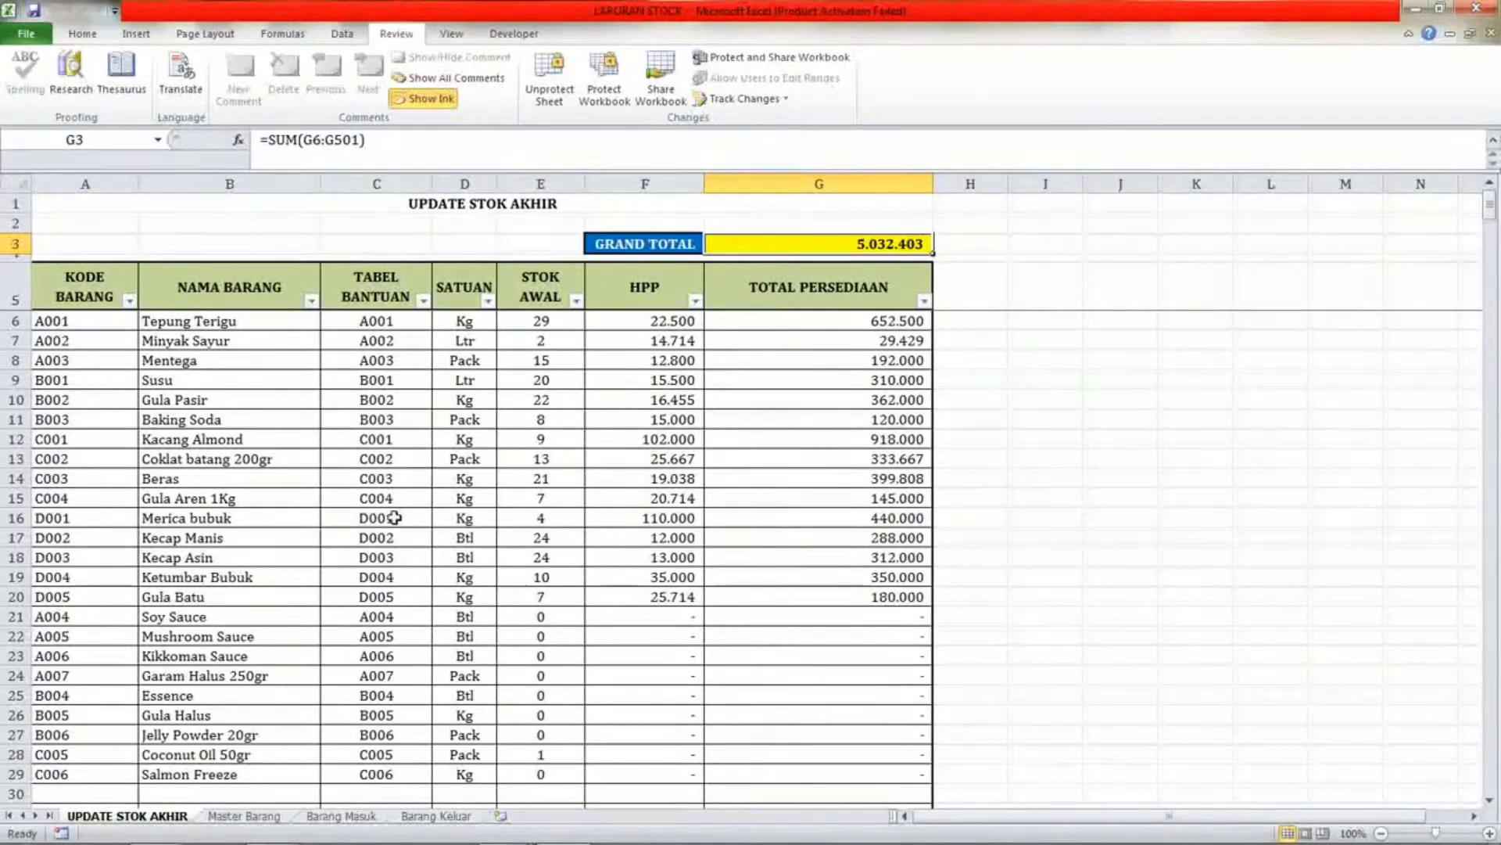
{"action": "left_click", "coordinate": [73, 308]}
{"action": "left_click", "coordinate": [242, 299]}
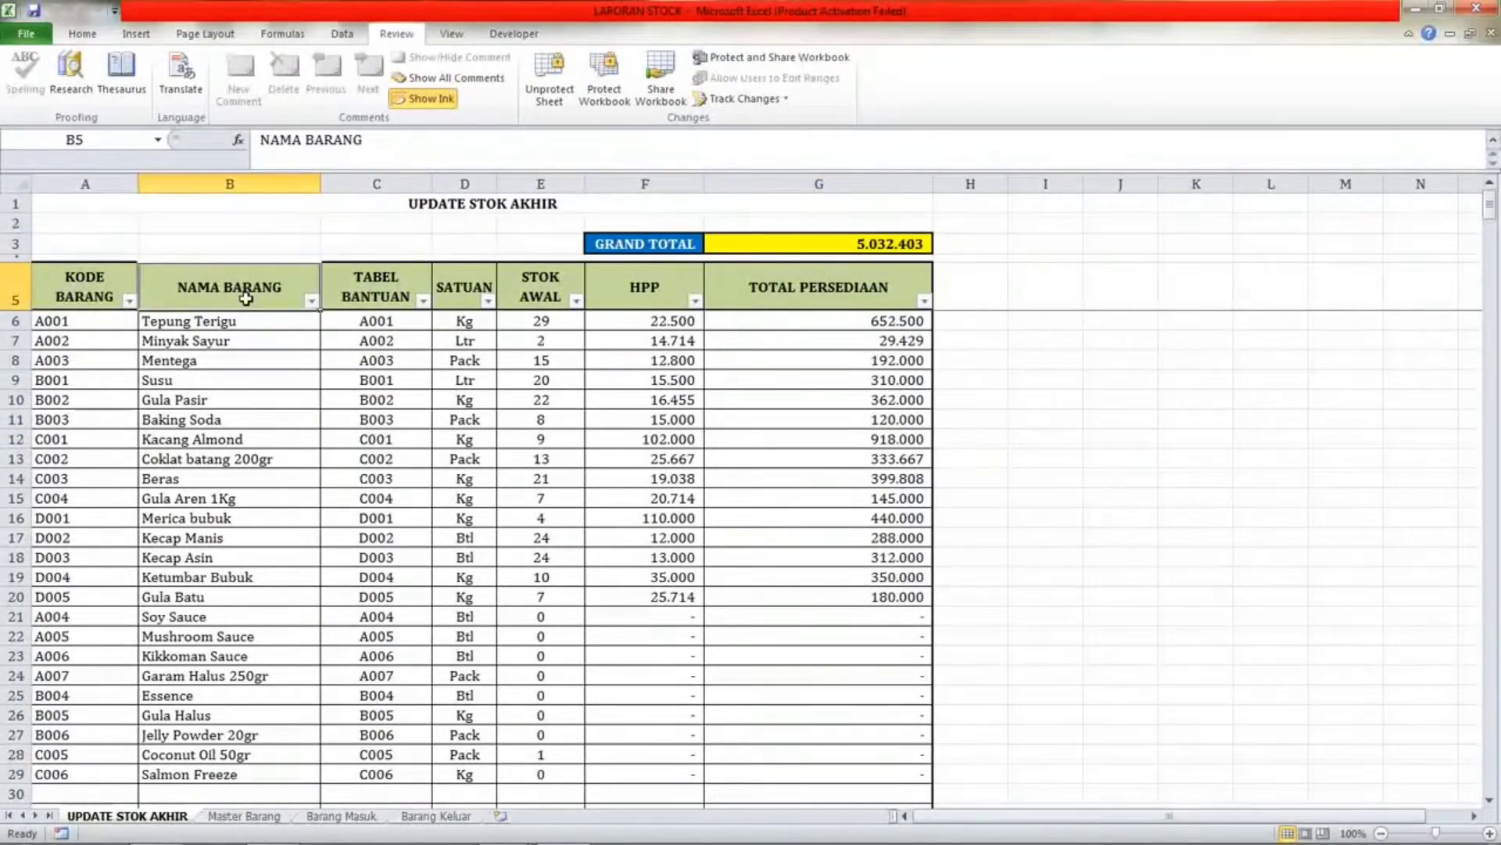
{"action": "left_click", "coordinate": [410, 308]}
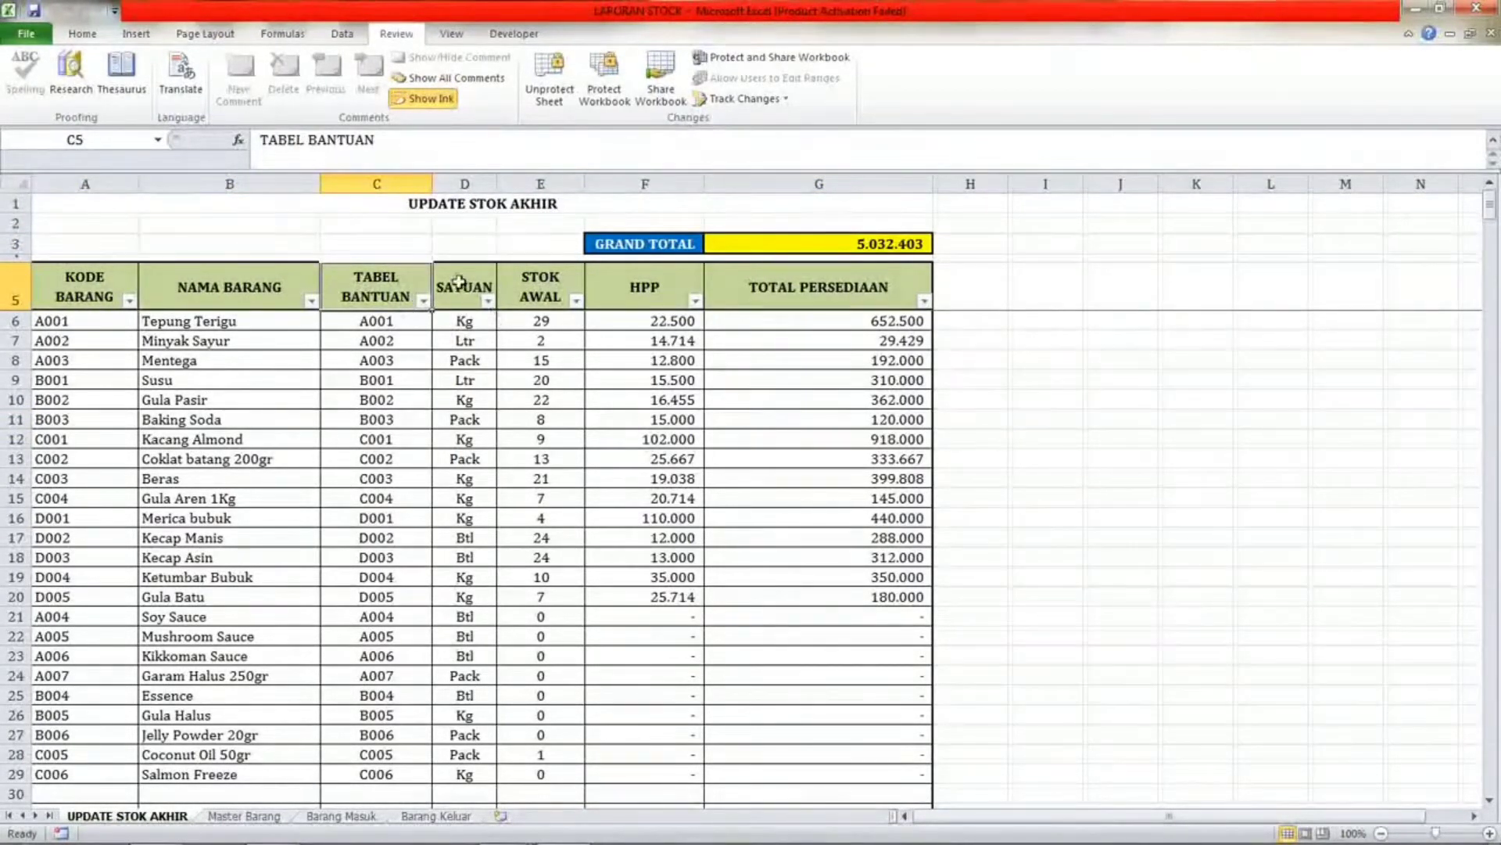
{"action": "left_click", "coordinate": [461, 283]}
{"action": "left_click", "coordinate": [552, 294]}
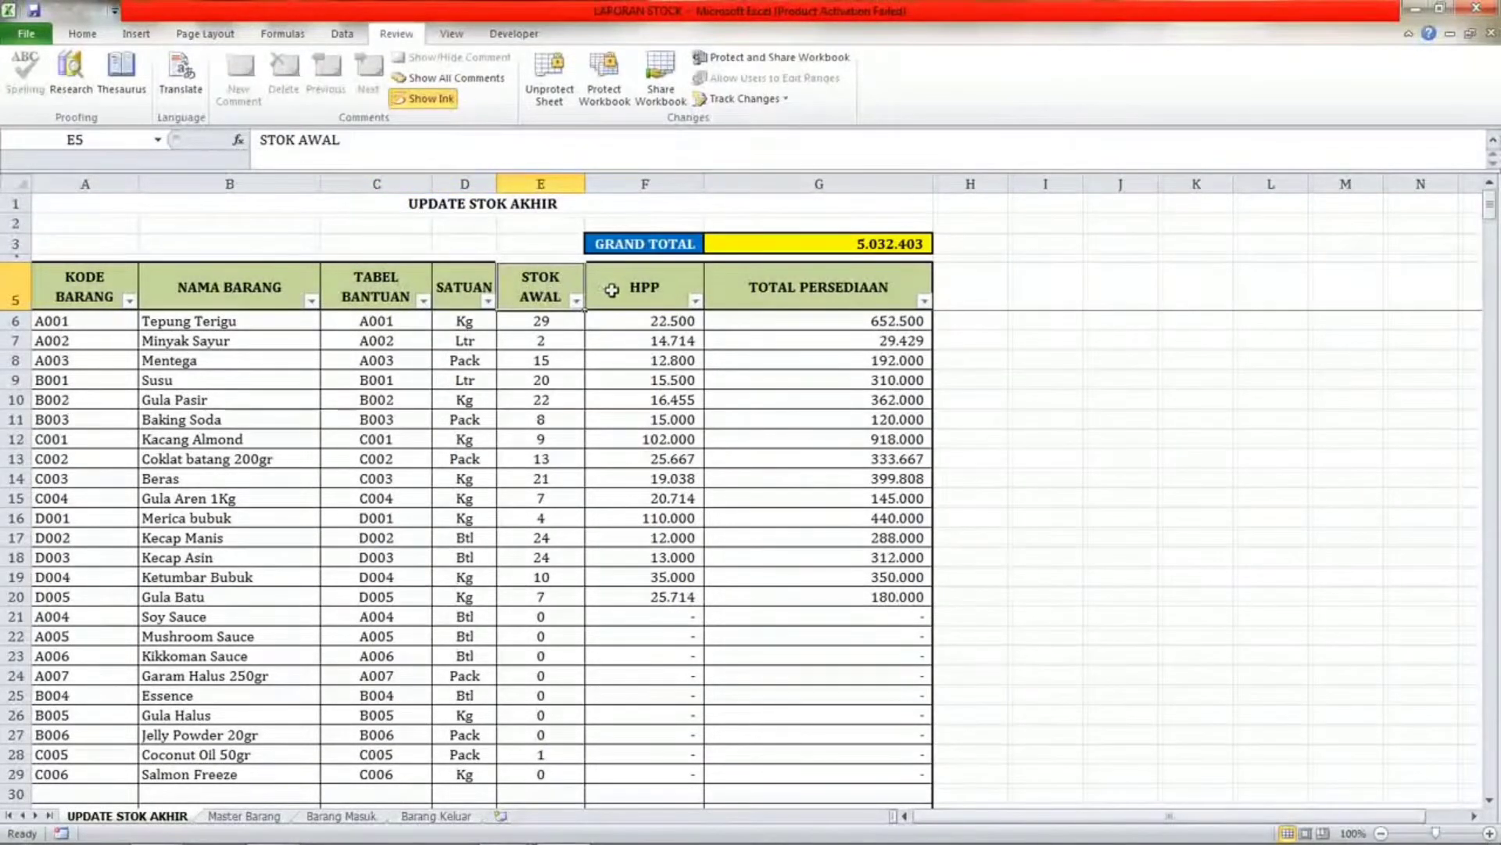
{"action": "left_click", "coordinate": [650, 291]}
Inspect the HPP, TOTAL PERSEDIAAN and STOK AWAL cells in the first item rows.
{"action": "left_click", "coordinate": [660, 324]}
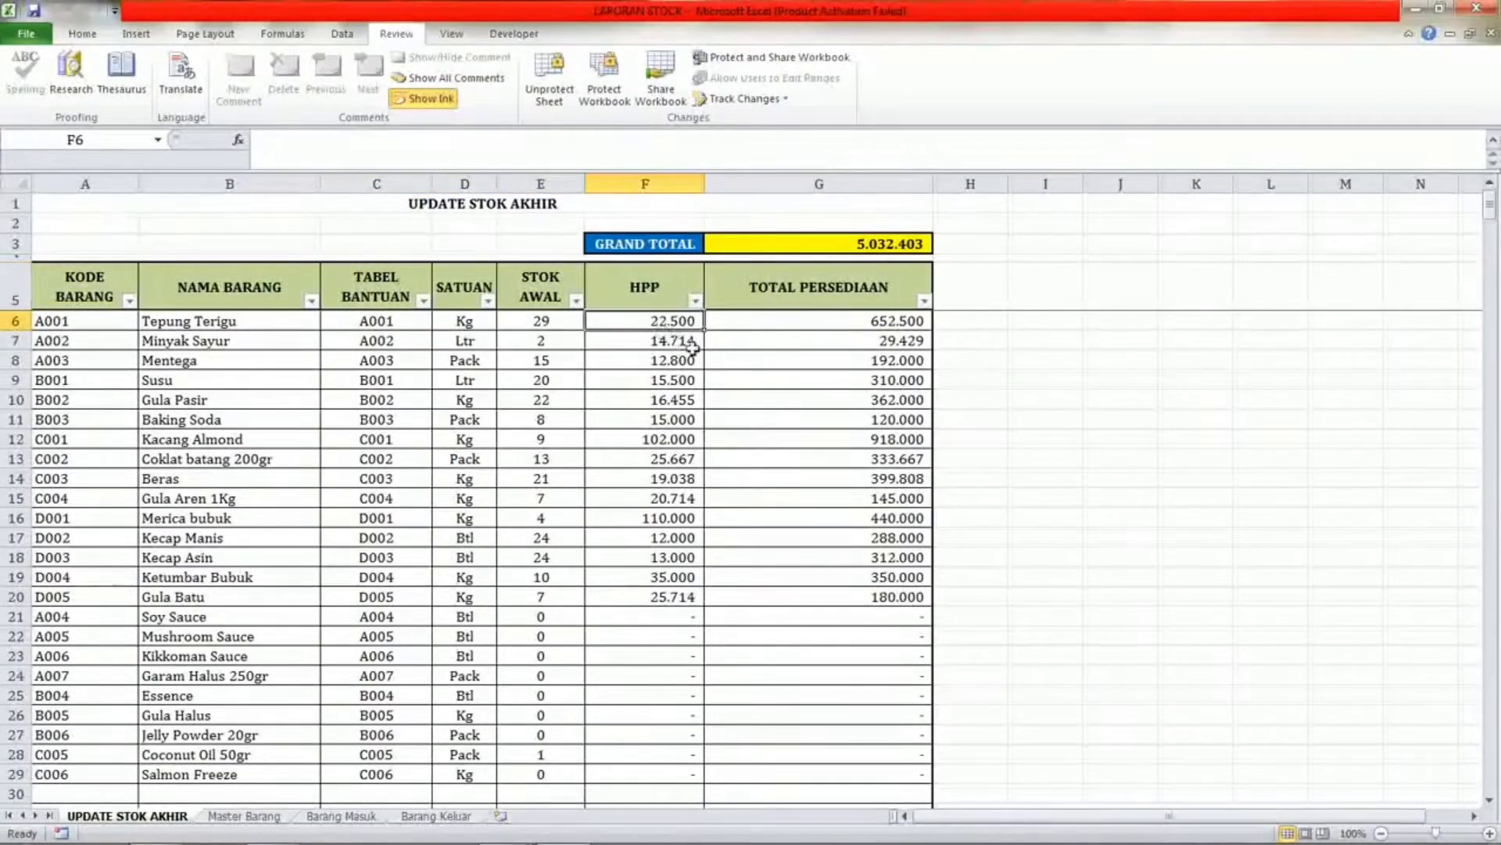
{"action": "left_click", "coordinate": [659, 339]}
{"action": "left_click", "coordinate": [660, 354]}
{"action": "left_click", "coordinate": [663, 338]}
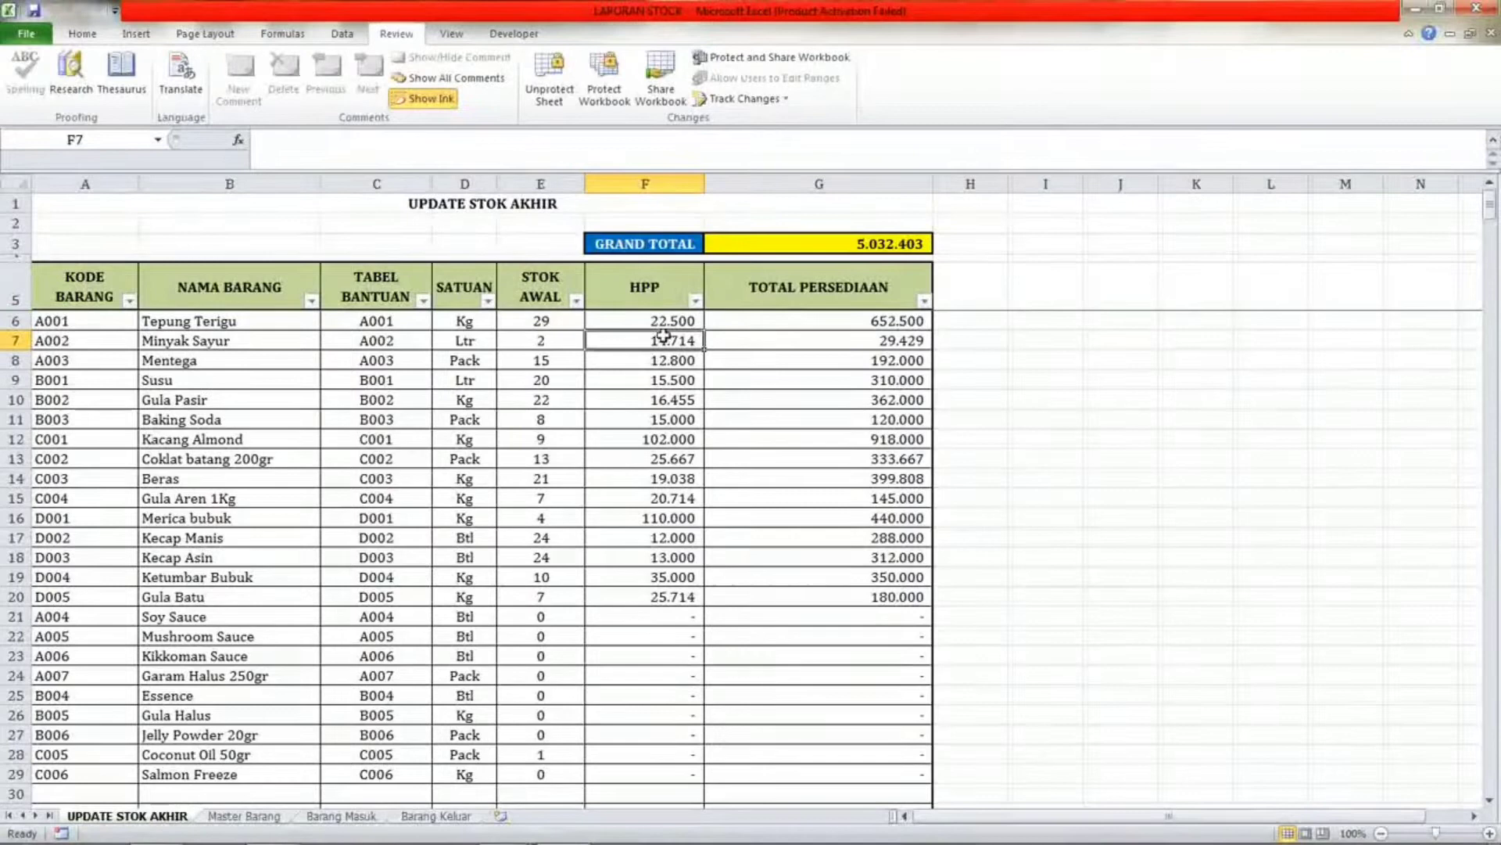
{"action": "left_click", "coordinate": [795, 302]}
{"action": "left_click", "coordinate": [803, 321]}
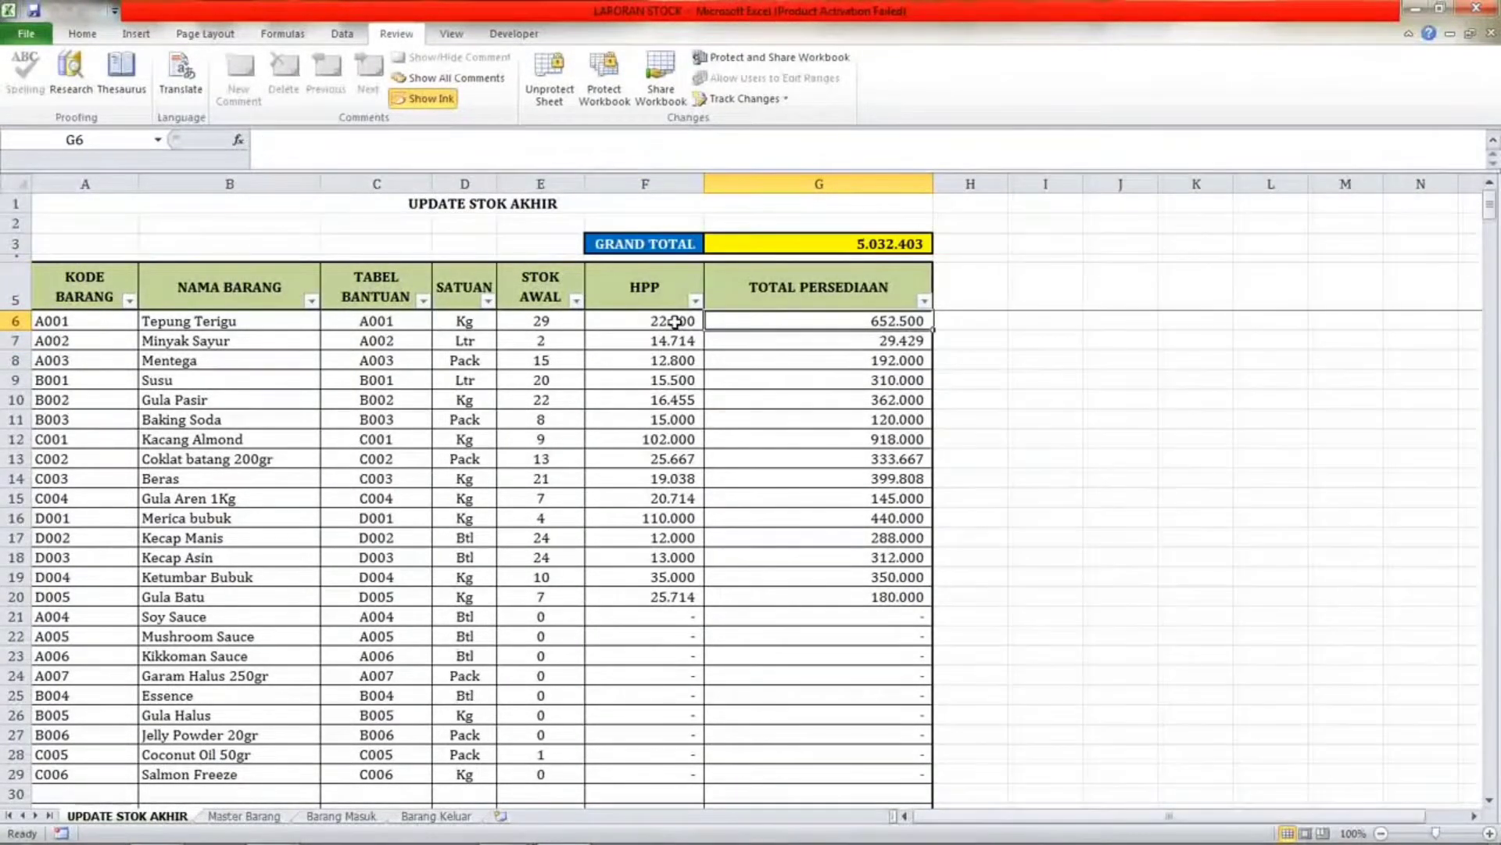
{"action": "left_click", "coordinate": [664, 321]}
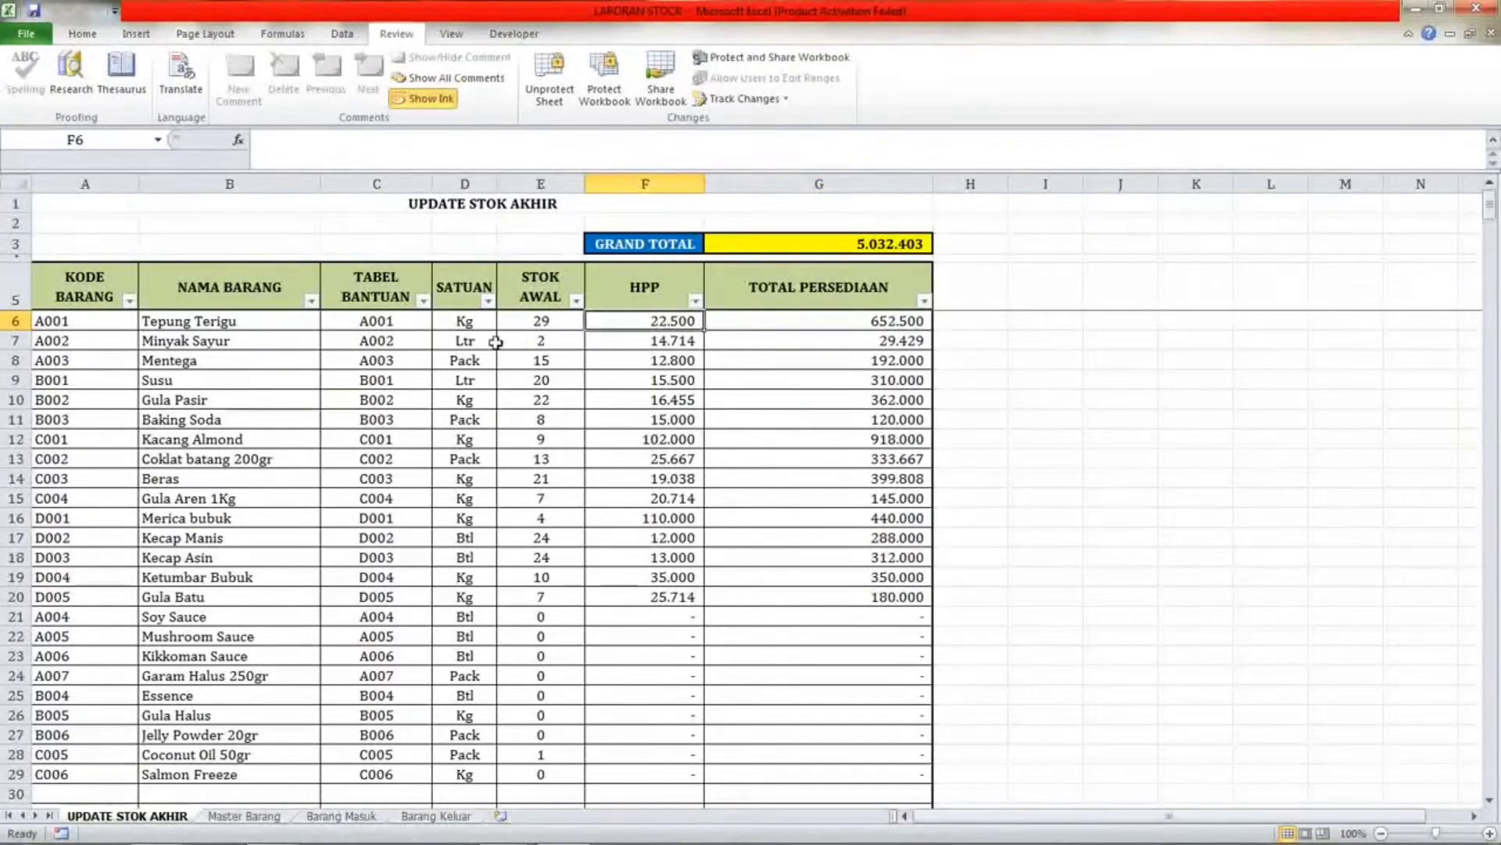
{"action": "left_click", "coordinate": [539, 321]}
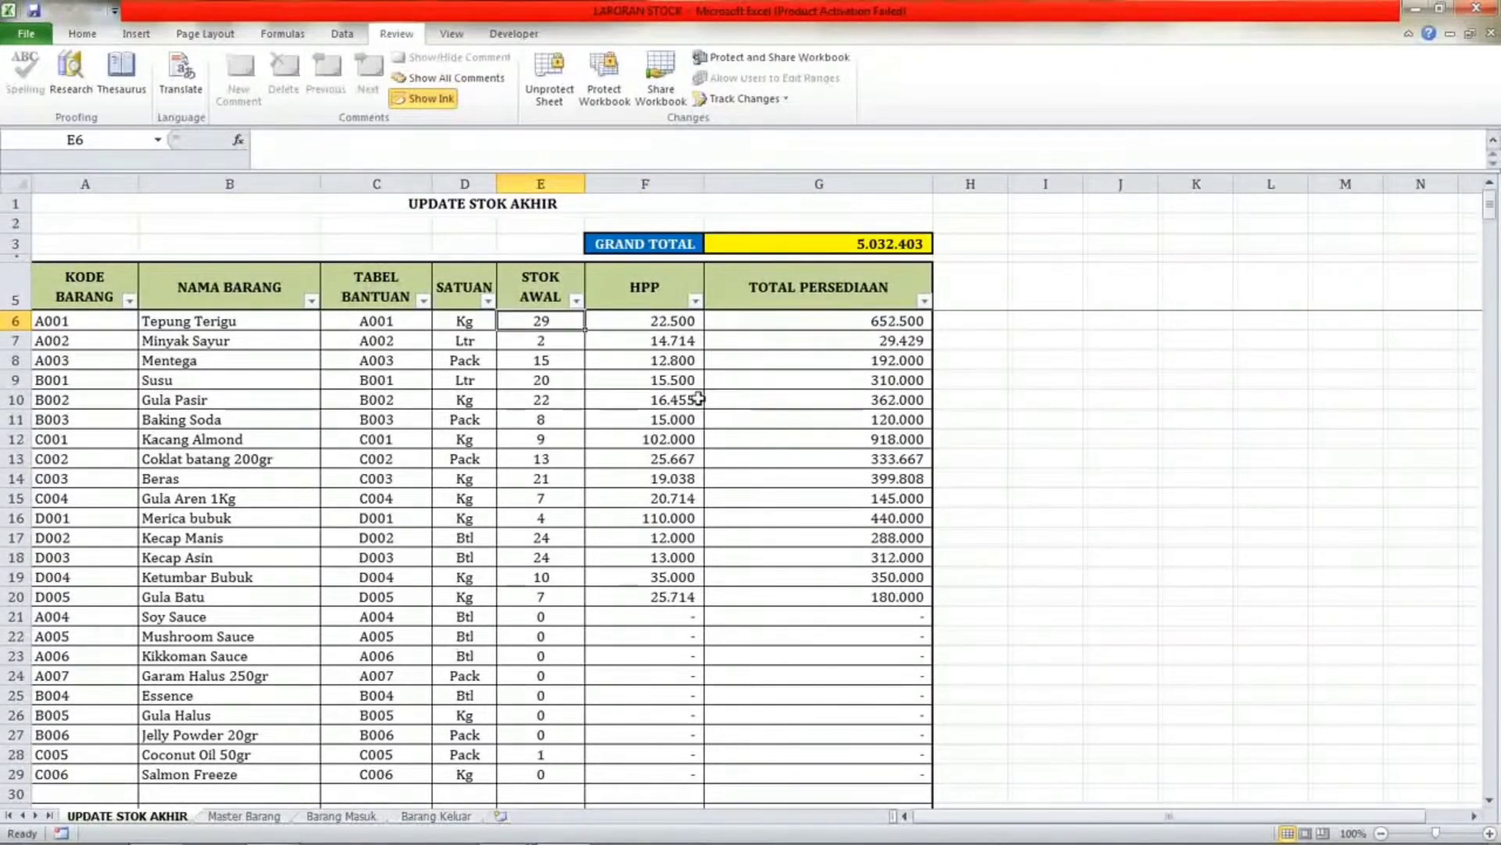
{"action": "key", "text": "Up"}
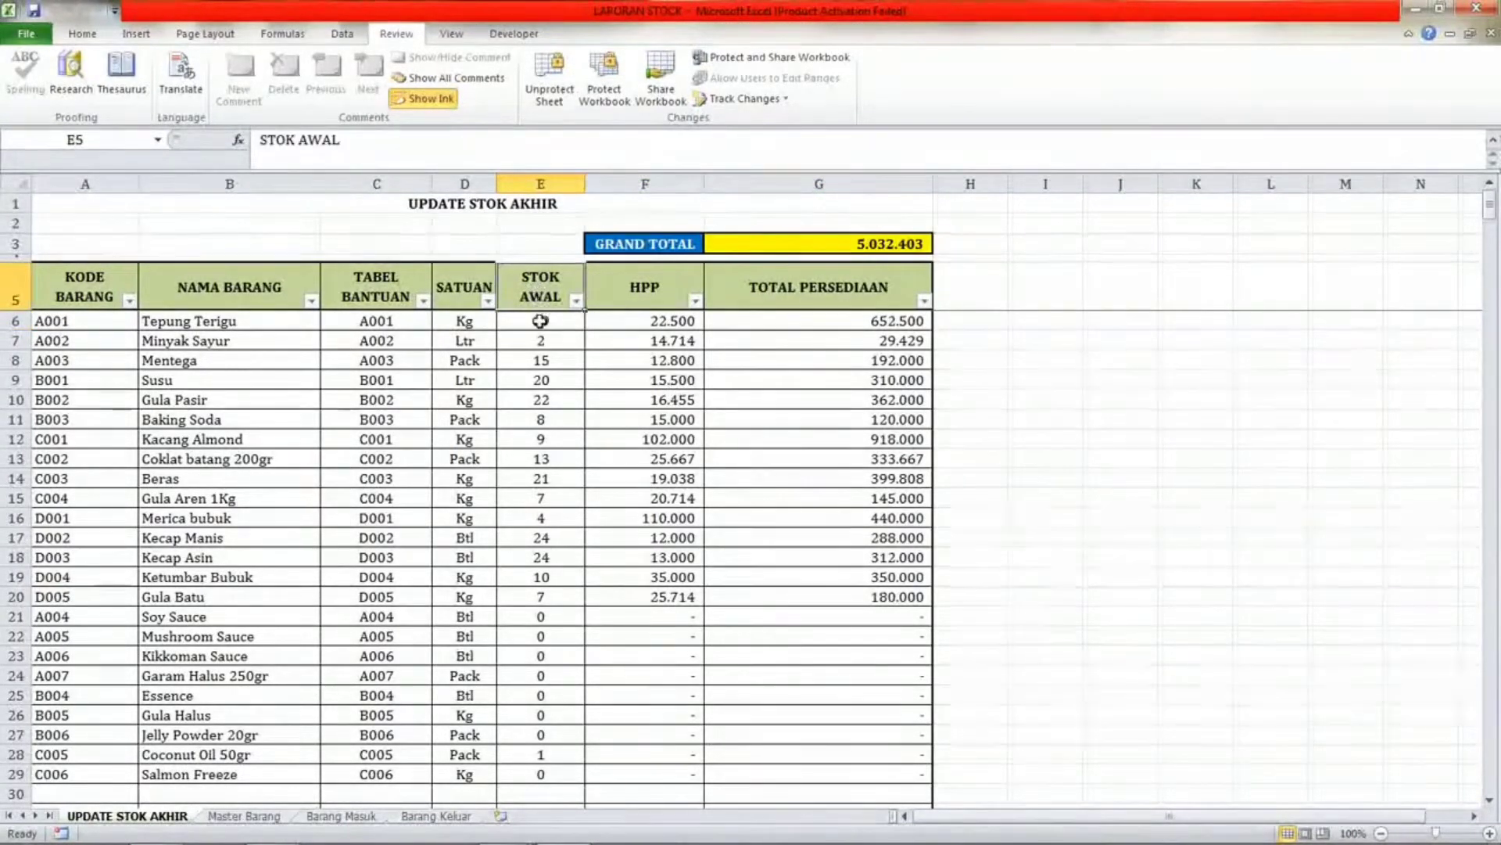
{"action": "left_click", "coordinate": [539, 321]}
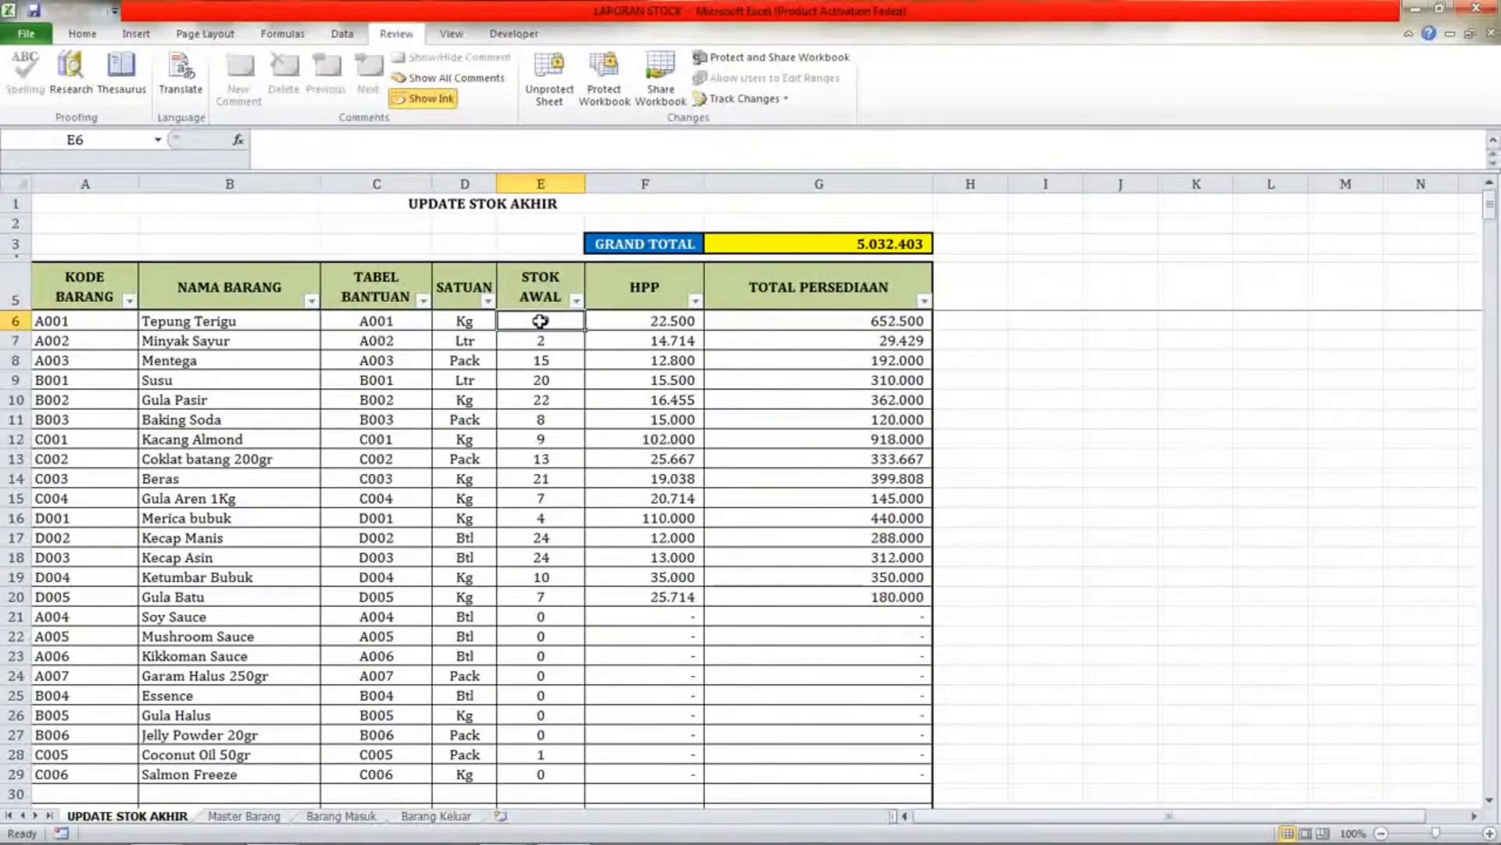
Open the Master Barang sheet and inspect the KODE BARANG and NAMA BARANG cells of the first items.
{"action": "left_click", "coordinate": [248, 817]}
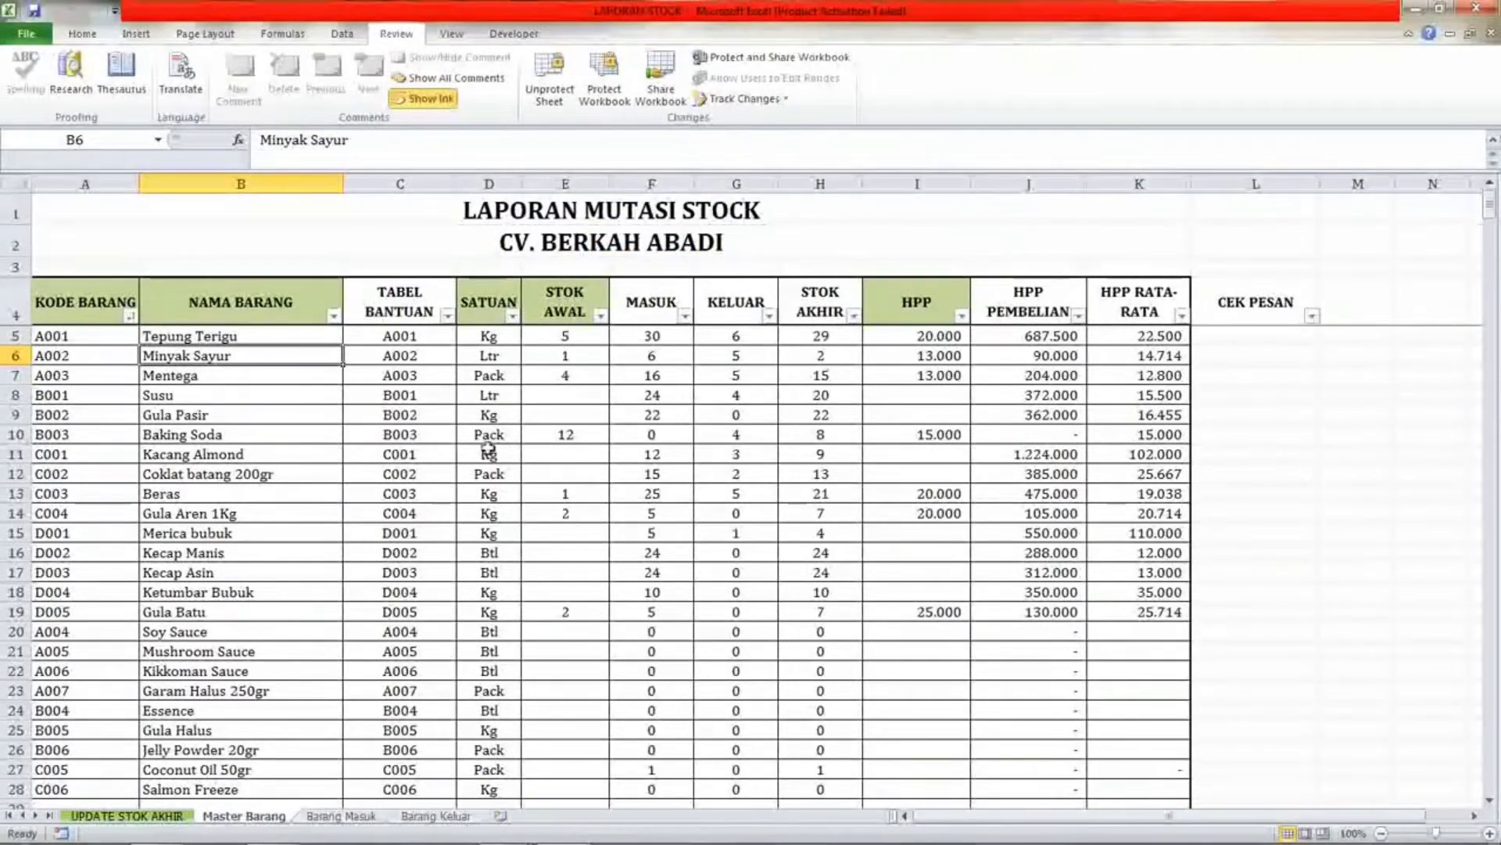
{"action": "left_click", "coordinate": [102, 355]}
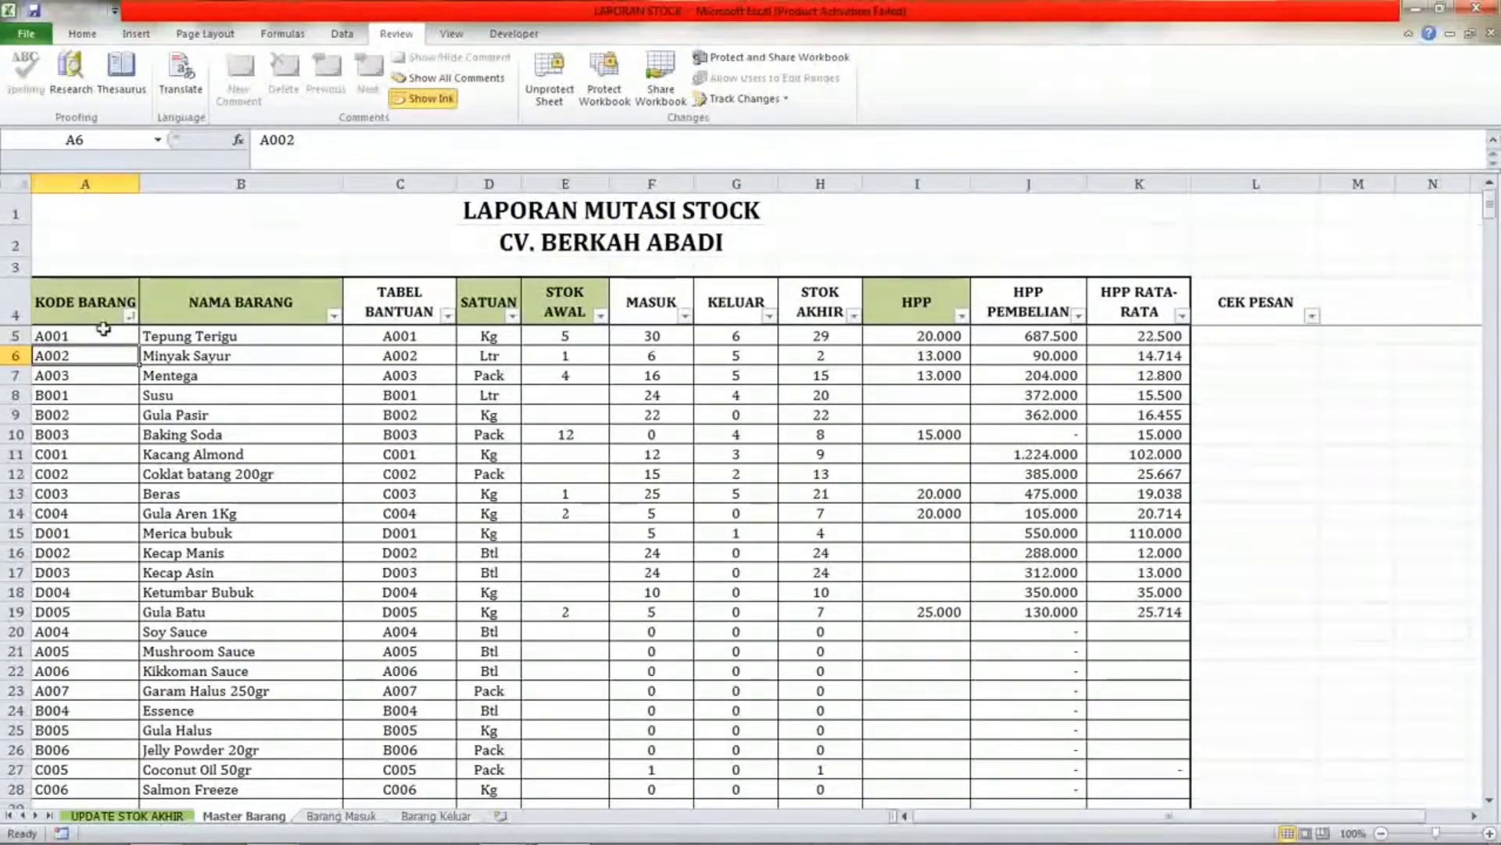
{"action": "left_click", "coordinate": [104, 331]}
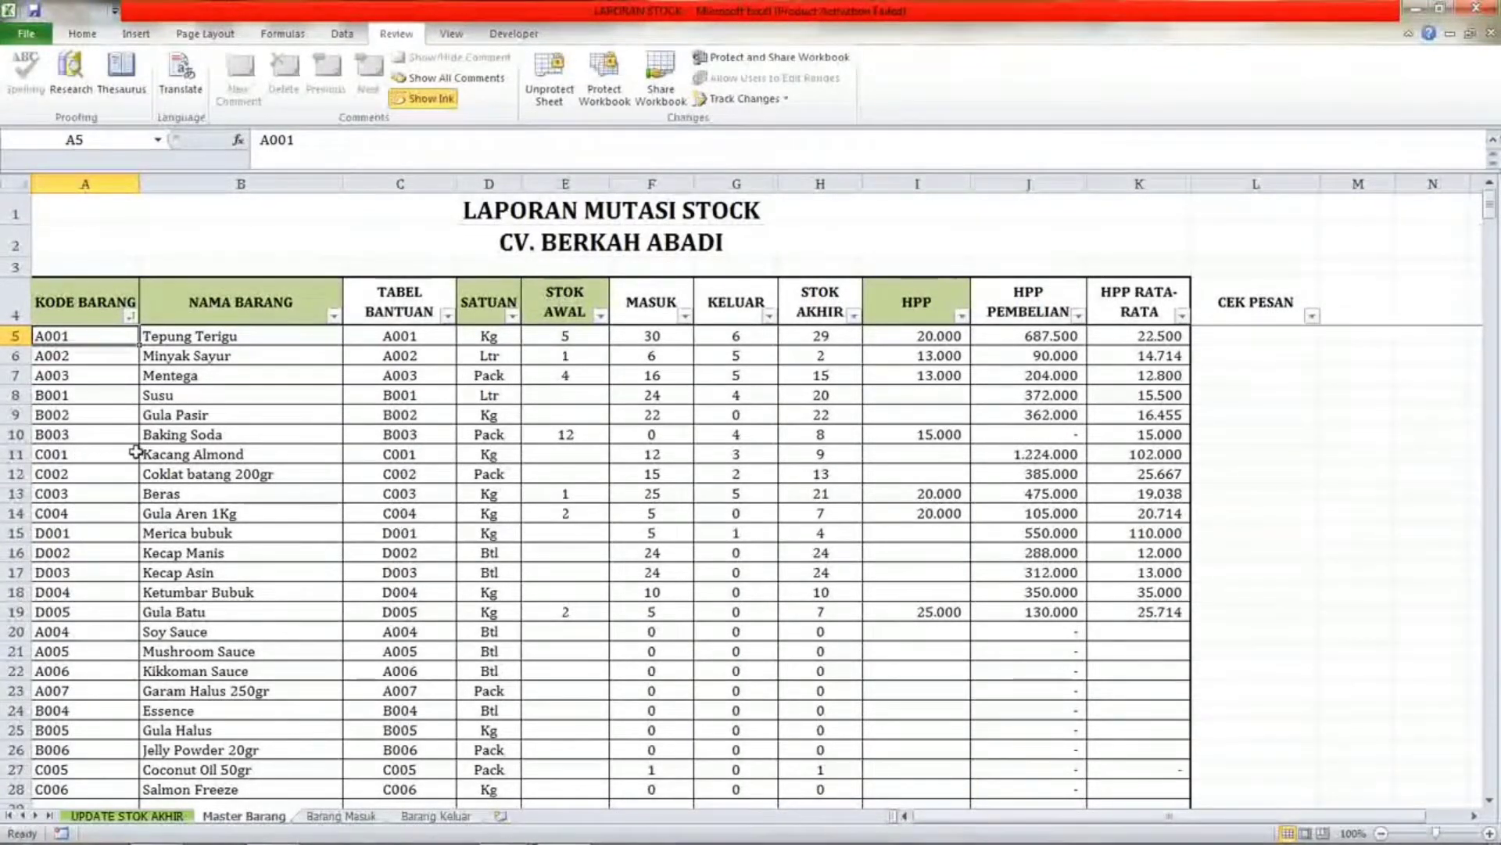
{"action": "left_click", "coordinate": [208, 337]}
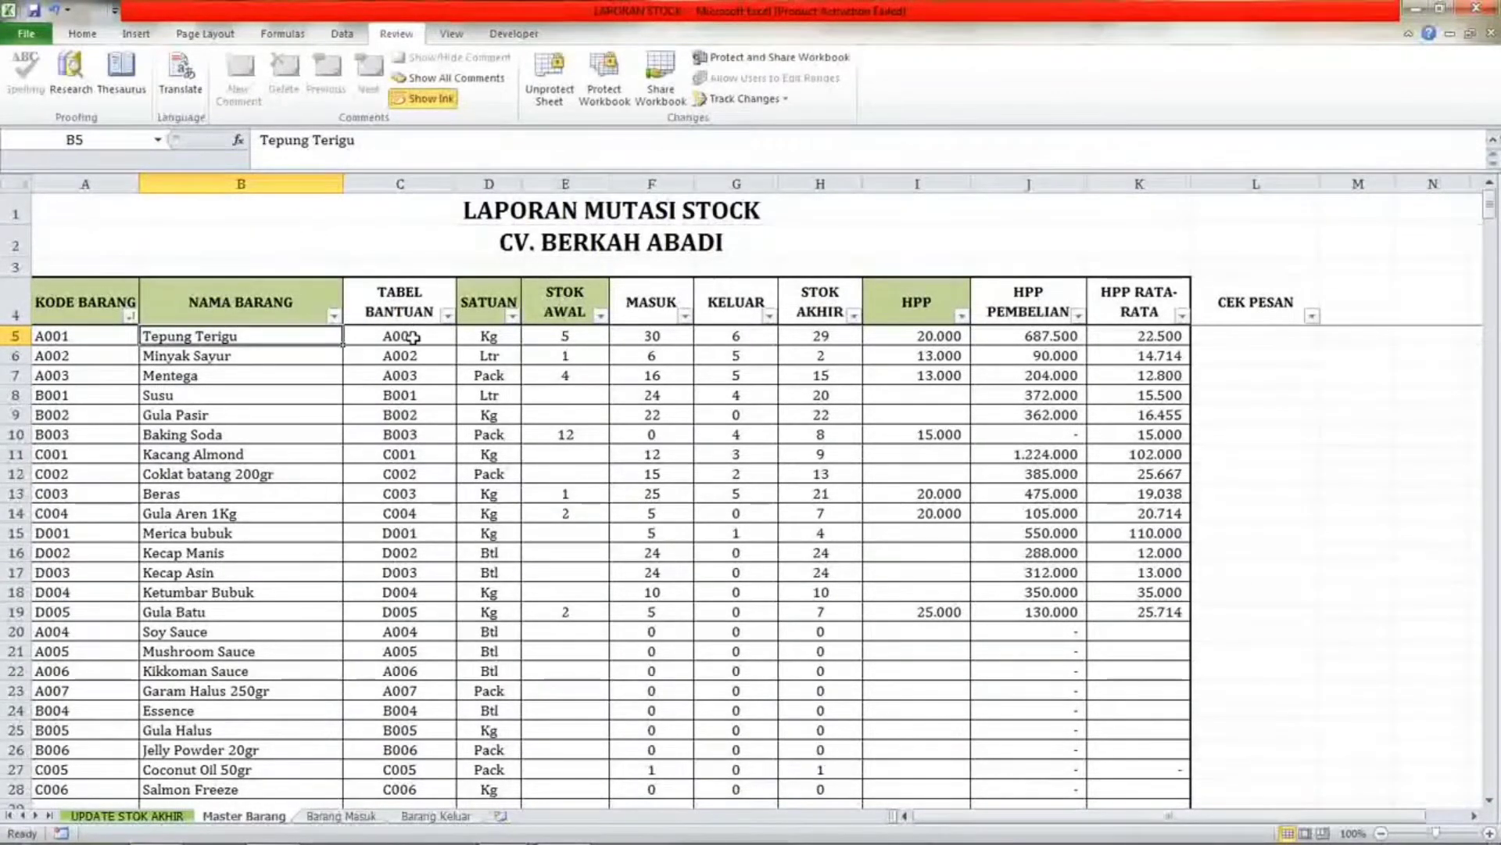
{"action": "key", "text": "F2"}
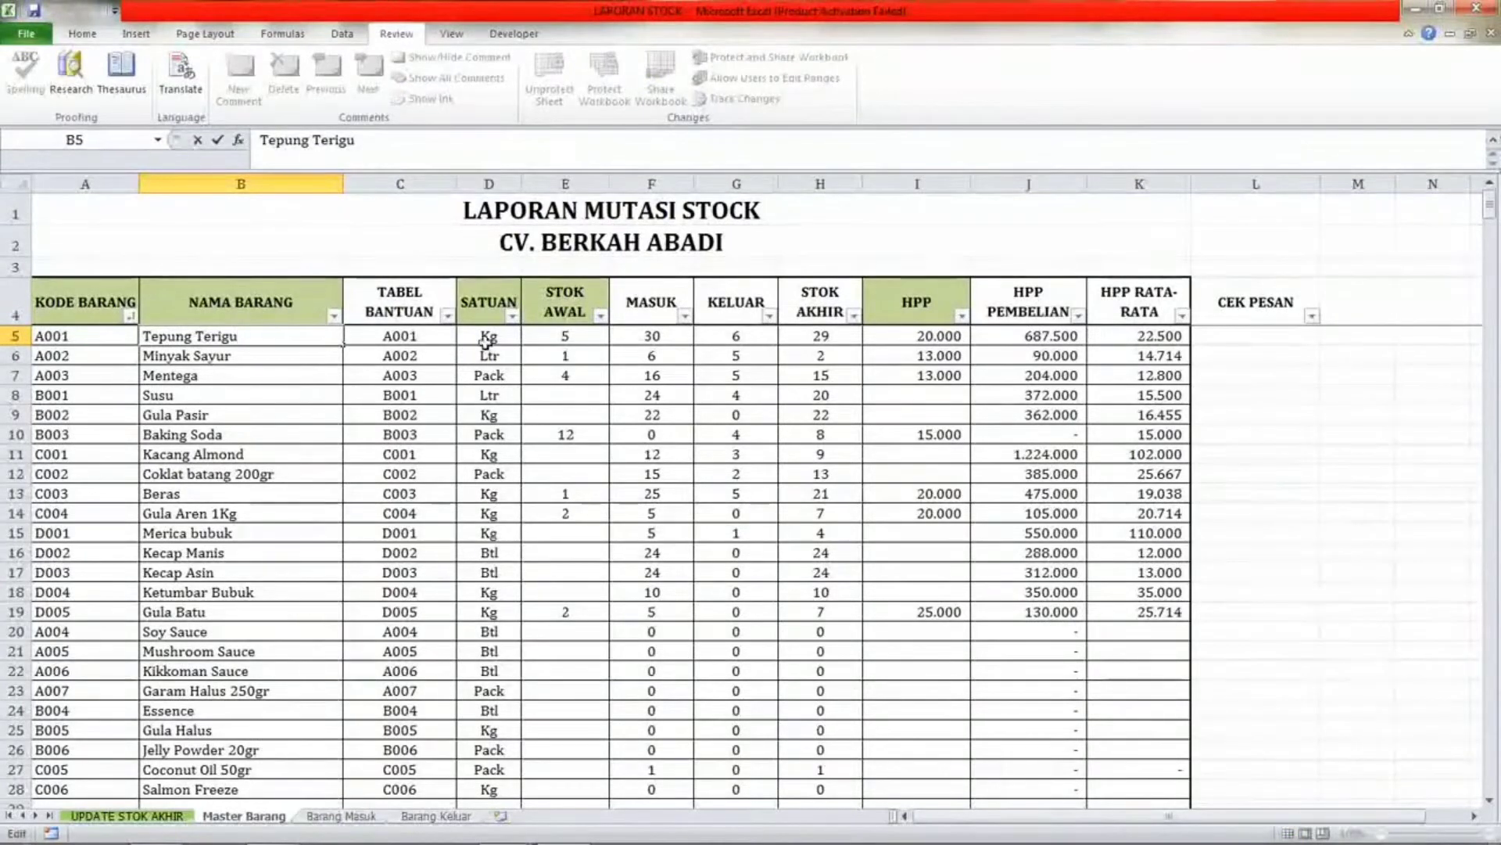
{"action": "left_click", "coordinate": [488, 337]}
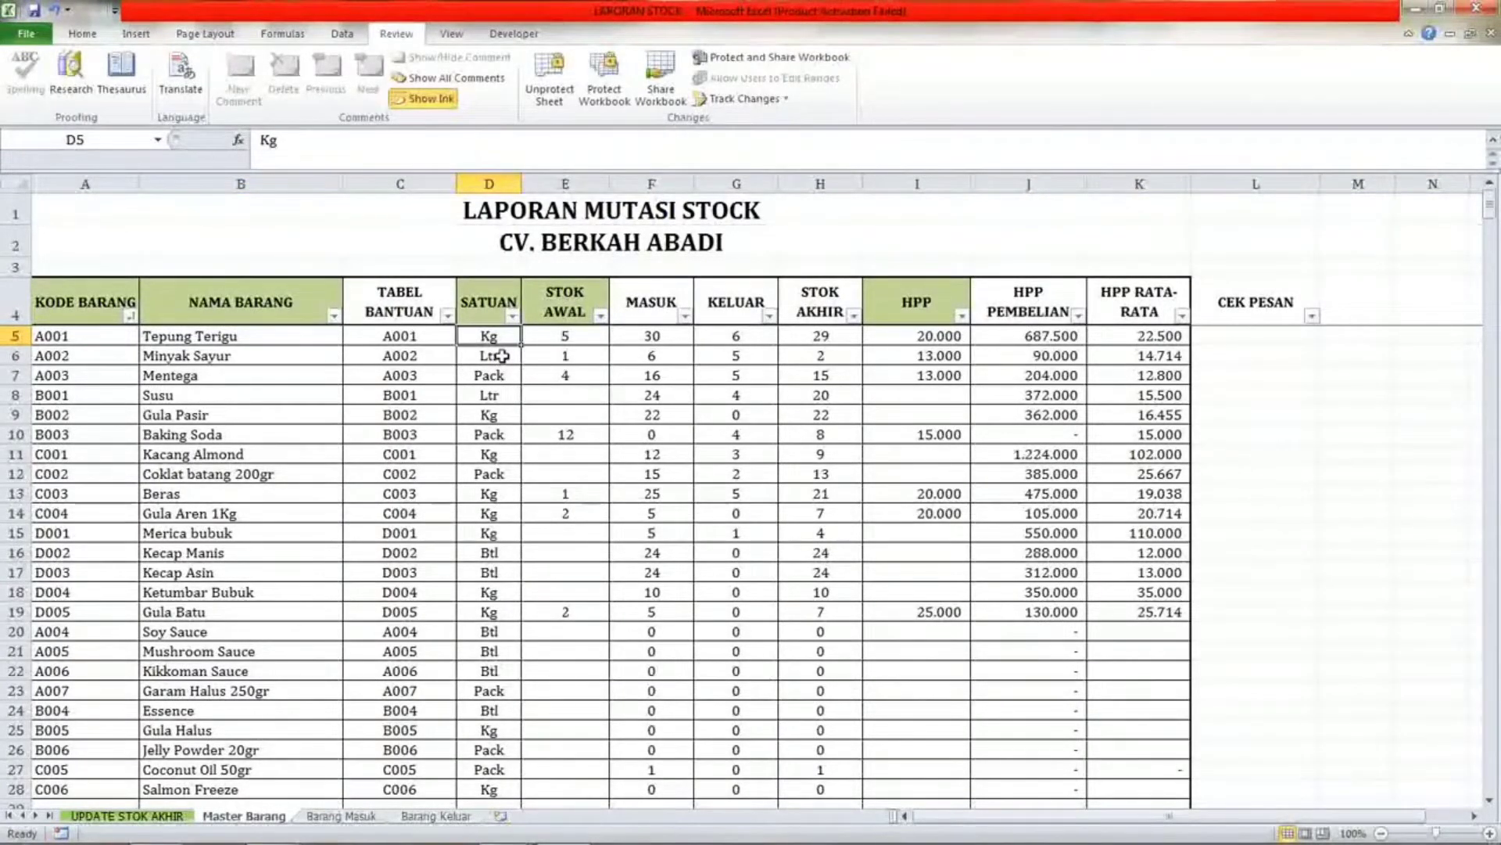
Inspect the NAMA BARANG, SATUAN and STOK AWAL cells across the first item rows.
{"action": "left_click", "coordinate": [223, 336]}
{"action": "left_click", "coordinate": [485, 337]}
{"action": "left_click", "coordinate": [239, 356]}
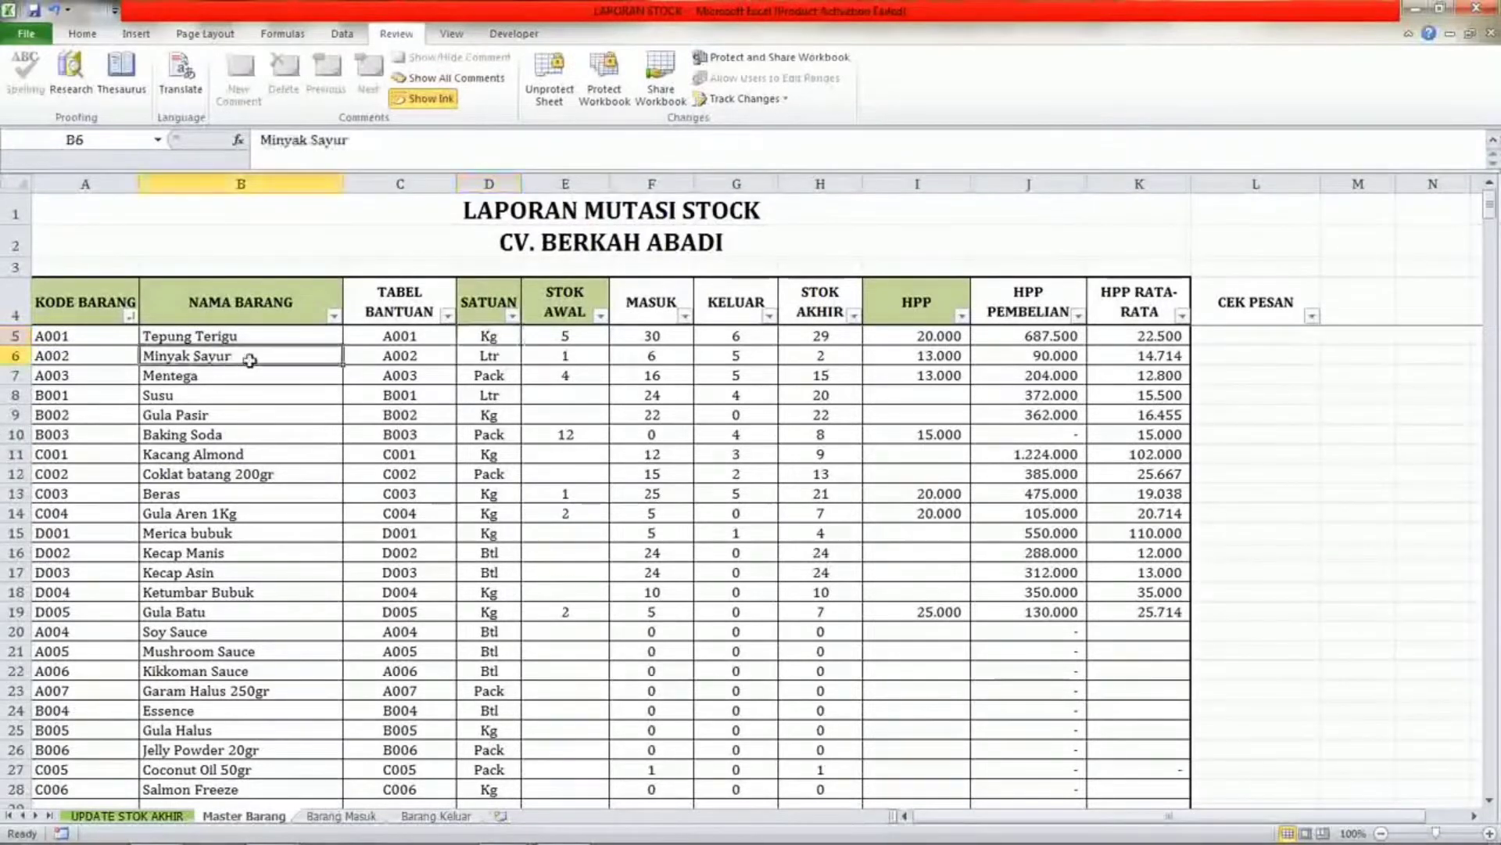
{"action": "left_click", "coordinate": [477, 354]}
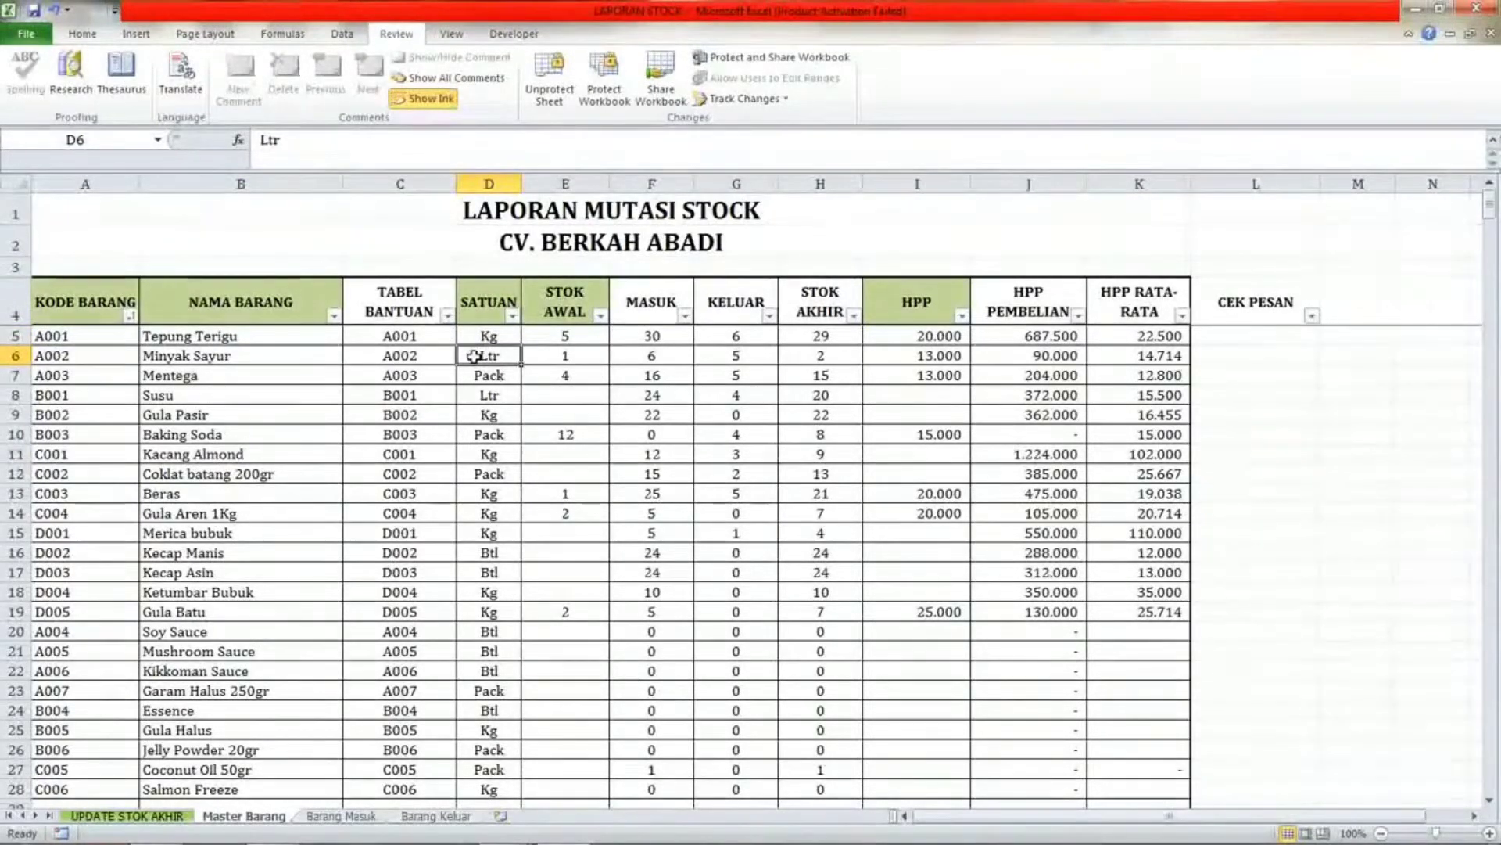
{"action": "left_click", "coordinate": [281, 391]}
{"action": "left_click", "coordinate": [501, 393]}
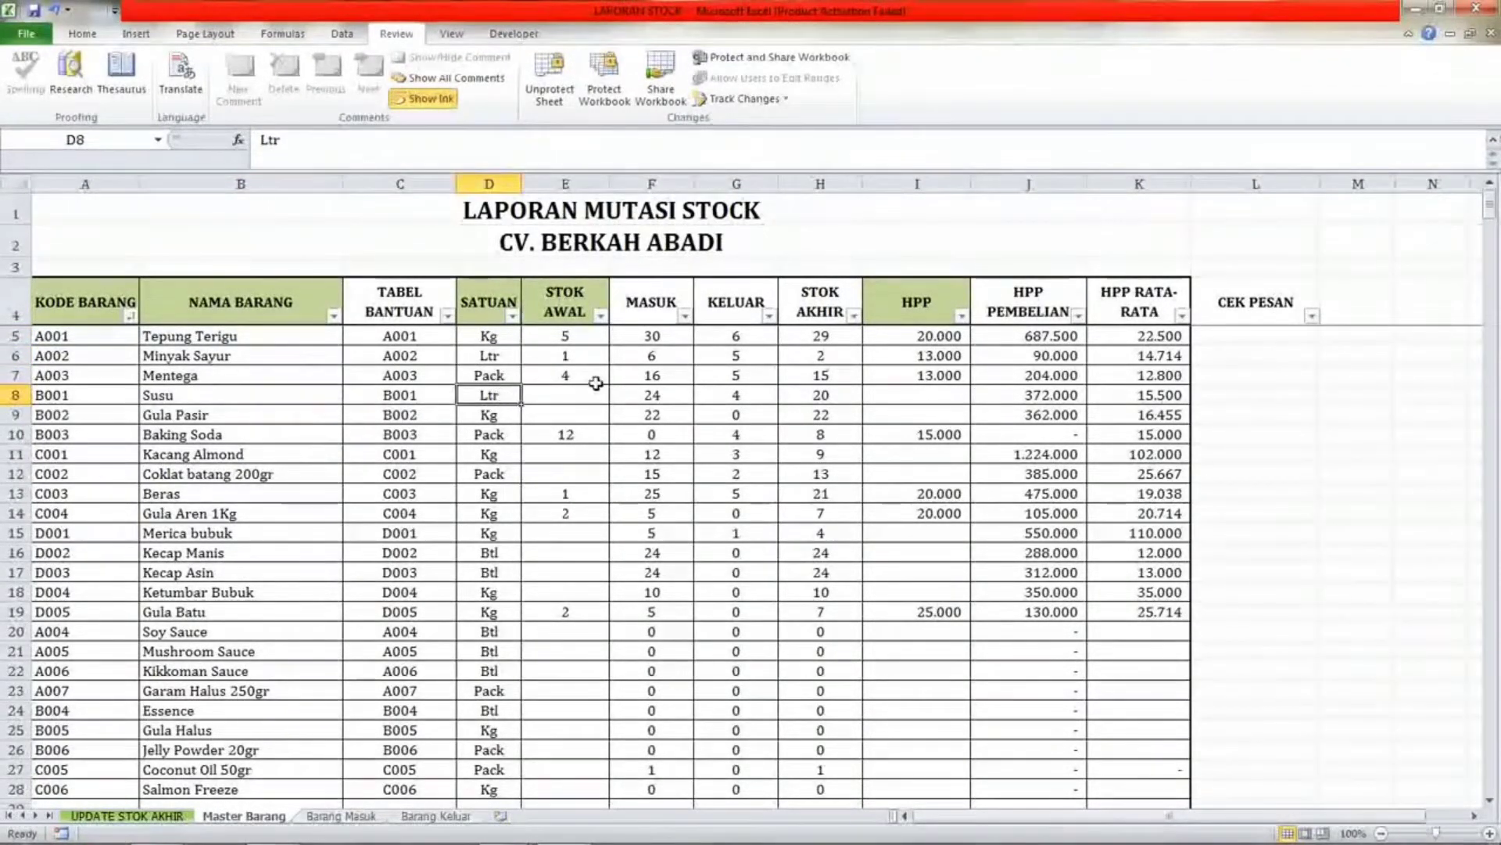
{"action": "left_click", "coordinate": [497, 336]}
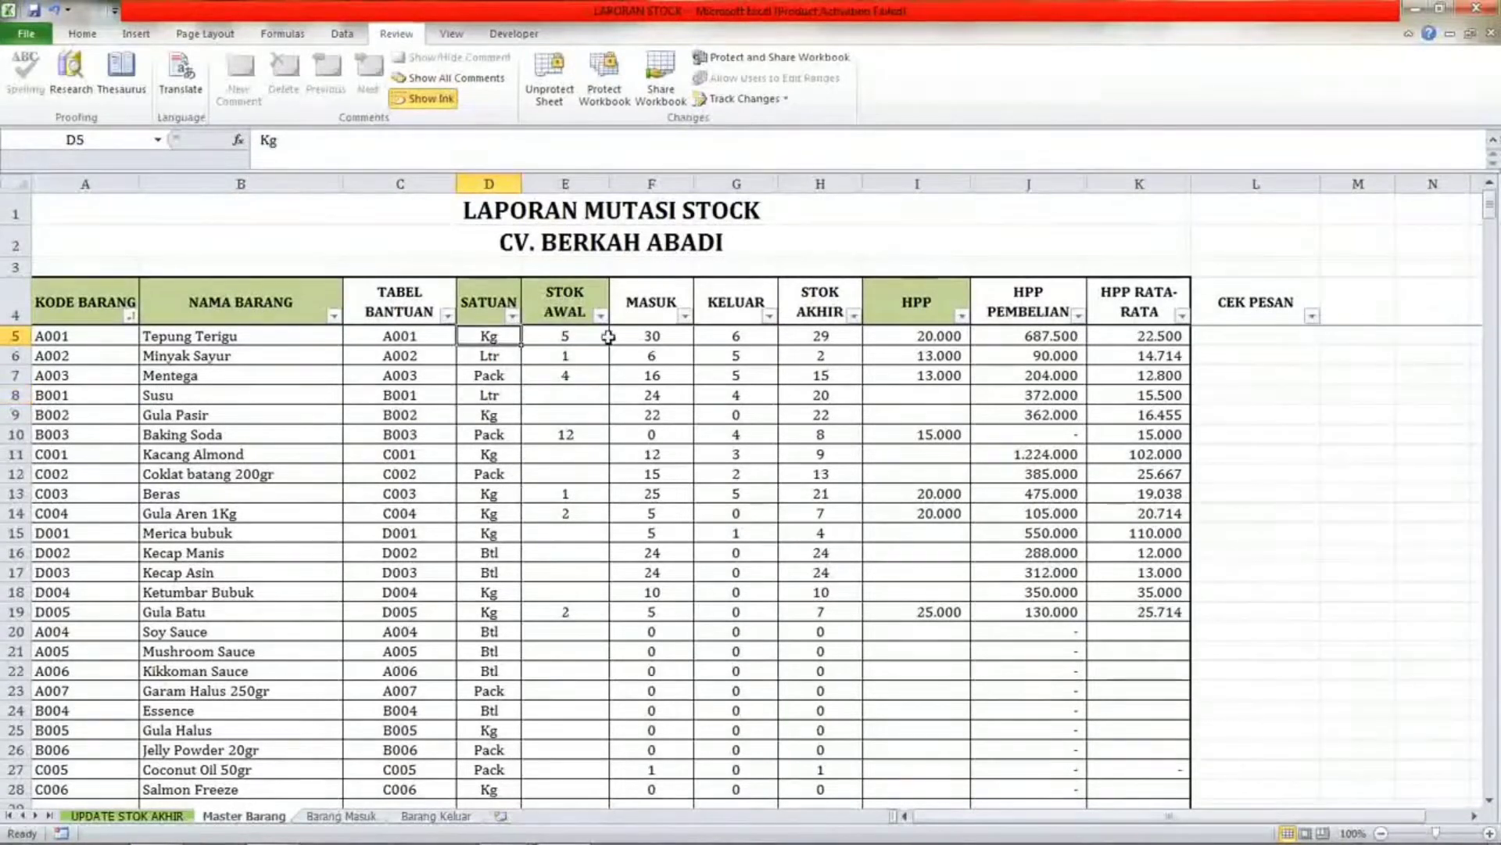
{"action": "left_click", "coordinate": [565, 336]}
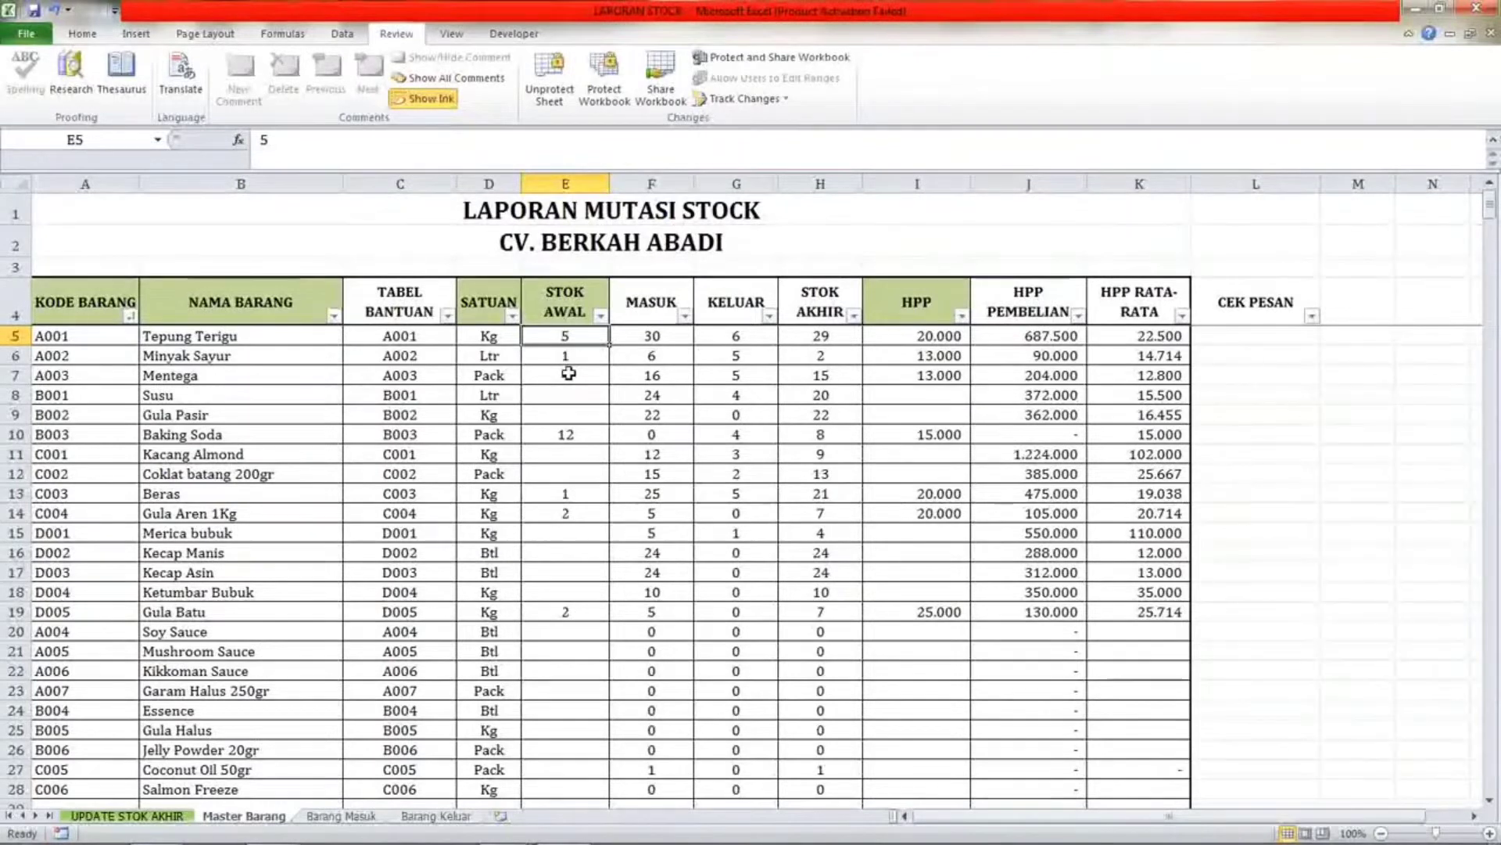
{"action": "left_click", "coordinate": [575, 357]}
{"action": "left_click", "coordinate": [576, 339]}
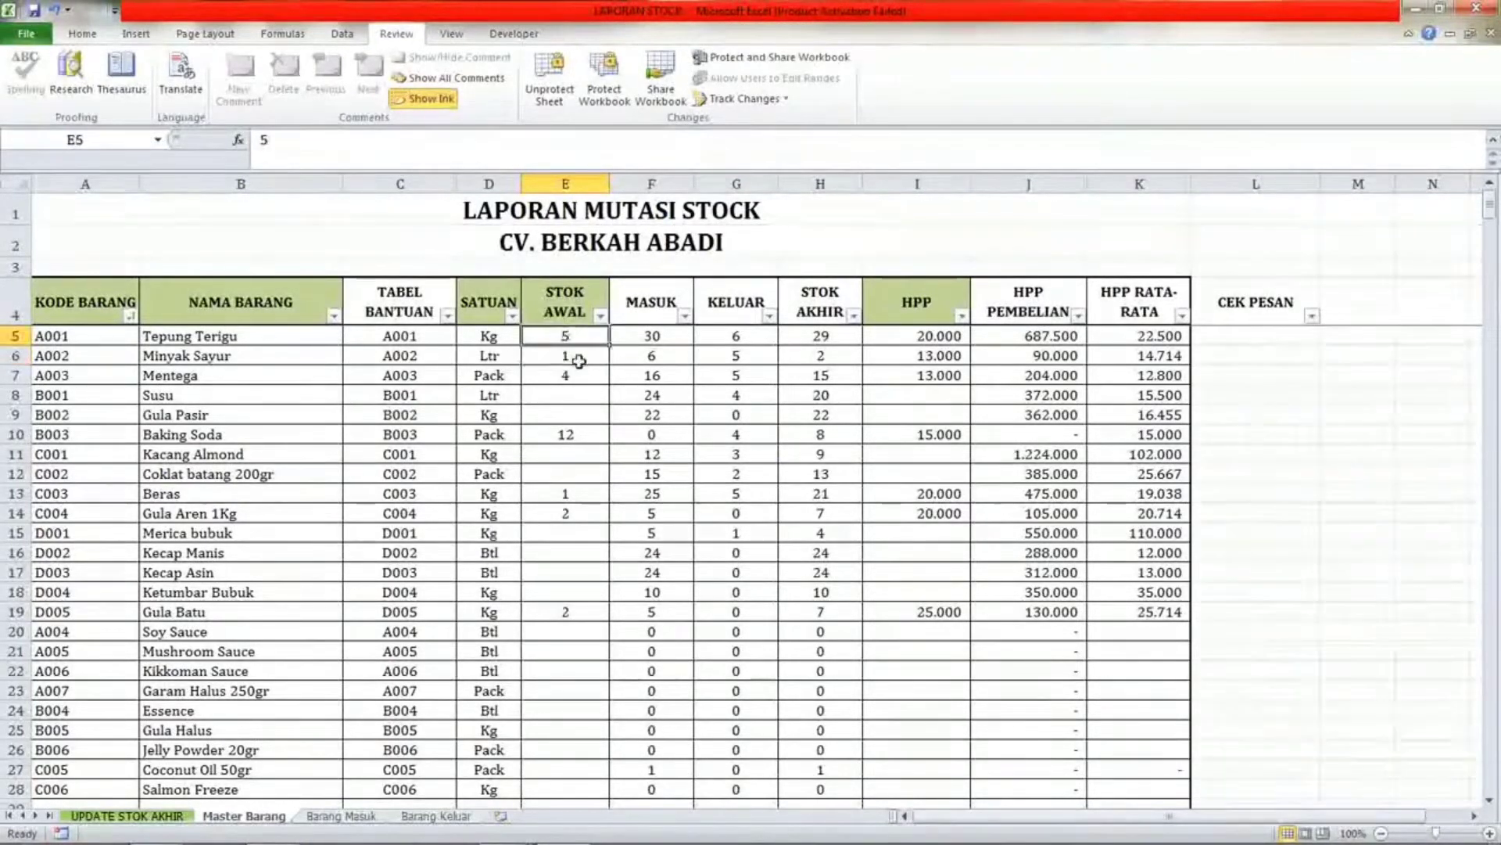
{"action": "left_click", "coordinate": [578, 358]}
{"action": "left_click", "coordinate": [577, 338]}
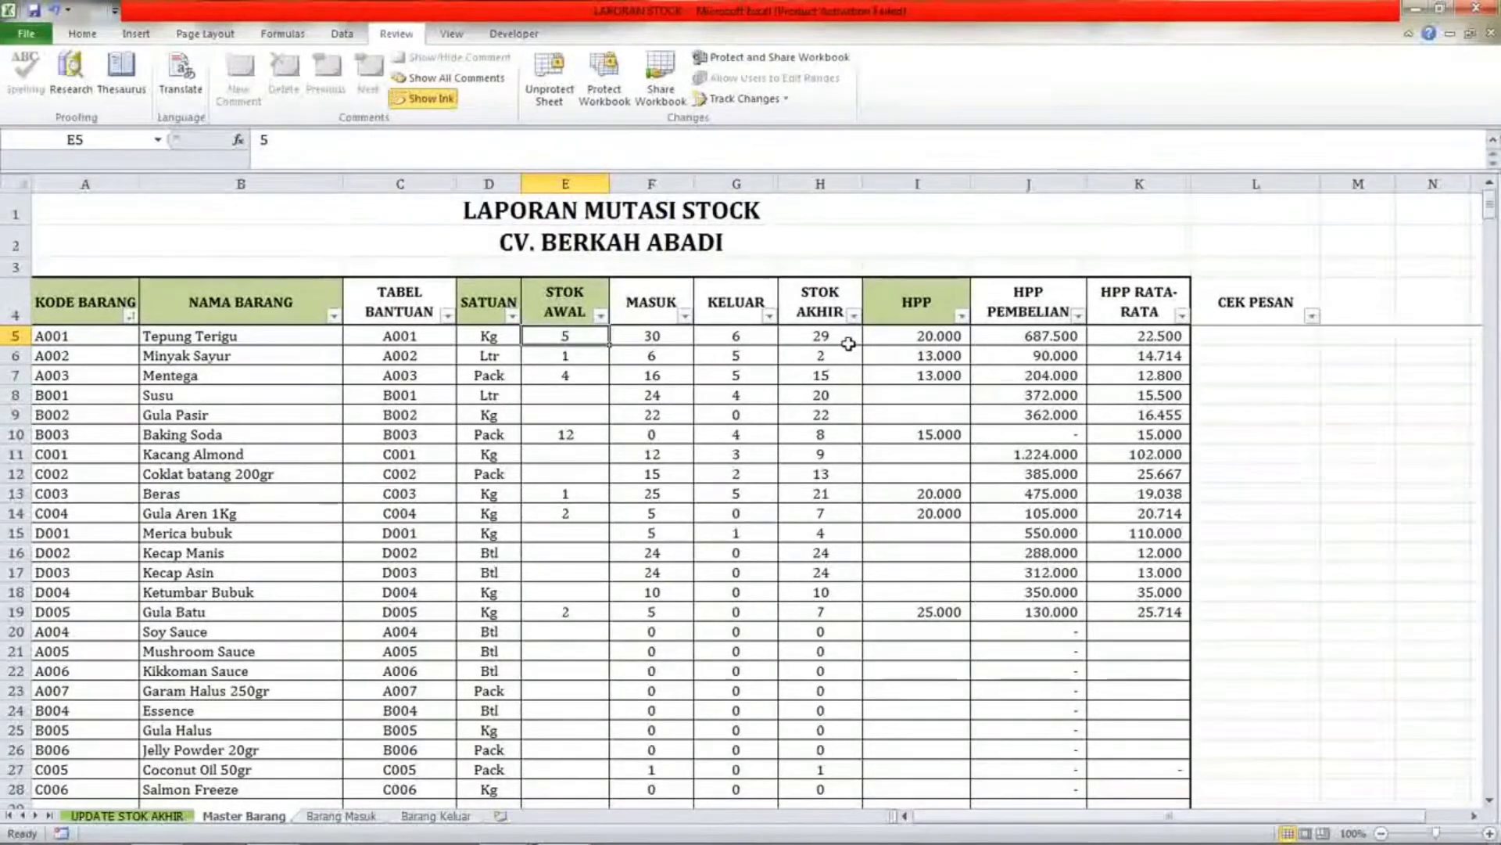
Compare the HPP and STOK AWAL cells of the Tepung Terigu and Minyak Sayur rows.
{"action": "left_click", "coordinate": [926, 335]}
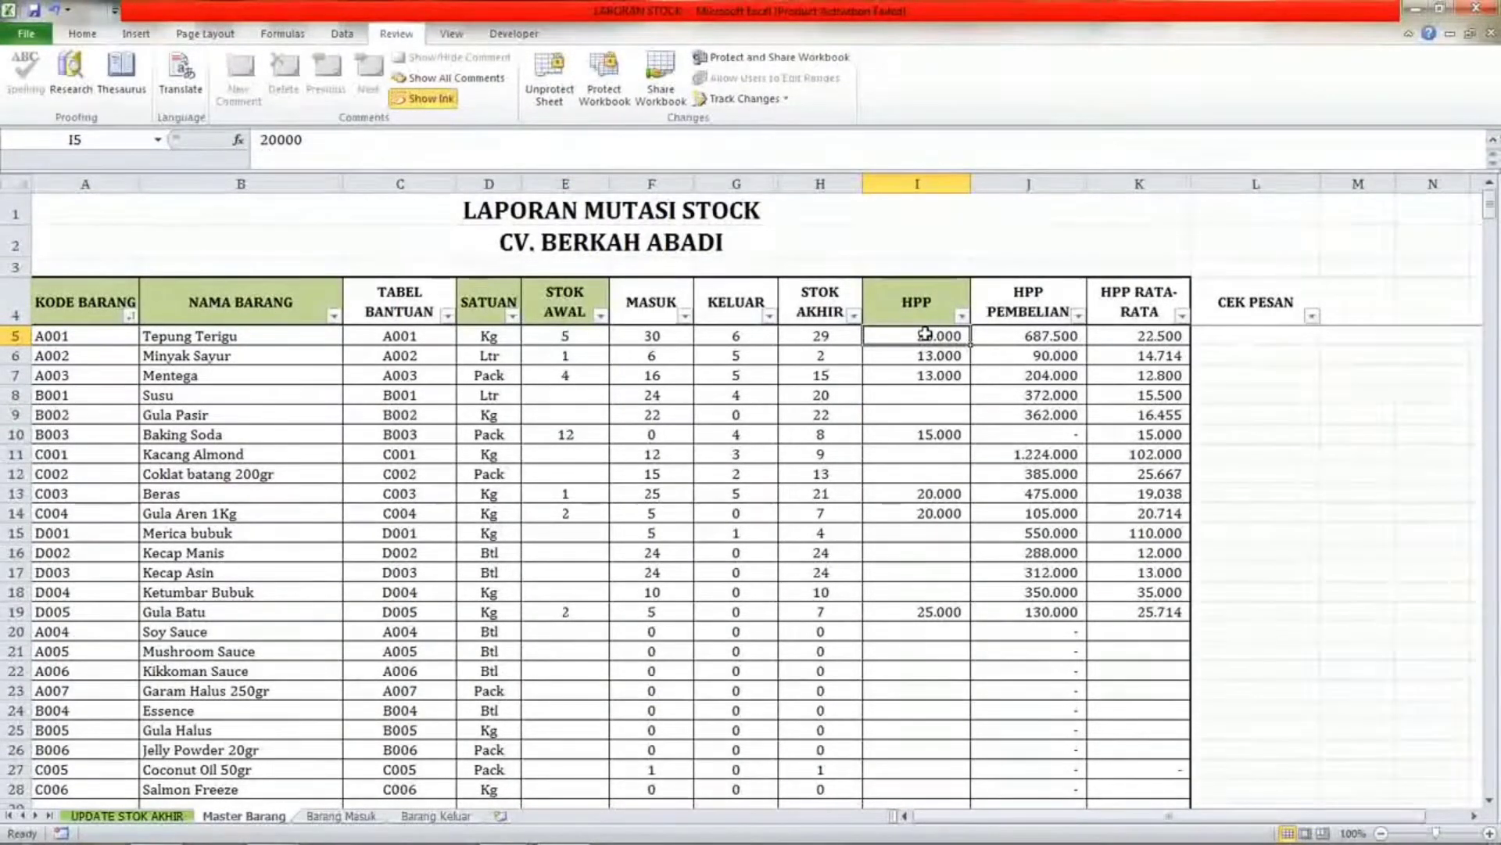
{"action": "left_click", "coordinate": [575, 341]}
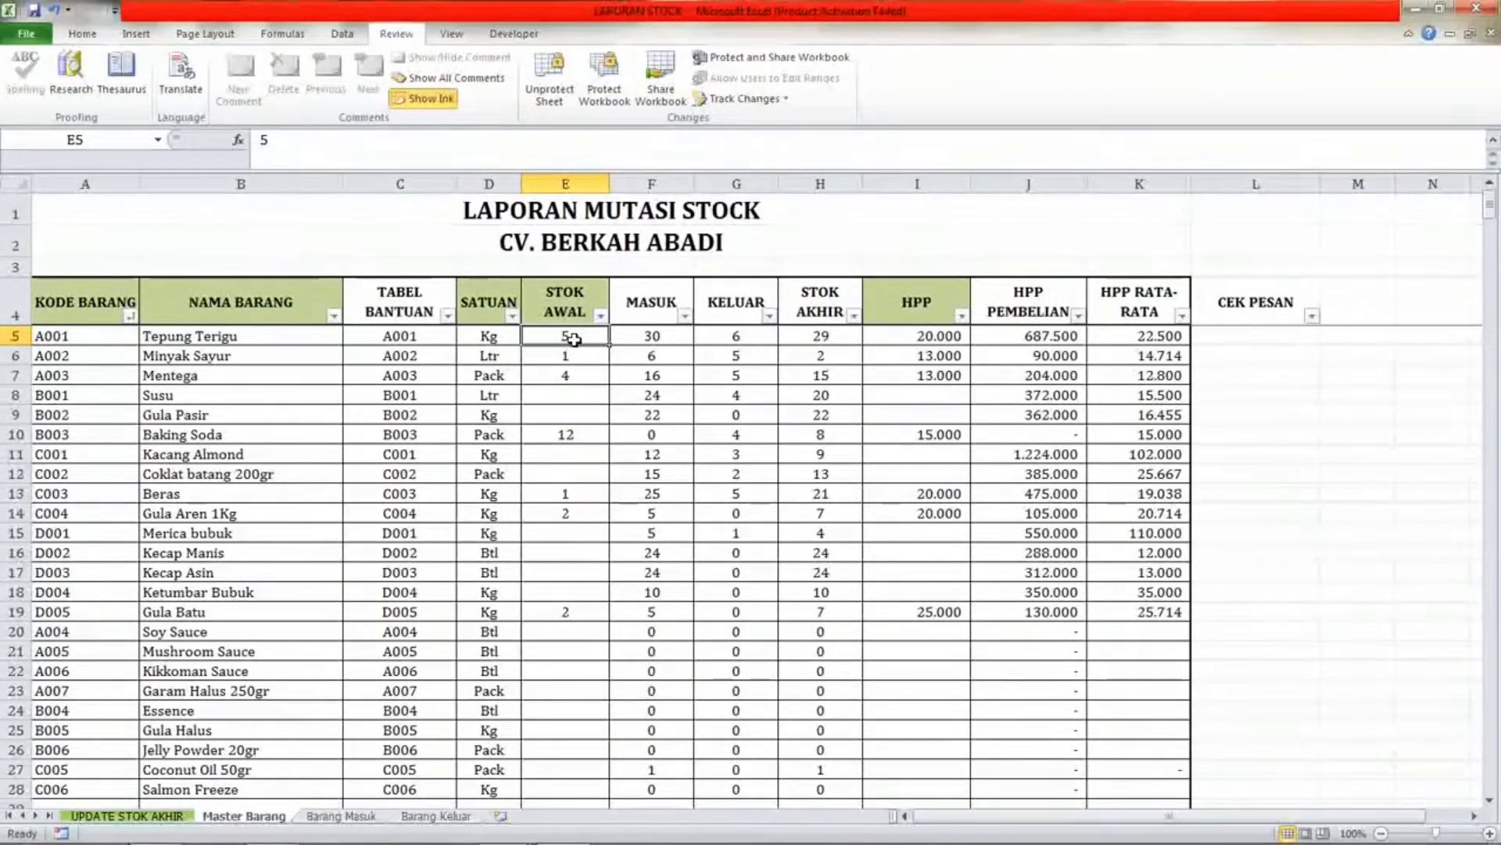
{"action": "left_click", "coordinate": [896, 329]}
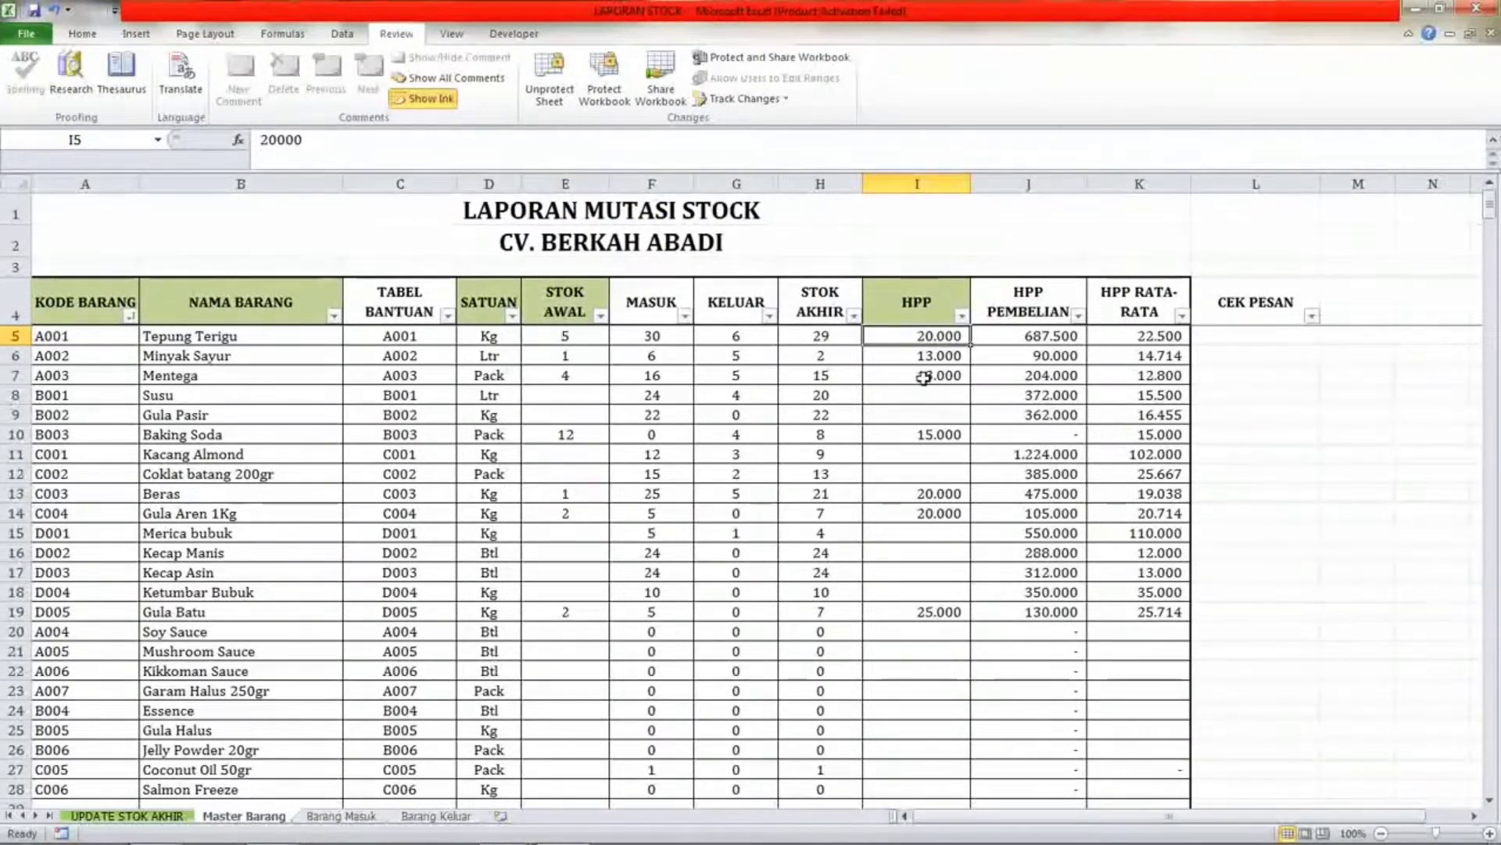
{"action": "left_click", "coordinate": [938, 356]}
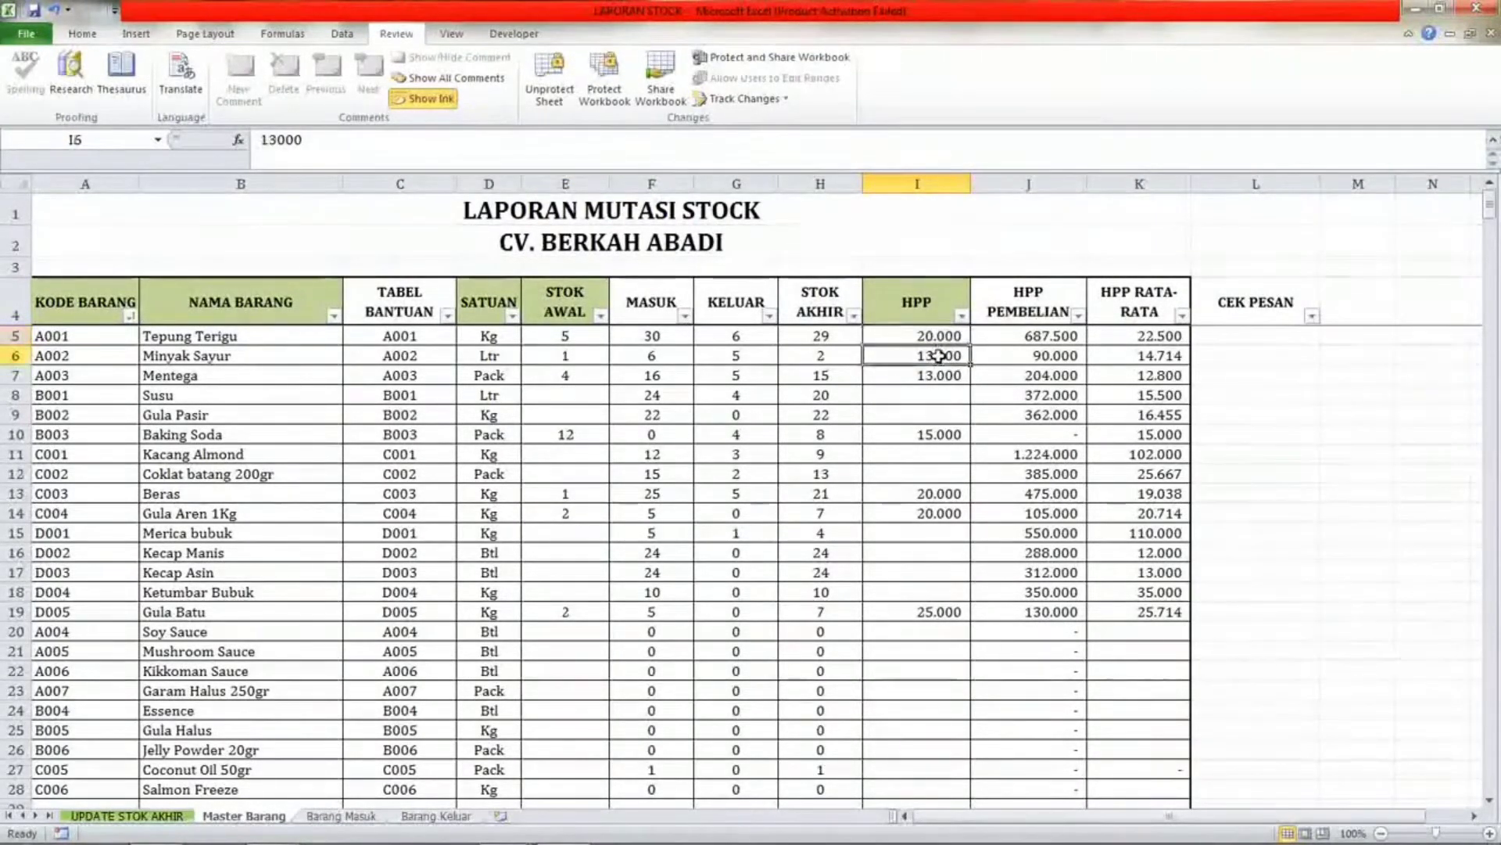
{"action": "left_click", "coordinate": [939, 336]}
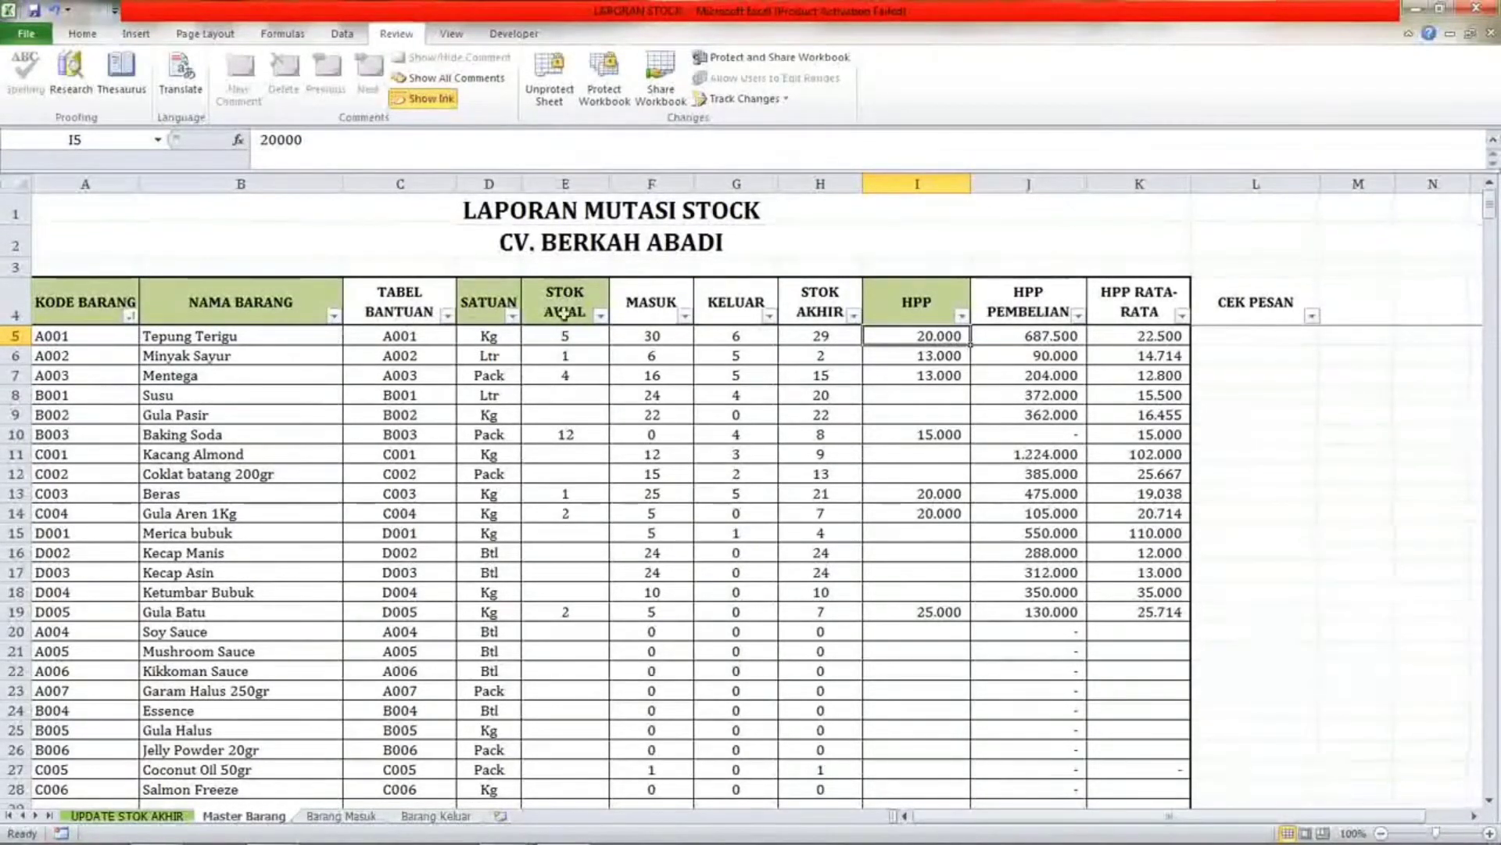
{"action": "left_click", "coordinate": [251, 338]}
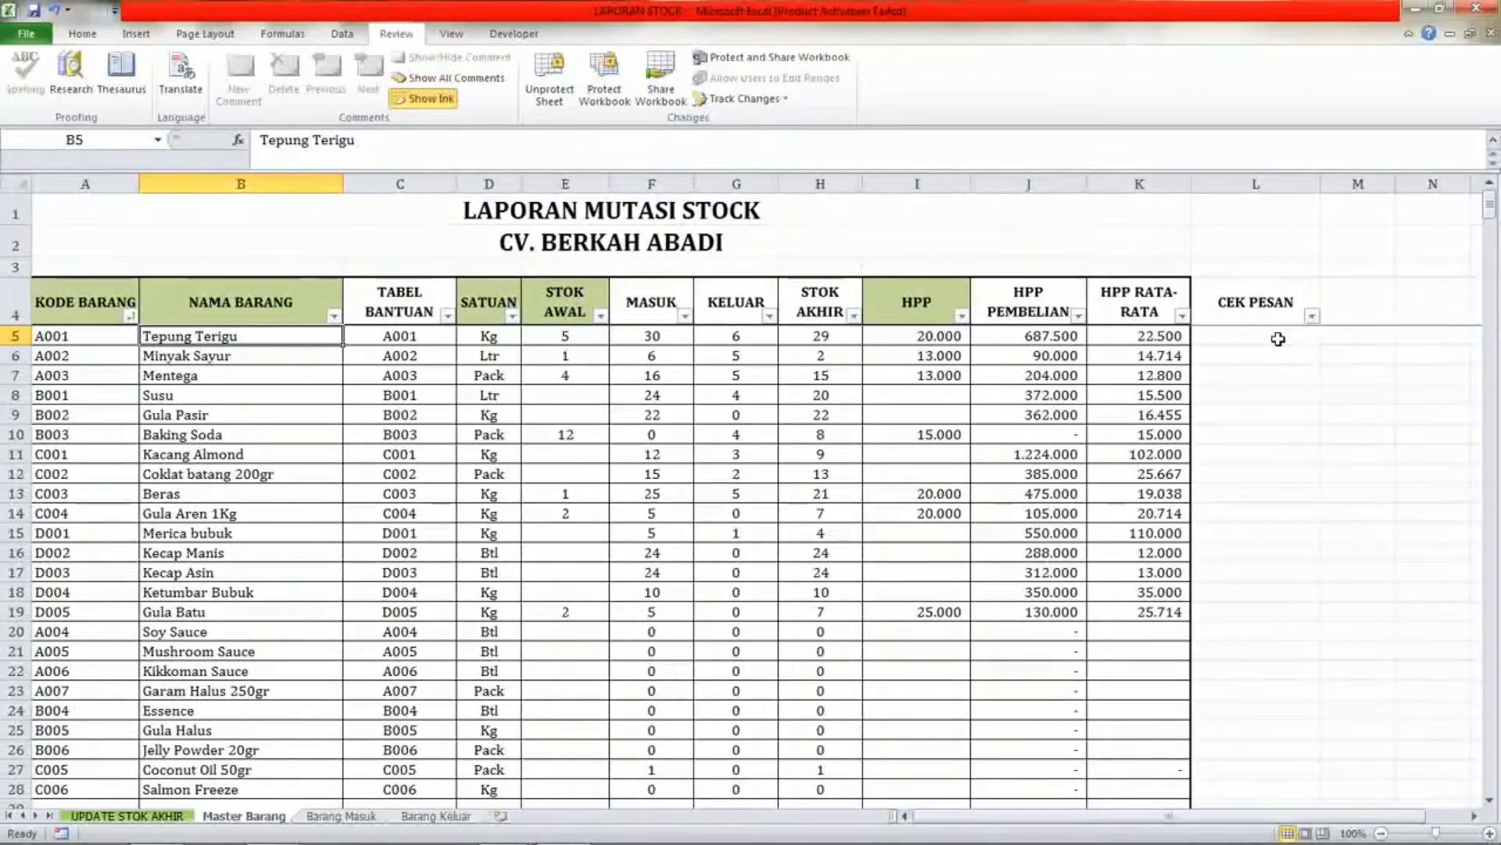
{"action": "left_click", "coordinate": [543, 332]}
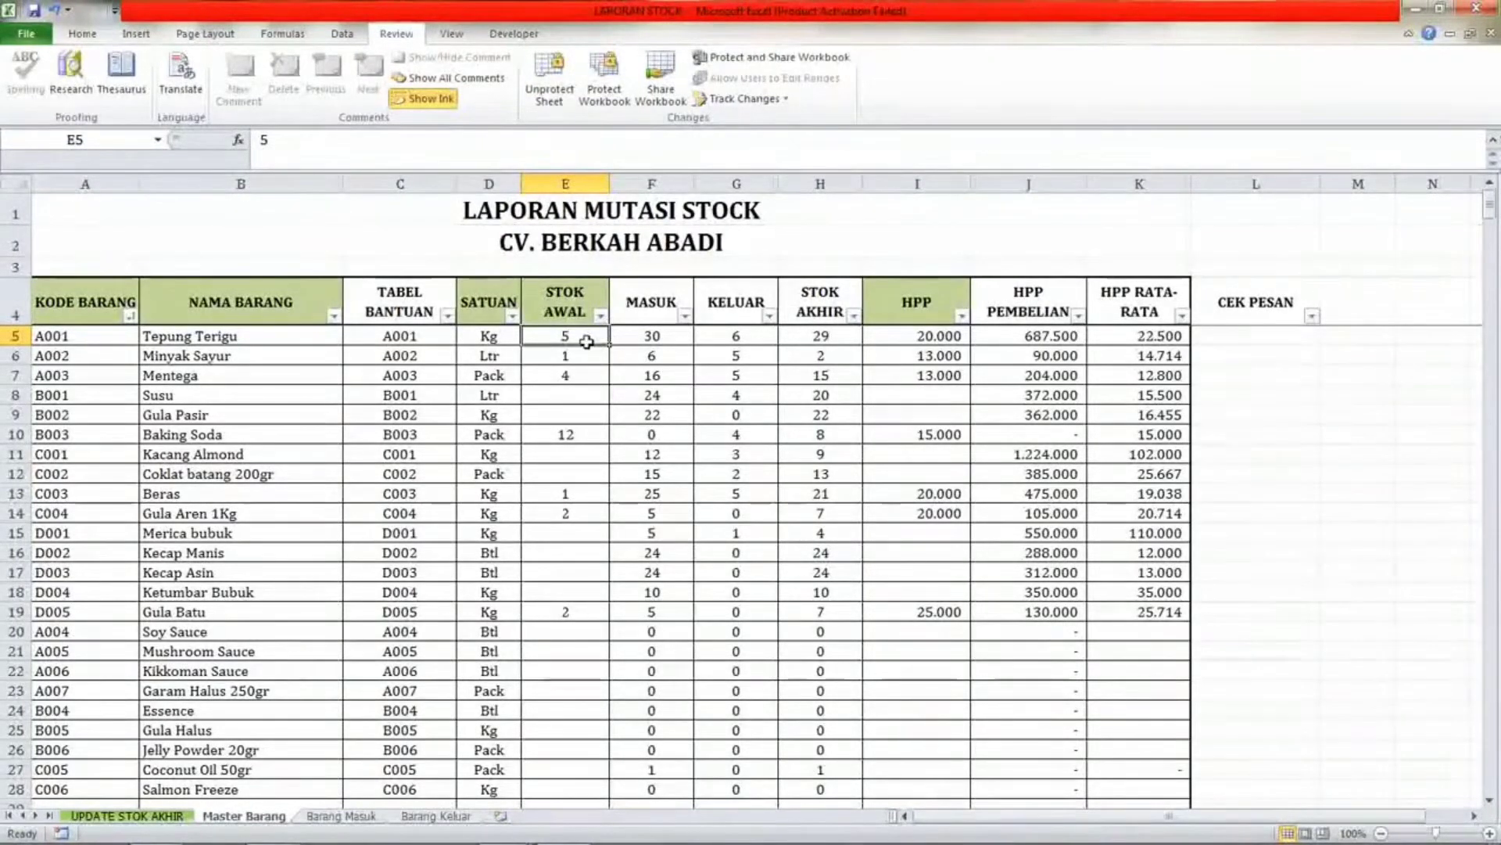
{"action": "left_click", "coordinate": [927, 340]}
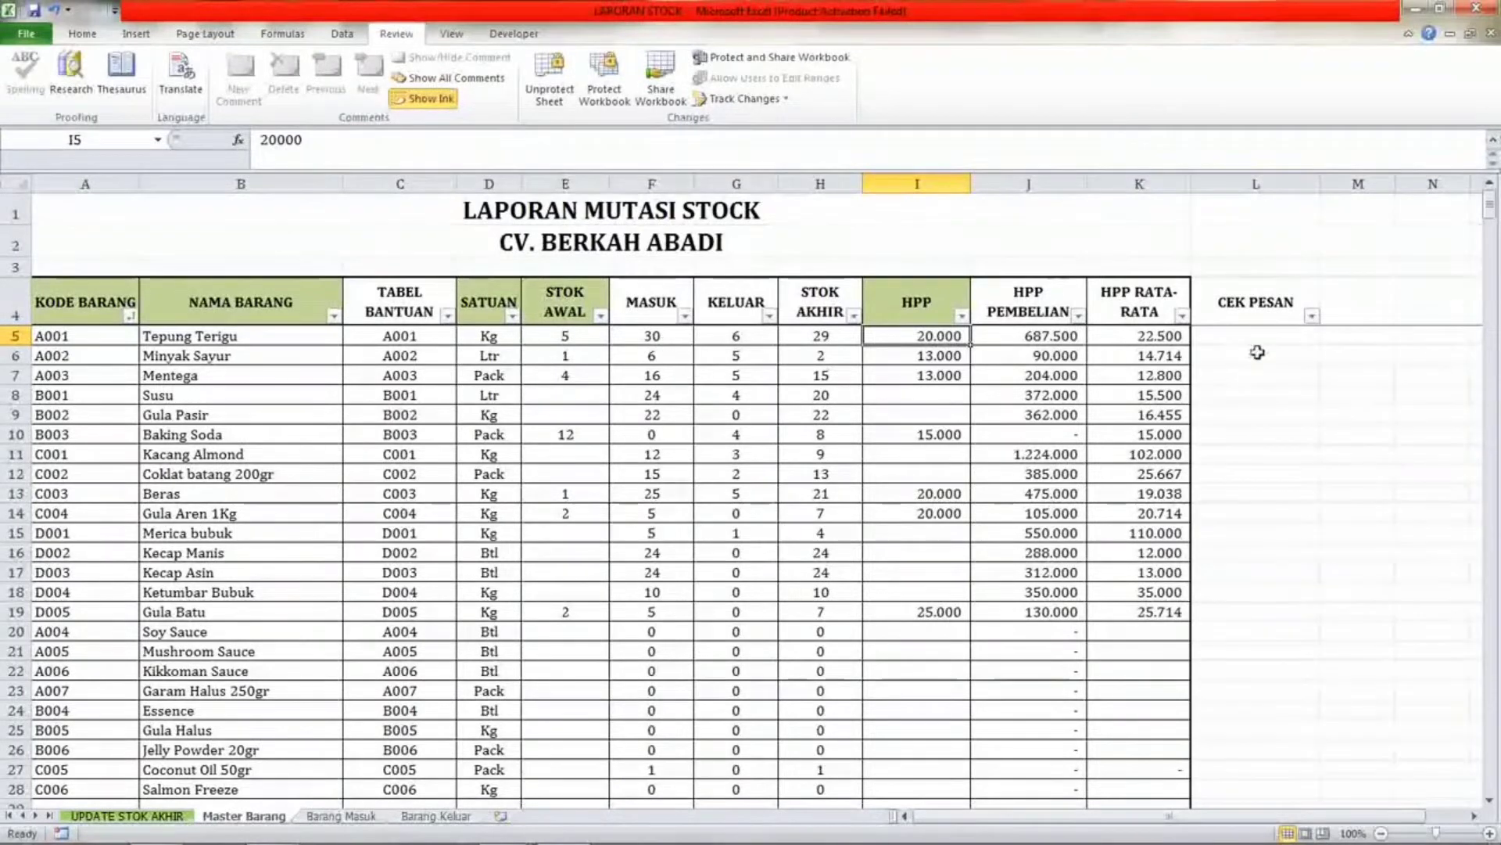
Clear Tepung Terigu's STOK AWAL and HPP cells, then re-enter its STOK AWAL as 5.
{"action": "left_click", "coordinate": [568, 338]}
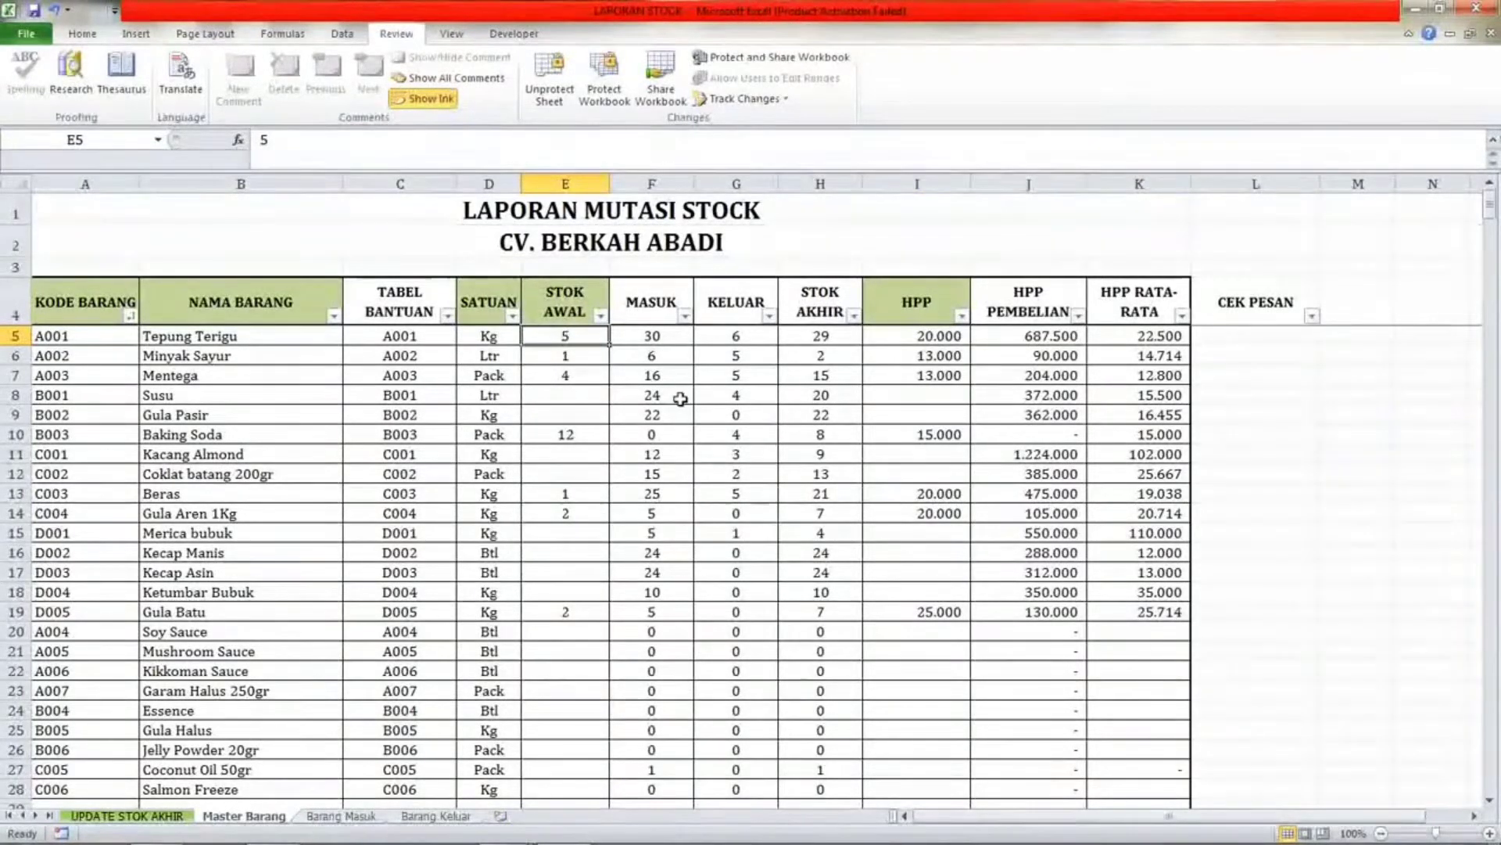
{"action": "key", "text": "Delete"}
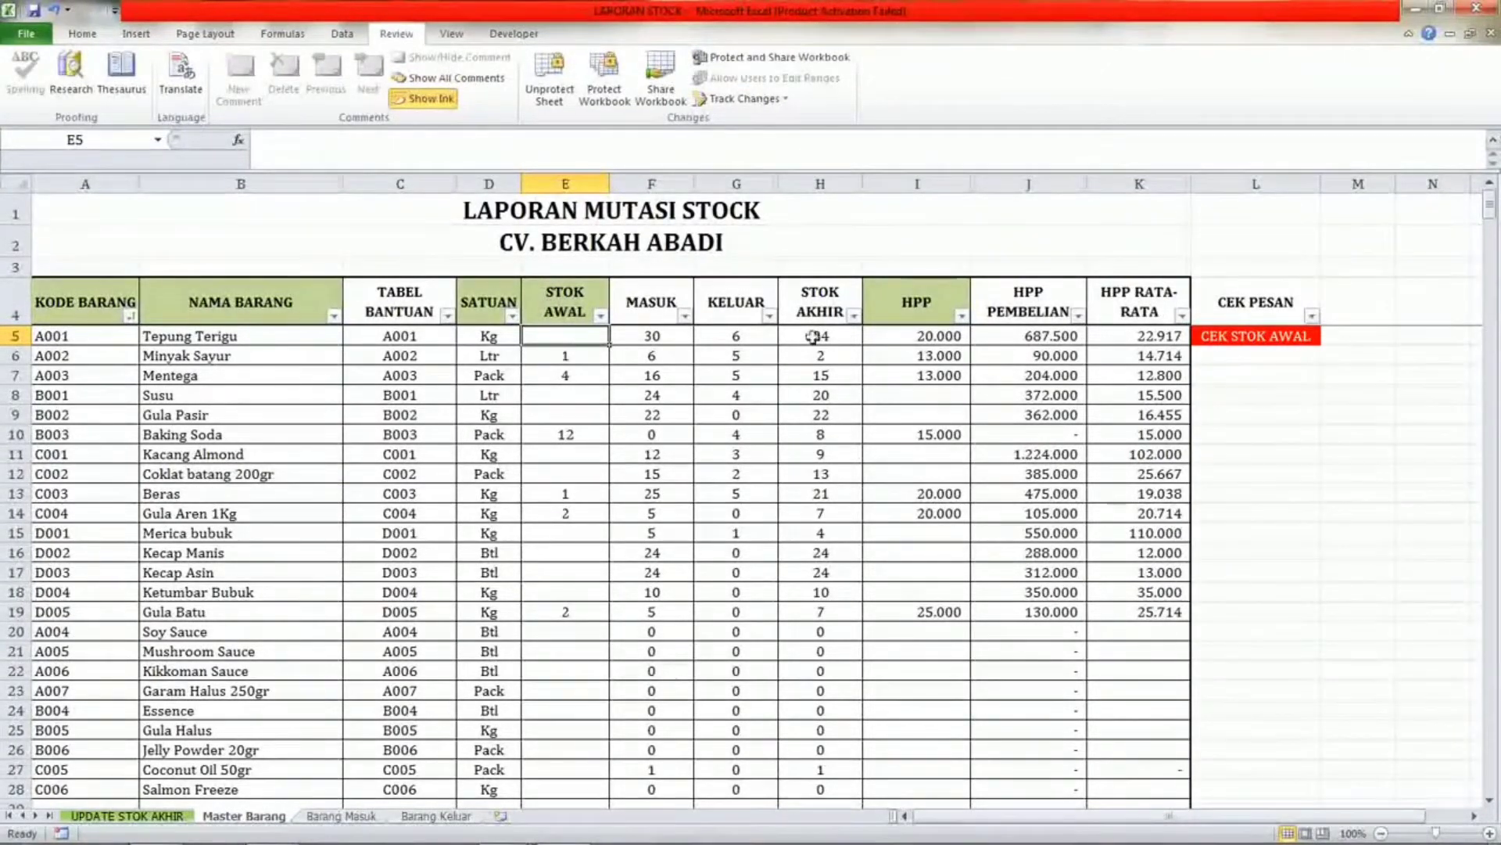
{"action": "left_click", "coordinate": [939, 336]}
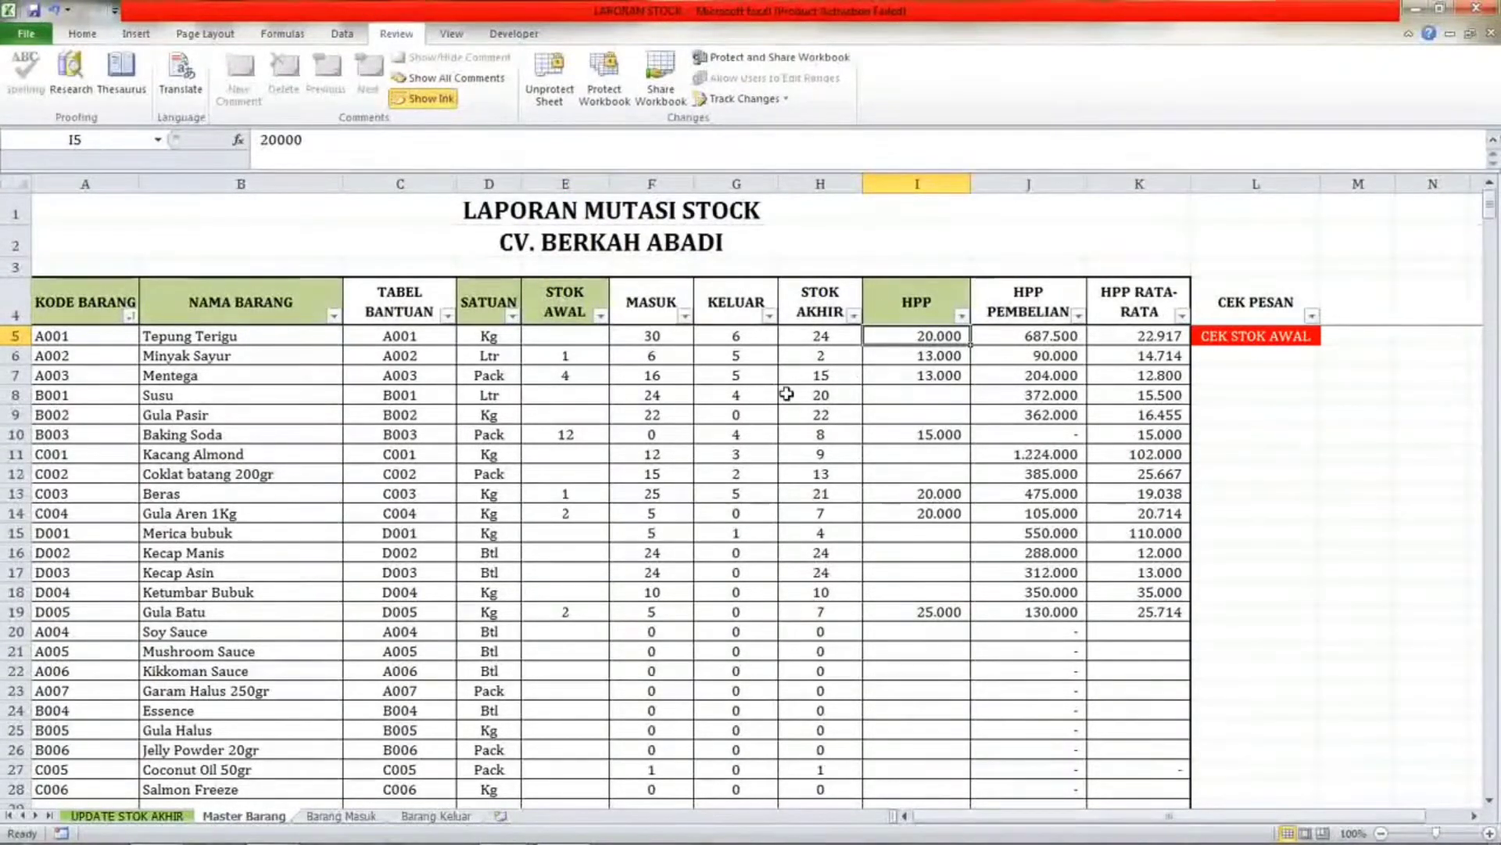
{"action": "key", "text": "Delete"}
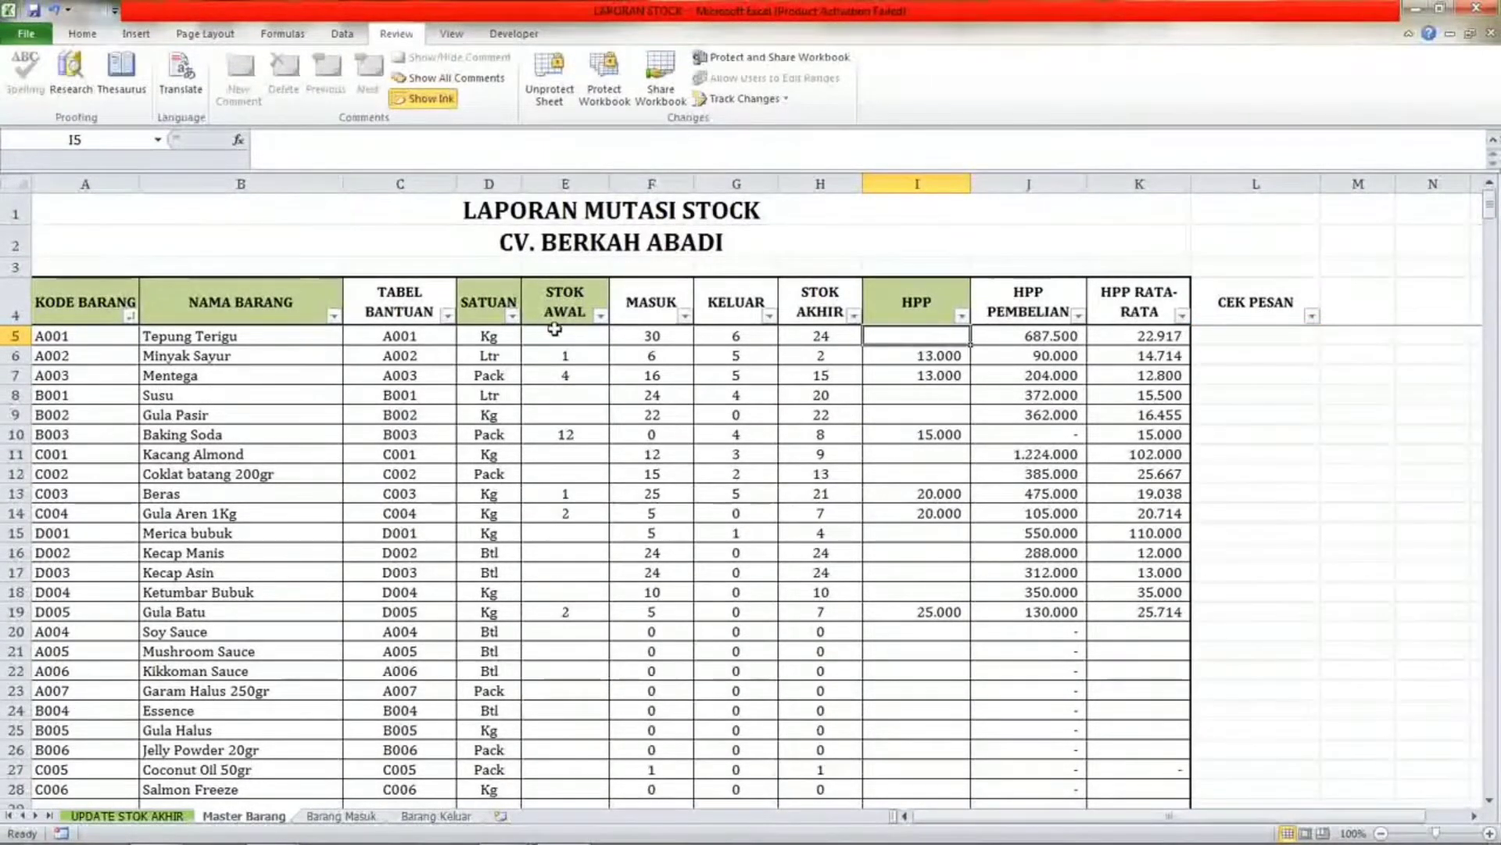
{"action": "left_click", "coordinate": [555, 330]}
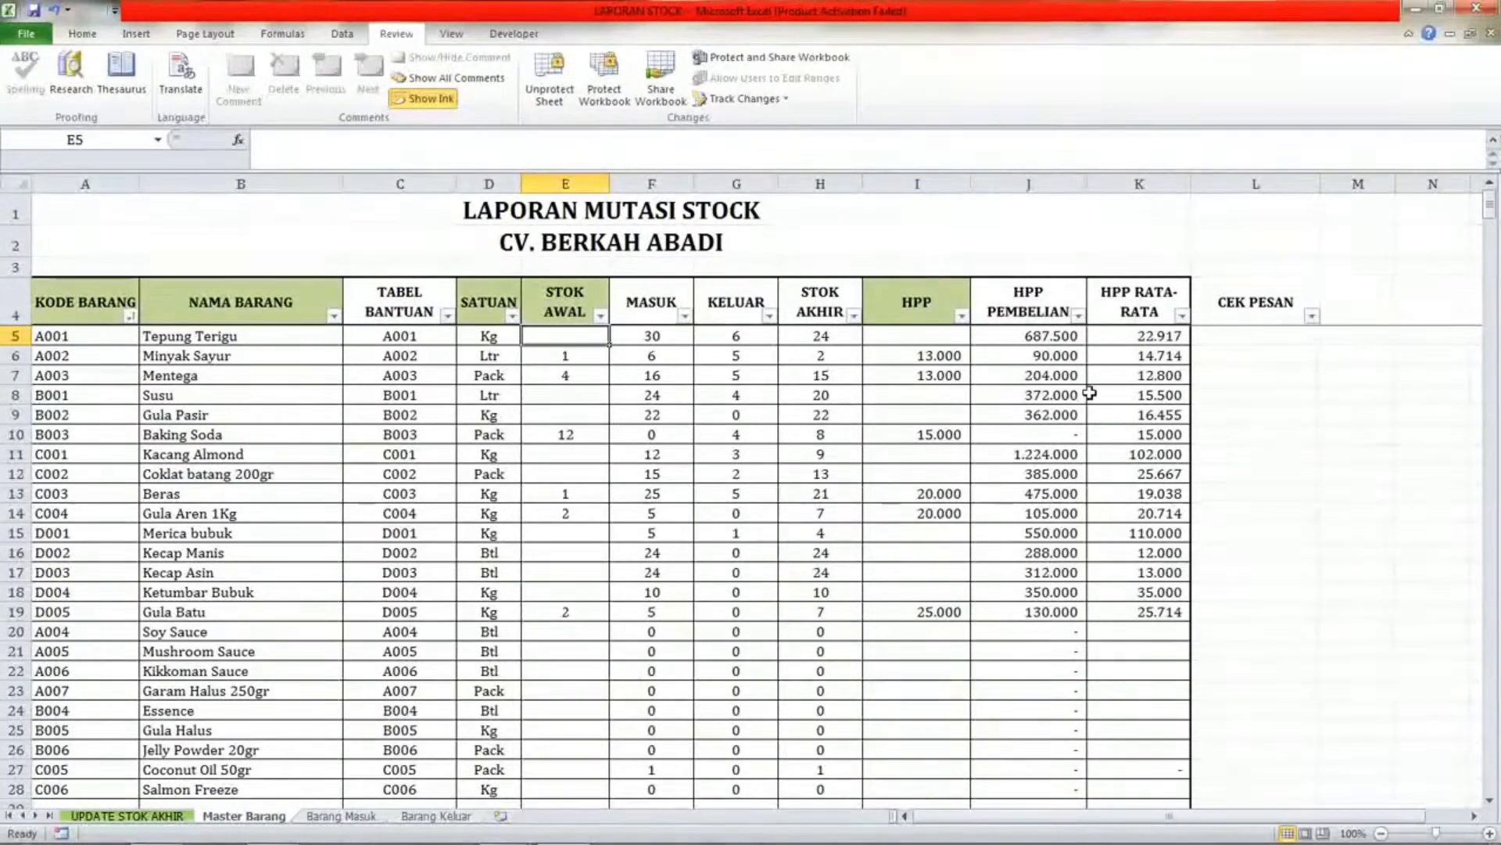
{"action": "type", "text": "5"}
{"action": "key", "text": "Return"}
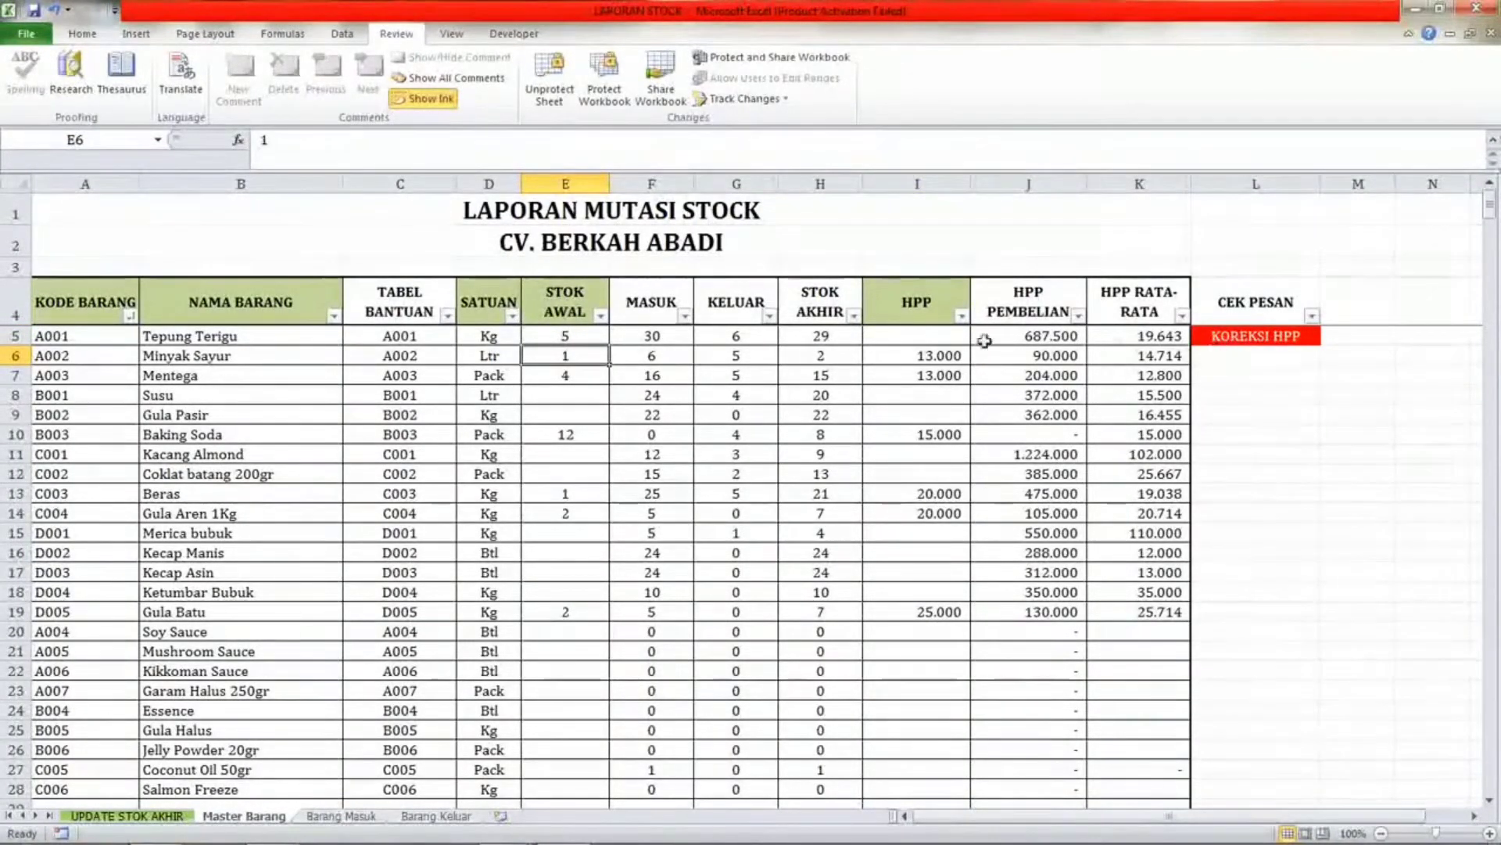
Undo the recent edits to Tepung Terigu's STOK AWAL and HPP cells.
{"action": "left_click", "coordinate": [912, 337]}
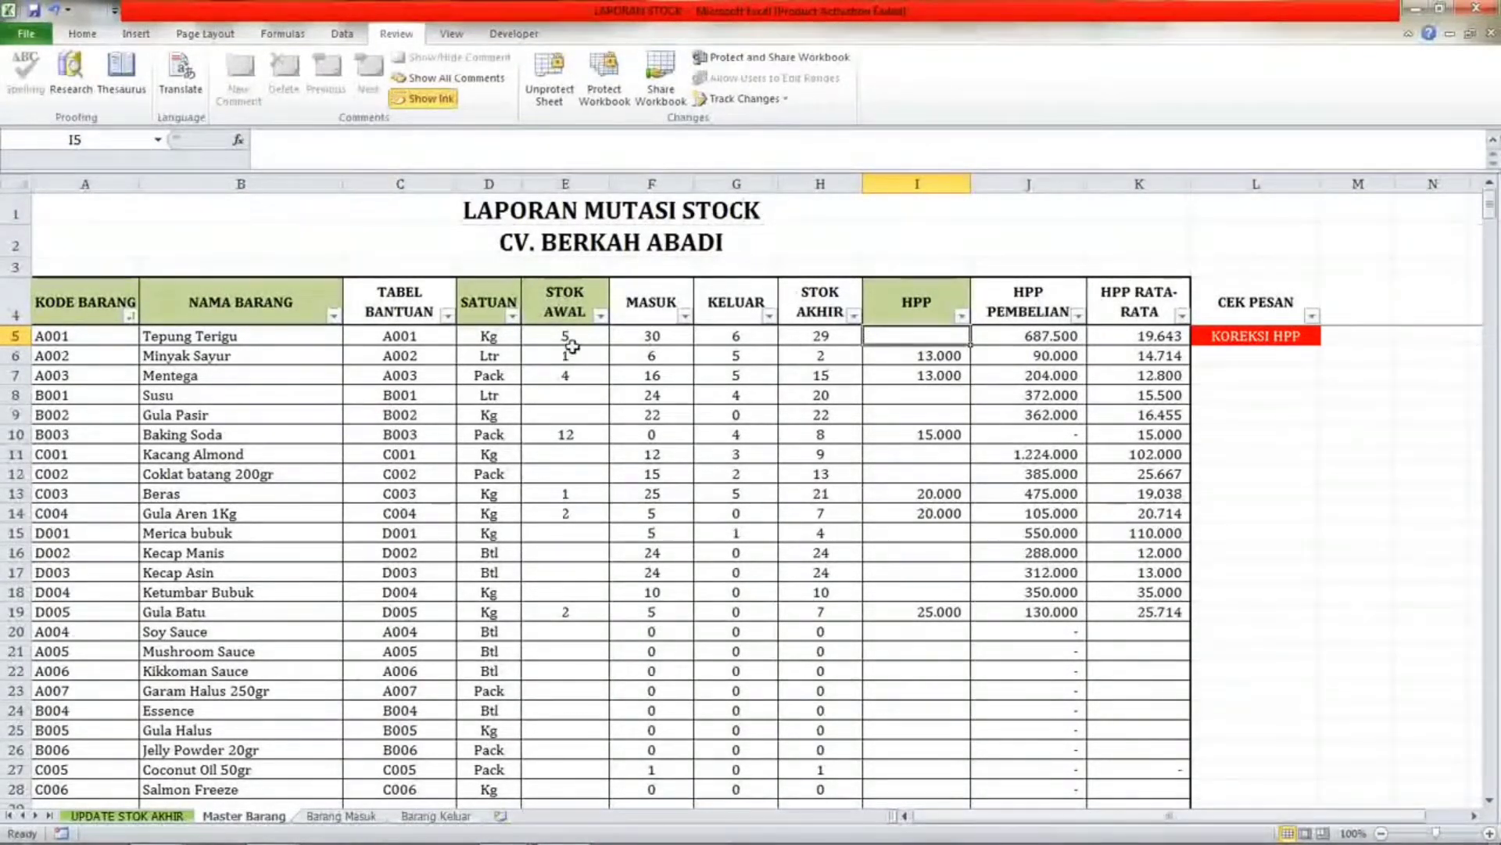
{"action": "left_click", "coordinate": [576, 393]}
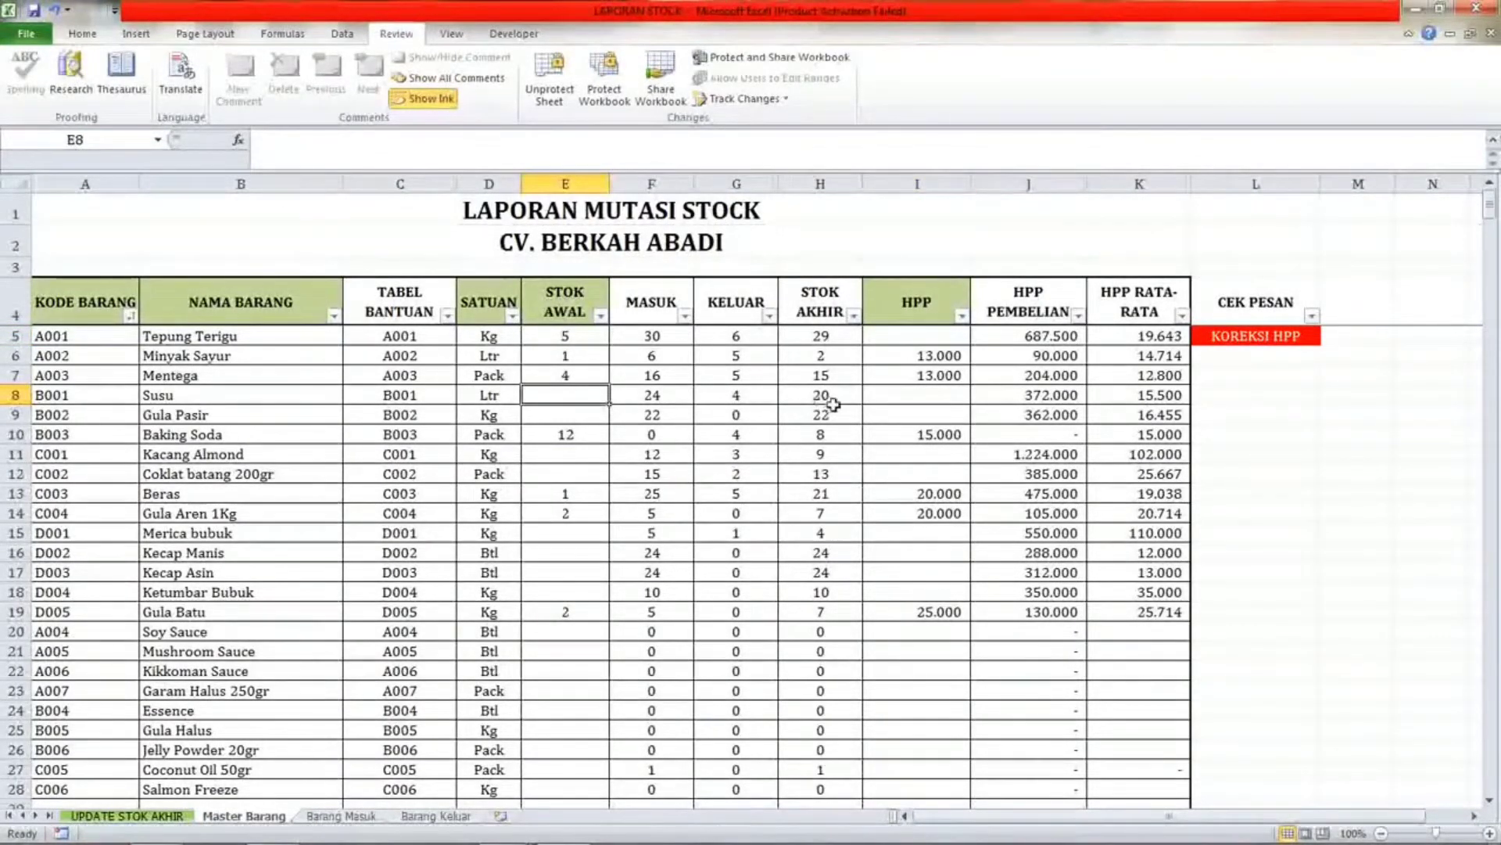
{"action": "key", "text": "ctrl+z"}
{"action": "key", "text": "ctrl+z"}
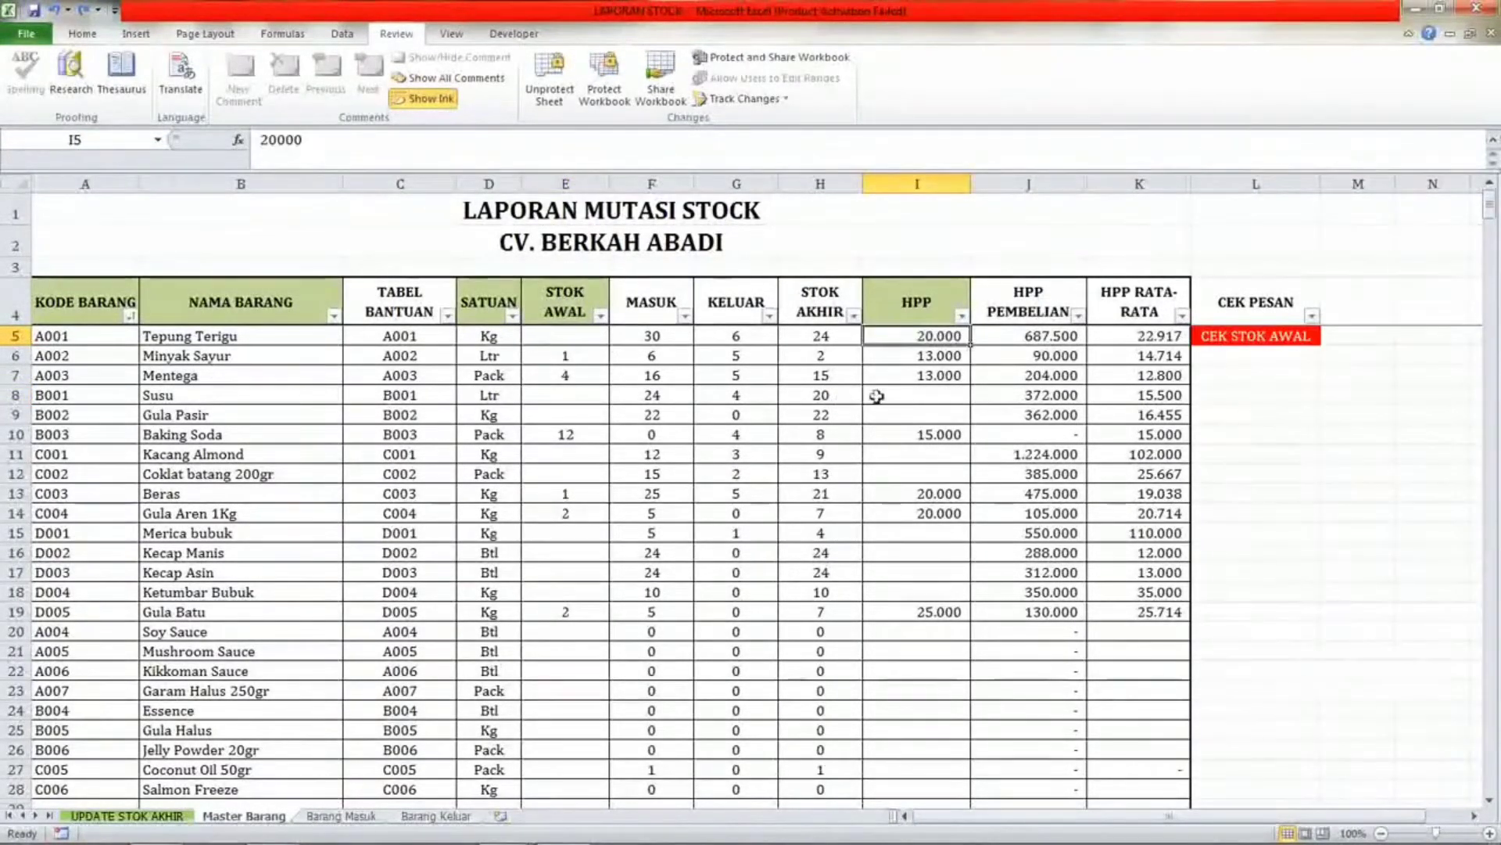
{"action": "key", "text": "ctrl+y"}
{"action": "left_click", "coordinate": [931, 374]}
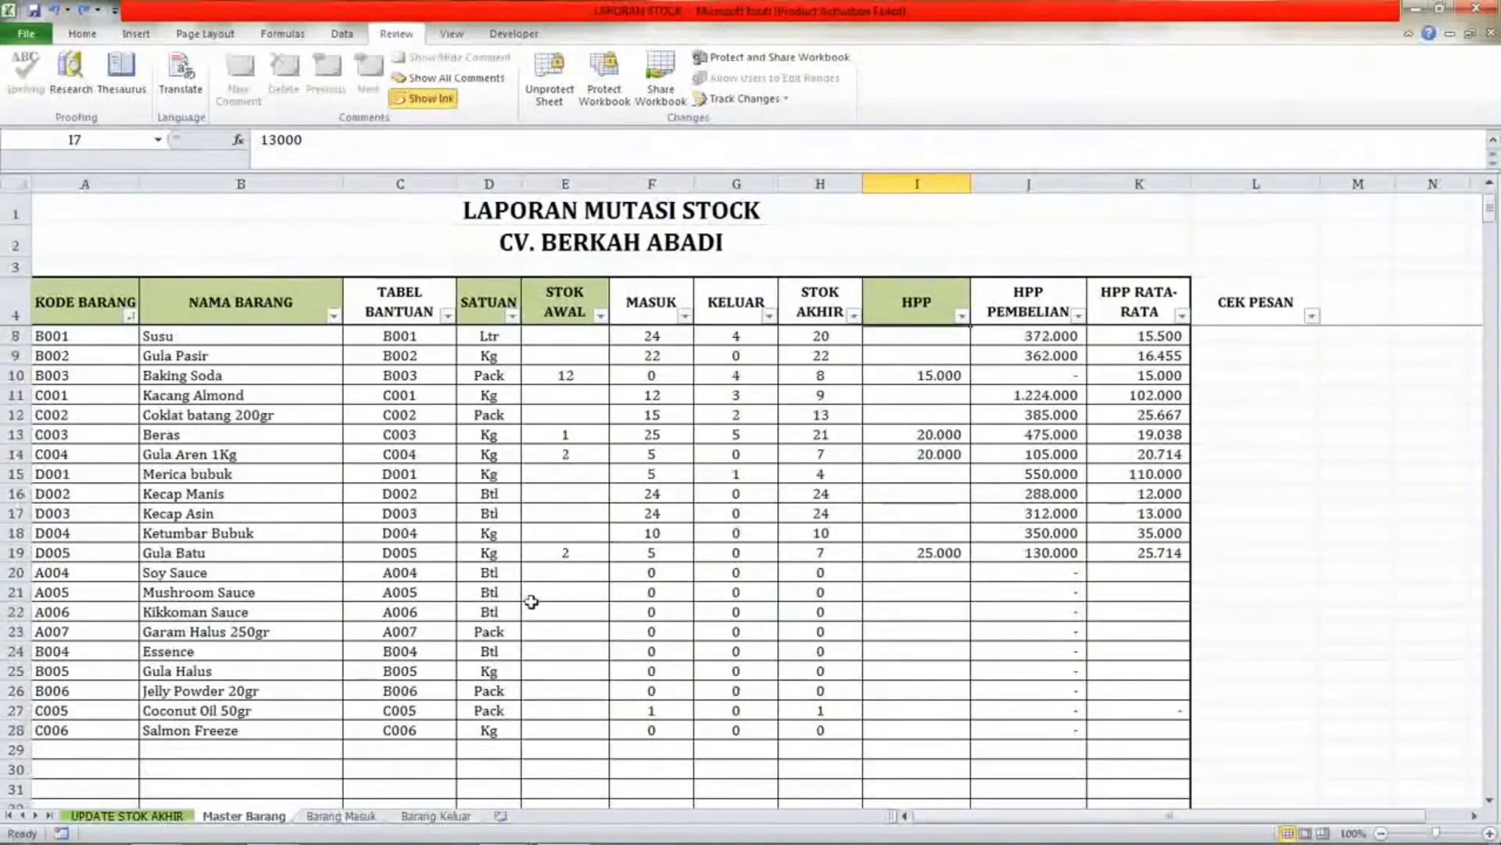
Switch to the Barang Masuk sheet and inspect its item name cells and column headers.
{"action": "left_click", "coordinate": [344, 816]}
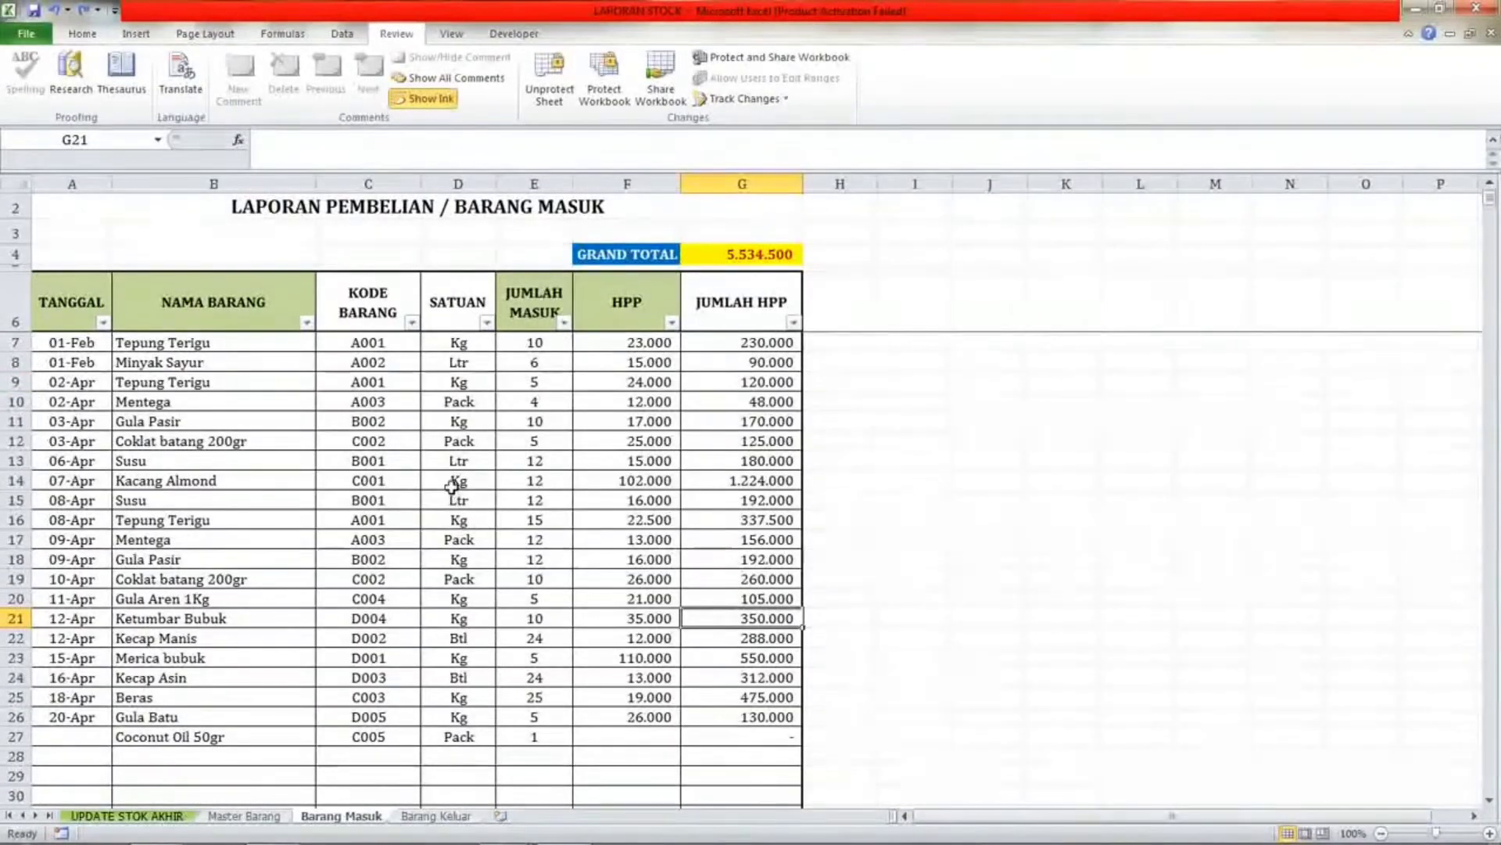
{"action": "left_click", "coordinate": [149, 362]}
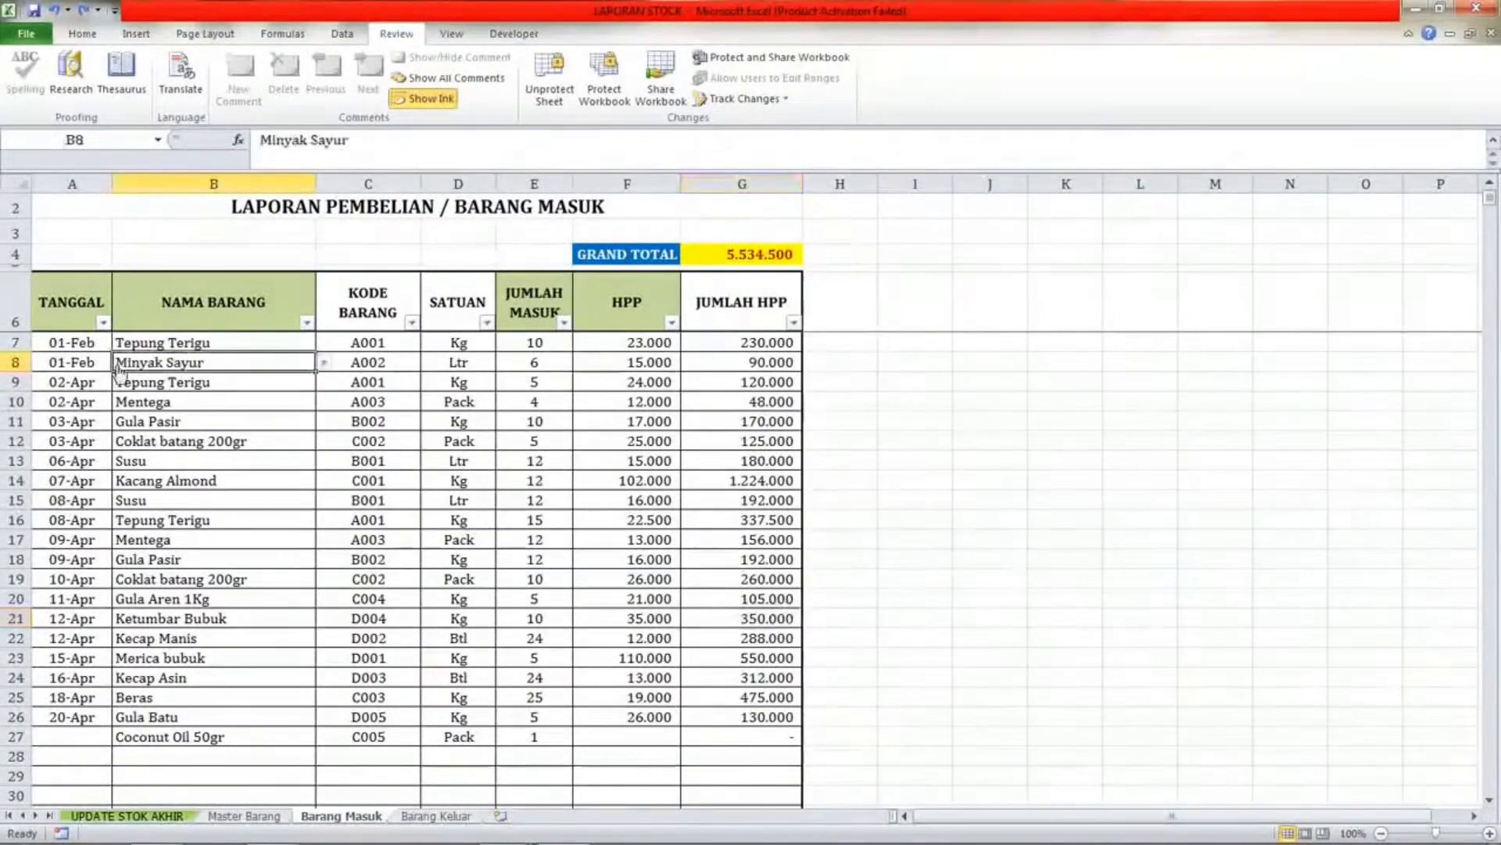
{"action": "left_click", "coordinate": [66, 311]}
{"action": "left_click", "coordinate": [222, 304]}
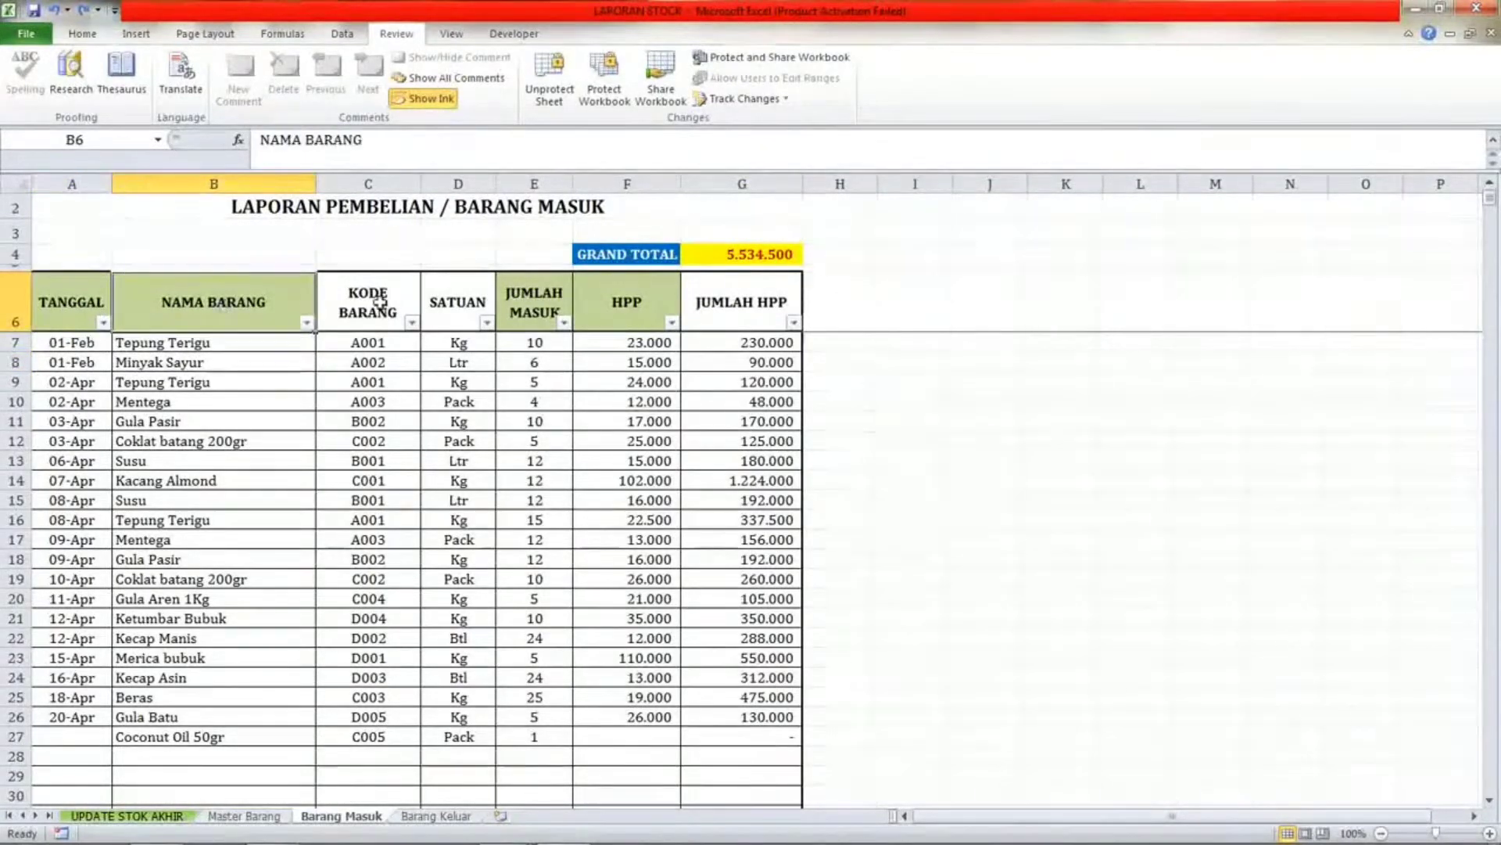
{"action": "left_click", "coordinate": [397, 303]}
{"action": "left_click", "coordinate": [461, 303]}
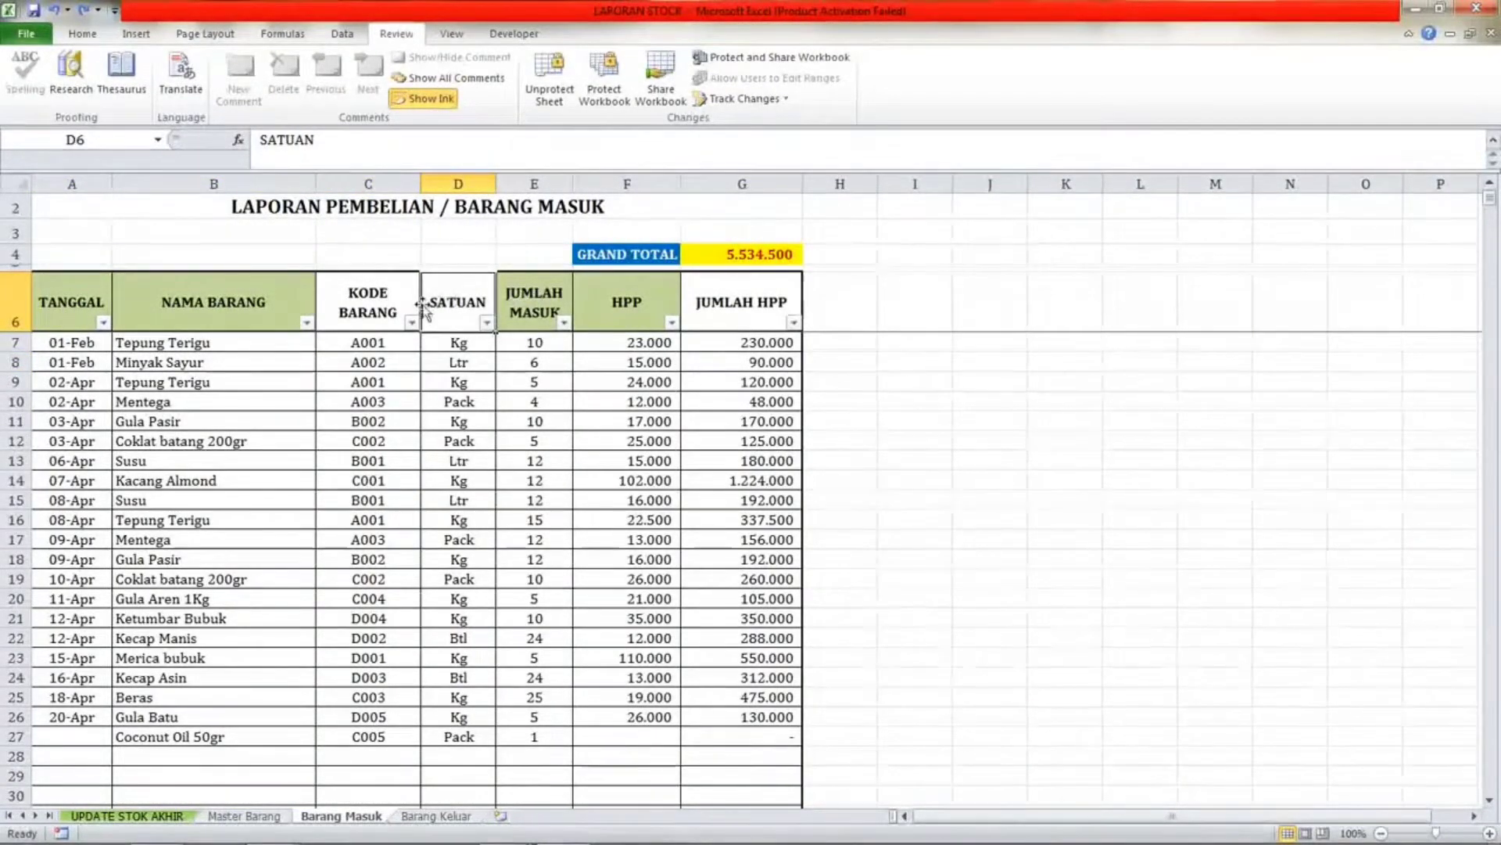
Inspect the Barang Masuk column headers and the first row's date cell.
{"action": "left_click", "coordinate": [535, 301]}
{"action": "left_click", "coordinate": [424, 377]}
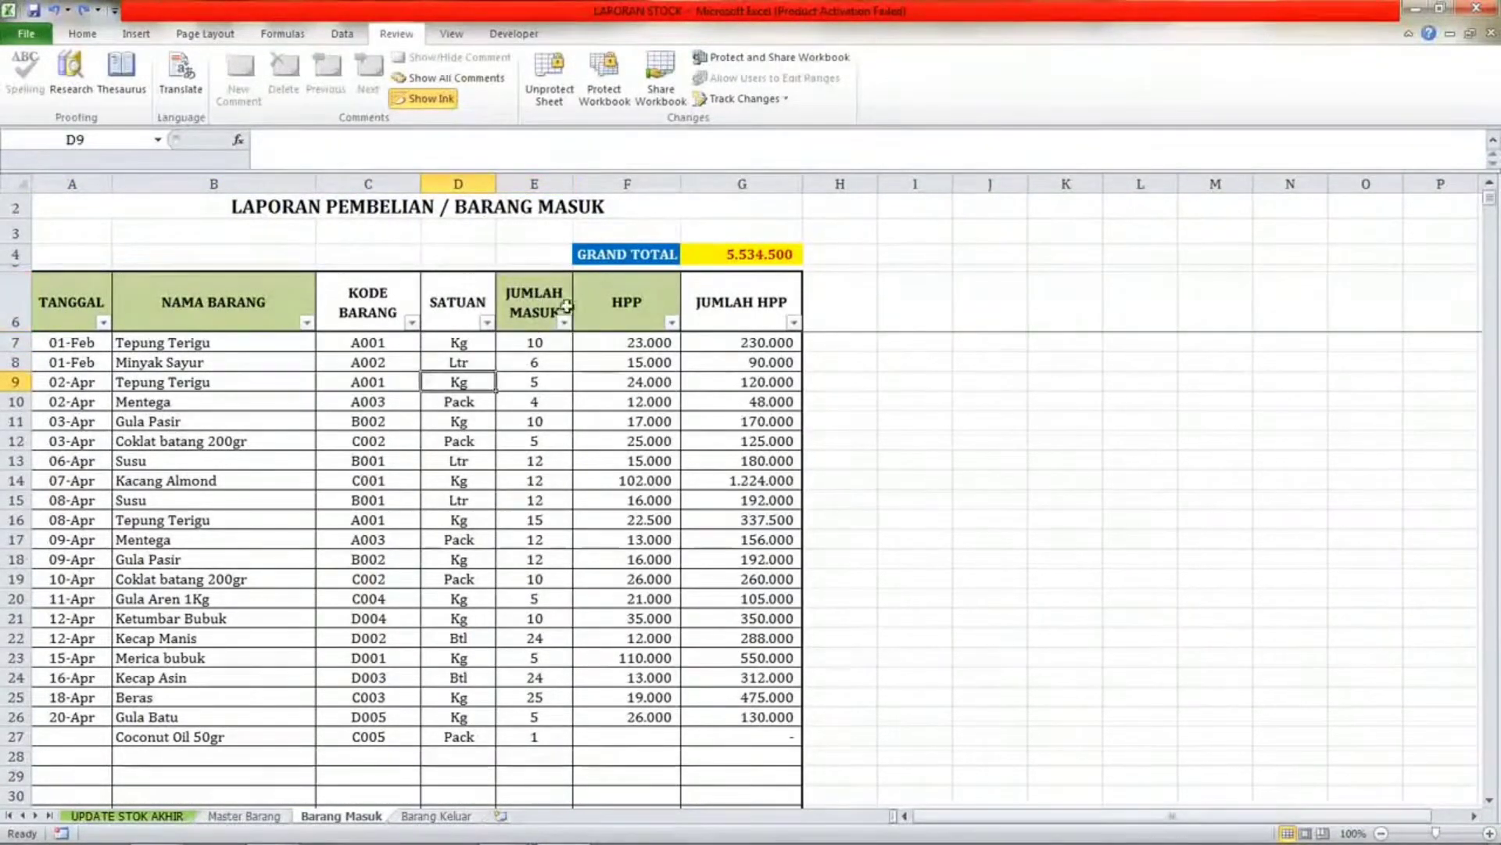
{"action": "left_click", "coordinate": [565, 306]}
{"action": "left_click", "coordinate": [647, 301]}
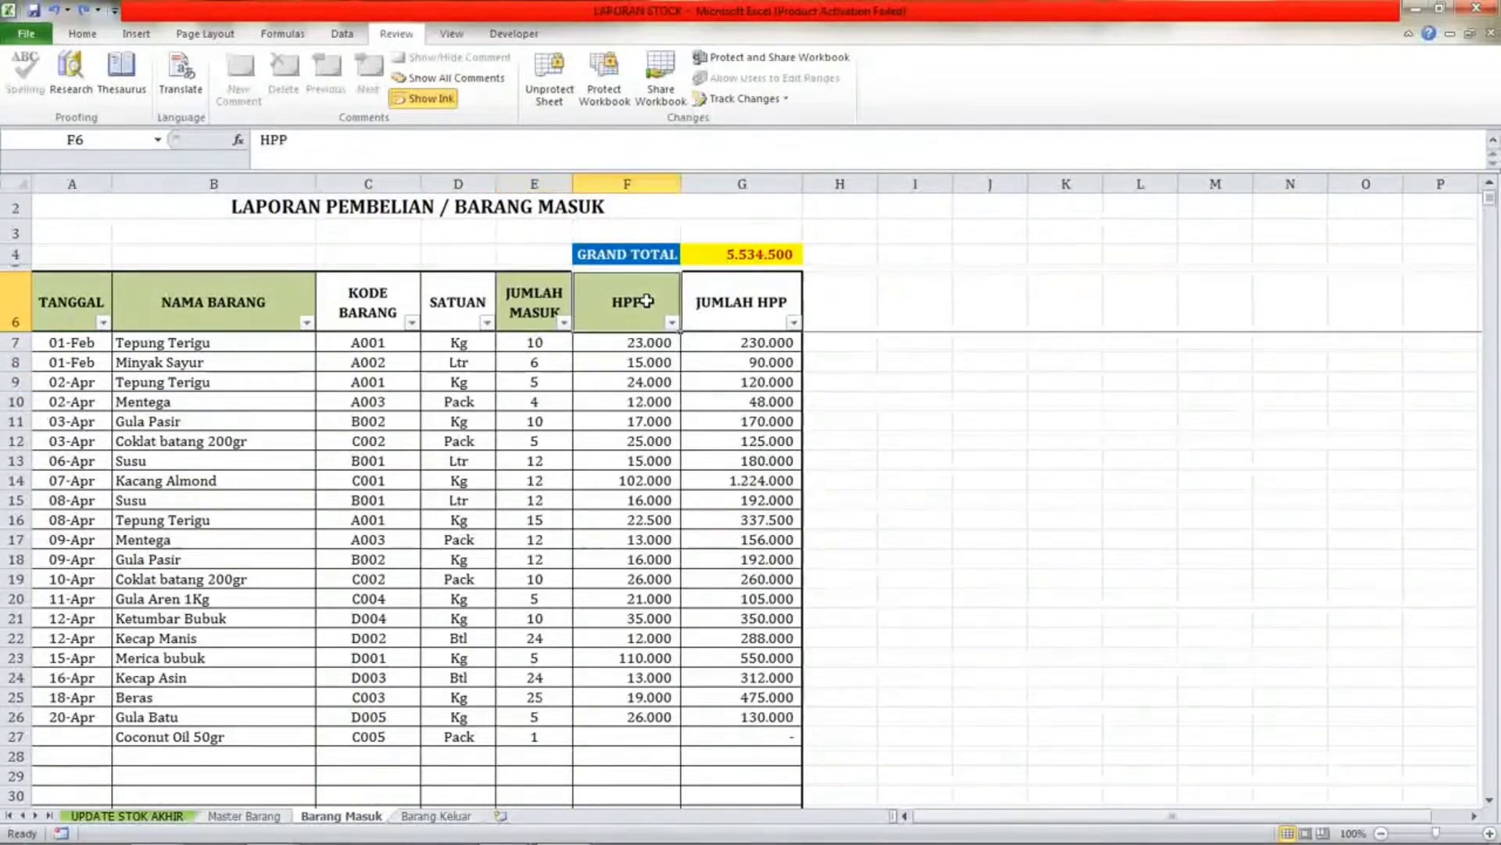
{"action": "left_click", "coordinate": [727, 324]}
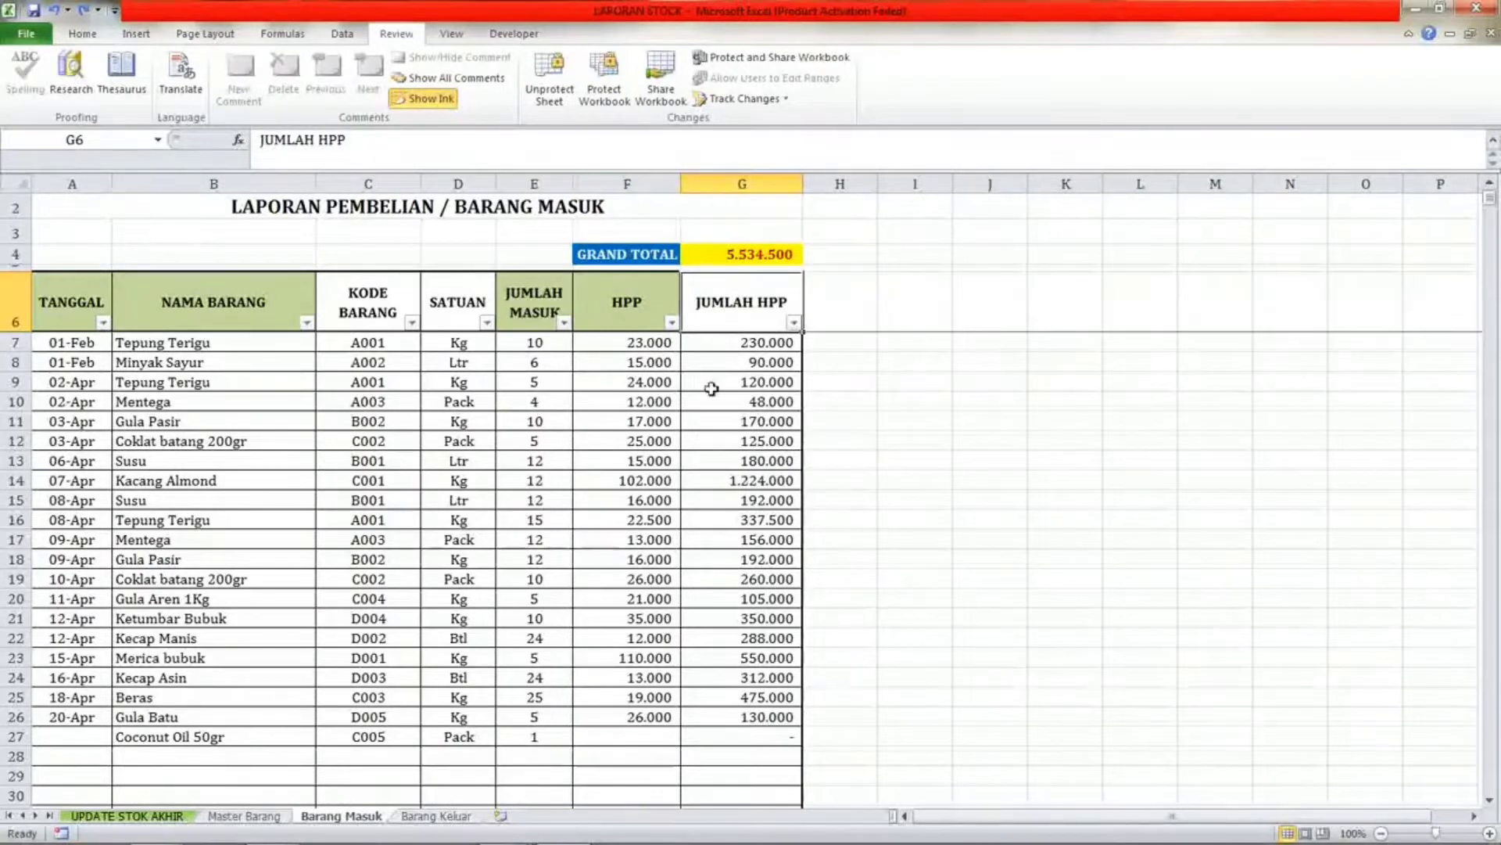
{"action": "left_click", "coordinate": [92, 344]}
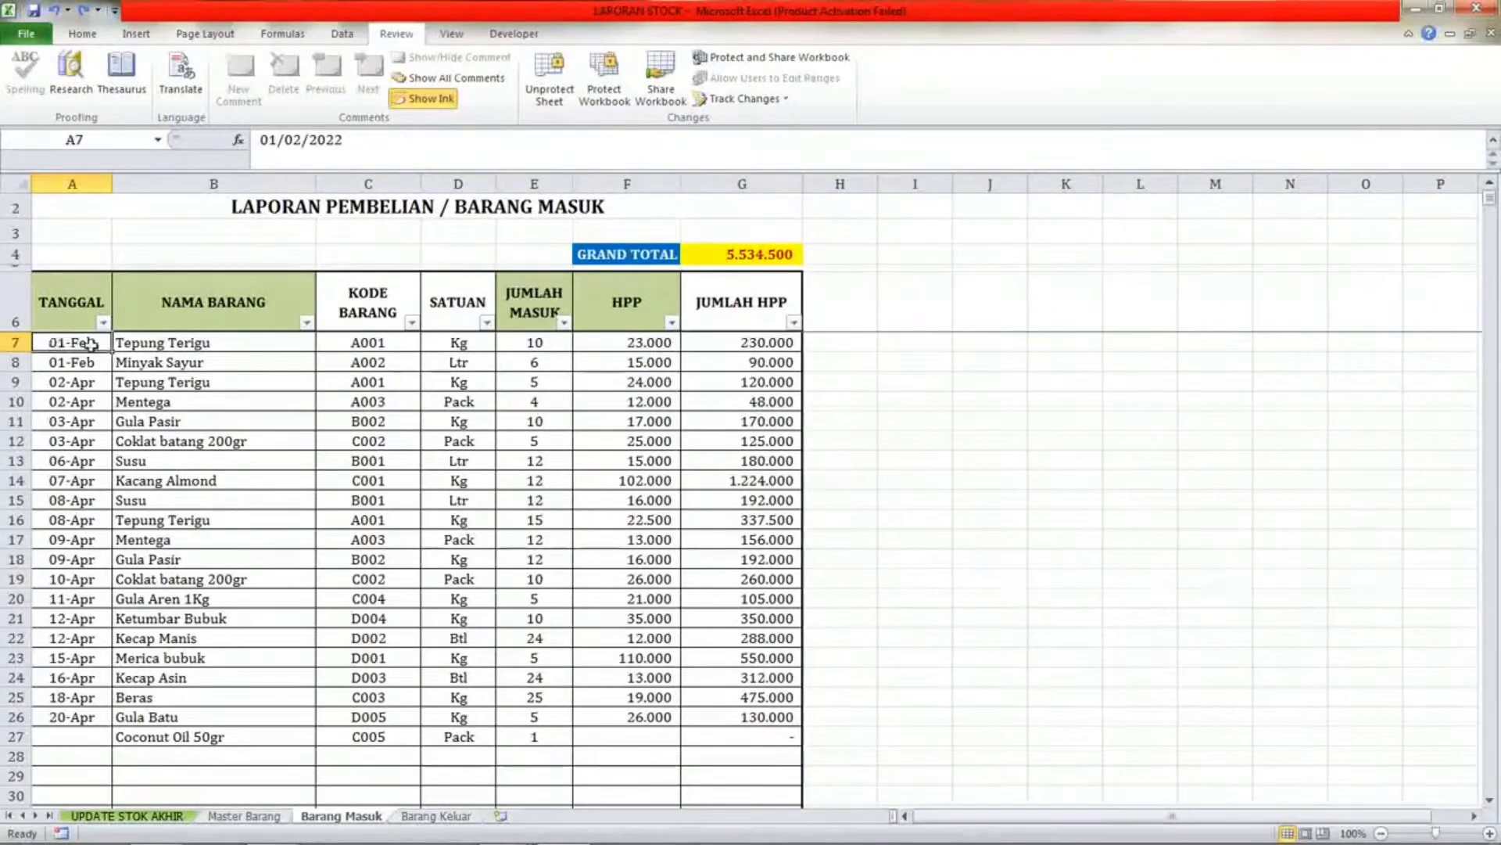
Try to enter TERPING as the item name in the first Barang Masuk row, then cancel the entry.
{"action": "left_click", "coordinate": [186, 350]}
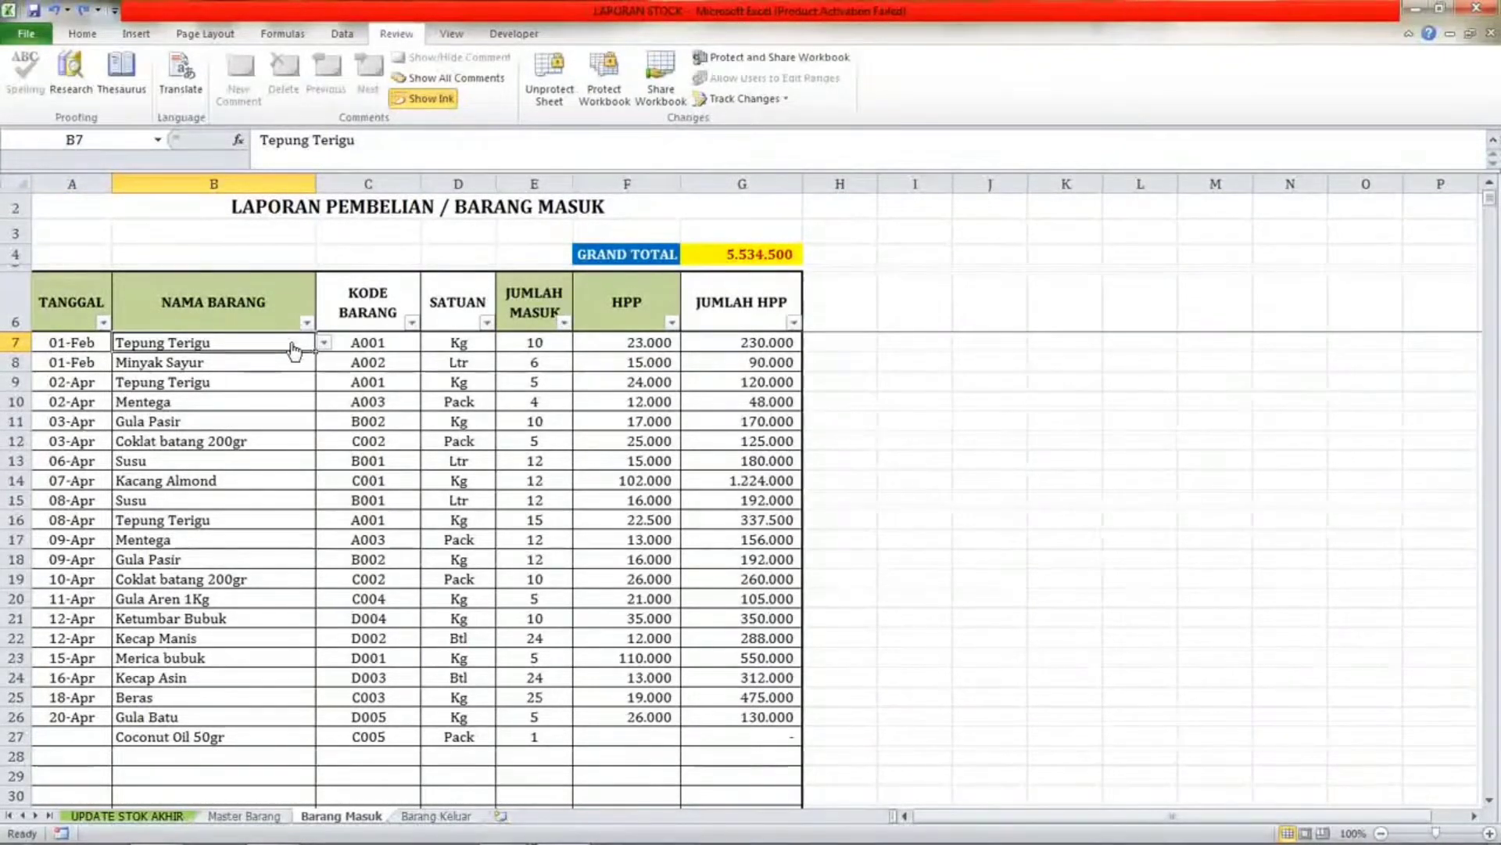
{"action": "type", "text": "TERPIN"}
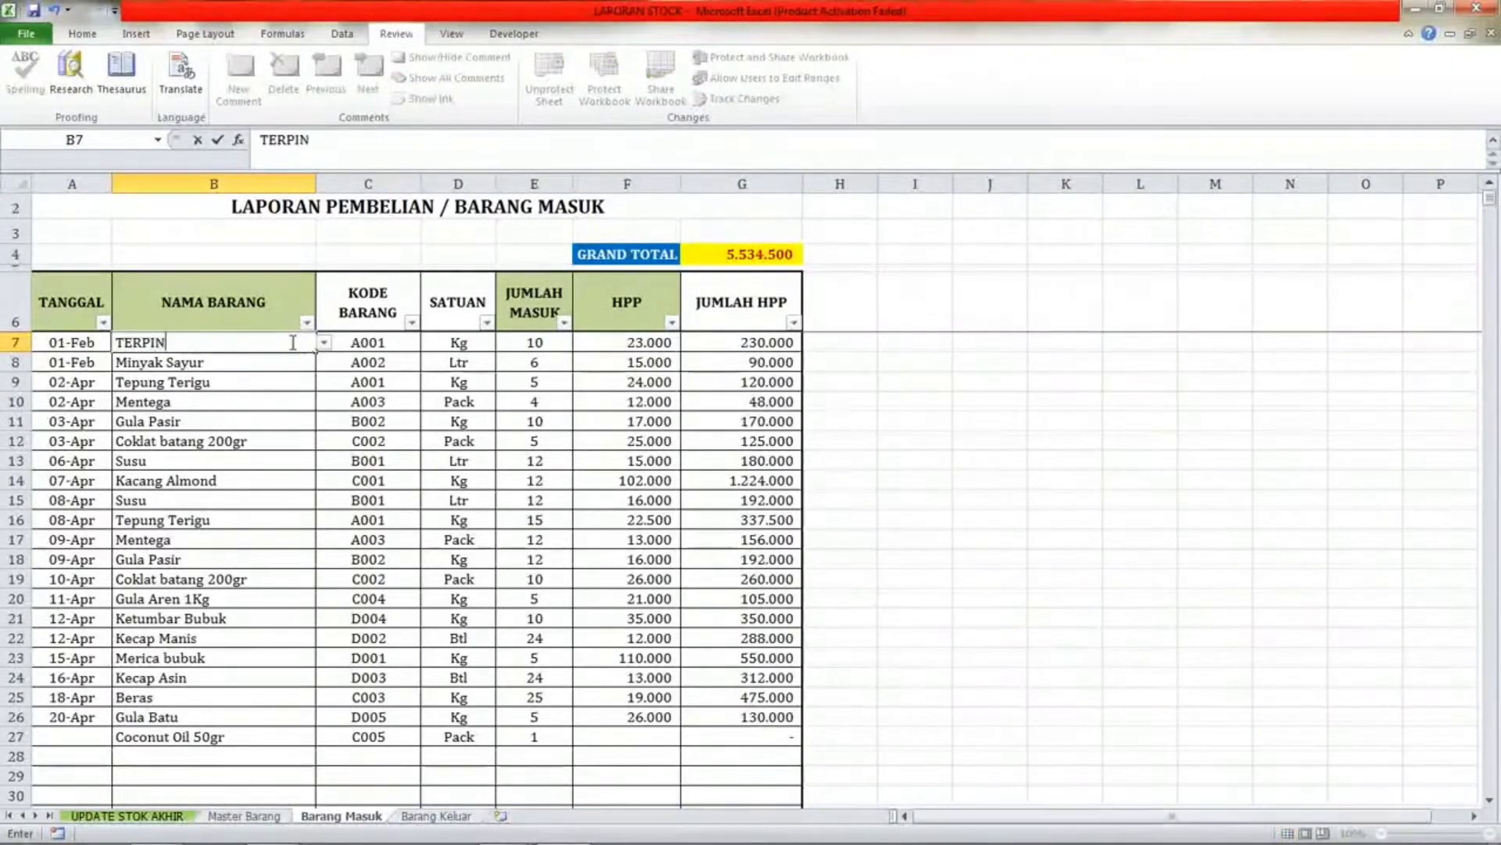
{"action": "type", "text": "G"}
{"action": "key", "text": "Return"}
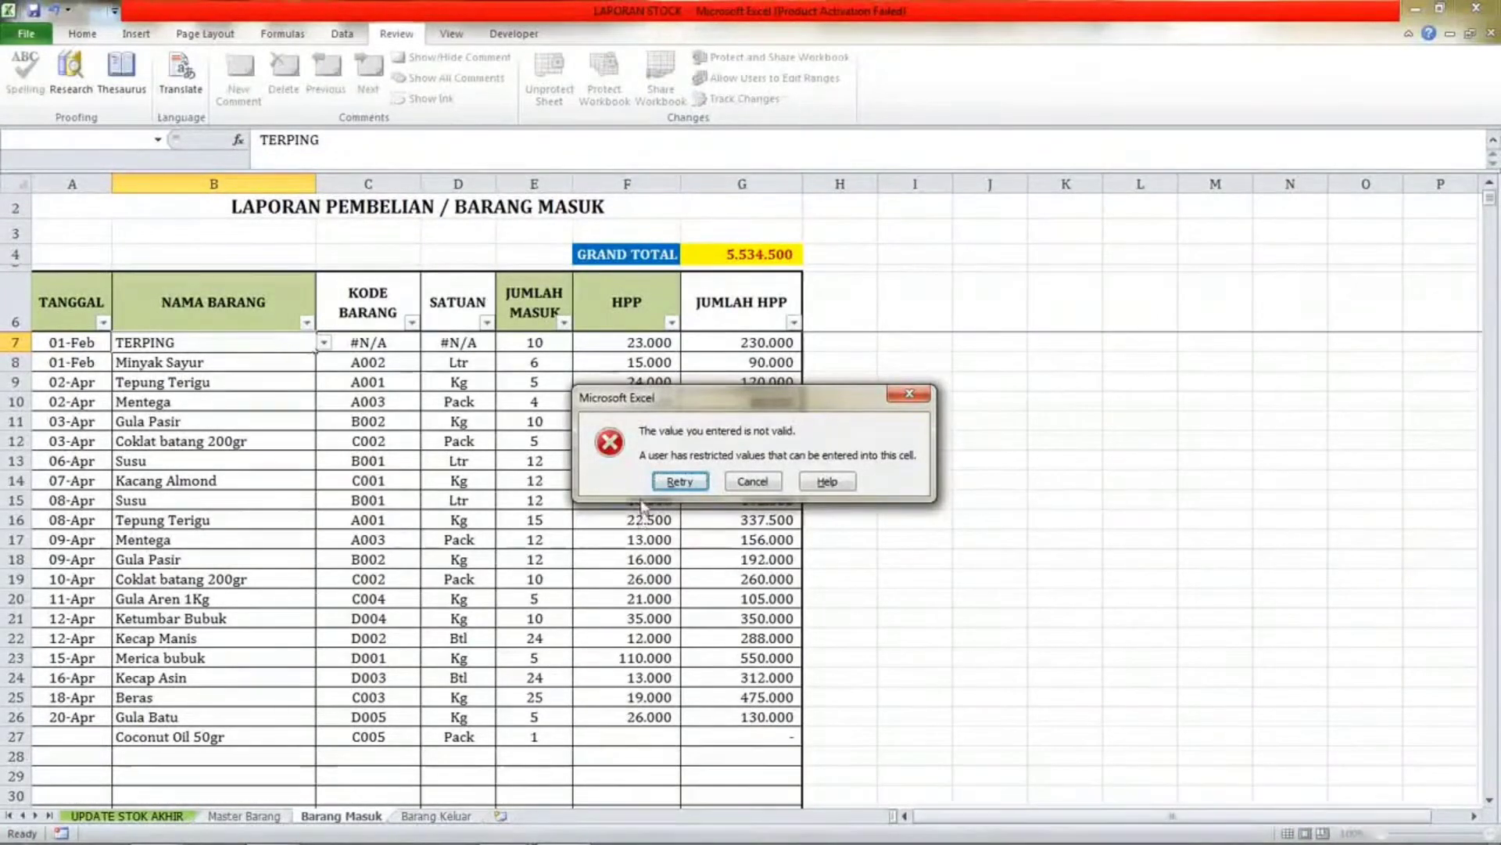
{"action": "left_click", "coordinate": [677, 481]}
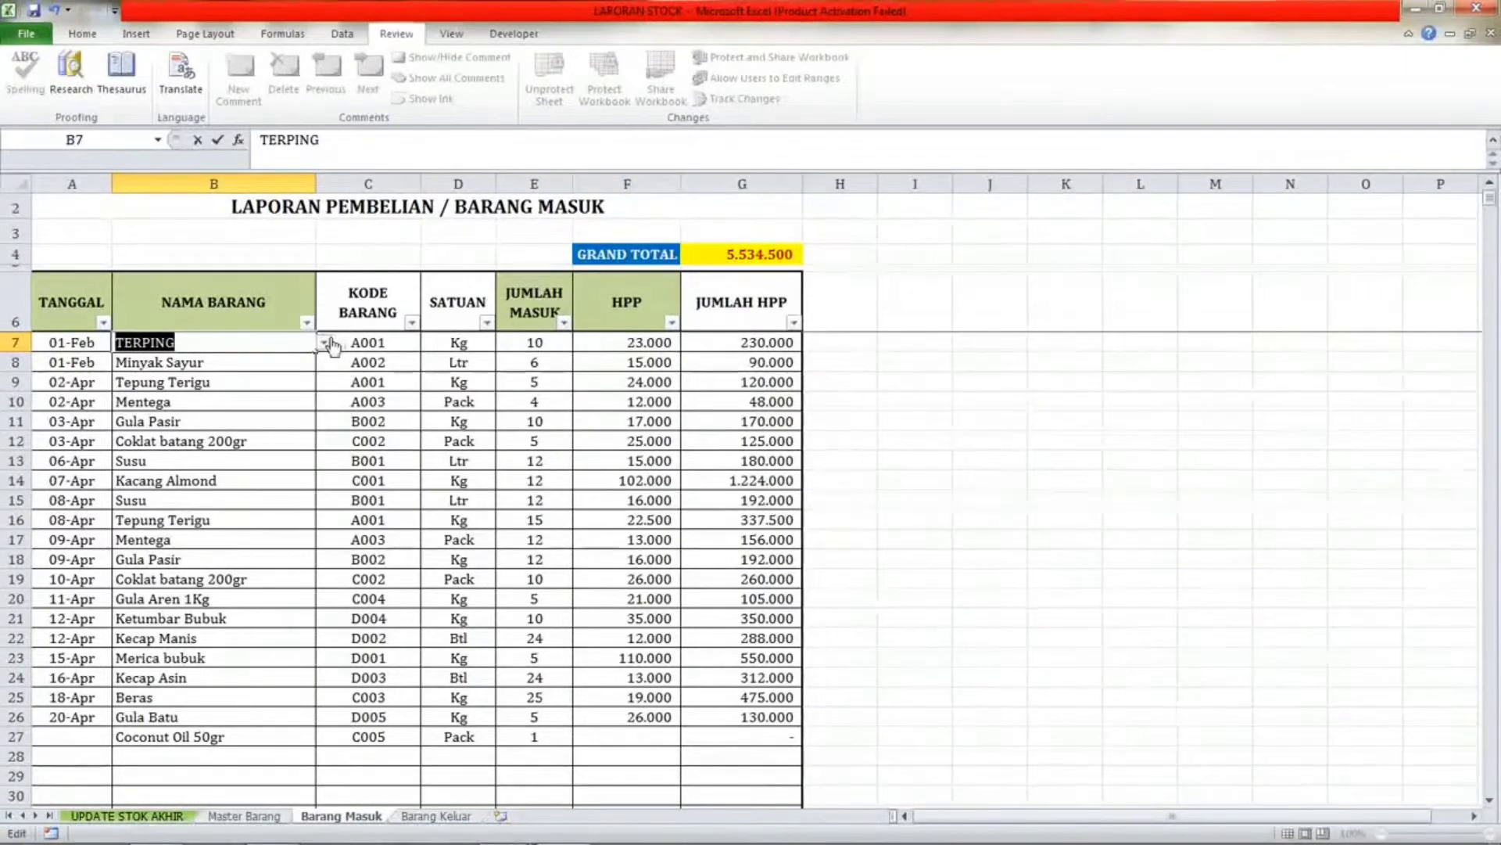
{"action": "key", "text": "BackSpace"}
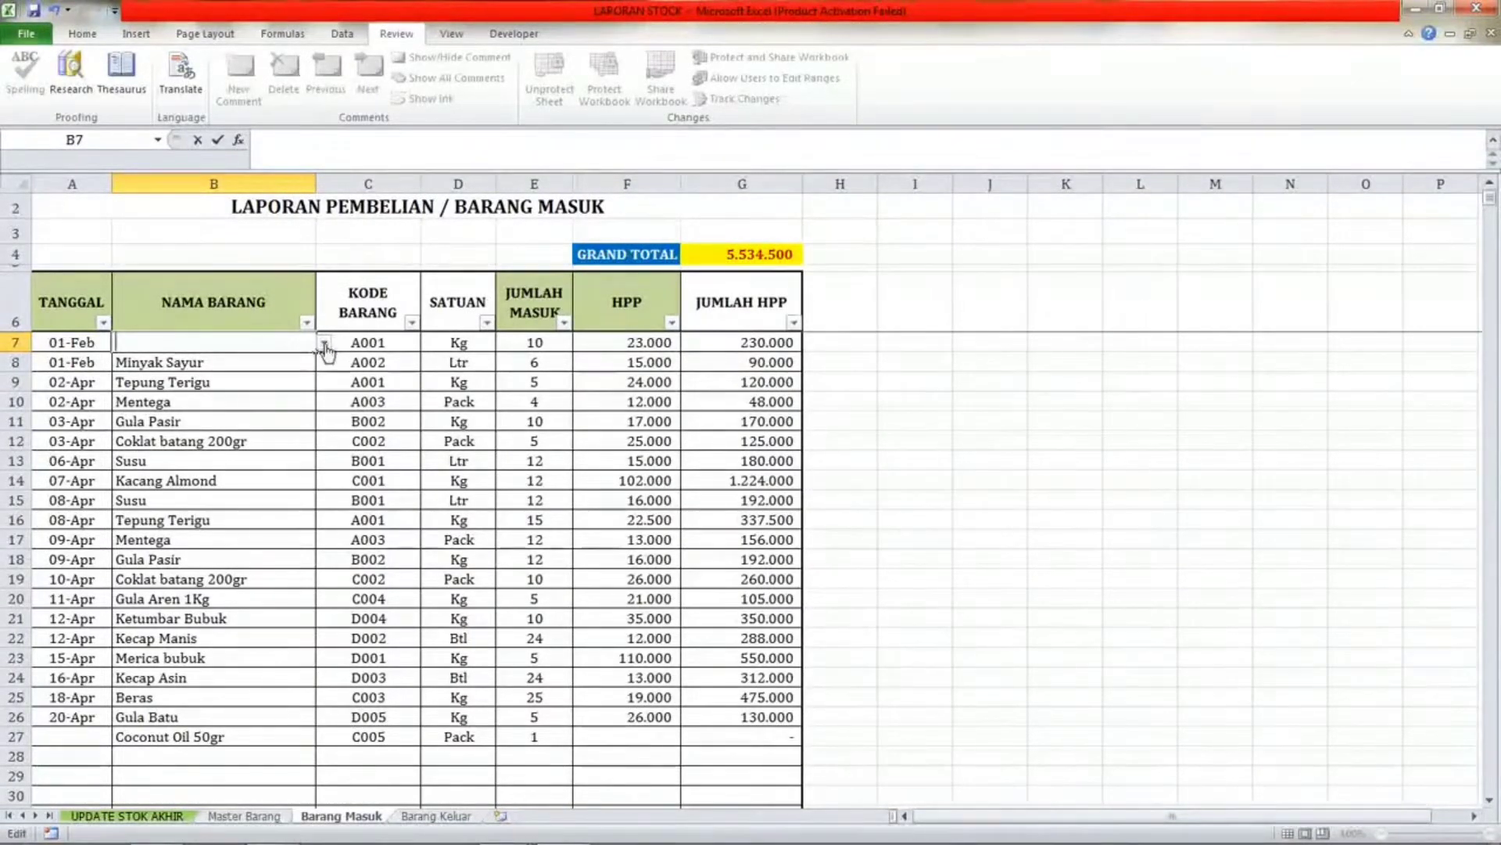
{"action": "left_click", "coordinate": [265, 368]}
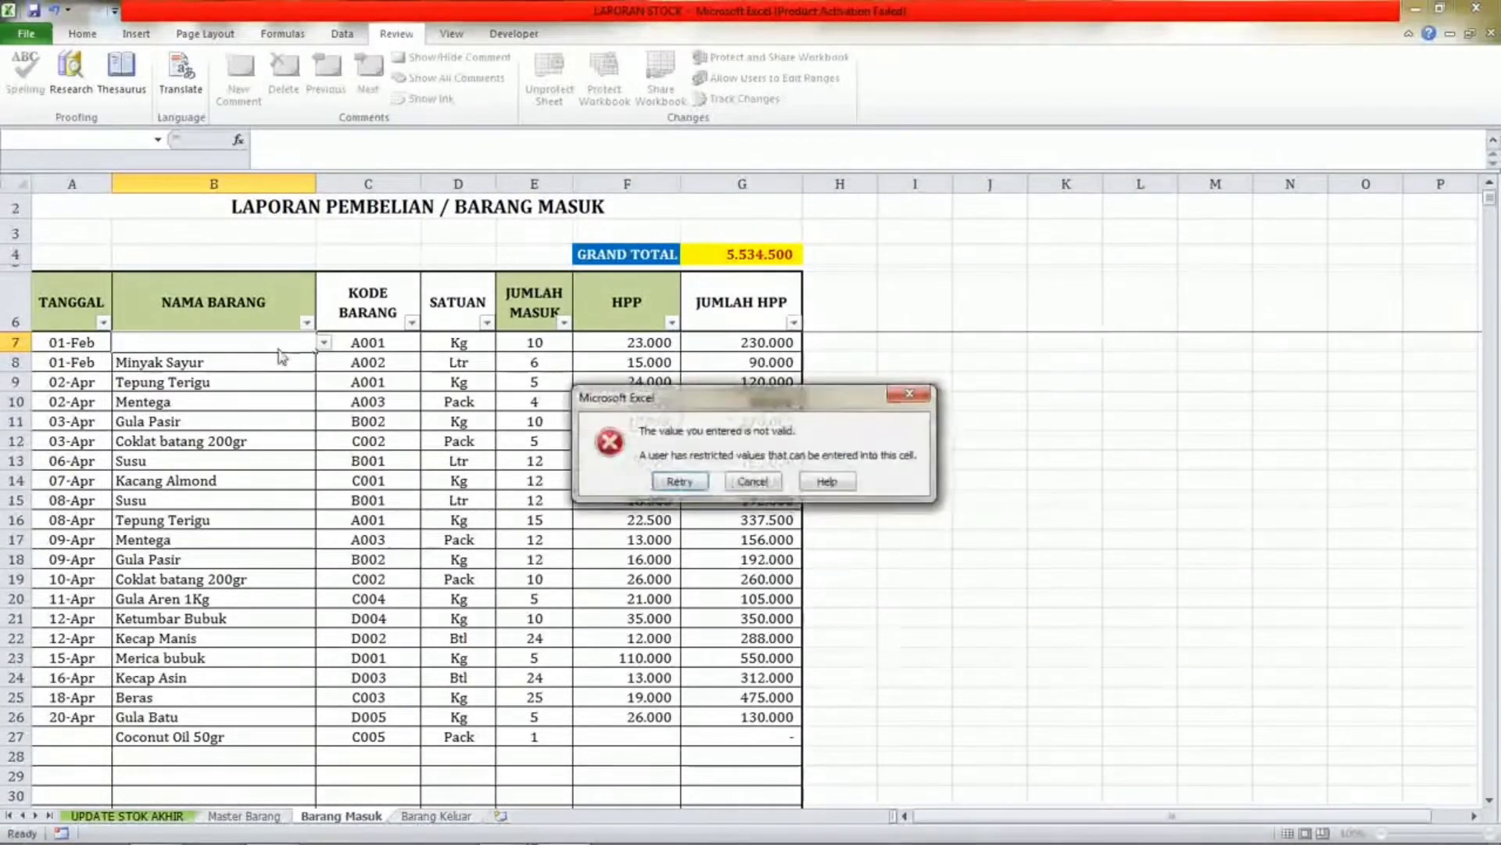
{"action": "left_click", "coordinate": [755, 481]}
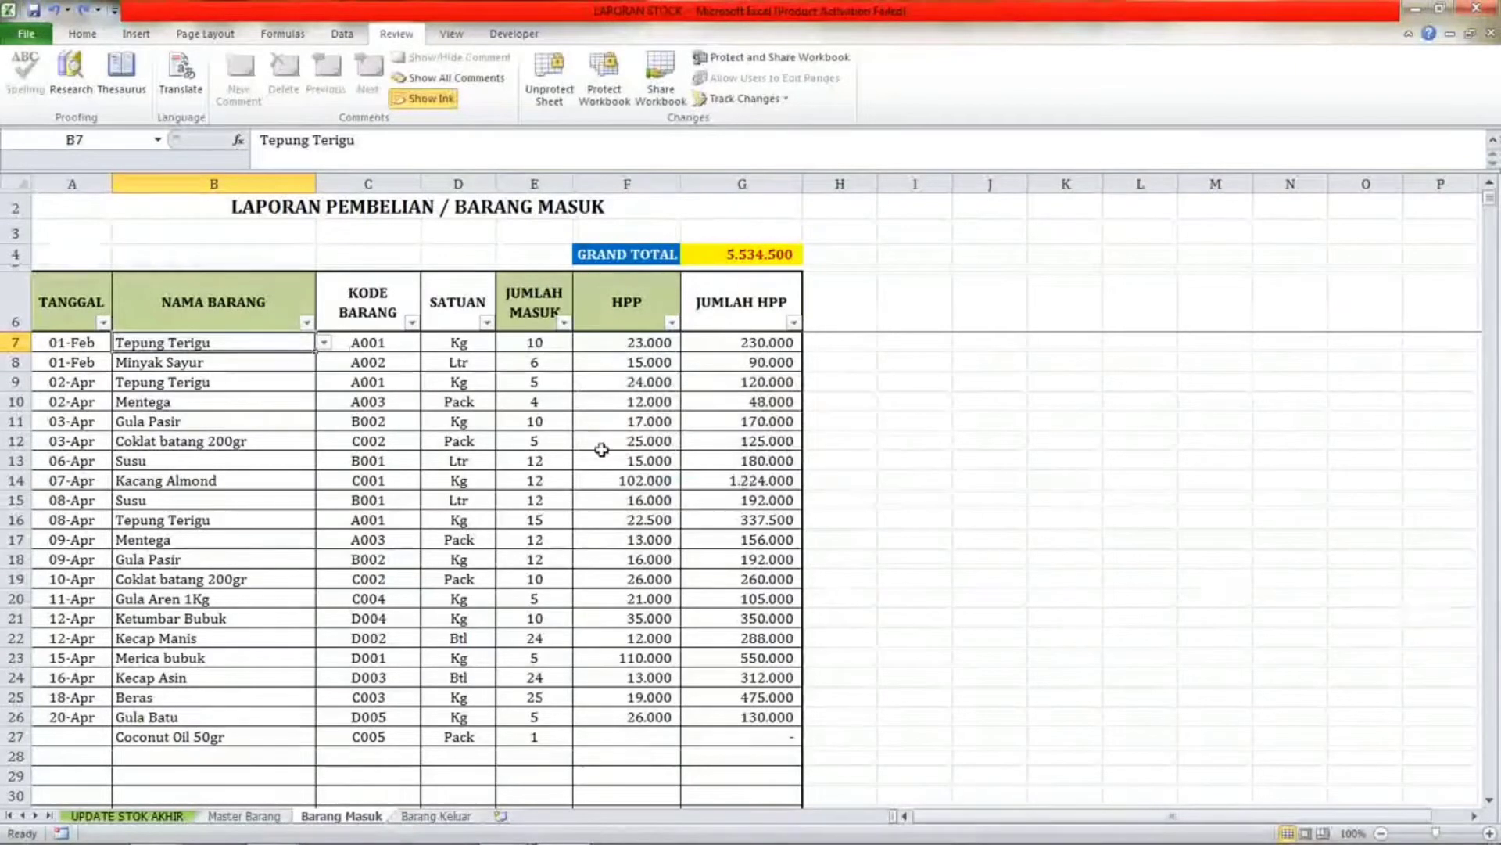
Open the item-name list of the first Barang Masuk row and compare it with Master Barang's item names.
{"action": "left_click", "coordinate": [323, 343]}
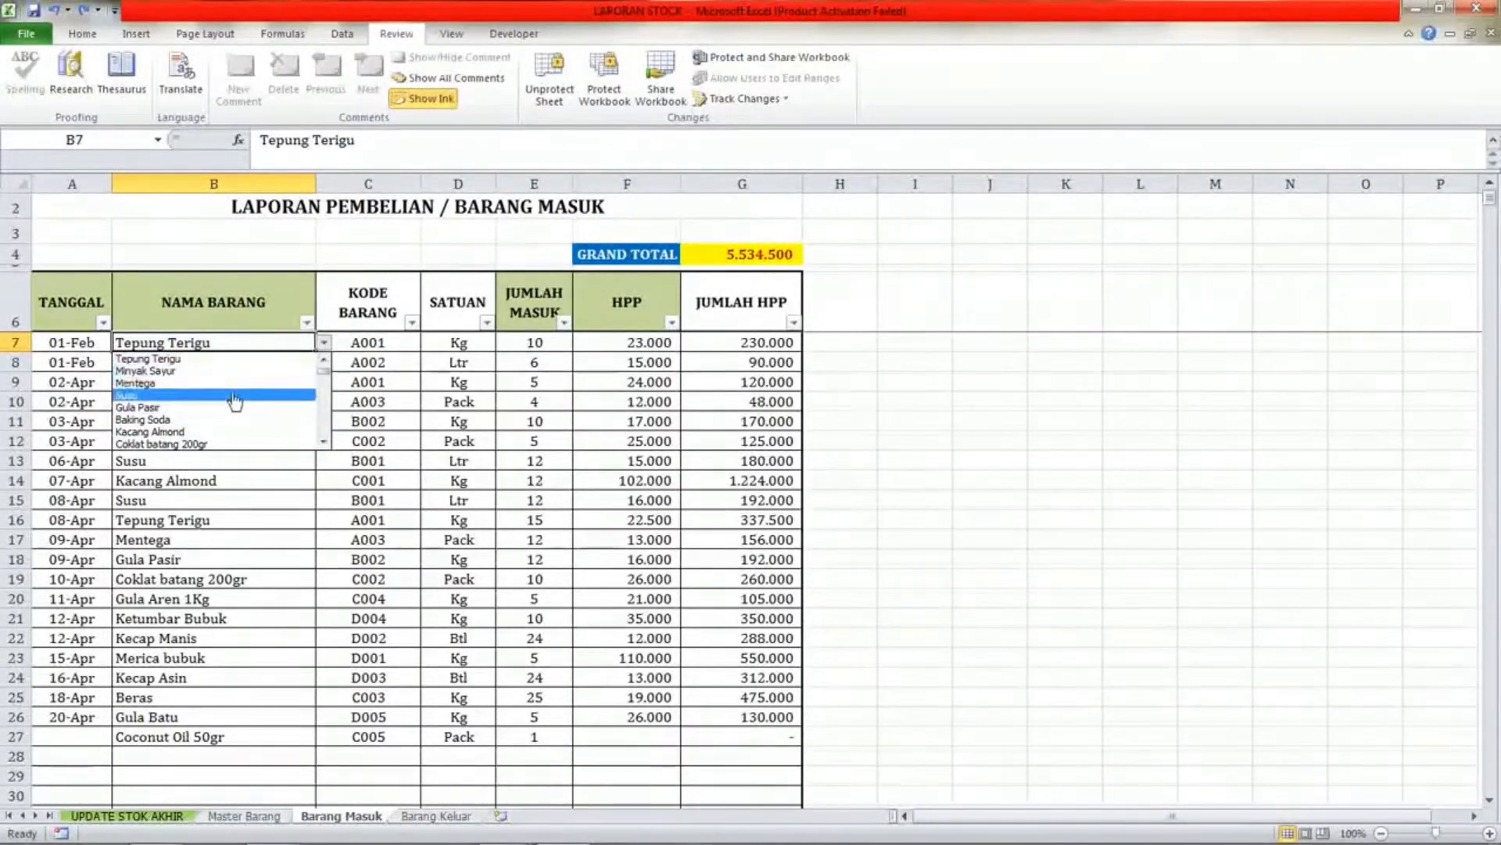
{"action": "left_click", "coordinate": [242, 520]}
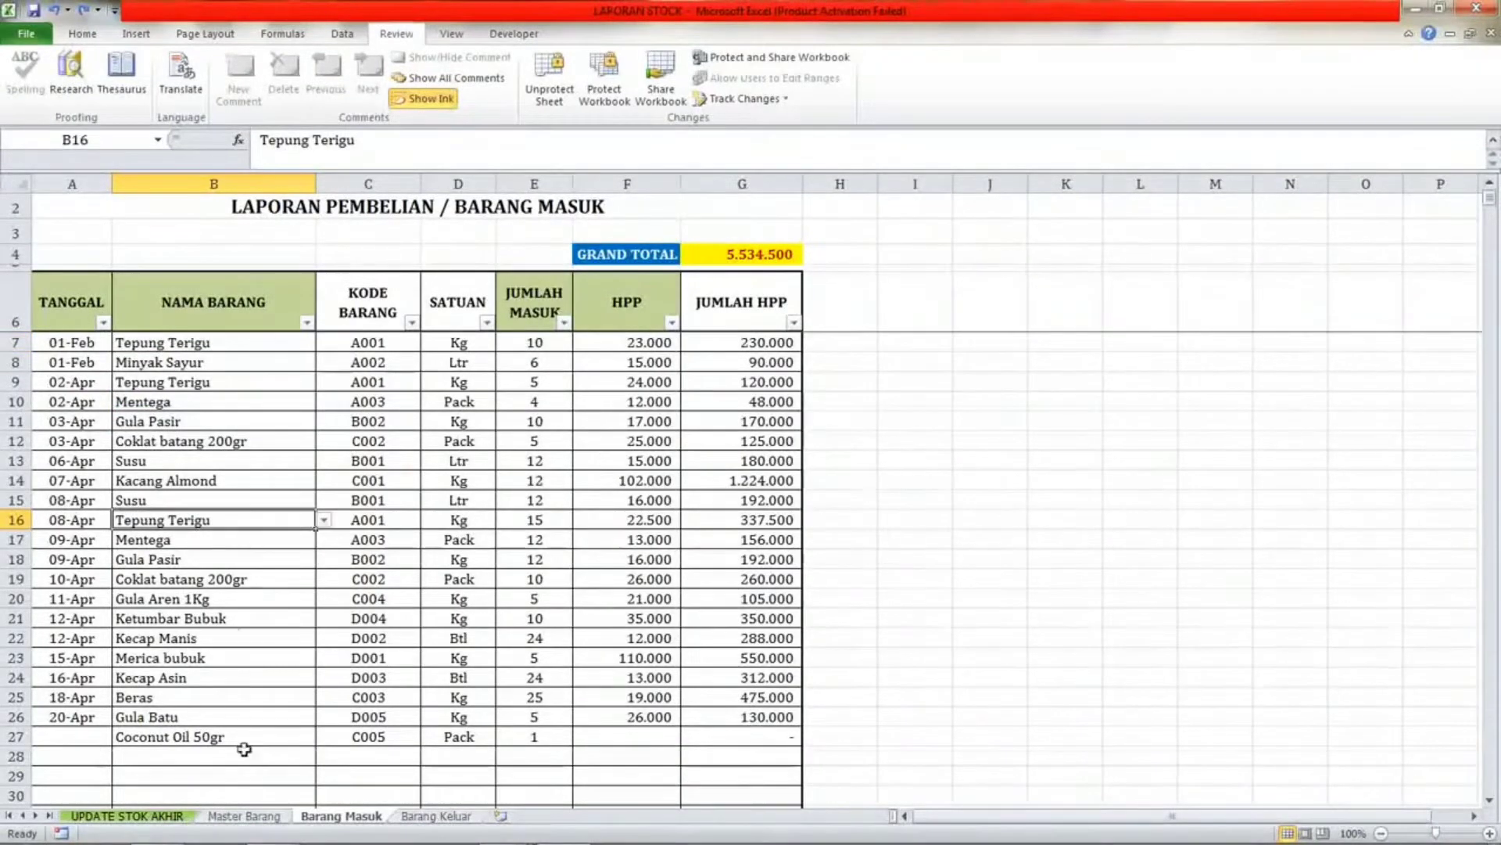
{"action": "left_click", "coordinate": [230, 818]}
{"action": "left_click", "coordinate": [187, 369]}
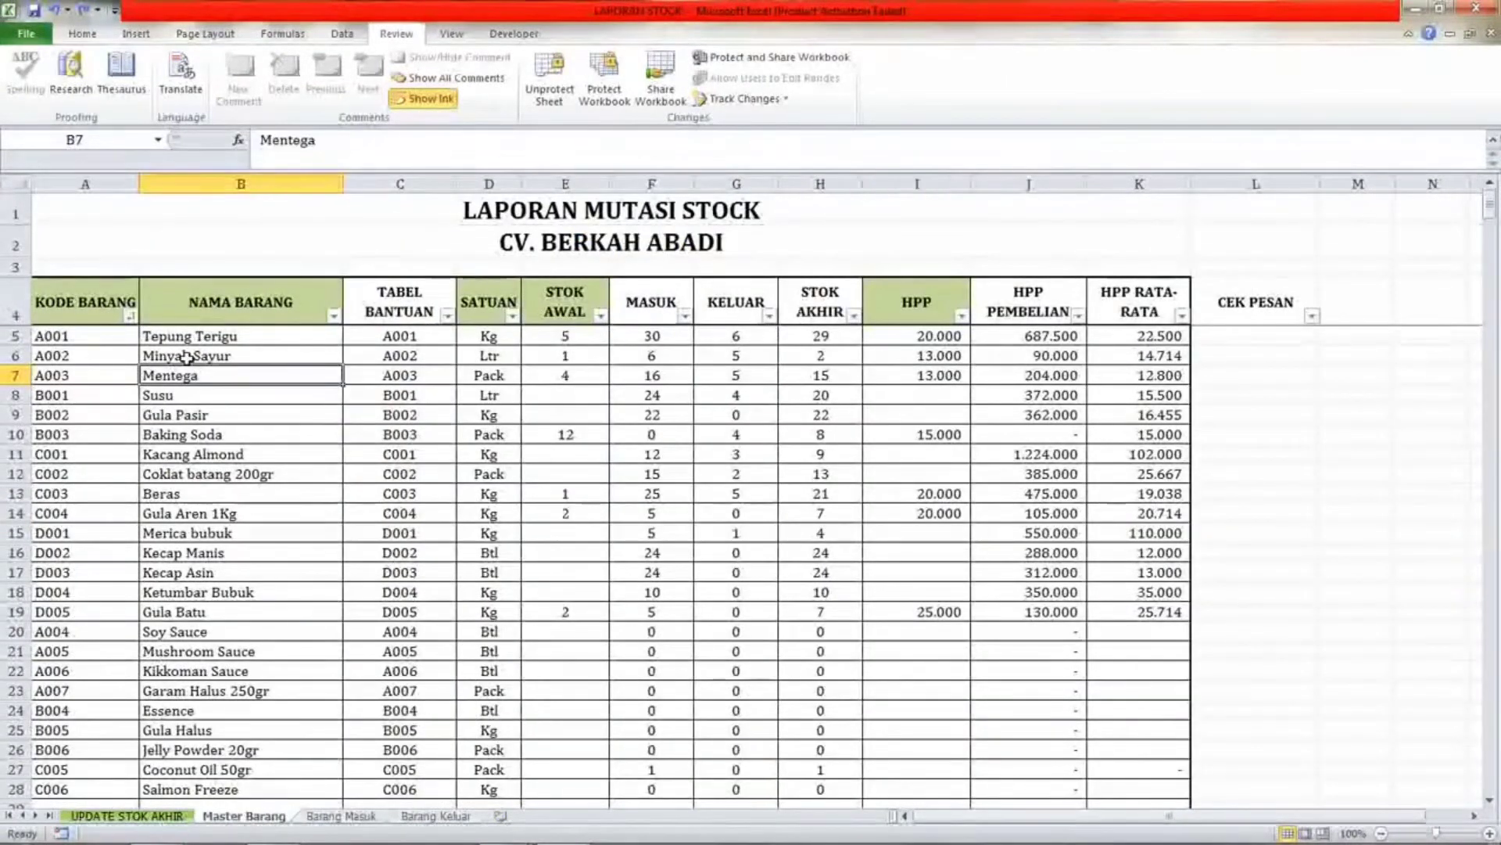
{"action": "left_click", "coordinate": [191, 354]}
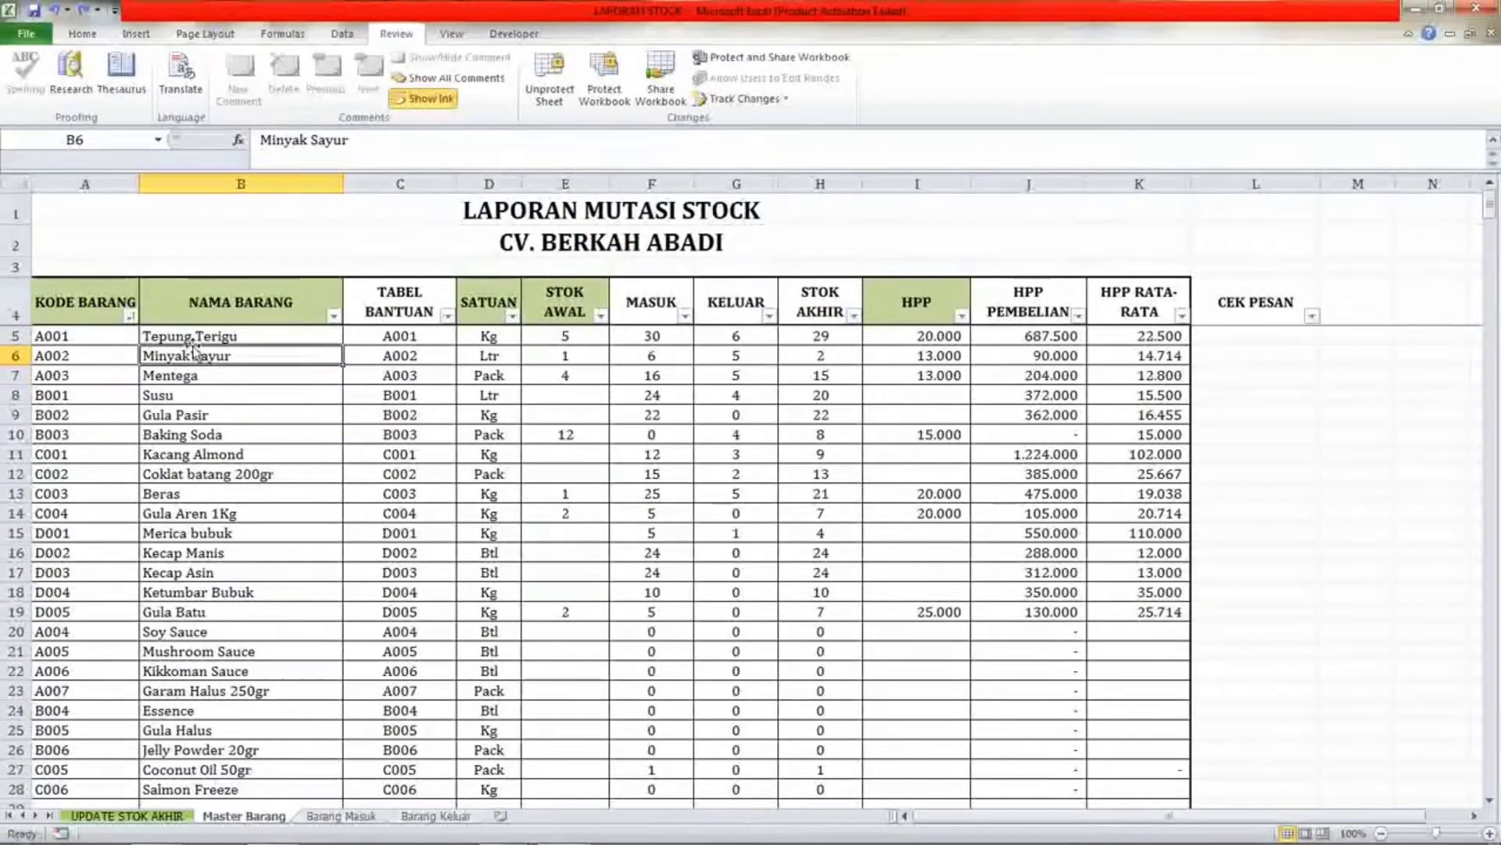
{"action": "left_click", "coordinate": [341, 815]}
Browse the item-name list of the empty row below the Barang Masuk entries and compare it with the end of Master Barang's item list.
{"action": "left_click", "coordinate": [244, 383]}
{"action": "left_click", "coordinate": [289, 756]}
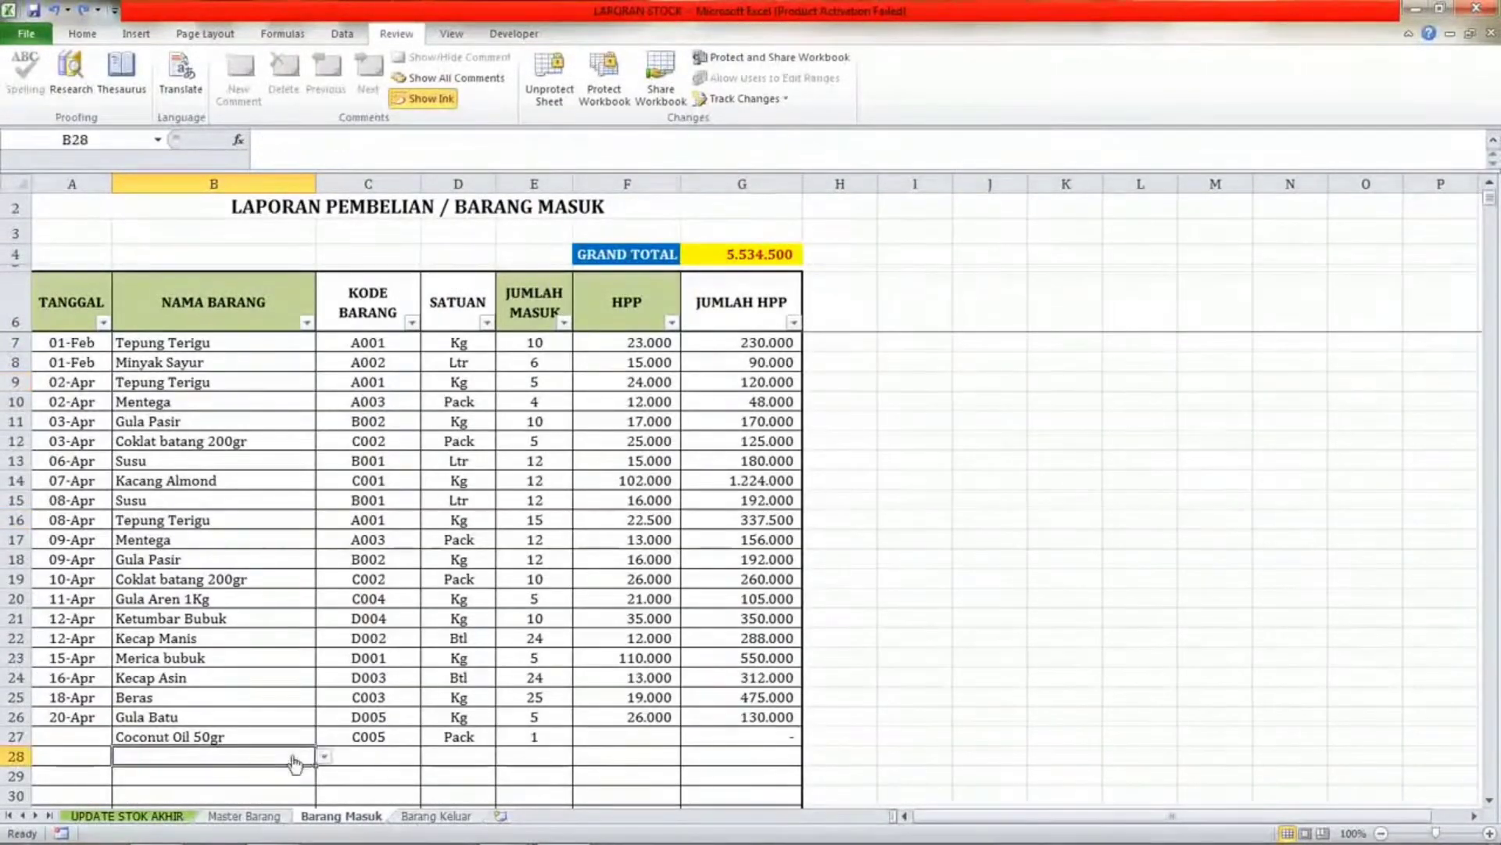
{"action": "left_click", "coordinate": [324, 755]}
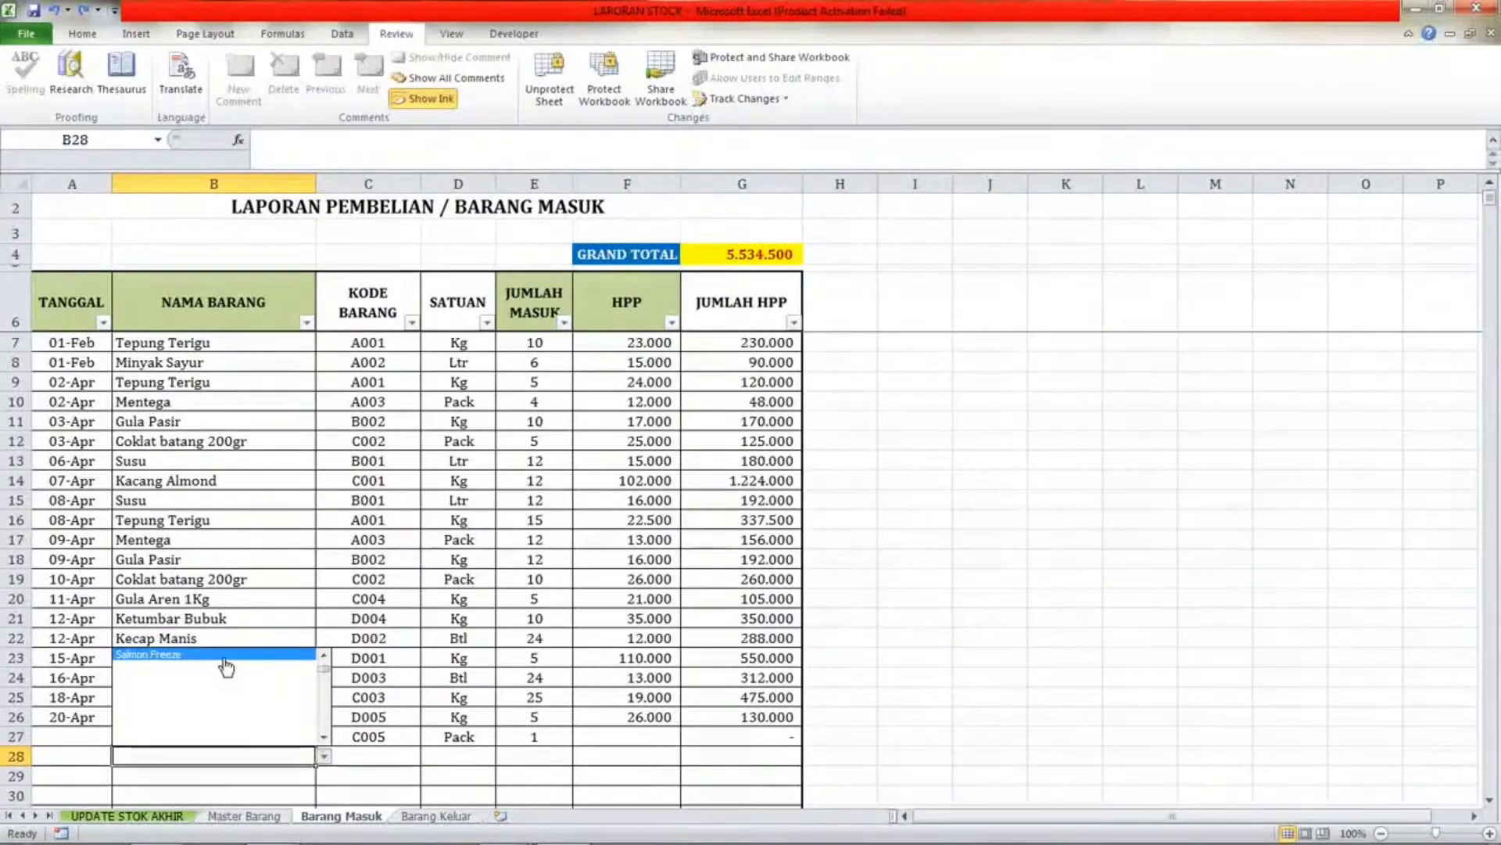
{"action": "left_click", "coordinate": [324, 657]}
{"action": "left_click", "coordinate": [324, 657]}
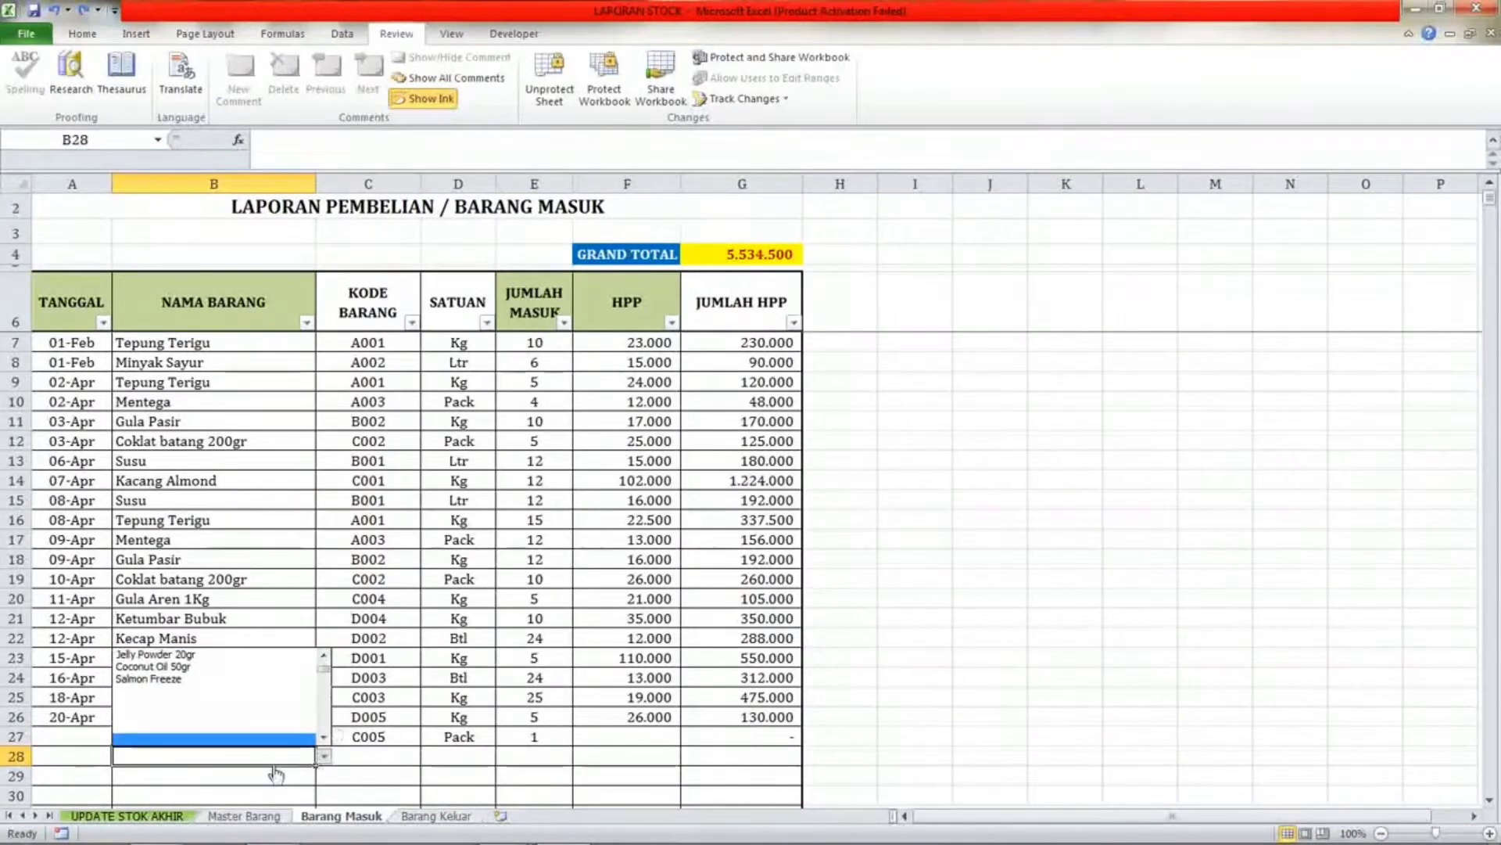
{"action": "left_click", "coordinate": [252, 813]}
{"action": "left_click", "coordinate": [253, 815]}
{"action": "scroll", "coordinate": [235, 735], "scroll_direction": "down", "scroll_amount": 2}
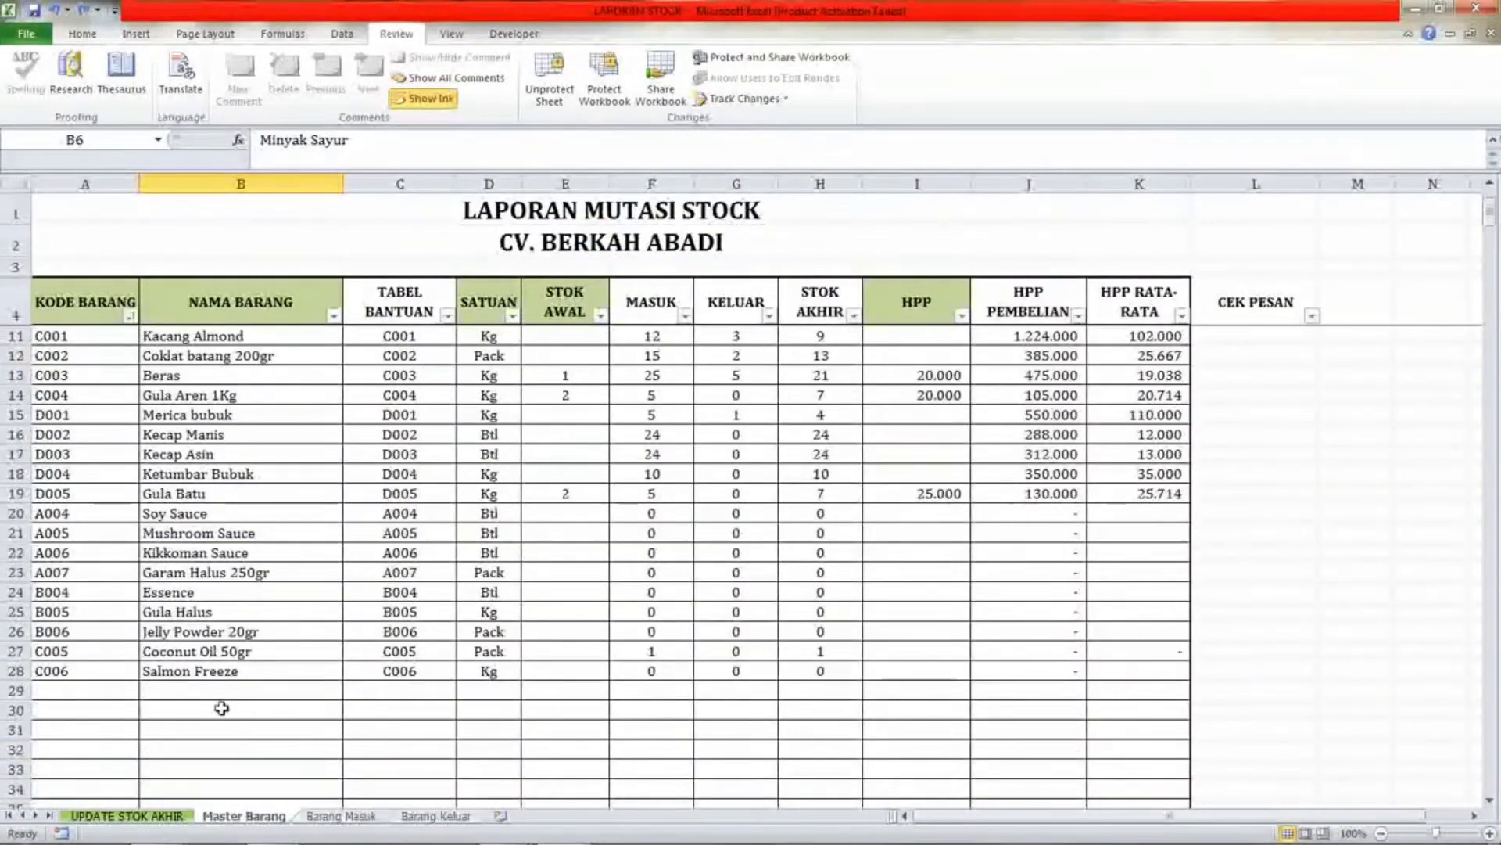
{"action": "left_click", "coordinate": [204, 671]}
{"action": "left_click", "coordinate": [211, 692]}
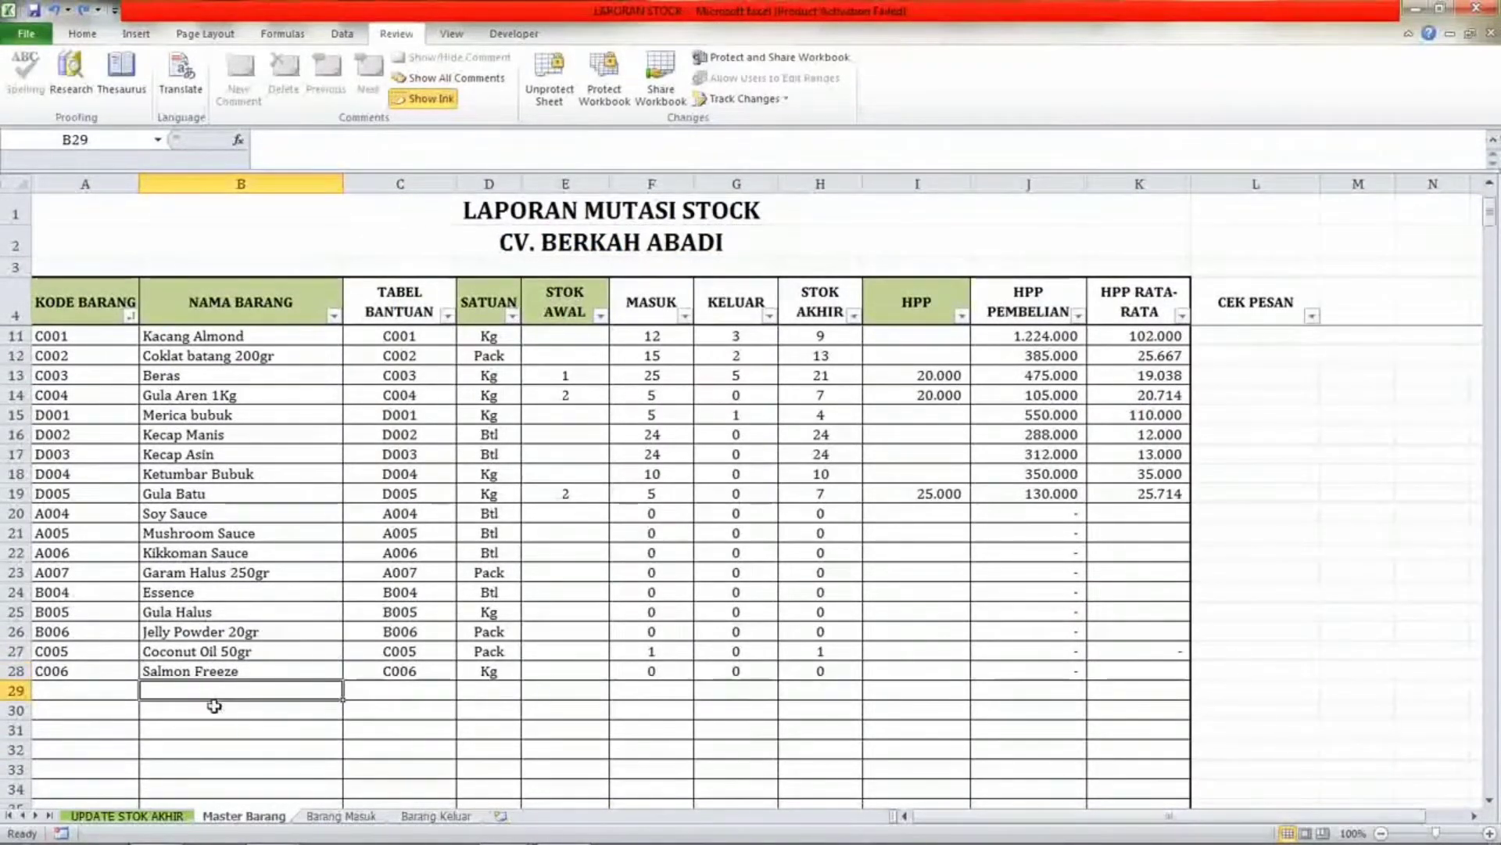
{"action": "left_click", "coordinate": [344, 815]}
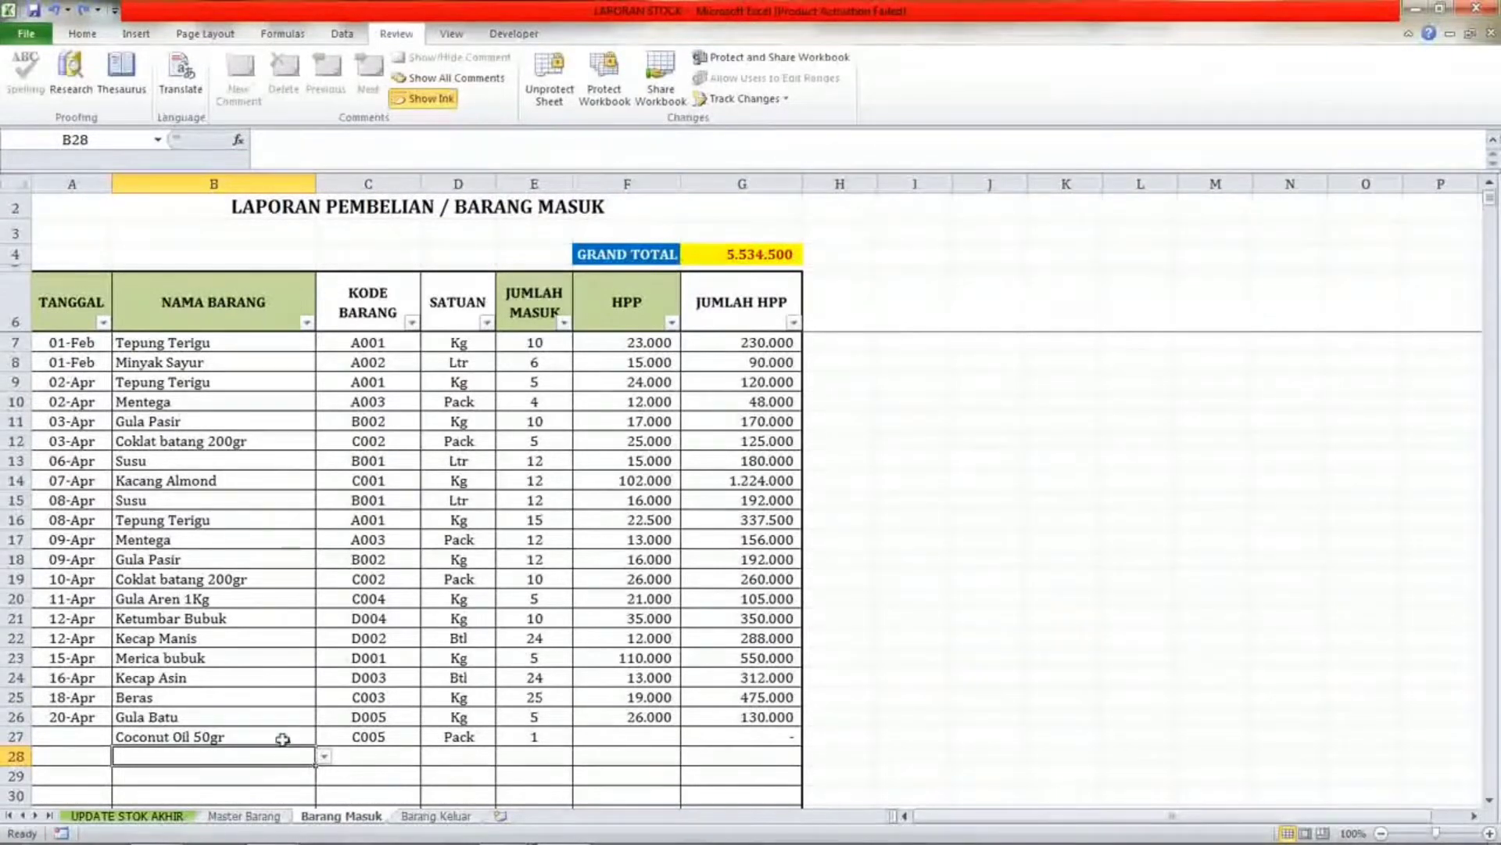
Inspect the cells of the first Barang Masuk row and the GRAND TOTAL formula.
{"action": "left_click", "coordinate": [284, 738]}
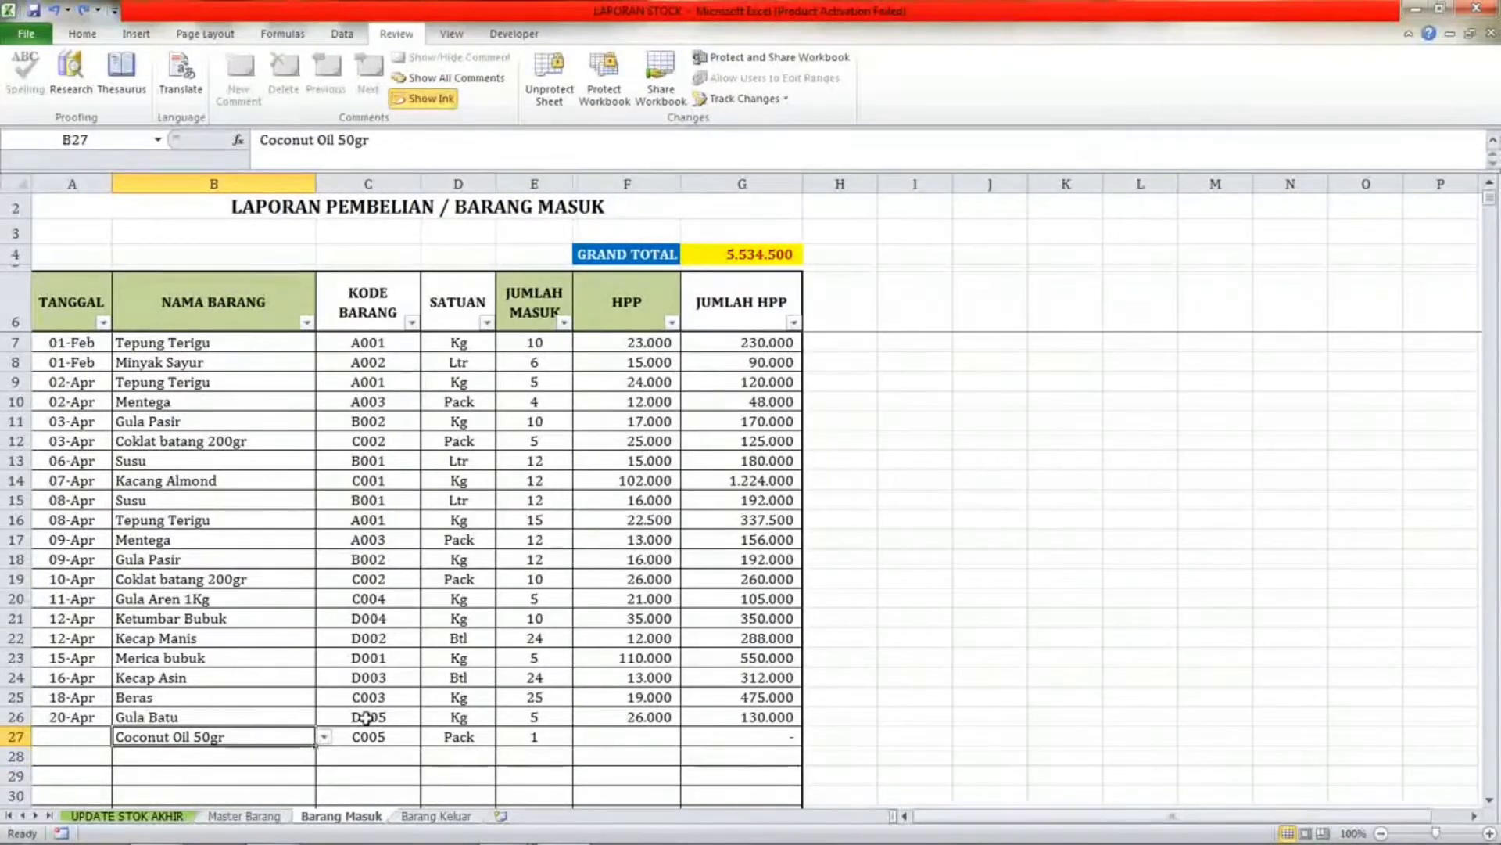
{"action": "left_click", "coordinate": [241, 361]}
{"action": "left_click", "coordinate": [245, 341]}
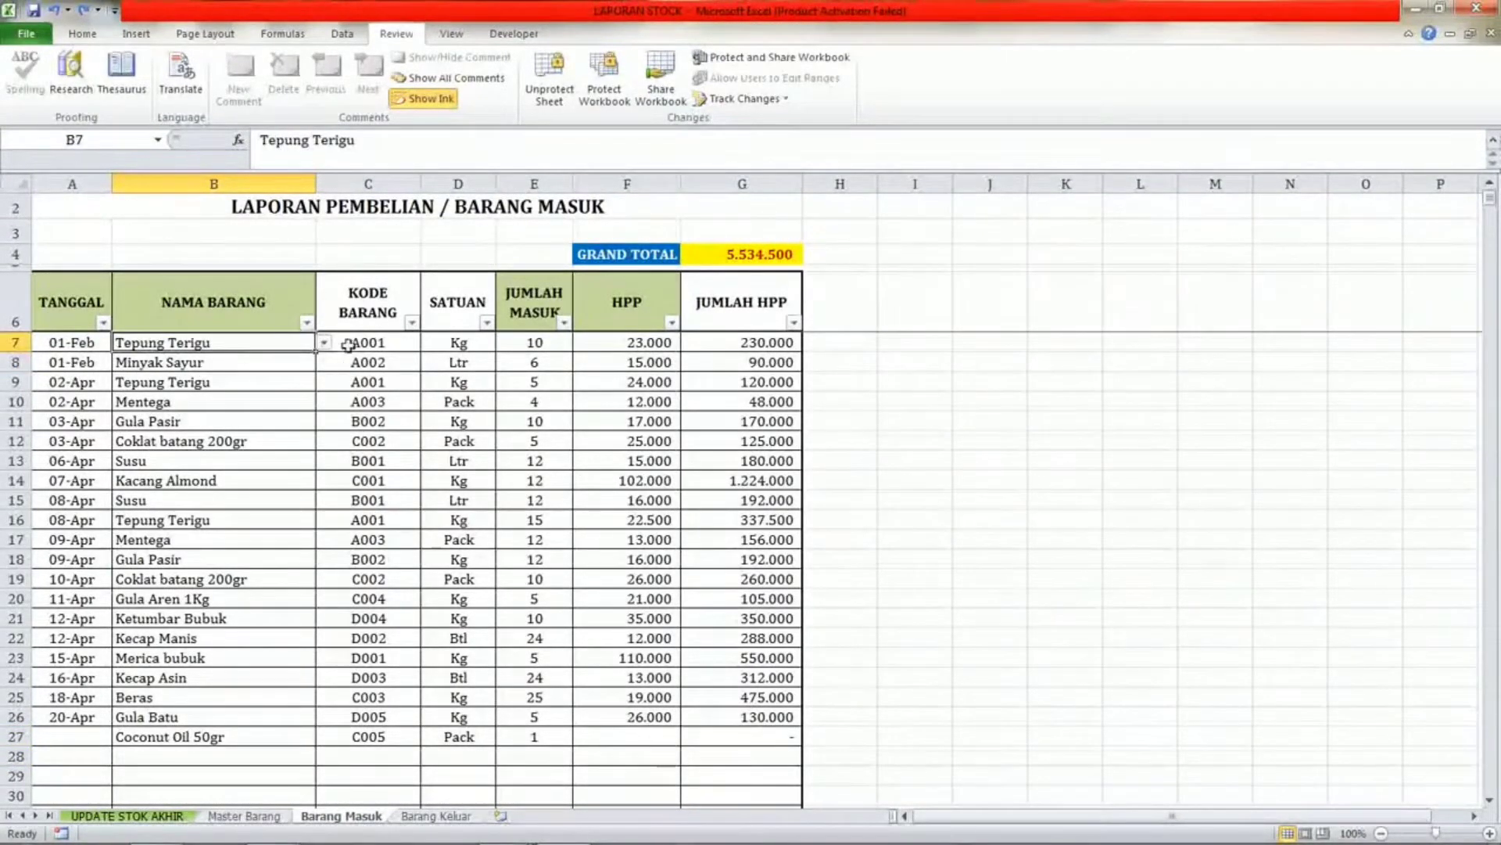
{"action": "left_click", "coordinate": [369, 342]}
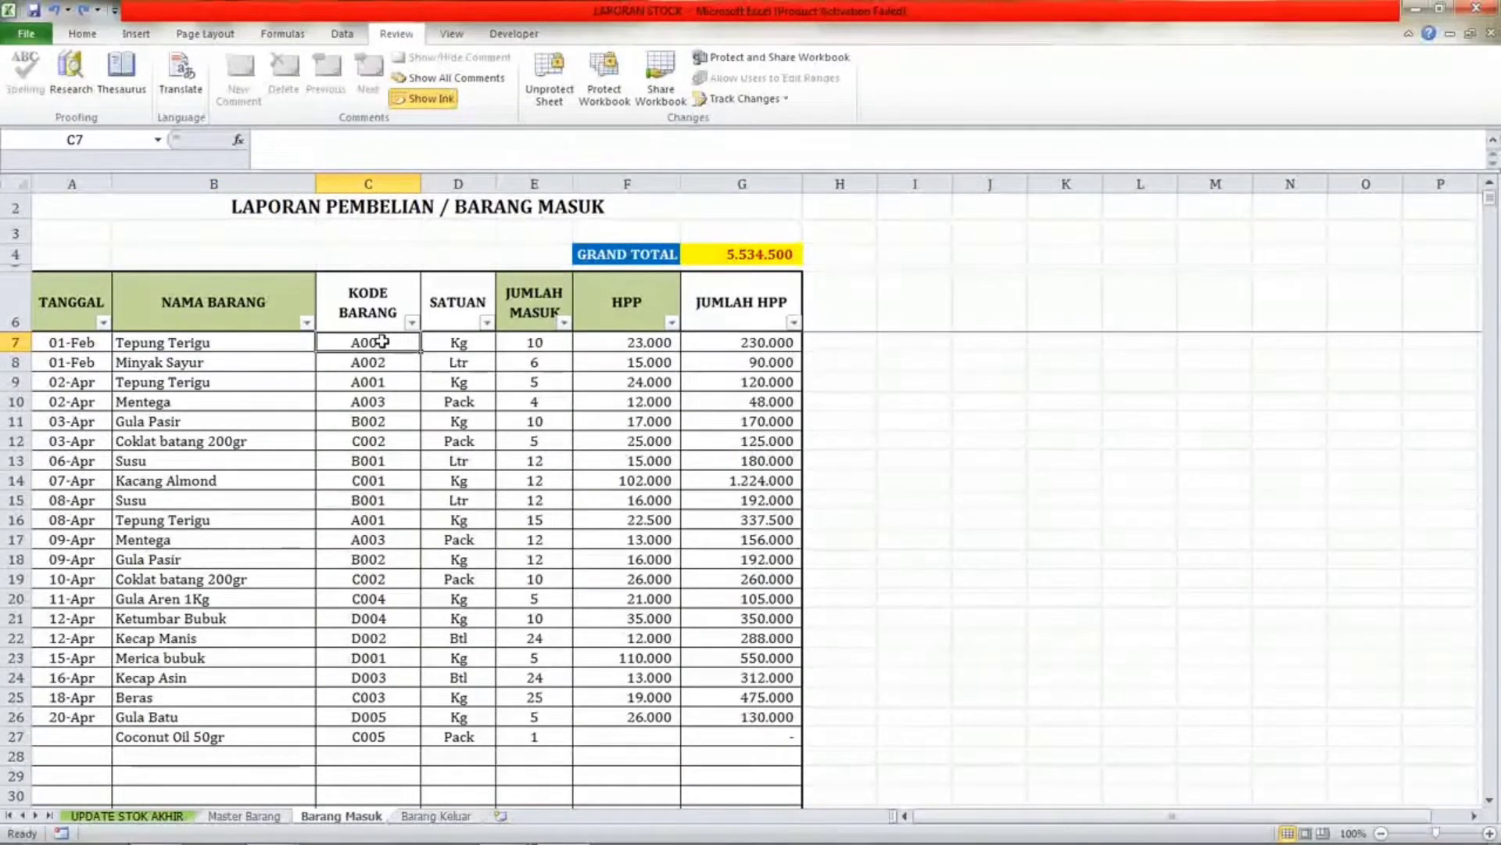
{"action": "left_click", "coordinate": [446, 340]}
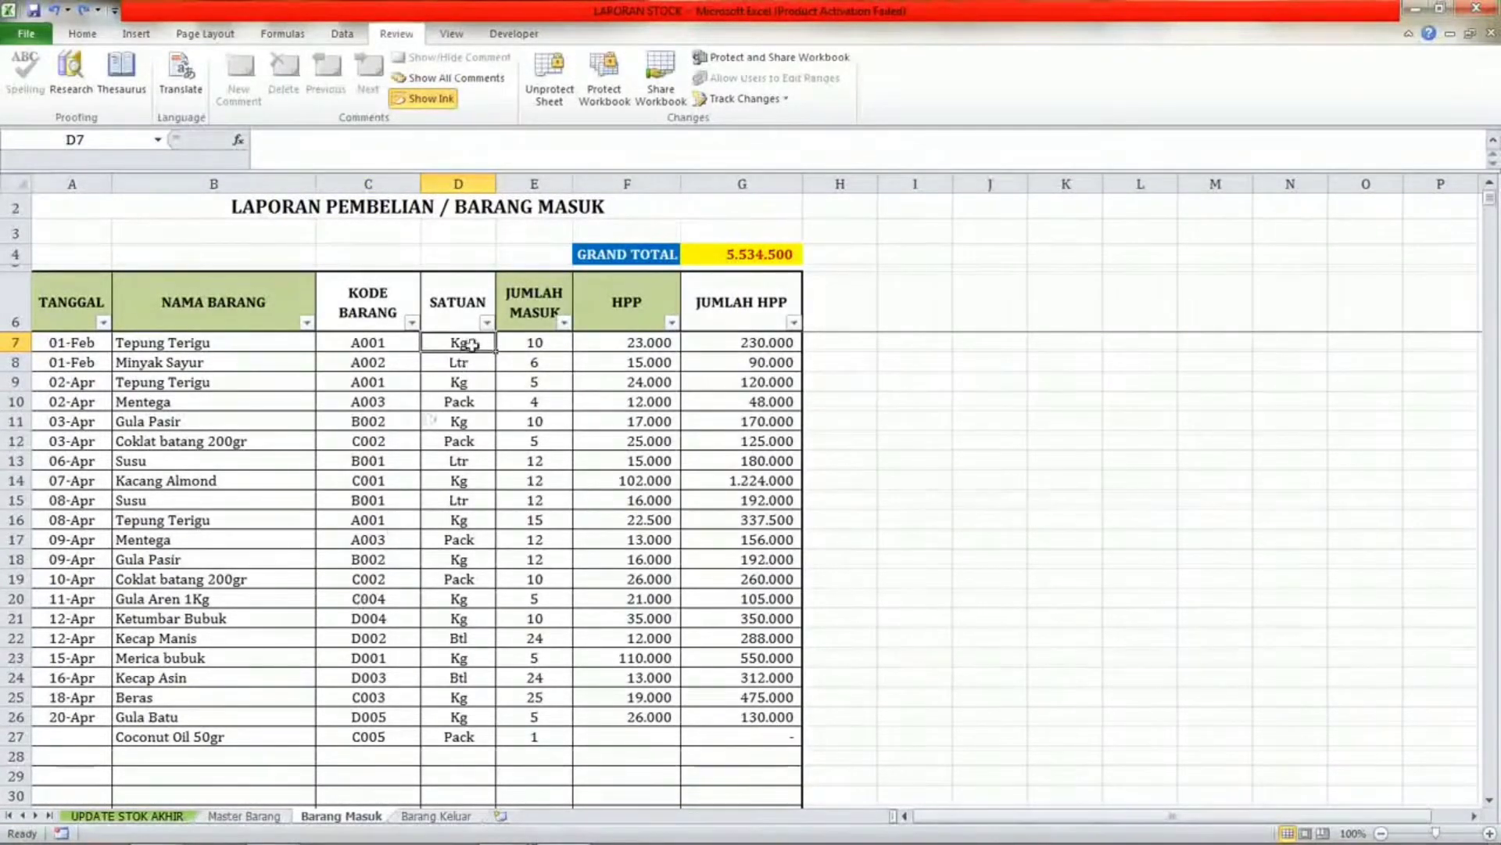
{"action": "left_click", "coordinate": [529, 343]}
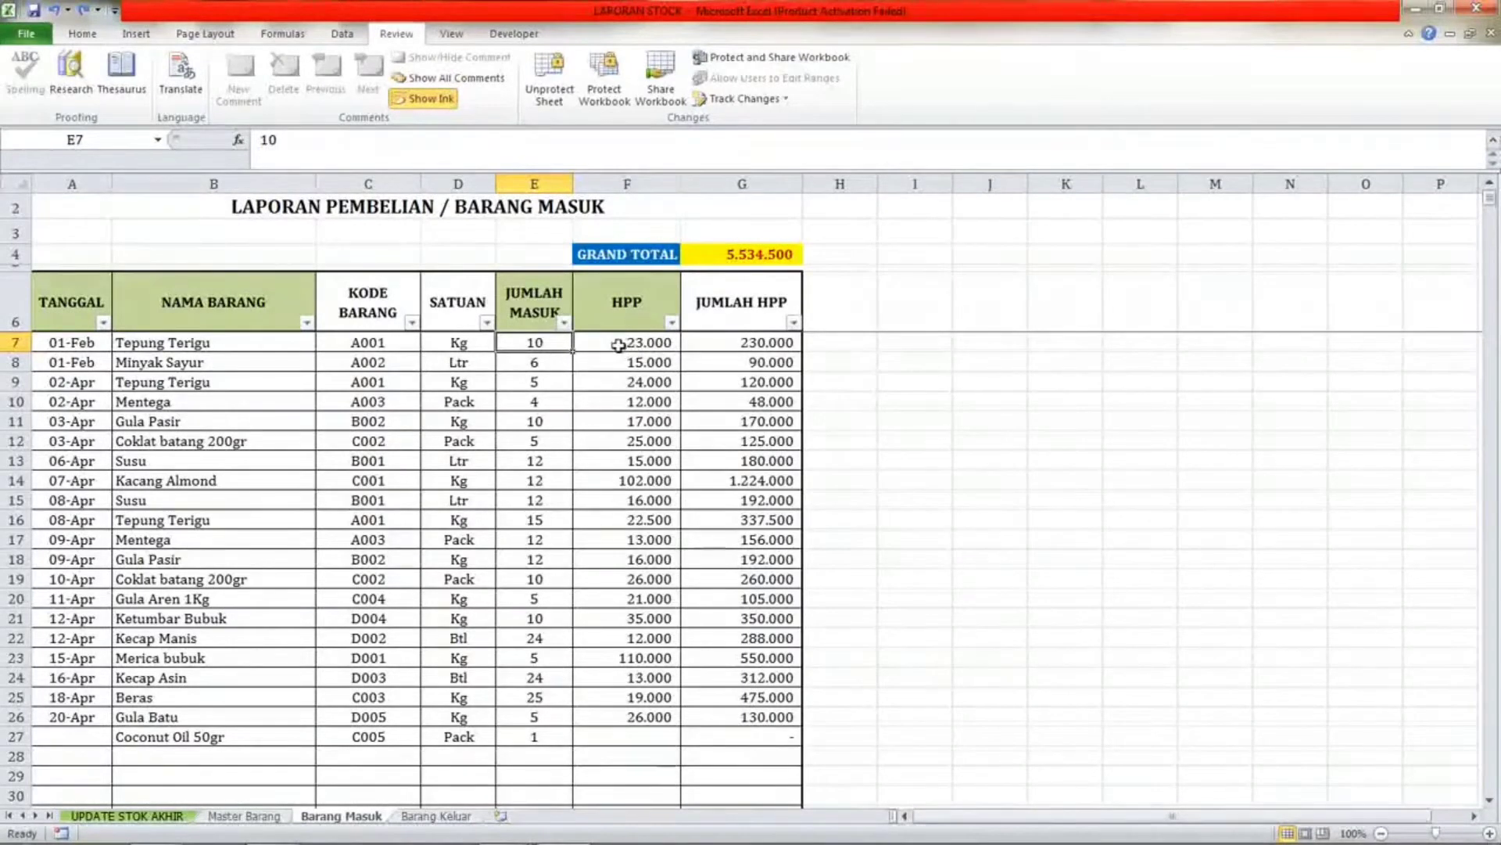
{"action": "left_click", "coordinate": [618, 346]}
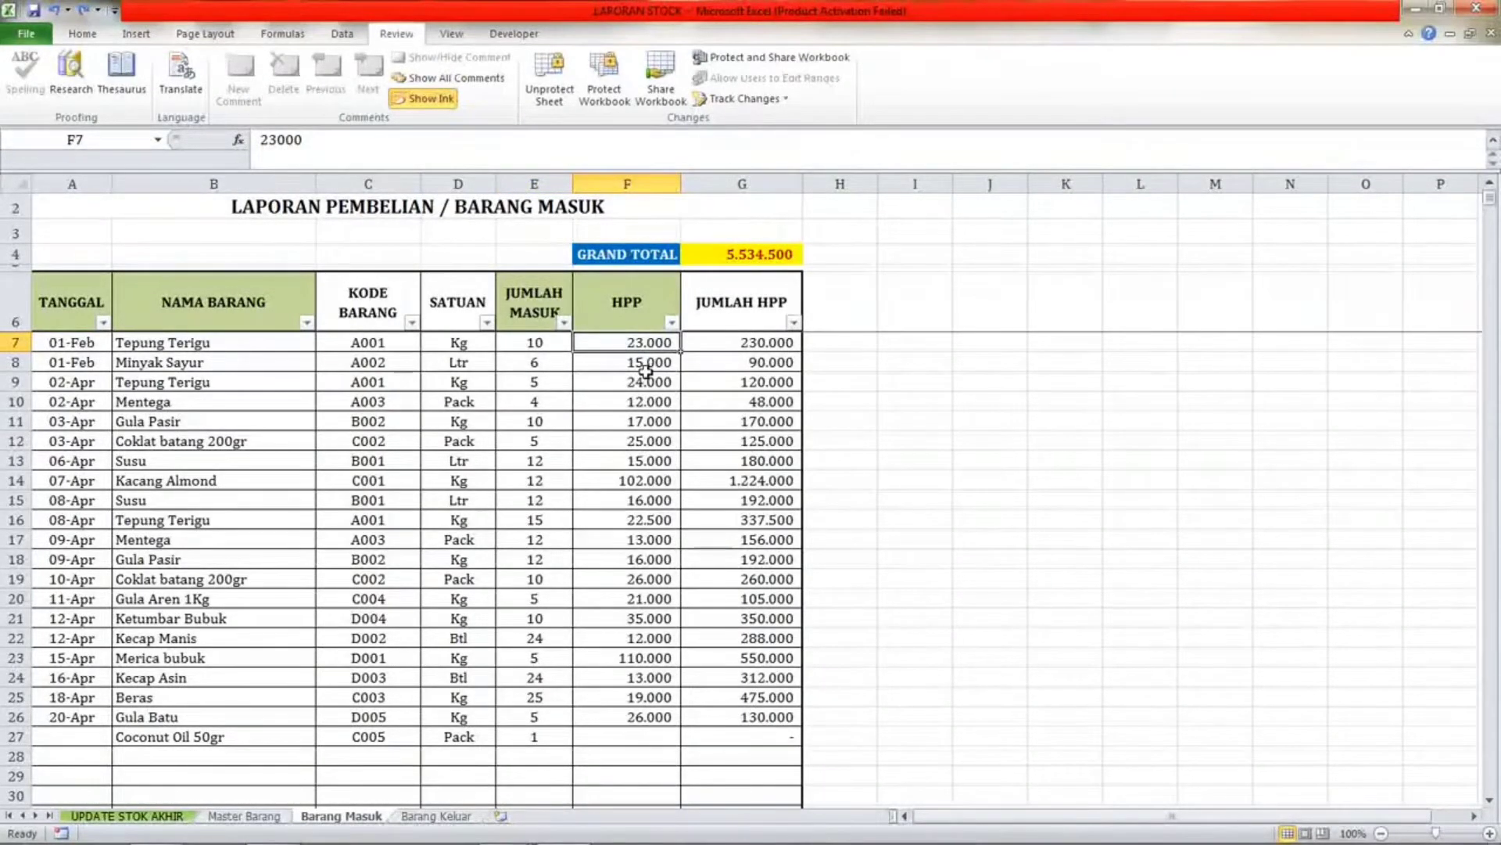
{"action": "left_click", "coordinate": [729, 343]}
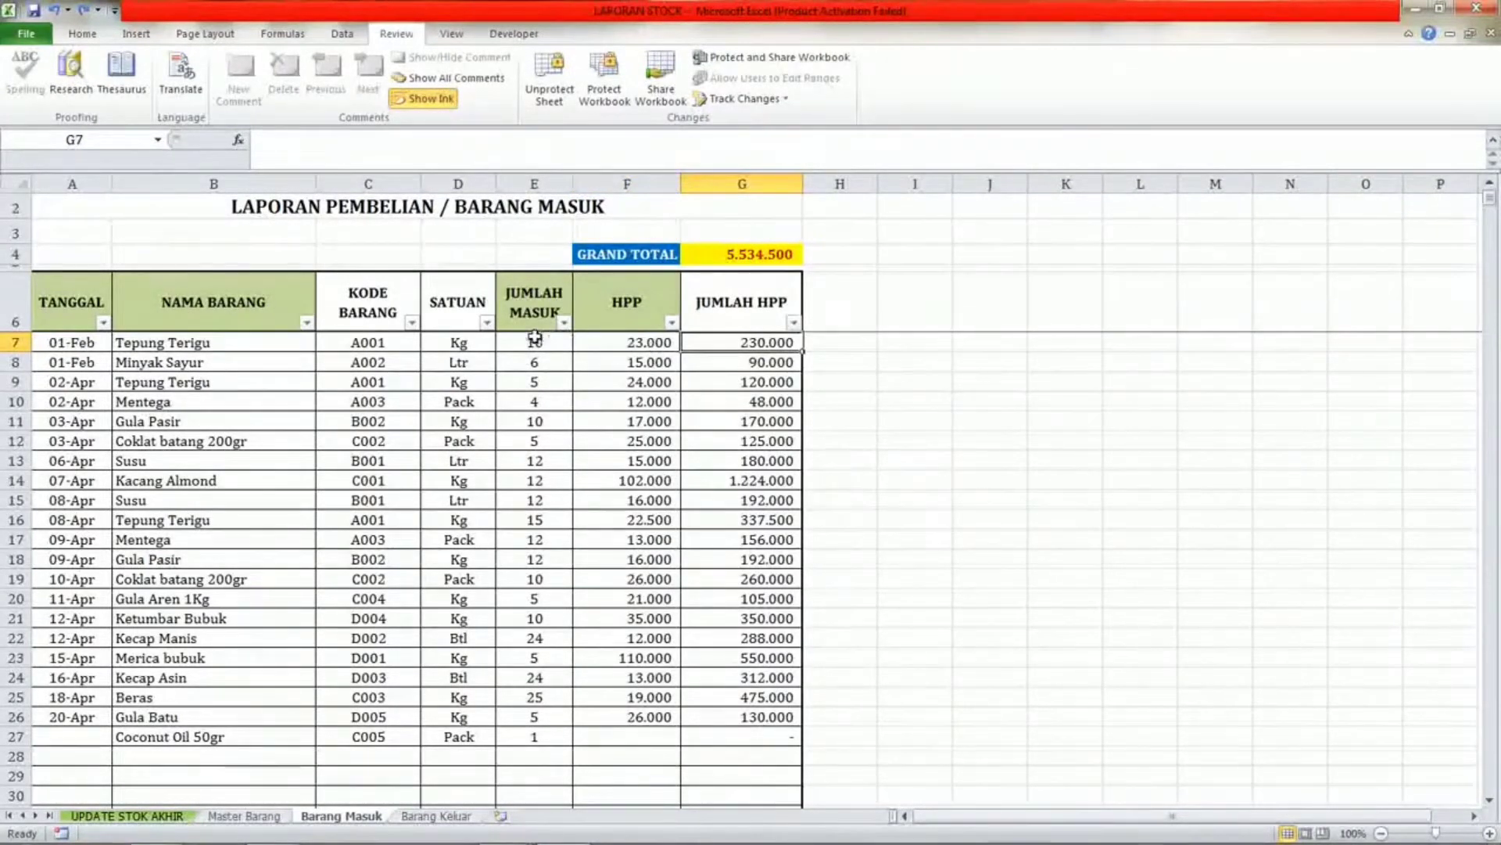
{"action": "left_click", "coordinate": [535, 341]}
{"action": "left_click", "coordinate": [662, 343]}
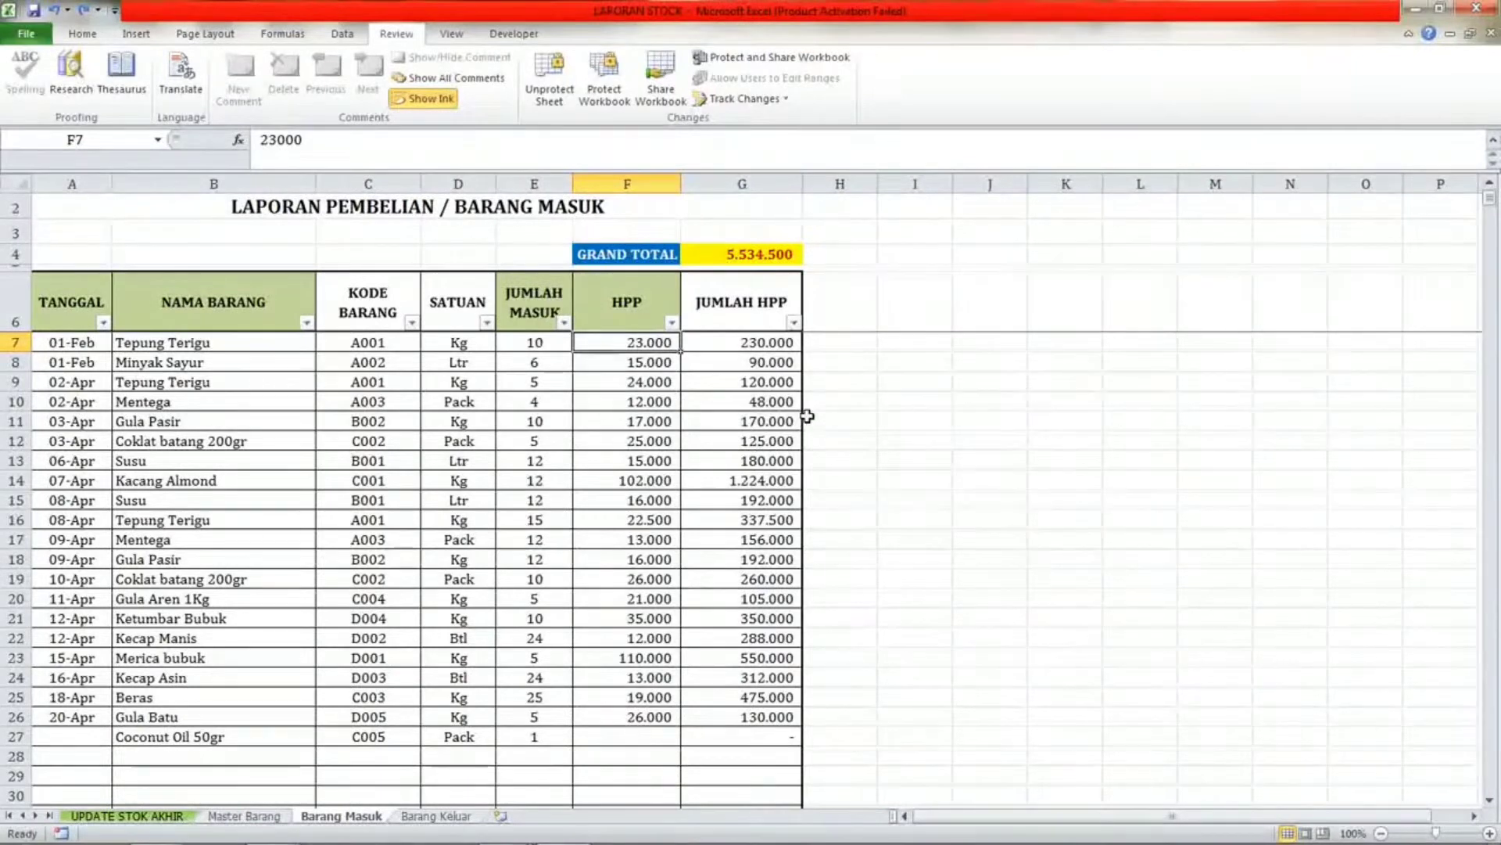
{"action": "left_click", "coordinate": [744, 255]}
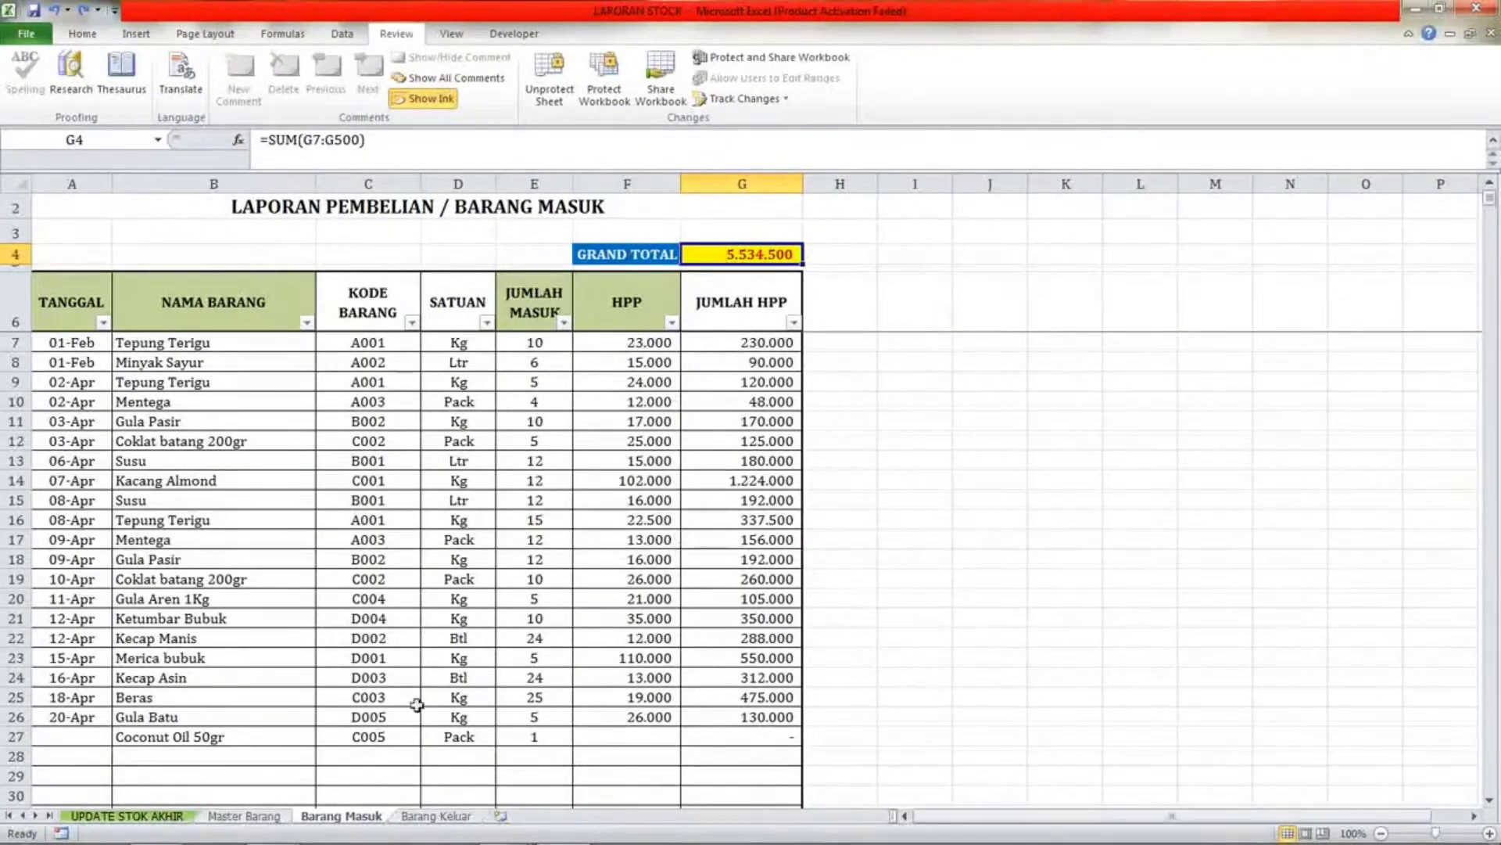
Switch to the Barang Keluar sheet and inspect its item name and date cells.
{"action": "scroll", "coordinate": [718, 589], "scroll_direction": "down", "scroll_amount": 3}
{"action": "scroll", "coordinate": [718, 589], "scroll_direction": "up", "scroll_amount": 3}
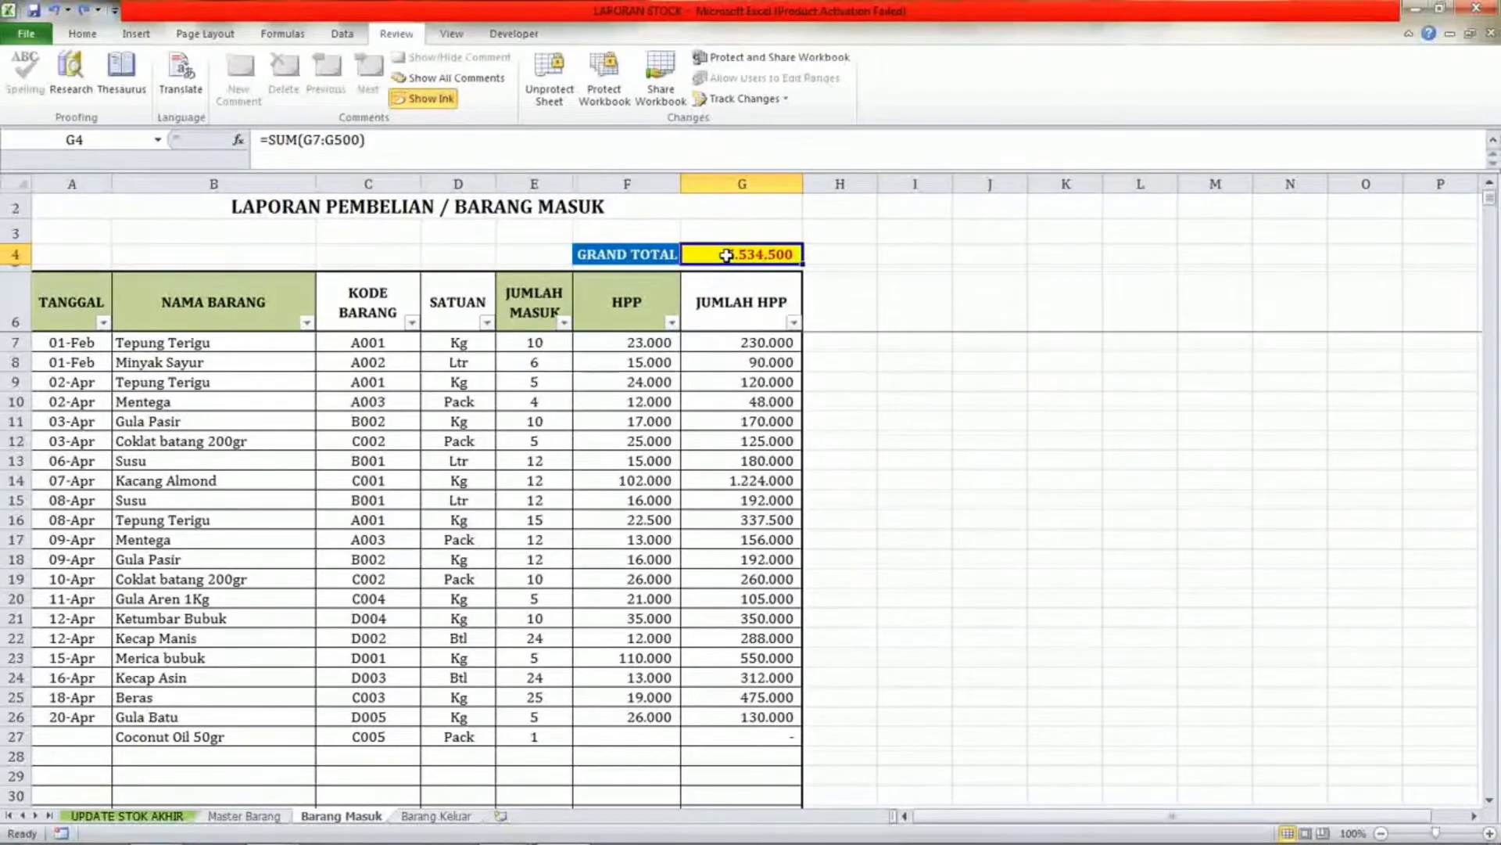
{"action": "left_click", "coordinate": [443, 818]}
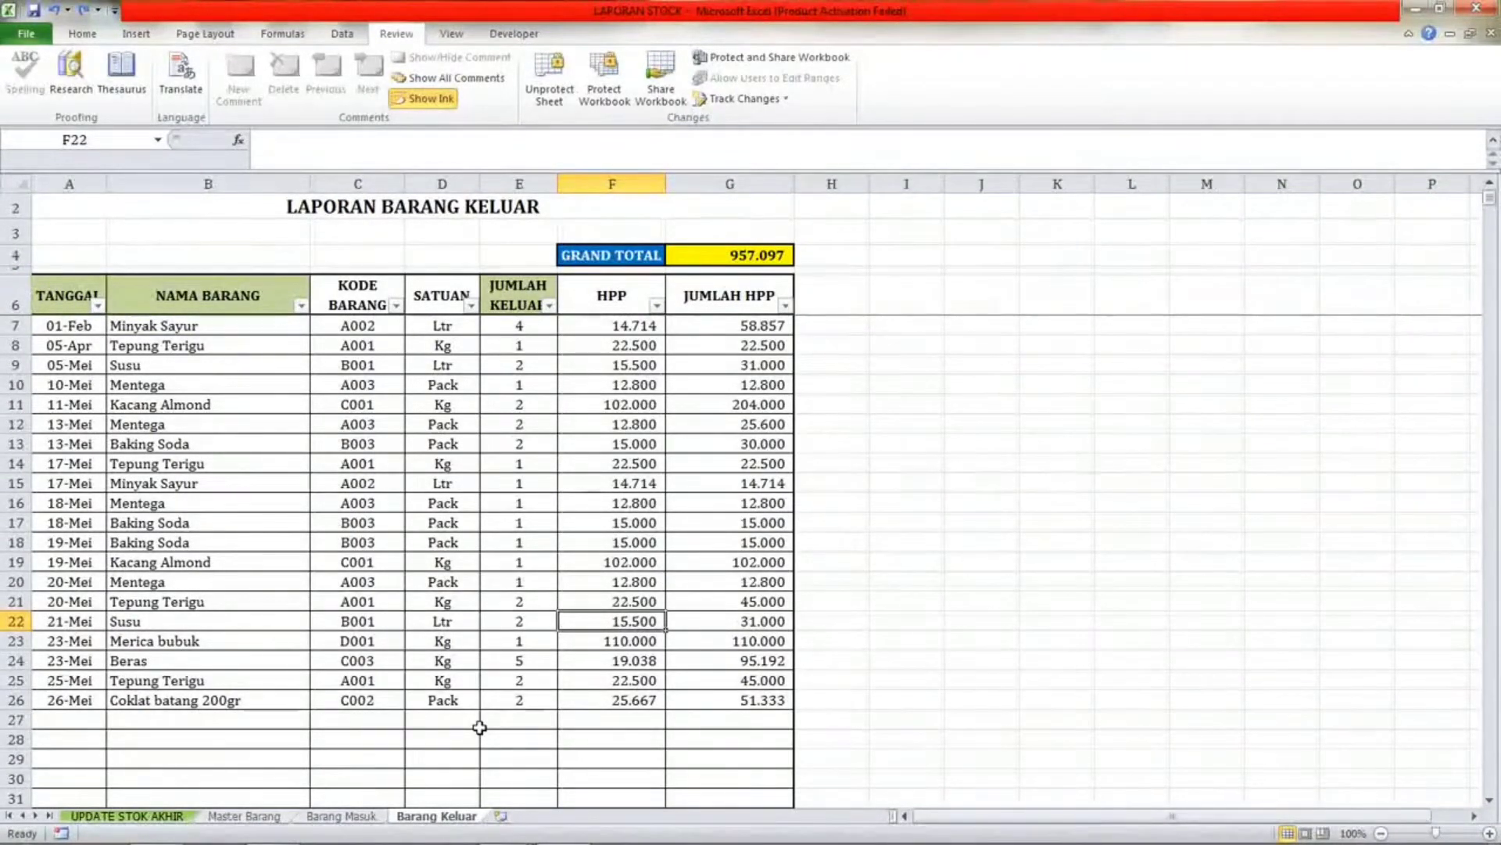
{"action": "left_click", "coordinate": [151, 368]}
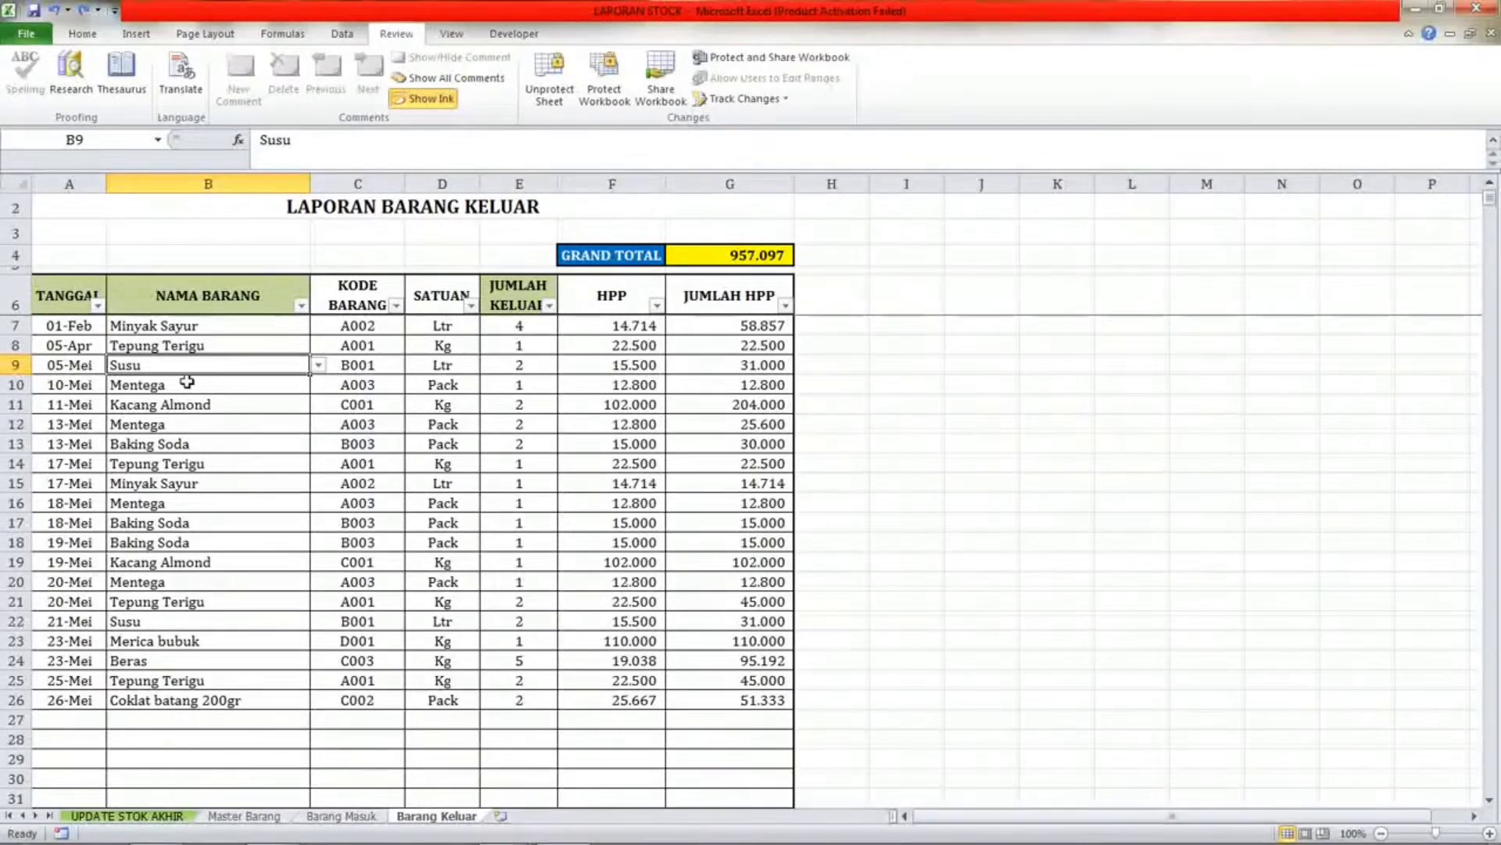
{"action": "left_click", "coordinate": [182, 347]}
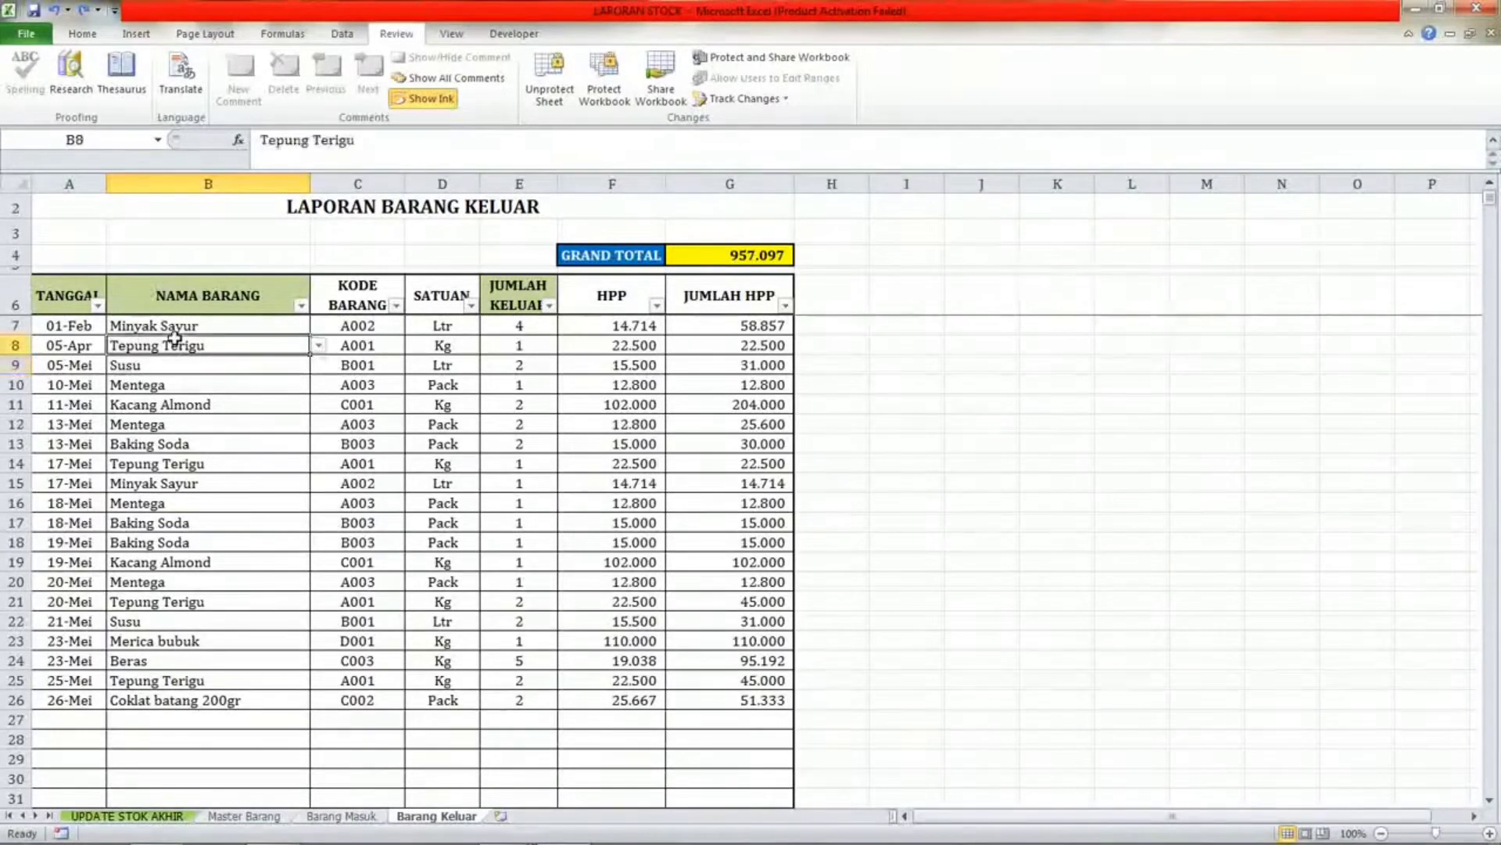
{"action": "left_click", "coordinate": [85, 328]}
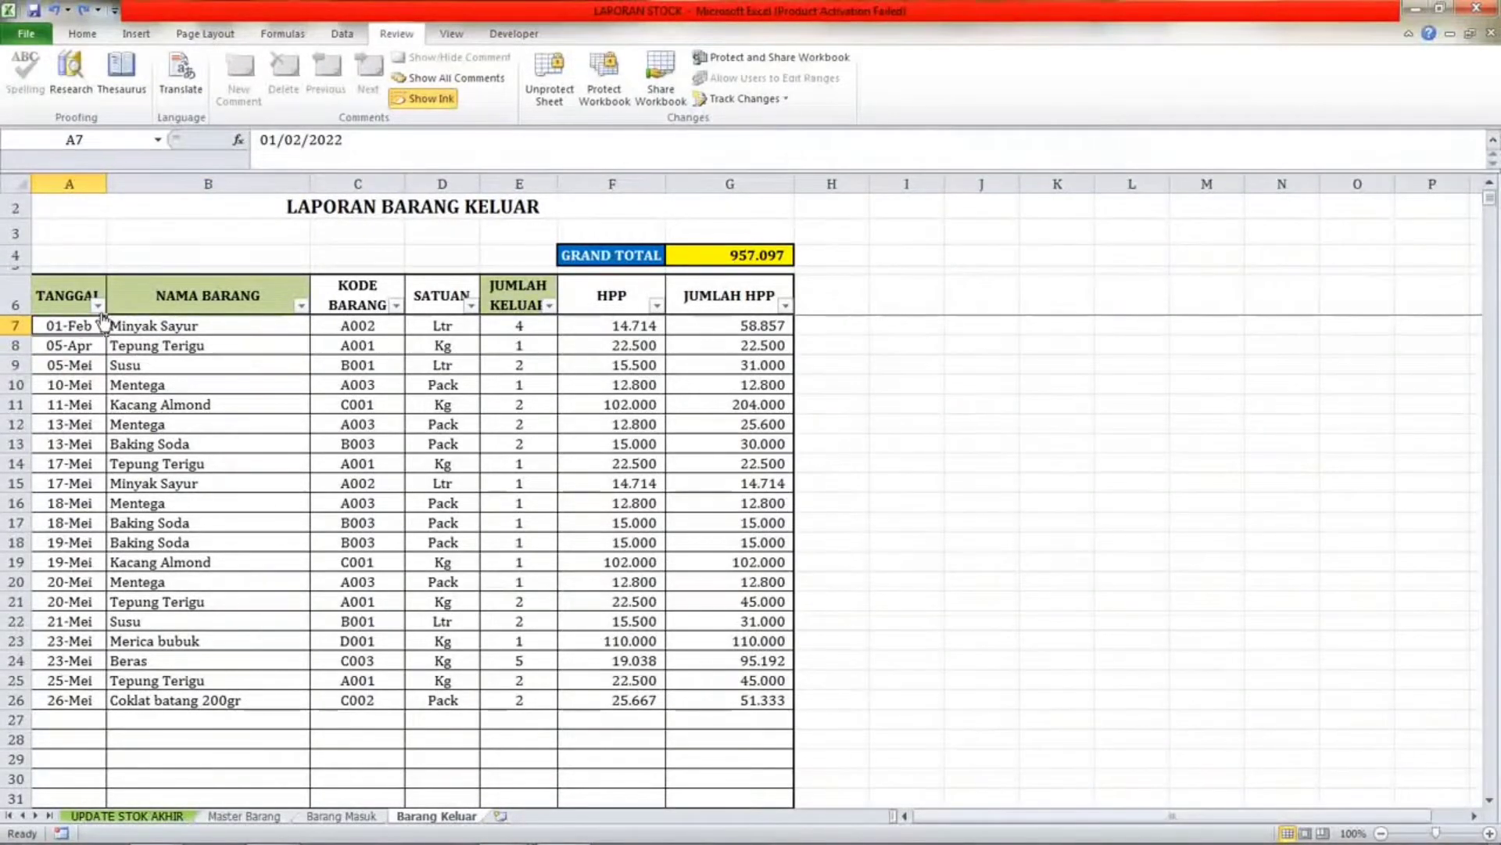
{"action": "left_click", "coordinate": [197, 326]}
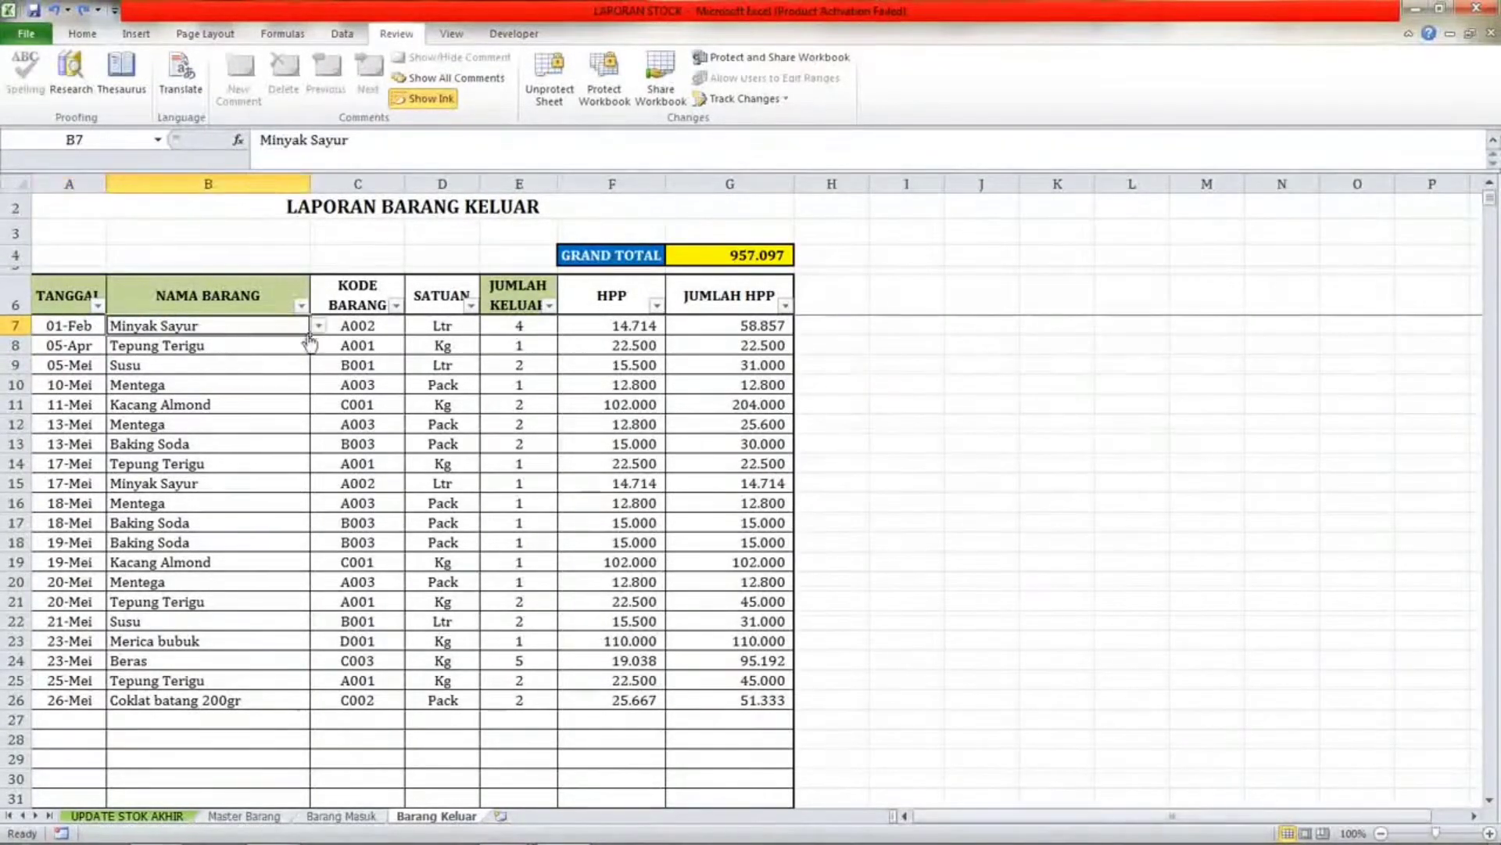
Open the item-name list of the first Barang Keluar row, then inspect its code, unit and quantity cells.
{"action": "left_click", "coordinate": [319, 325]}
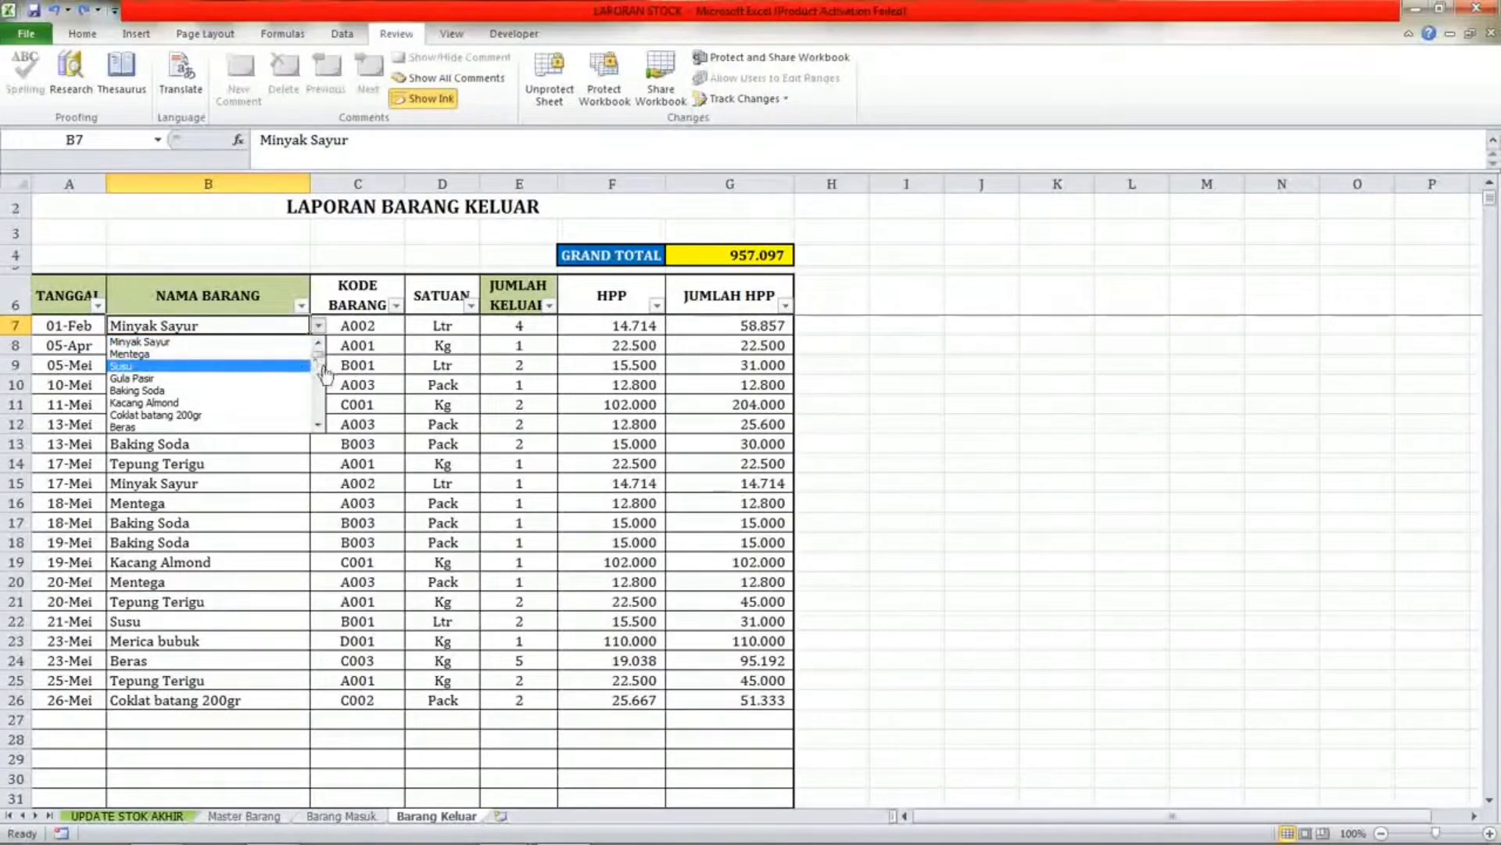
{"action": "left_click", "coordinate": [356, 368]}
{"action": "left_click", "coordinate": [349, 325]}
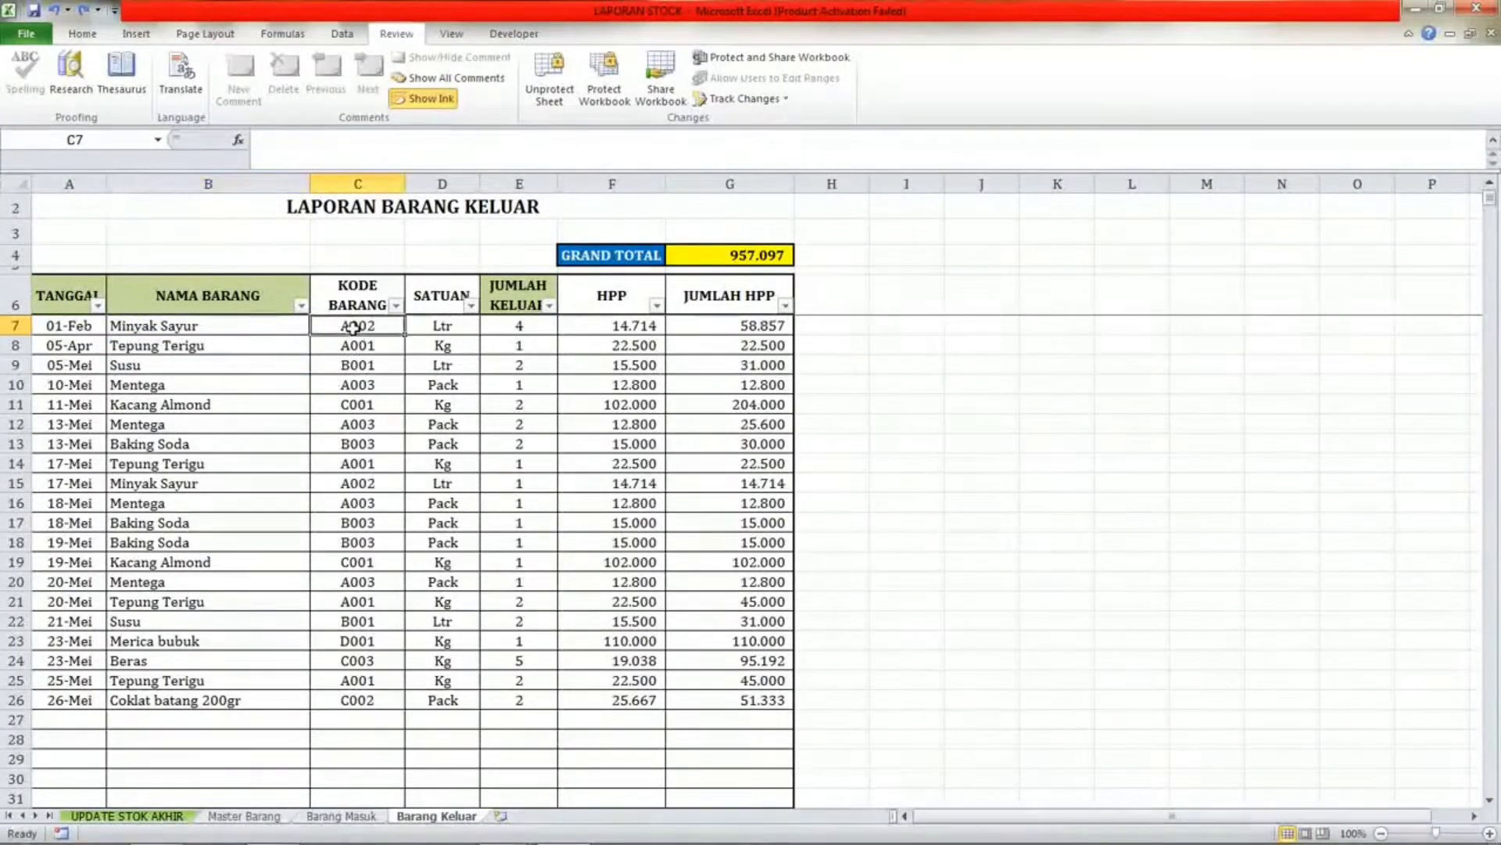
{"action": "left_click", "coordinate": [454, 325]}
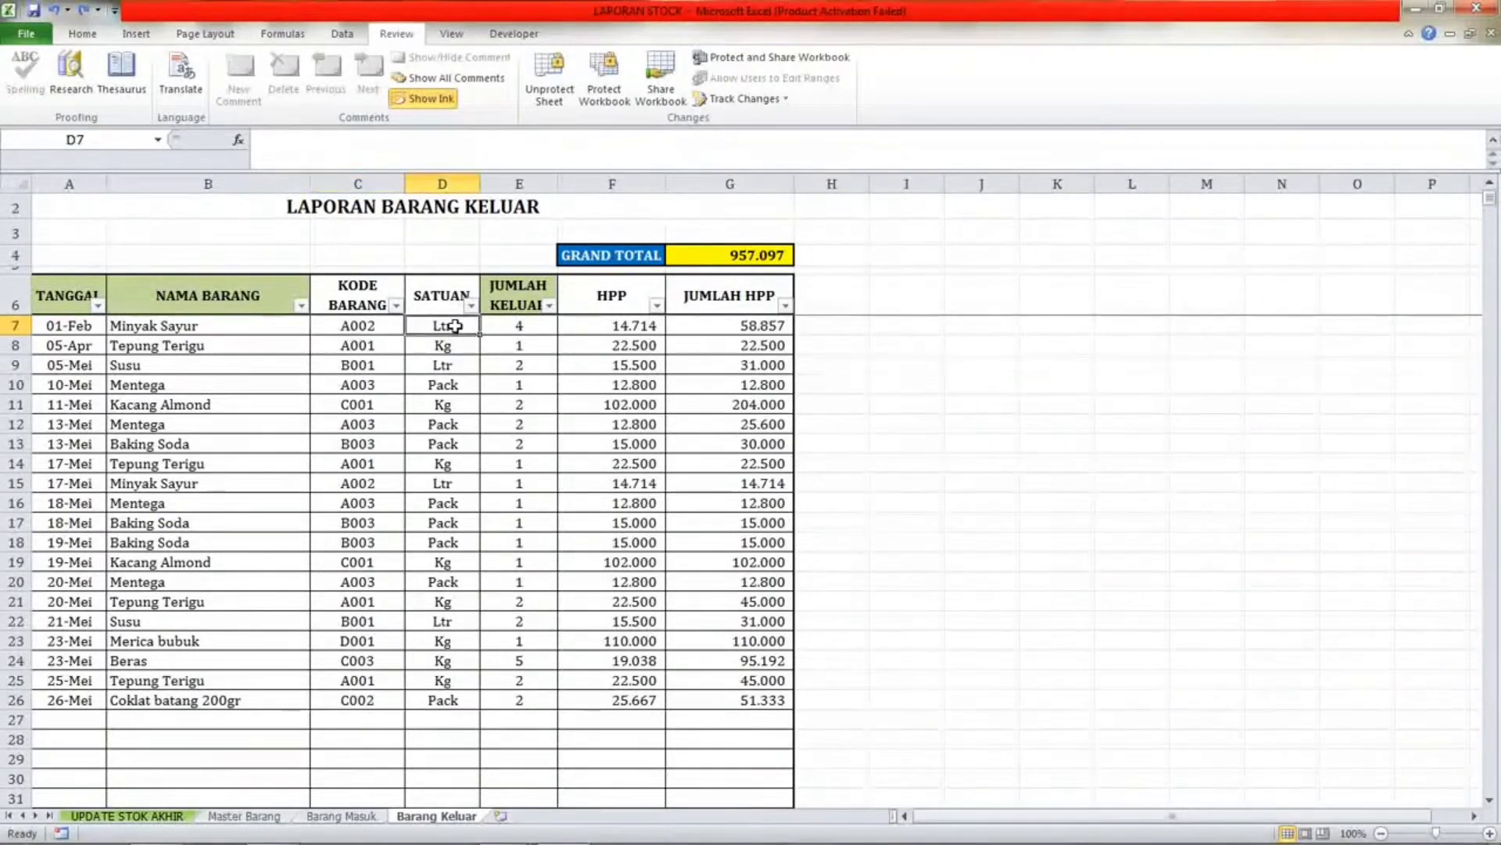
{"action": "left_click", "coordinate": [516, 325]}
{"action": "mouse_move", "coordinate": [516, 326]}
{"action": "left_mouse_down"}
{"action": "mouse_move", "coordinate": [509, 386]}
{"action": "mouse_move", "coordinate": [499, 319]}
{"action": "left_mouse_up"}
{"action": "left_click", "coordinate": [502, 345]}
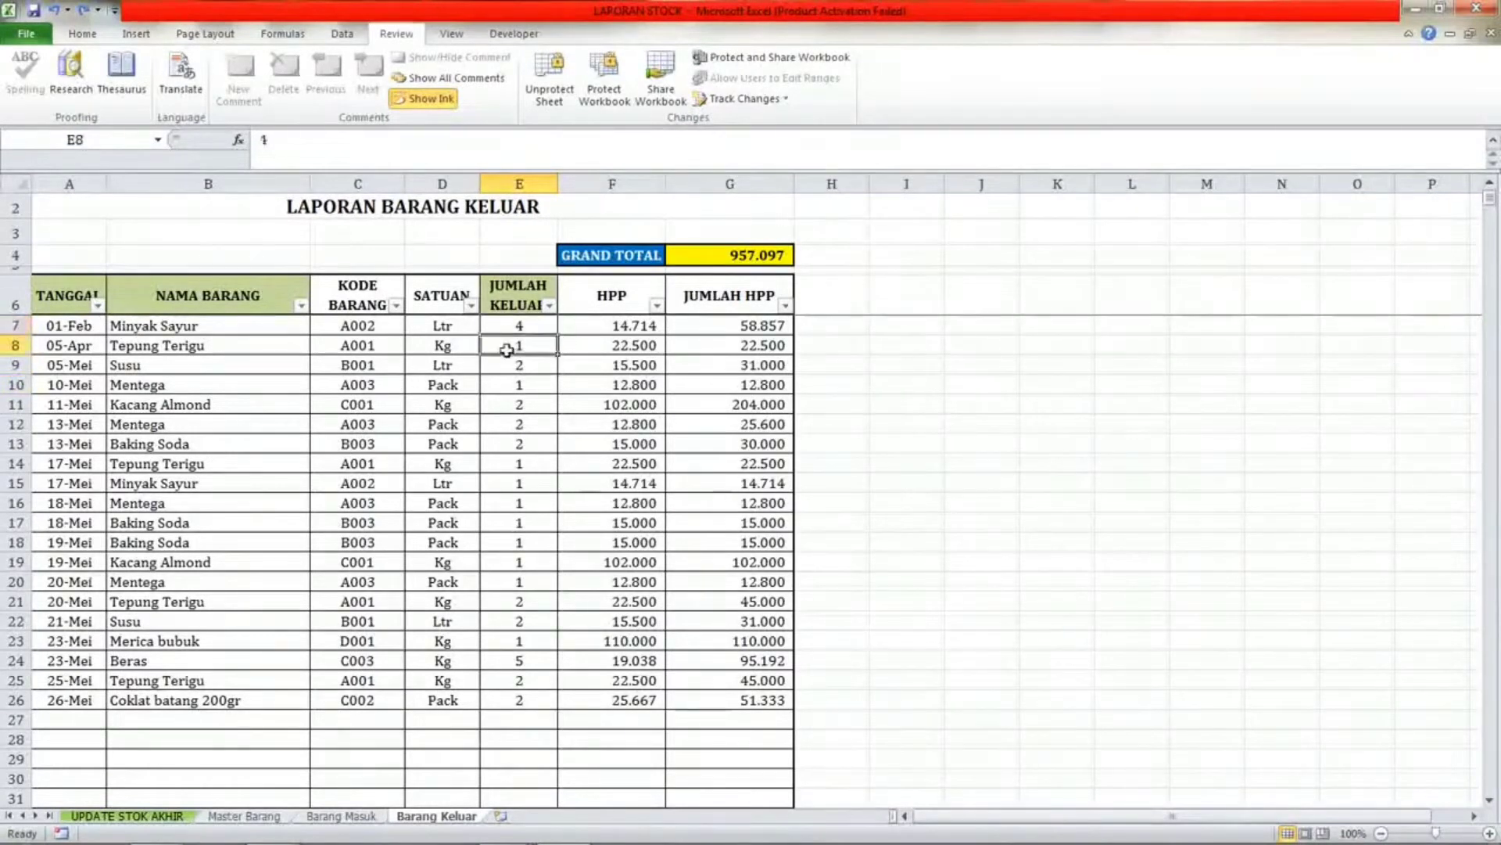
{"action": "left_click", "coordinate": [542, 384]}
{"action": "left_click", "coordinate": [532, 364]}
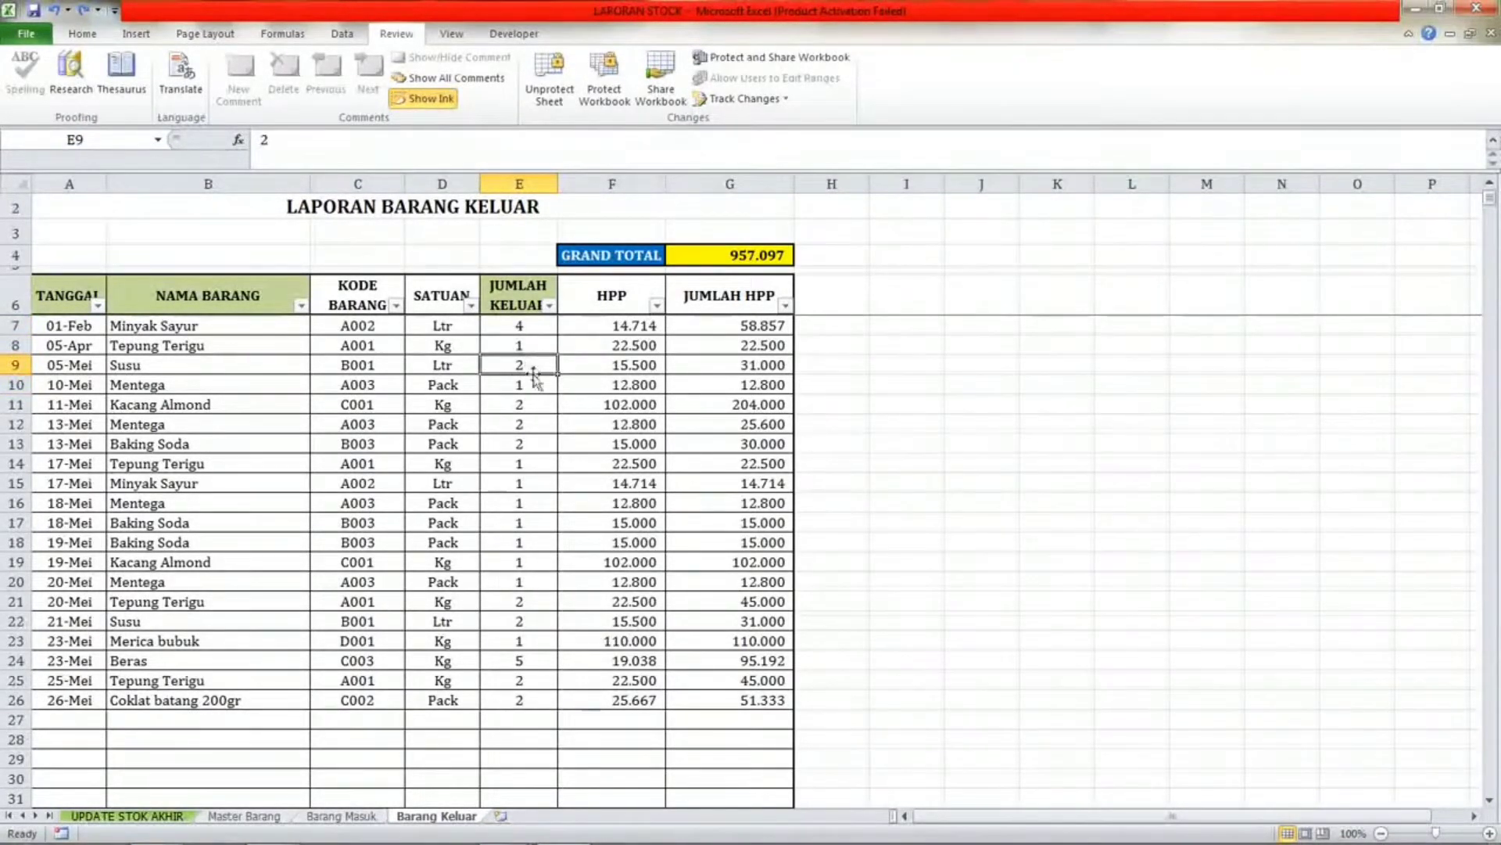
{"action": "left_click", "coordinate": [495, 386]}
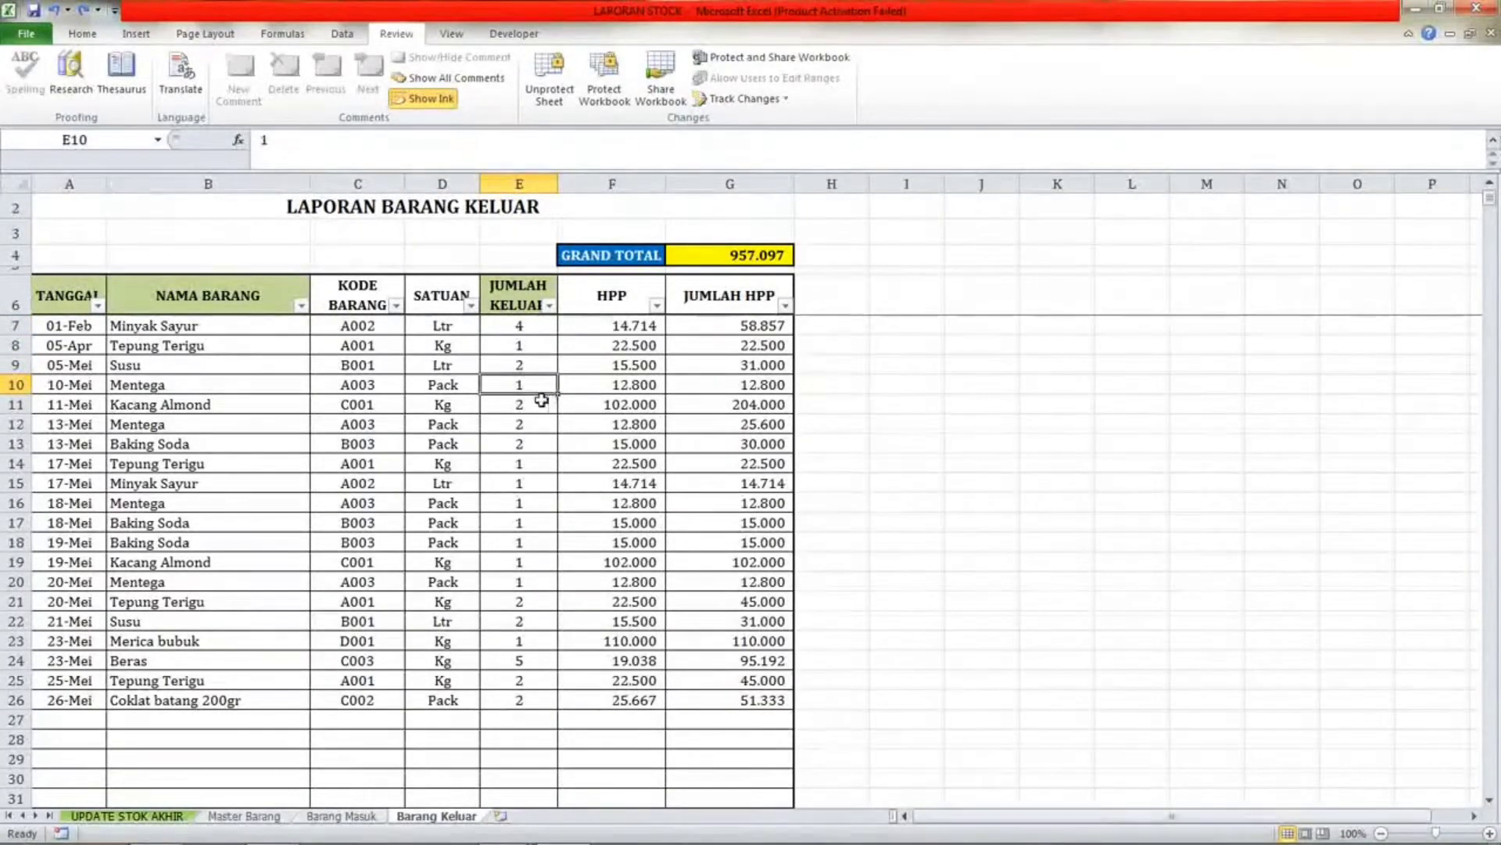
Inspect the HPP cells of the first Barang Keluar rows and compare them with the Susu purchase prices on Barang Masuk.
{"action": "left_click", "coordinate": [633, 331]}
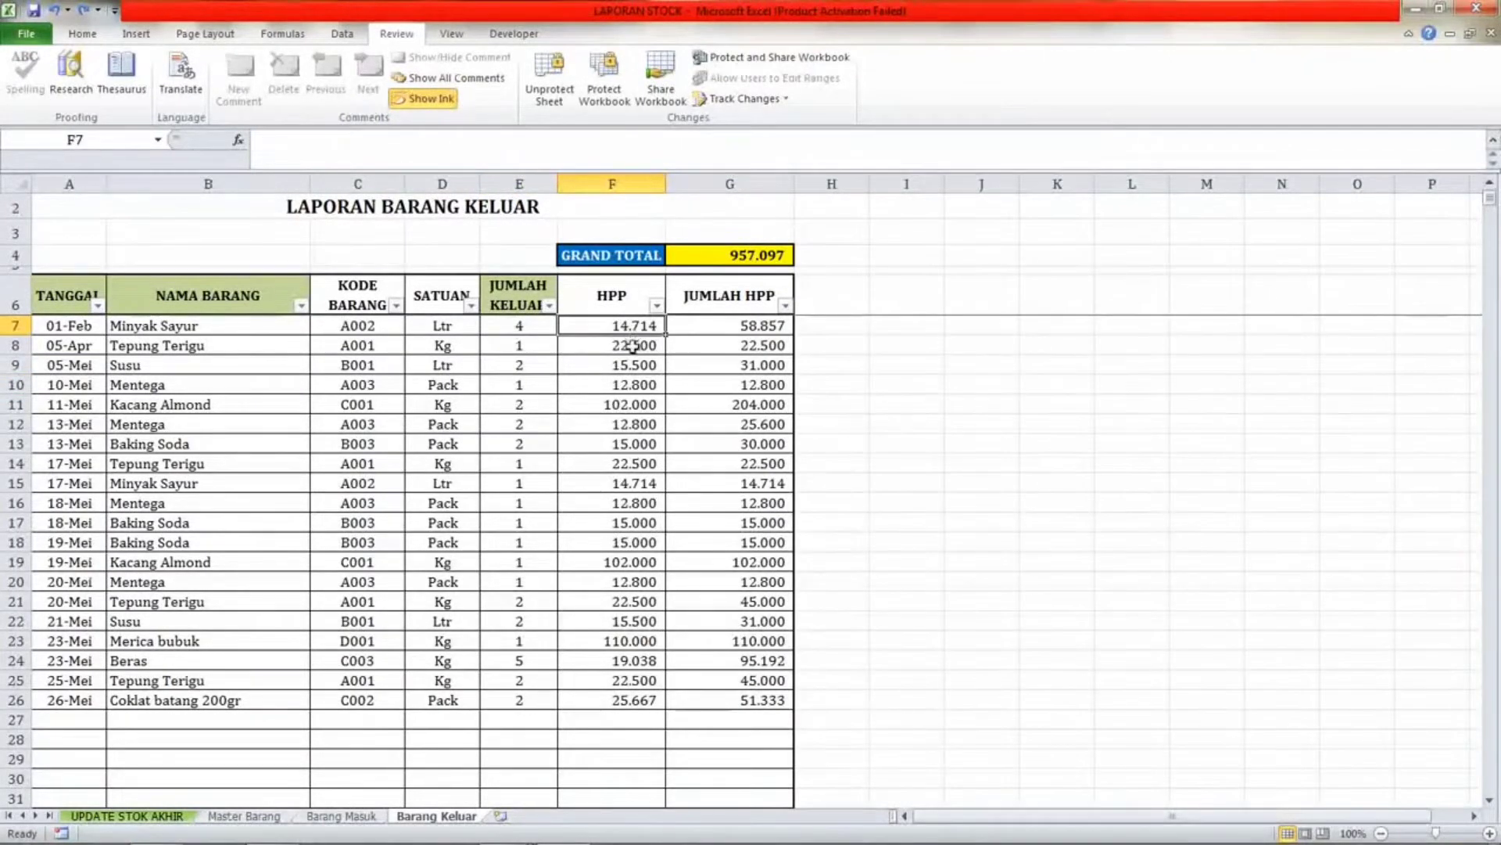
{"action": "left_click", "coordinate": [633, 346]}
{"action": "left_click", "coordinate": [625, 329]}
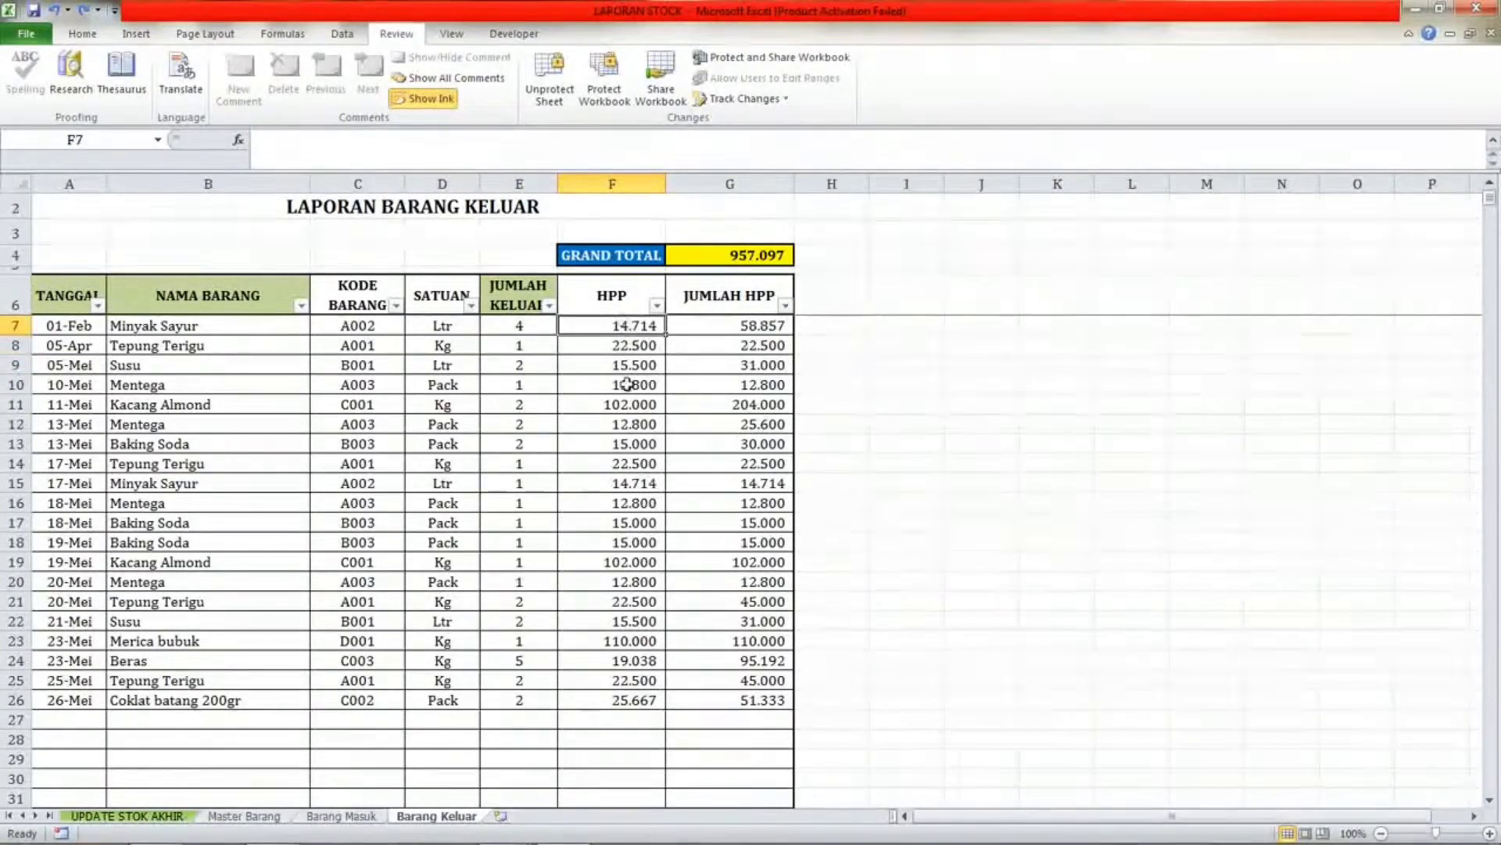
{"action": "left_click", "coordinate": [630, 343]}
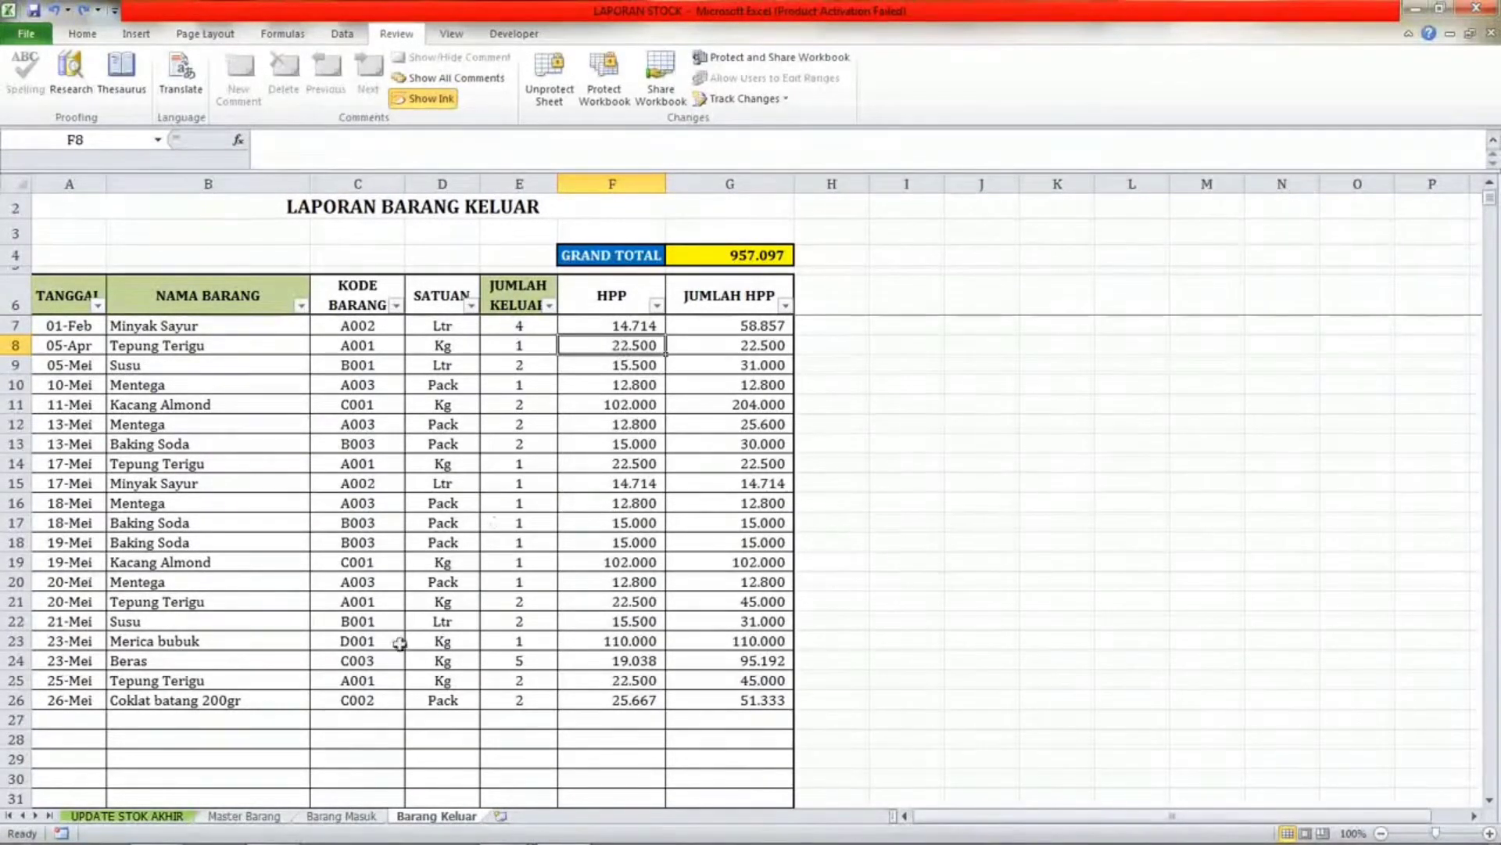
{"action": "left_click", "coordinate": [341, 815]}
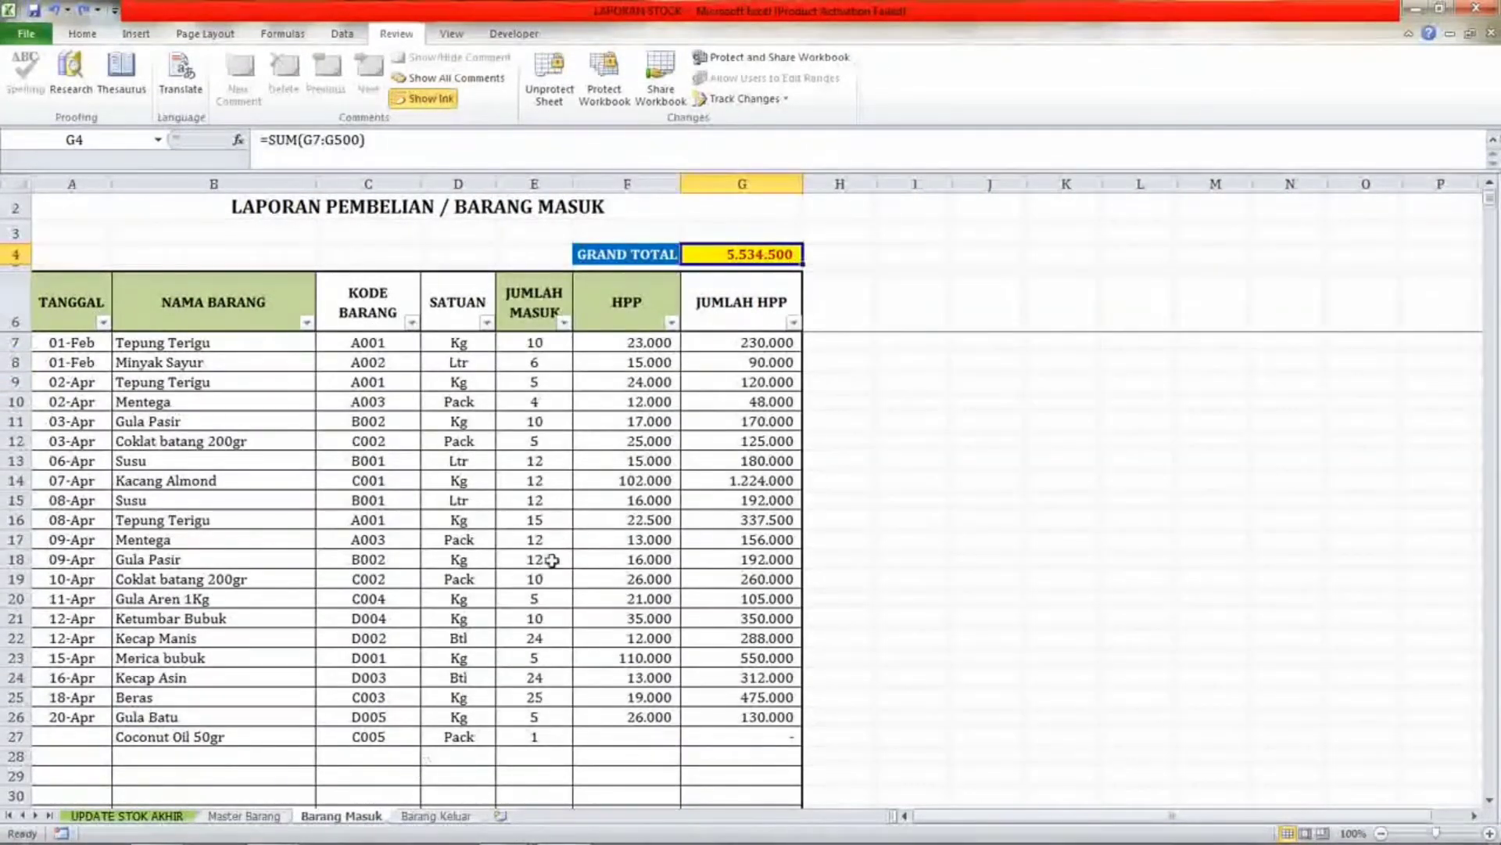
{"action": "left_click", "coordinate": [625, 501]}
{"action": "left_click", "coordinate": [161, 500]}
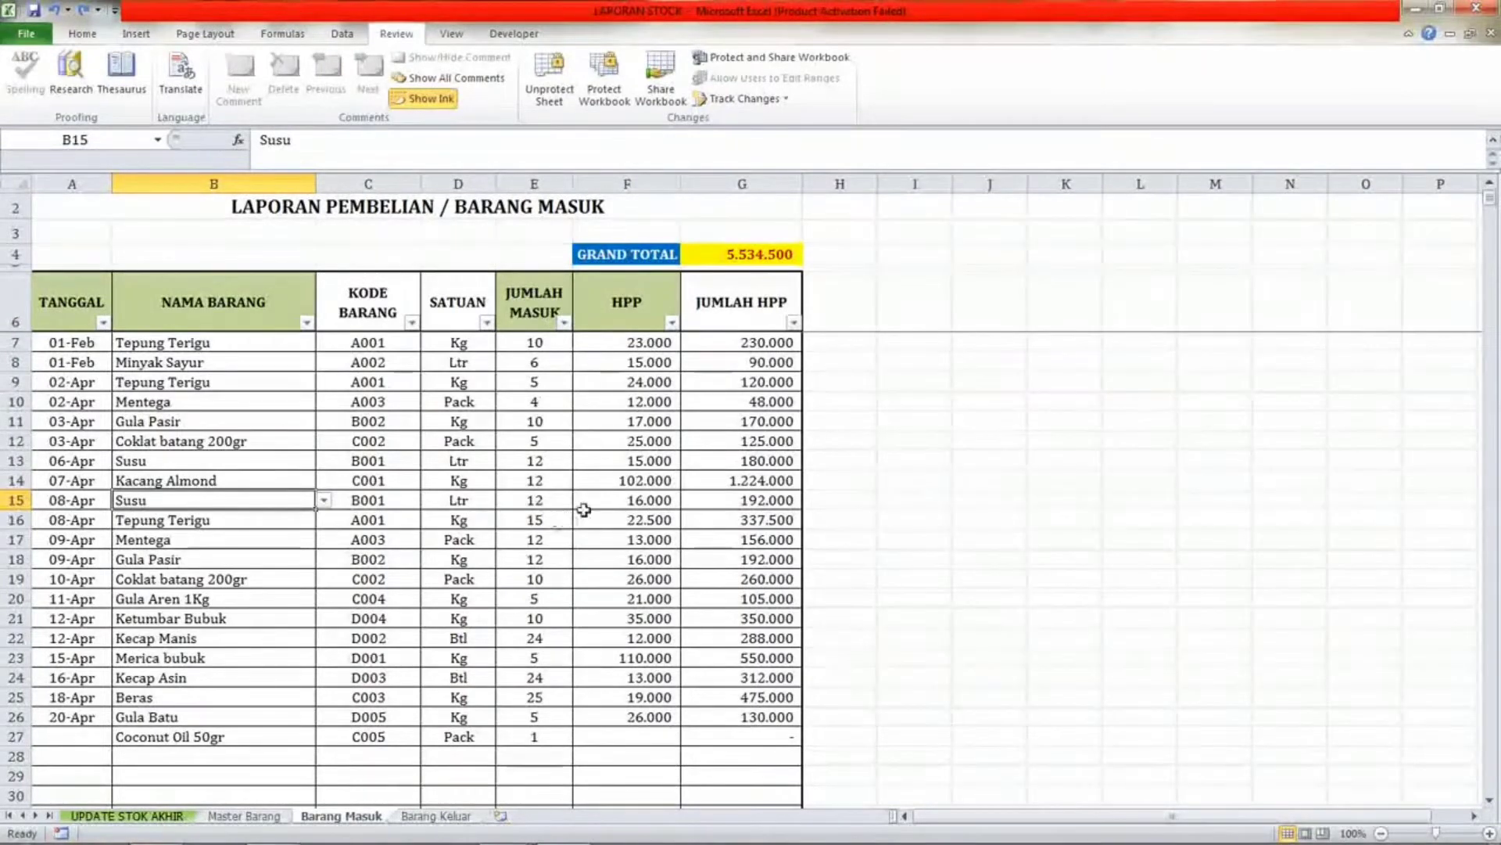
{"action": "left_click", "coordinate": [586, 505]}
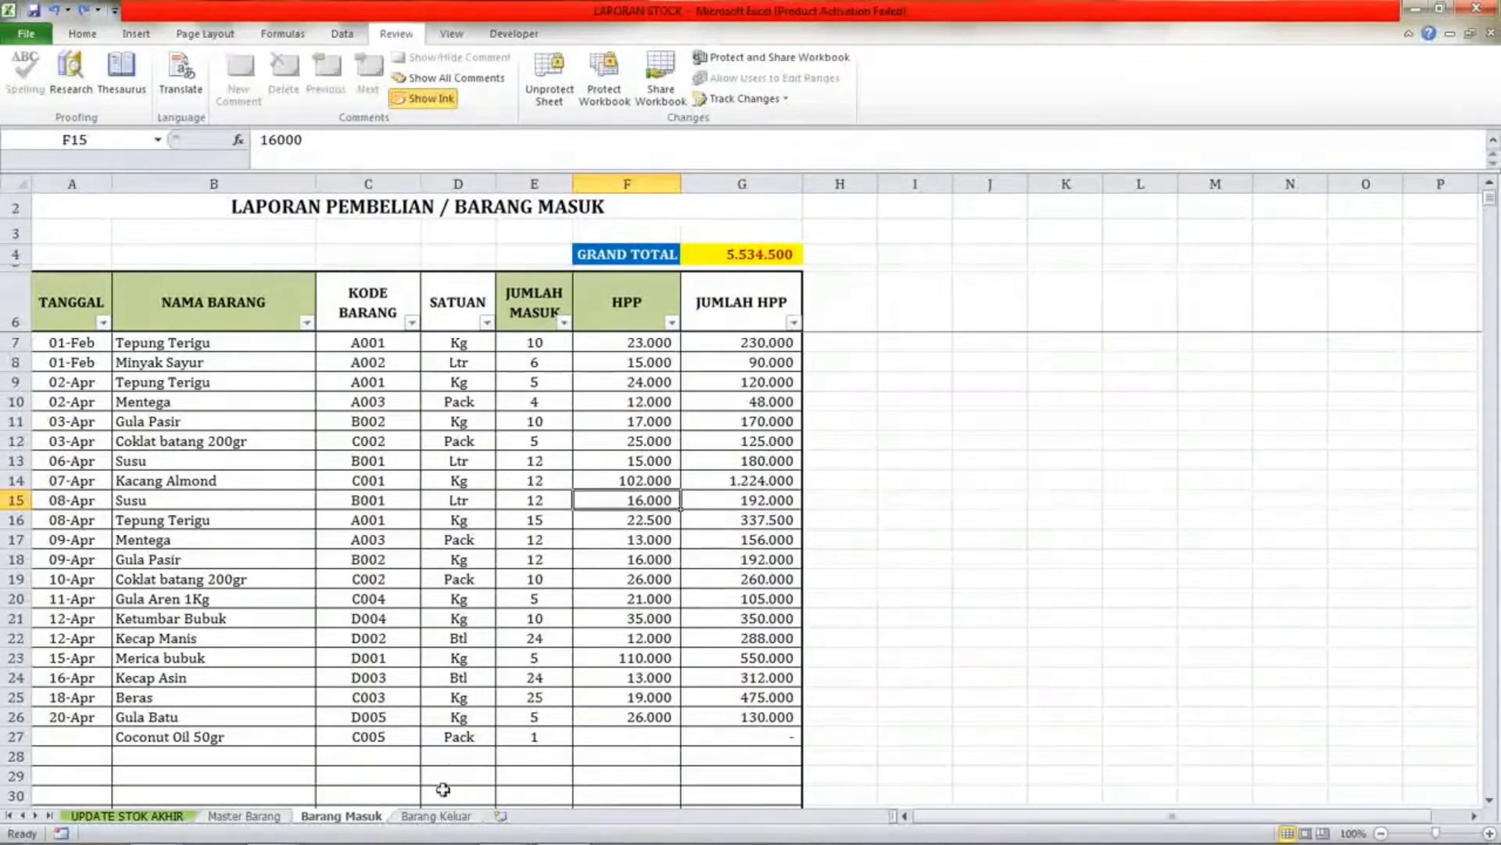
Return to the Barang Keluar sheet and inspect the HPP cells down the price column.
{"action": "left_click", "coordinate": [438, 817]}
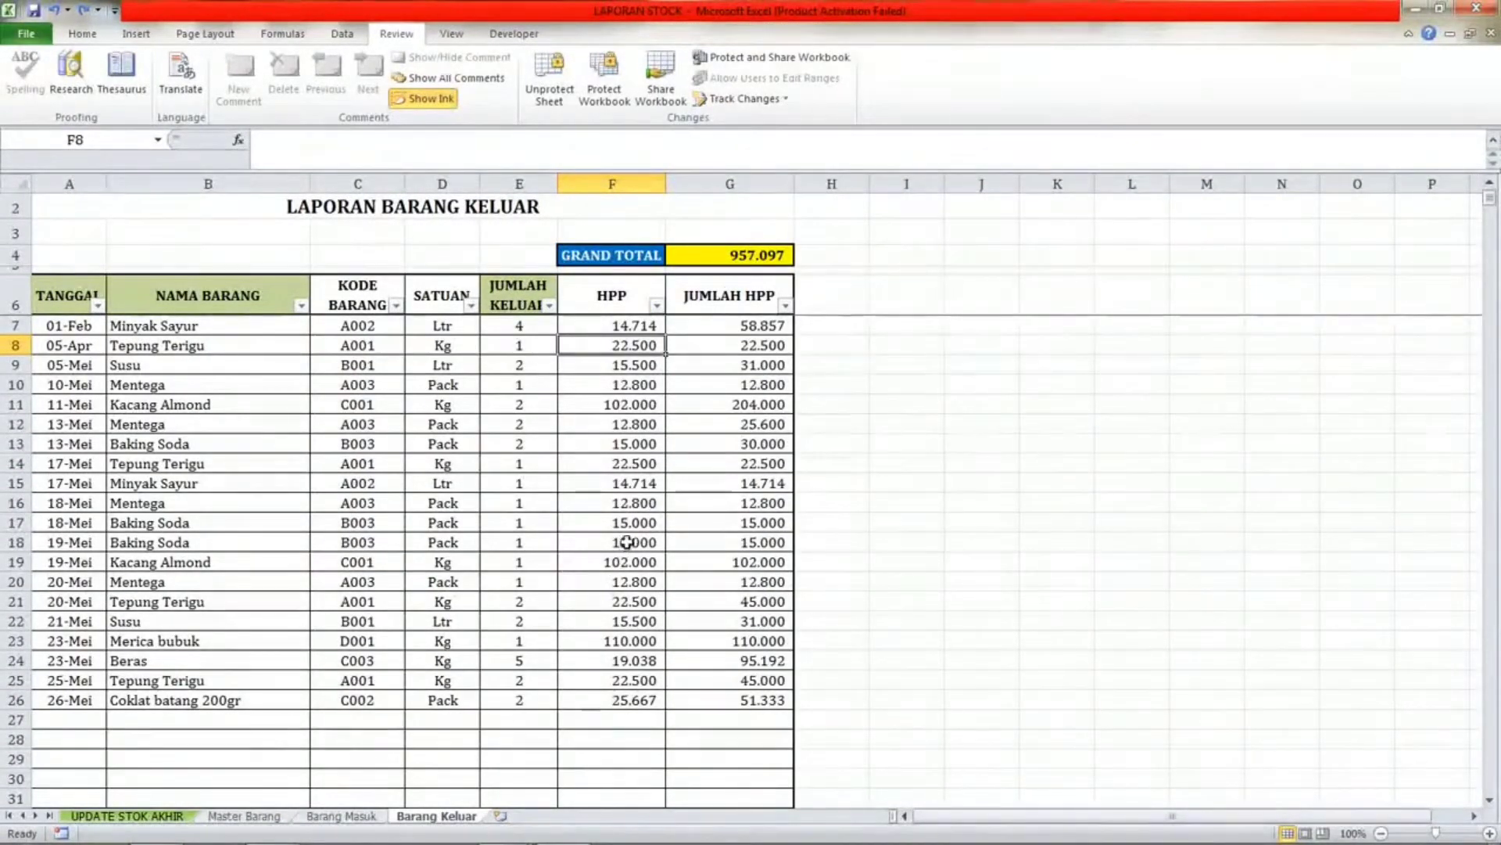
{"action": "left_click", "coordinate": [632, 489]}
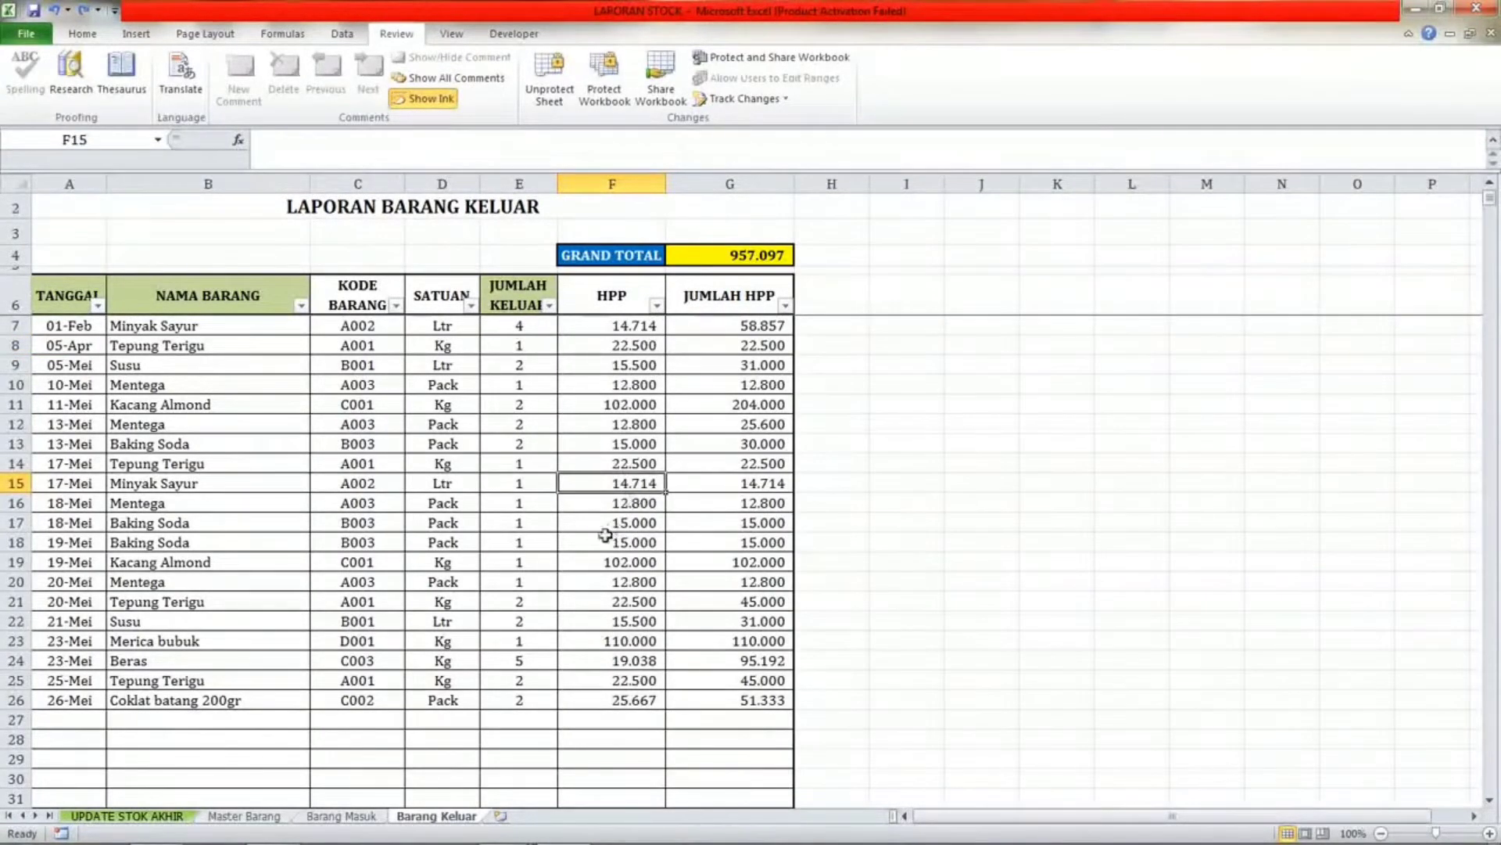
{"action": "left_click", "coordinate": [615, 467]}
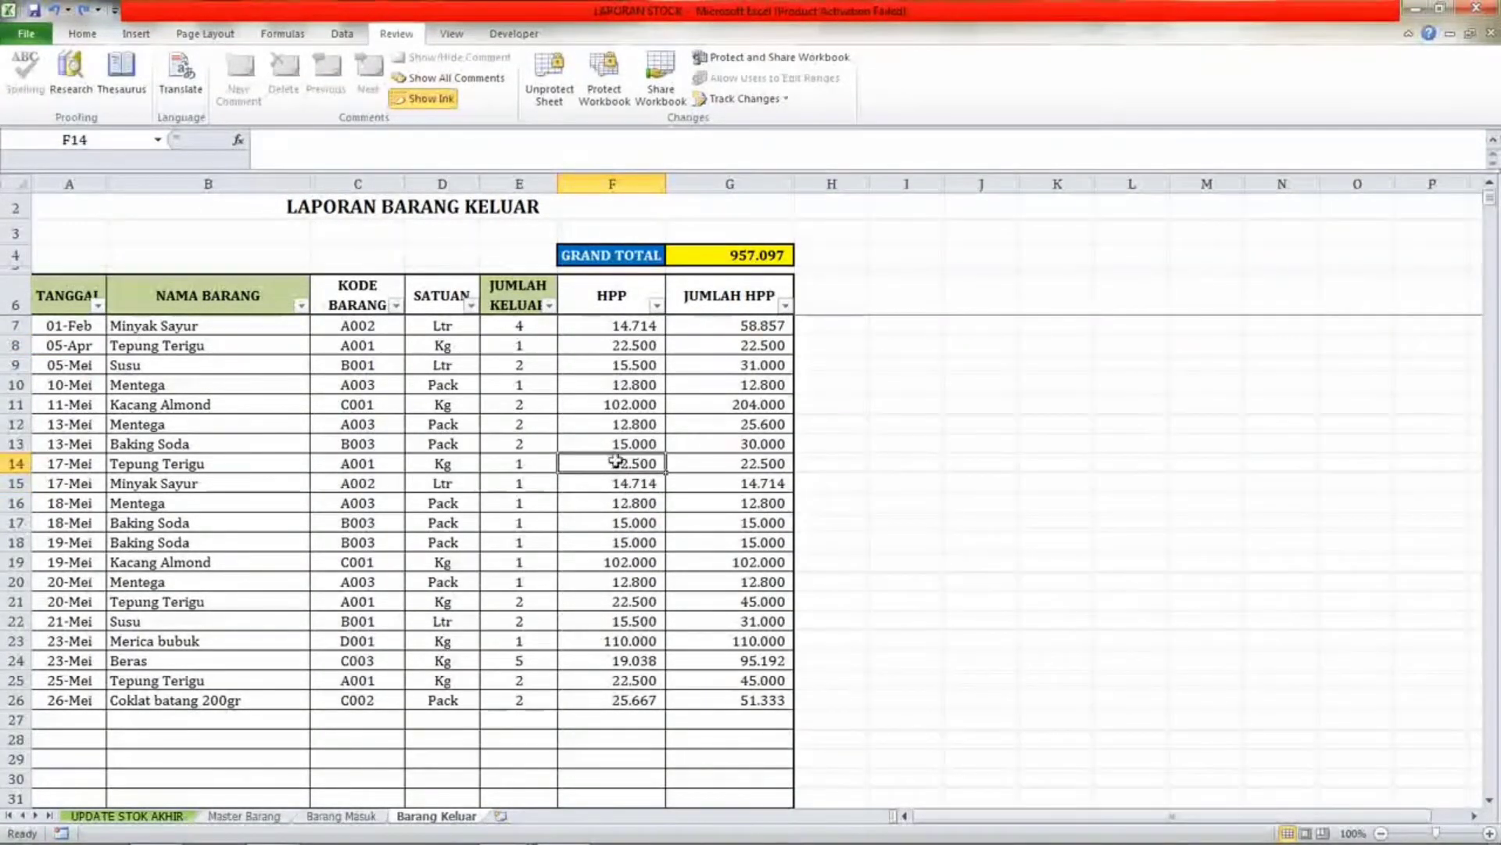
{"action": "left_click", "coordinate": [625, 419]}
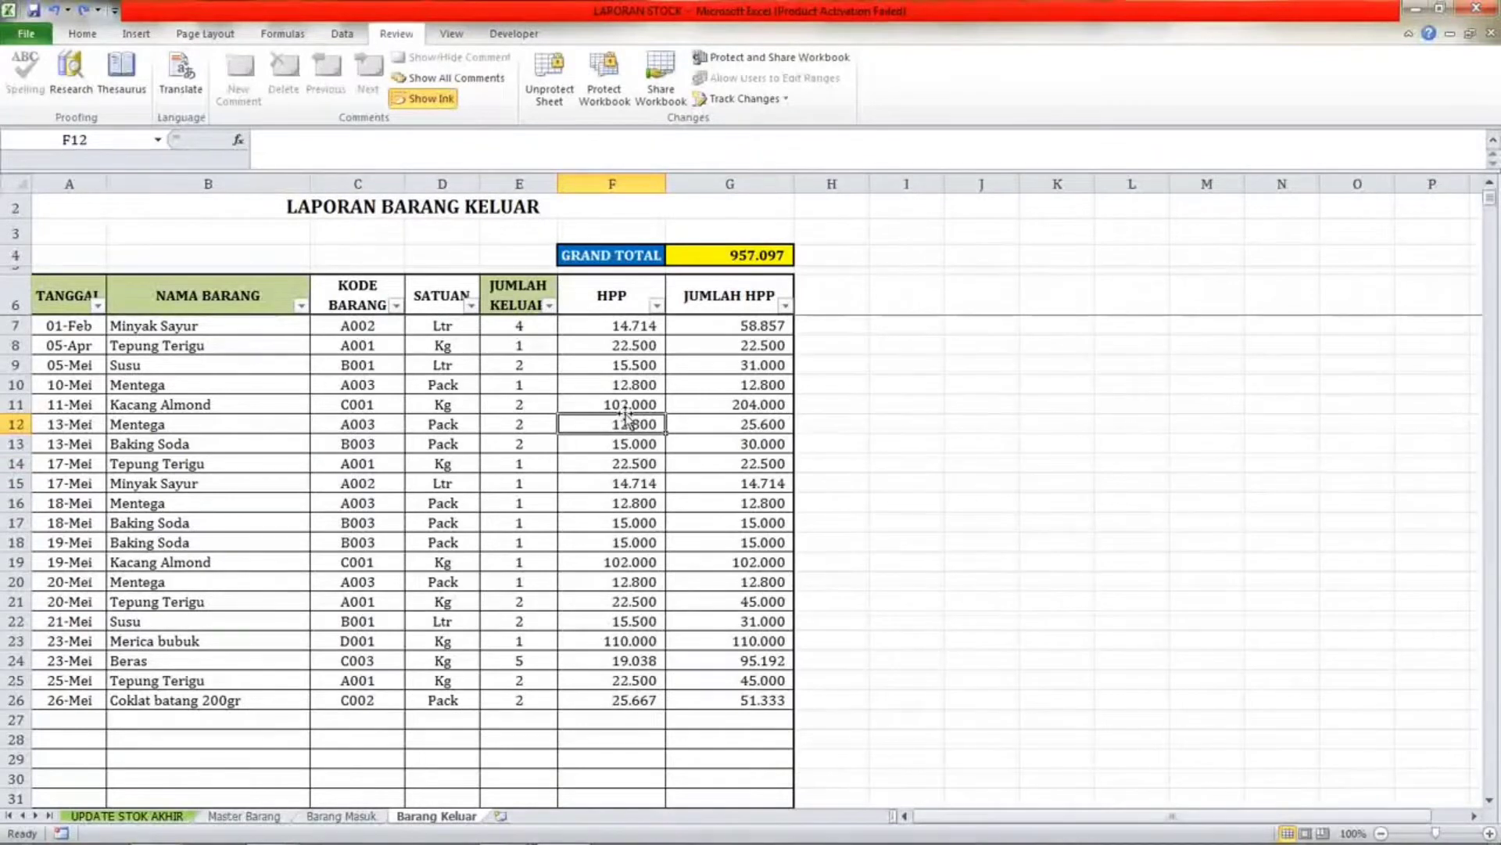
{"action": "left_click", "coordinate": [625, 364]}
{"action": "left_click", "coordinate": [628, 344]}
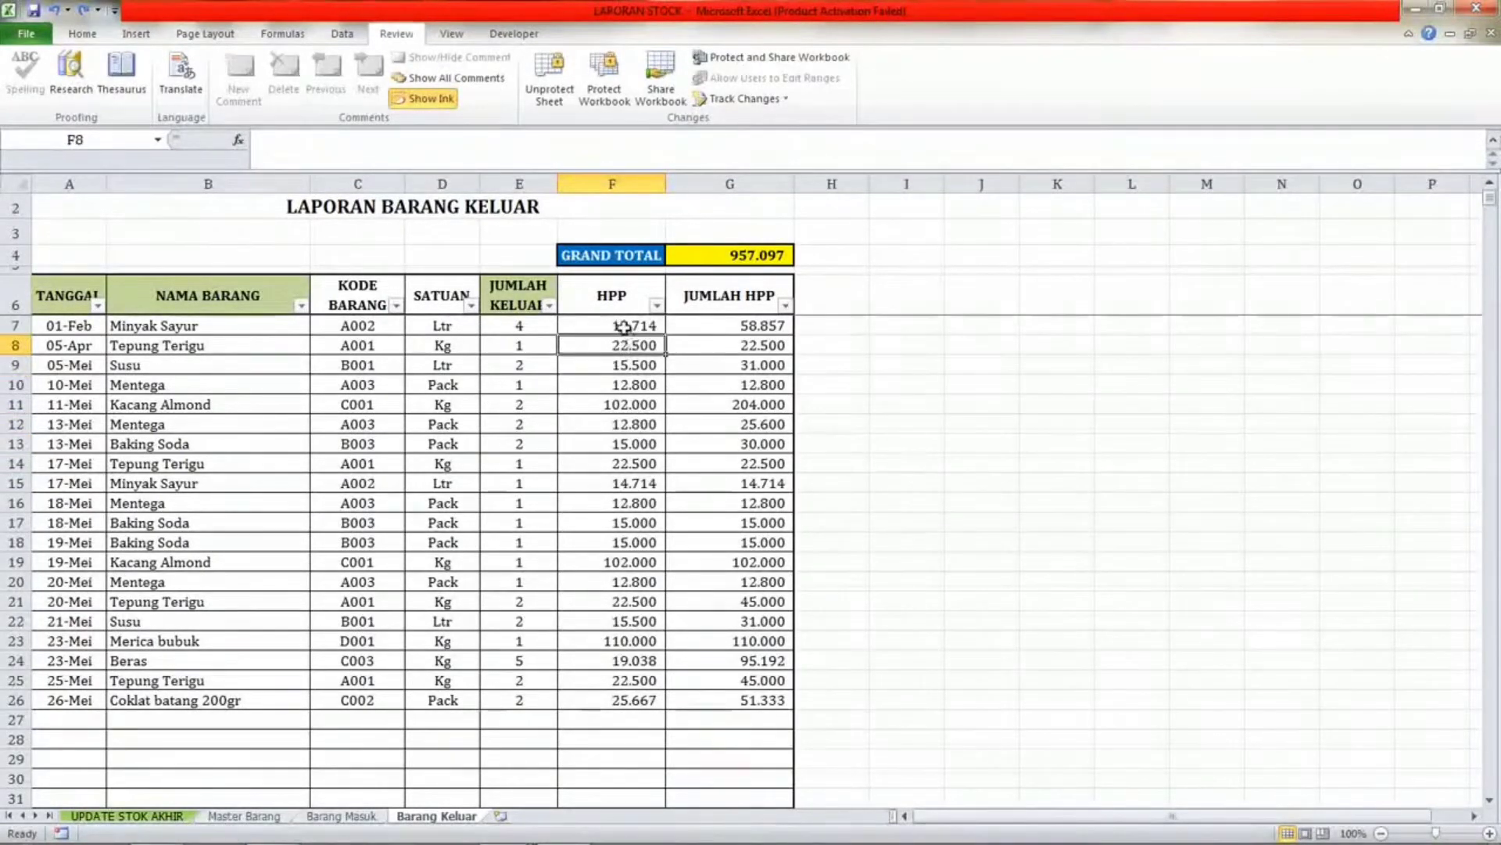
{"action": "left_click", "coordinate": [626, 325]}
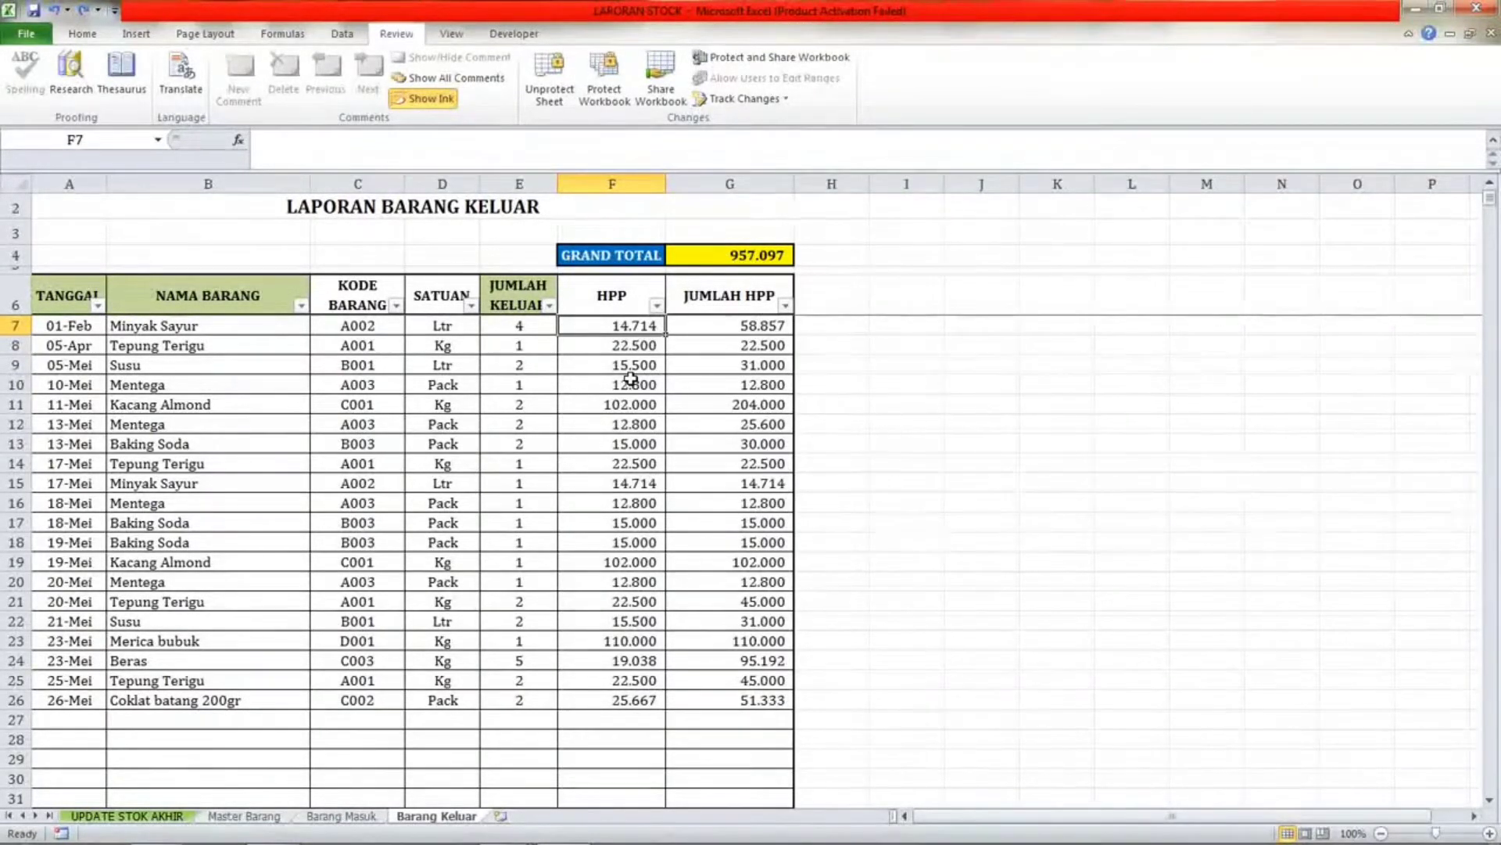
Inspect several Barang Keluar item names alongside their HPP and JUMLAH HPP cells.
{"action": "left_click", "coordinate": [225, 422]}
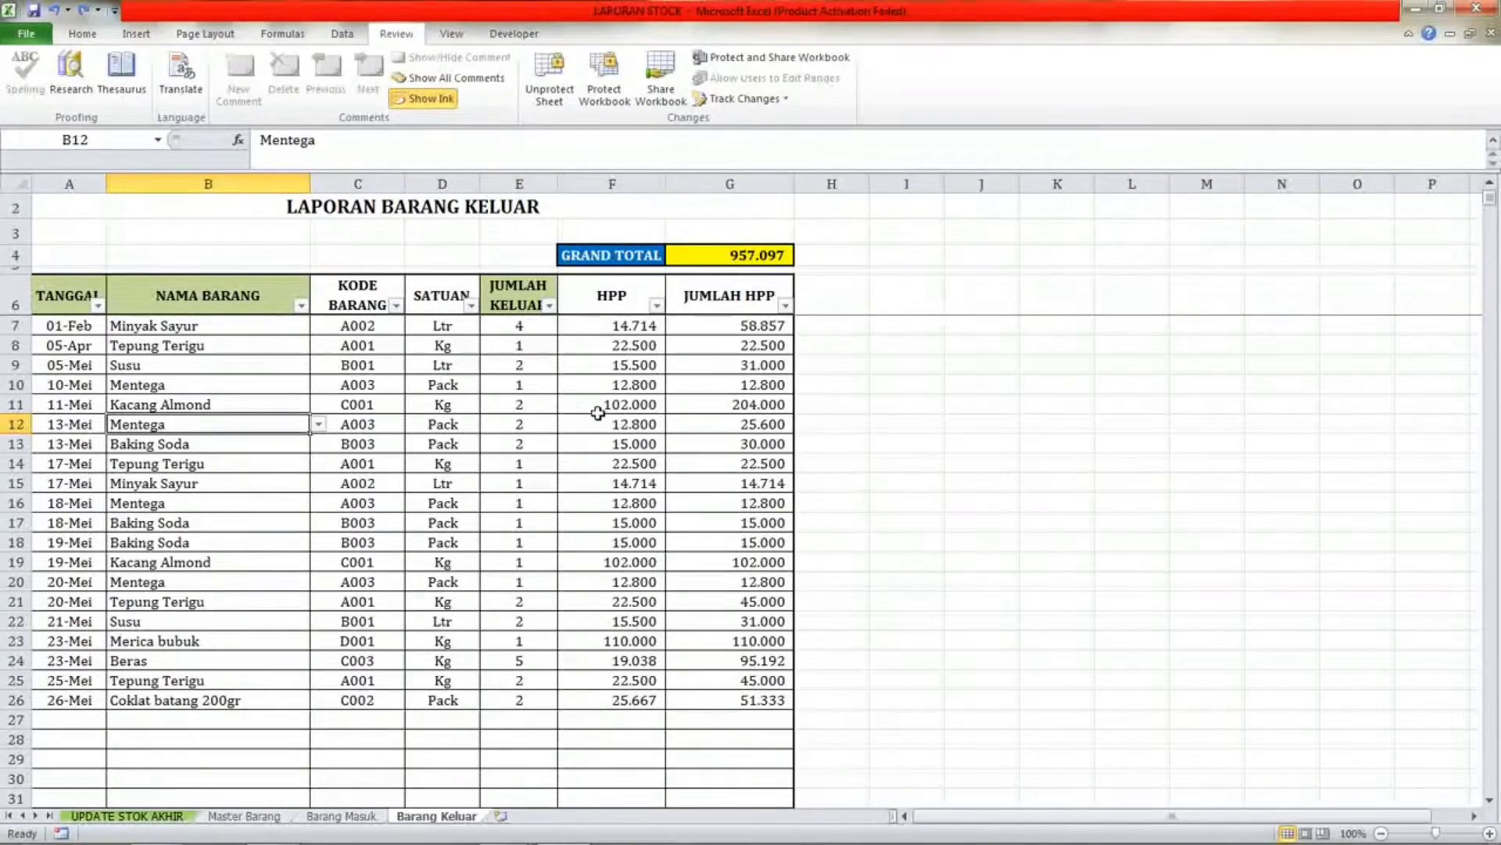
{"action": "left_click", "coordinate": [616, 422]}
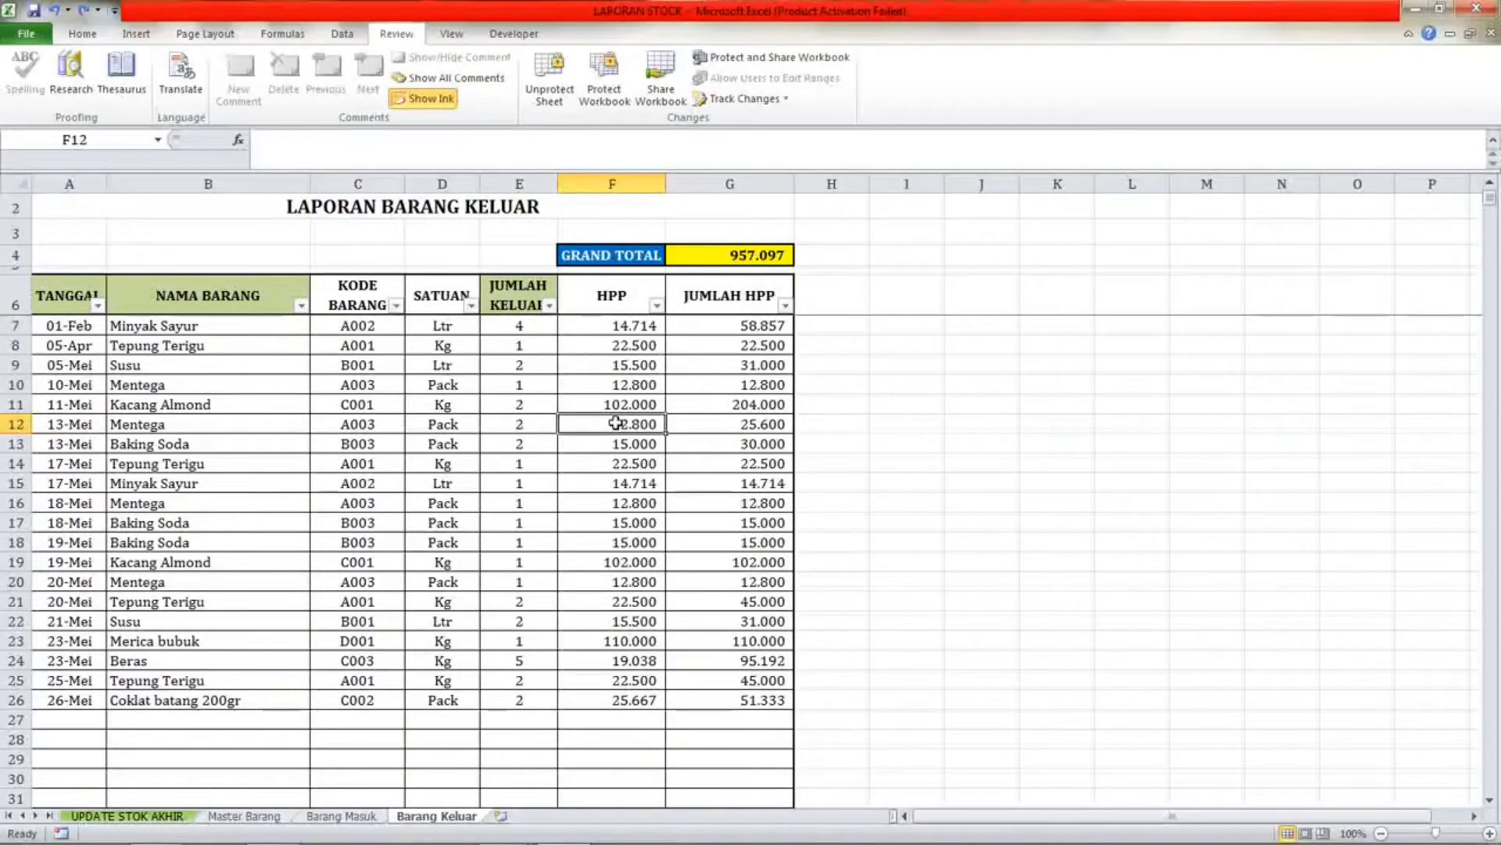
{"action": "left_click", "coordinate": [215, 403]}
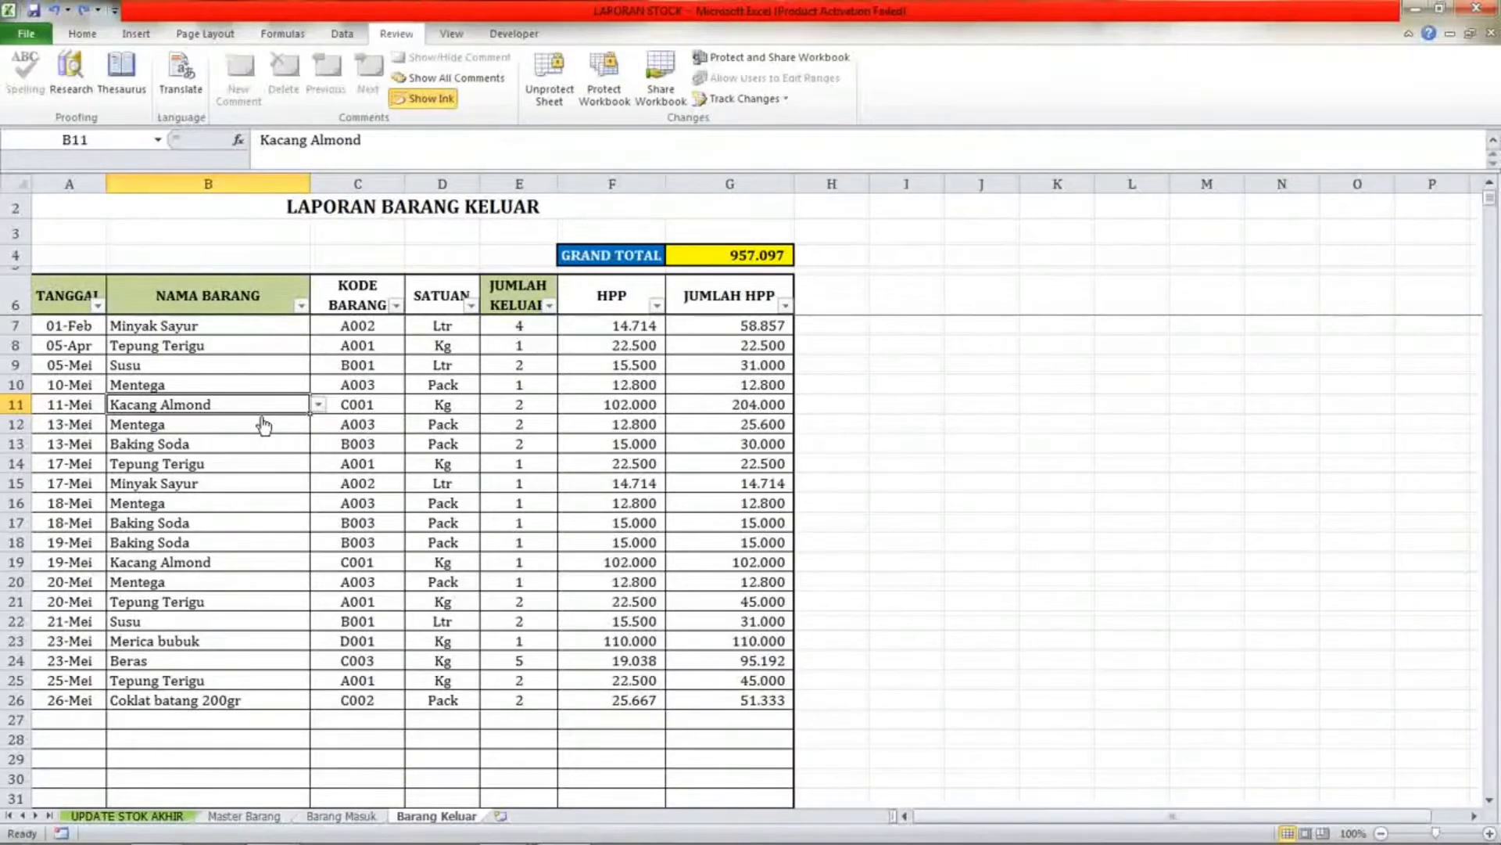
{"action": "left_click", "coordinate": [225, 342]}
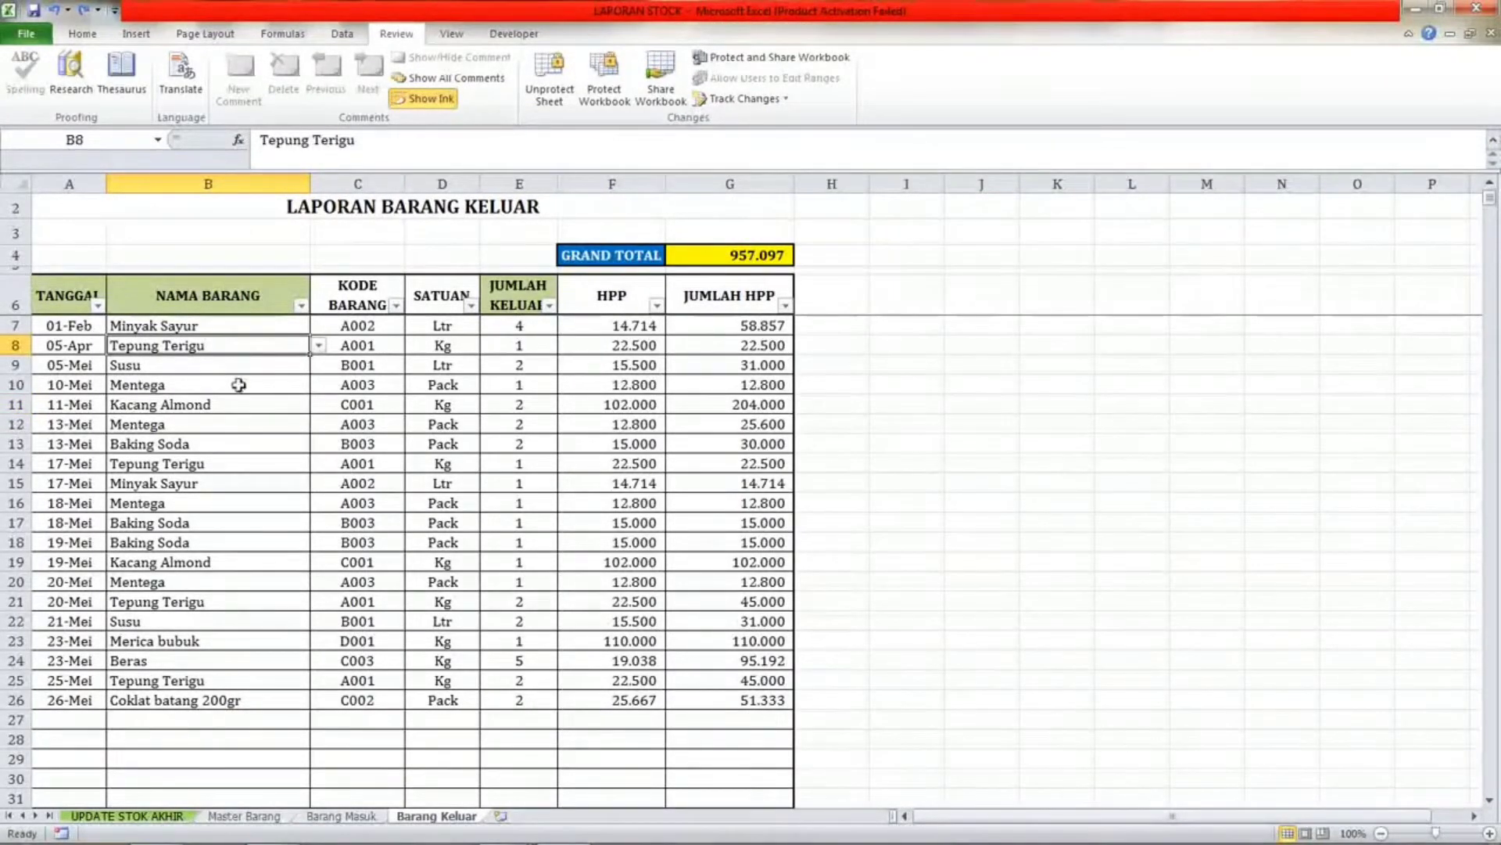
{"action": "left_click", "coordinate": [624, 349]}
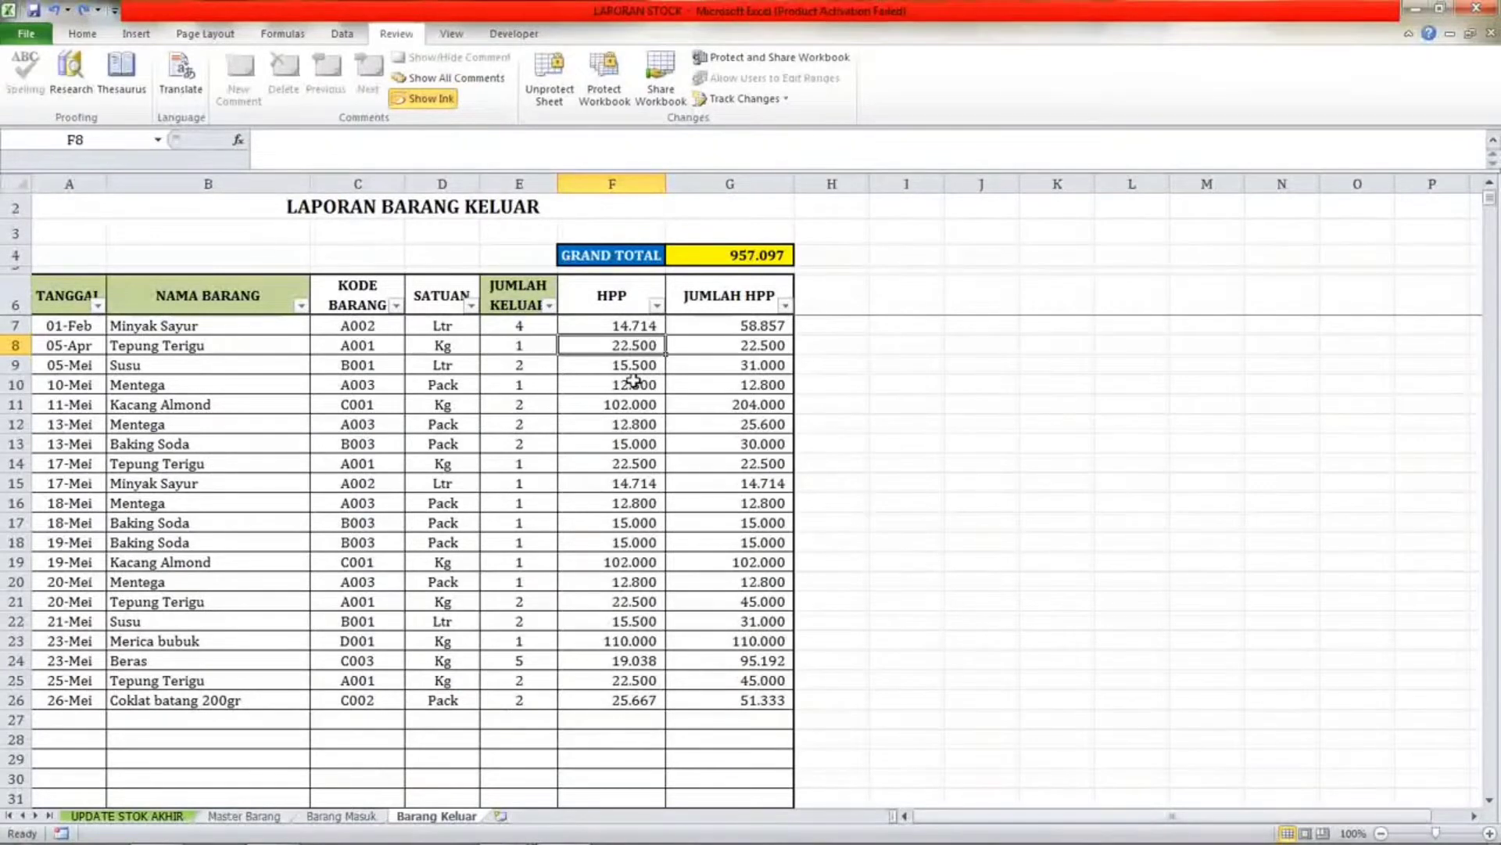
{"action": "left_click", "coordinate": [744, 368]}
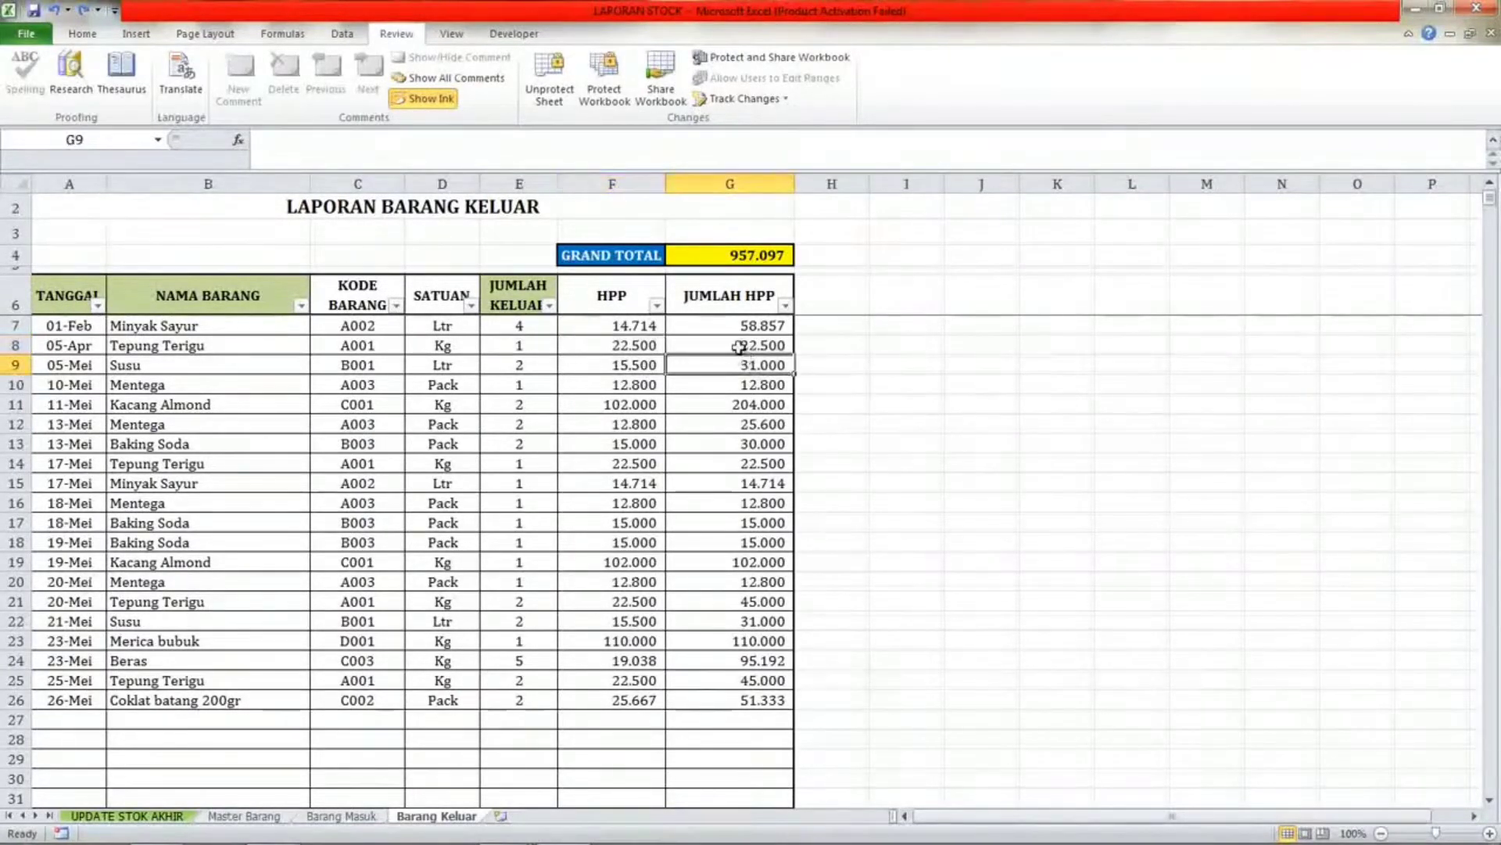
{"action": "left_click", "coordinate": [739, 346]}
{"action": "left_click", "coordinate": [640, 345]}
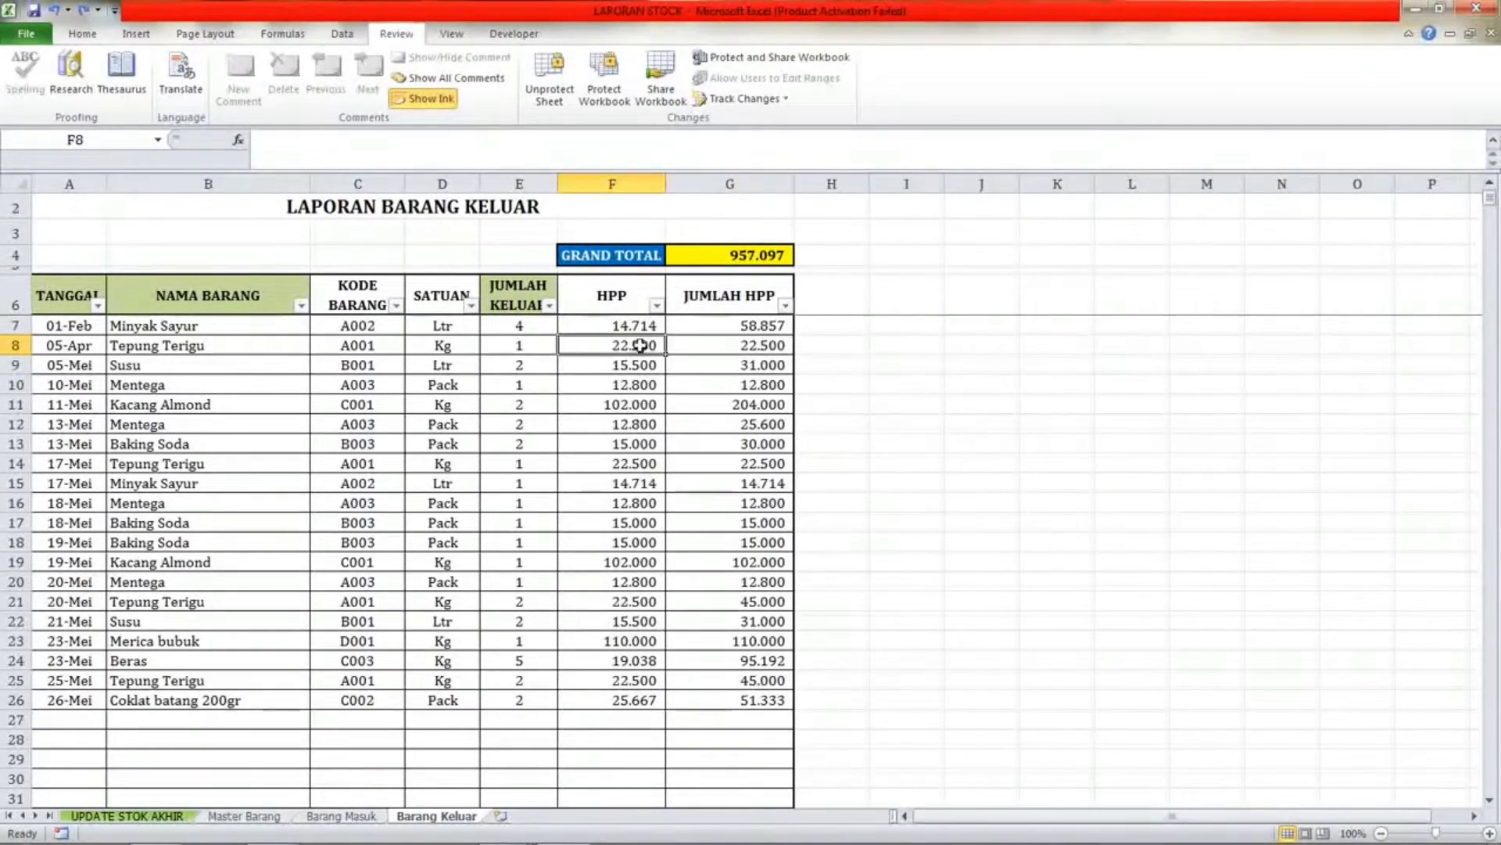
Inspect the JUMLAH HPP cells and the GRAND TOTAL formula on the Barang Keluar sheet.
{"action": "left_click", "coordinate": [511, 359]}
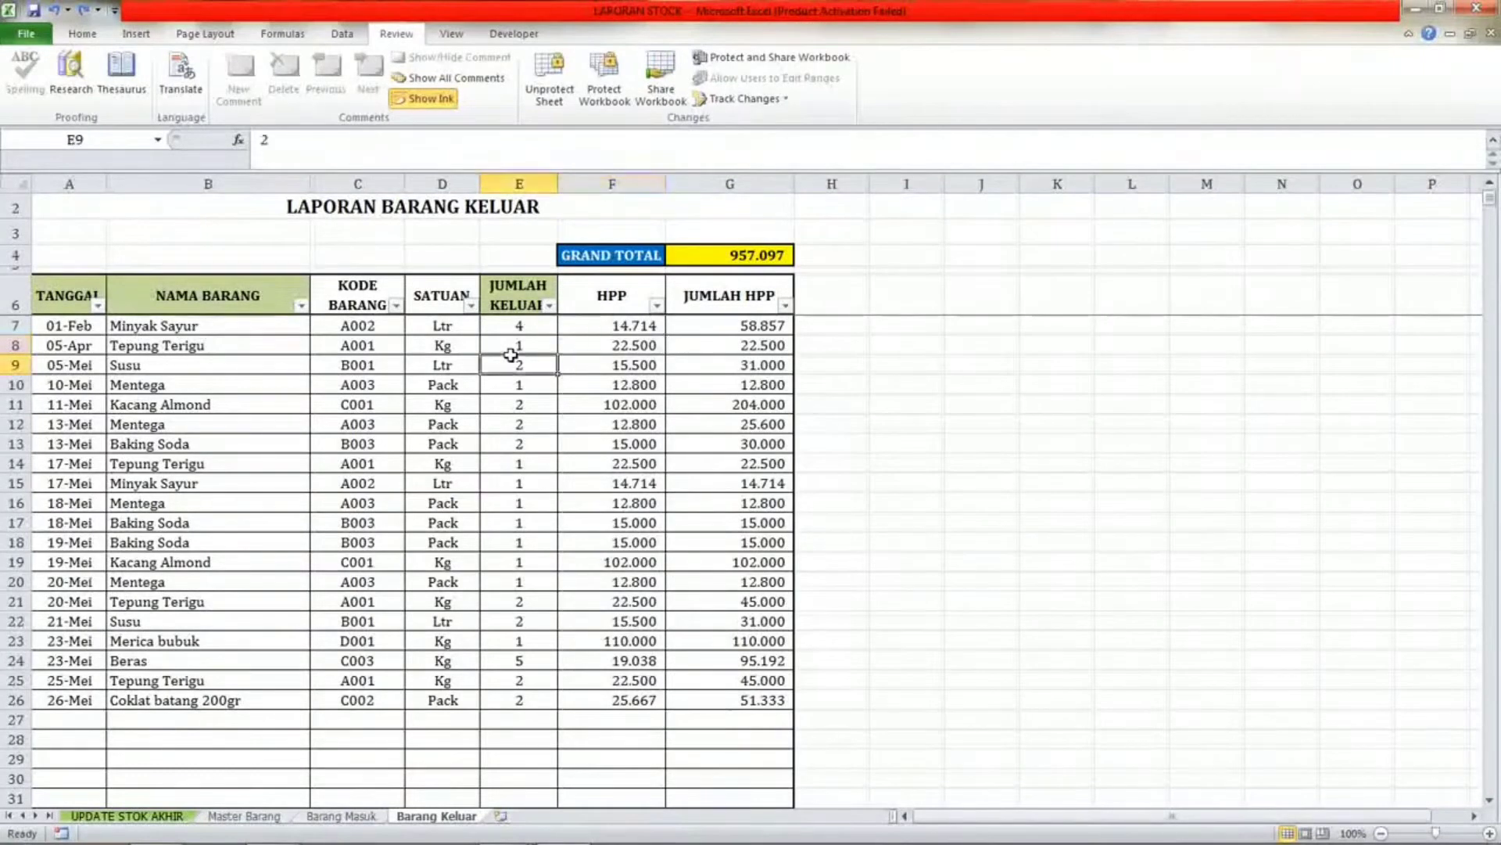
{"action": "left_click", "coordinate": [720, 343]}
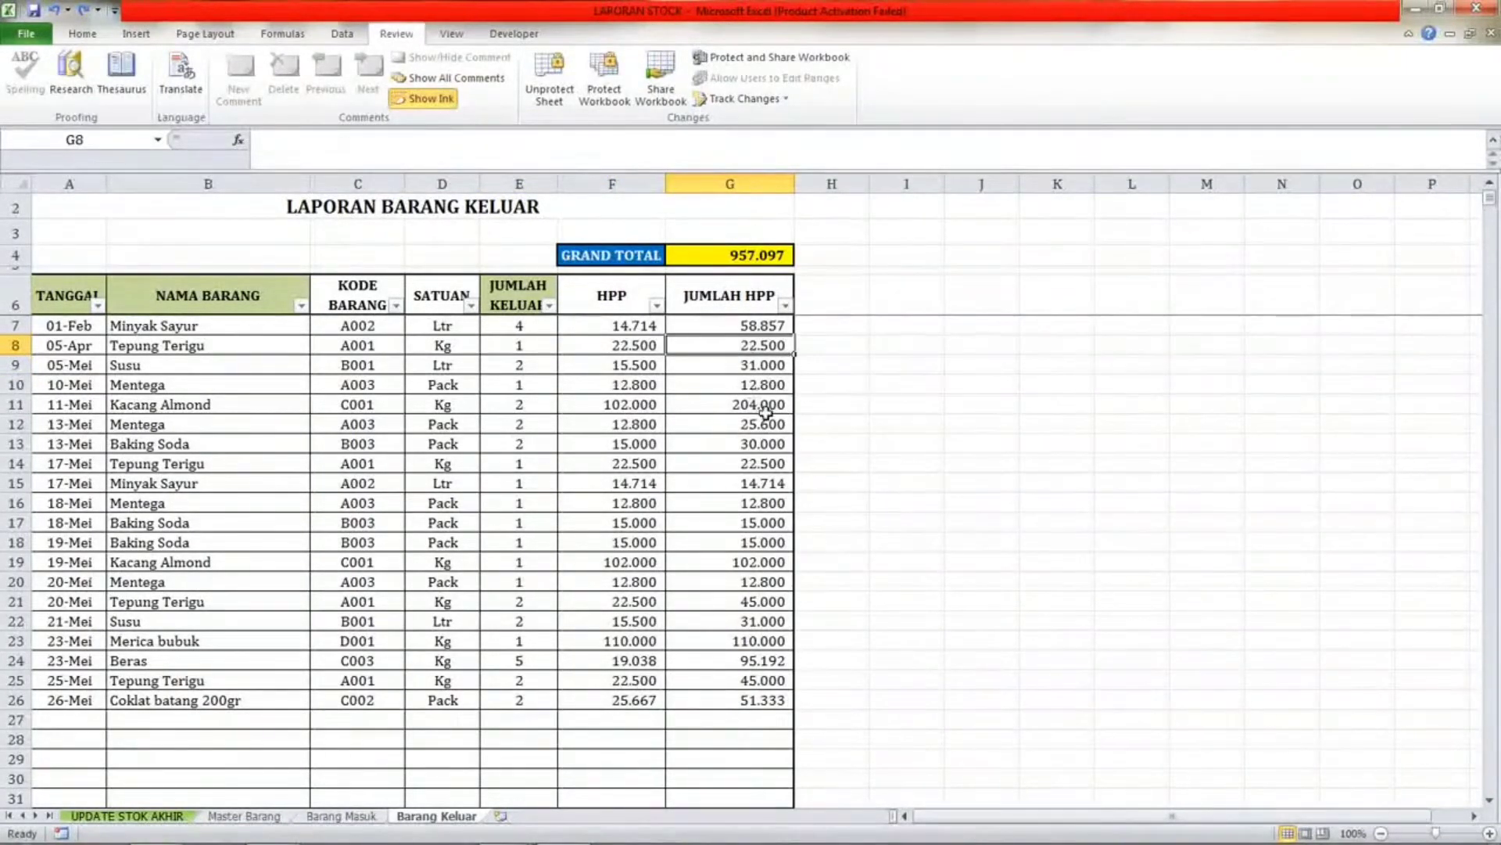
{"action": "left_click", "coordinate": [720, 254]}
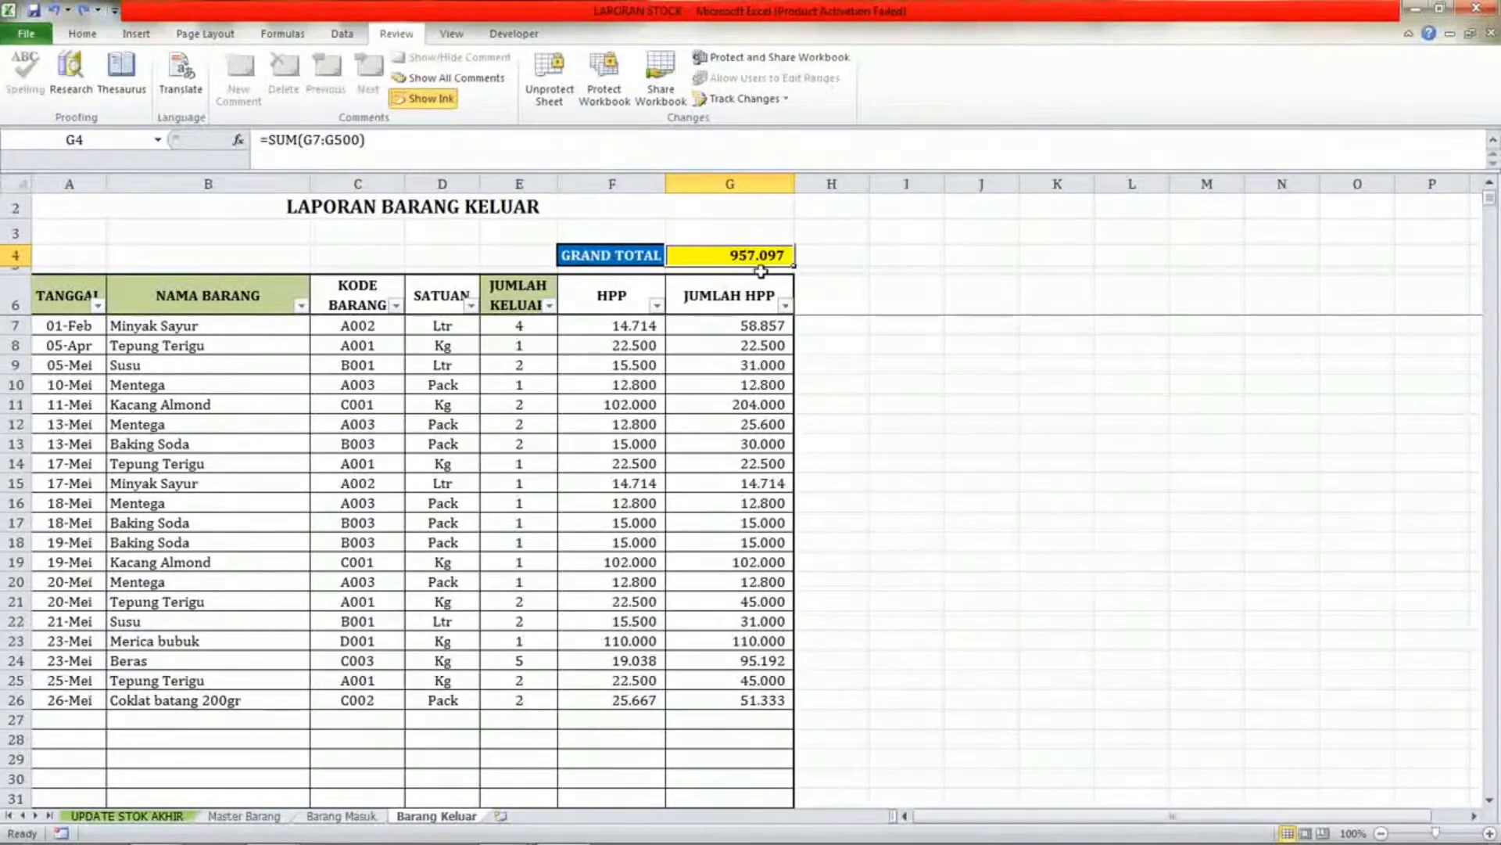
{"action": "left_click", "coordinate": [756, 379]}
{"action": "left_click", "coordinate": [723, 258]}
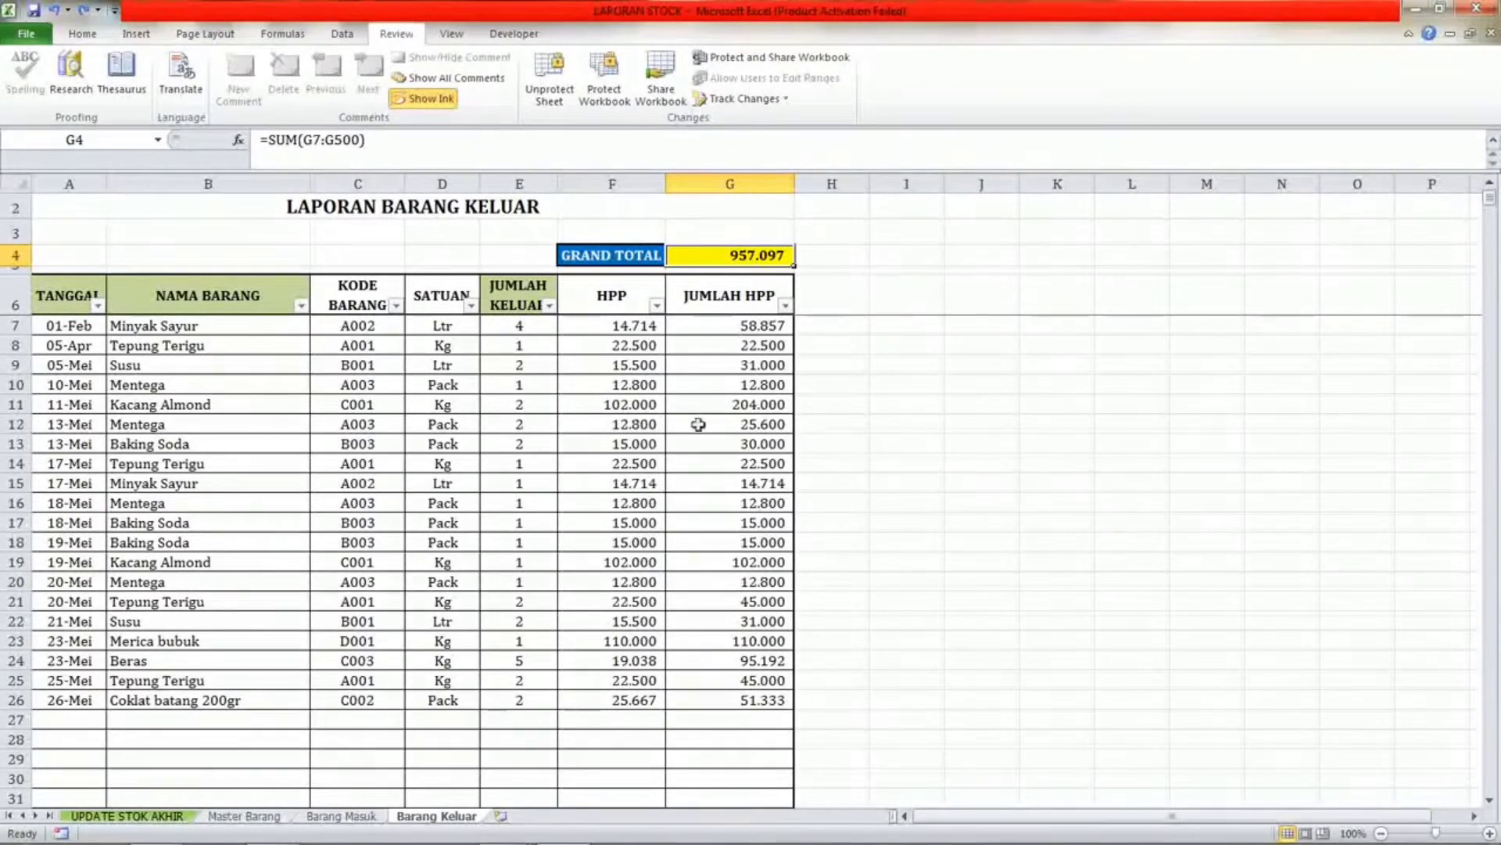
{"action": "left_click", "coordinate": [699, 361]}
{"action": "left_click", "coordinate": [739, 320]}
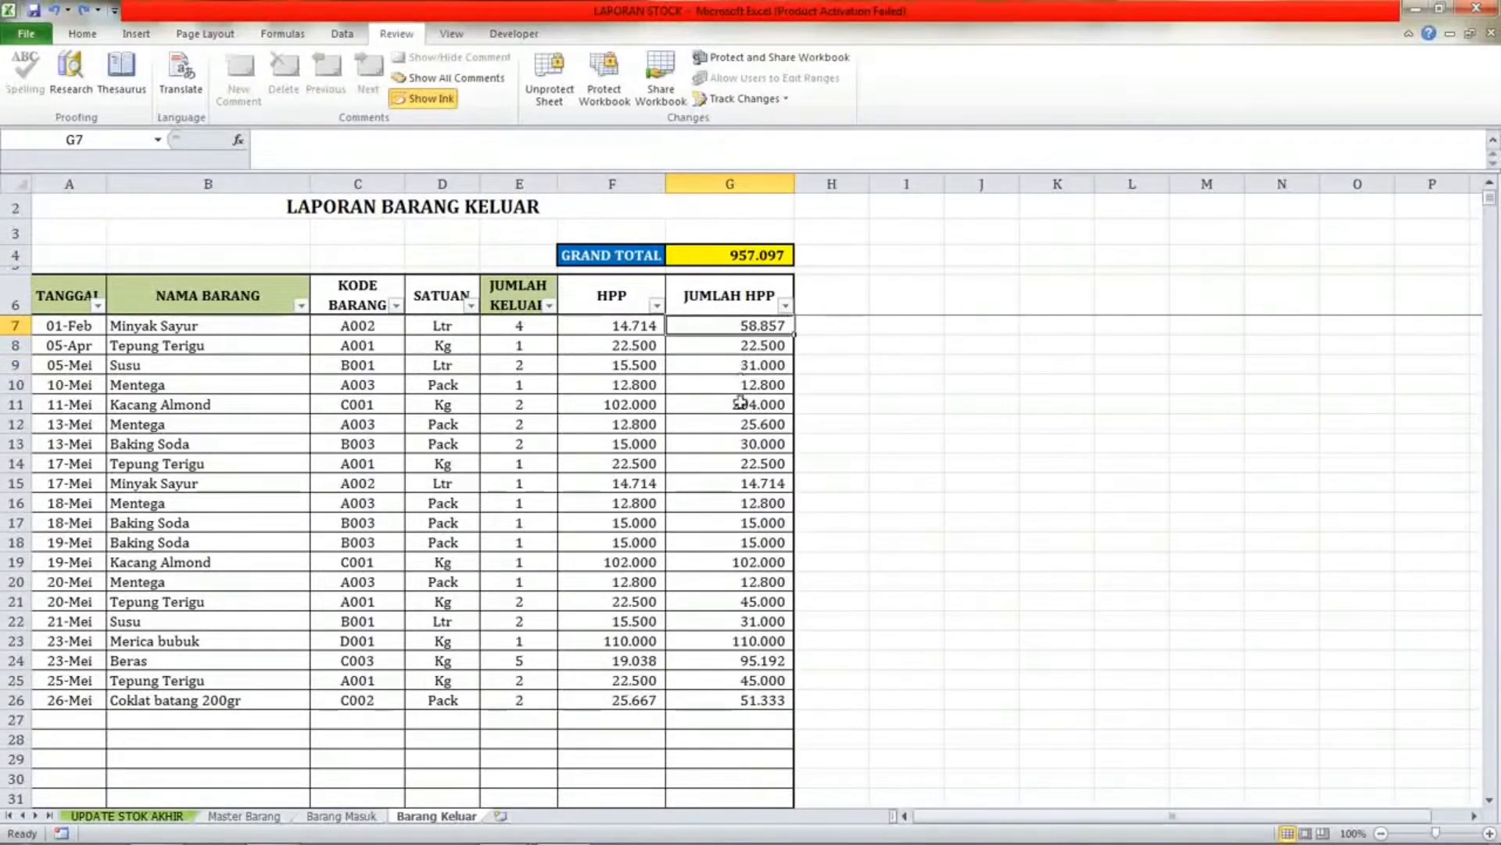
{"action": "left_click", "coordinate": [693, 258]}
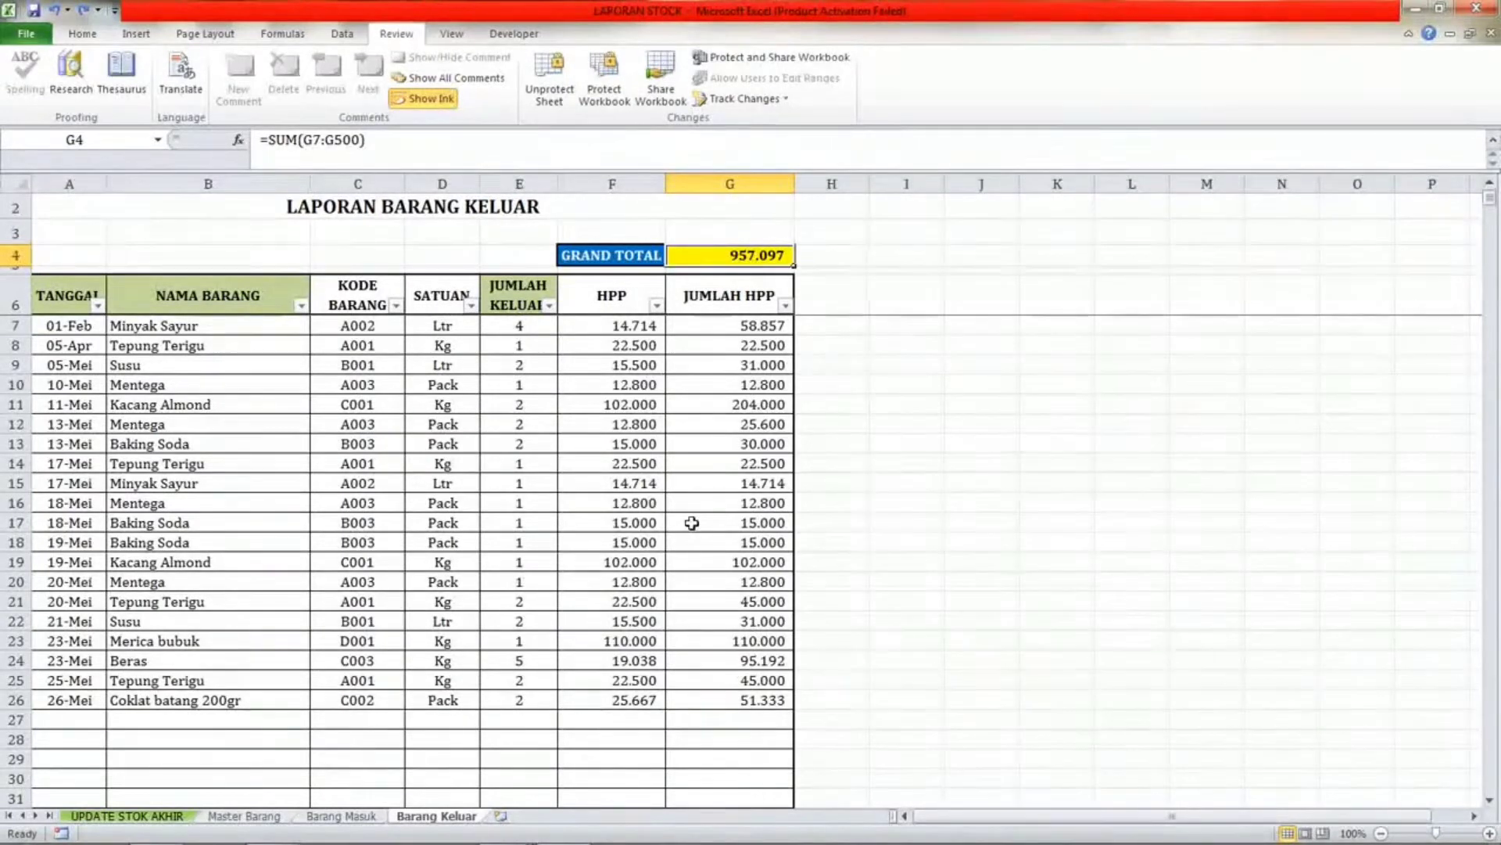
{"action": "left_click", "coordinate": [705, 472]}
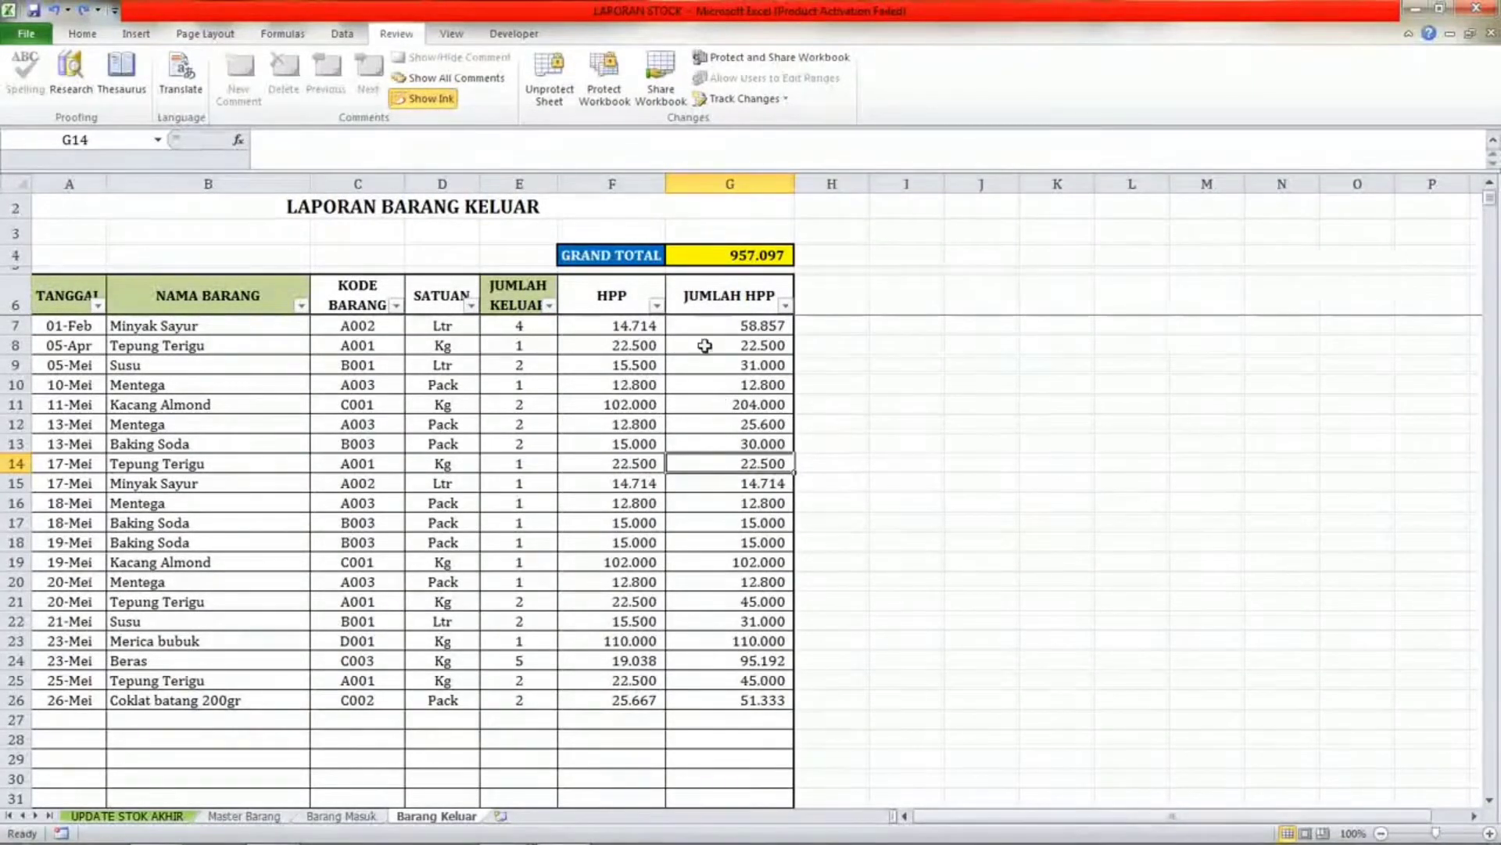
{"action": "left_click", "coordinate": [709, 382]}
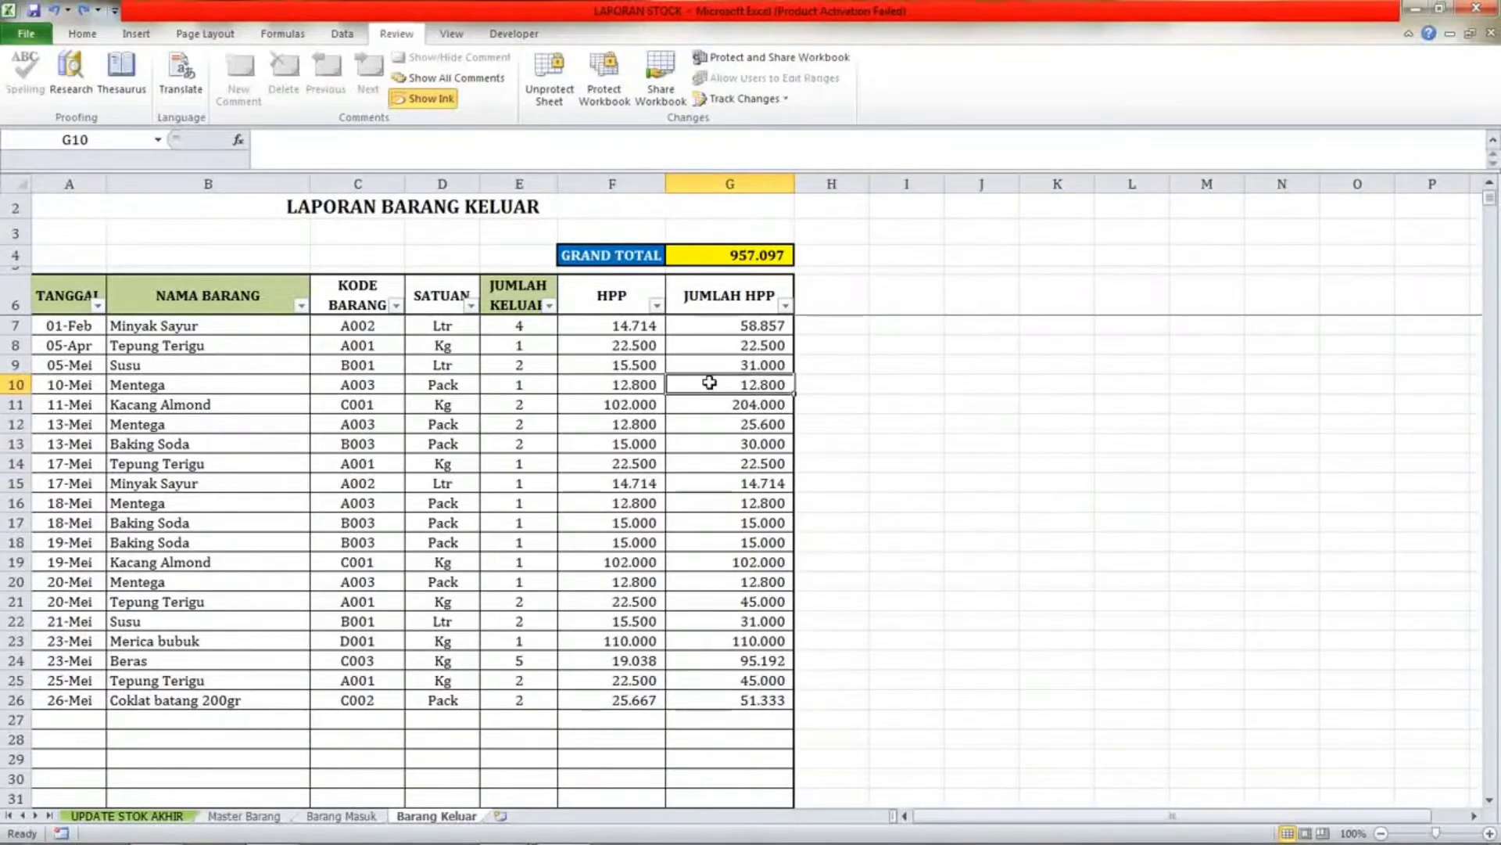
{"action": "left_click", "coordinate": [723, 256]}
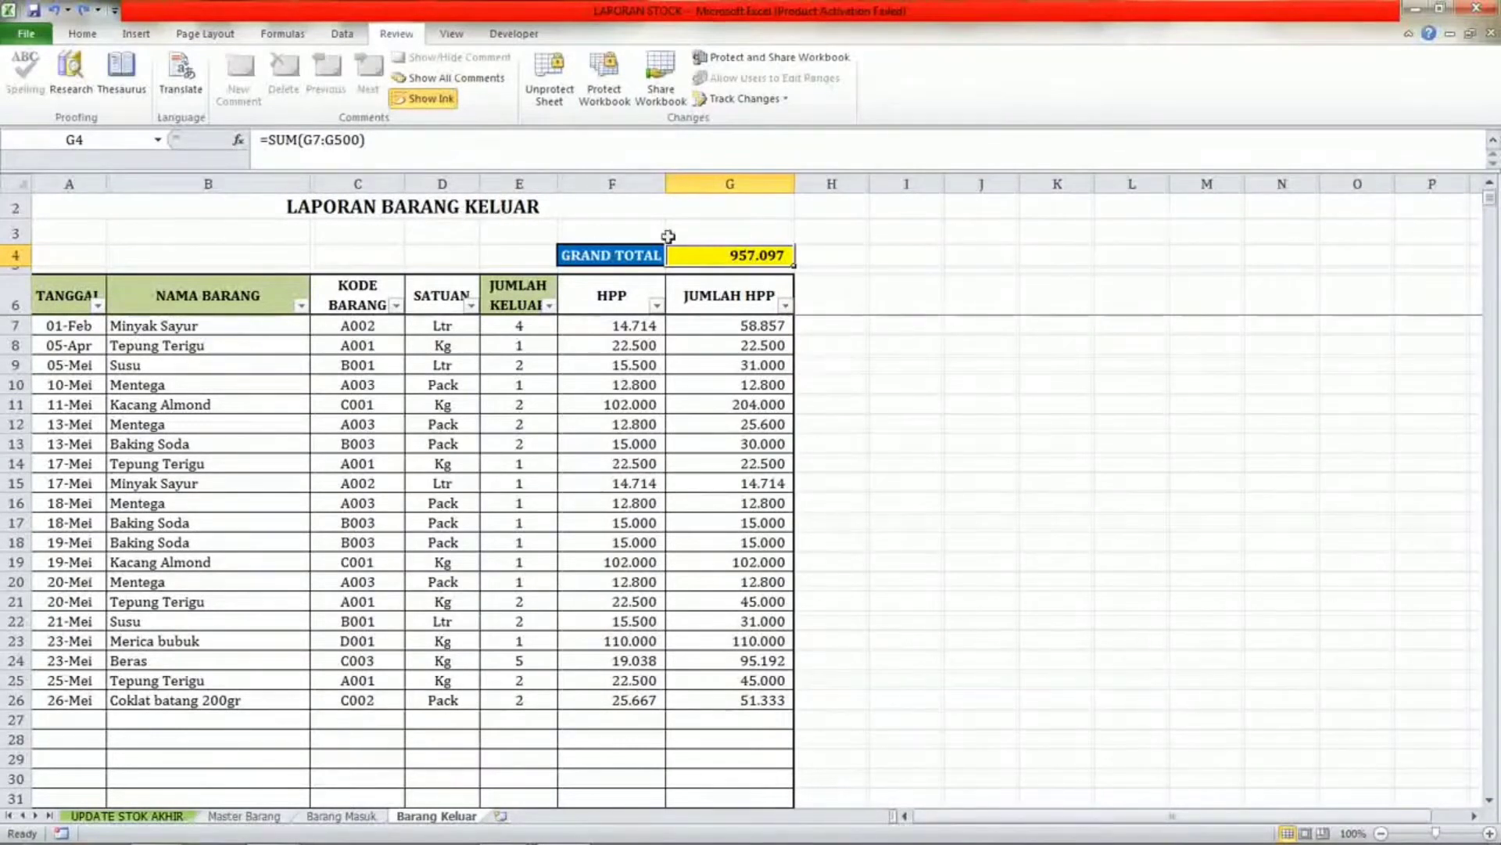
{"action": "left_click", "coordinate": [855, 405]}
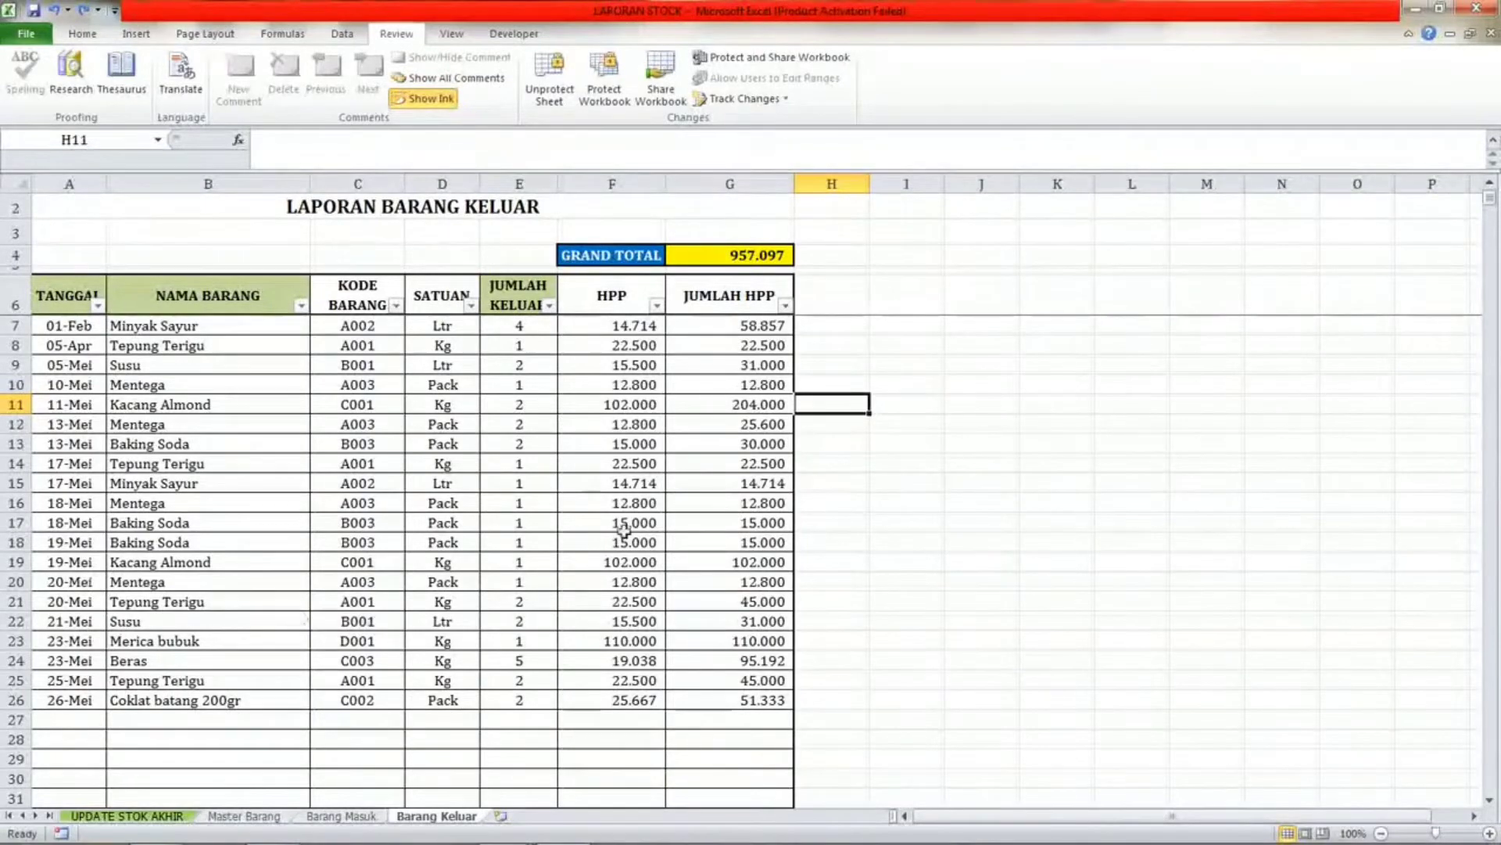
Inspect more item name cells on the Barang Keluar sheet.
{"action": "left_click", "coordinate": [137, 602]}
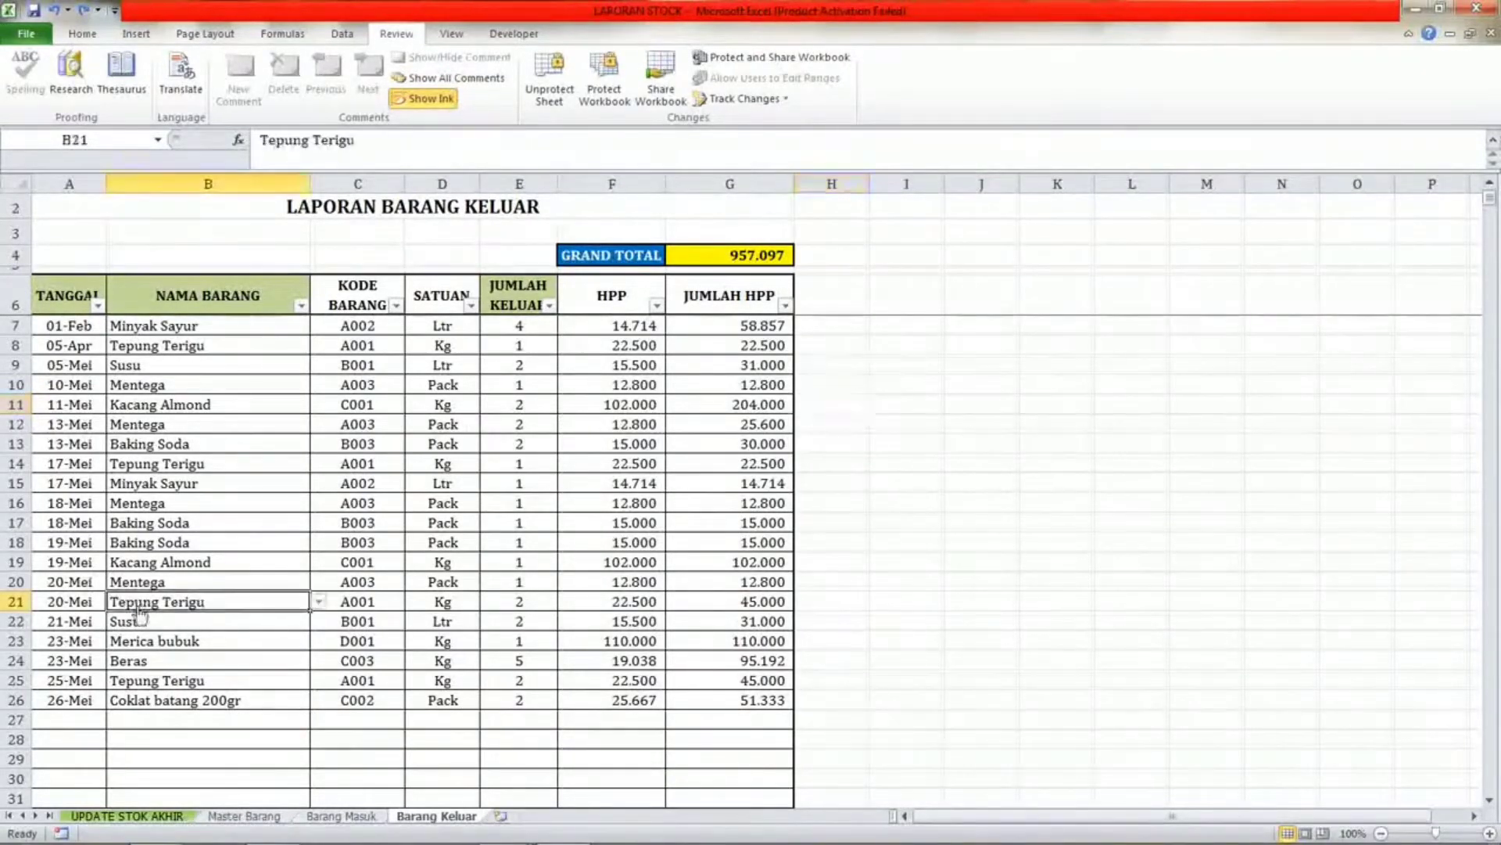
{"action": "left_click", "coordinate": [70, 621]}
{"action": "left_click", "coordinate": [156, 661]}
Try to edit the STOK AWAL column on the protected UPDATE STOK AKHIR sheet, dismissing the protection message.
{"action": "left_click", "coordinate": [136, 818]}
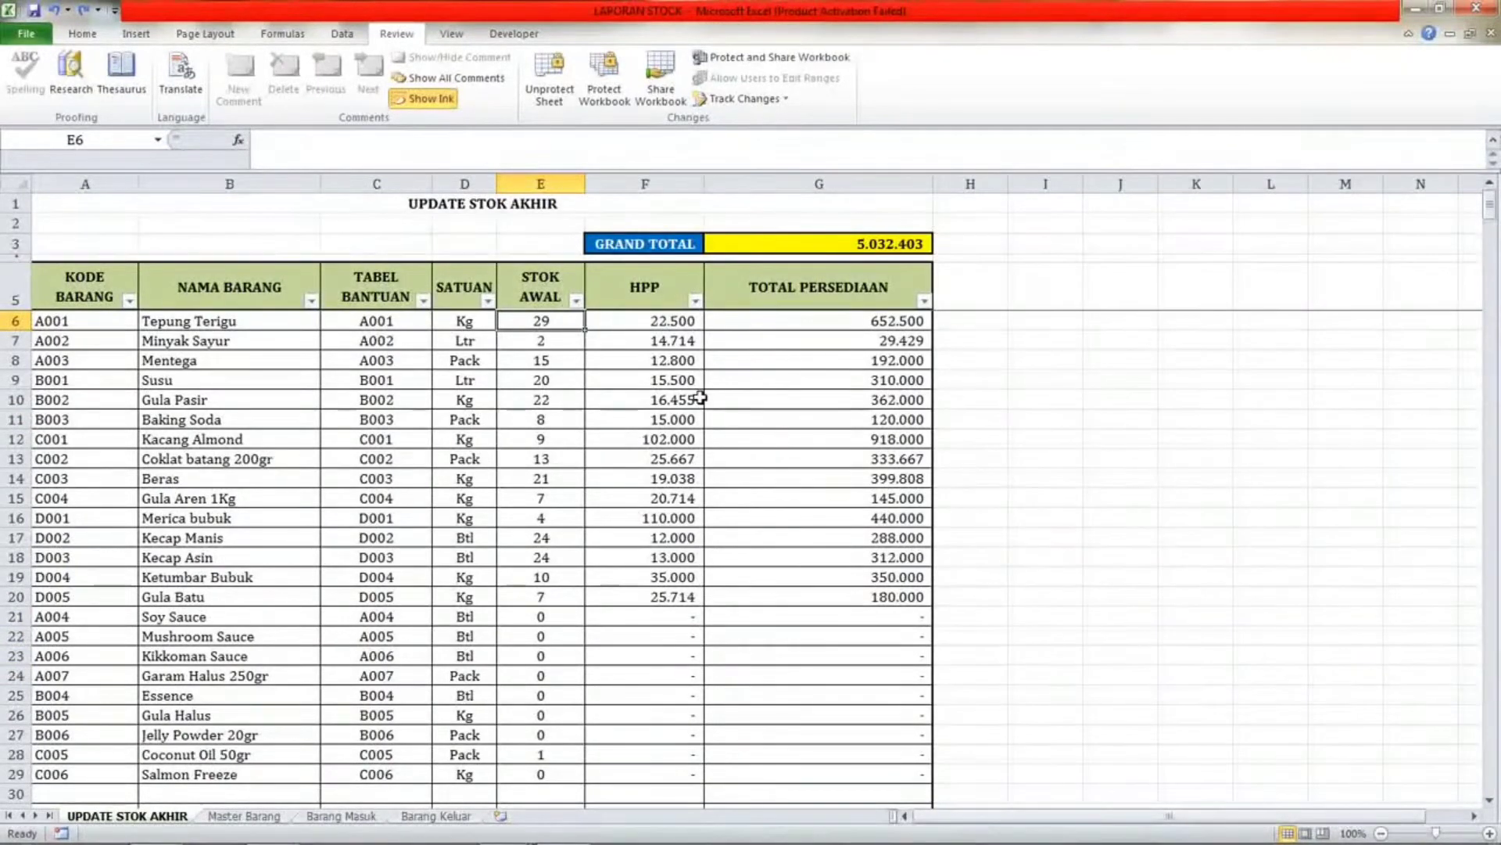
{"action": "left_click", "coordinate": [874, 361]}
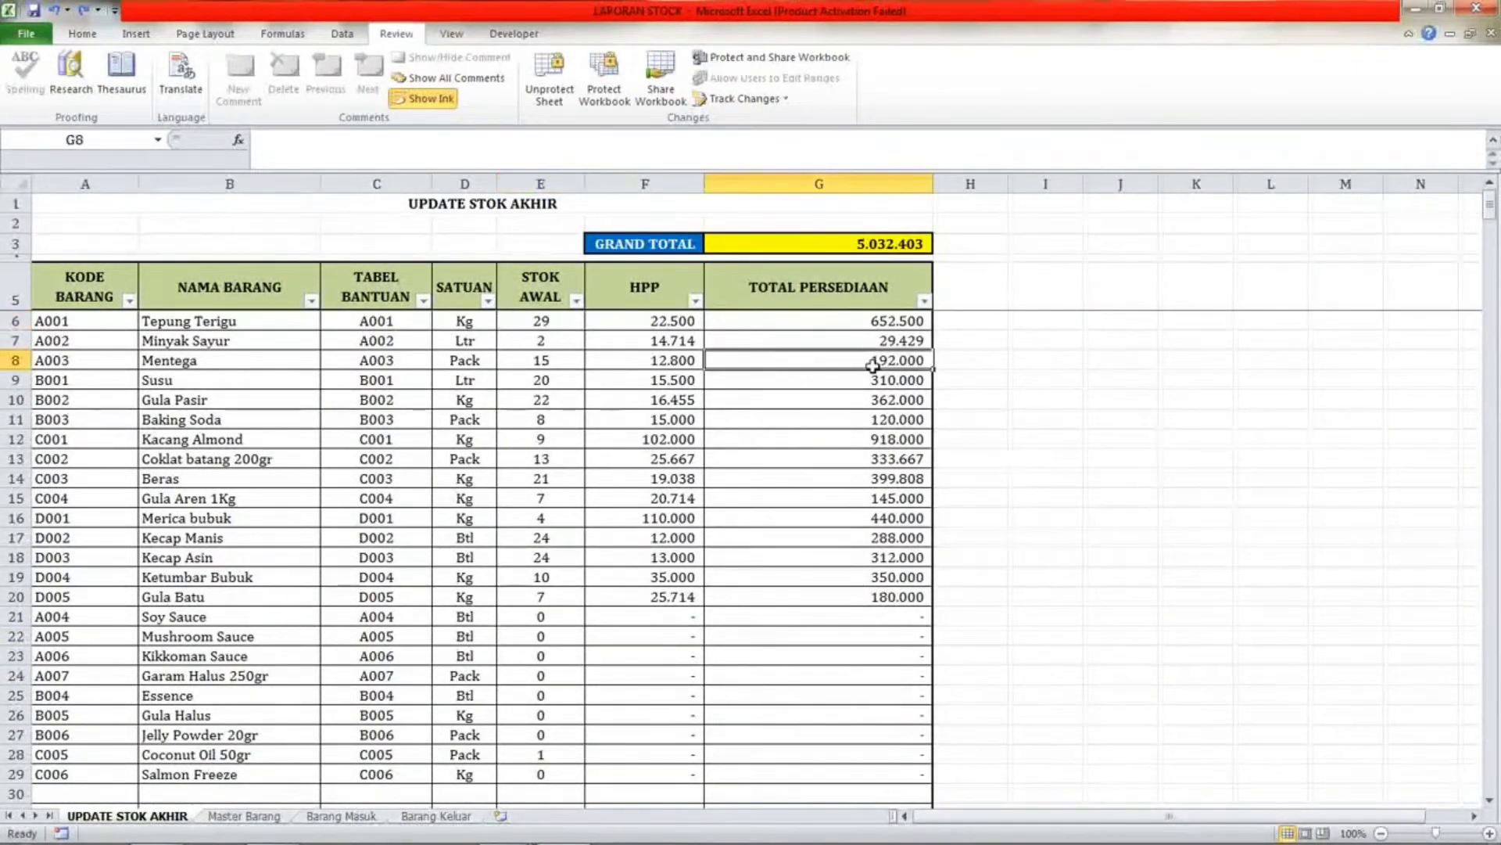
{"action": "left_click", "coordinate": [186, 324]}
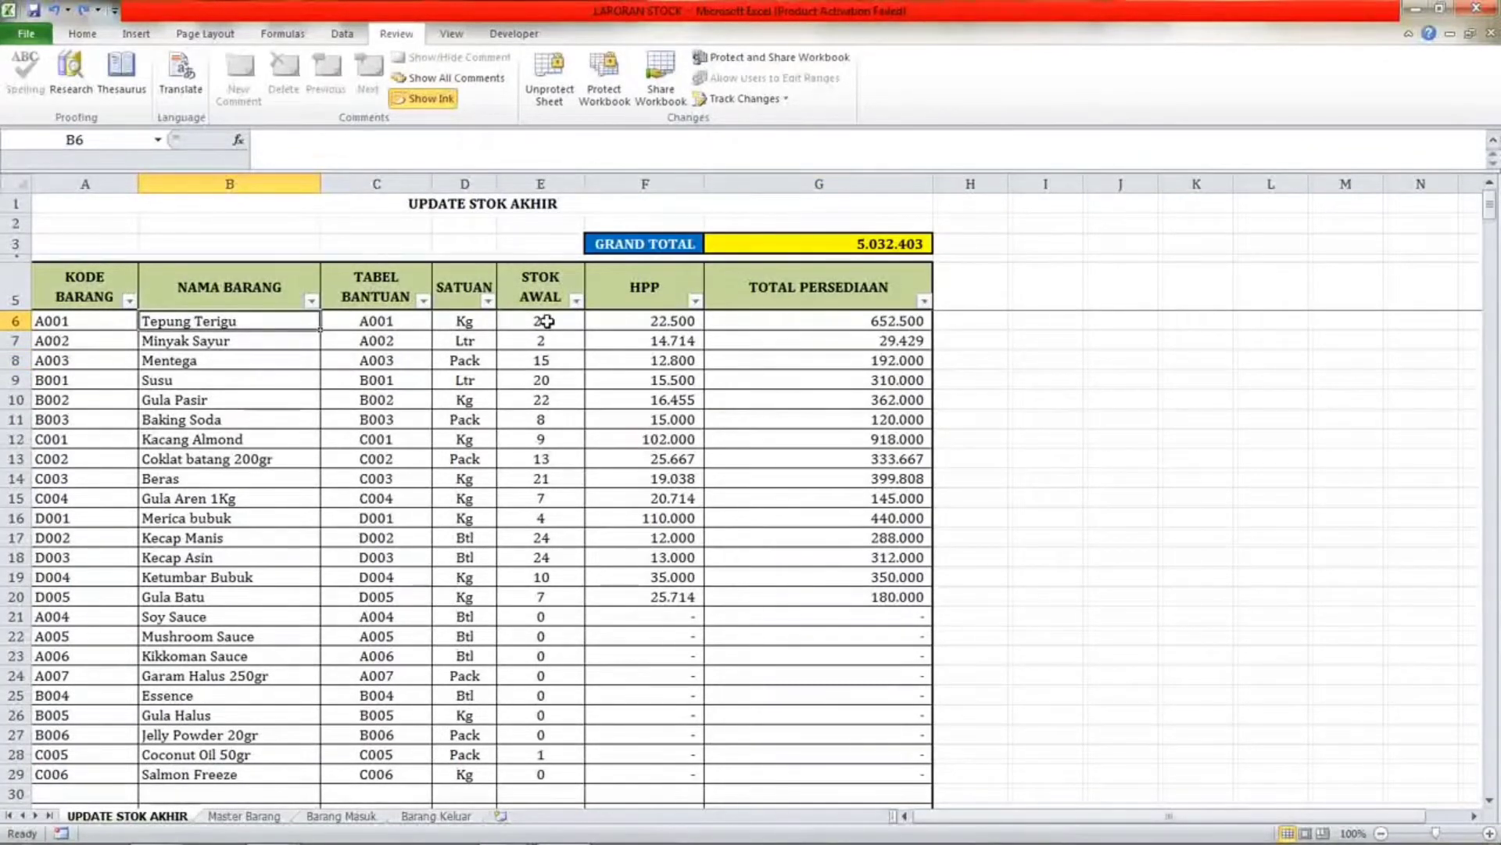
{"action": "left_click", "coordinate": [574, 320]}
{"action": "left_click", "coordinate": [548, 293]}
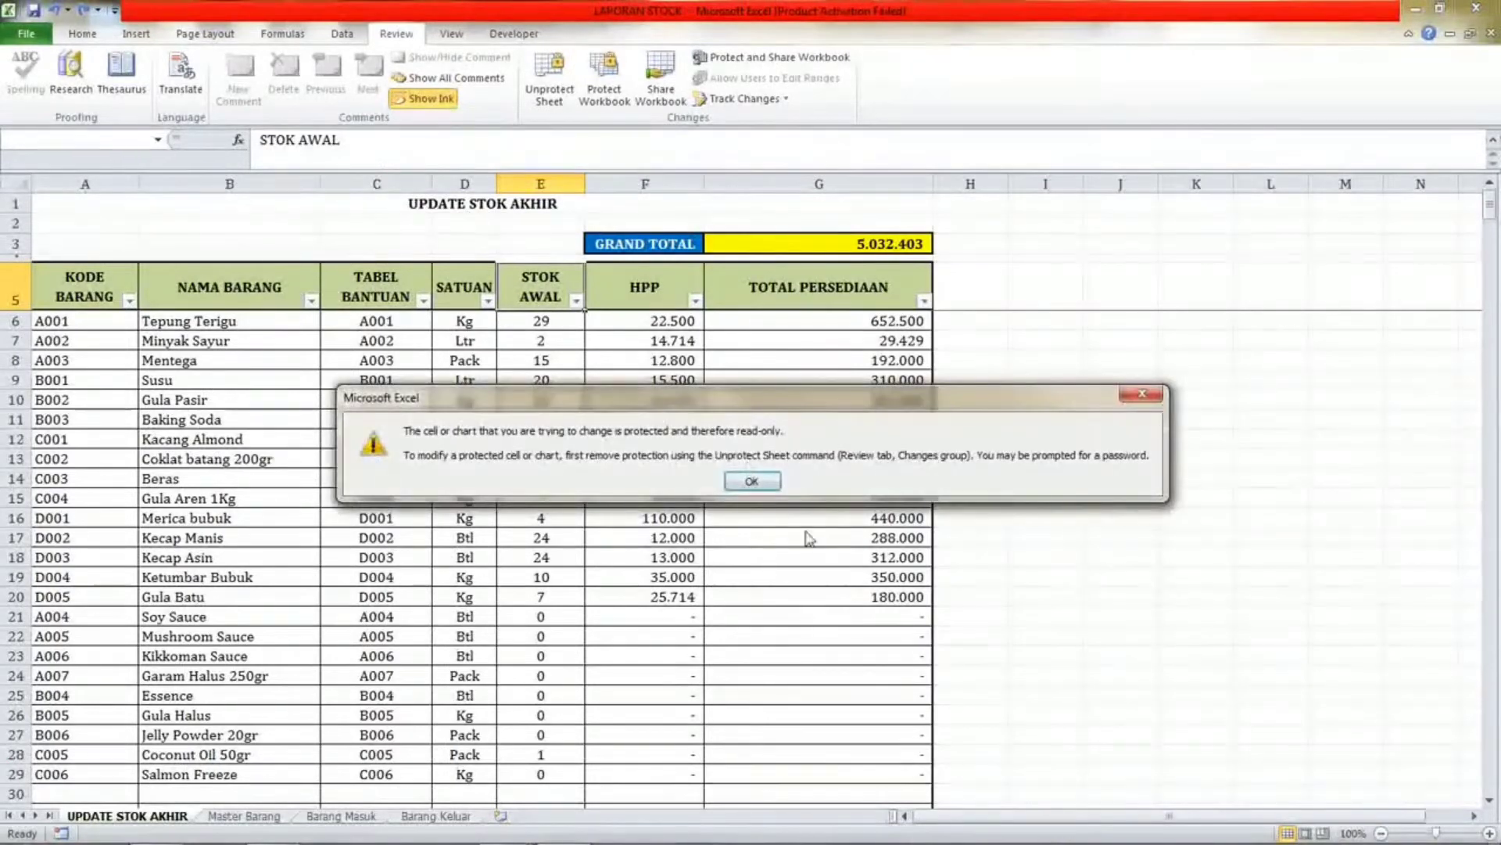
{"action": "left_click", "coordinate": [751, 481]}
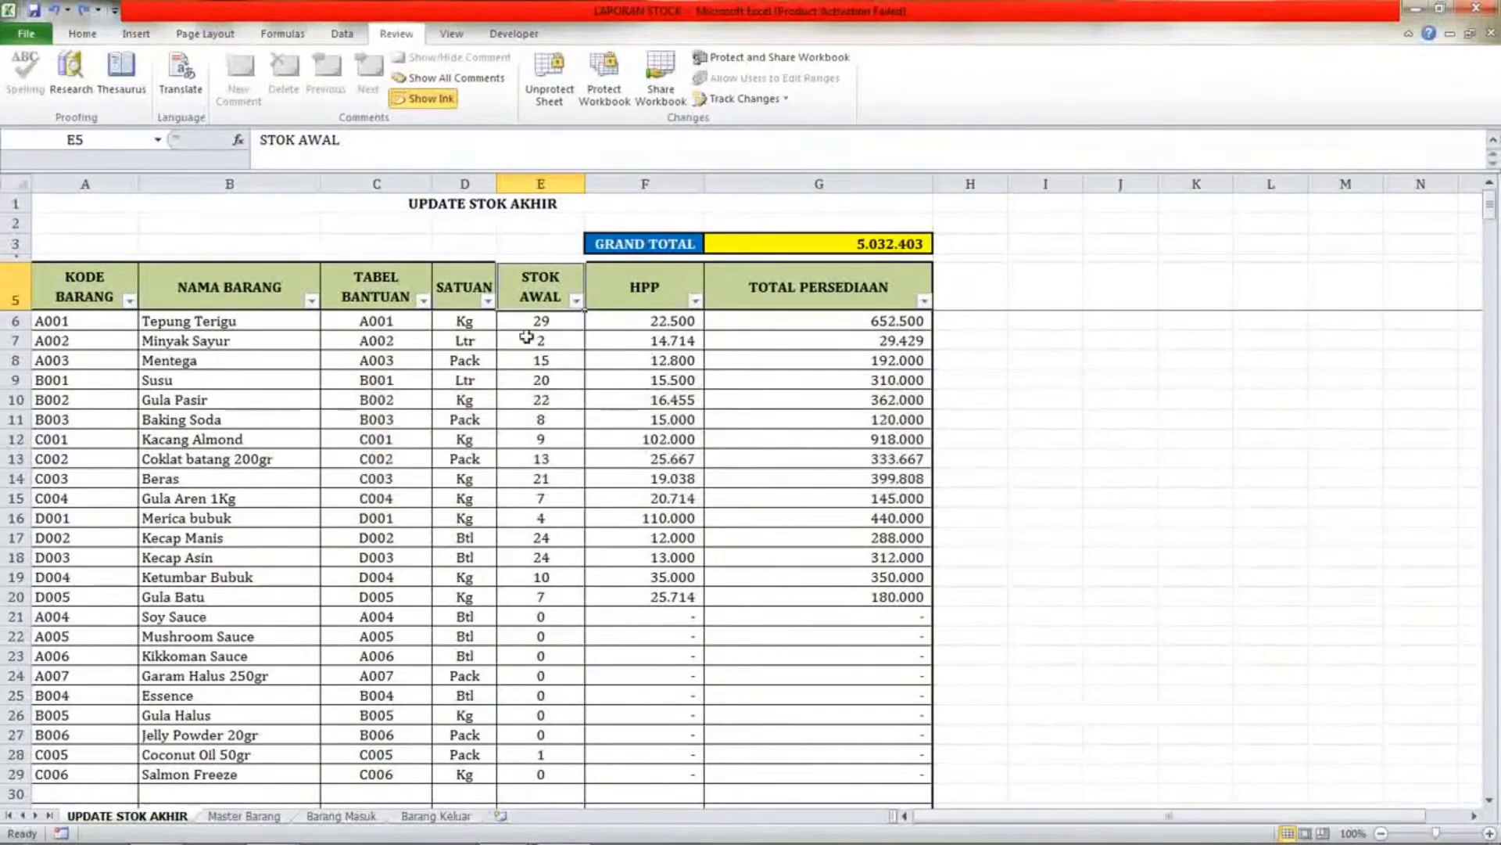
{"action": "left_click", "coordinate": [538, 325]}
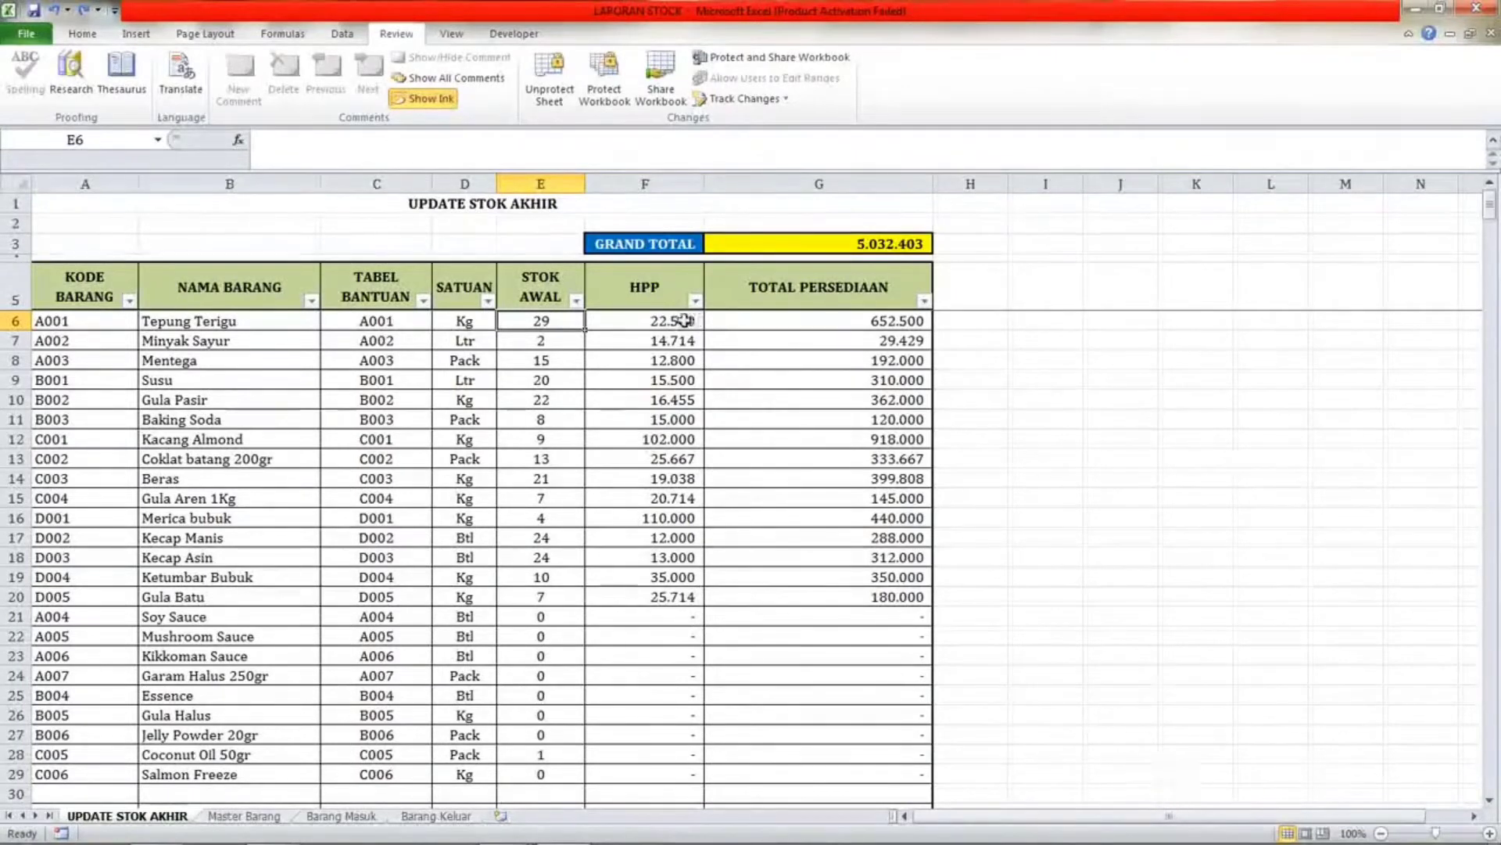
Inspect the HPP and TOTAL PERSEDIAAN cells and the GRAND TOTAL formula on UPDATE STOK AKHIR.
{"action": "key", "text": "Right"}
{"action": "left_click", "coordinate": [826, 325]}
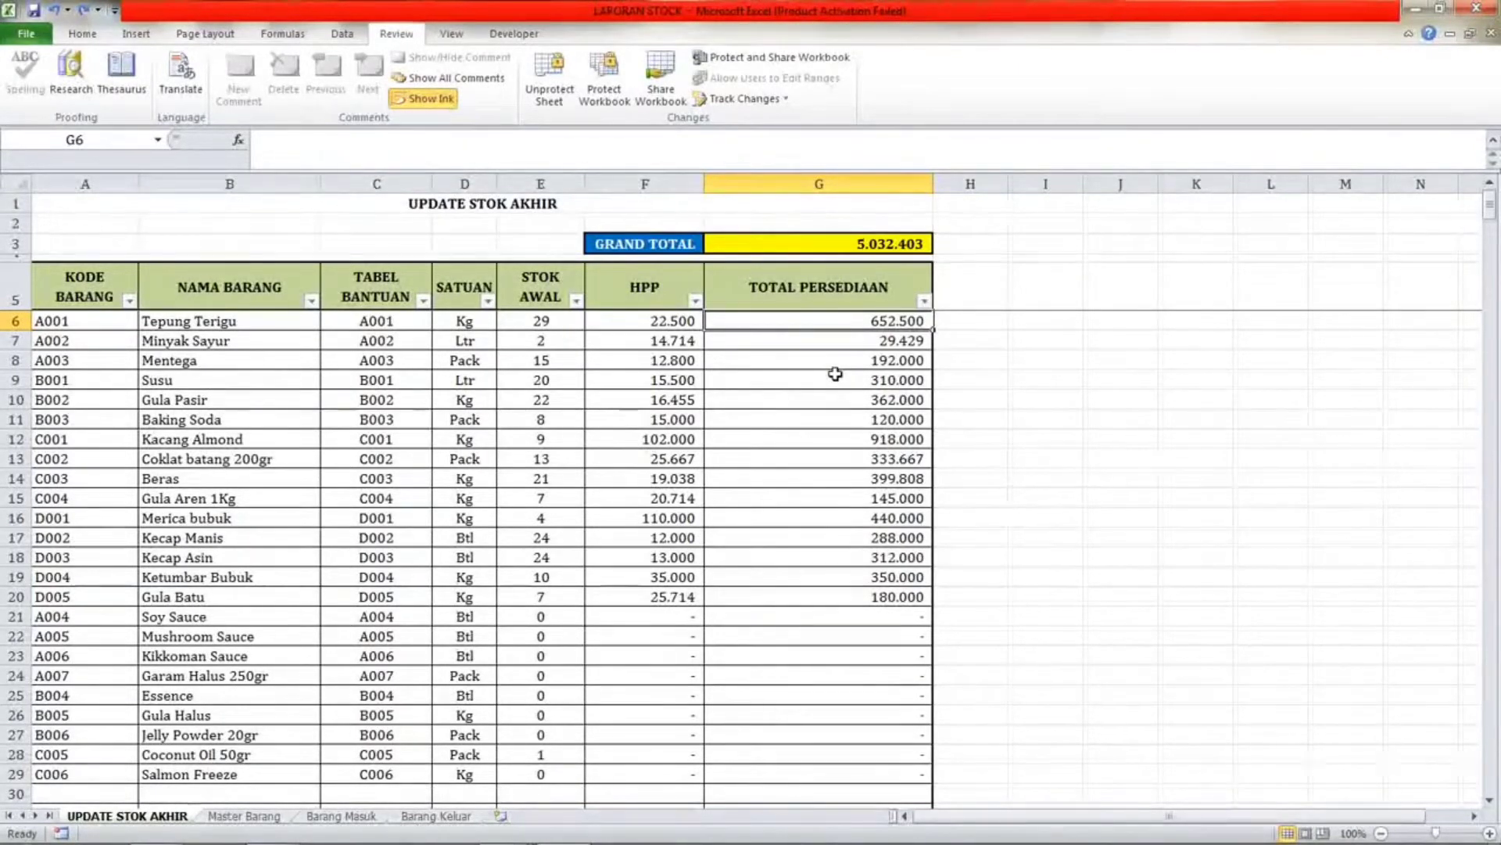
{"action": "left_click", "coordinate": [860, 237]}
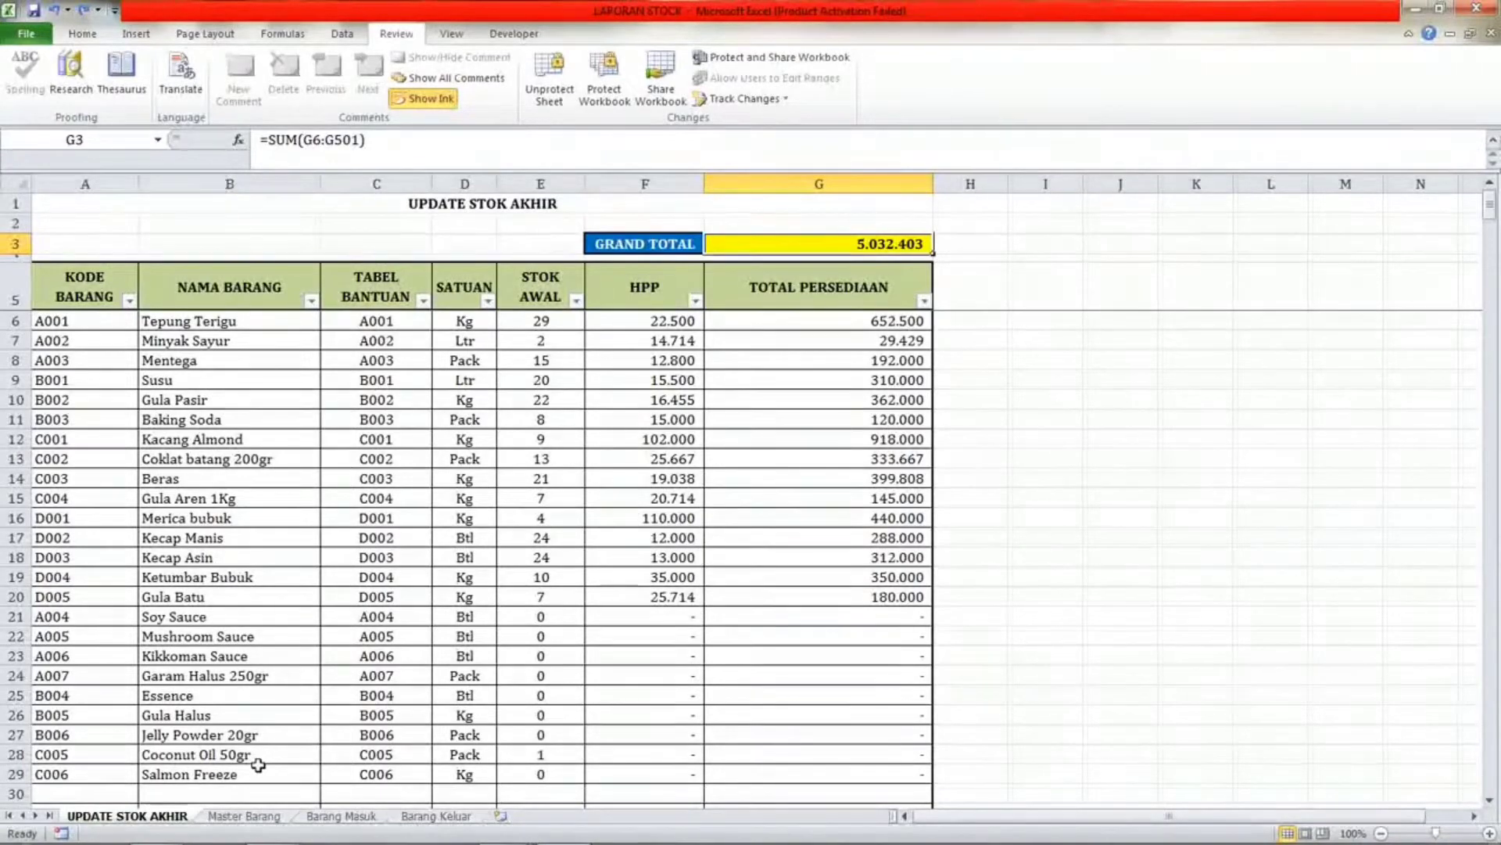
Browse through the workbook's sheets and scroll down the UPDATE STOK AKHIR item list.
{"action": "left_click", "coordinate": [244, 816]}
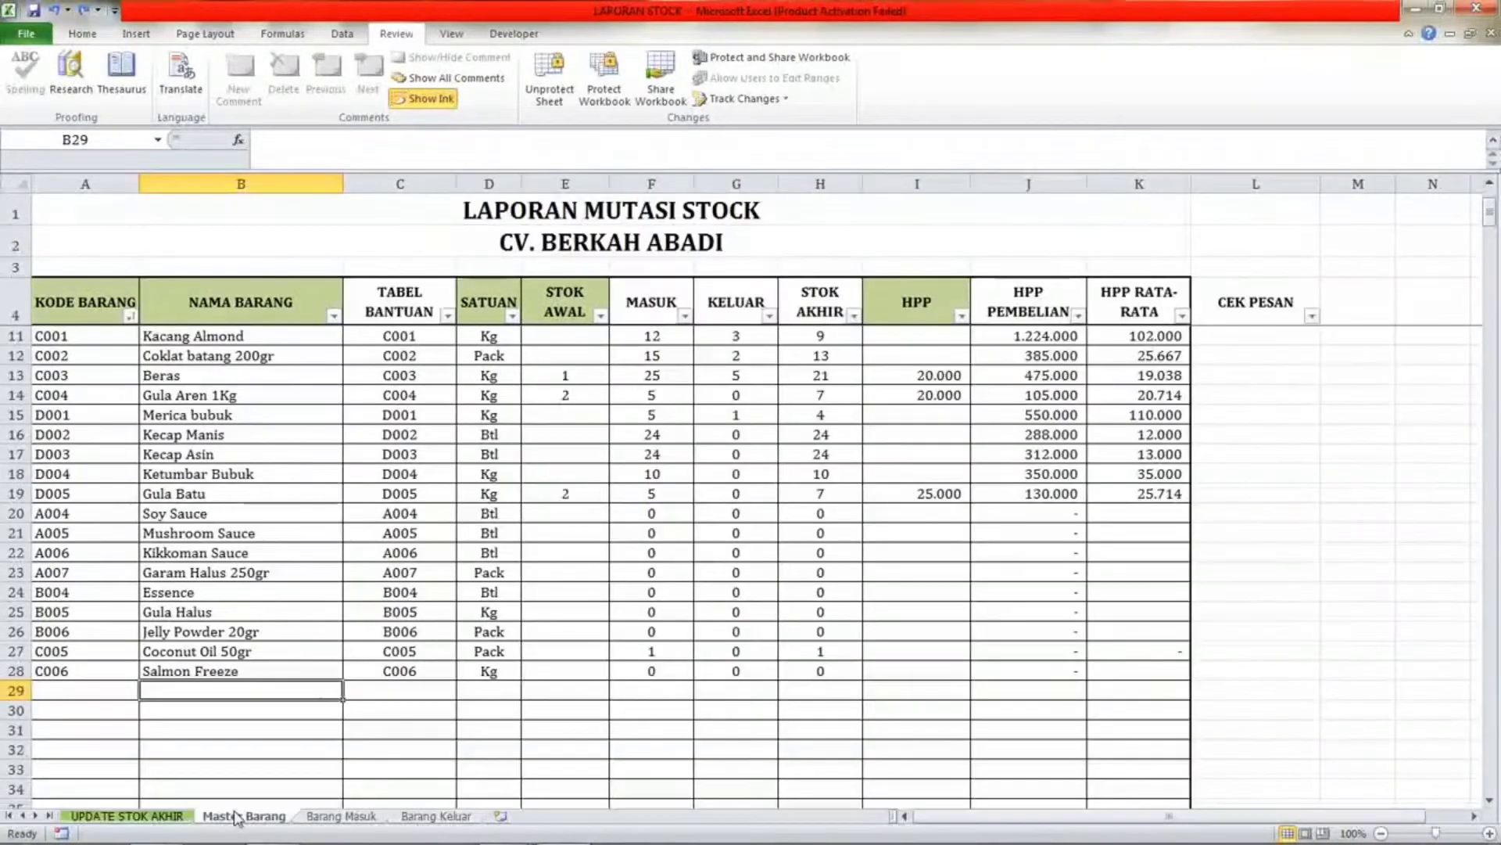
{"action": "left_click", "coordinate": [341, 816]}
{"action": "left_click", "coordinate": [436, 816]}
{"action": "left_click", "coordinate": [175, 813]}
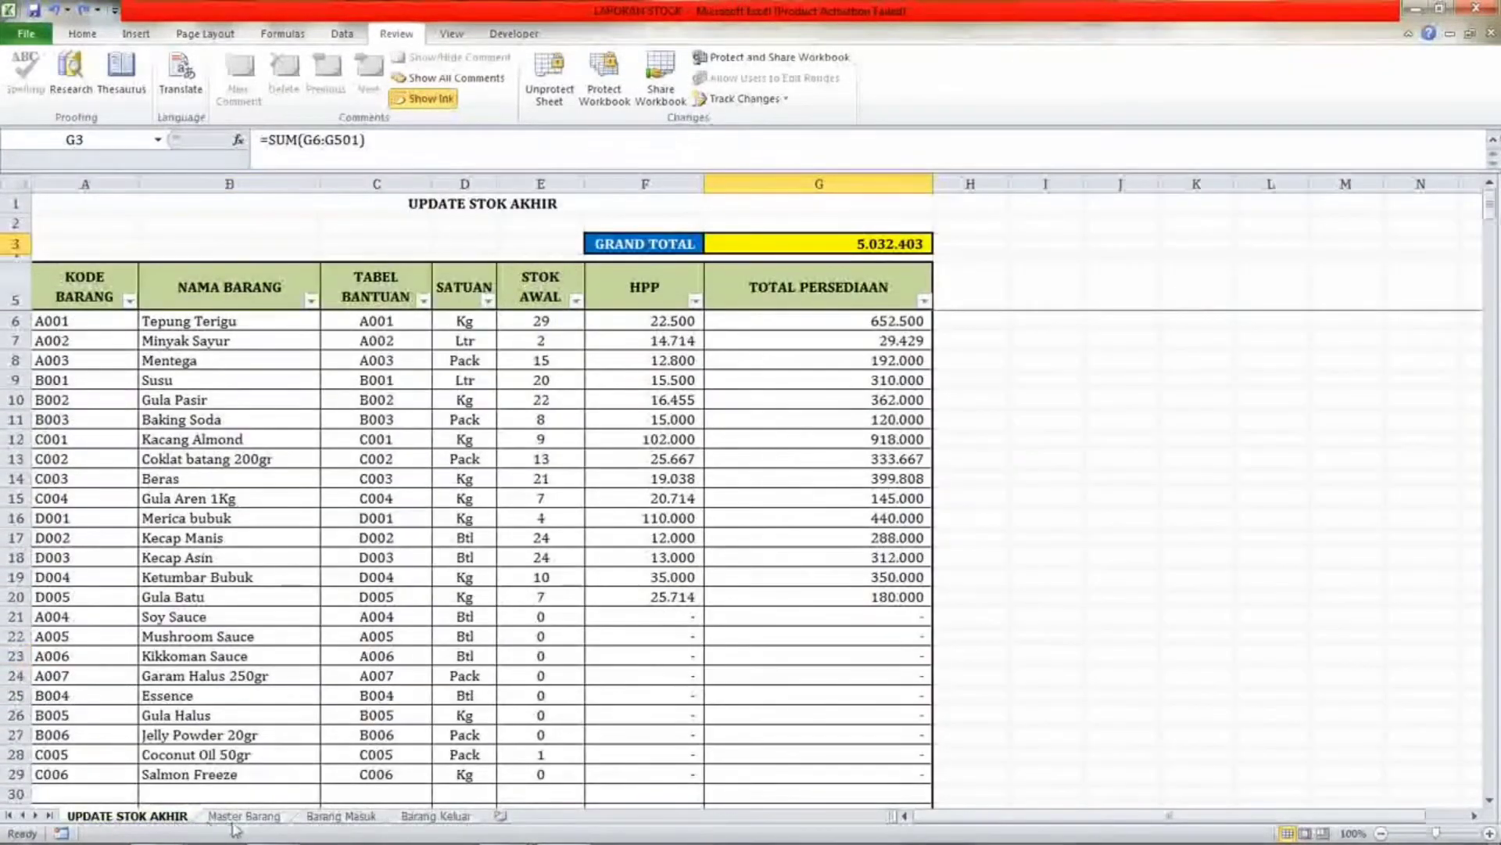
{"action": "left_click", "coordinate": [244, 816]}
{"action": "left_click", "coordinate": [341, 815]}
{"action": "left_click", "coordinate": [435, 815]}
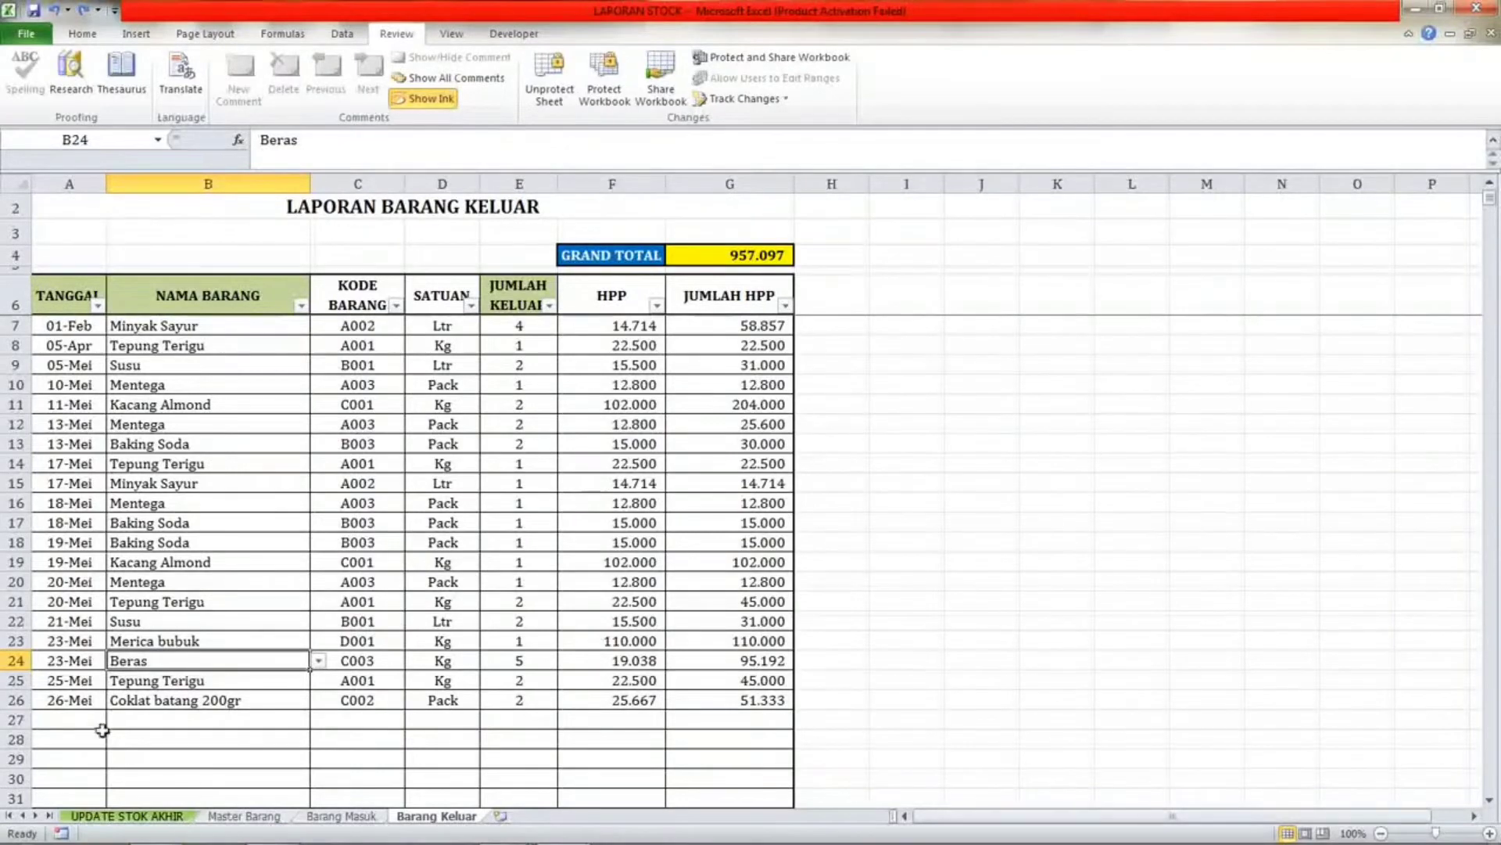
{"action": "left_click", "coordinate": [117, 816]}
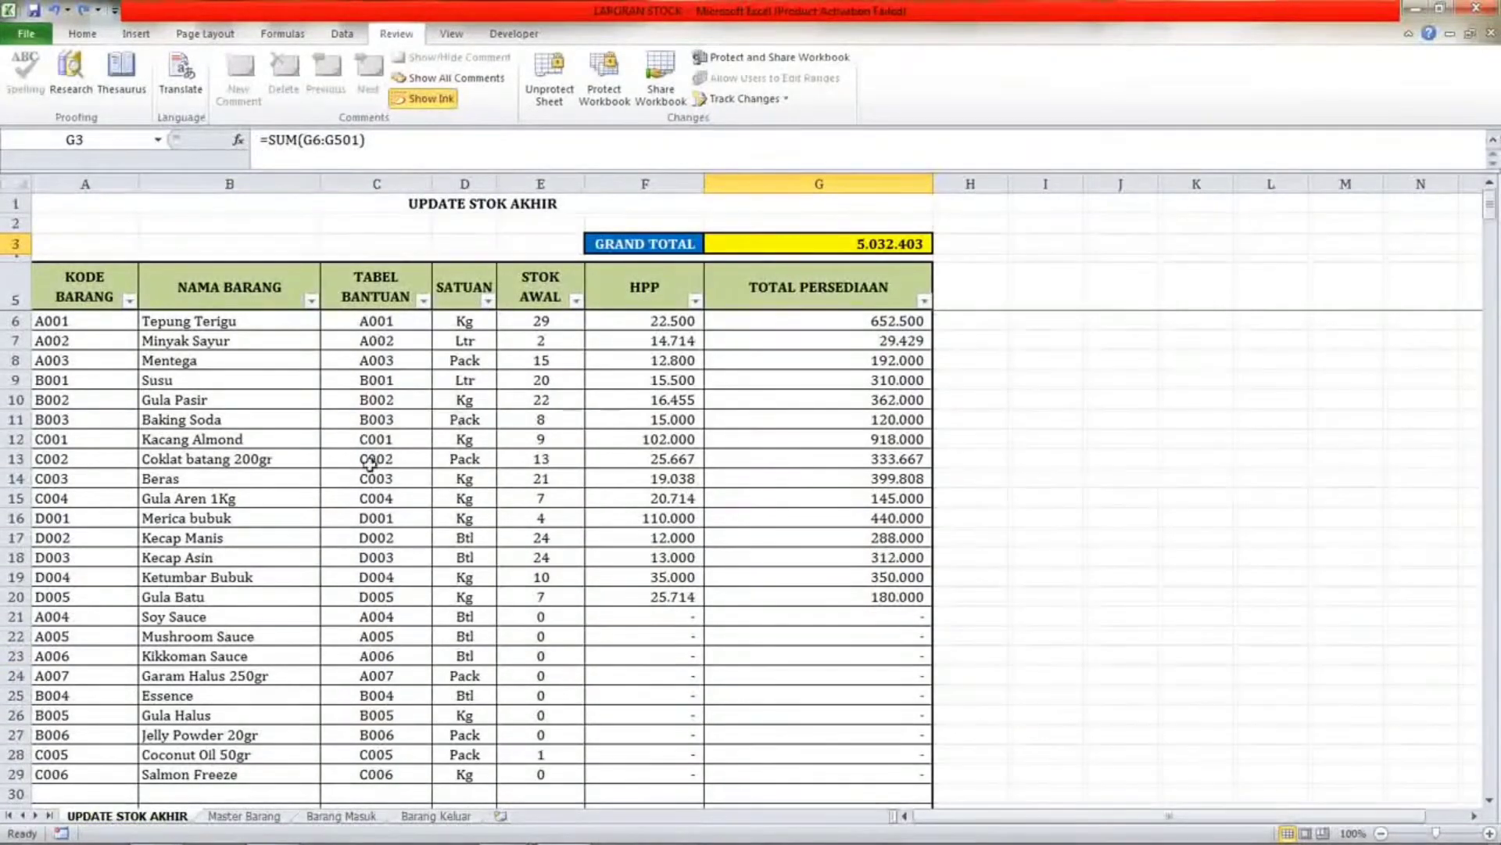
{"action": "scroll", "coordinate": [377, 594], "scroll_direction": "down", "scroll_amount": 4}
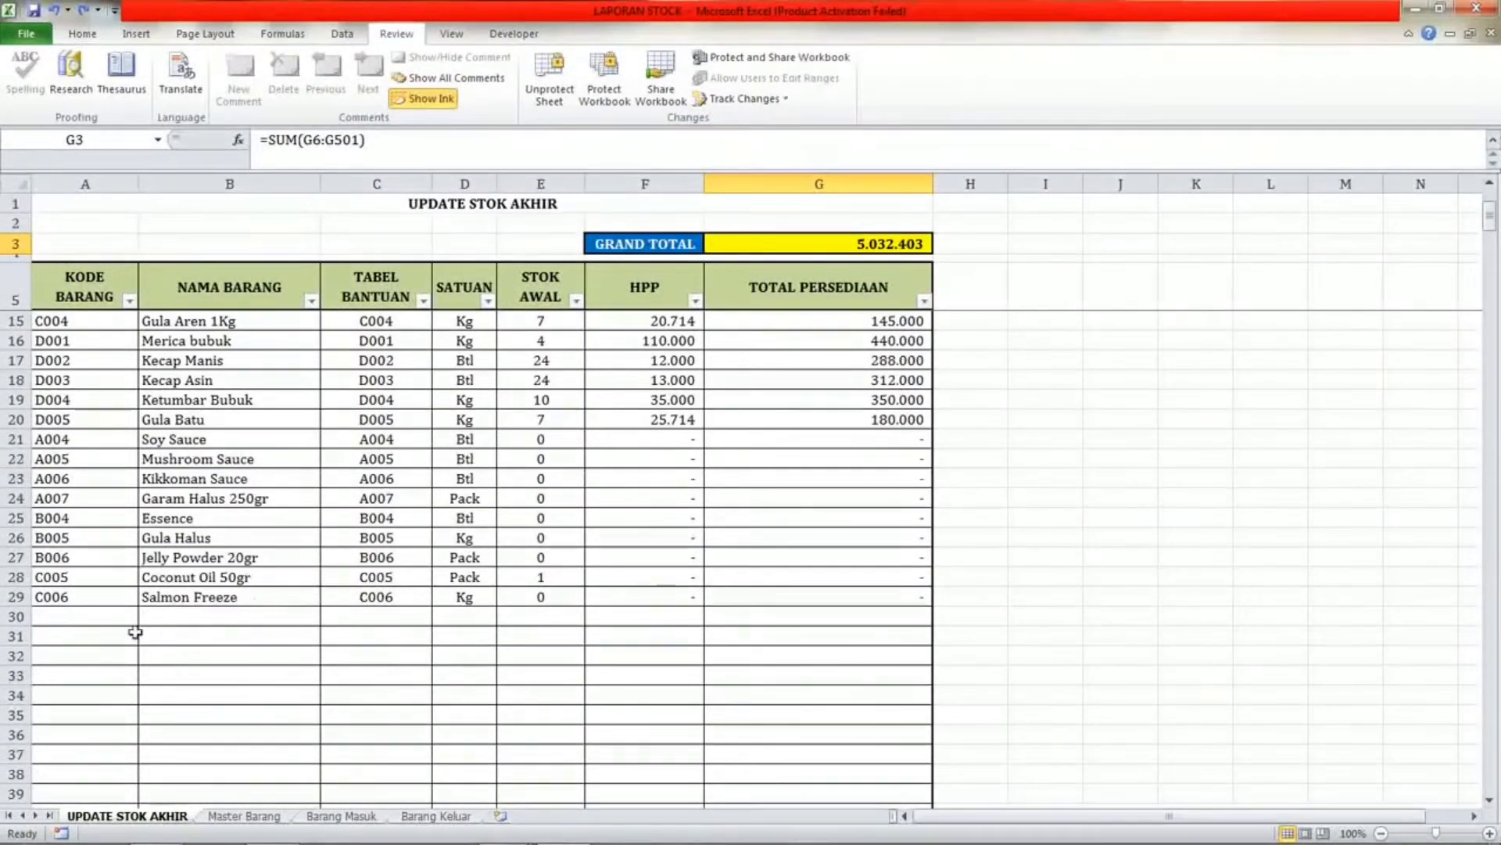
Inspect the KODE BARANG cells down the Master Barang list up to the first empty row.
{"action": "left_click", "coordinate": [244, 815]}
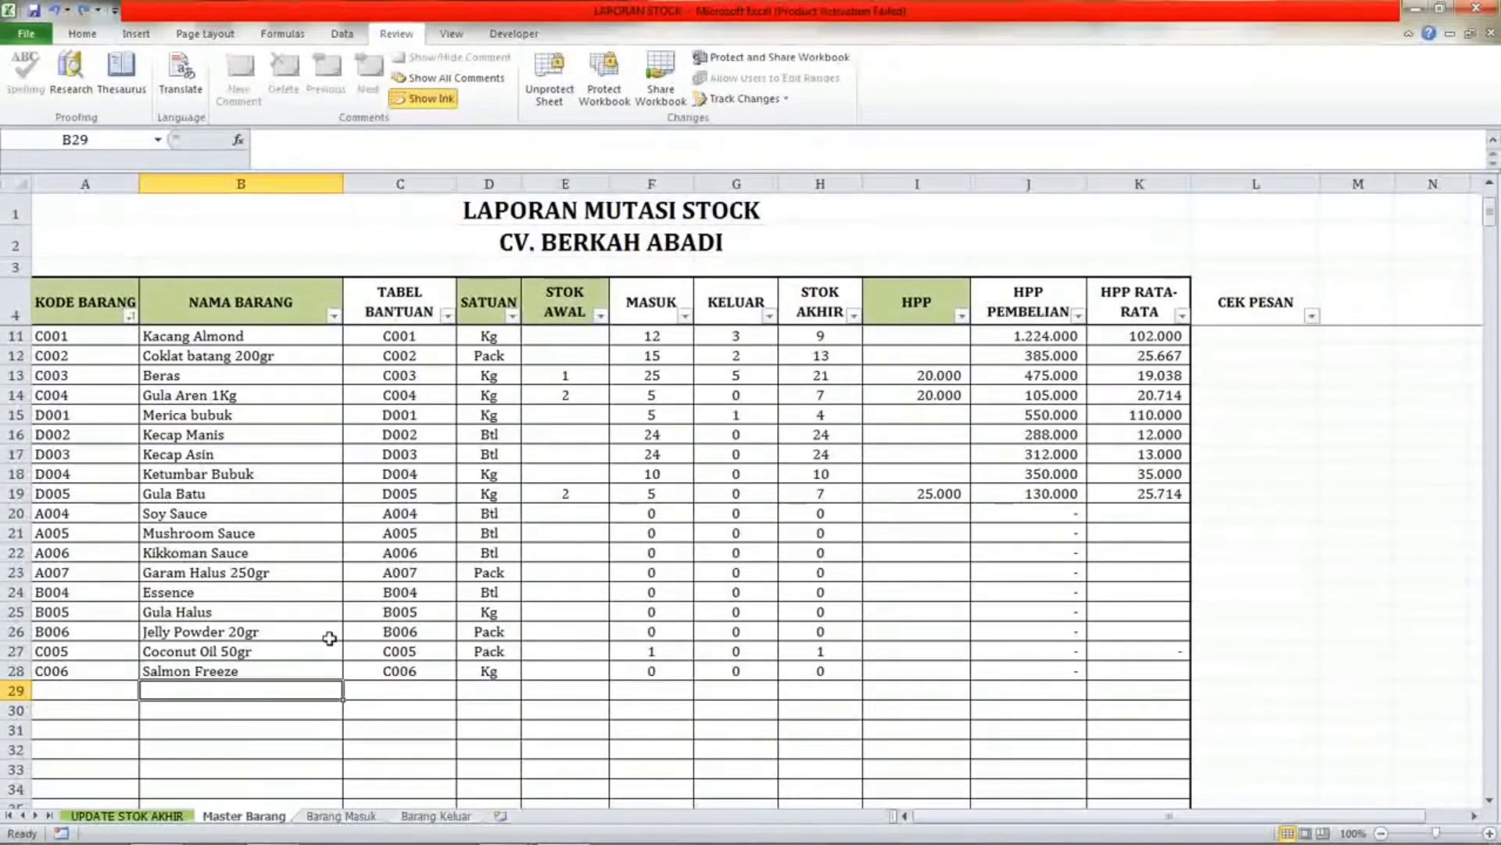
{"action": "left_click", "coordinate": [84, 690]}
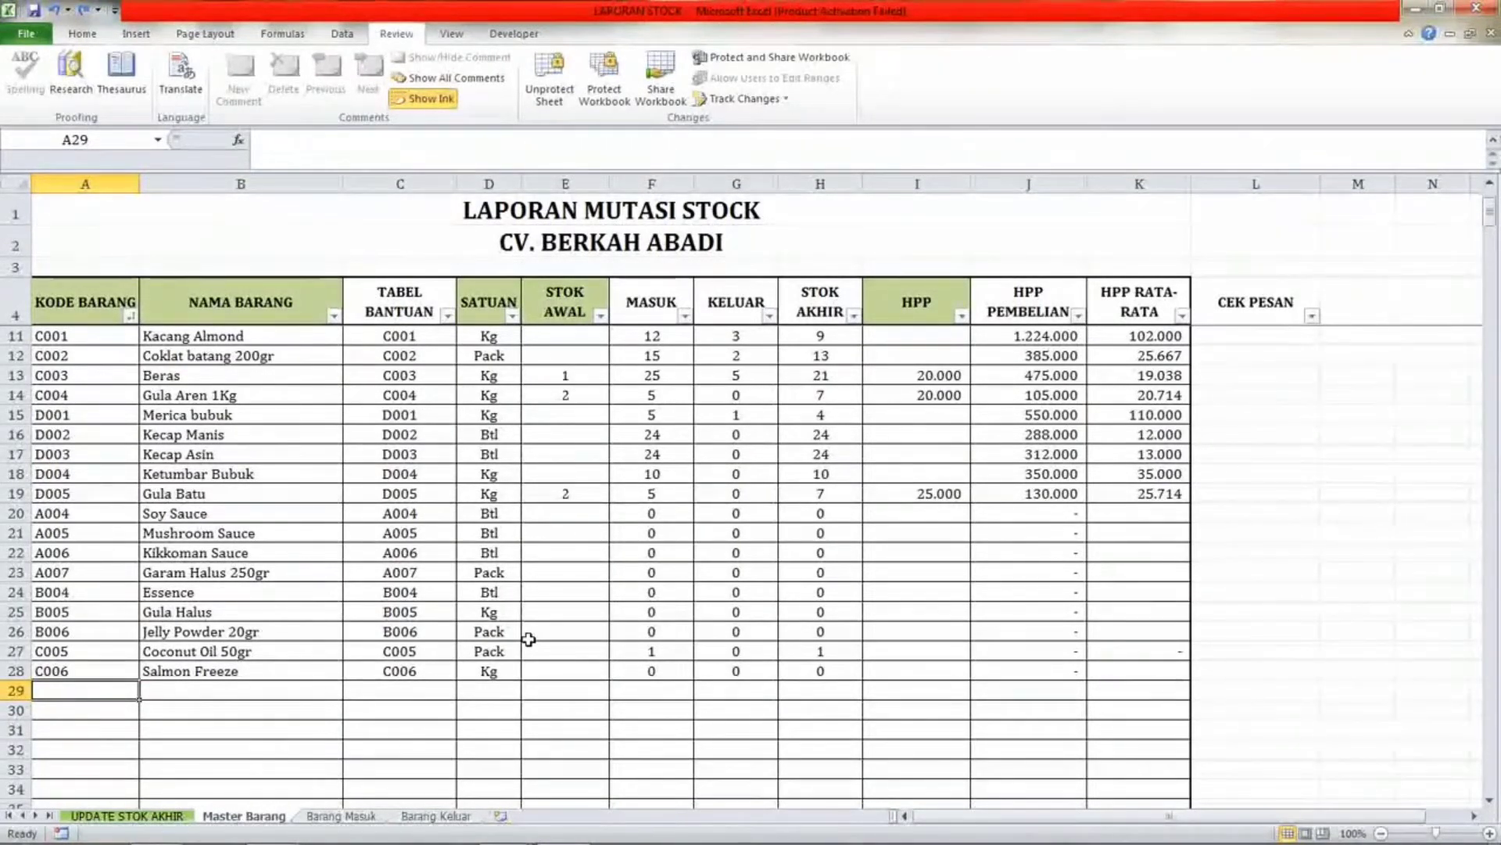
{"action": "left_click", "coordinate": [92, 393]}
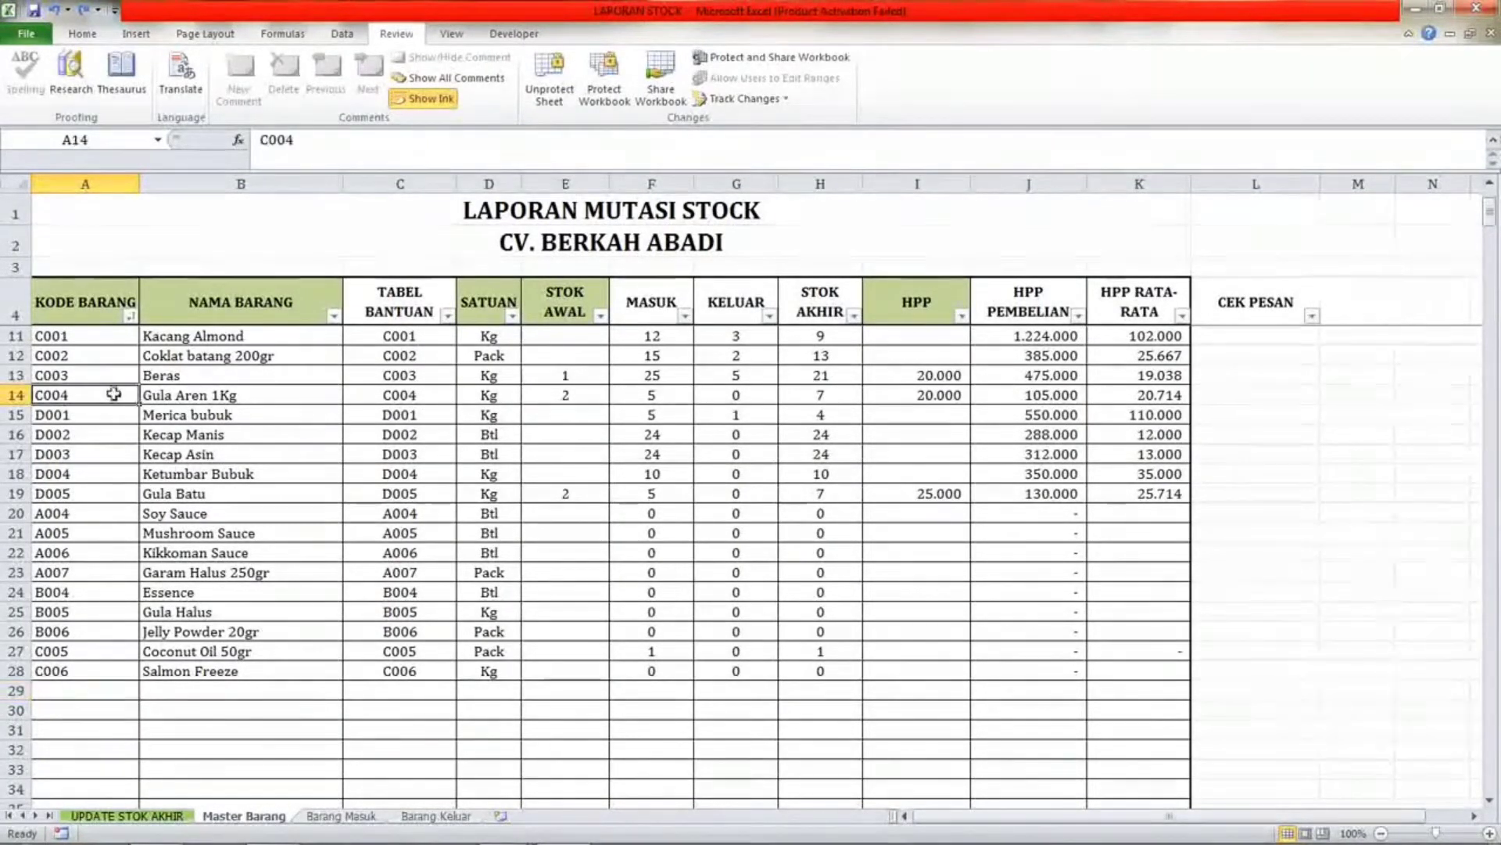
{"action": "left_click", "coordinate": [64, 531]}
{"action": "left_click", "coordinate": [59, 594]}
{"action": "left_click", "coordinate": [69, 648]}
{"action": "left_click", "coordinate": [72, 674]}
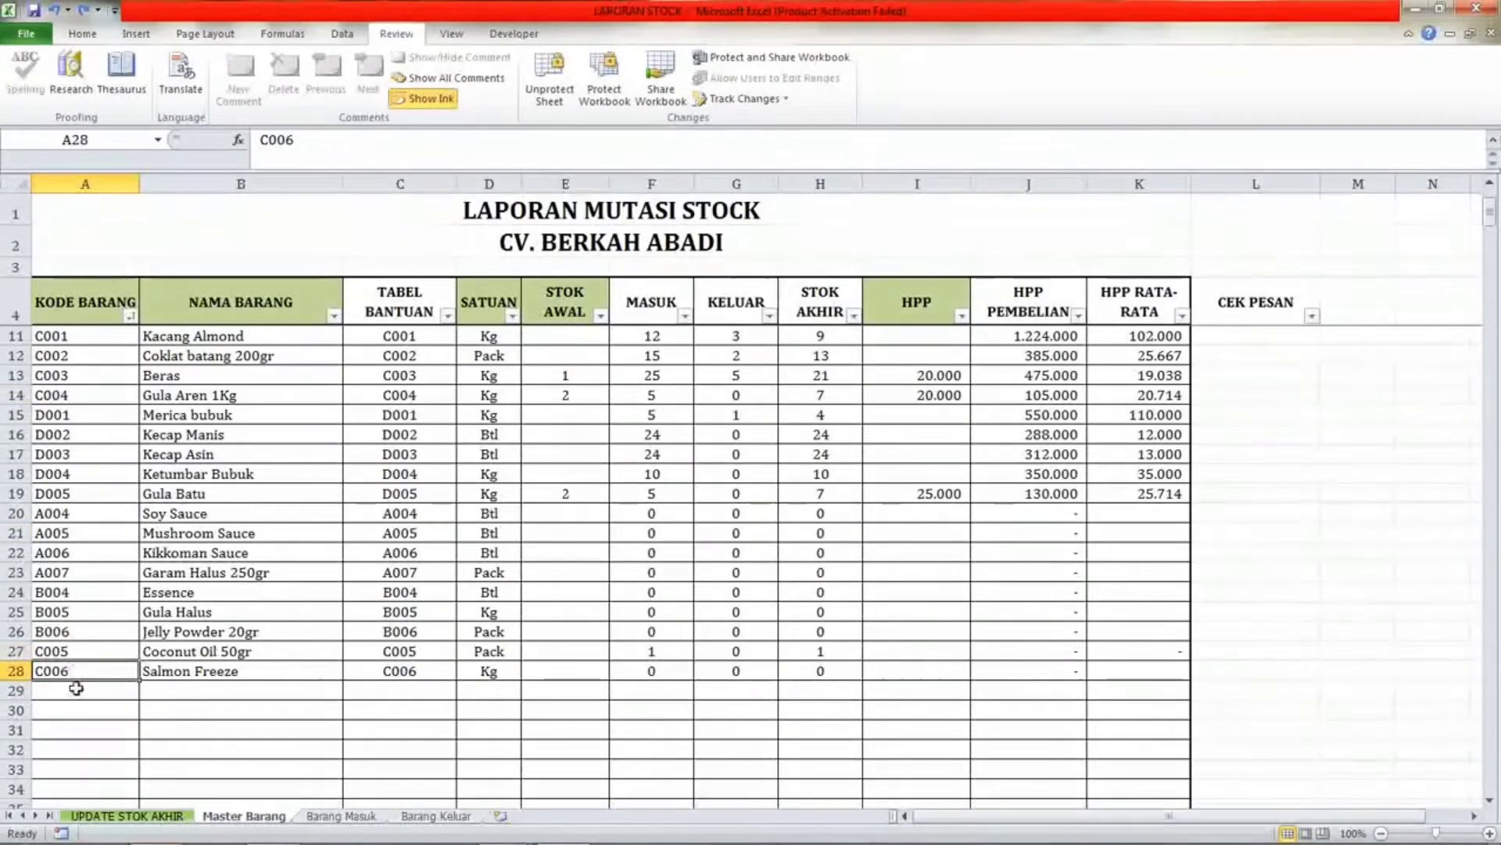
{"action": "left_click", "coordinate": [74, 689]}
{"action": "scroll", "coordinate": [119, 548], "scroll_direction": "up", "scroll_amount": 2}
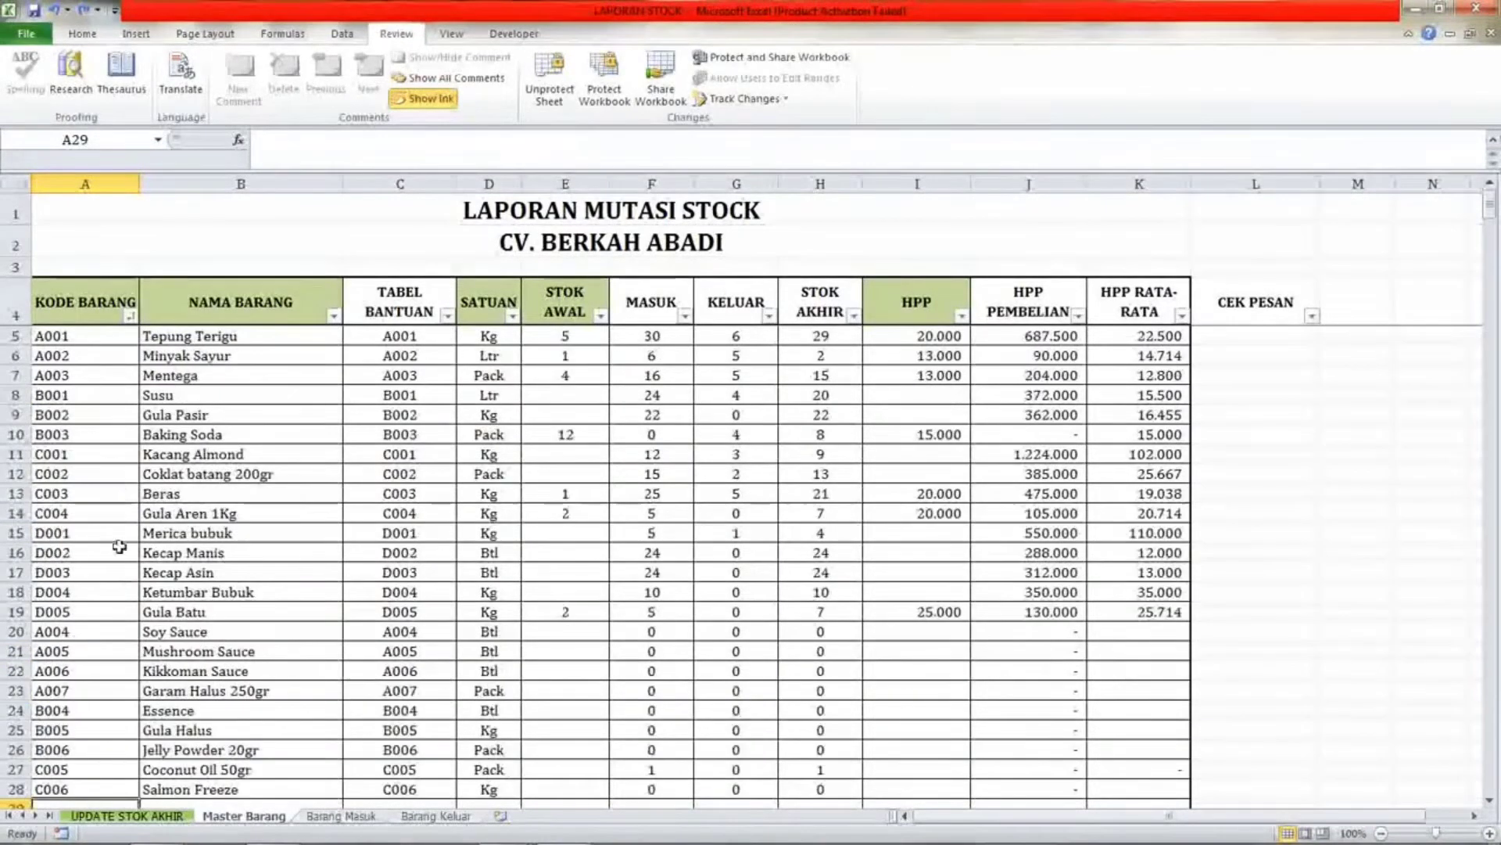
{"action": "left_click", "coordinate": [74, 336]}
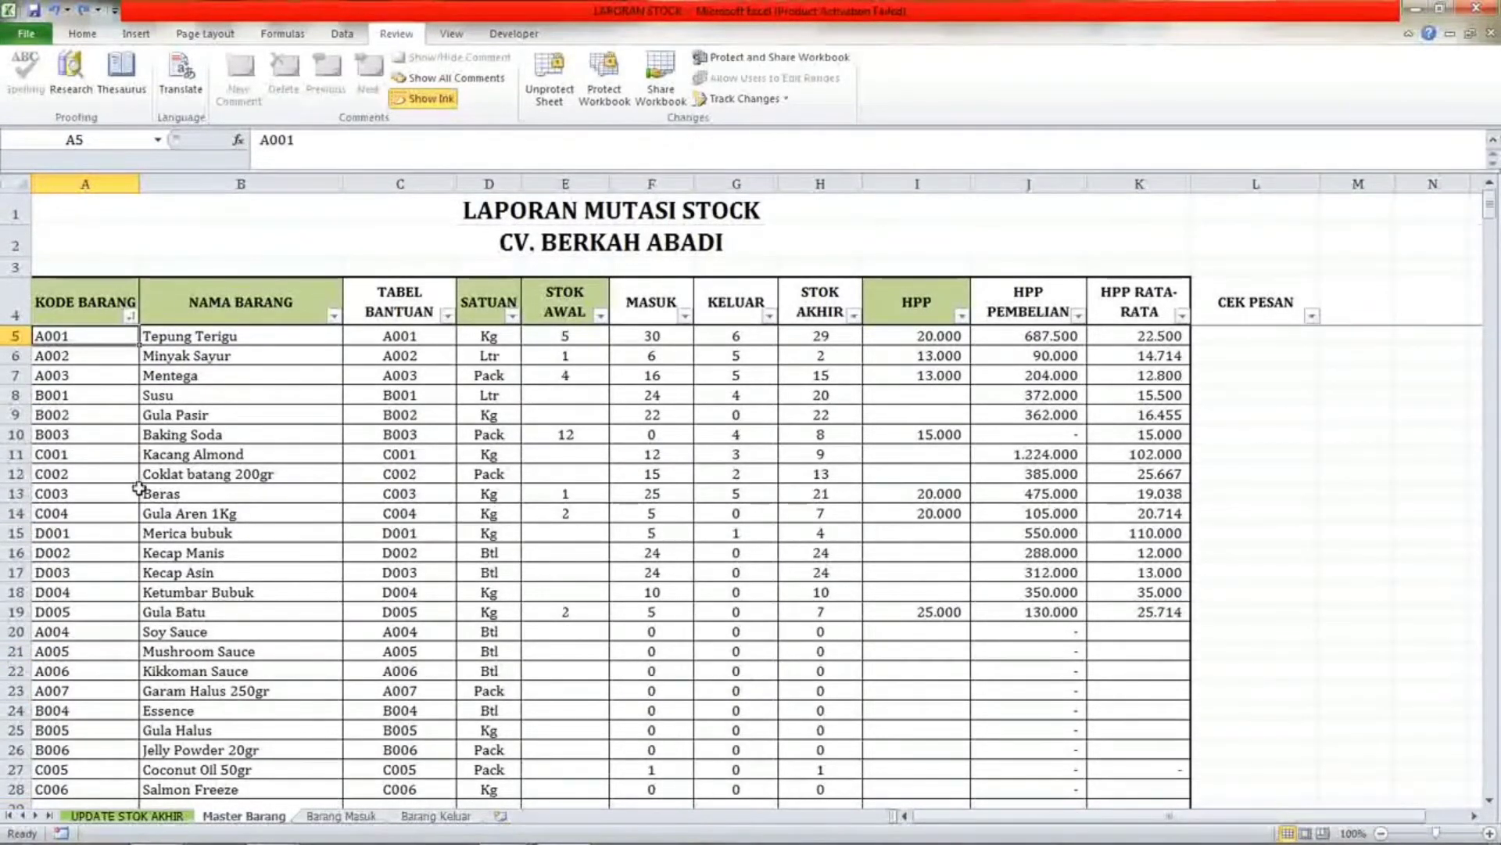
{"action": "scroll", "coordinate": [94, 548], "scroll_direction": "down", "scroll_amount": 2}
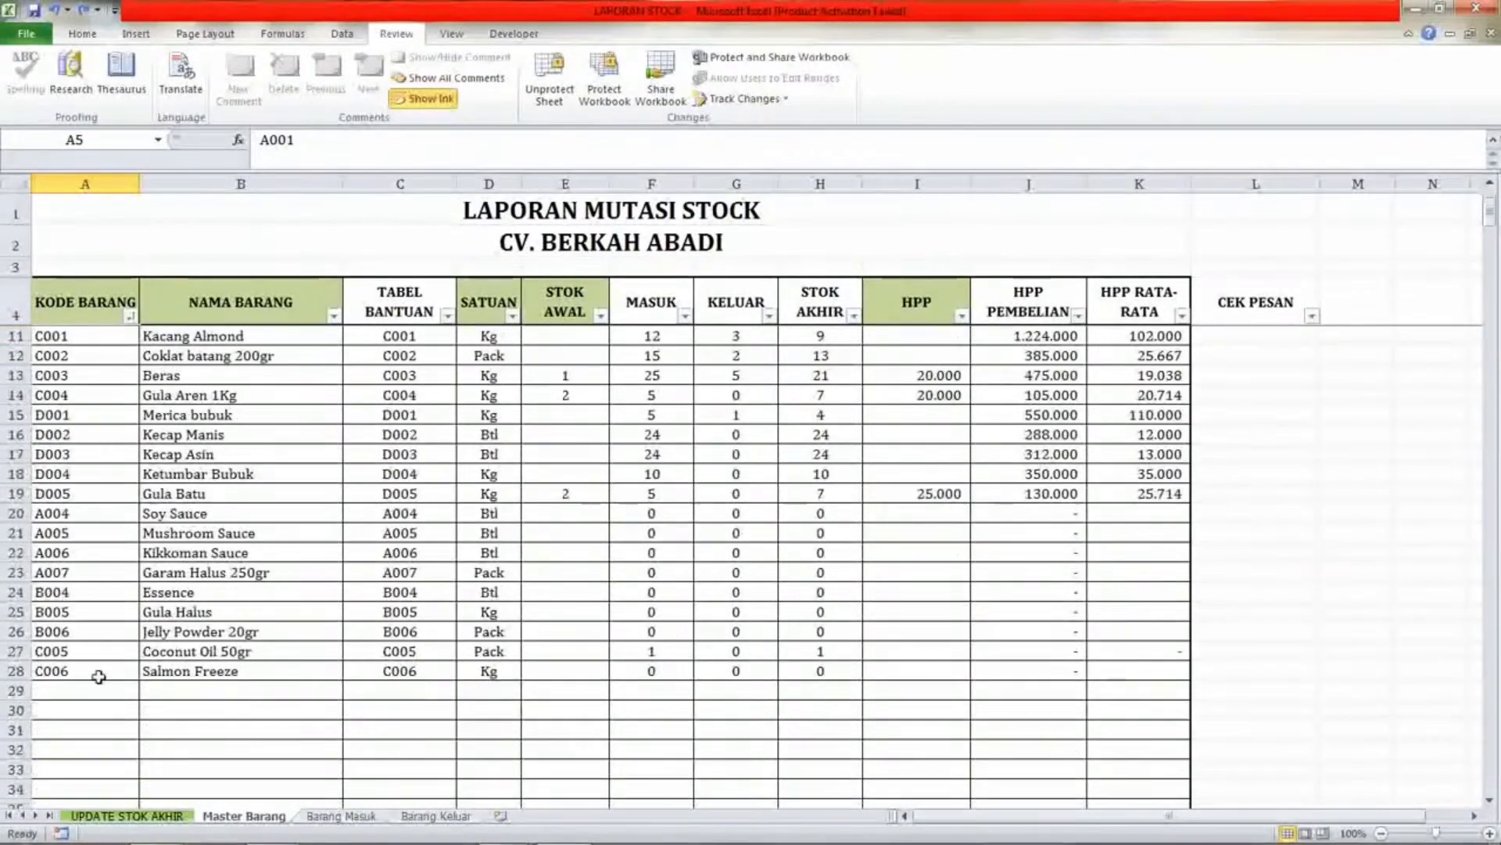
{"action": "left_click", "coordinate": [74, 611]}
{"action": "left_click", "coordinate": [86, 690]}
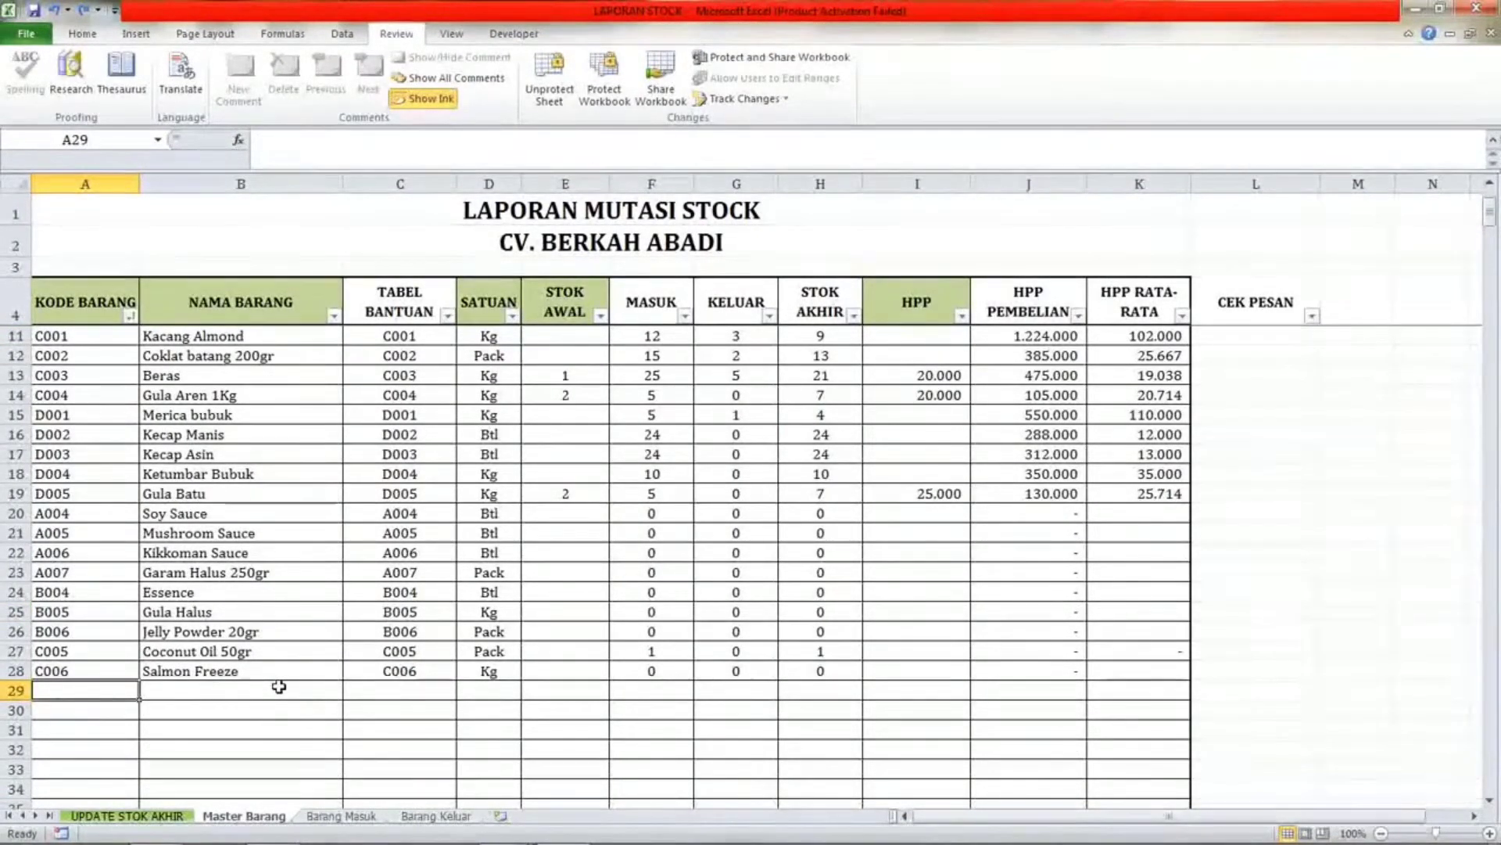
Open the KODE BARANG filter on Master Barang and review its list of item codes.
{"action": "type", "text": "A"}
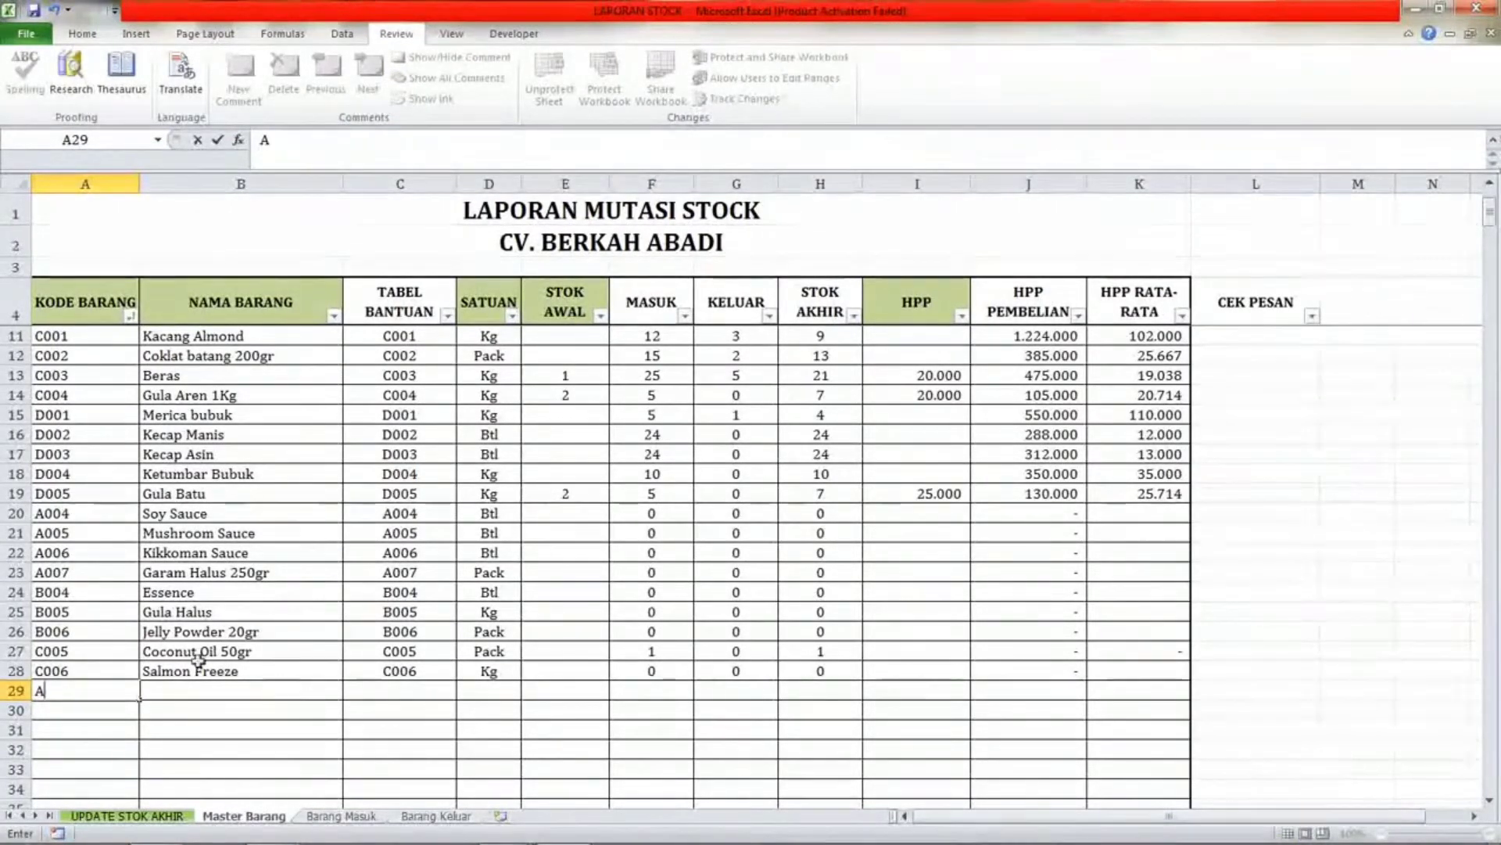
{"action": "key", "text": "BackSpace"}
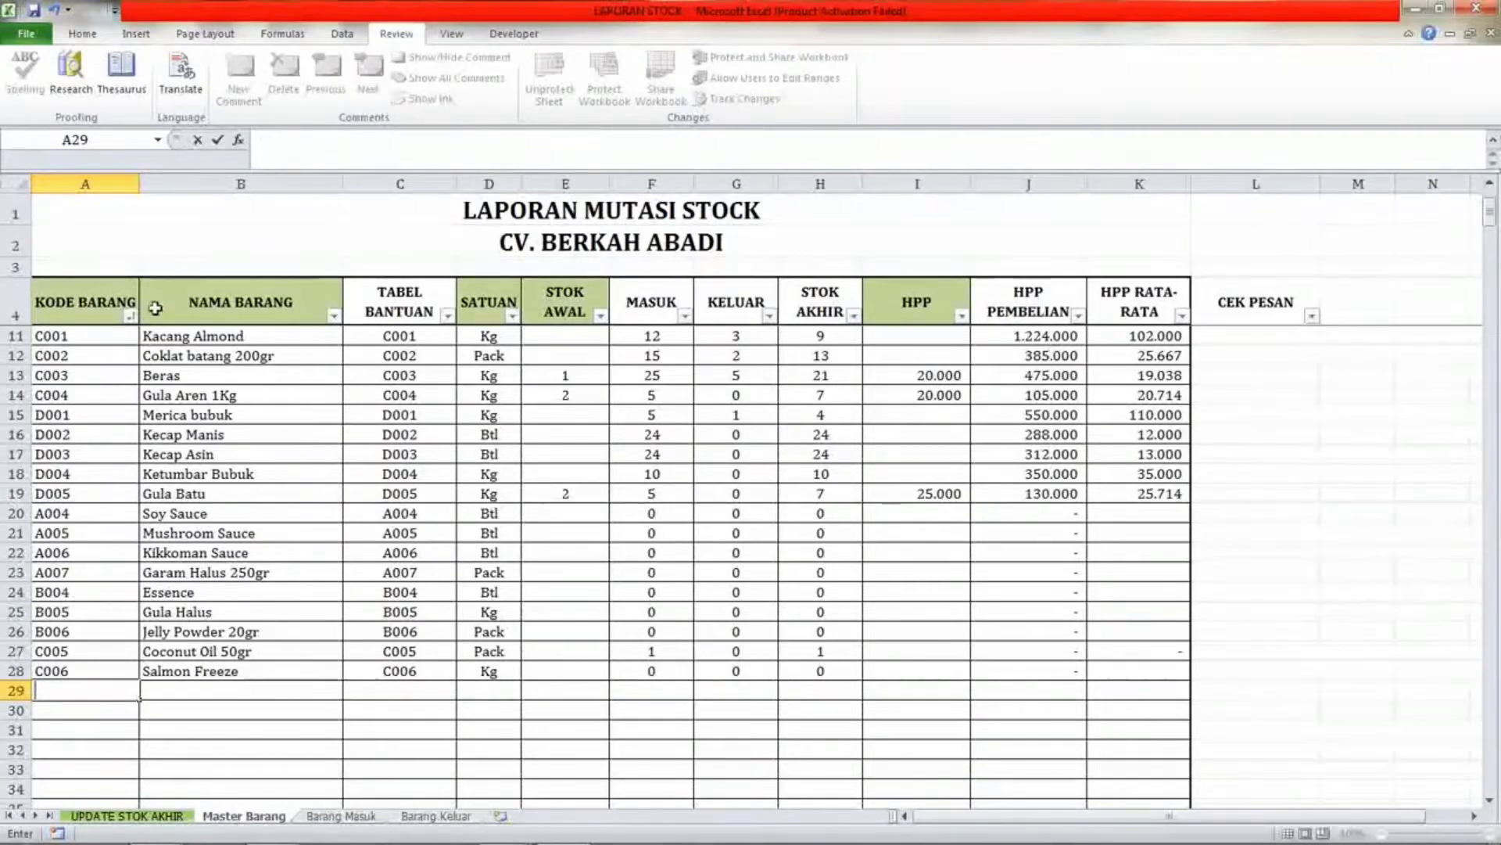
{"action": "left_click", "coordinate": [139, 336]}
{"action": "left_click", "coordinate": [130, 315]}
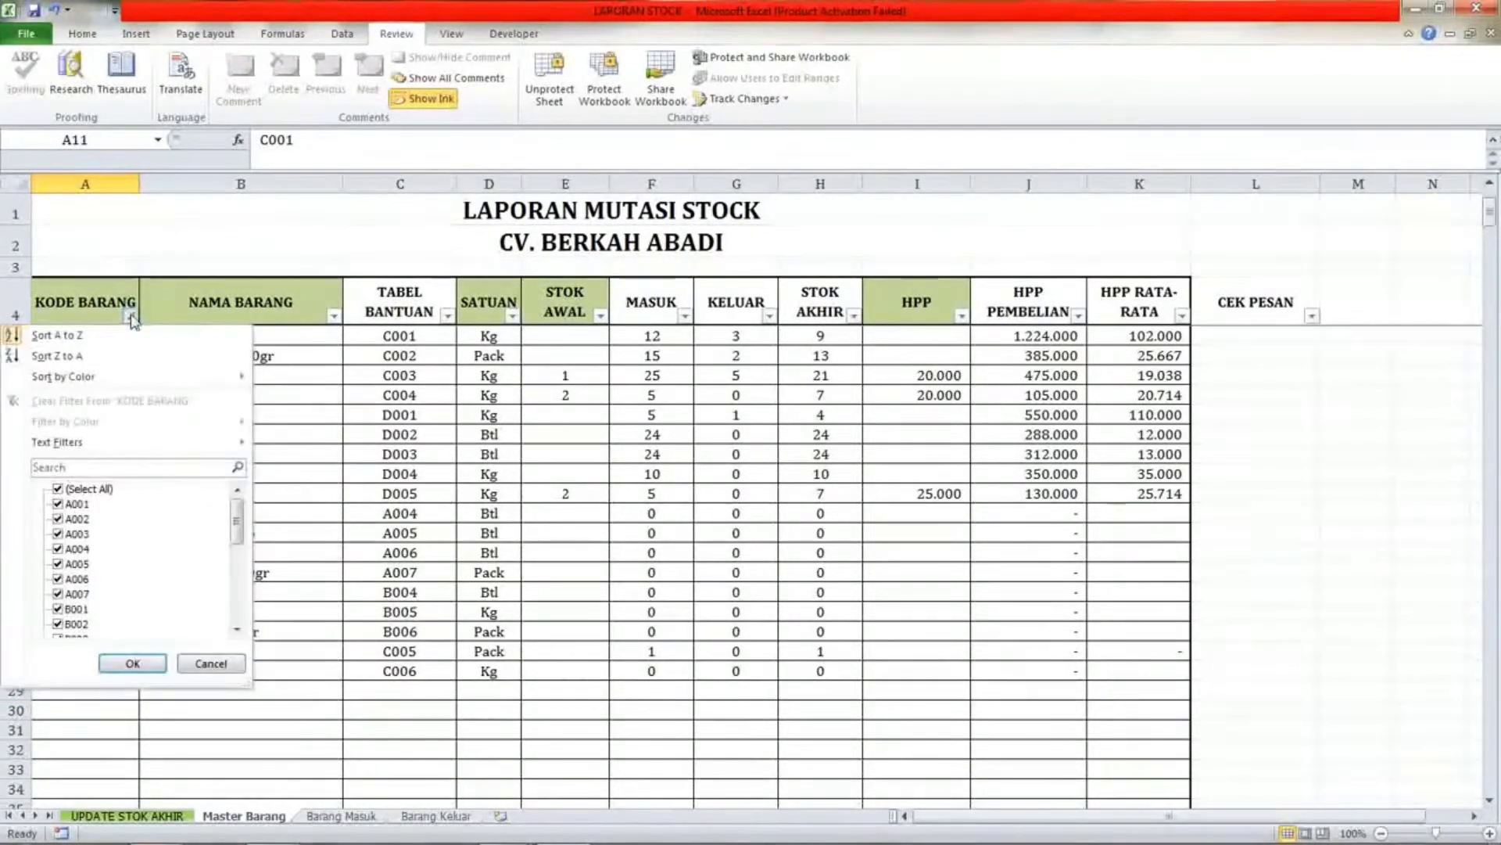
{"action": "left_click", "coordinate": [57, 490]}
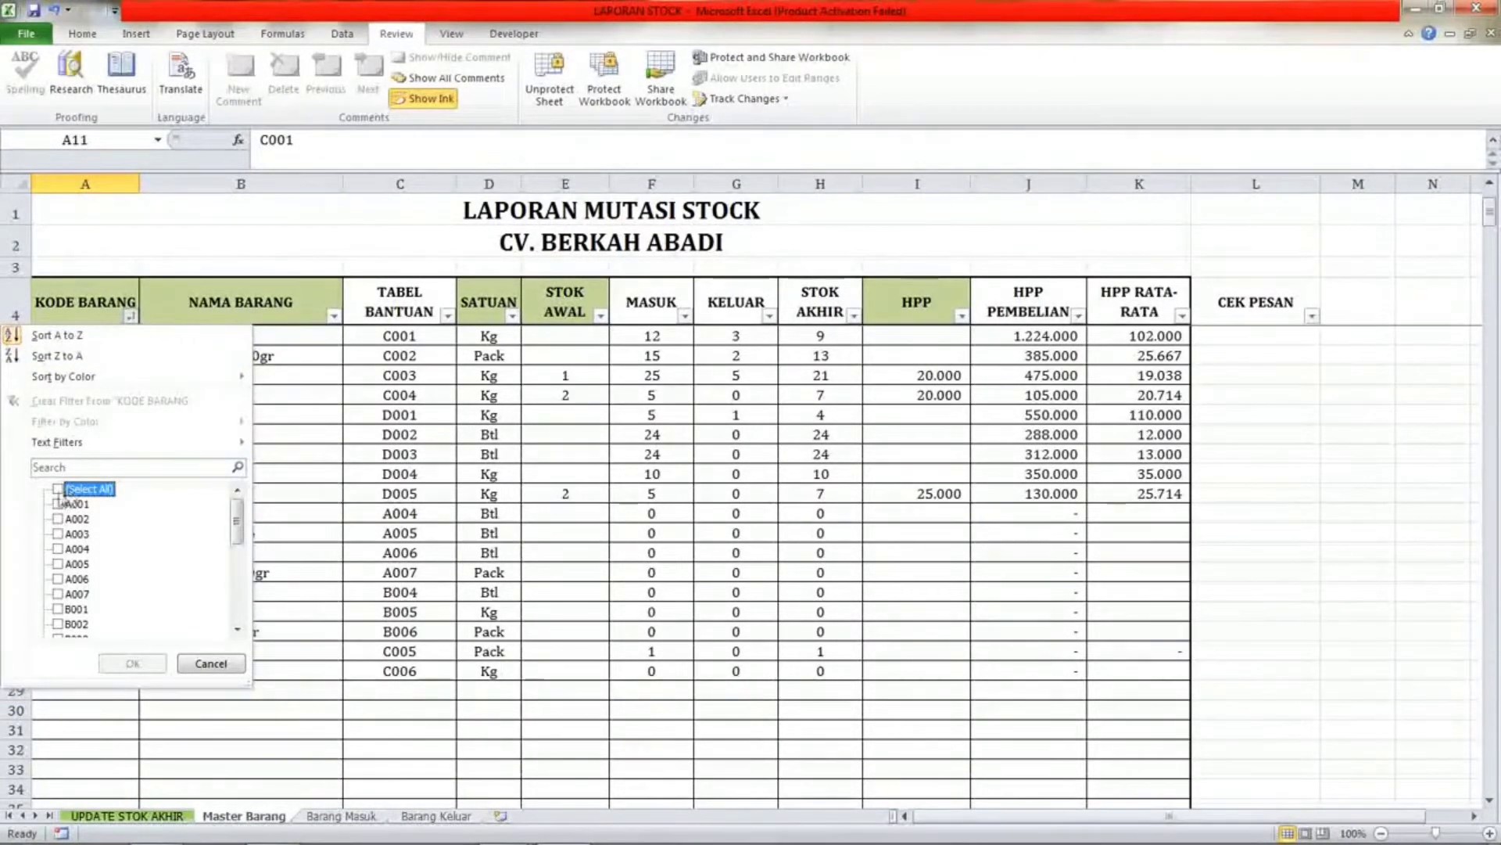
{"action": "left_click", "coordinate": [57, 490]}
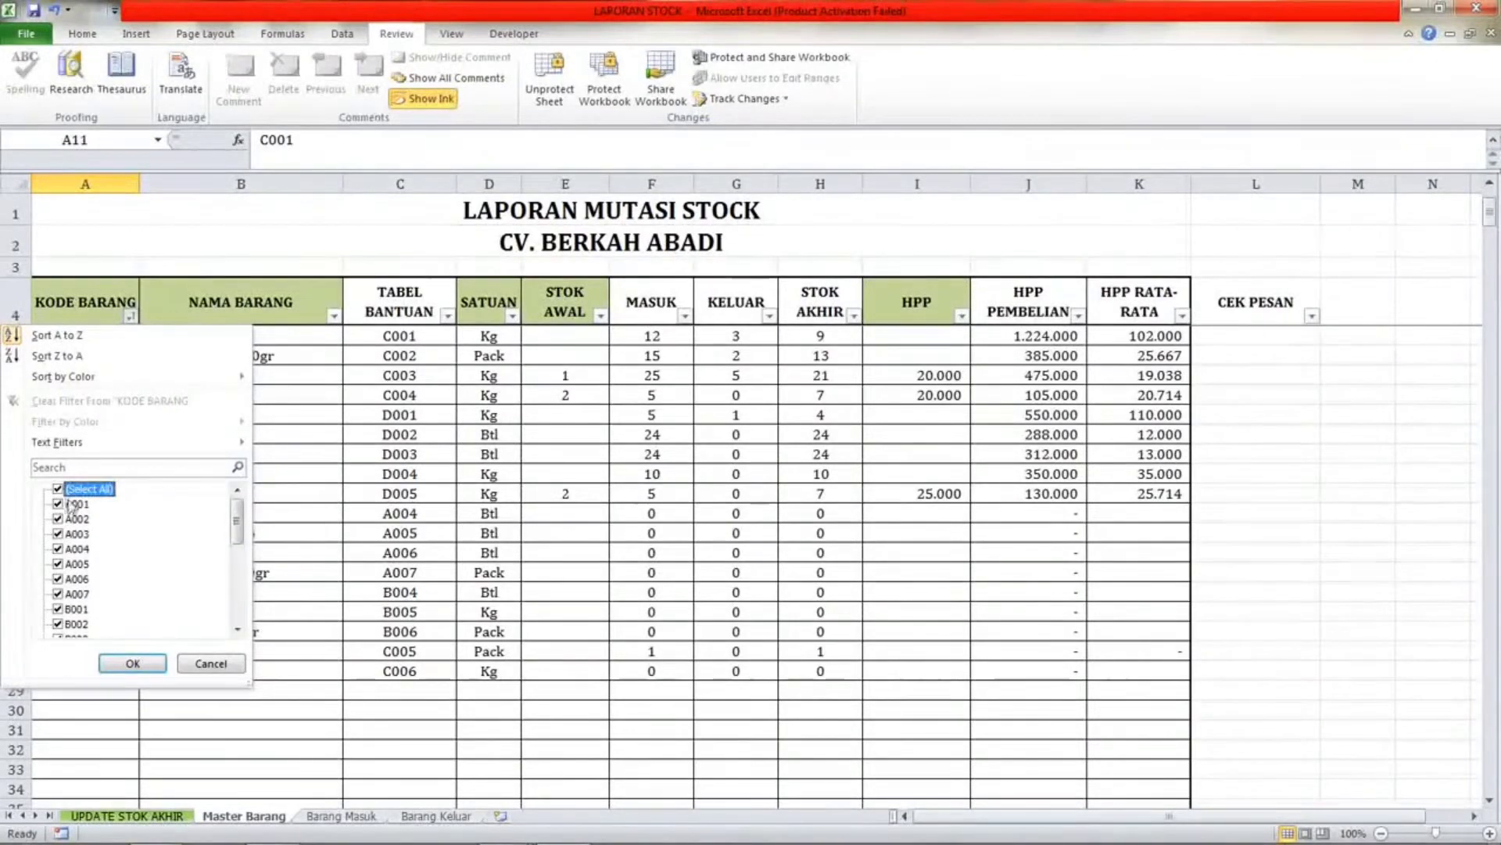
{"action": "scroll", "coordinate": [77, 534], "scroll_direction": "down", "scroll_amount": 5}
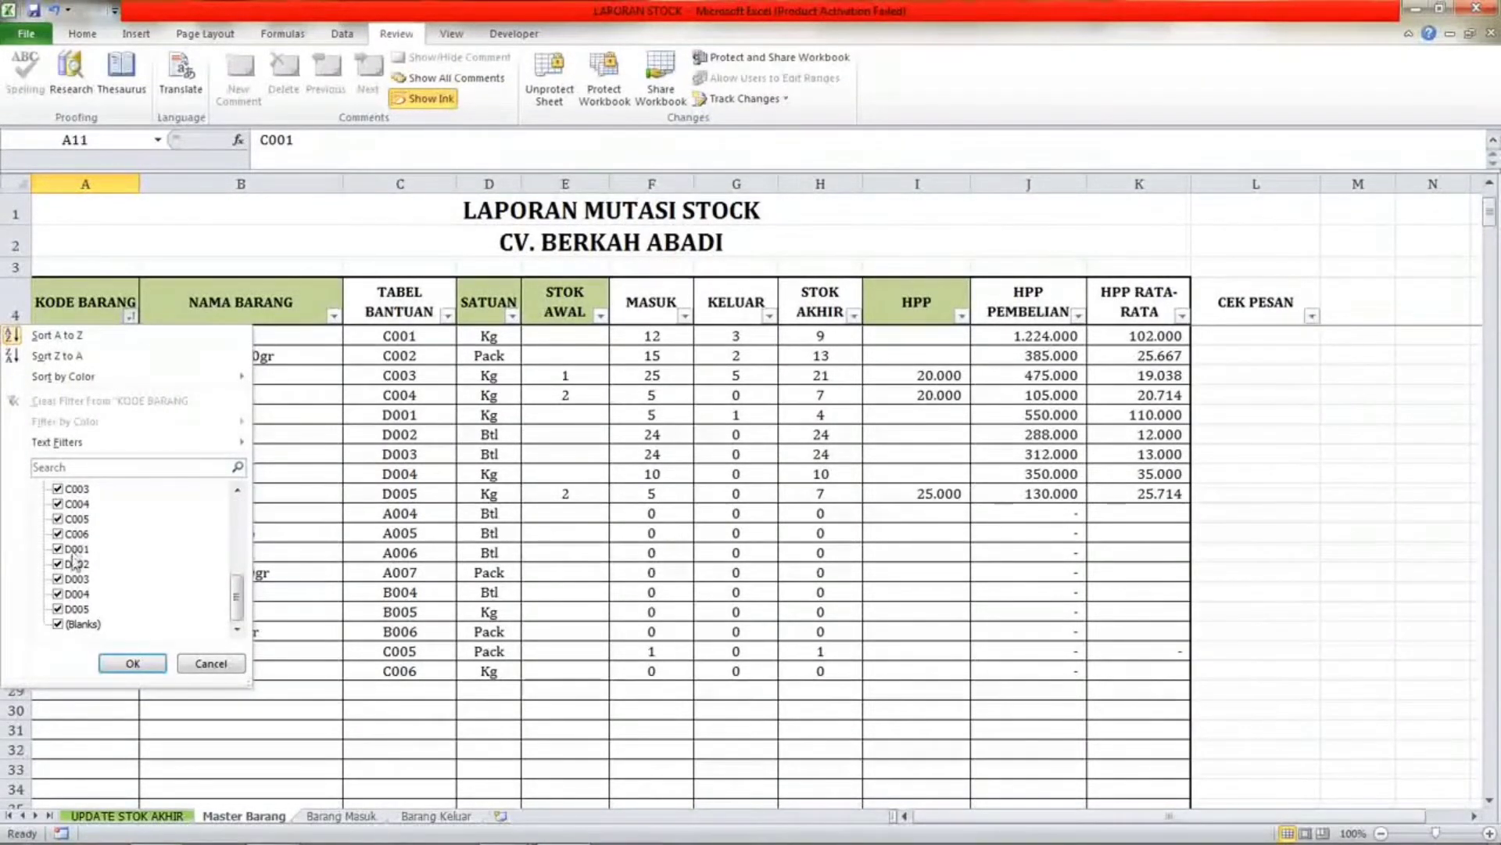
{"action": "scroll", "coordinate": [75, 560], "scroll_direction": "up", "scroll_amount": 5}
{"action": "mouse_move", "coordinate": [71, 448]}
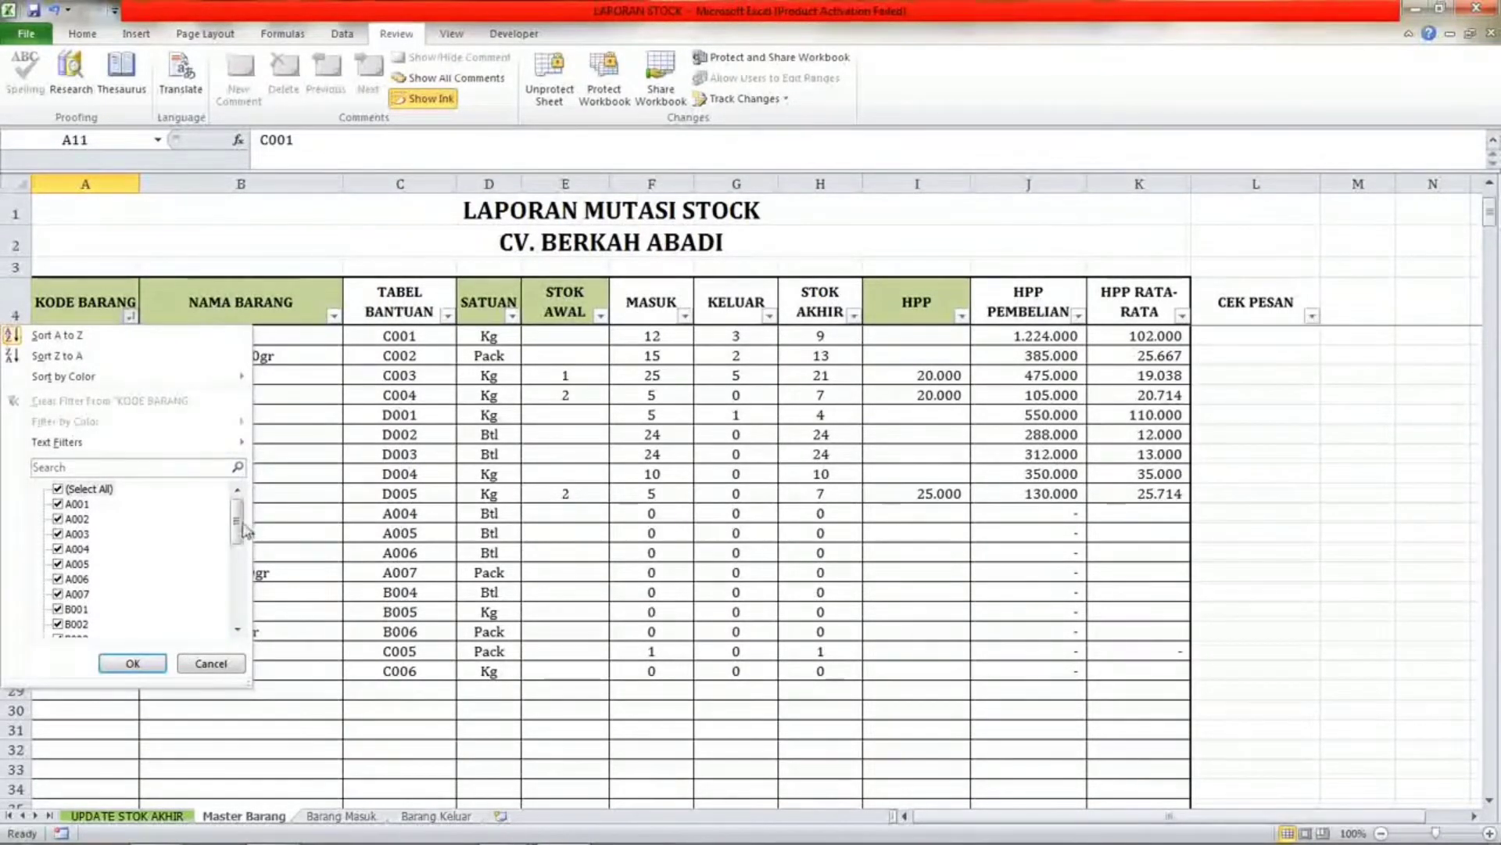
{"action": "mouse_move", "coordinate": [248, 532]}
{"action": "left_mouse_down"}
{"action": "mouse_move", "coordinate": [248, 606]}
{"action": "mouse_move", "coordinate": [255, 507]}
{"action": "left_mouse_up"}
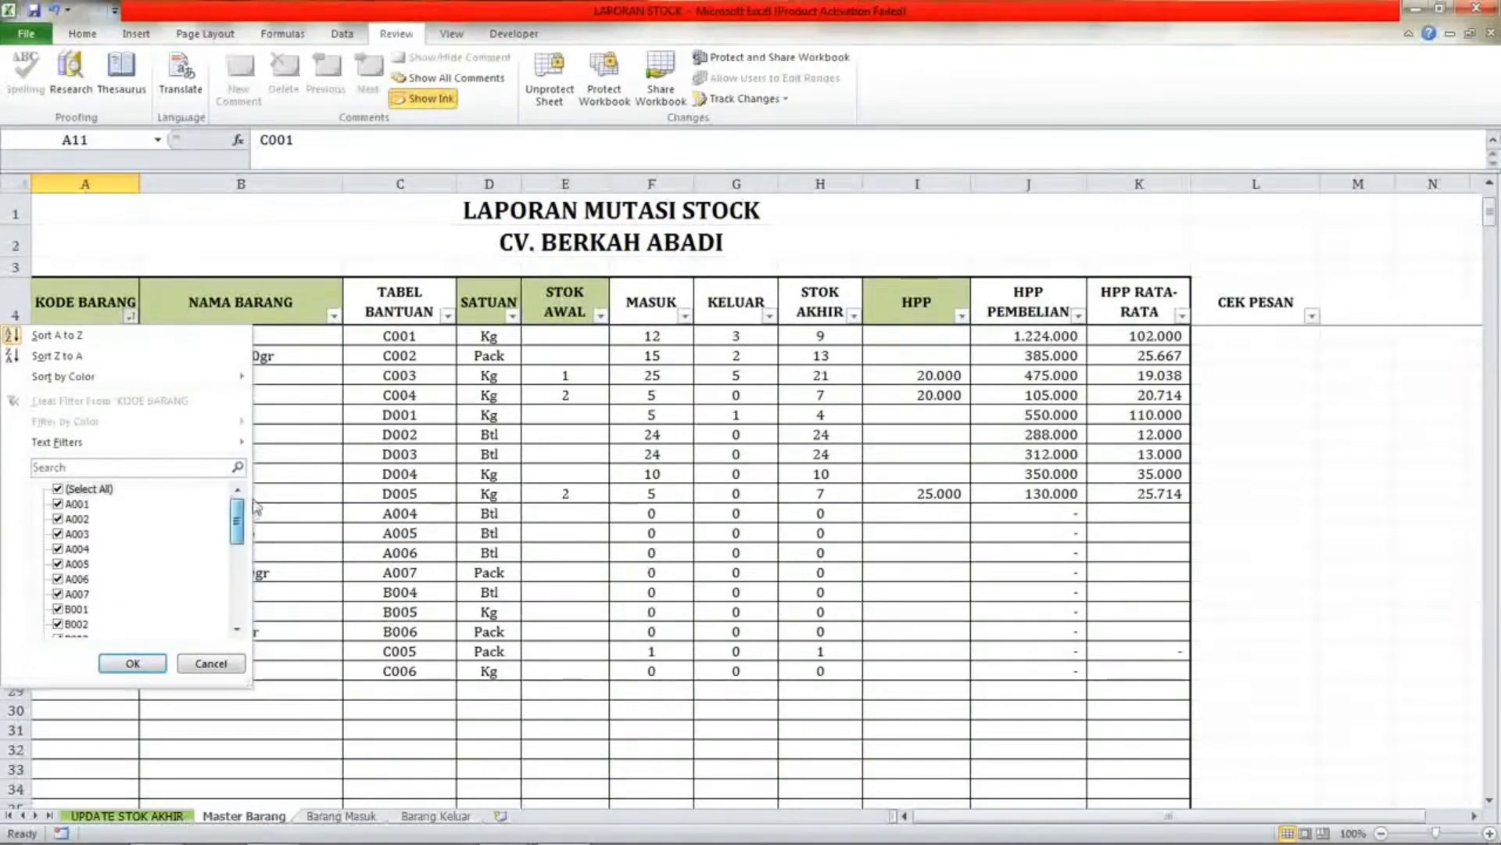
{"action": "left_click", "coordinate": [102, 662]}
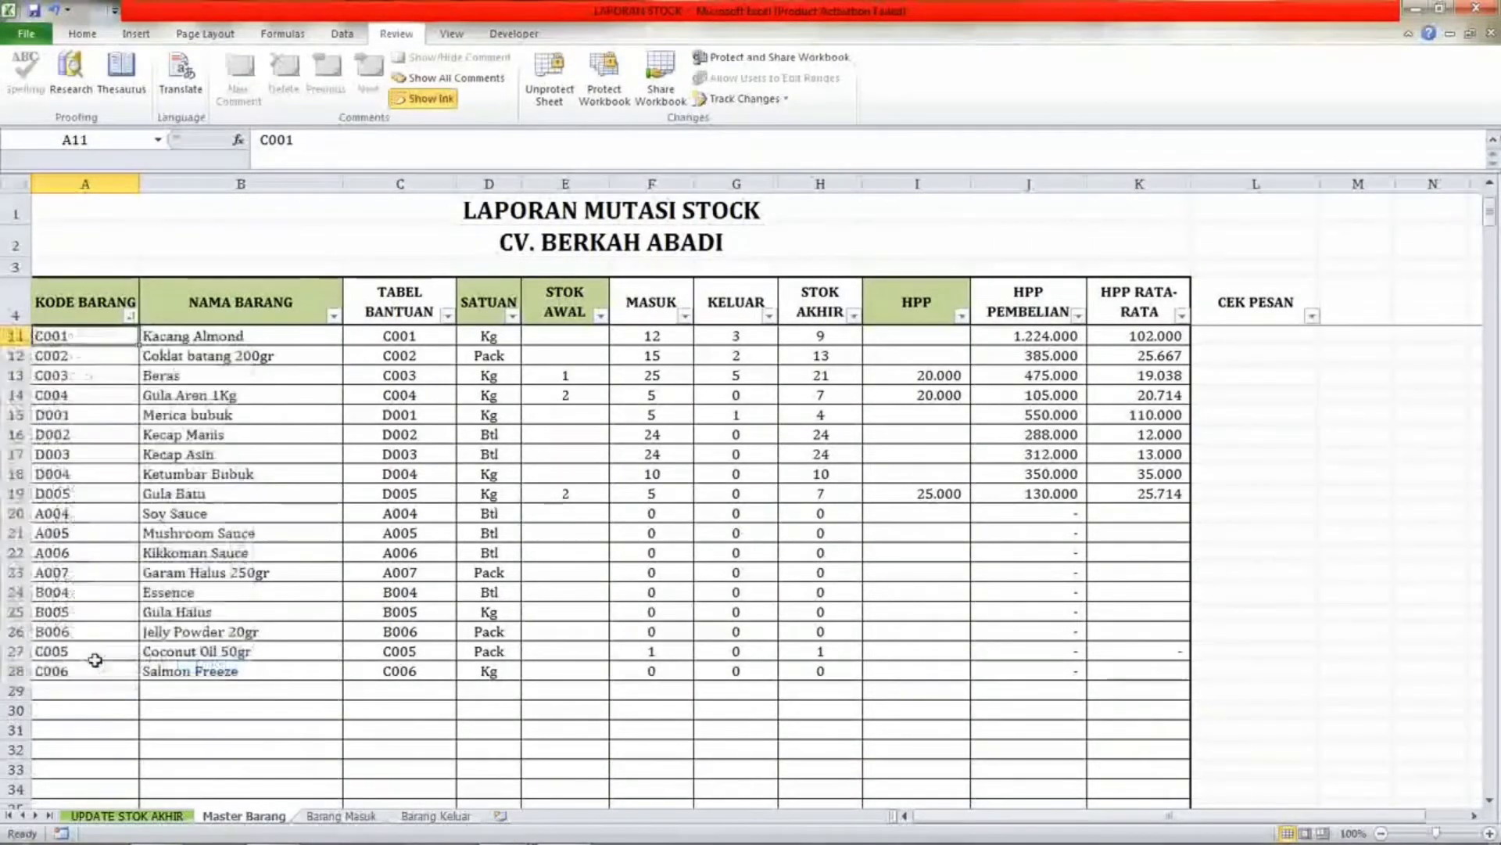
Enter the new item code A008 in the first empty KODE BARANG row of Master Barang.
{"action": "left_click", "coordinate": [107, 690]}
{"action": "type", "text": "A"}
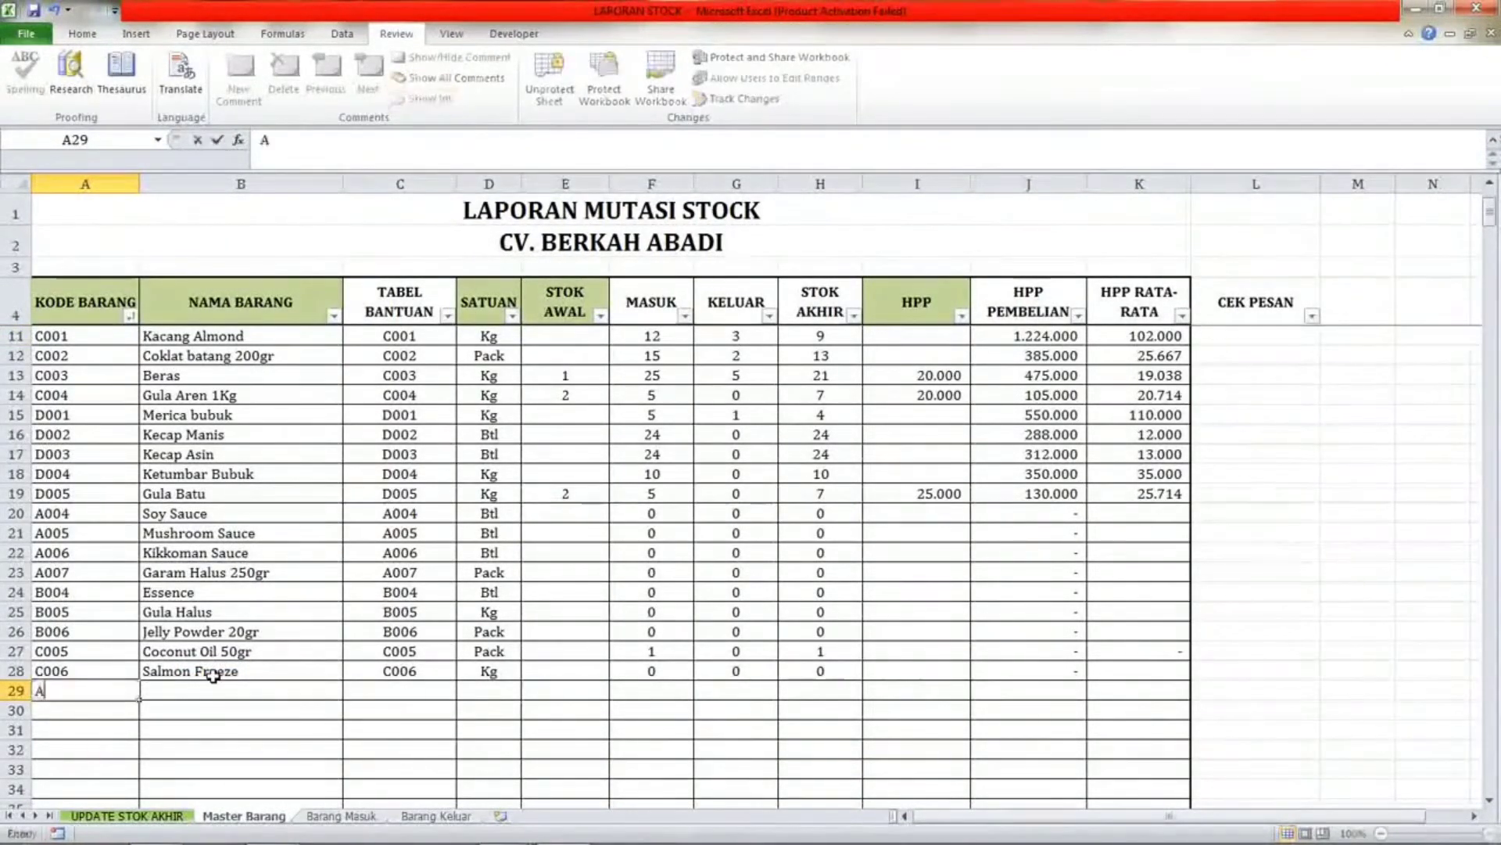
{"action": "type", "text": "008"}
{"action": "key", "text": "Return"}
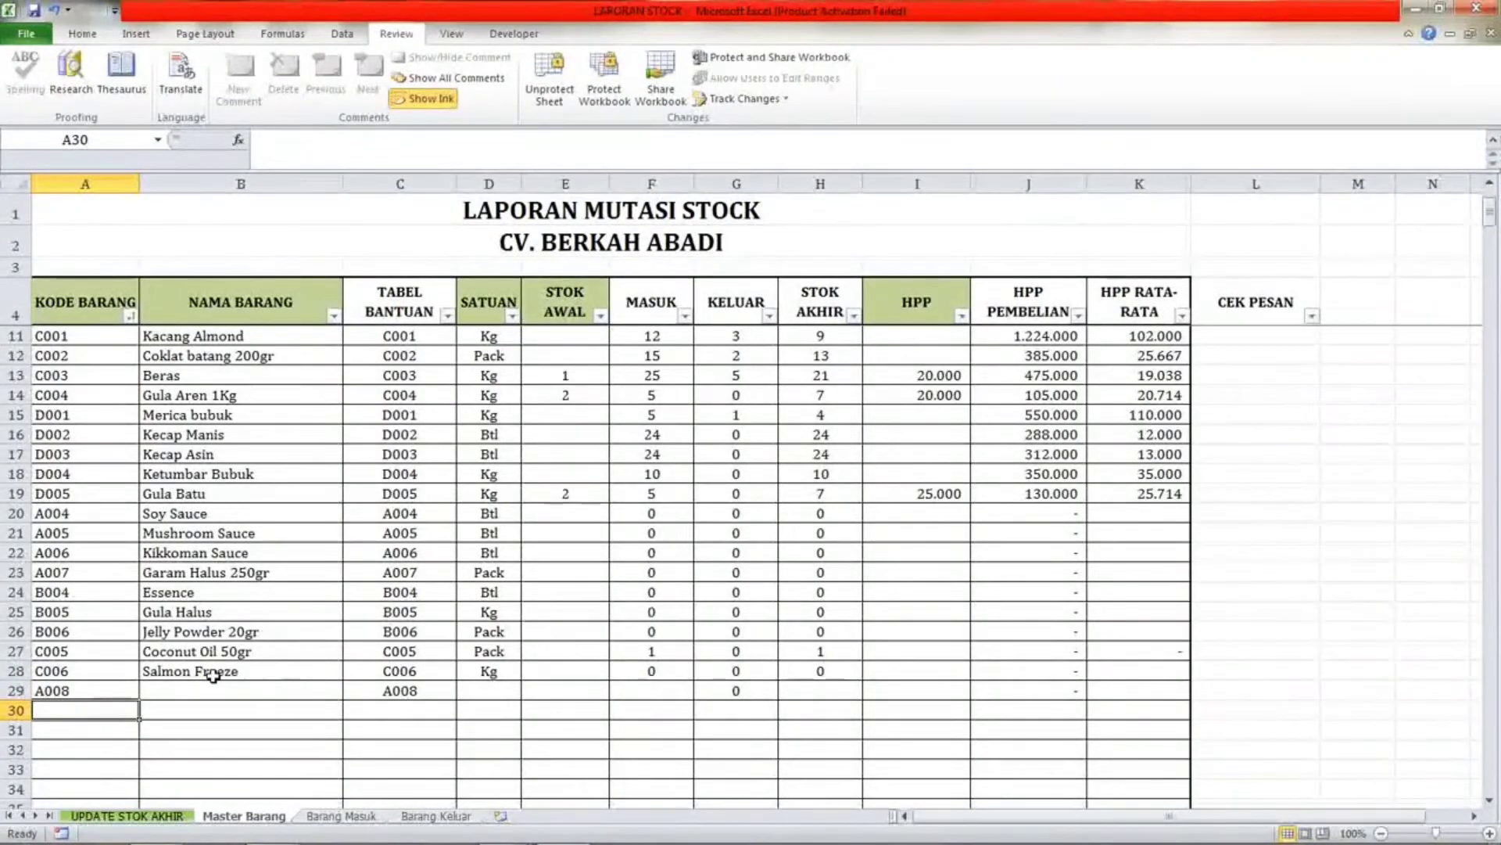
{"action": "key", "text": "Up"}
{"action": "key", "text": "Right"}
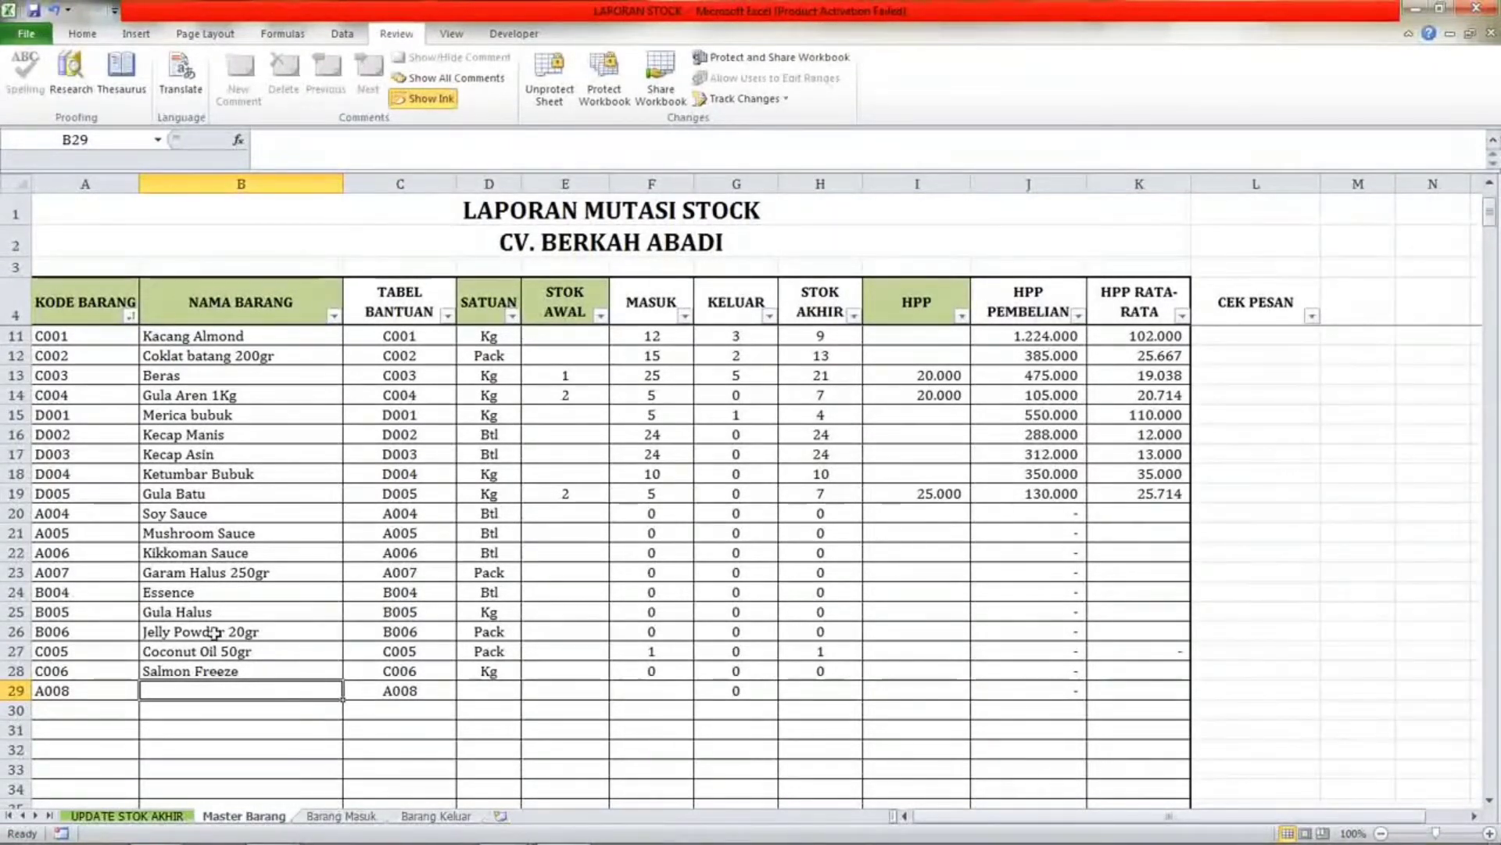
{"action": "scroll", "coordinate": [313, 634], "scroll_direction": "up", "scroll_amount": 2}
{"action": "scroll", "coordinate": [317, 635], "scroll_direction": "down", "scroll_amount": 3}
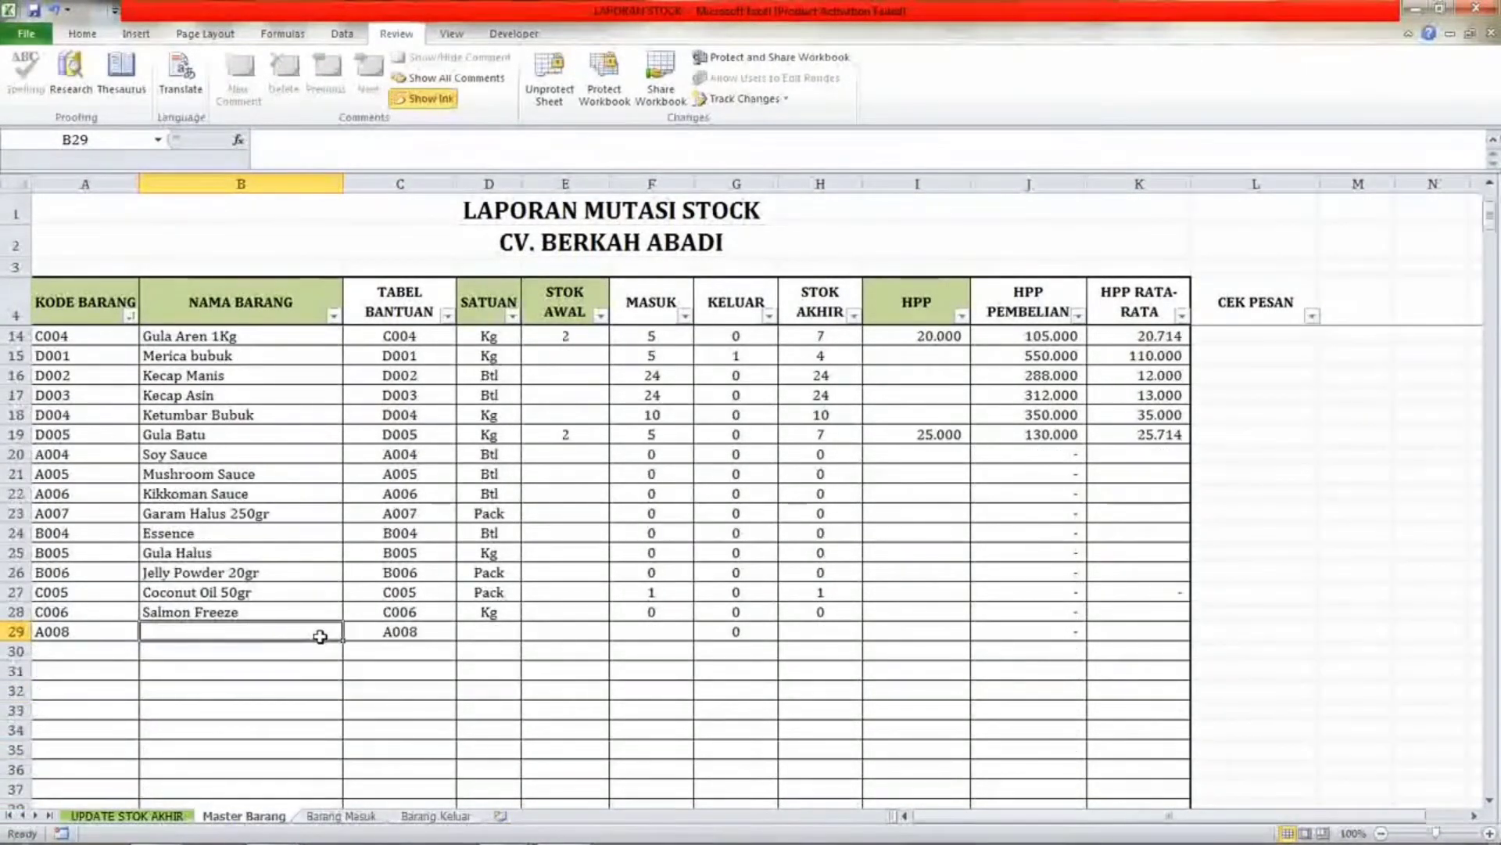
Enter the item name Beras Ketan and the unit Kg for the new A008 row in Master Barang.
{"action": "type", "text": "Be"}
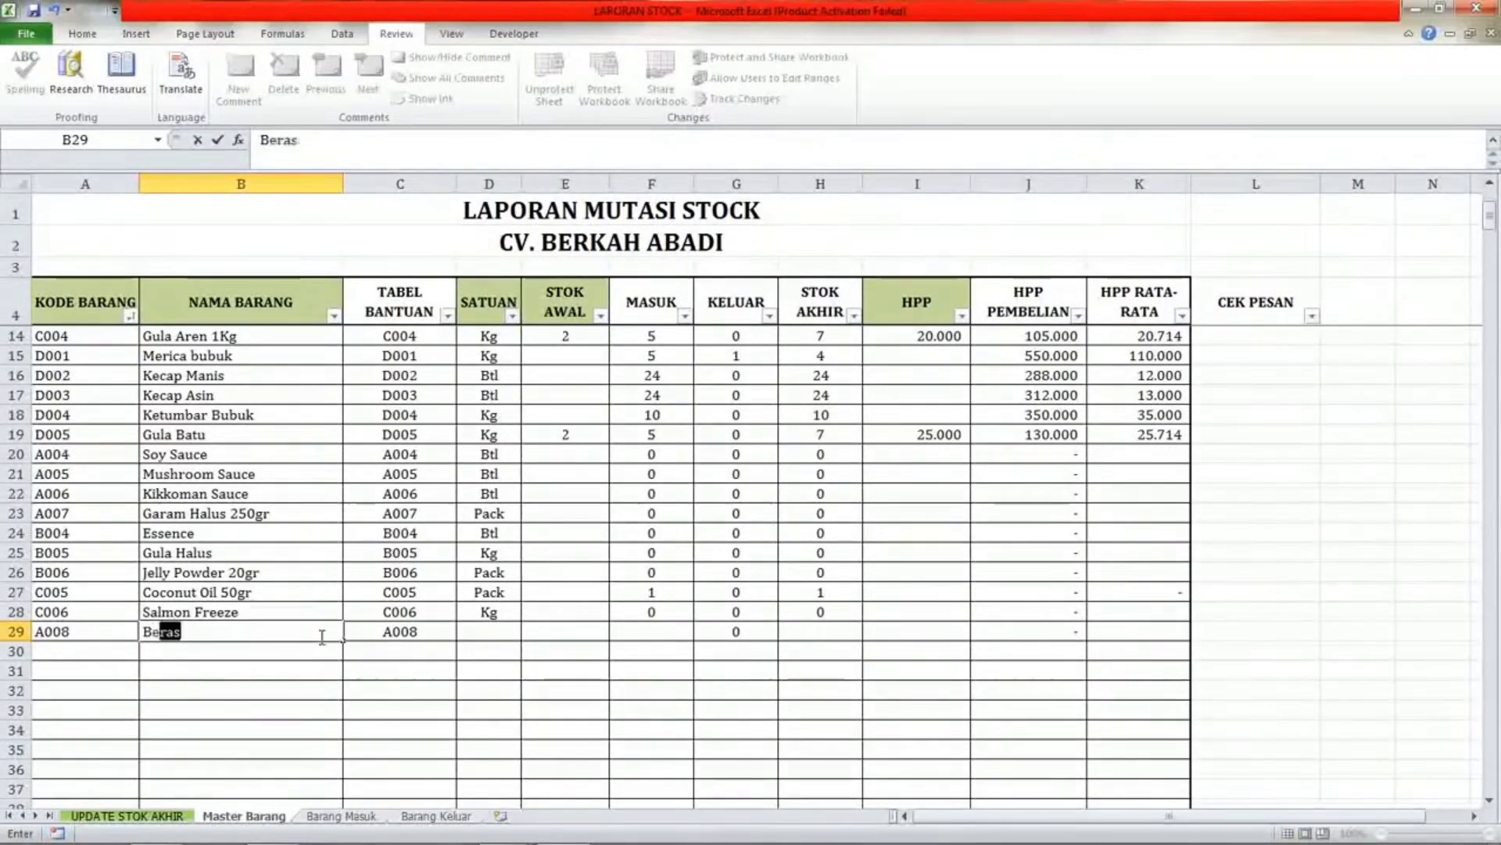
{"action": "type", "text": "ras Ketan"}
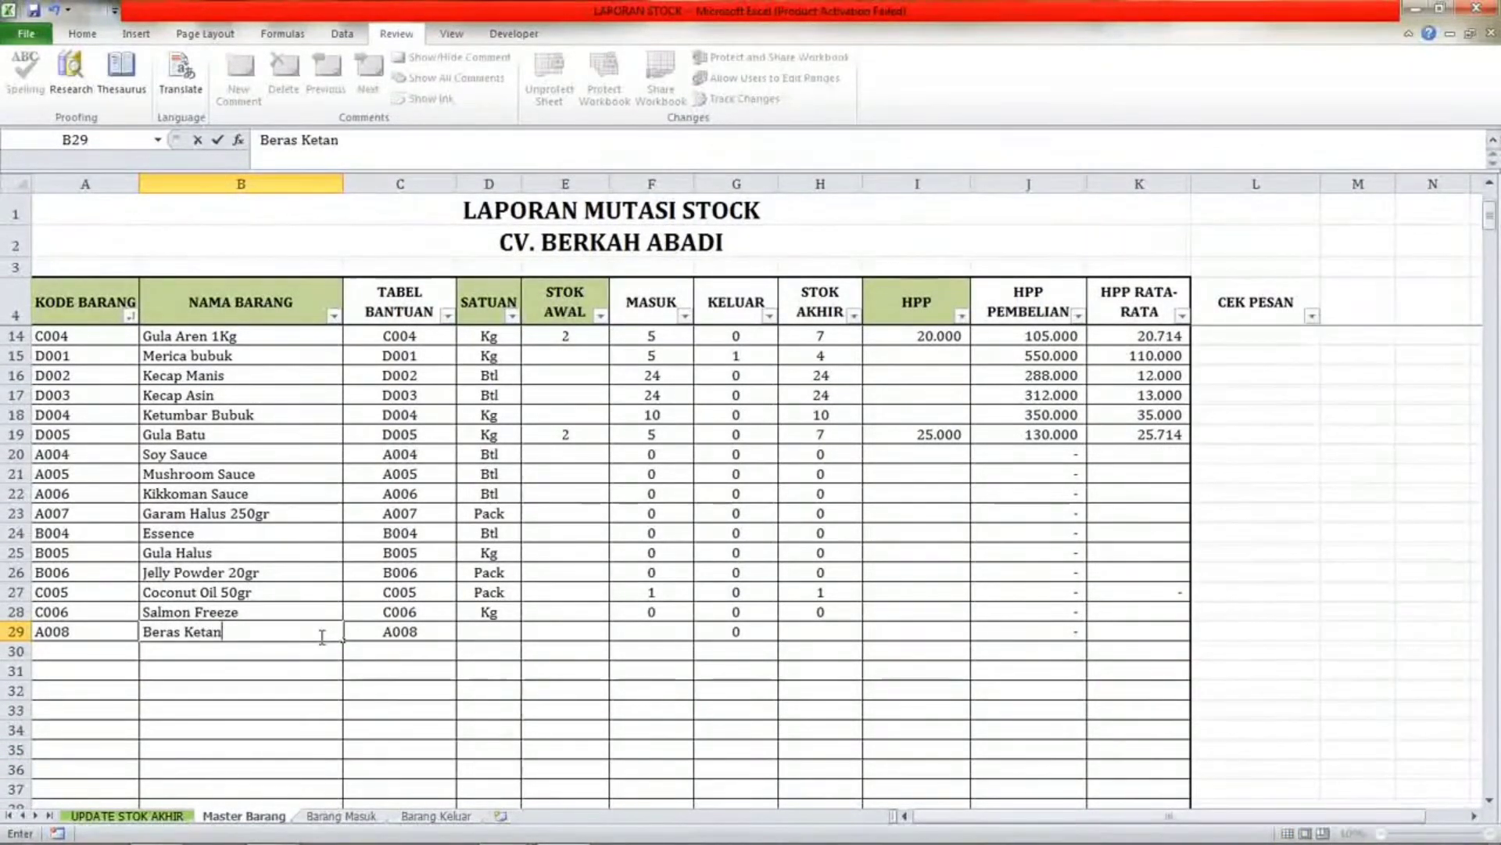
{"action": "key", "text": "Tab"}
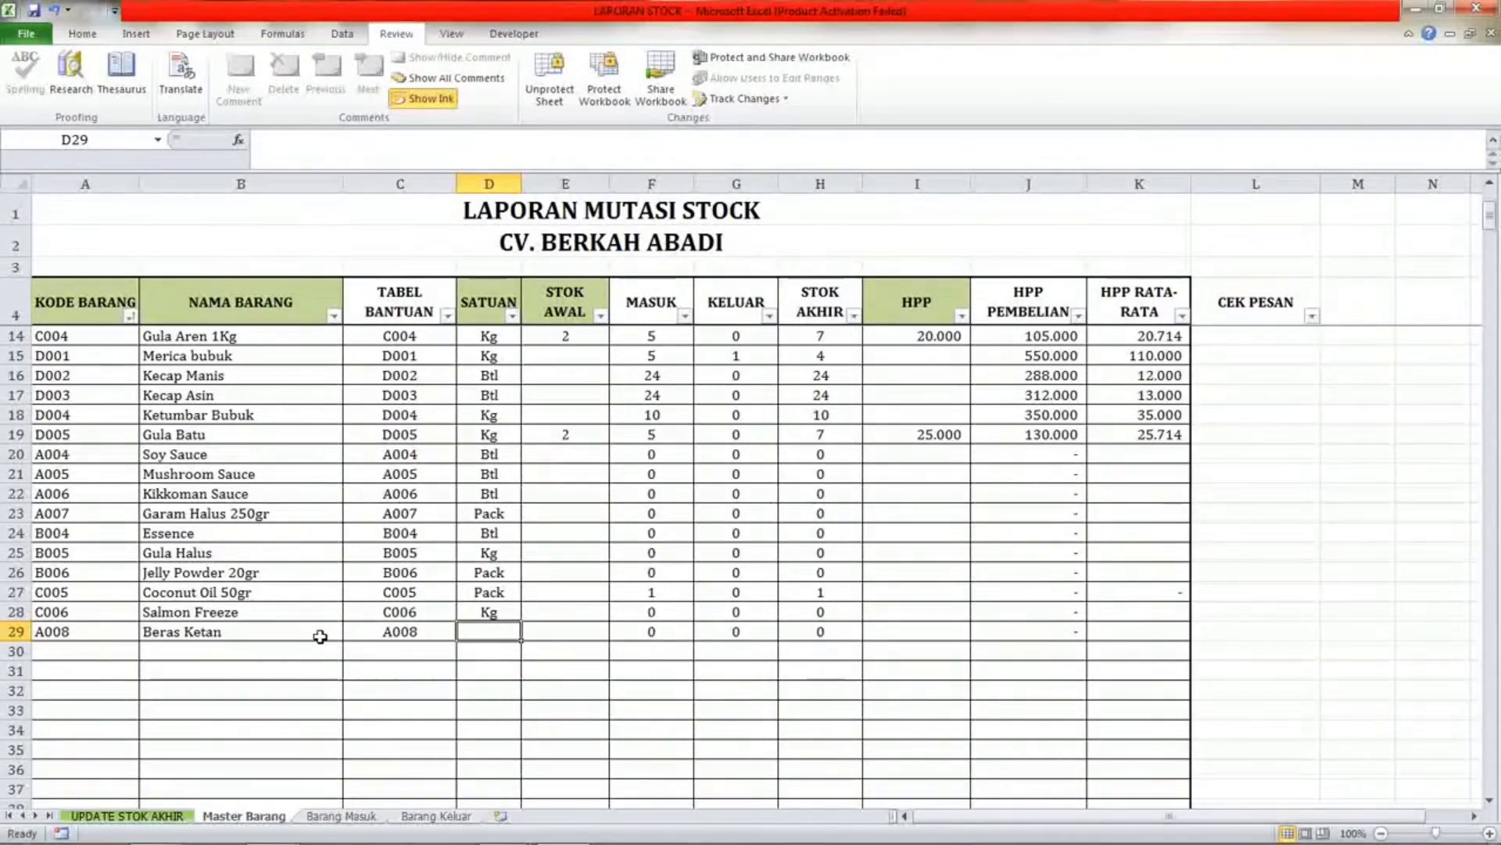
{"action": "type", "text": "kg"}
{"action": "key", "text": "Return"}
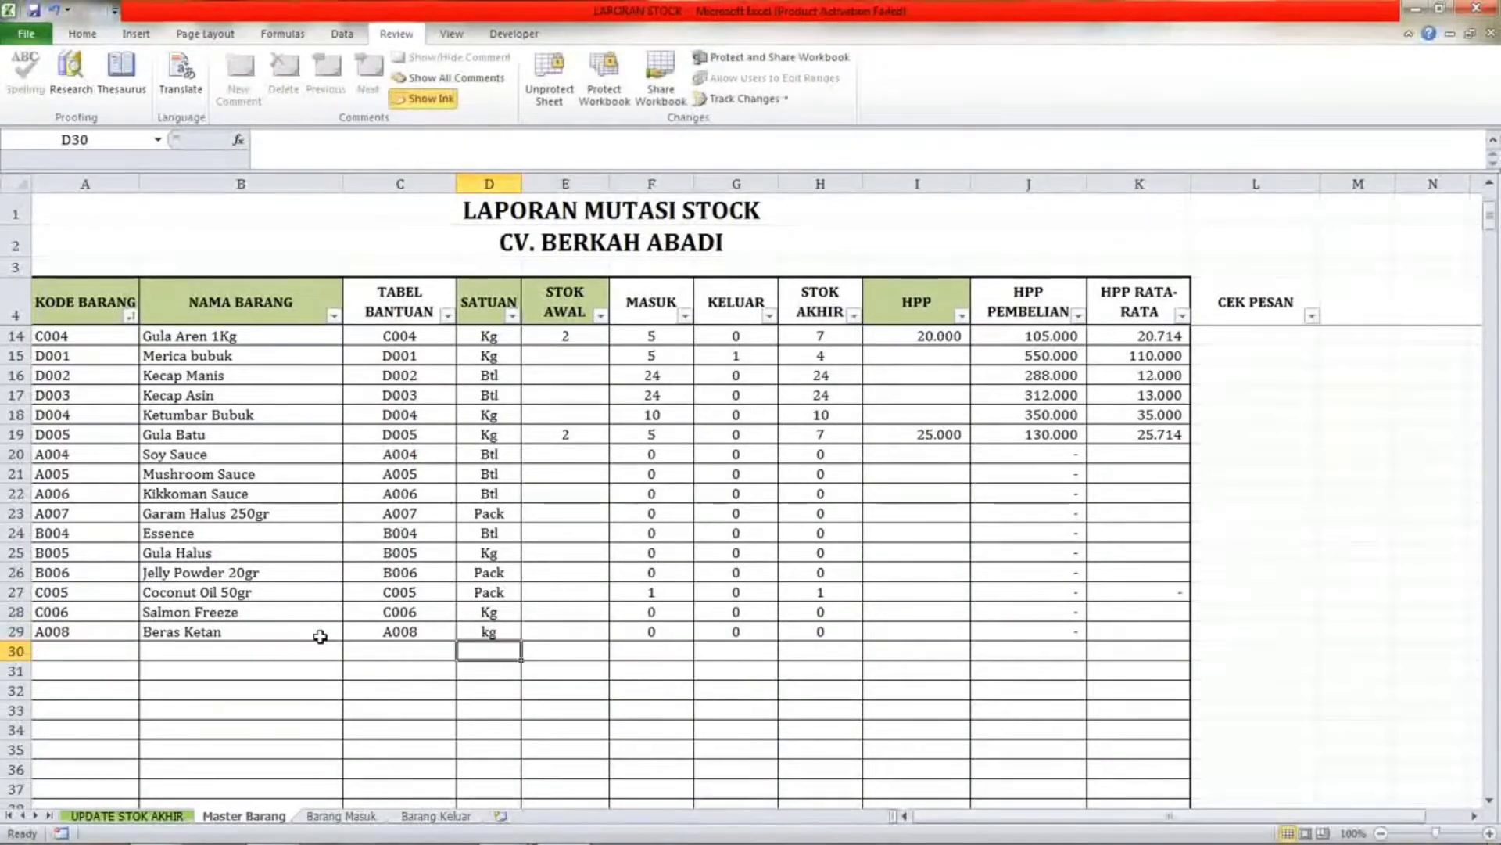
{"action": "key", "text": "Up"}
{"action": "type", "text": "Kg"}
{"action": "key", "text": "Return"}
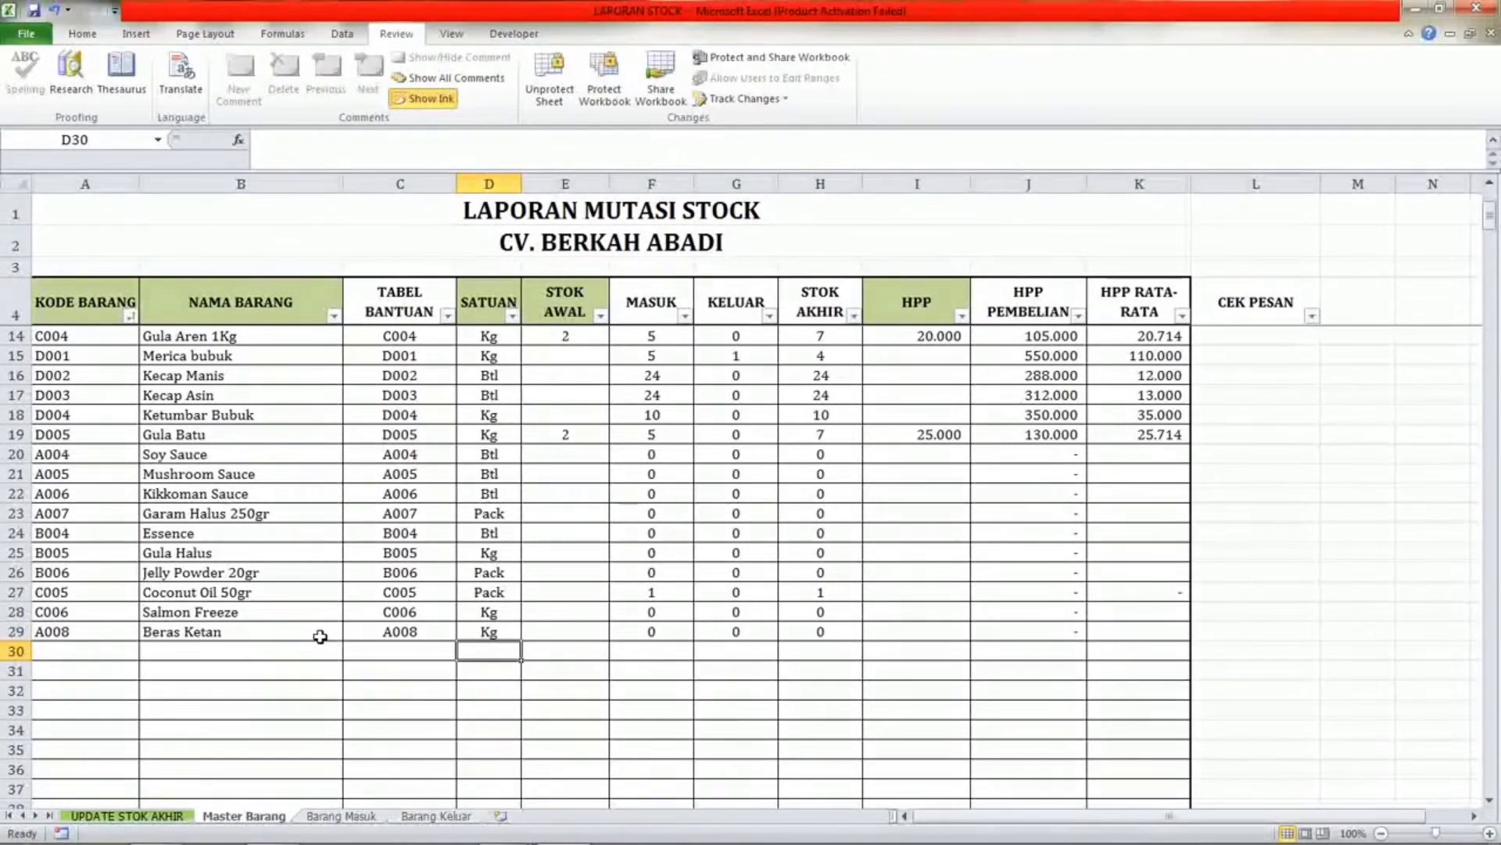
Enter an opening stock of 2 and an HPP of 12000 for the Beras Ketan row.
{"action": "key", "text": "Up"}
{"action": "key", "text": "Right"}
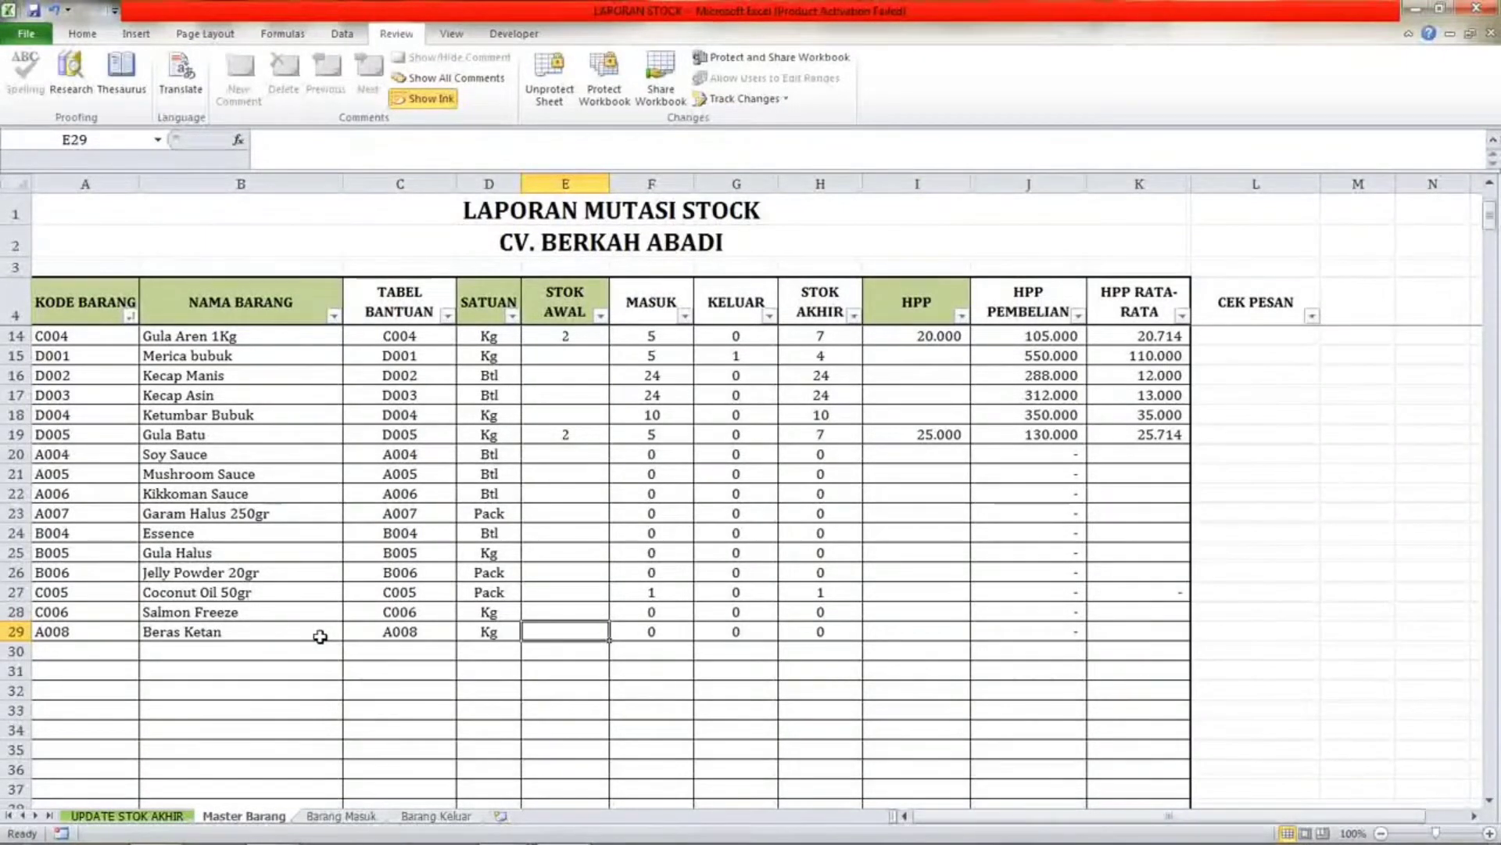
{"action": "type", "text": "2"}
{"action": "key", "text": "Tab"}
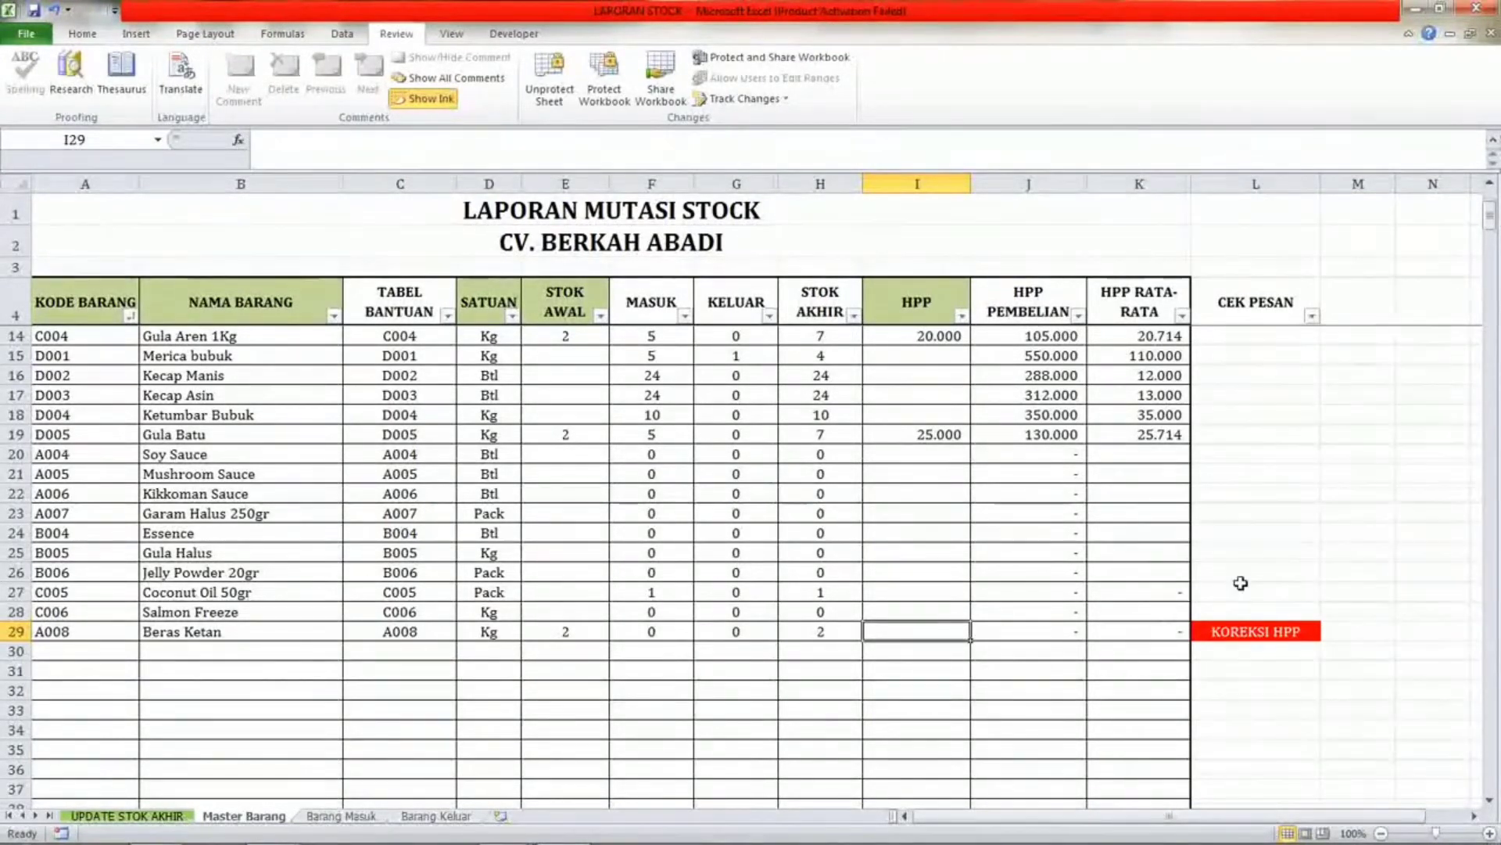
{"action": "type", "text": "12000"}
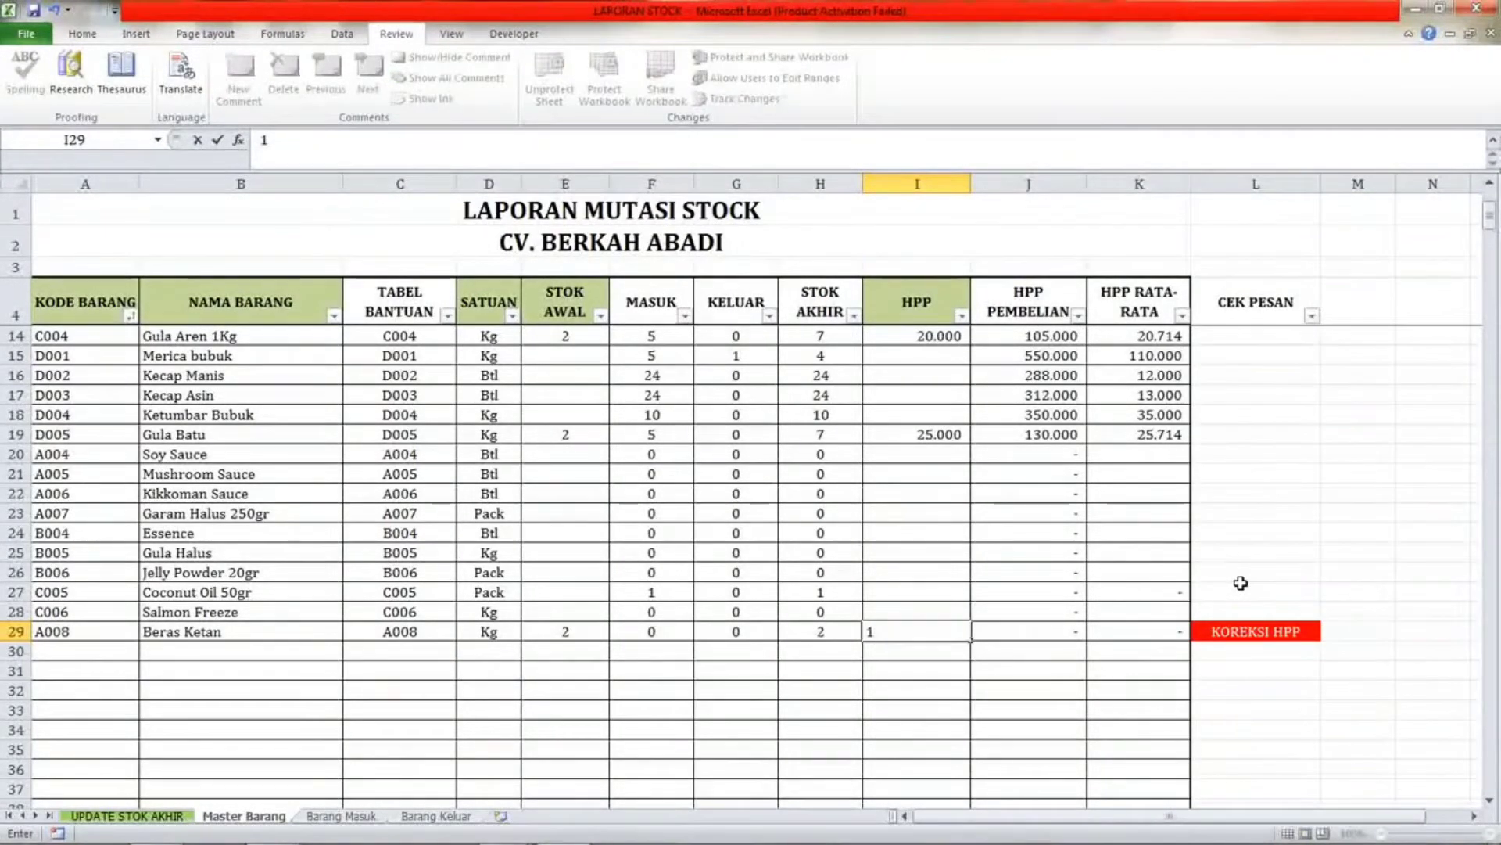
{"action": "key", "text": "Return"}
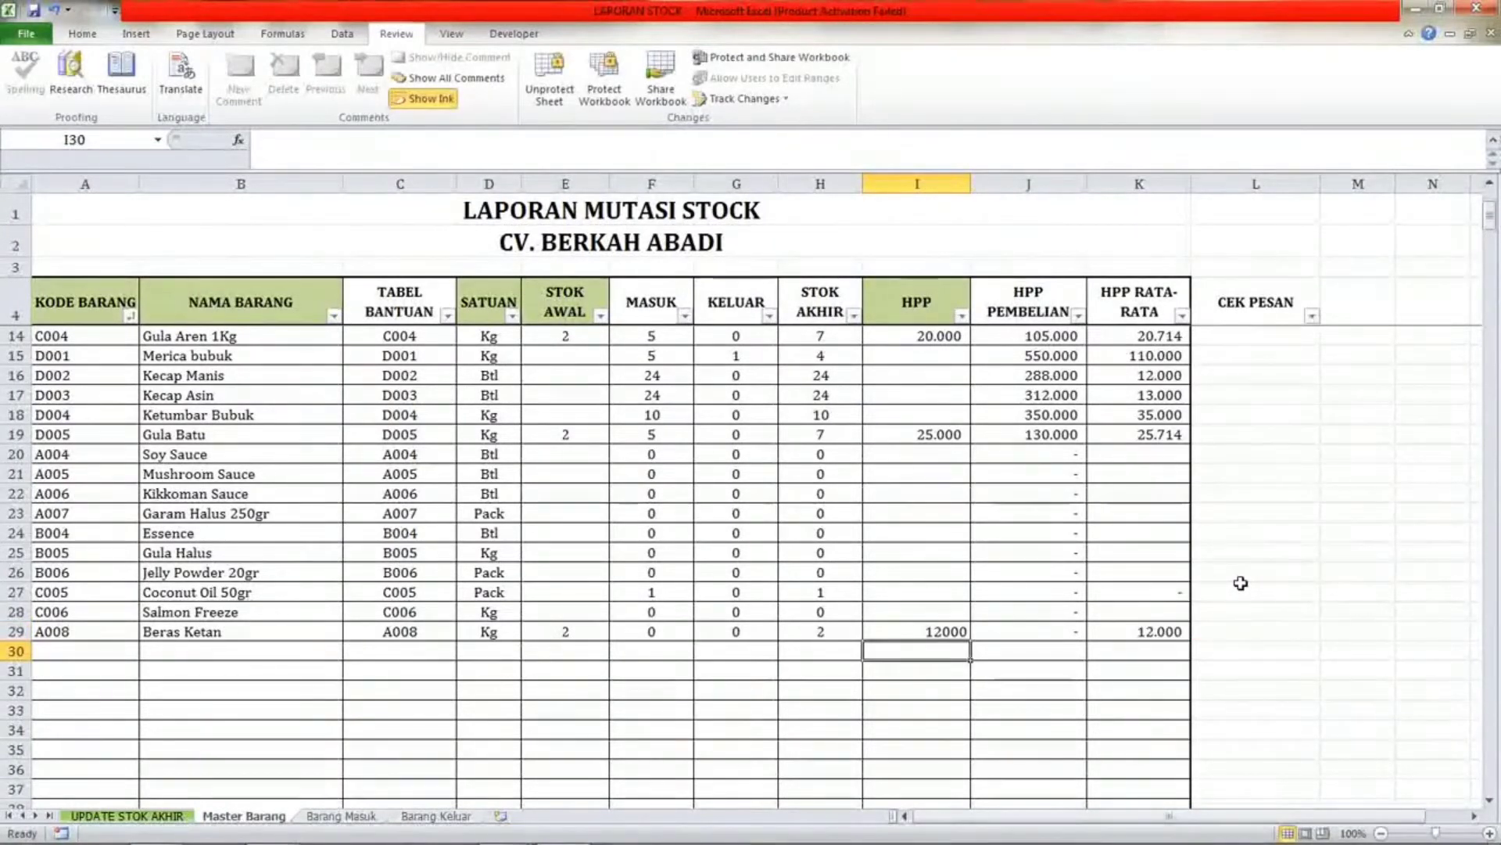
Clear the opening stock and HPP cells of the Beras Ketan row.
{"action": "left_click", "coordinate": [563, 630]}
{"action": "left_click", "coordinate": [912, 635], "text": "ctrl"}
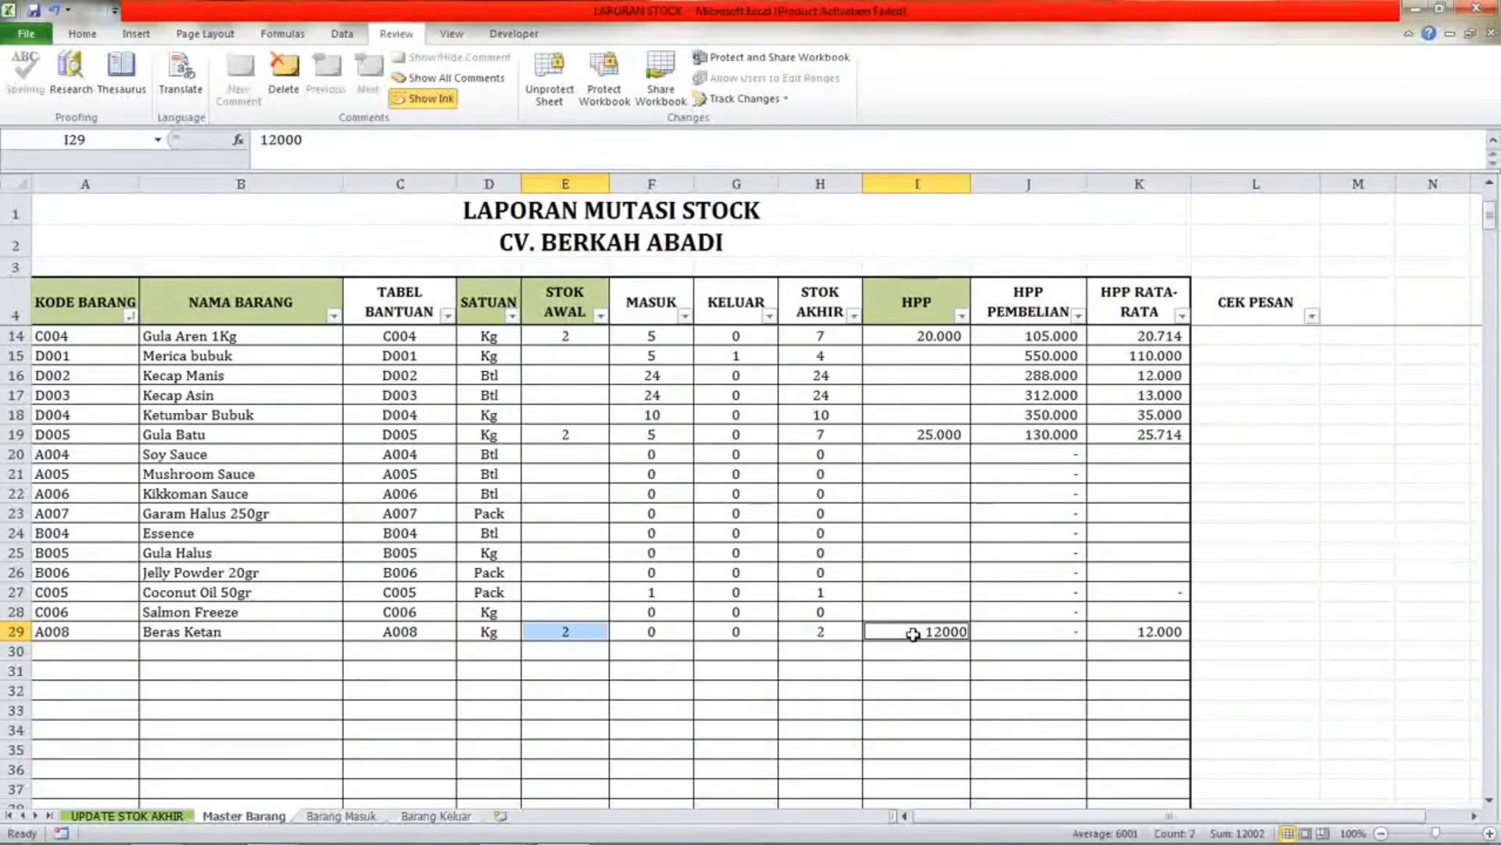
{"action": "key", "text": "Delete"}
{"action": "left_click", "coordinate": [563, 630]}
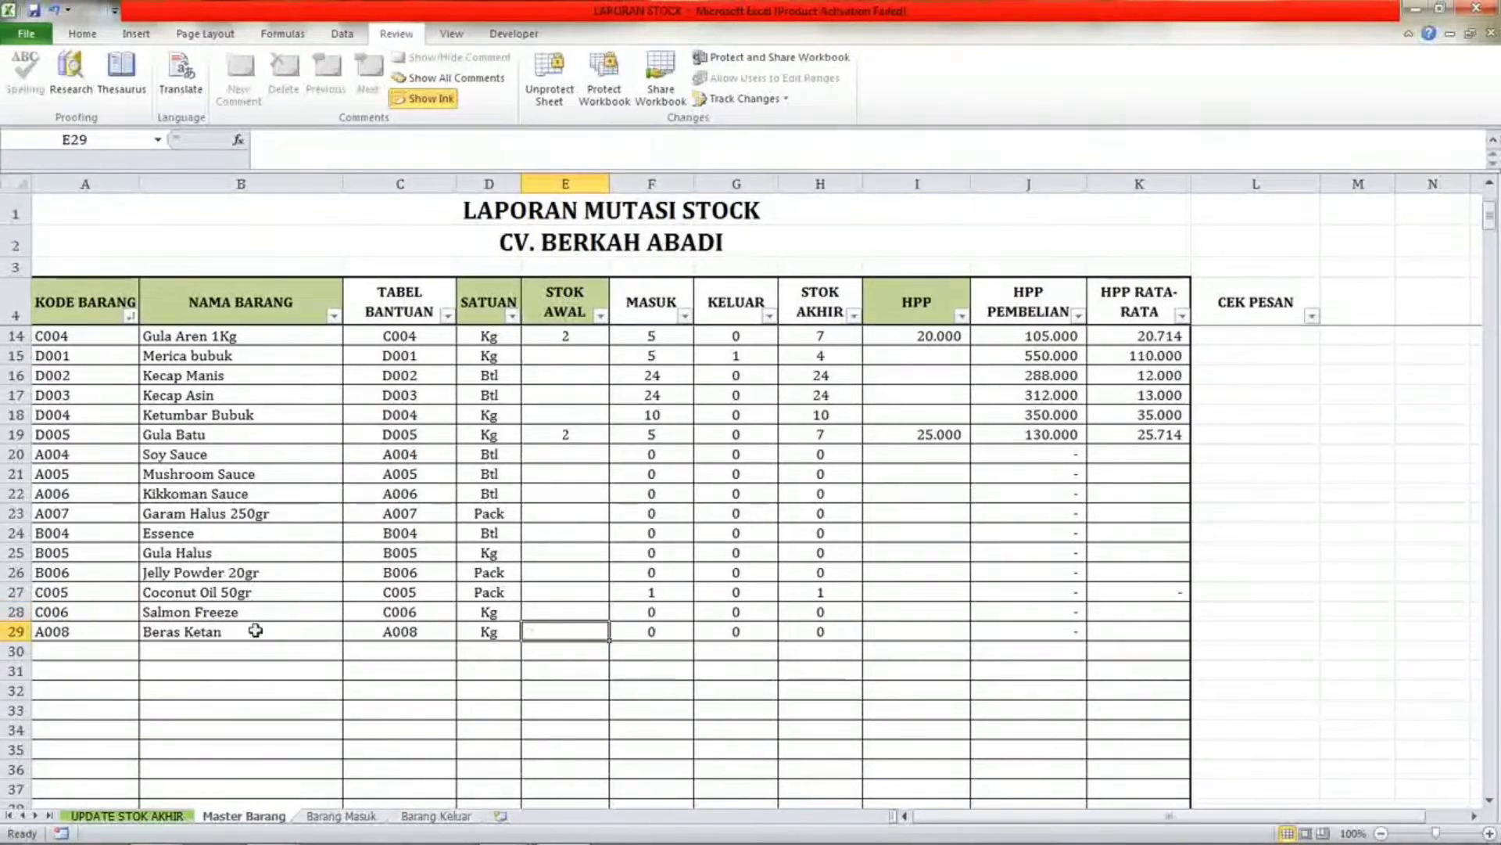
On the Barang Masuk sheet, delete the item name Coconut Oil 50gr from row 27.
{"action": "left_click_drag", "start_coordinate": [92, 631], "coordinate": [234, 651]}
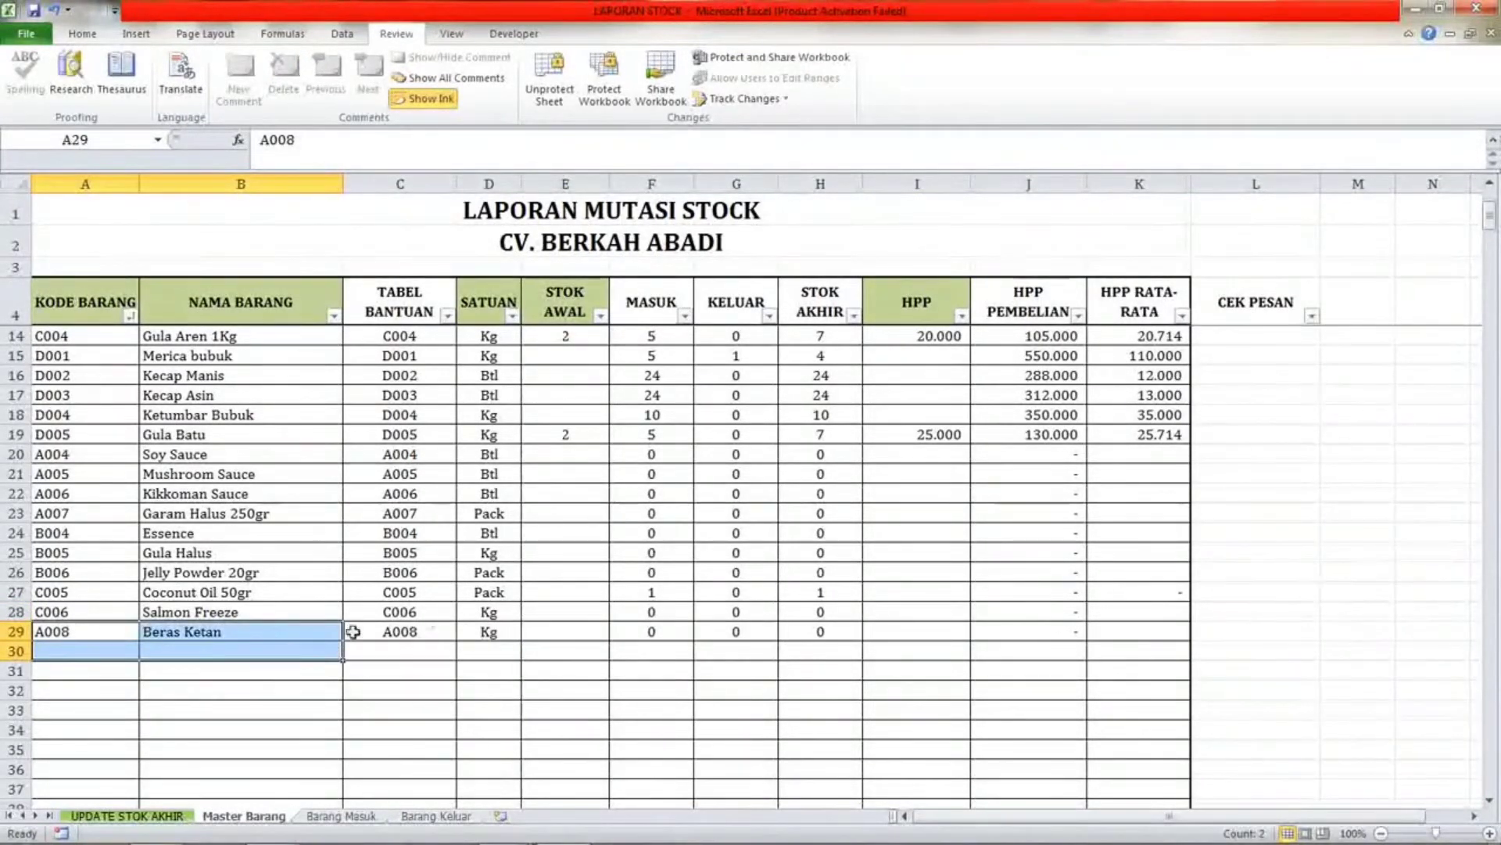
{"action": "left_click", "coordinate": [280, 635]}
{"action": "left_click", "coordinate": [507, 638]}
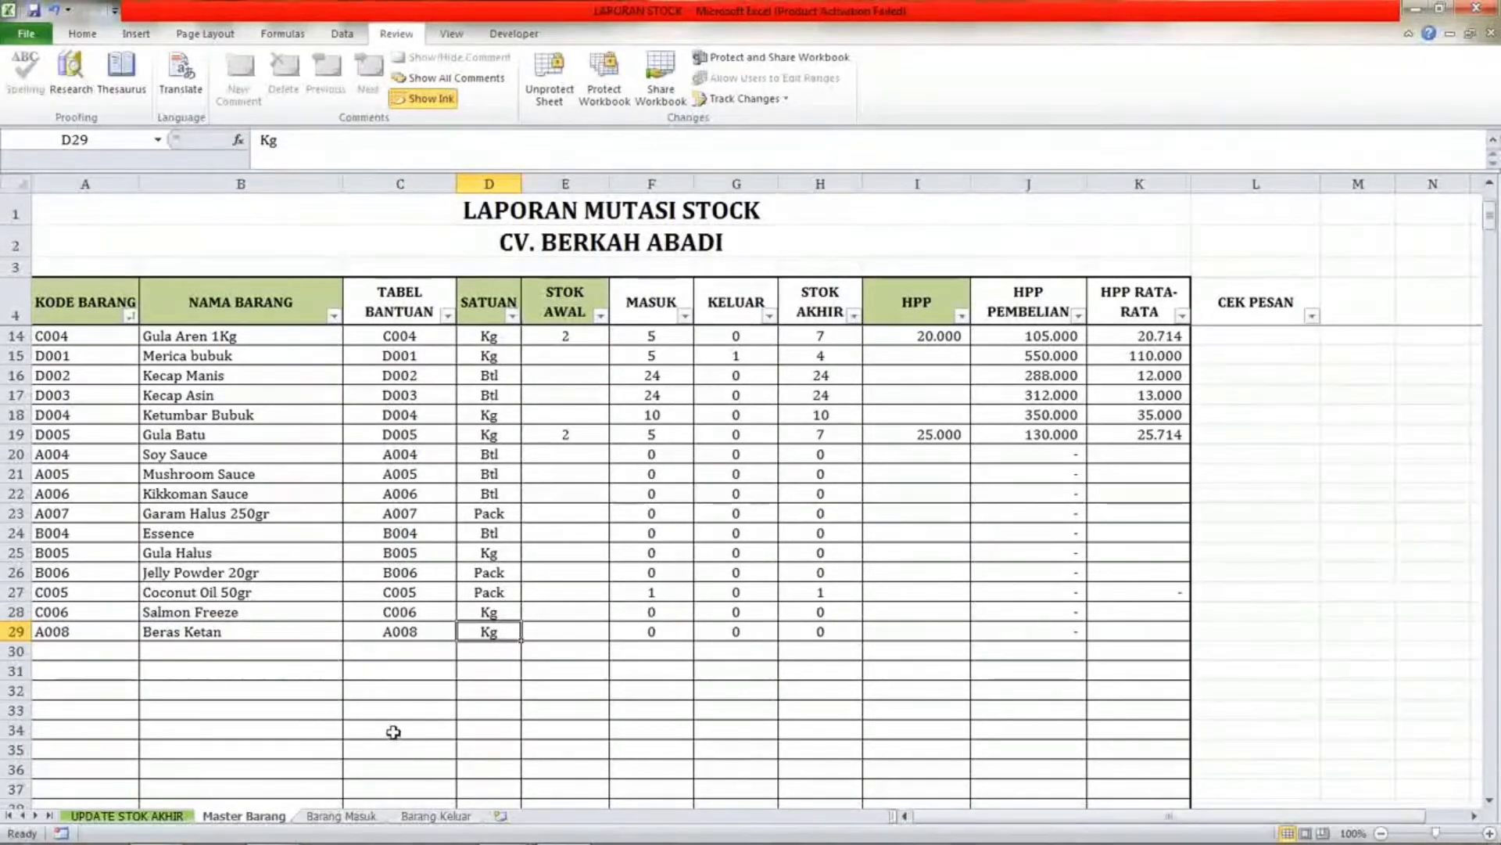
{"action": "left_click", "coordinate": [344, 815]}
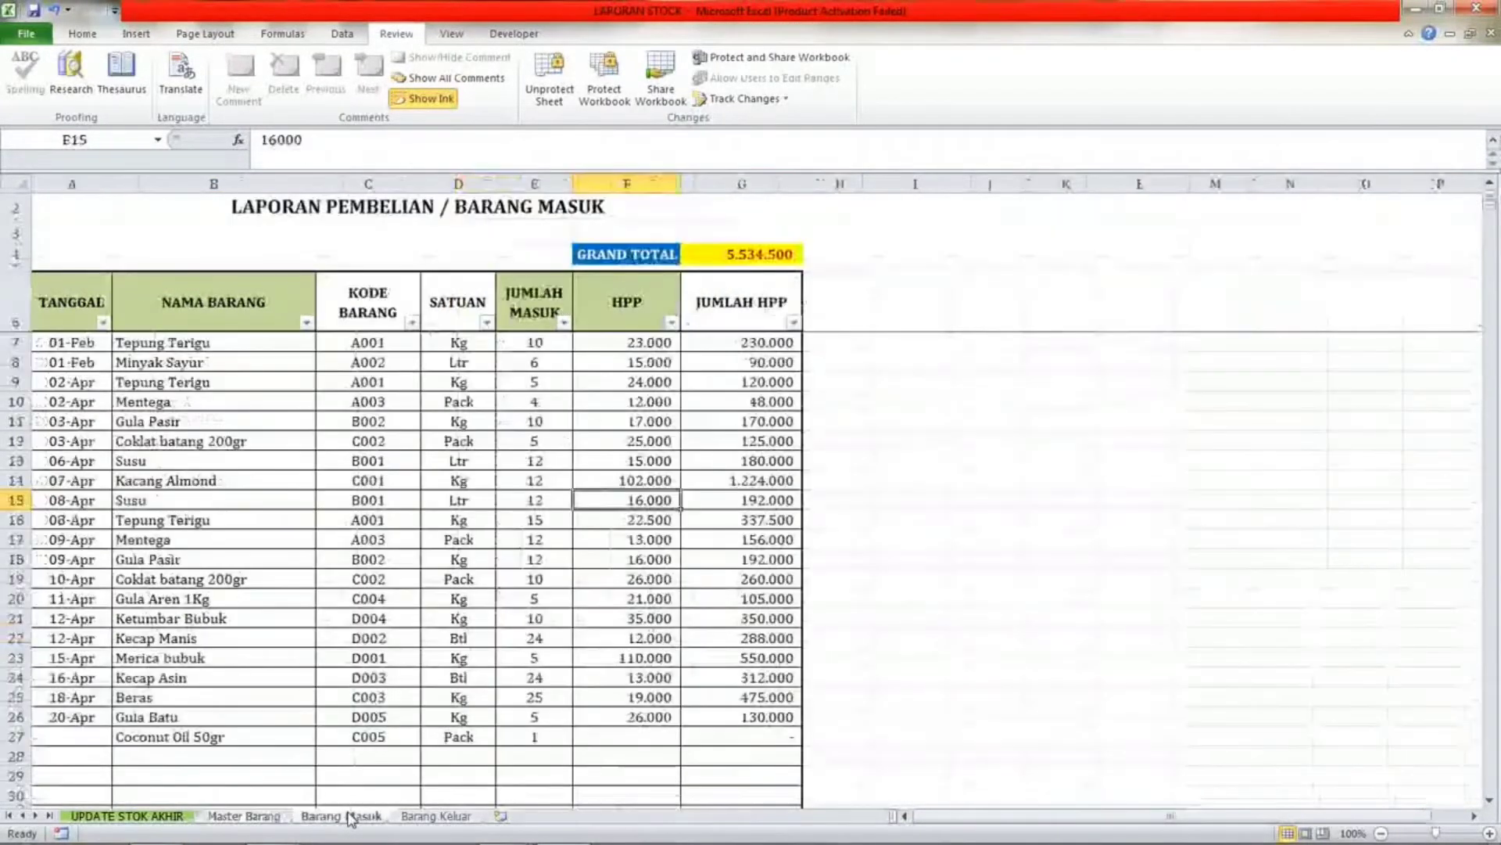
{"action": "left_click", "coordinate": [175, 743]}
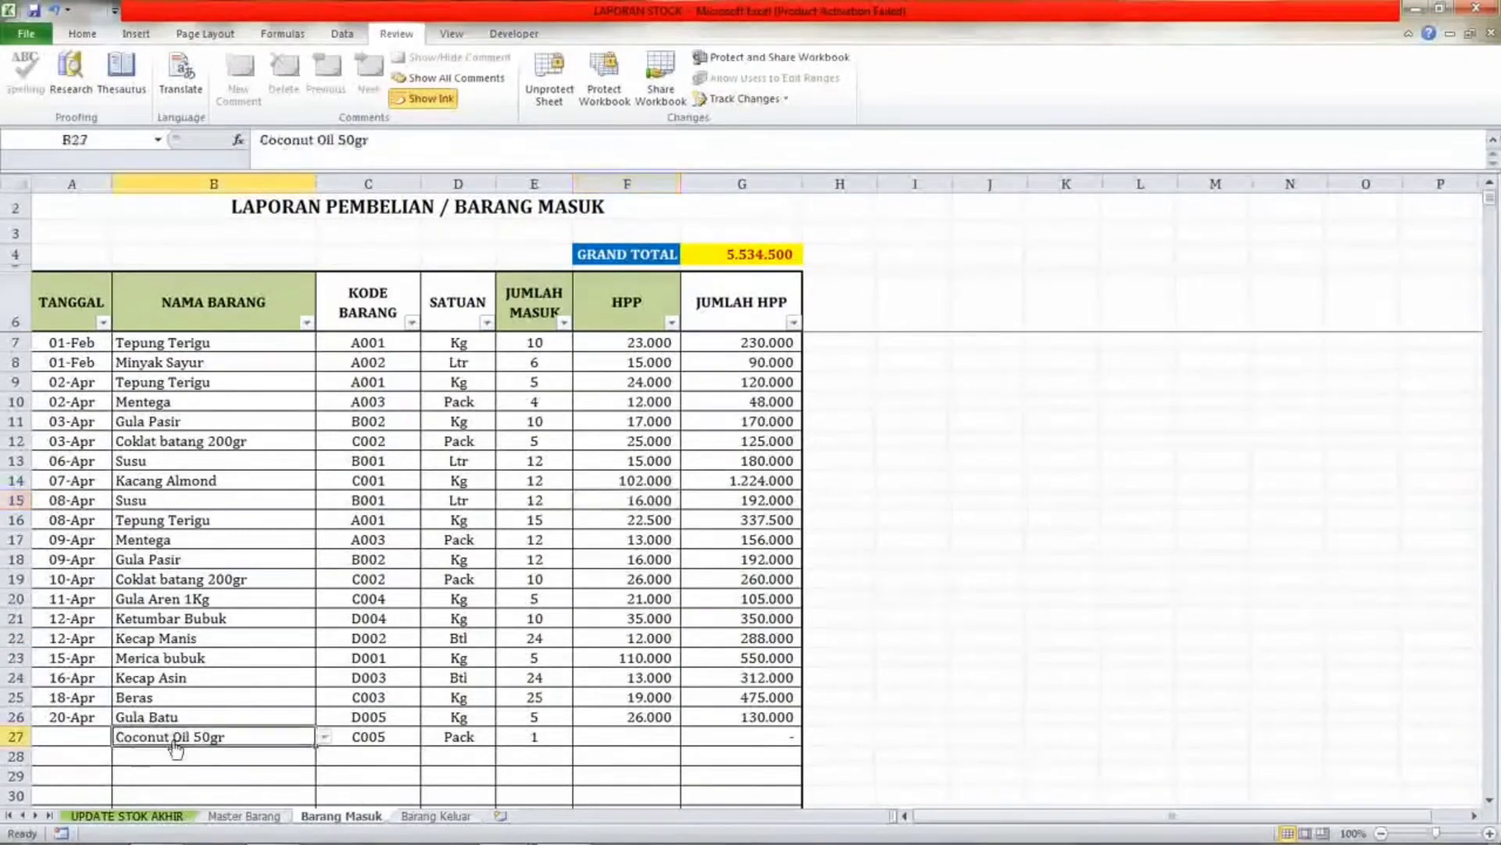
{"action": "key", "text": "Delete"}
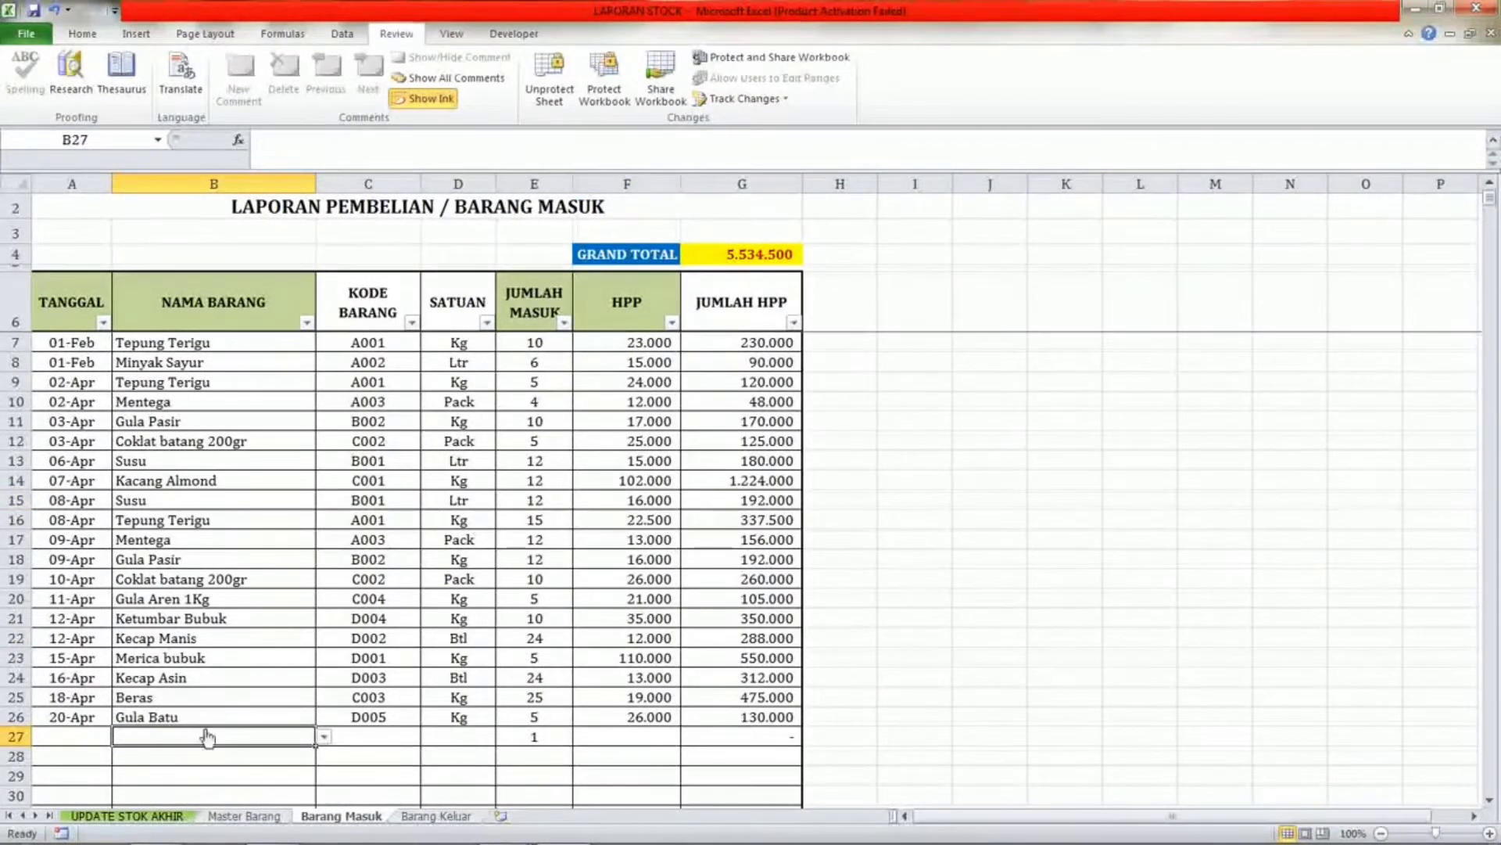
Enter the date 27 in row 27's TANGGAL cell of Barang Masuk.
{"action": "left_click", "coordinate": [72, 741]}
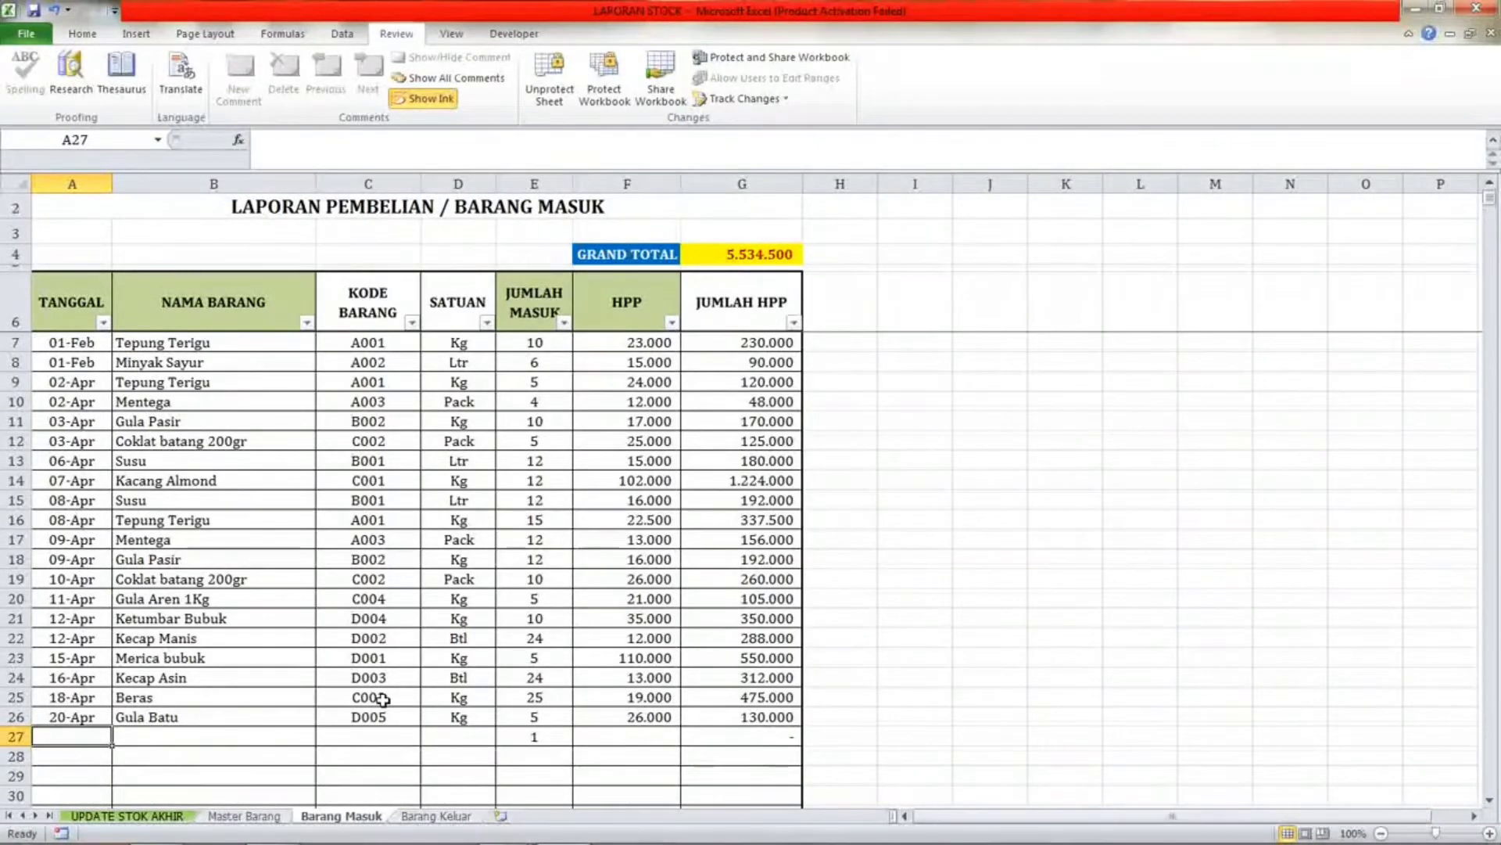
{"action": "type", "text": "27/4"}
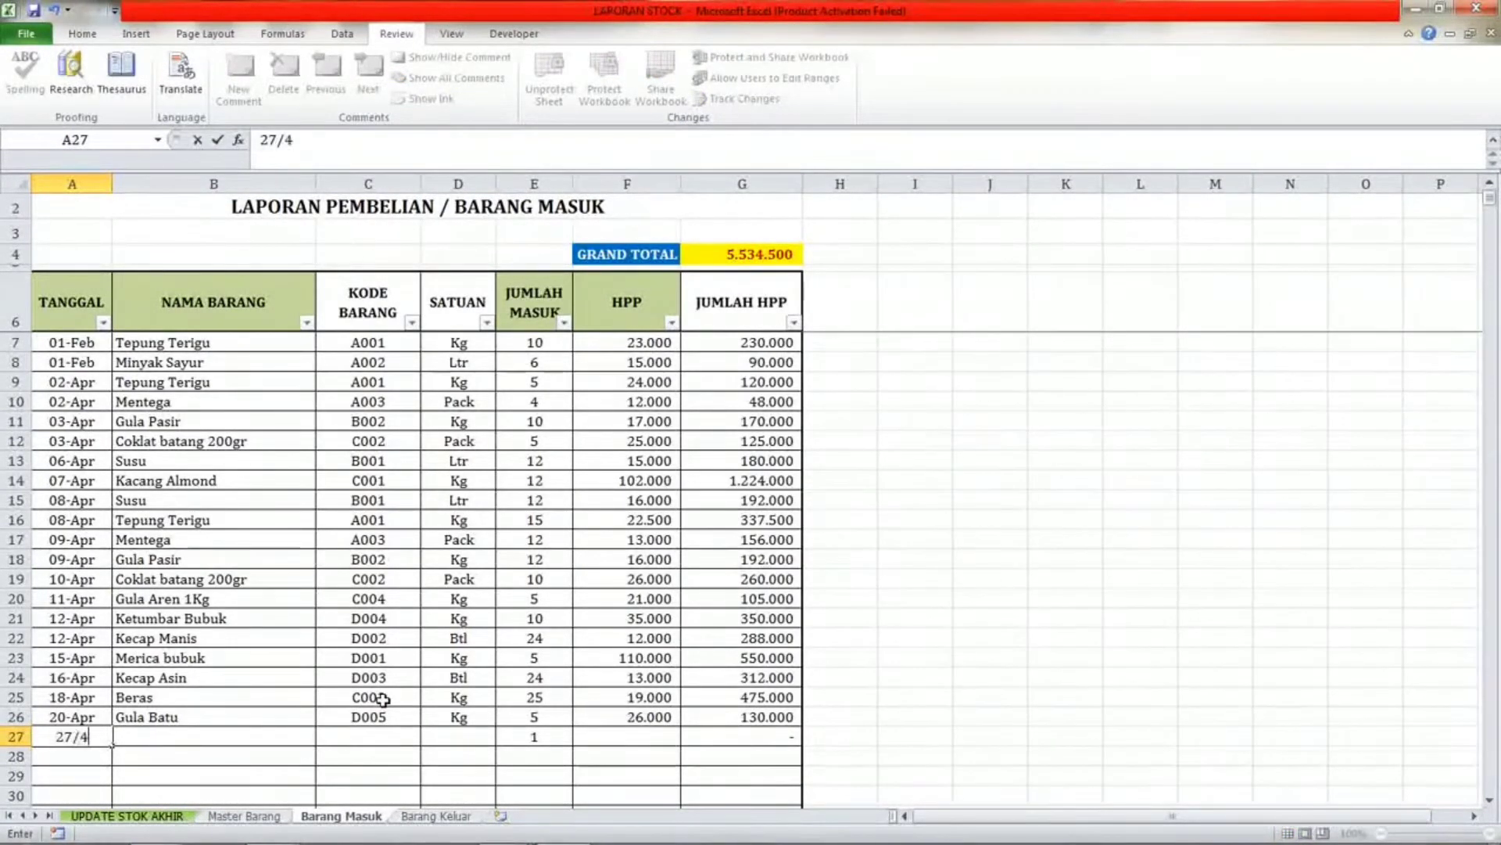
{"action": "key", "text": "Return"}
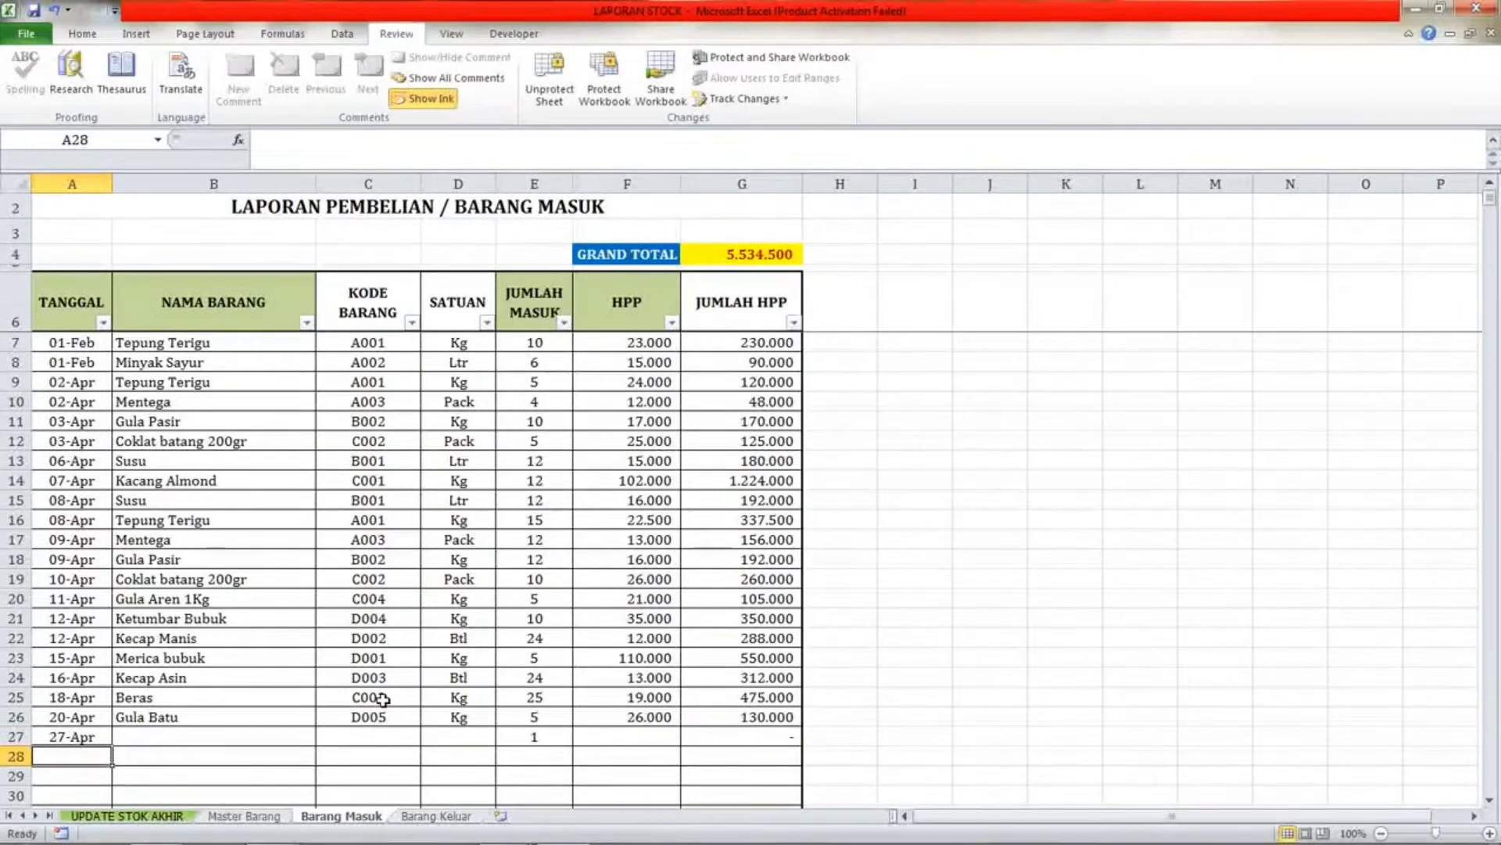
{"action": "key", "text": "Up"}
{"action": "key", "text": "Right"}
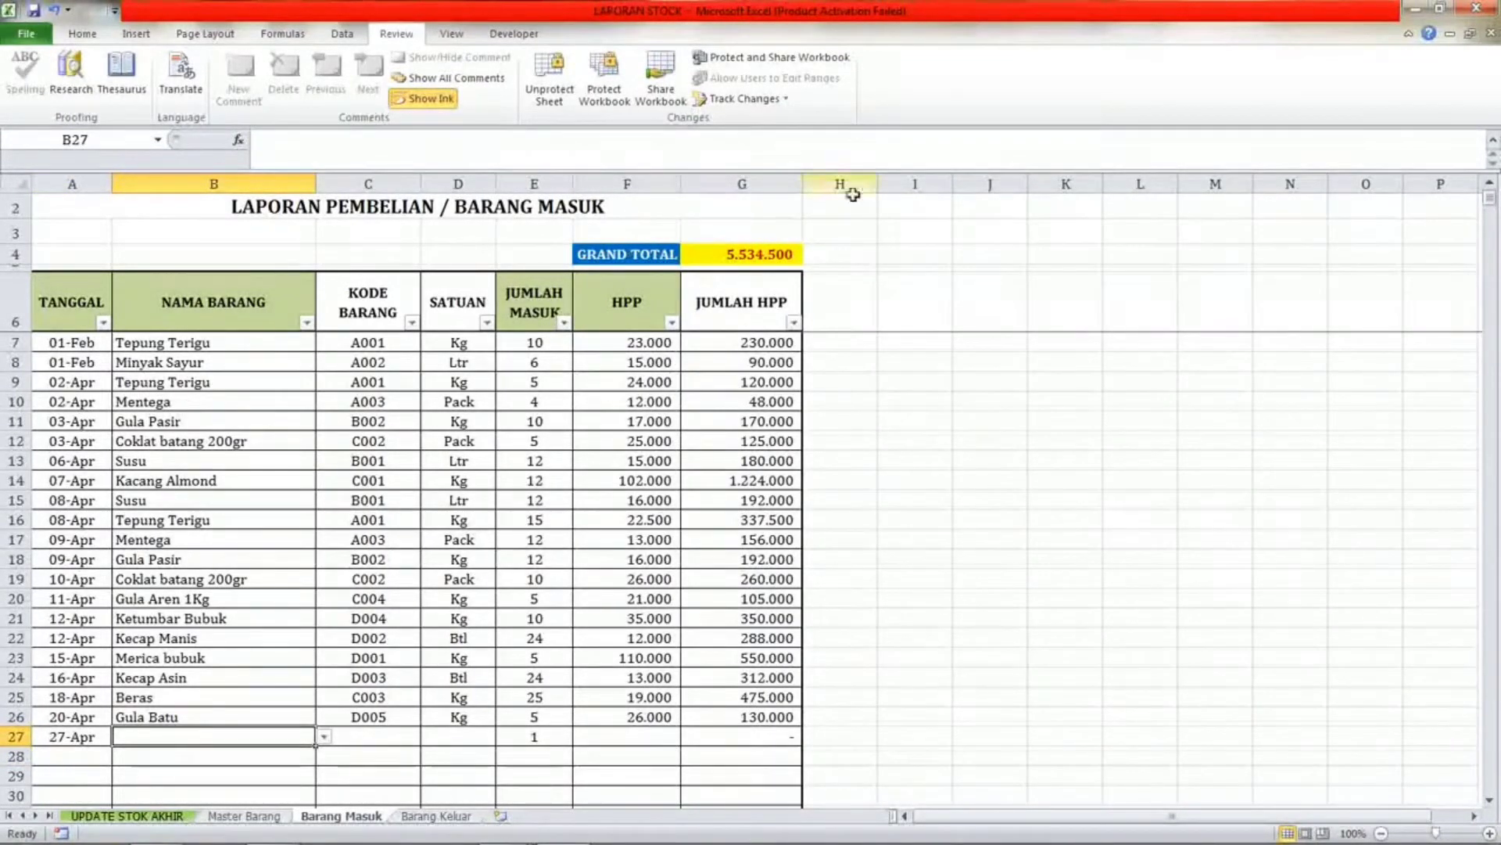
Pick Beras Ketan from the NAMA BARANG drop-down list for row 27.
{"action": "key", "text": "alt"}
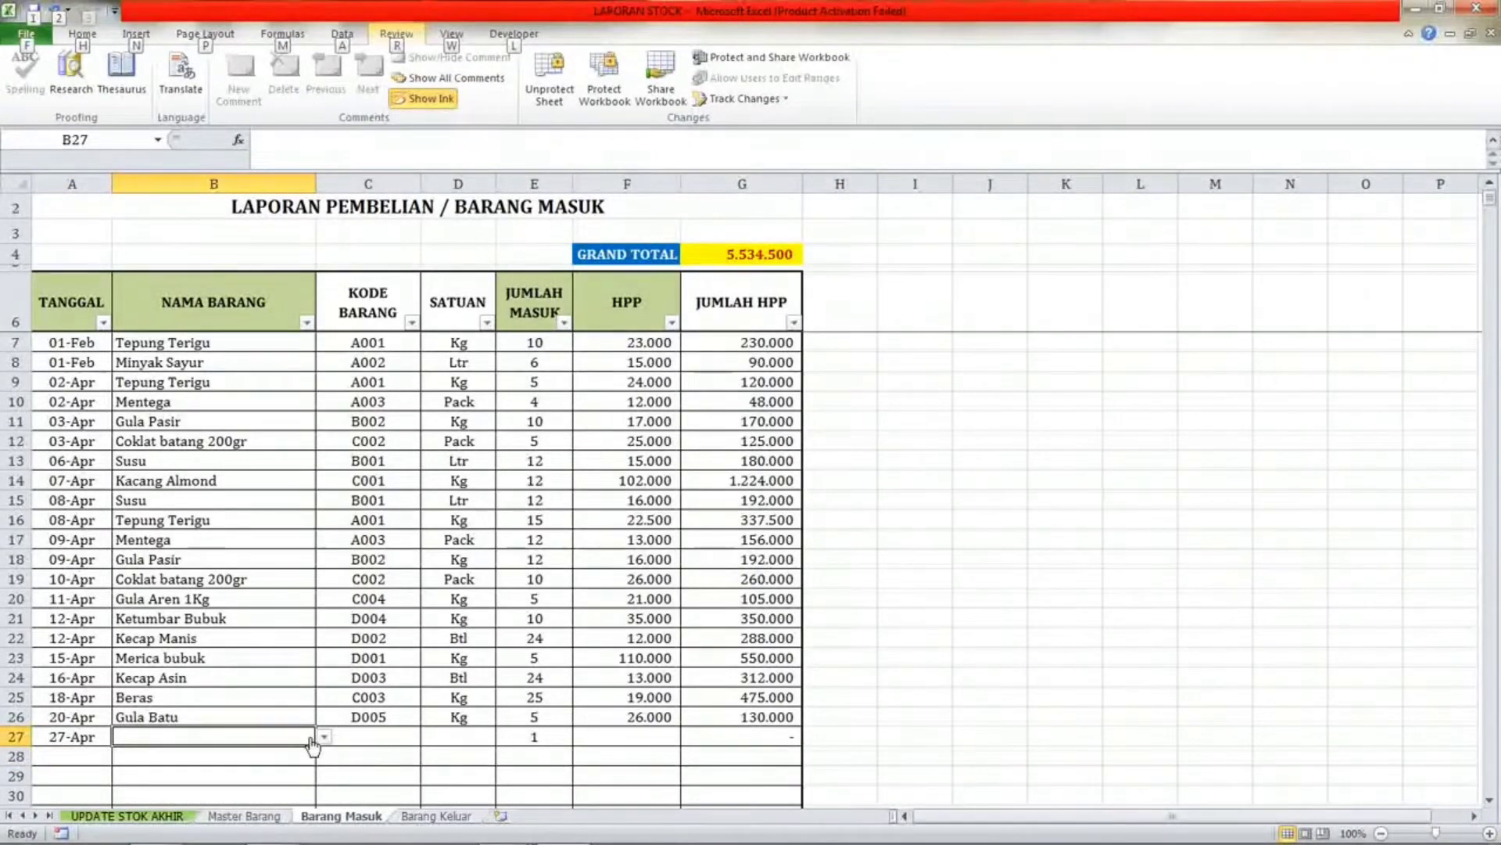
{"action": "left_click", "coordinate": [373, 737]}
{"action": "left_click", "coordinate": [288, 733]}
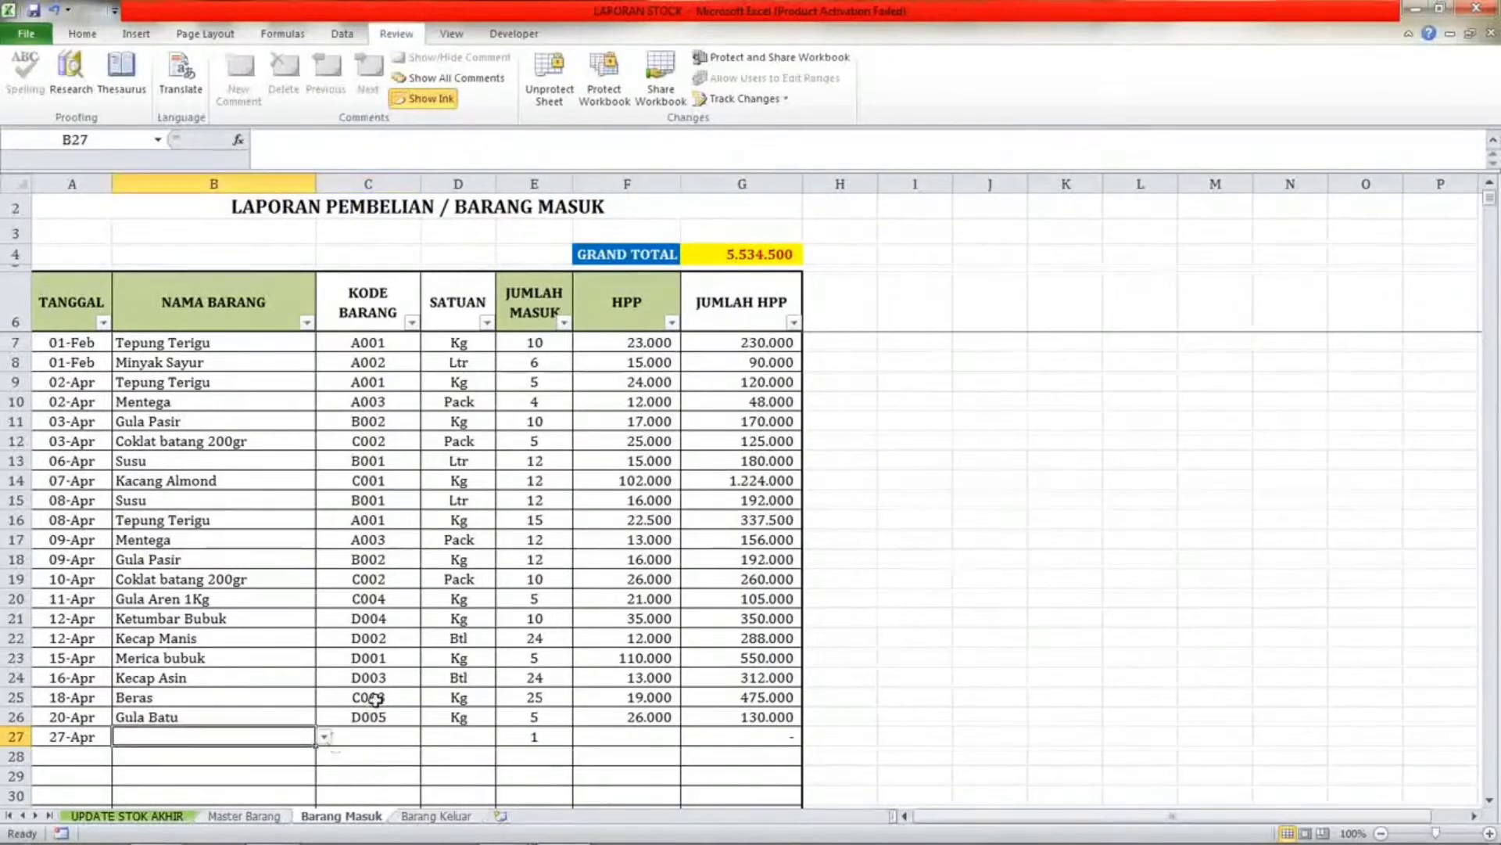
{"action": "key", "text": "alt+Down"}
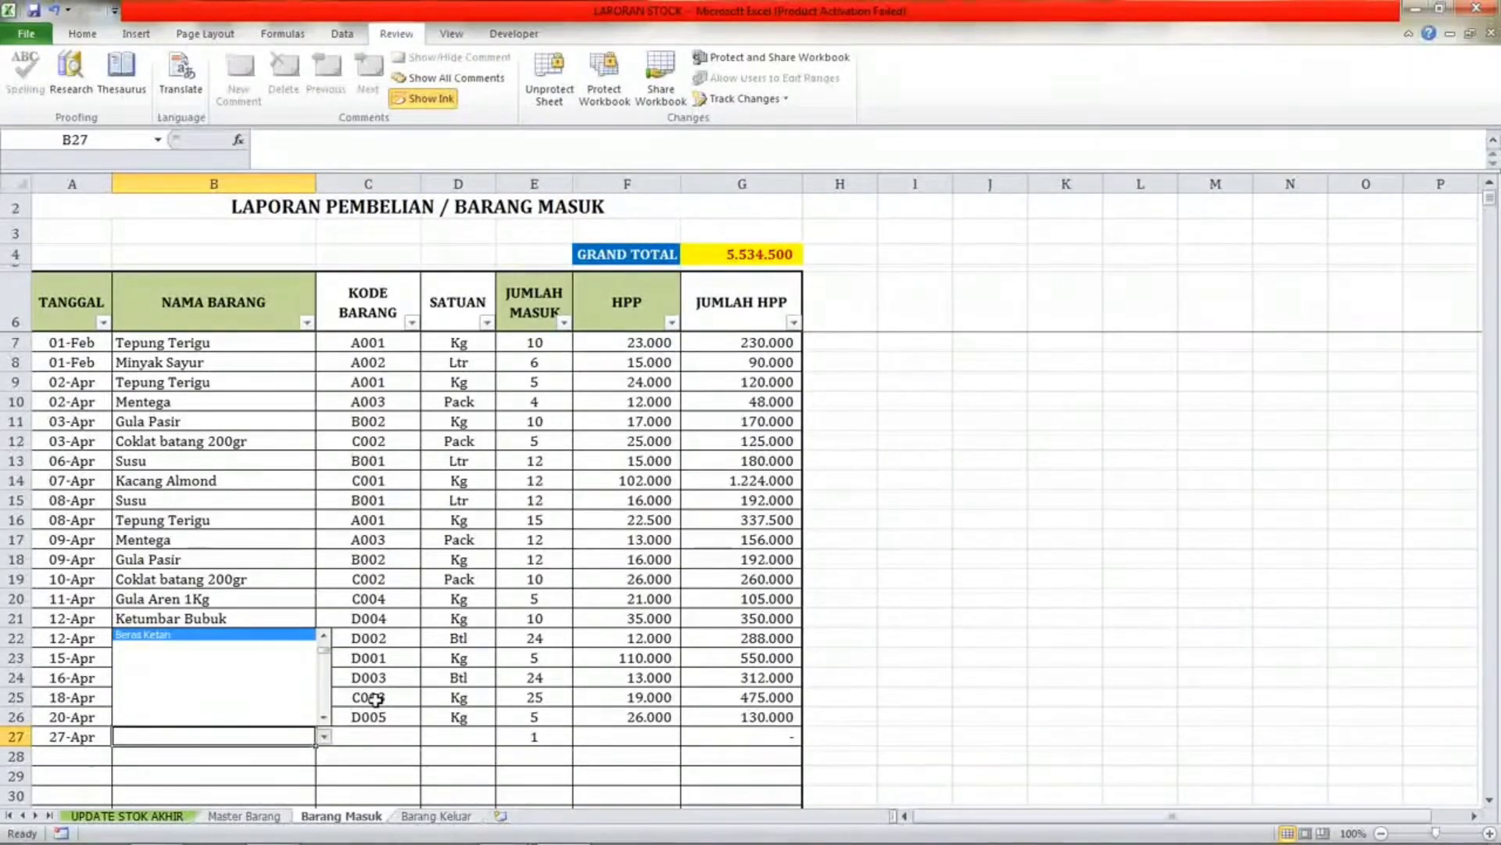
{"action": "key", "text": "Down"}
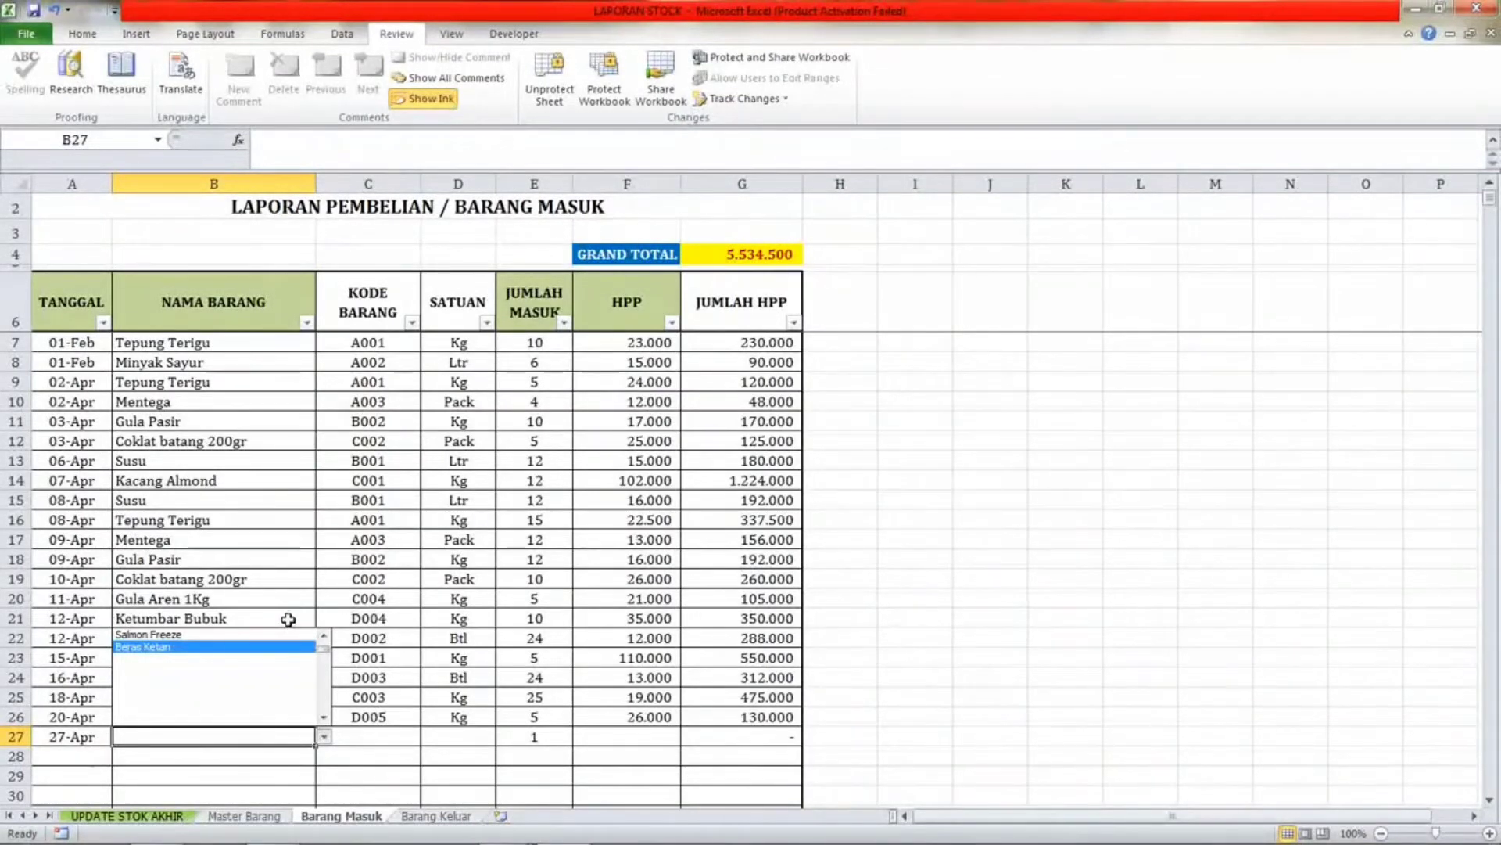
{"action": "key", "text": "Escape"}
{"action": "key", "text": "alt+Down"}
{"action": "key", "text": "Escape"}
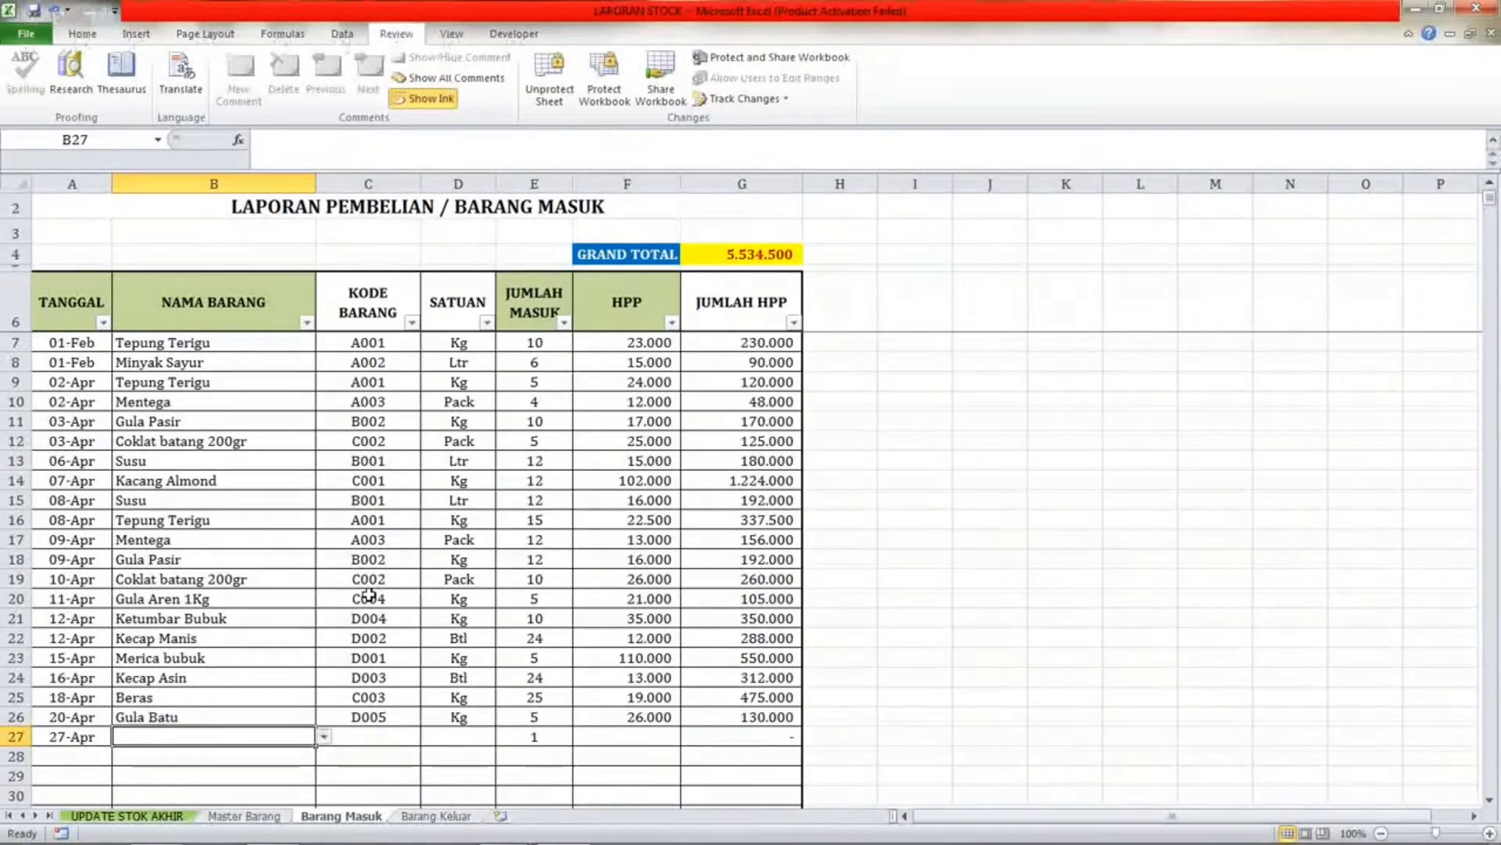
{"action": "key", "text": "alt+Down"}
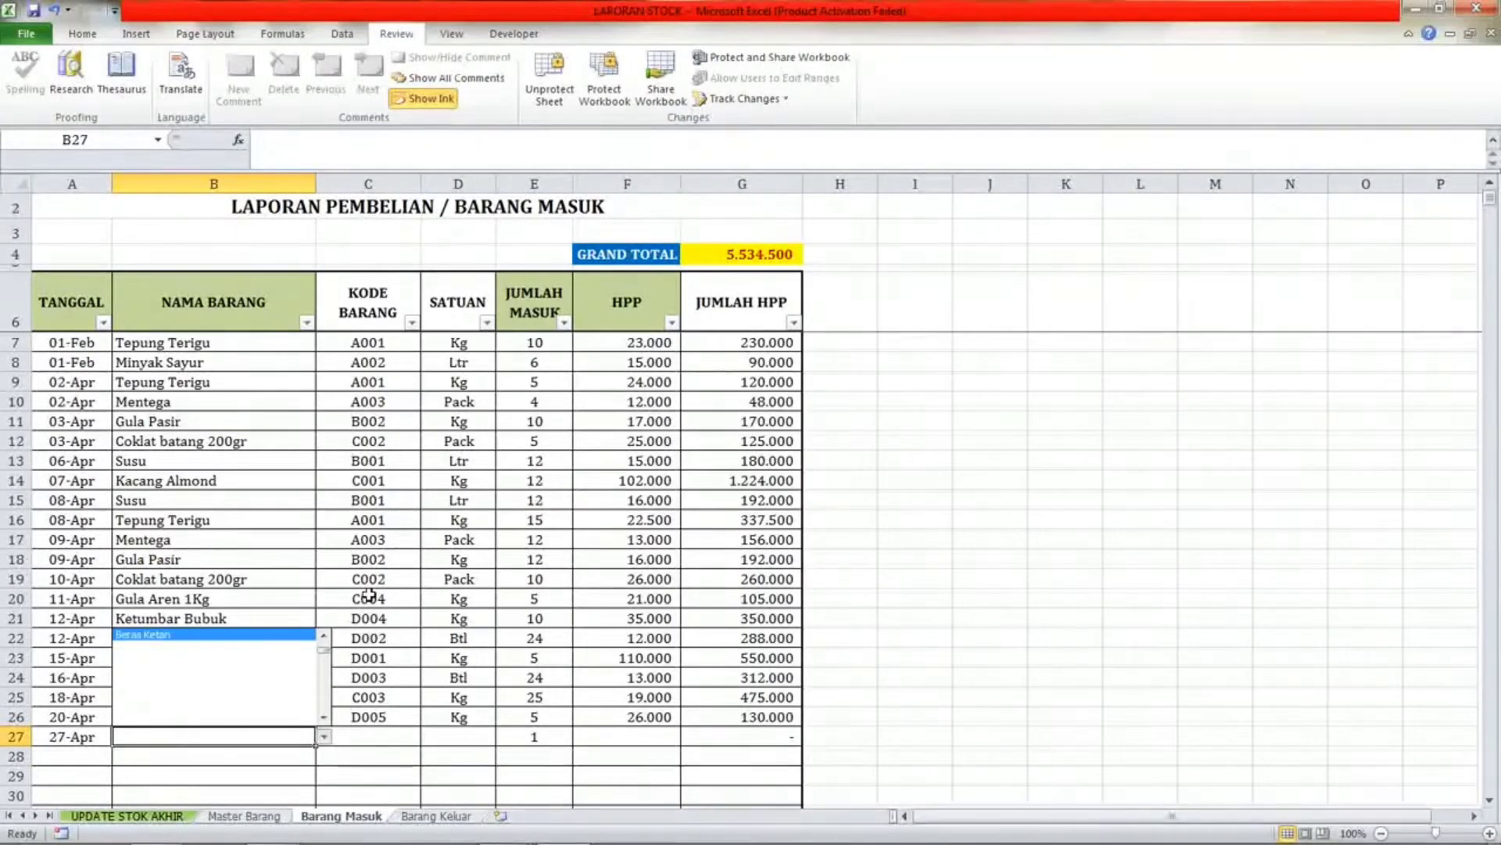
{"action": "key", "text": "Up"}
{"action": "key", "text": "Up"}
{"action": "key", "text": "Up"}
{"action": "key", "text": "Up"}
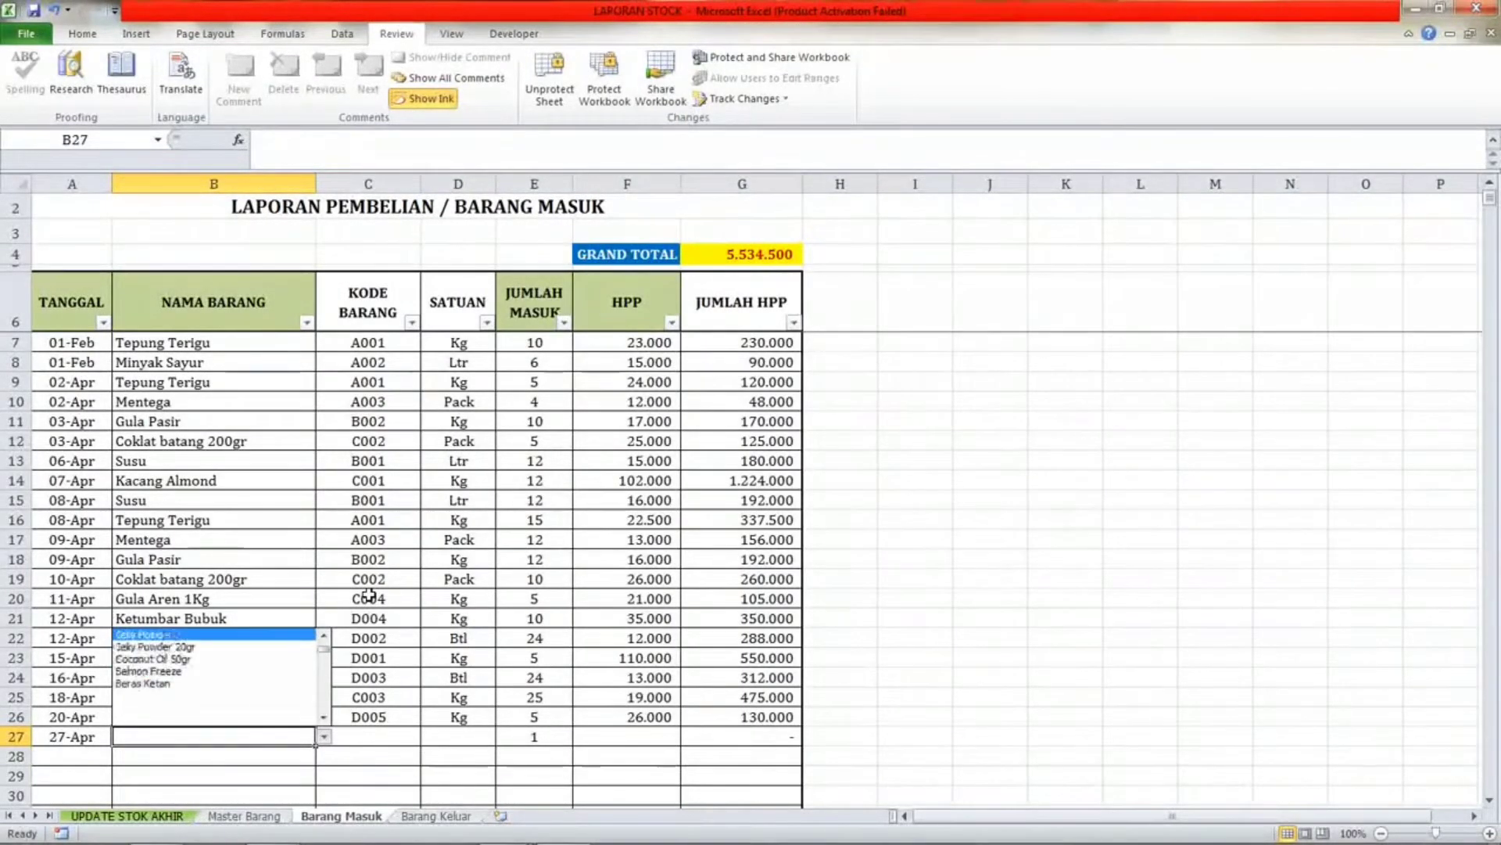
{"action": "key", "text": "Up"}
{"action": "key", "text": "Down"}
{"action": "key", "text": "Down"}
{"action": "key", "text": "Down"}
{"action": "key", "text": "Down"}
{"action": "key", "text": "Down"}
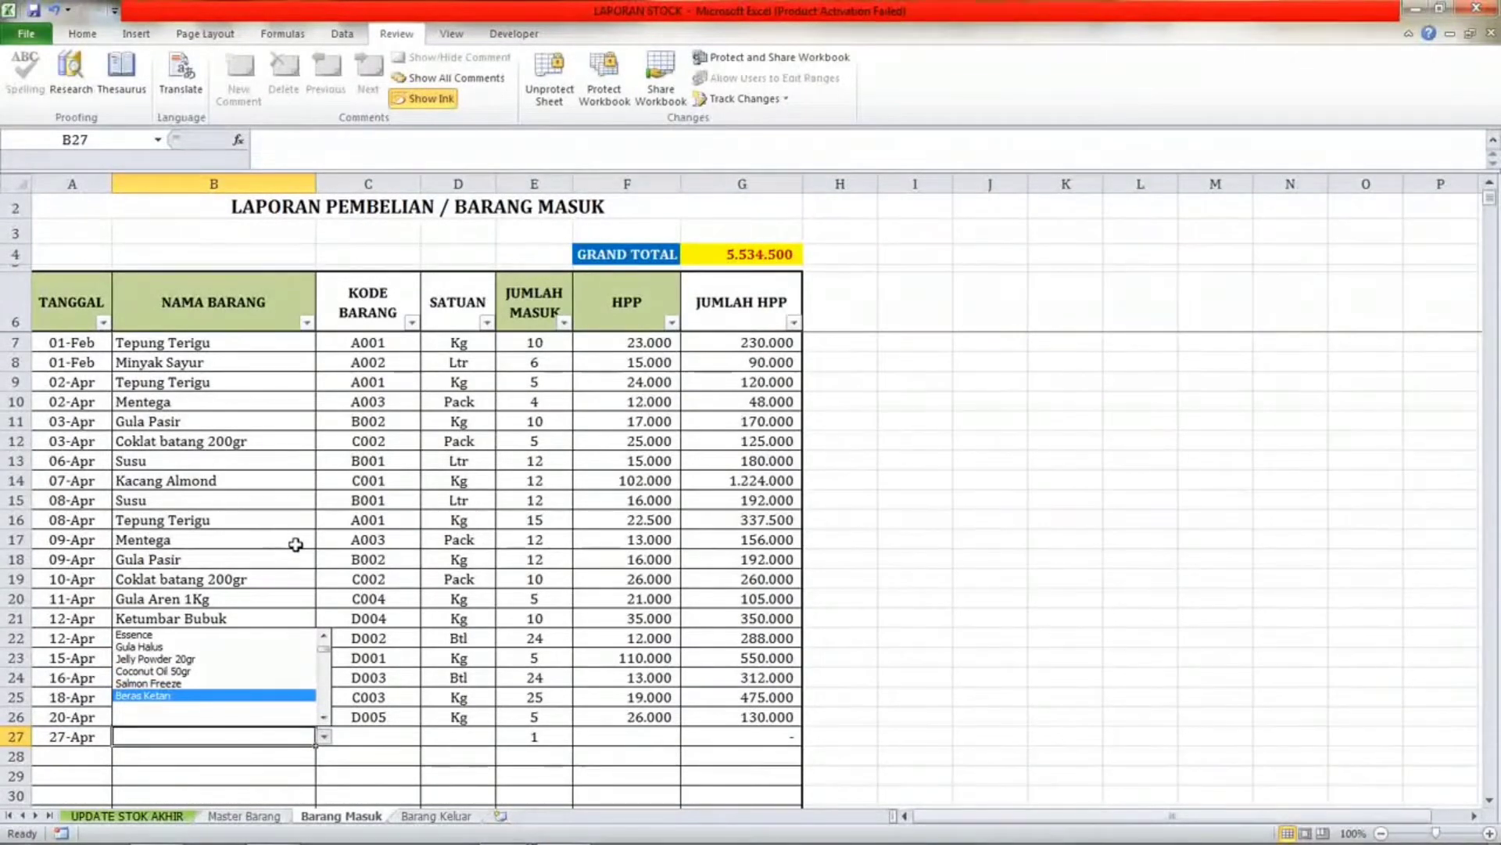
{"action": "key", "text": "Return"}
Set the HPP of the Beras Ketan purchase in row 27 to 12000.
{"action": "key", "text": "Right"}
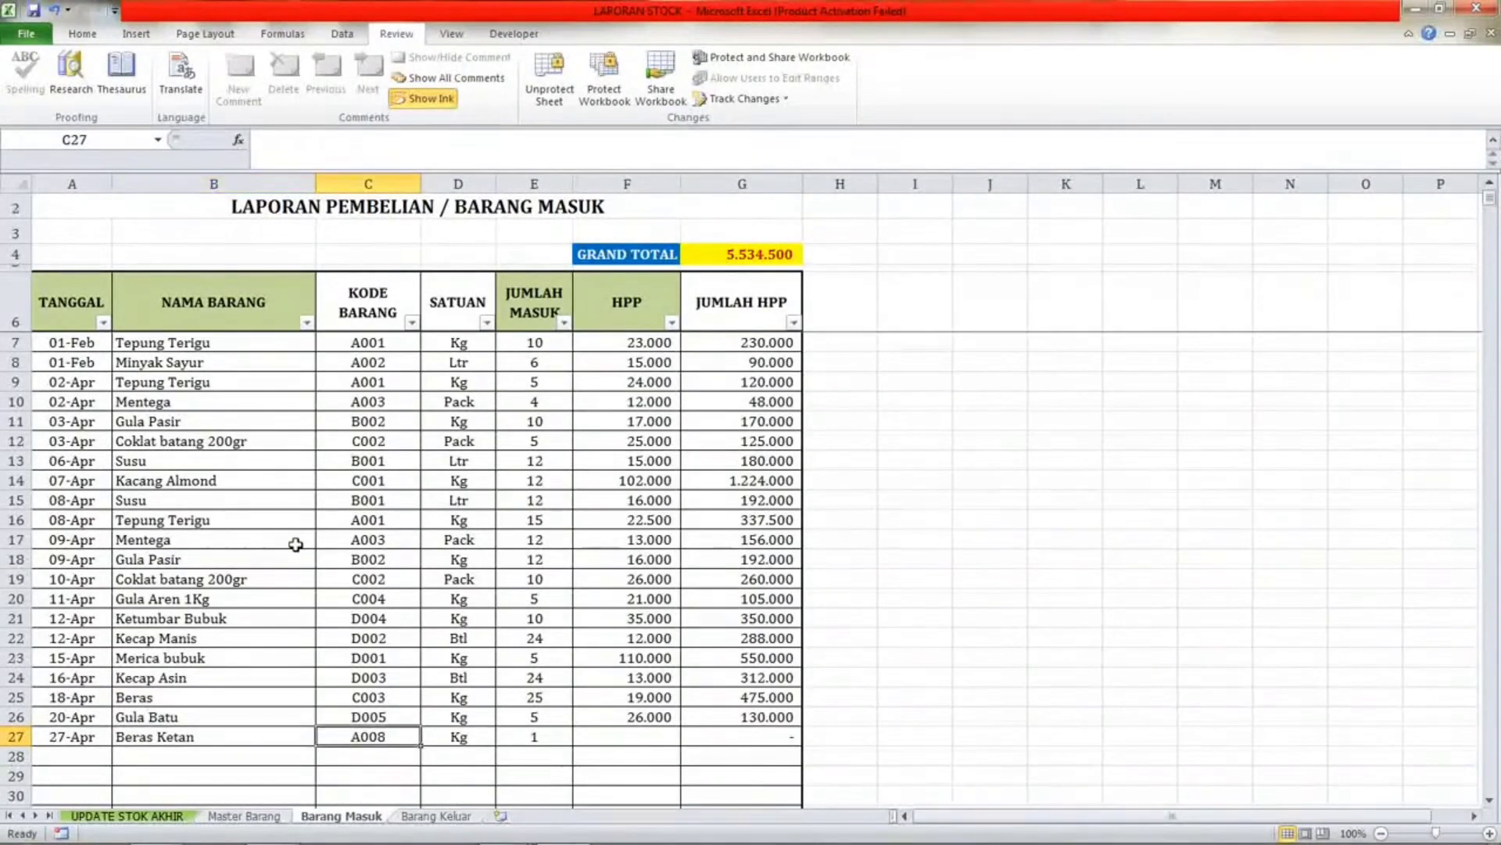
{"action": "key", "text": "Right"}
{"action": "key", "text": "Right"}
{"action": "key", "text": "Right"}
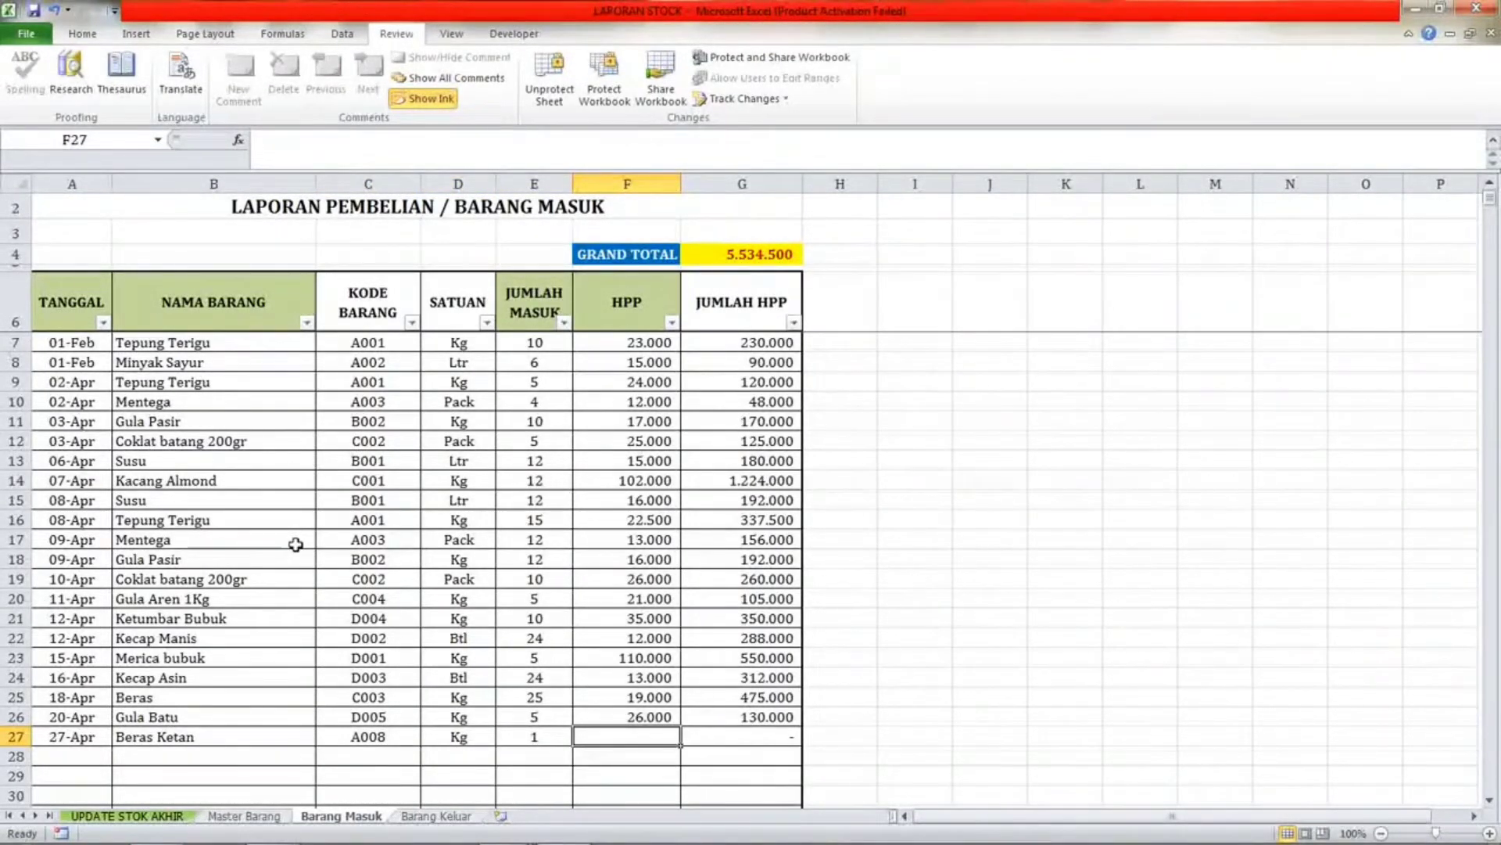
{"action": "type", "text": "12000"}
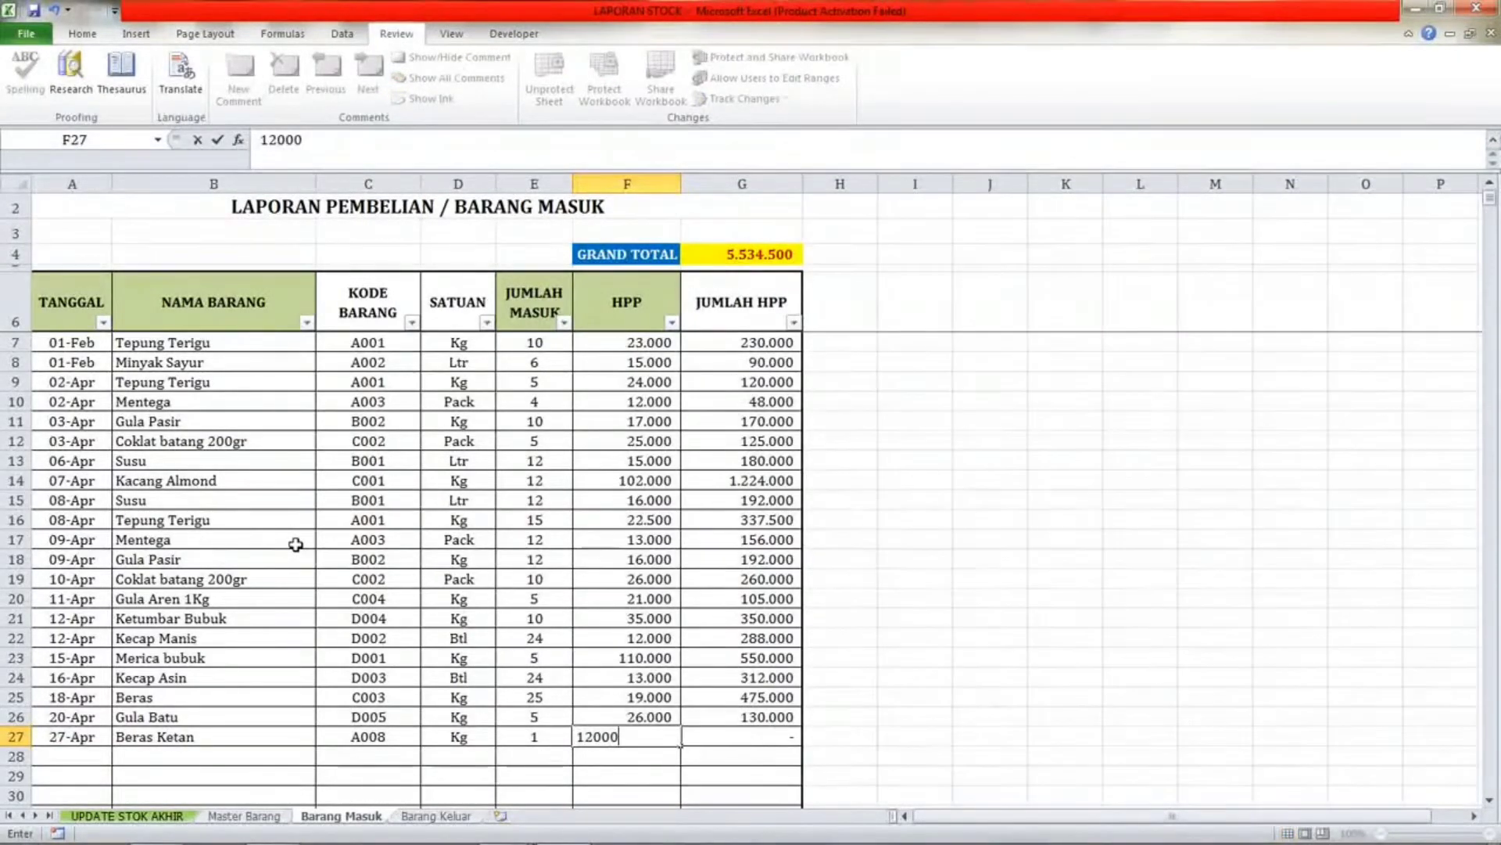
{"action": "key", "text": "Return"}
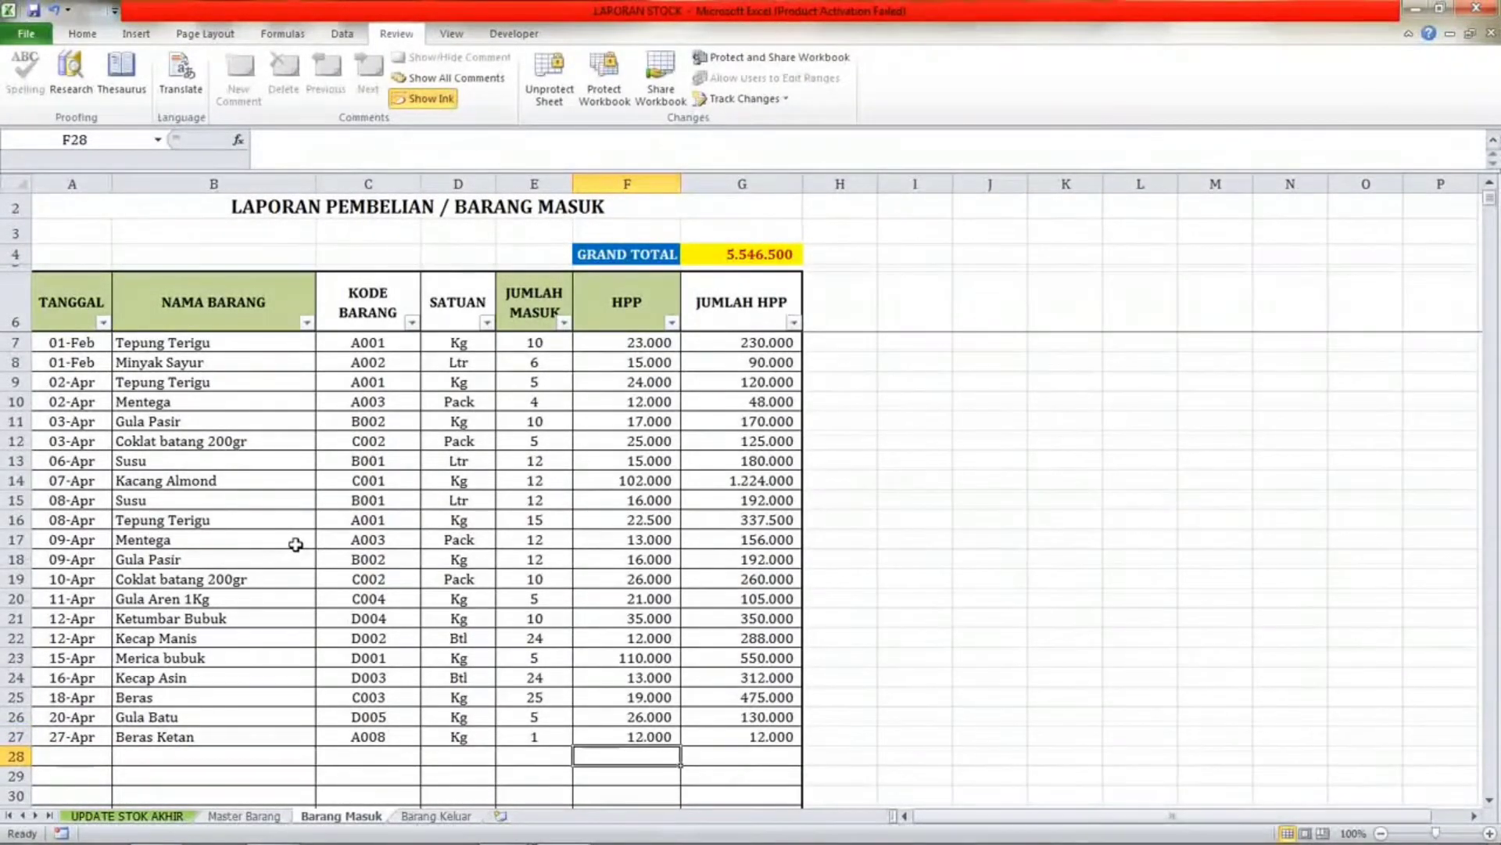
Return to Master Barang to check the Beras Ketan row's stock and HPP figures.
{"action": "left_click", "coordinate": [725, 737]}
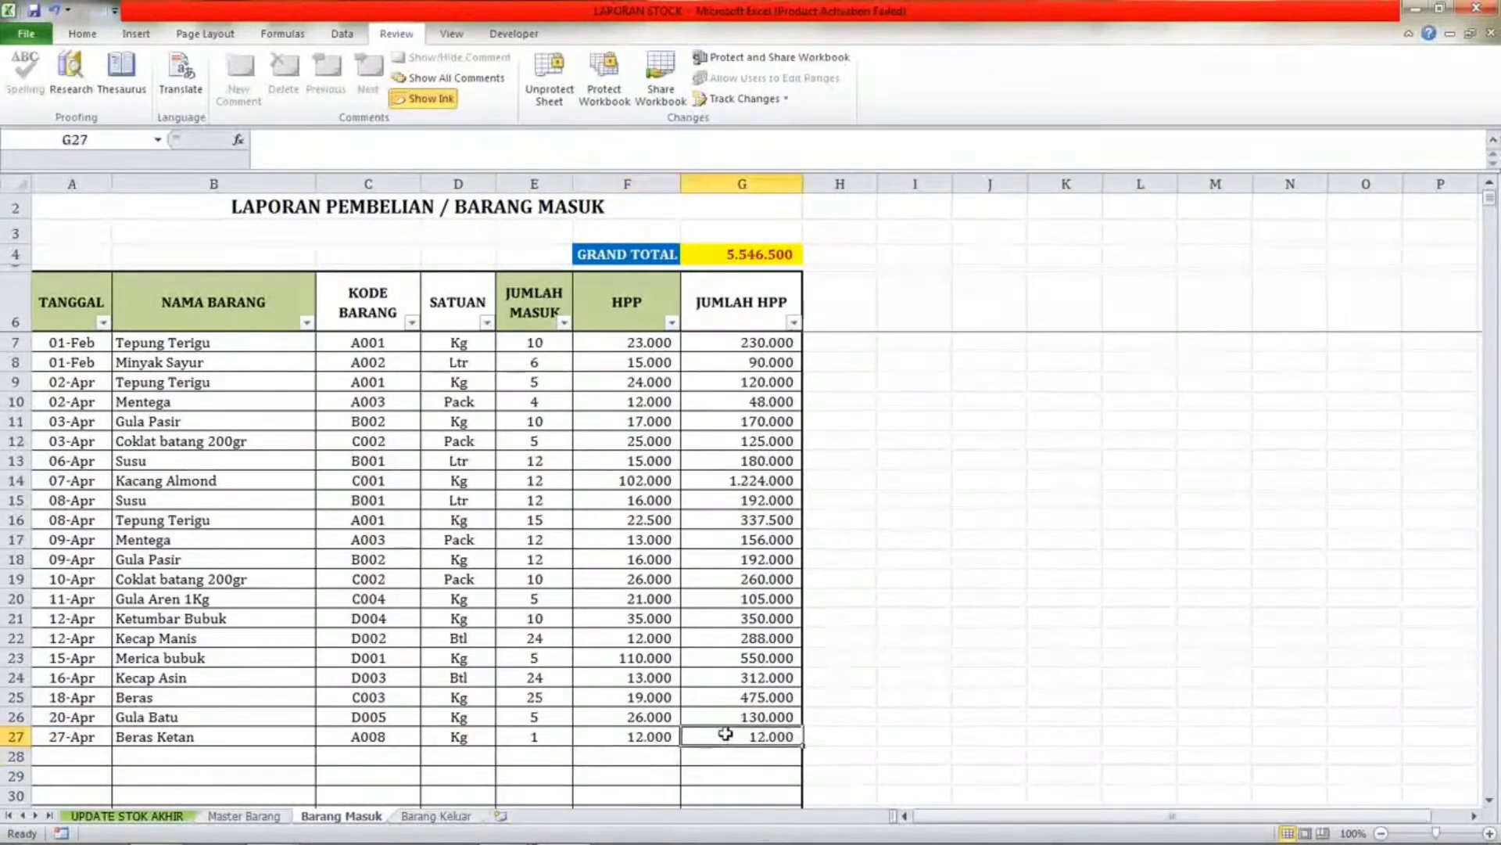
{"action": "left_click", "coordinate": [162, 716]}
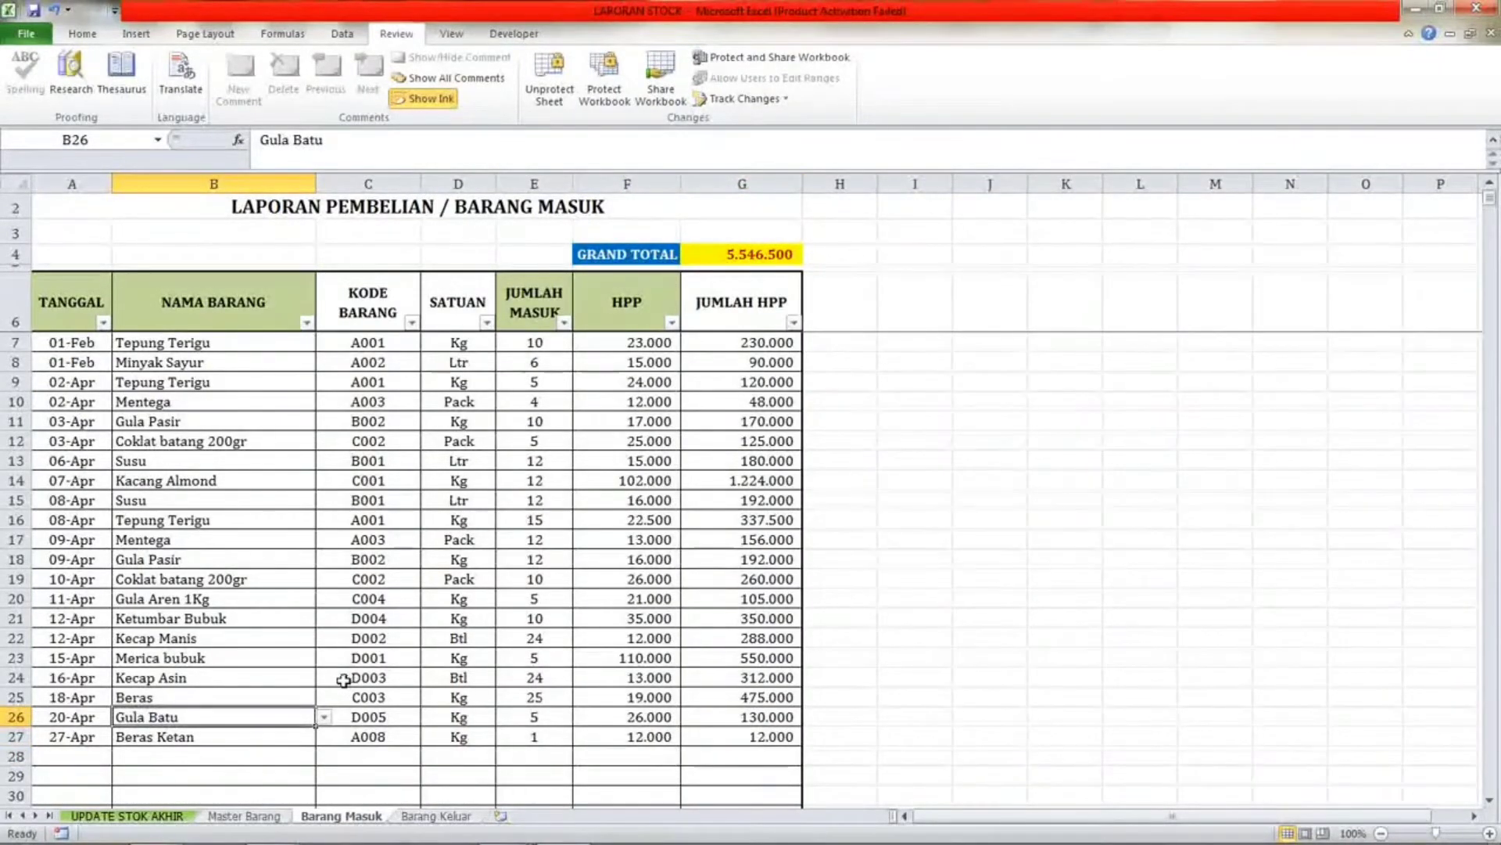
{"action": "left_click", "coordinate": [228, 817]}
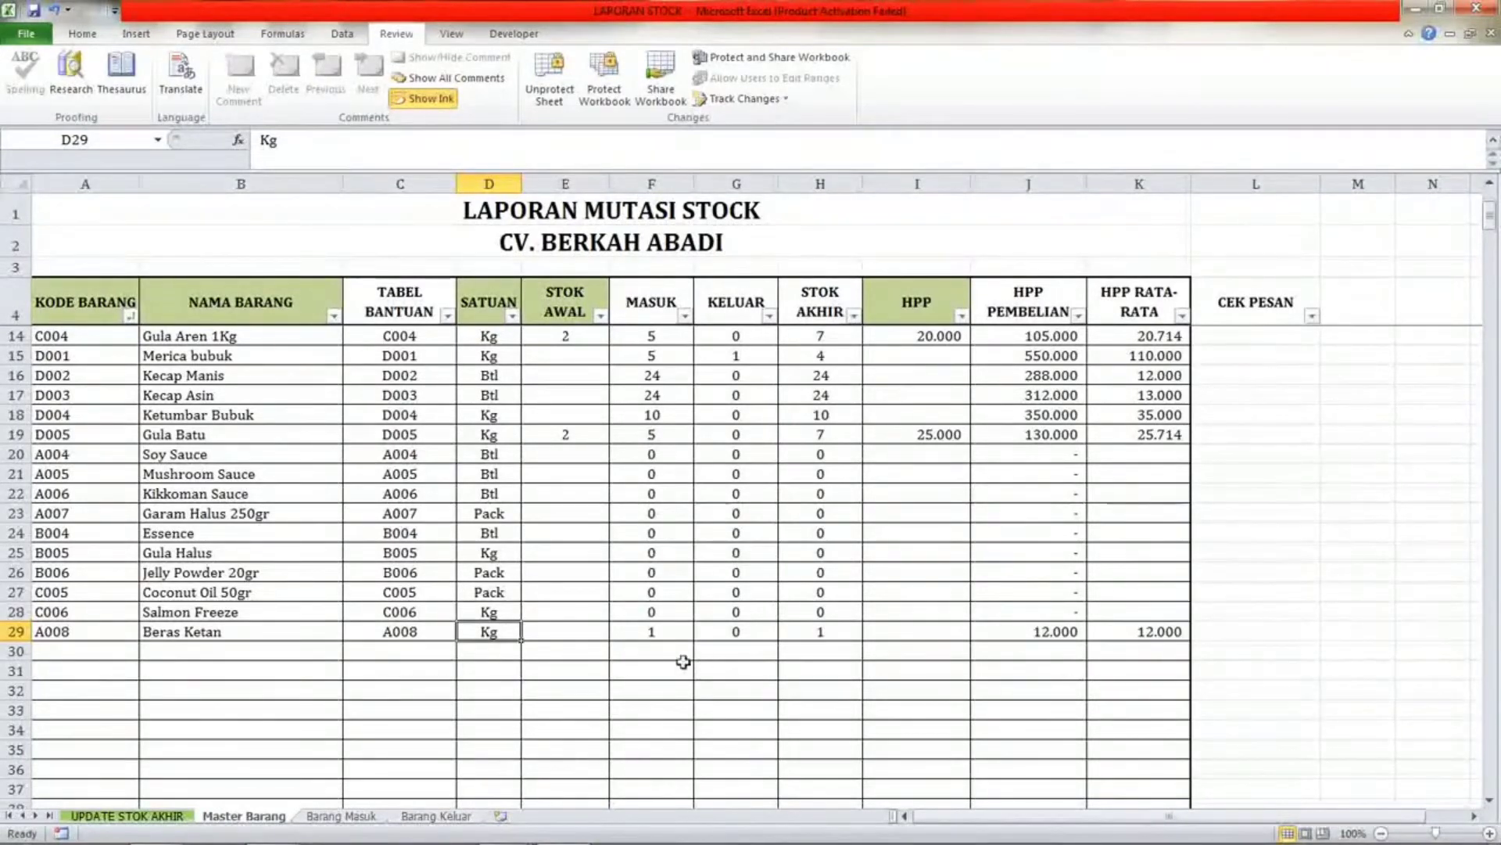
Switch to Barang Masuk and enter the date 29 in row 28's TANGGAL cell.
{"action": "left_click", "coordinate": [342, 816]}
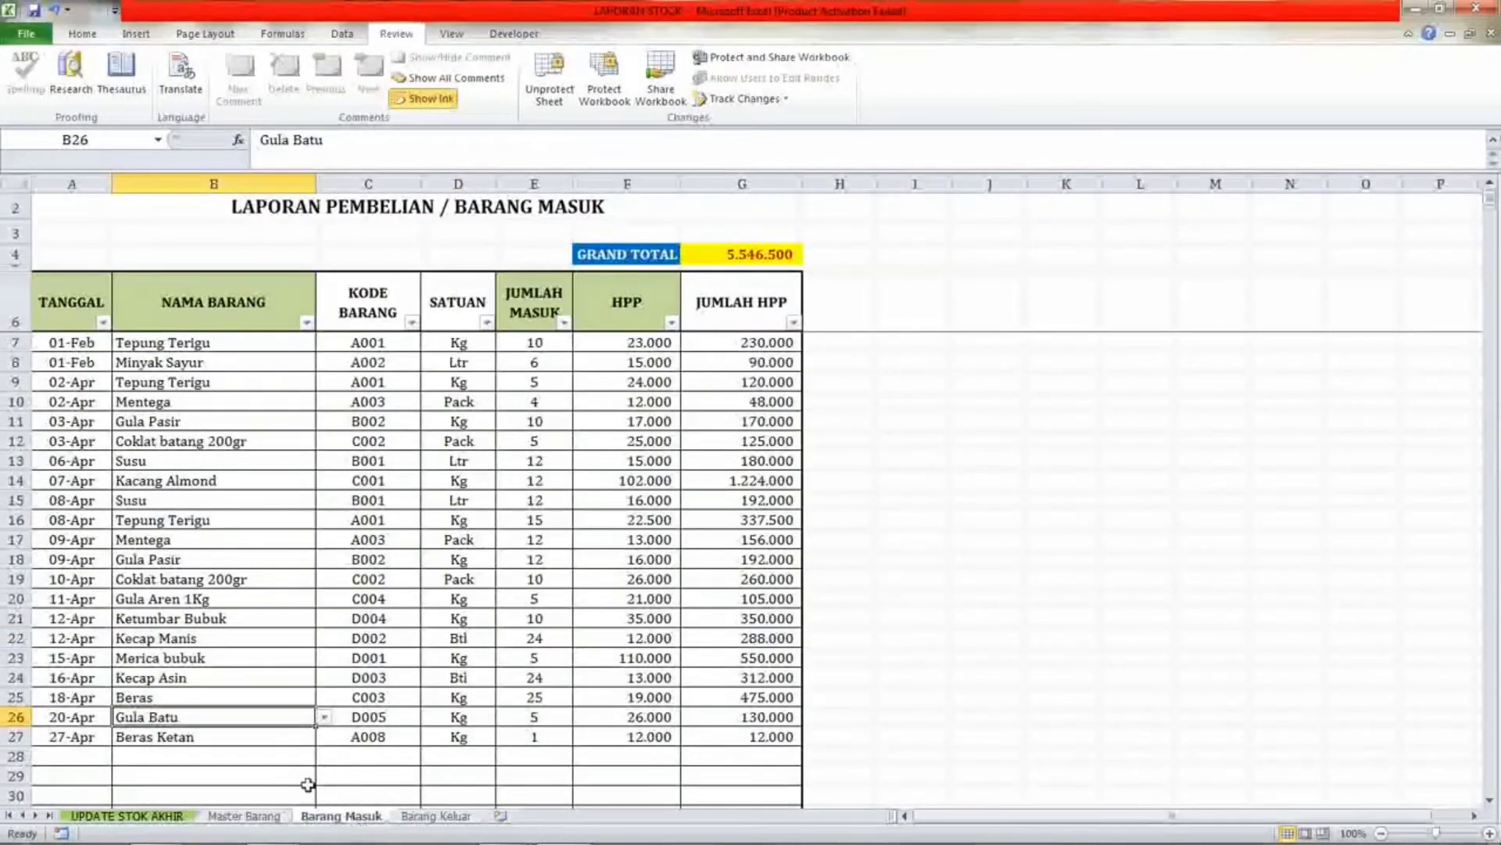
{"action": "left_click", "coordinate": [103, 755]}
{"action": "scroll", "coordinate": [281, 727], "scroll_direction": "down", "scroll_amount": 3}
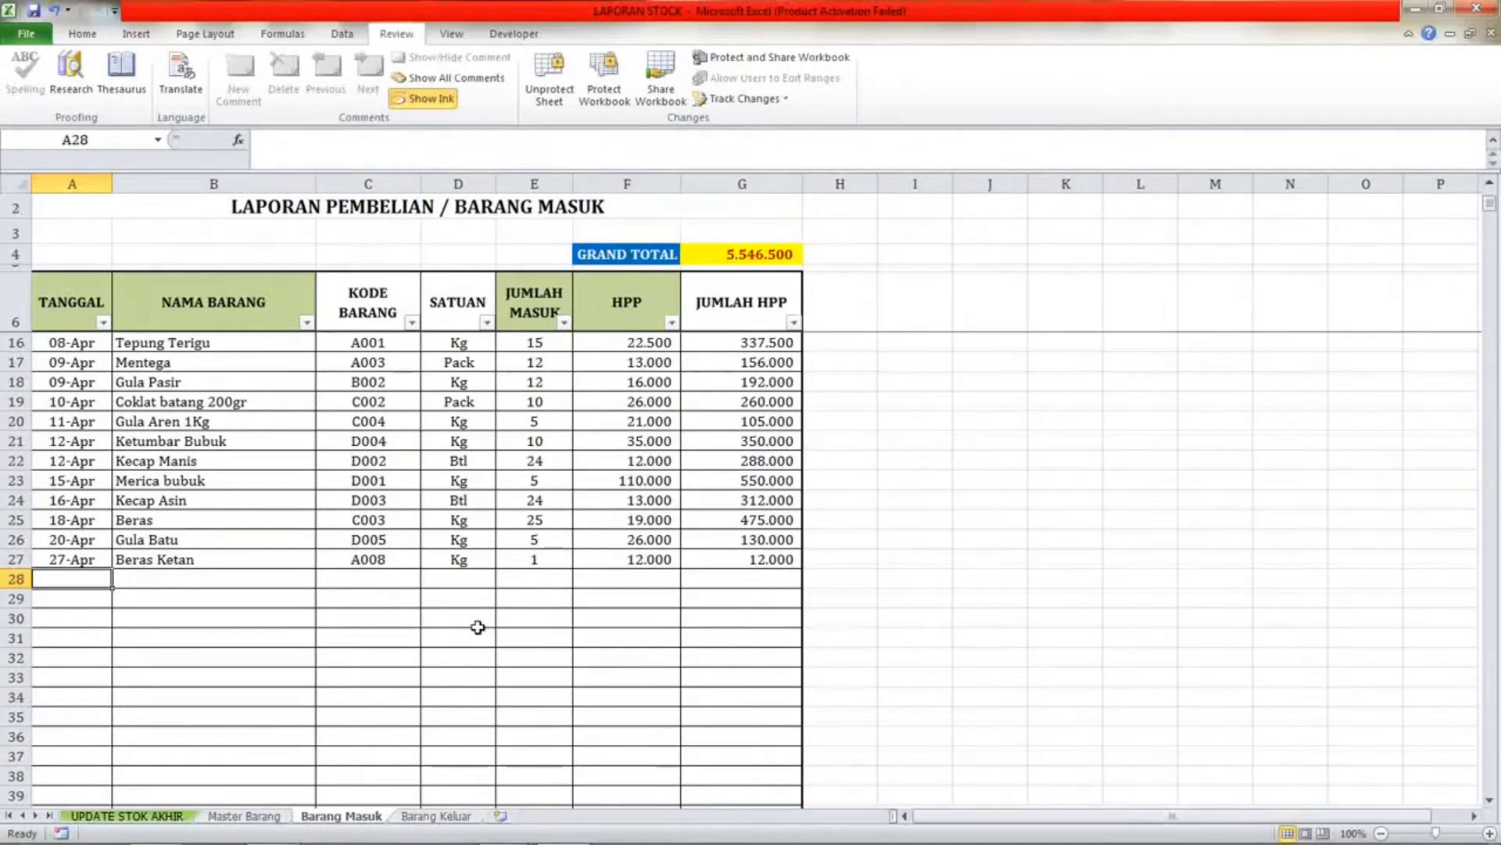
{"action": "type", "text": "29/4"}
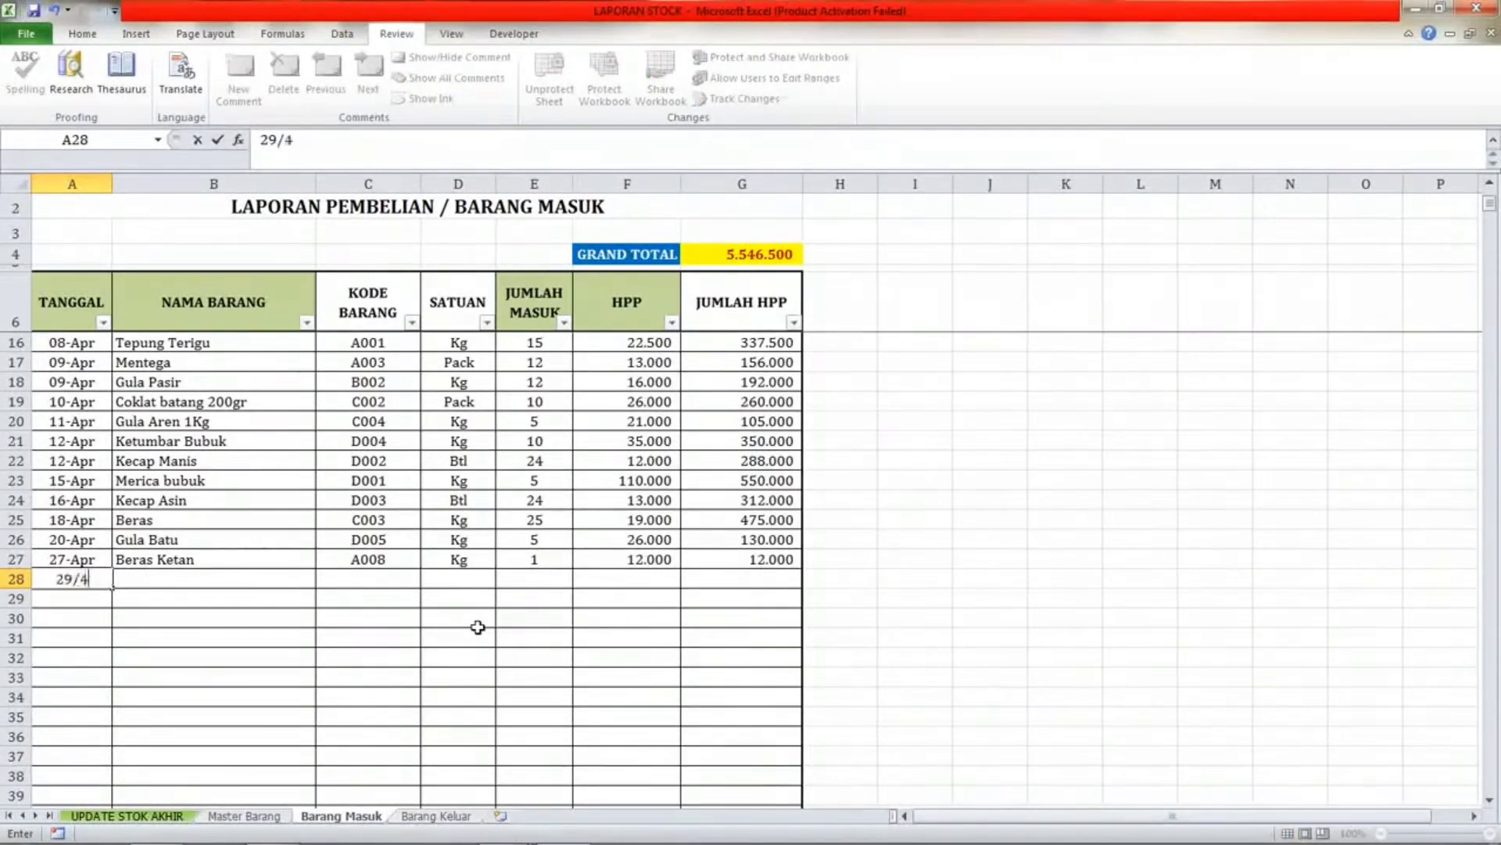
{"action": "key", "text": "Return"}
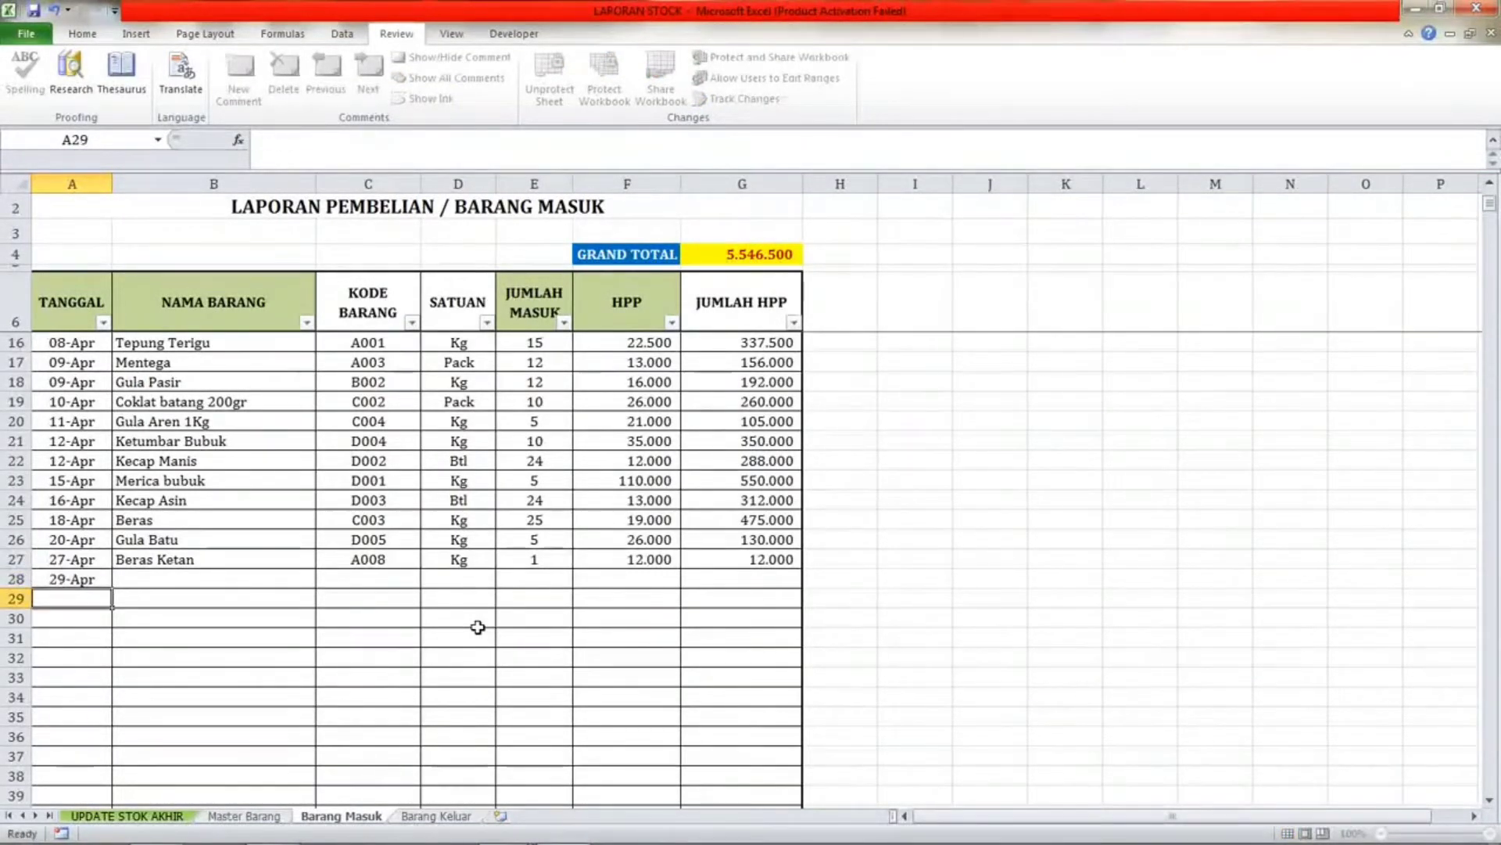
Pick Beras Ketan from the NAMA BARANG drop-down list for row 28.
{"action": "key", "text": "Up"}
{"action": "key", "text": "Right"}
{"action": "key", "text": "alt+Down"}
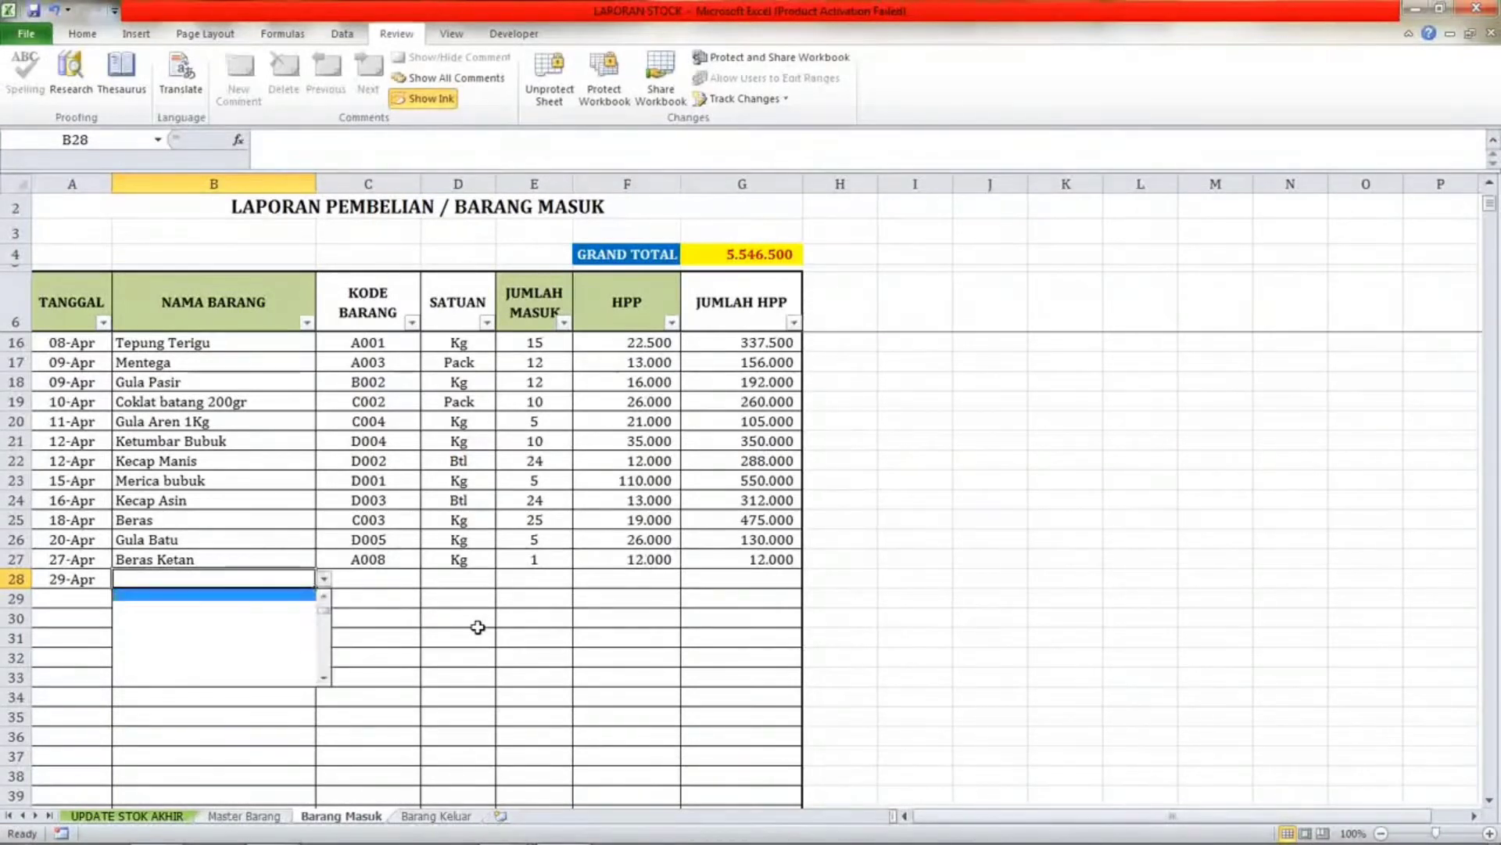
{"action": "key", "text": "Return"}
Enter a JUMLAH MASUK quantity of 2 for the Beras Ketan purchase in row 28.
{"action": "key", "text": "Right"}
{"action": "key", "text": "Right"}
{"action": "key", "text": "Right"}
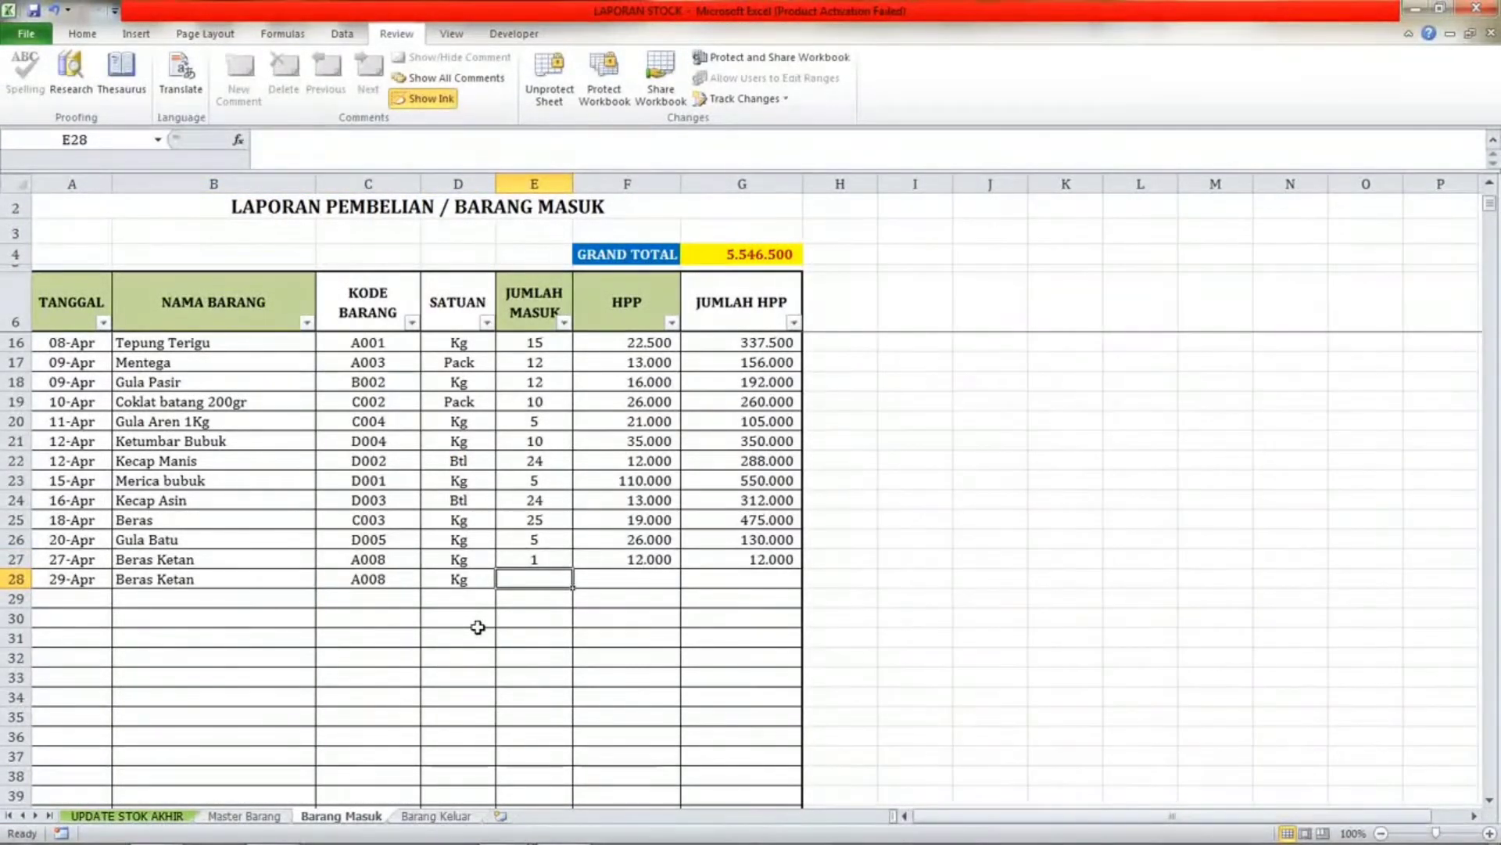
{"action": "type", "text": "2"}
{"action": "key", "text": "Right"}
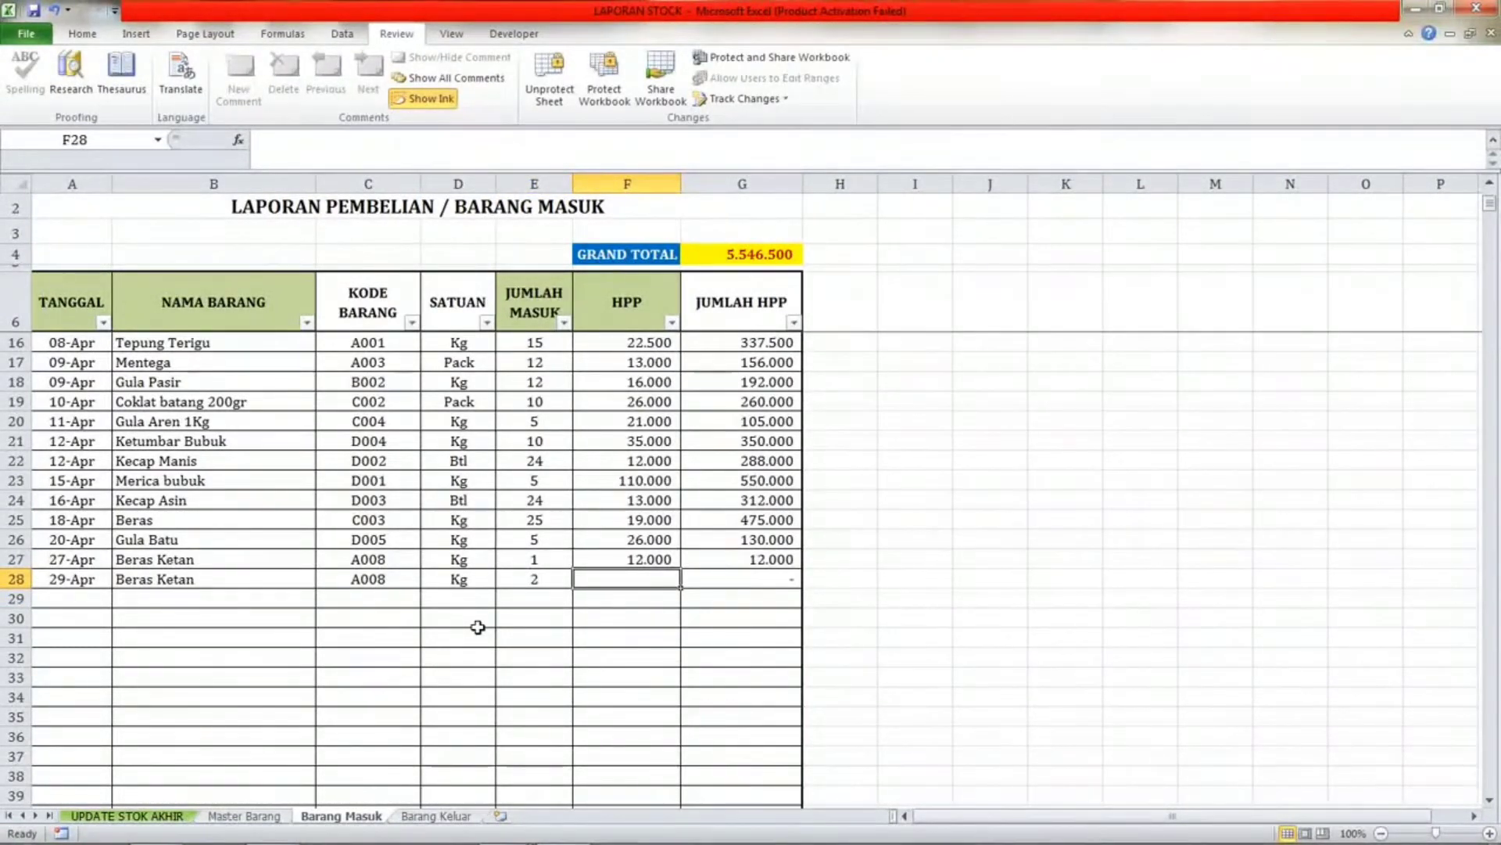
{"action": "key", "text": "Up"}
{"action": "key", "text": "Left"}
{"action": "key", "text": "Down"}
{"action": "key", "text": "Up"}
{"action": "key", "text": "Up"}
{"action": "key", "text": "Down"}
{"action": "key", "text": "Down"}
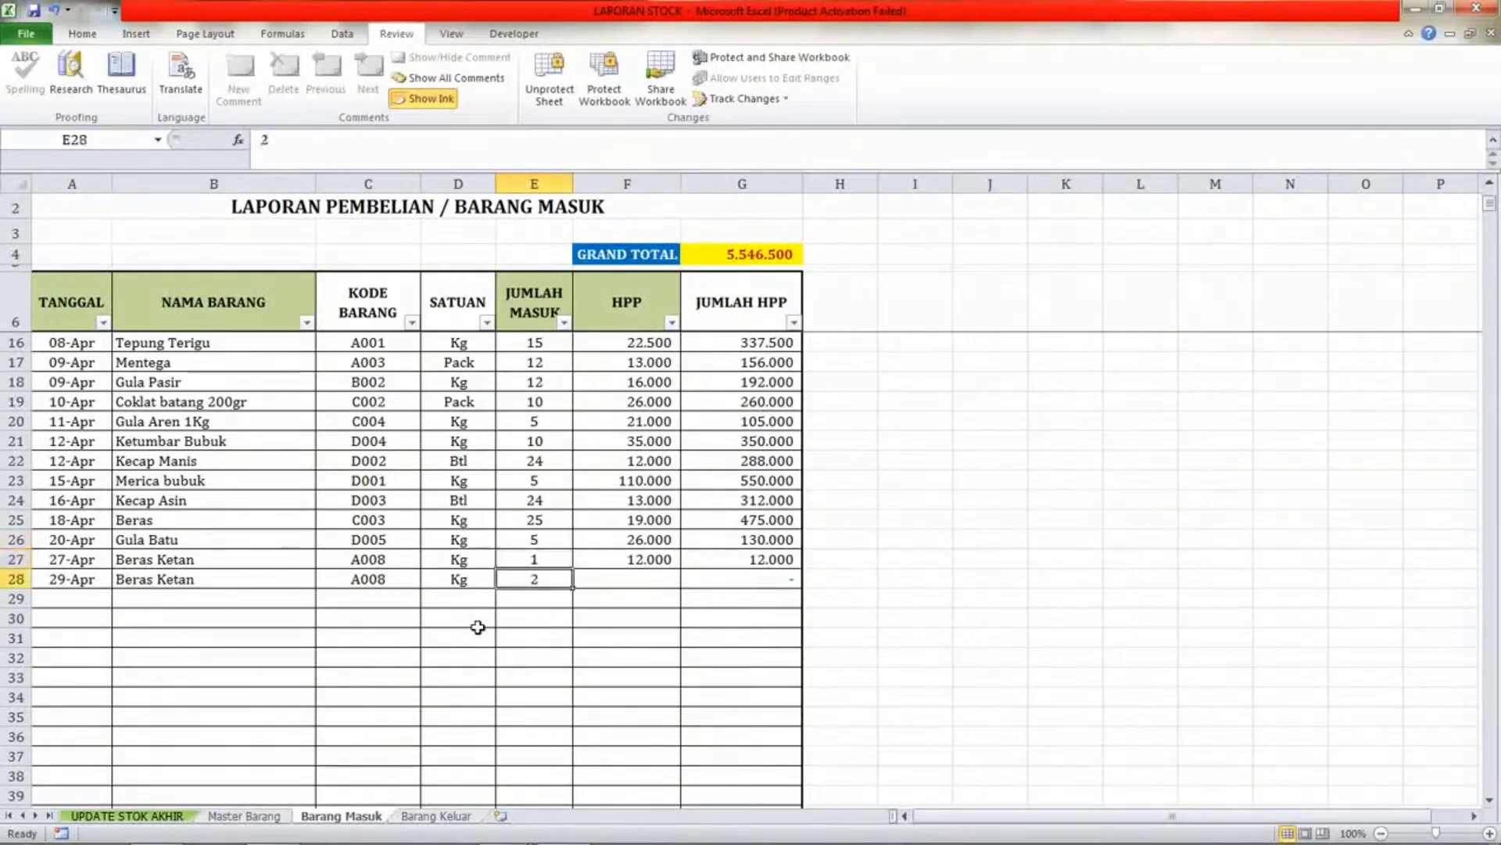
{"action": "key", "text": "Up"}
{"action": "key", "text": "Down"}
Set the HPP of the Beras Ketan purchase in row 28 to 13000.
{"action": "key", "text": "Right"}
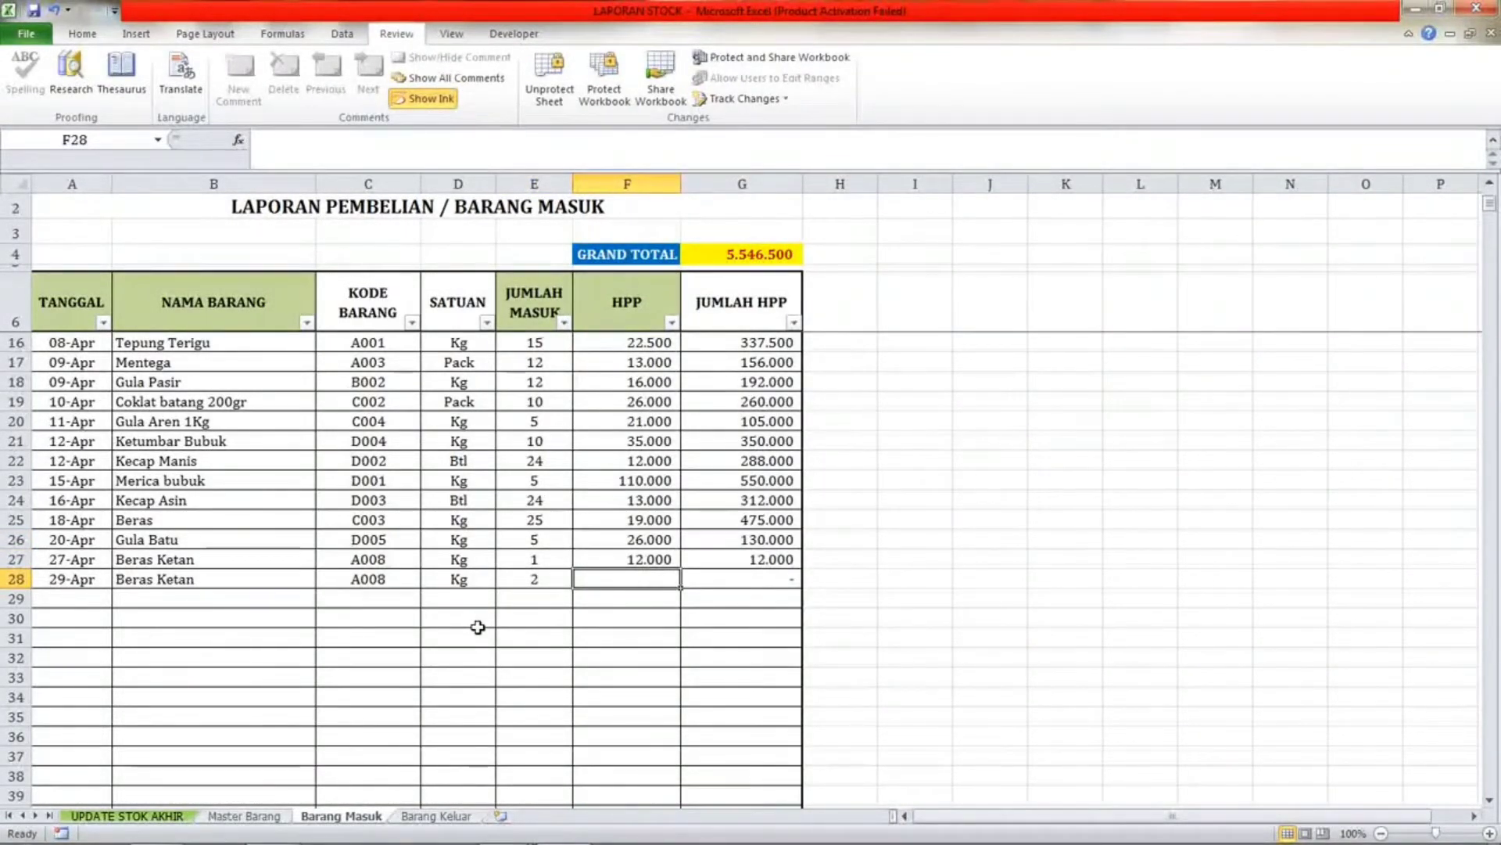
{"action": "type", "text": "13.000"}
{"action": "key", "text": "Return"}
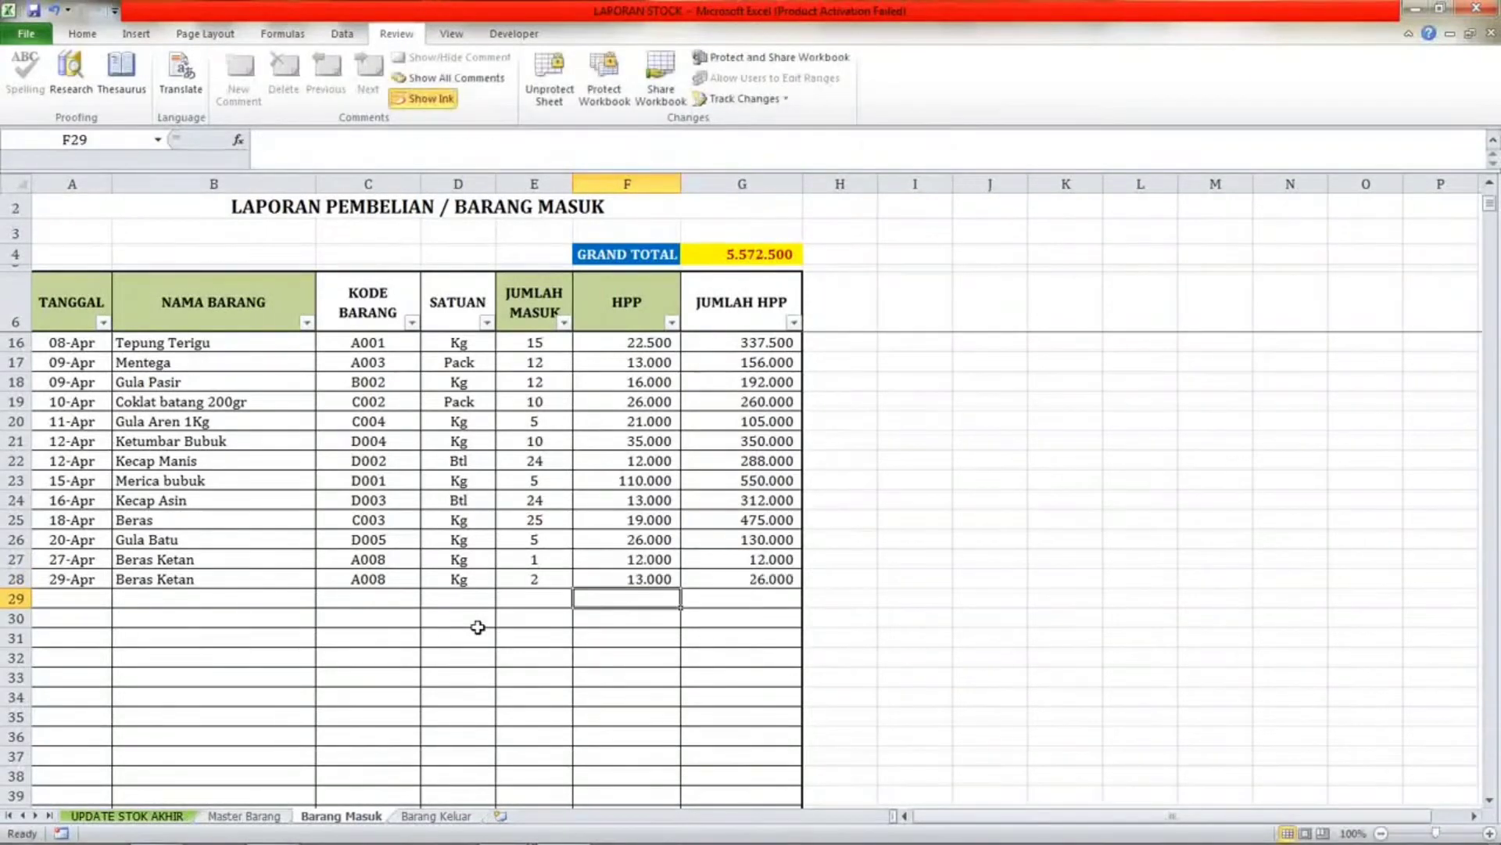
Inspect the two Beras Ketan purchase rows, then go back to Master Barang to review its updated stock and HPP.
{"action": "key", "text": "Up"}
{"action": "key", "text": "Right"}
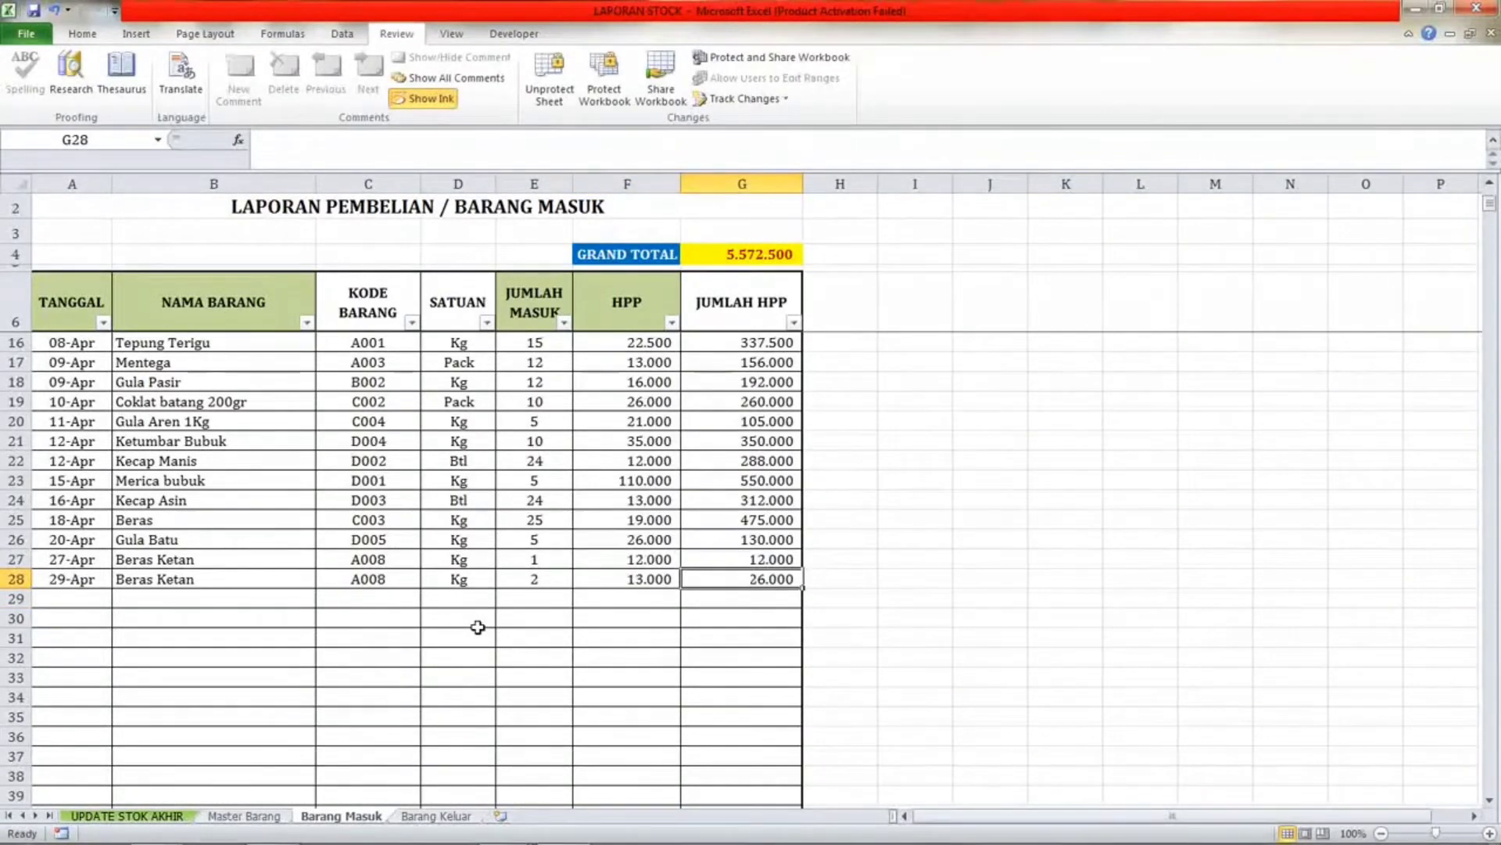
{"action": "key", "text": "Left"}
{"action": "key", "text": "Right"}
{"action": "key", "text": "Left"}
{"action": "key", "text": "Left"}
{"action": "key", "text": "Left"}
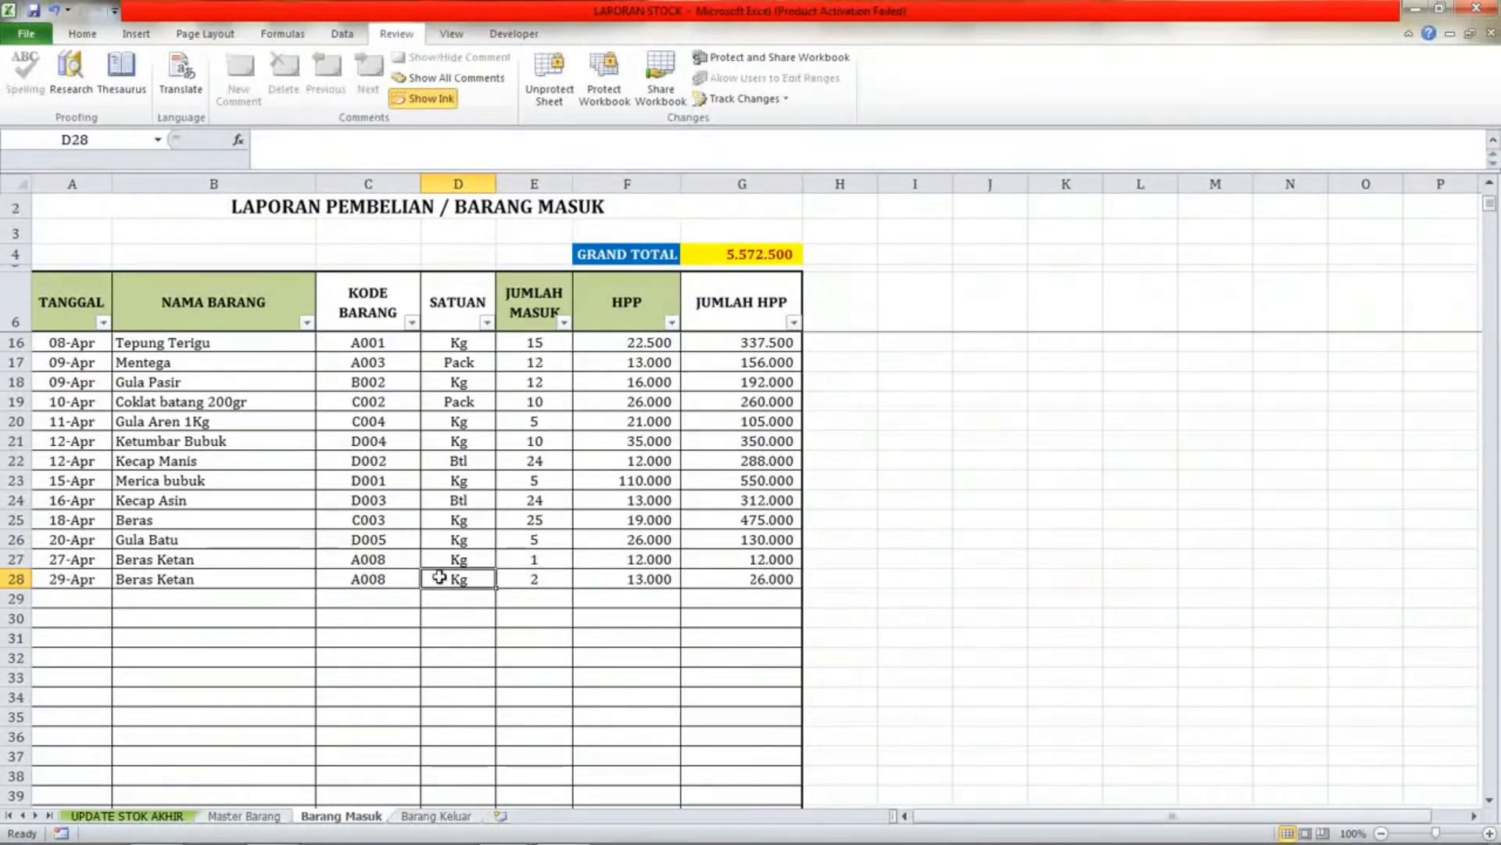
{"action": "left_click", "coordinate": [630, 573]}
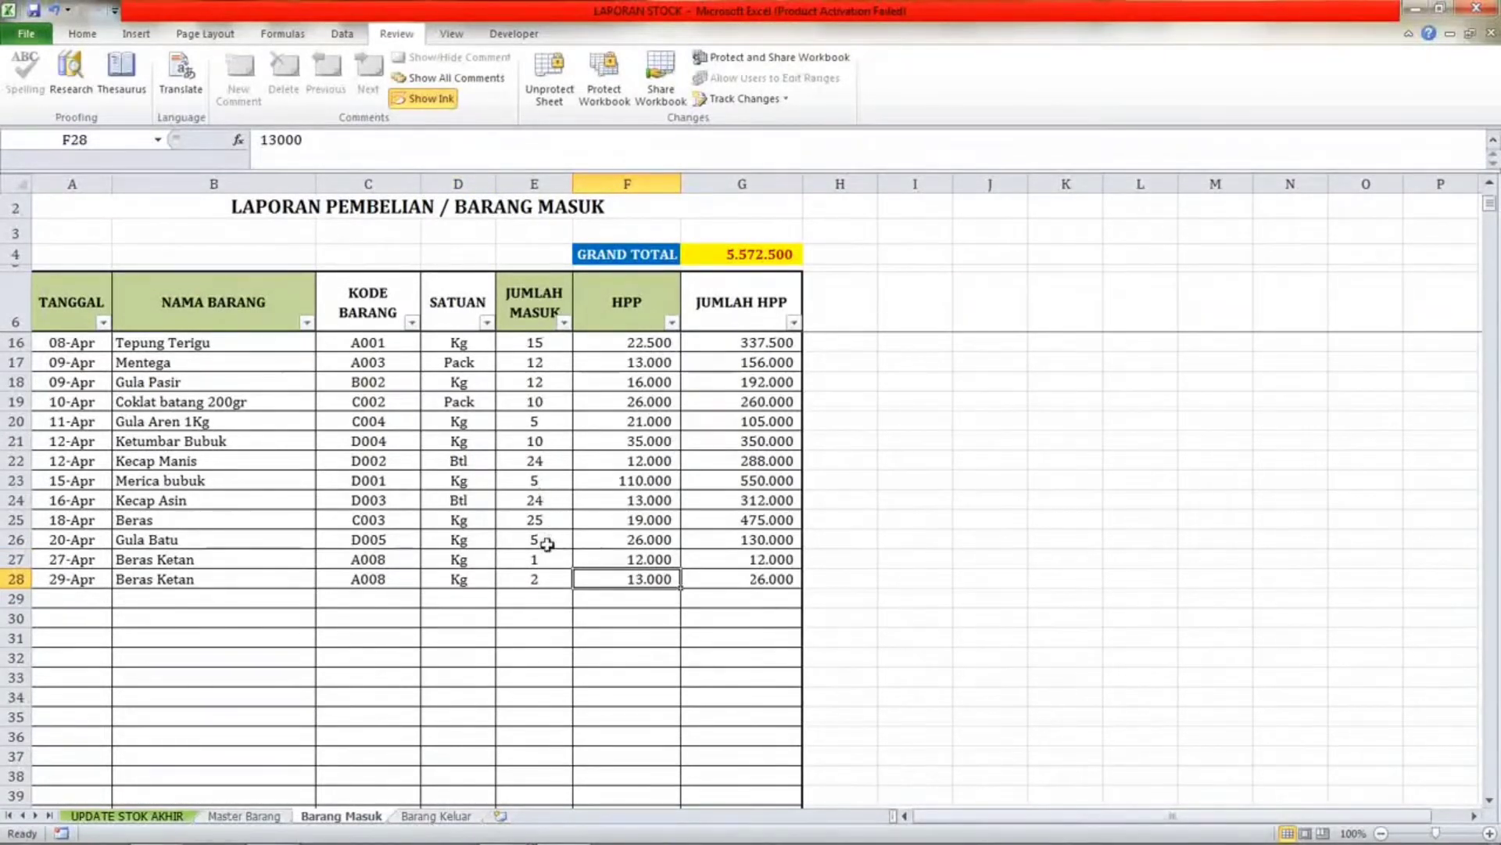
{"action": "left_click", "coordinate": [547, 556]}
{"action": "left_click", "coordinate": [547, 577]}
{"action": "left_click", "coordinate": [547, 557]}
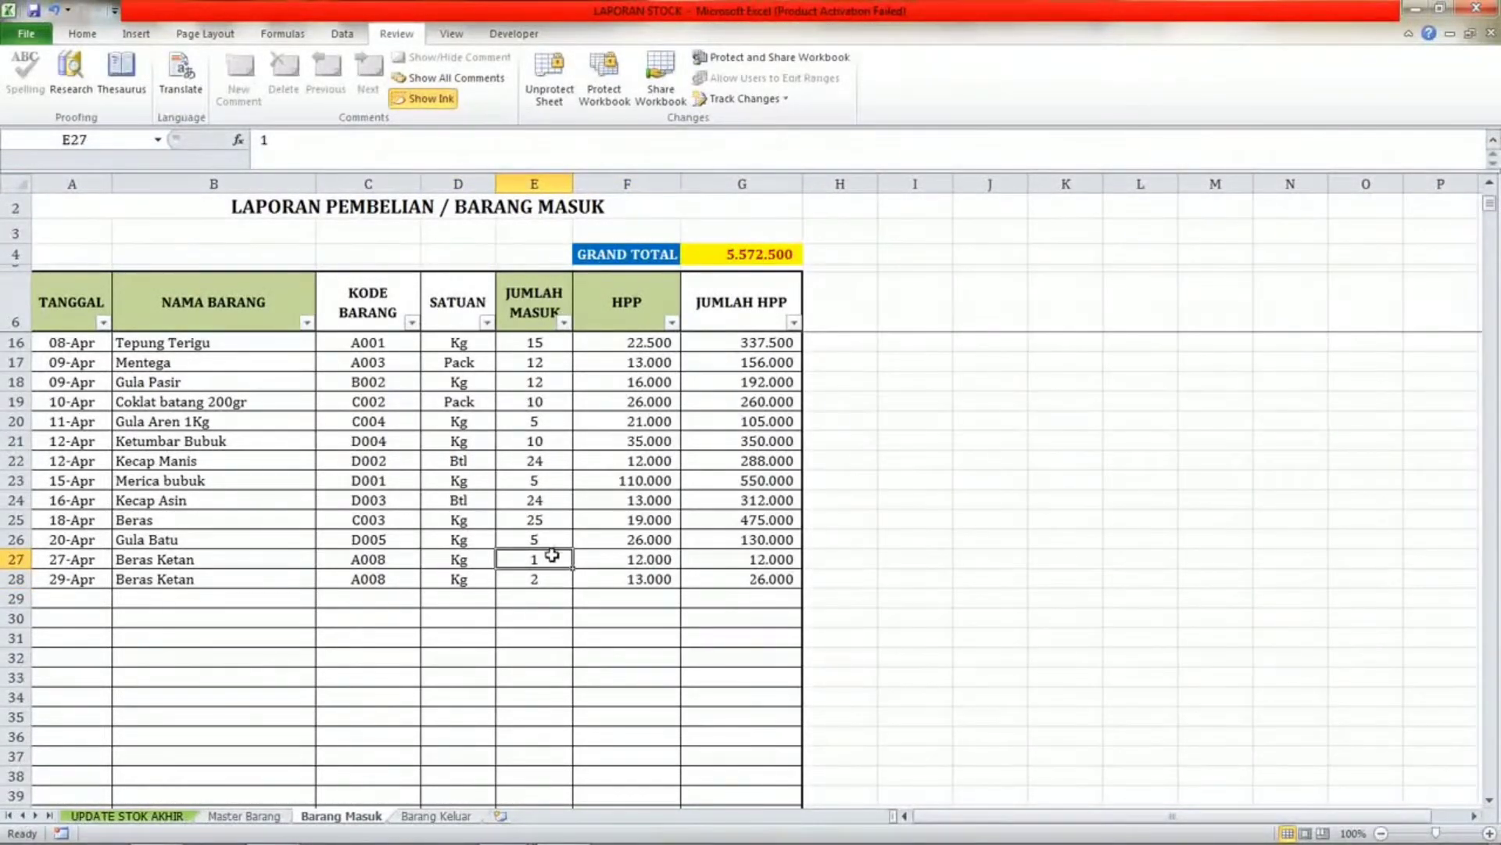
{"action": "left_click", "coordinate": [552, 592]}
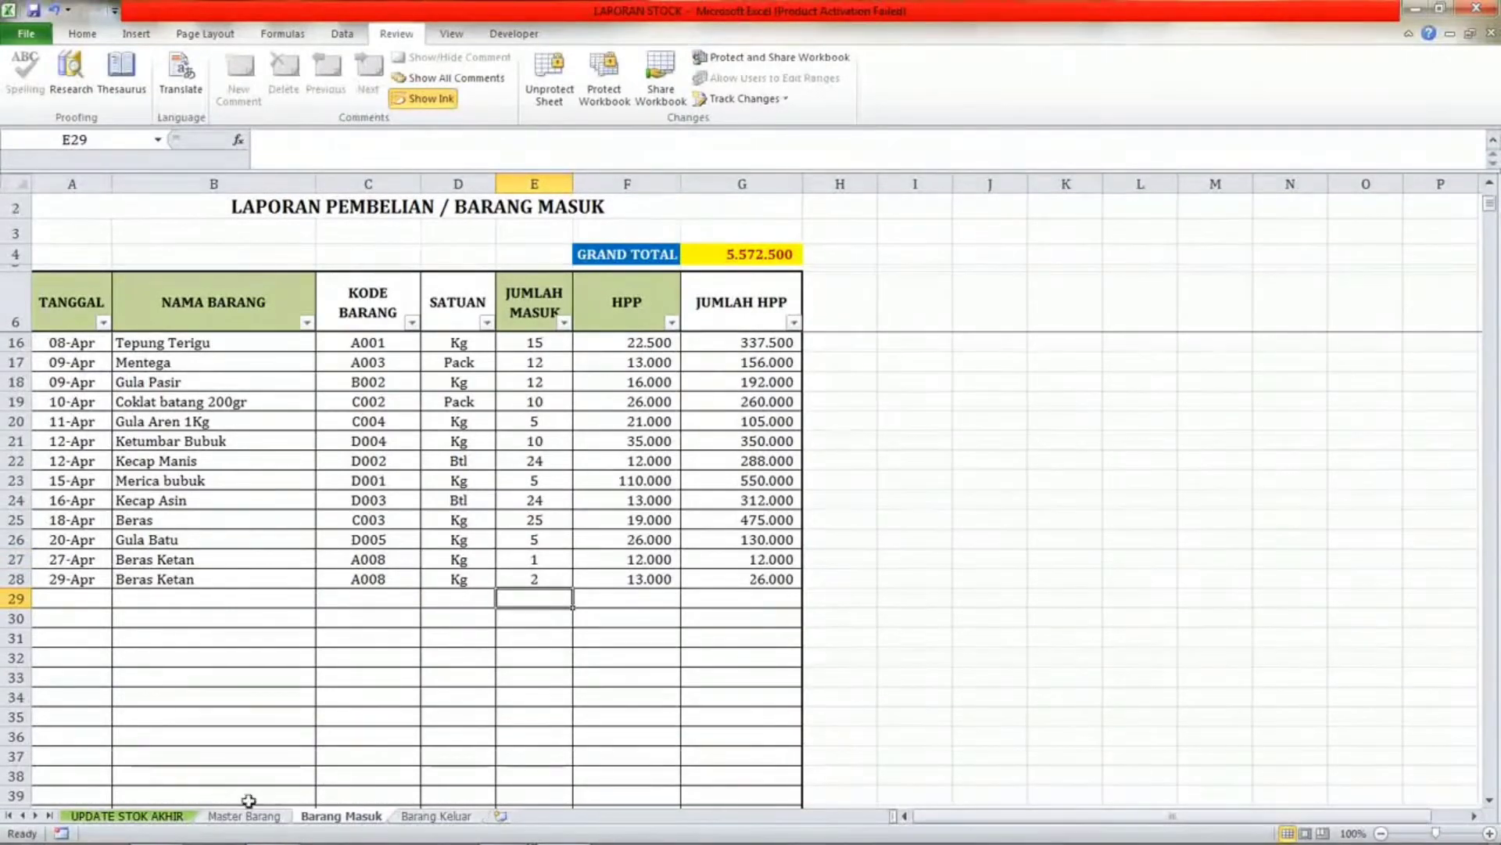
{"action": "left_click", "coordinate": [246, 814]}
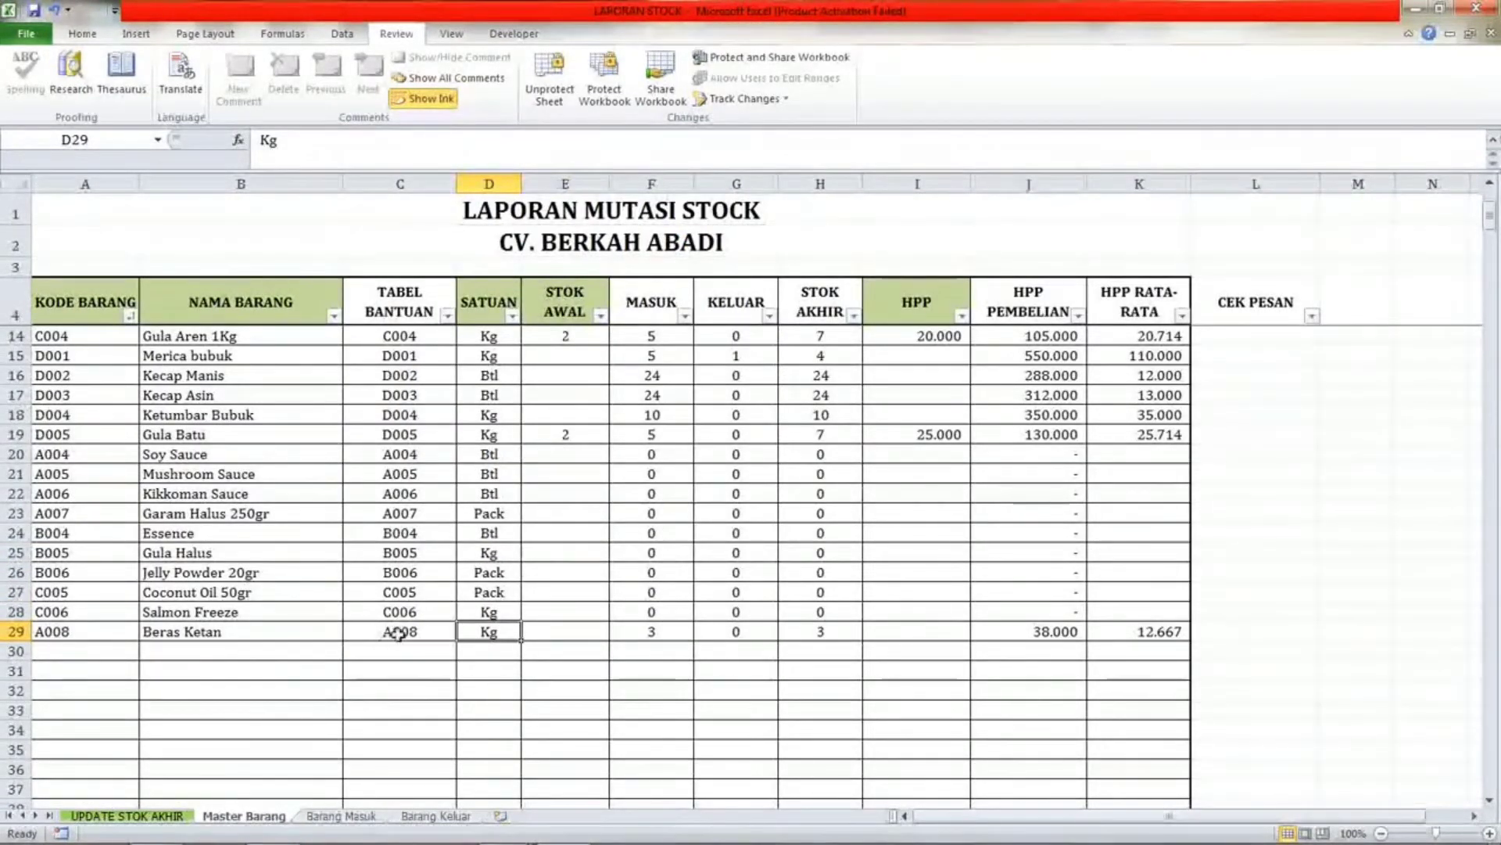
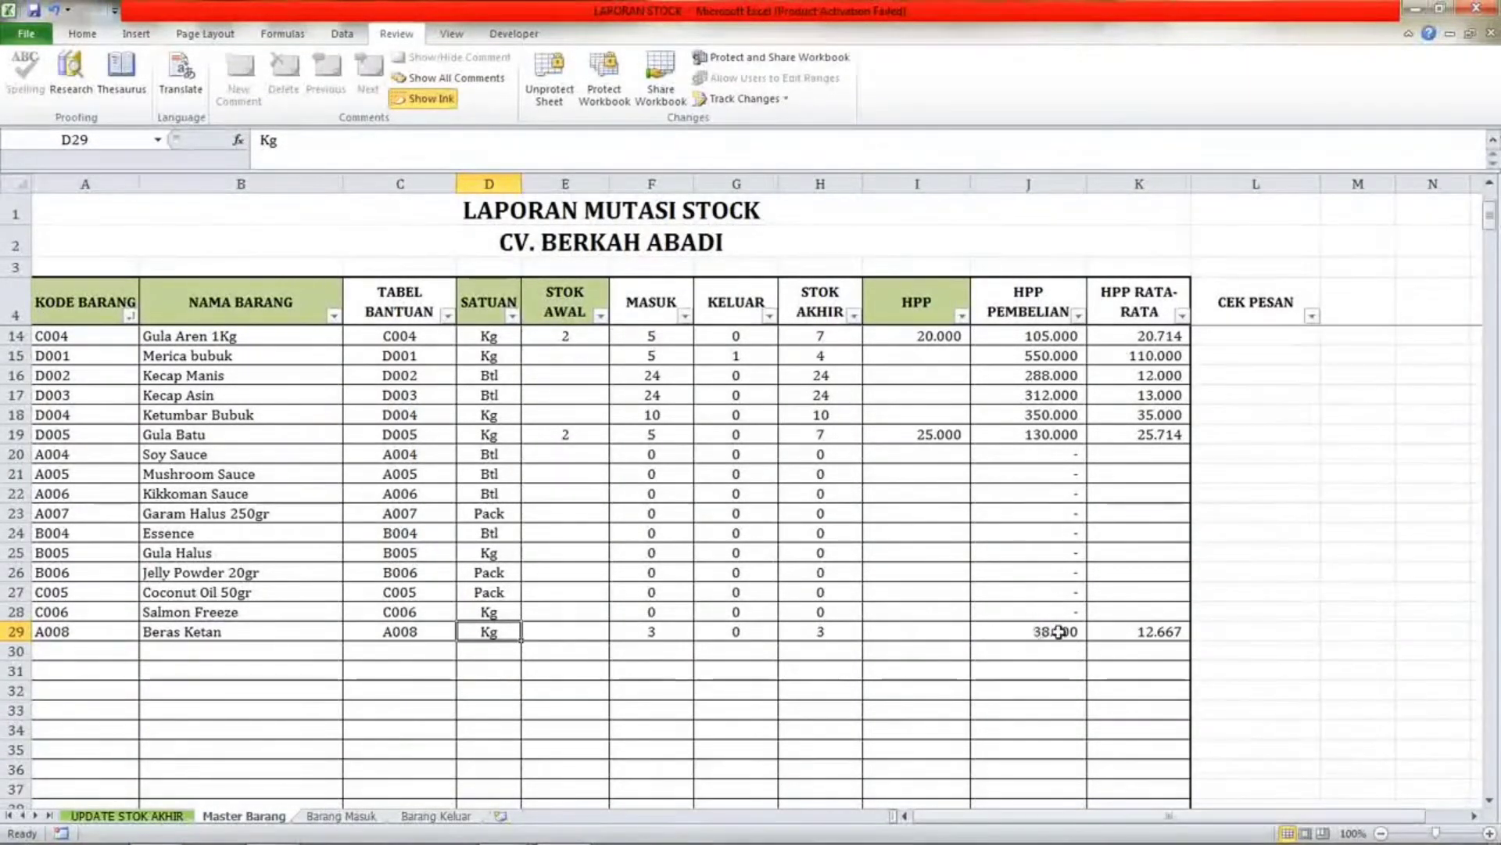
Set Beras Ketan's STOK AWAL to 2 and its HPP to 10000 in Master Barang row 29.
{"action": "key", "text": "Right"}
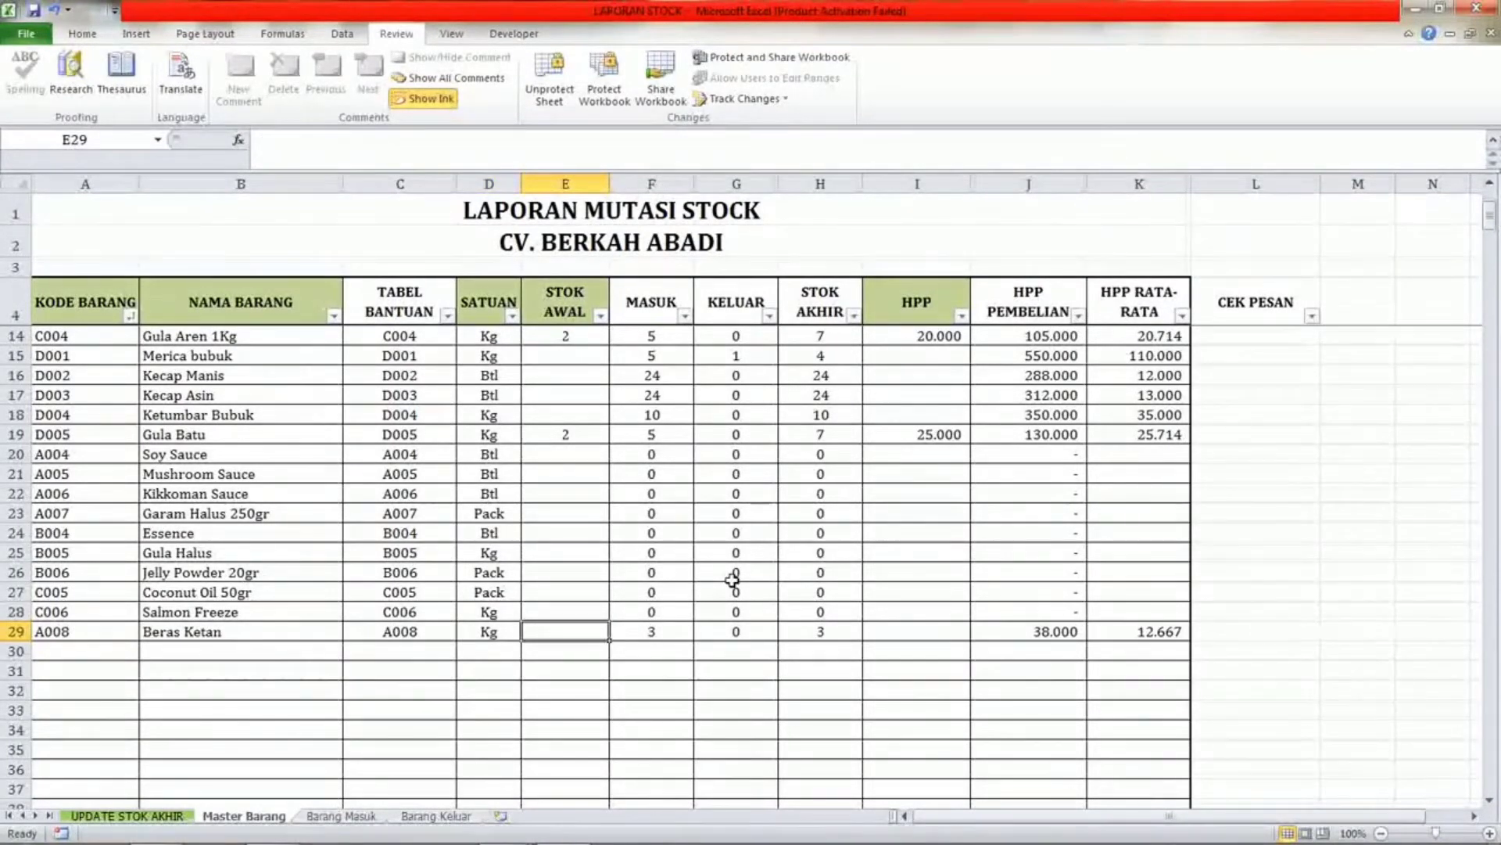
{"action": "type", "text": "2"}
{"action": "key", "text": "Return"}
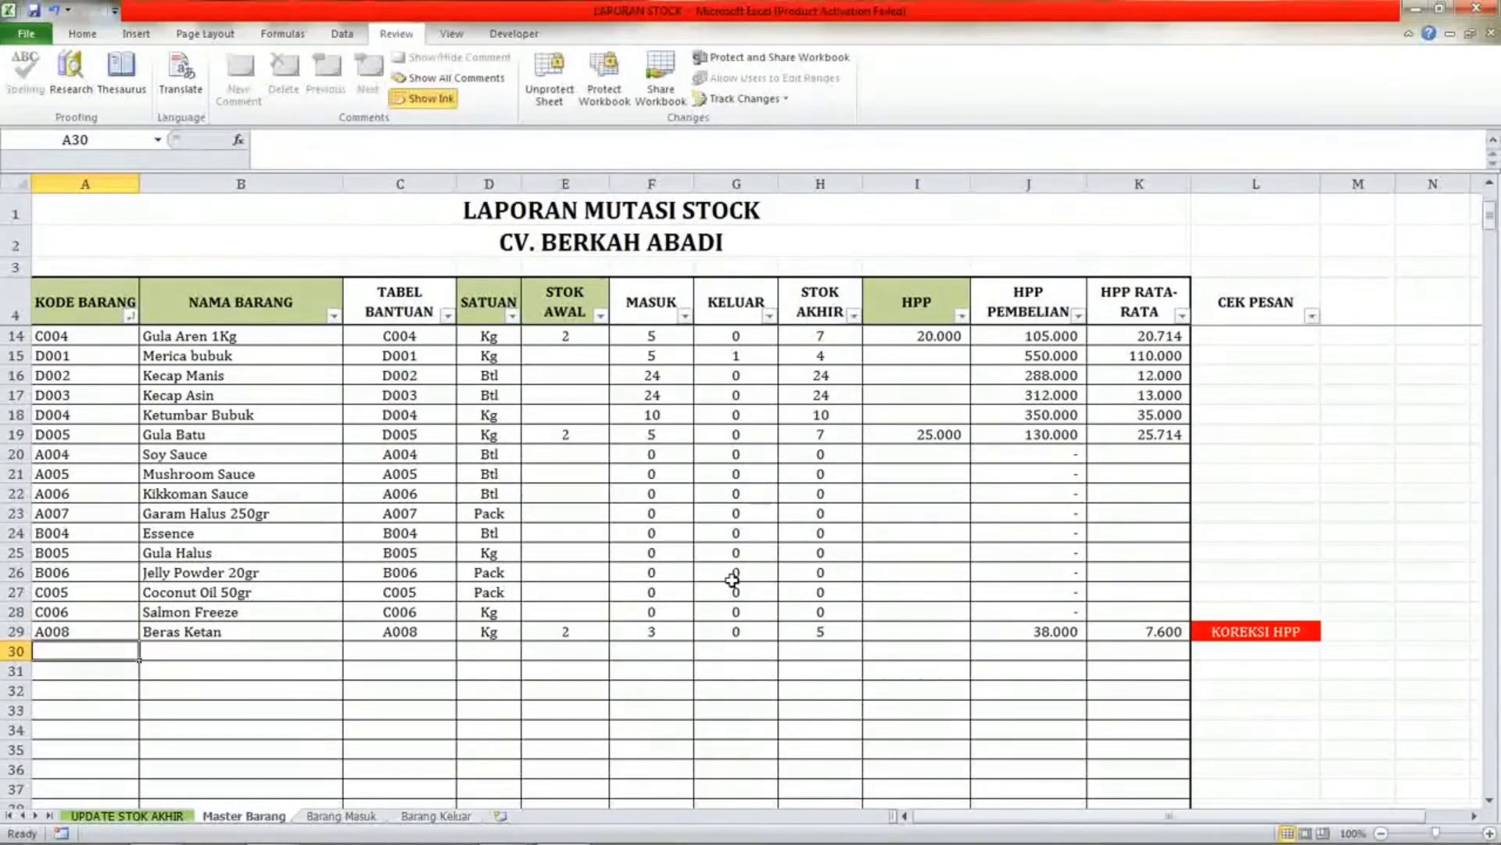
{"action": "key", "text": "Left"}
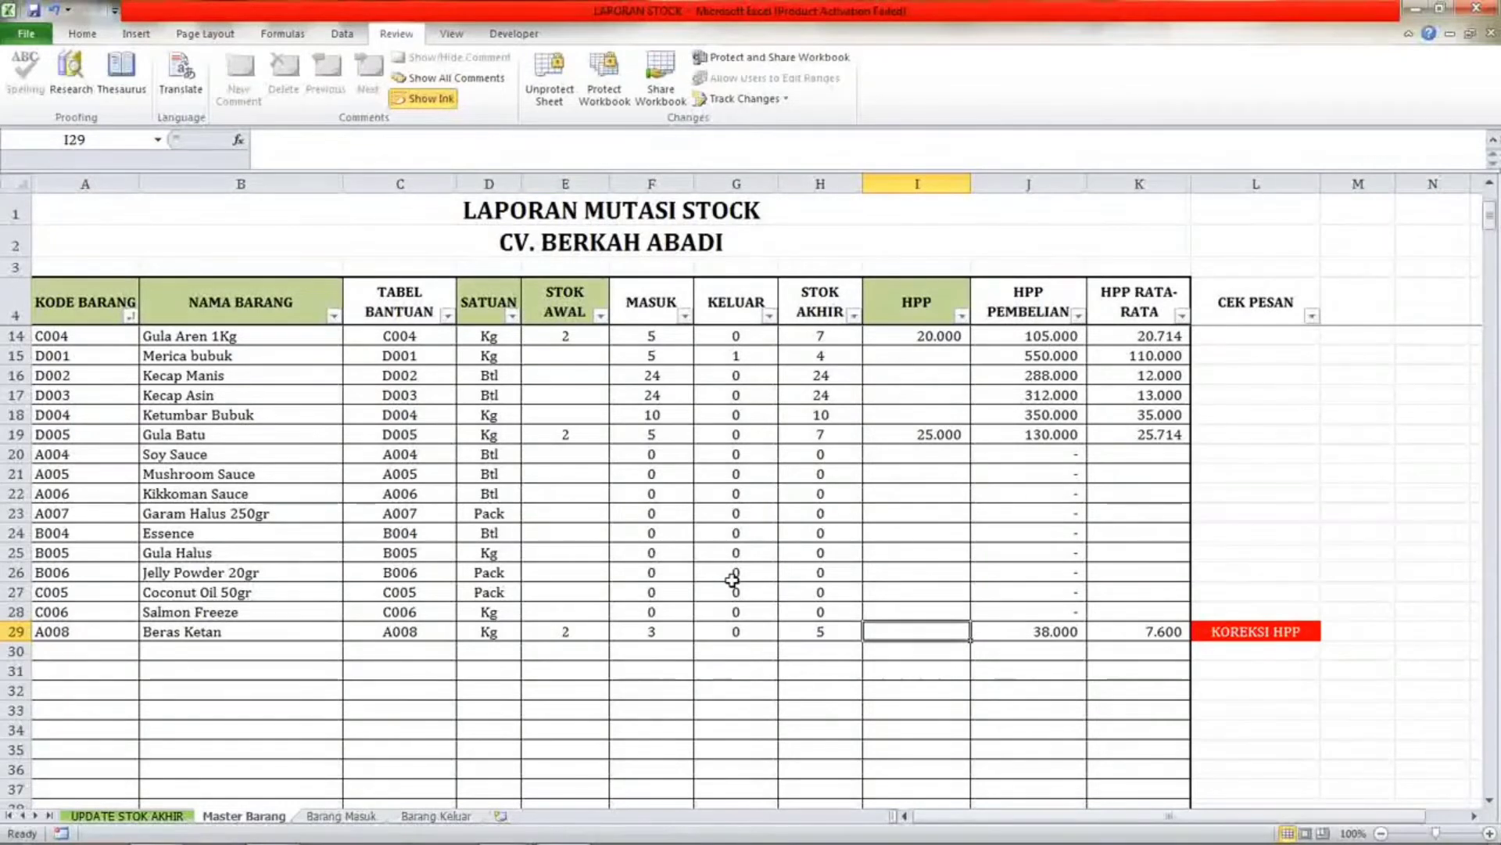
{"action": "type", "text": "10000"}
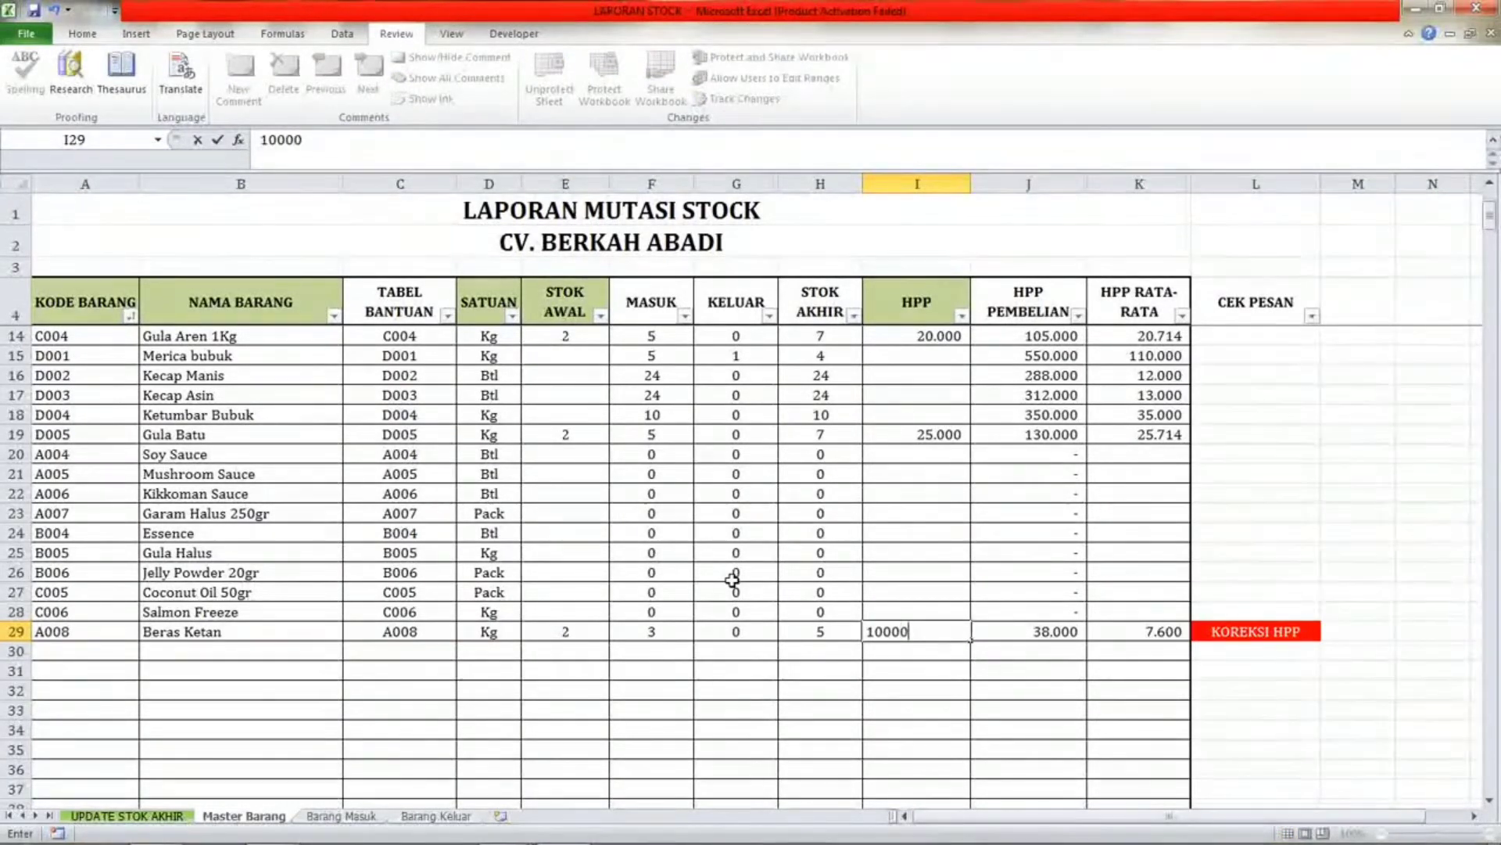
{"action": "key", "text": "Return"}
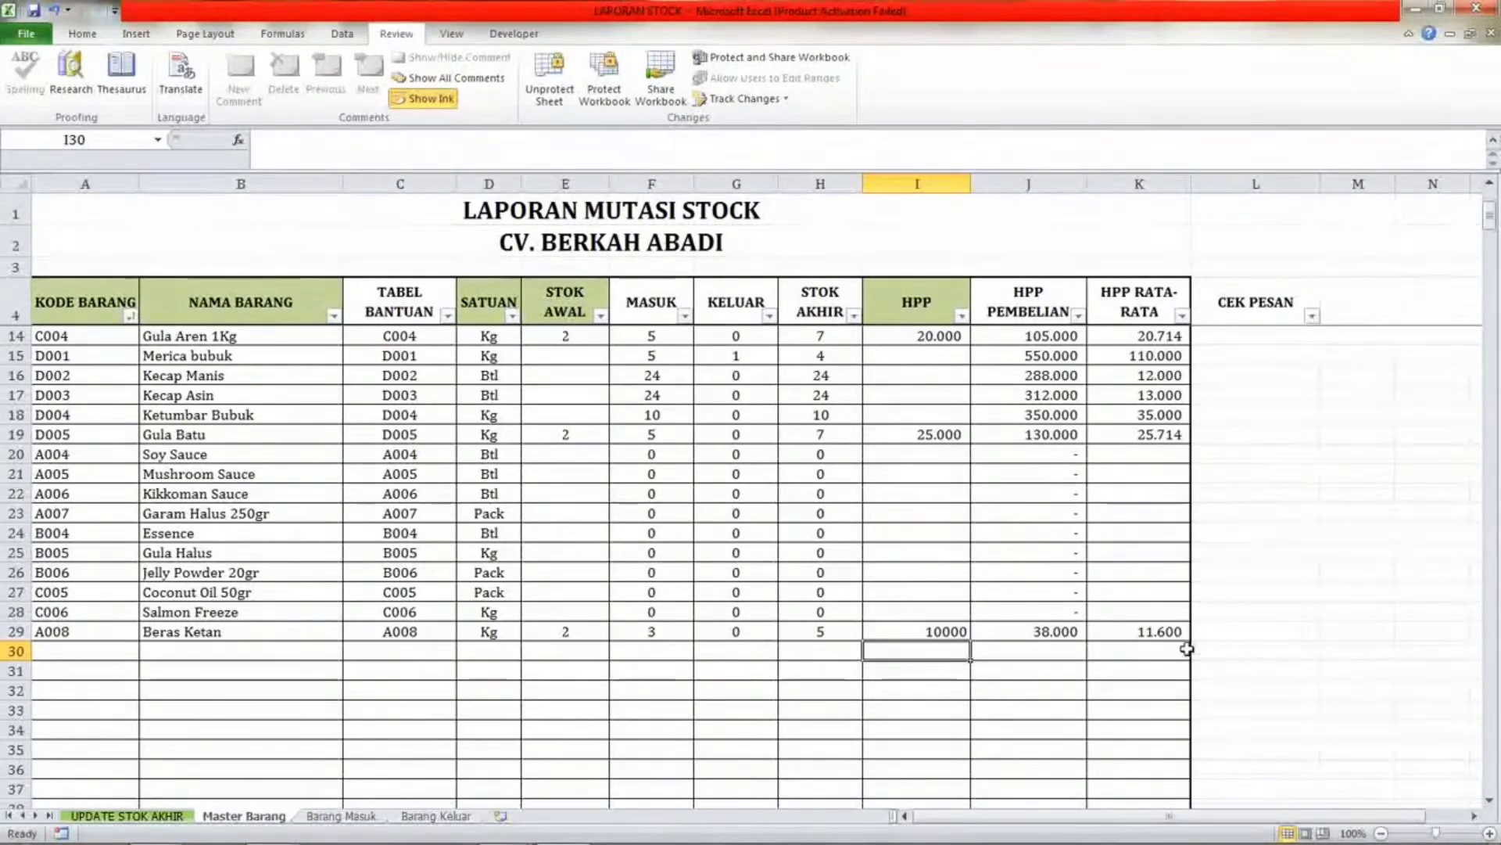
Start a new Barang Keluar entry in row 27 with the date 27-Mei.
{"action": "left_click", "coordinate": [954, 629]}
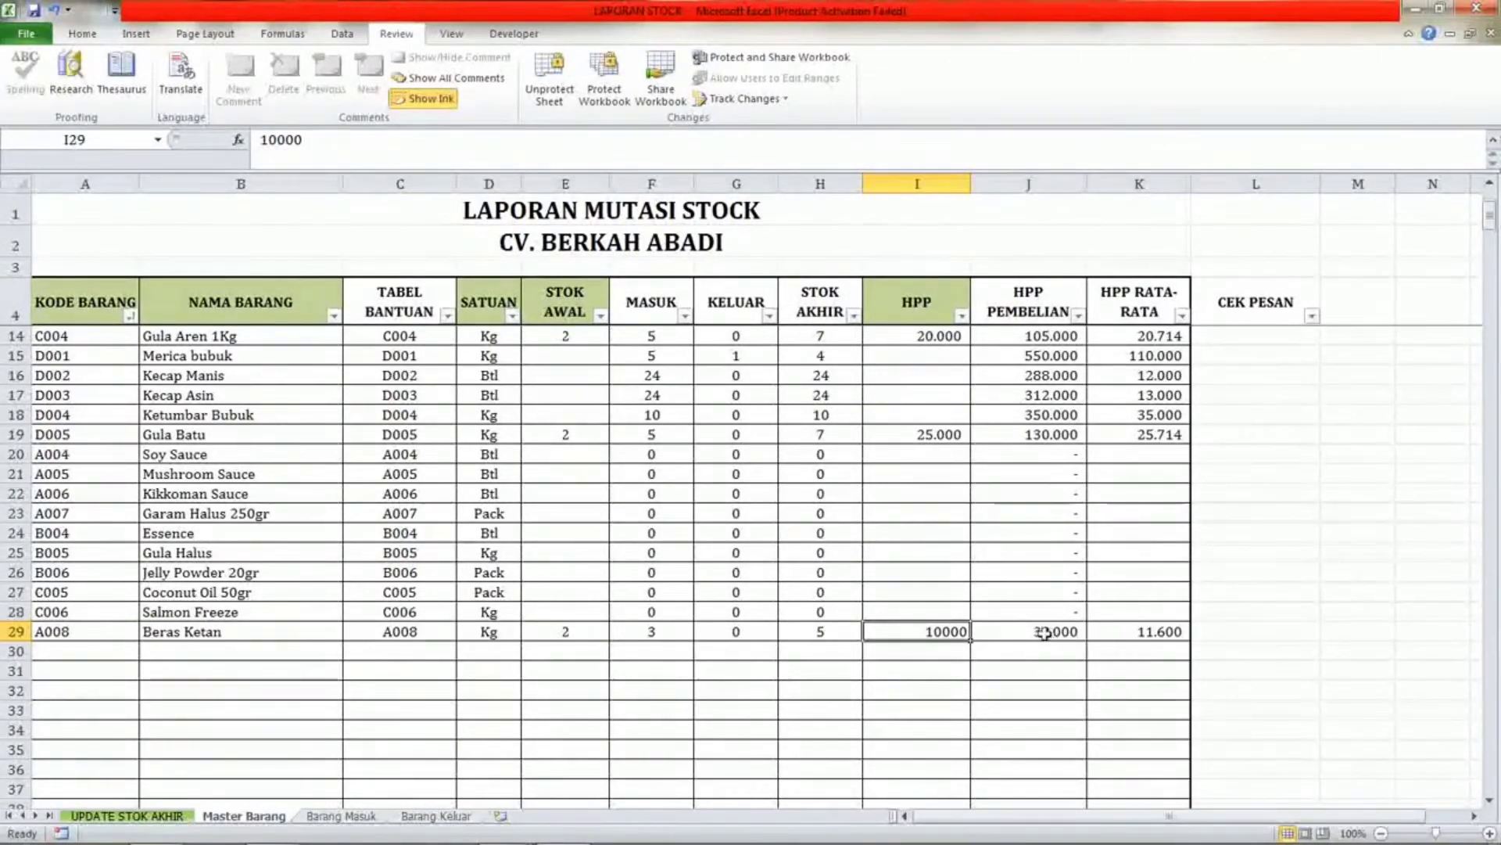
{"action": "left_click", "coordinate": [436, 817]}
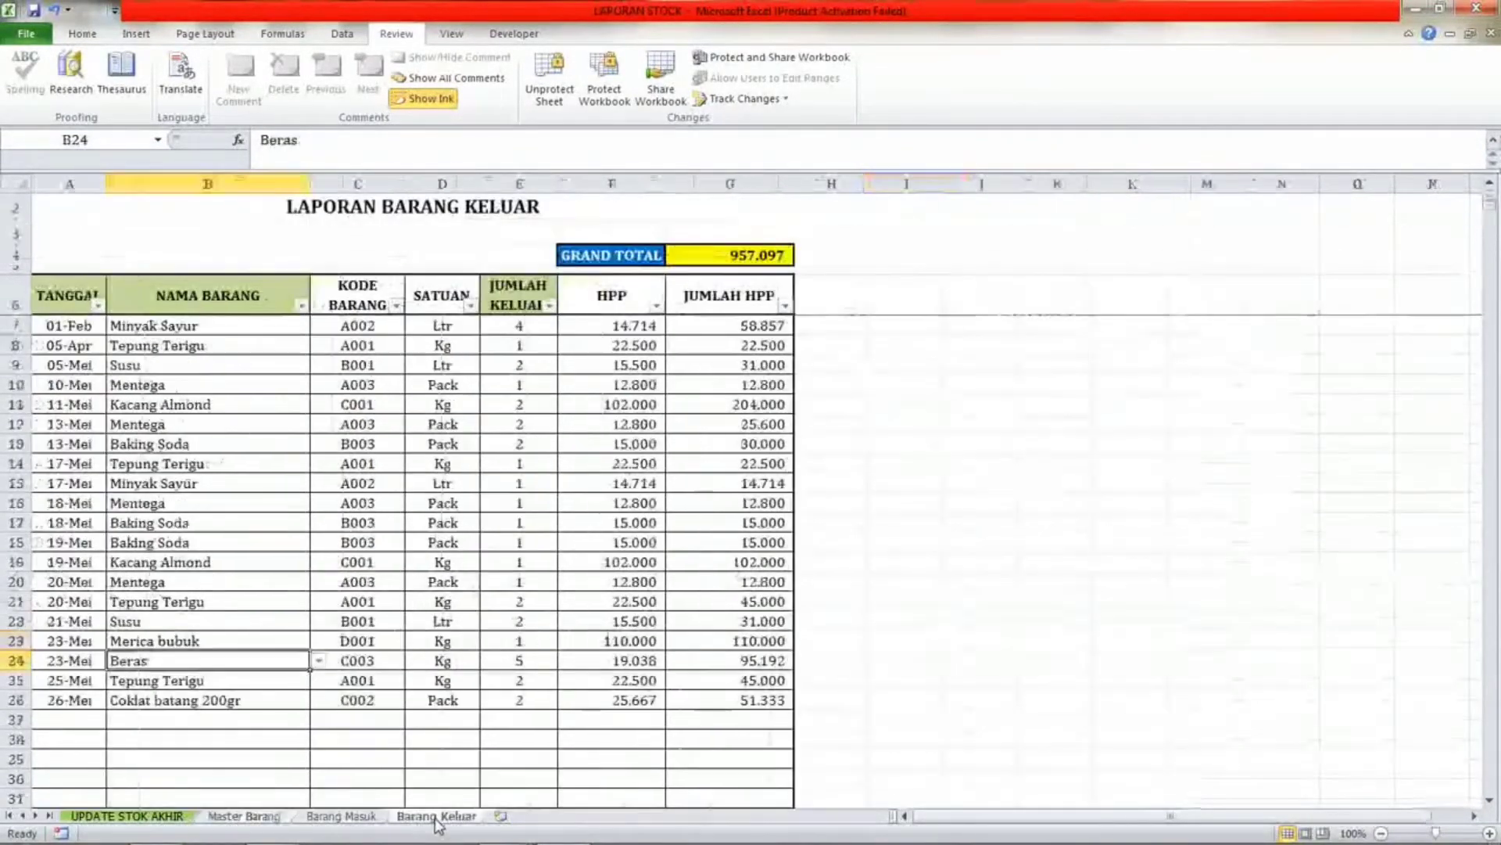
{"action": "left_click", "coordinate": [343, 817]}
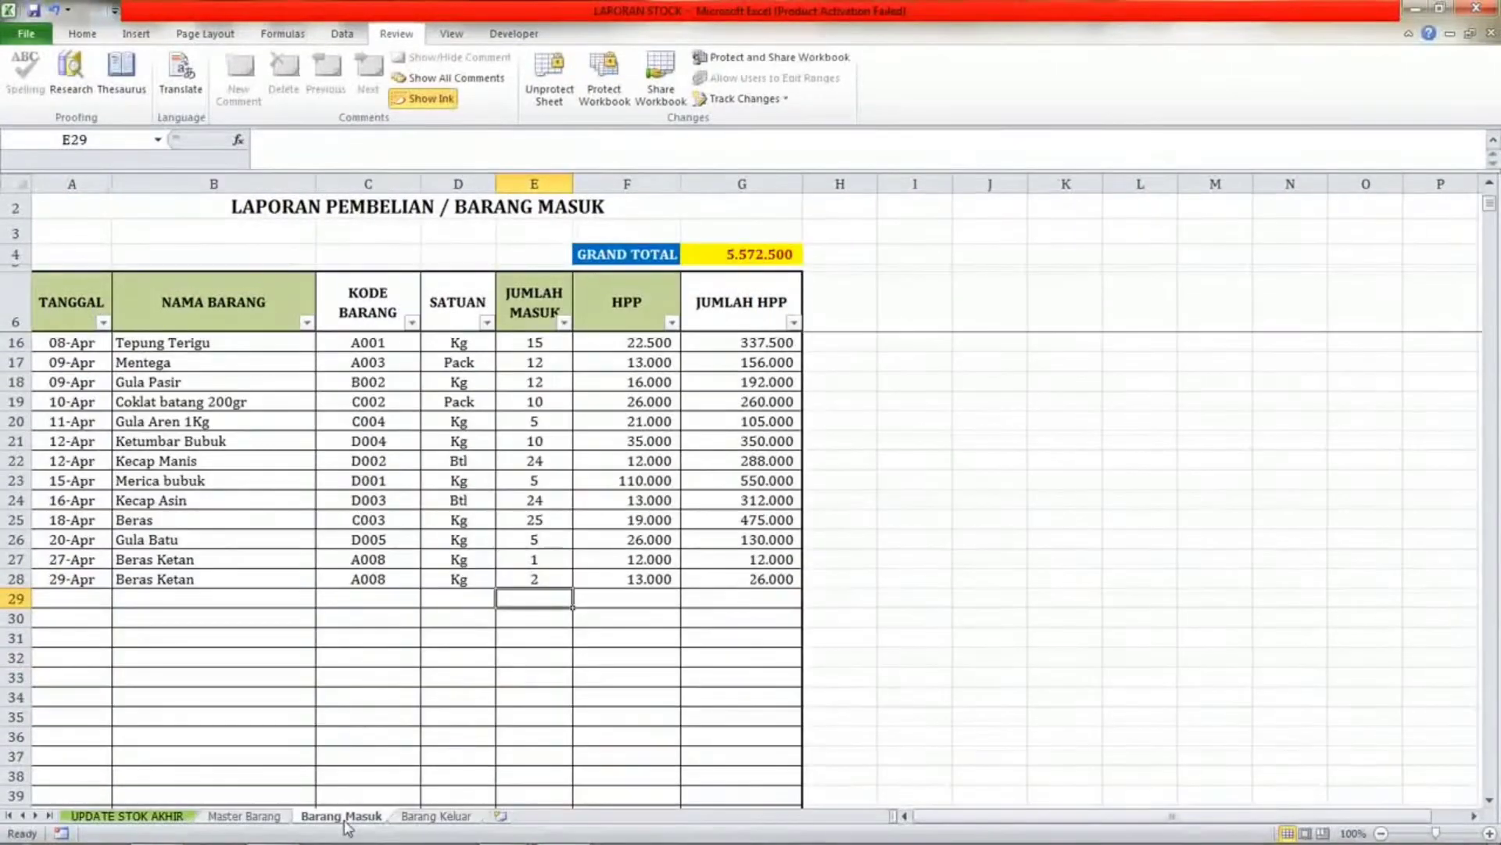
{"action": "left_click", "coordinate": [125, 580]}
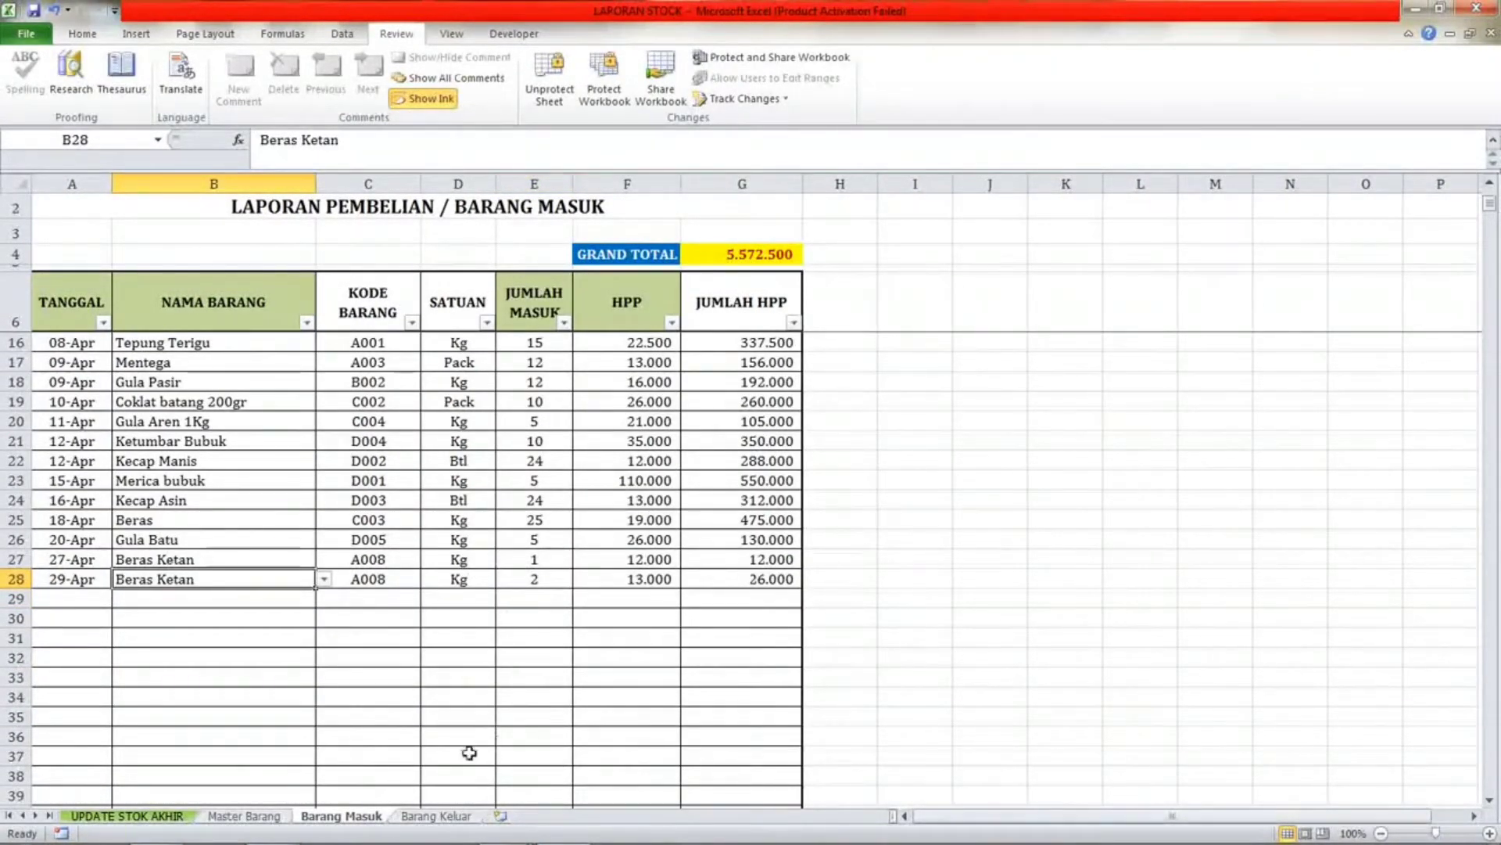
{"action": "key", "text": "ctrl+Page_Down"}
{"action": "left_click", "coordinate": [68, 716]}
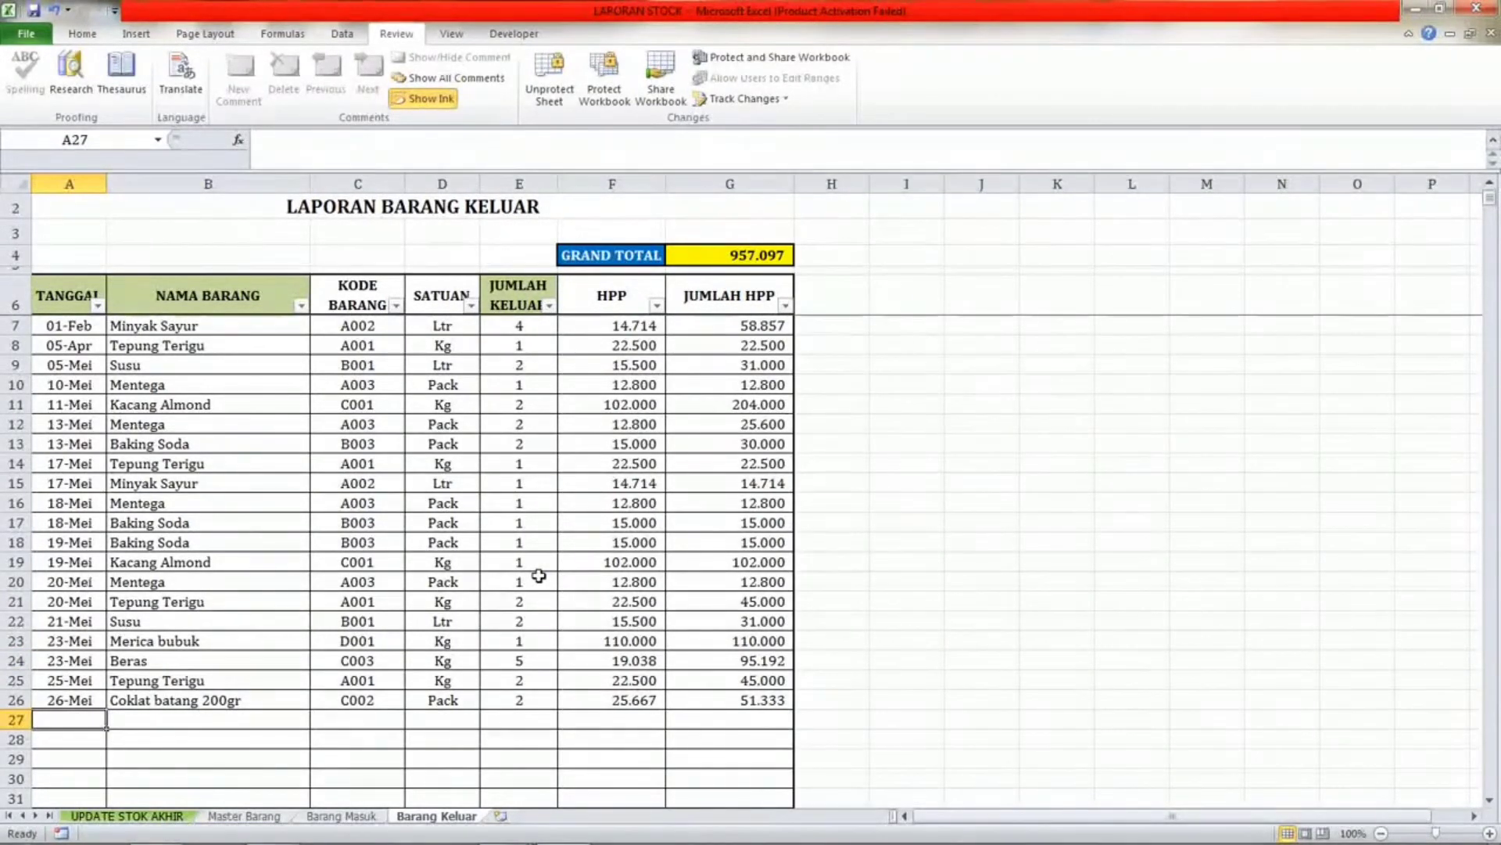
{"action": "type", "text": "27/5"}
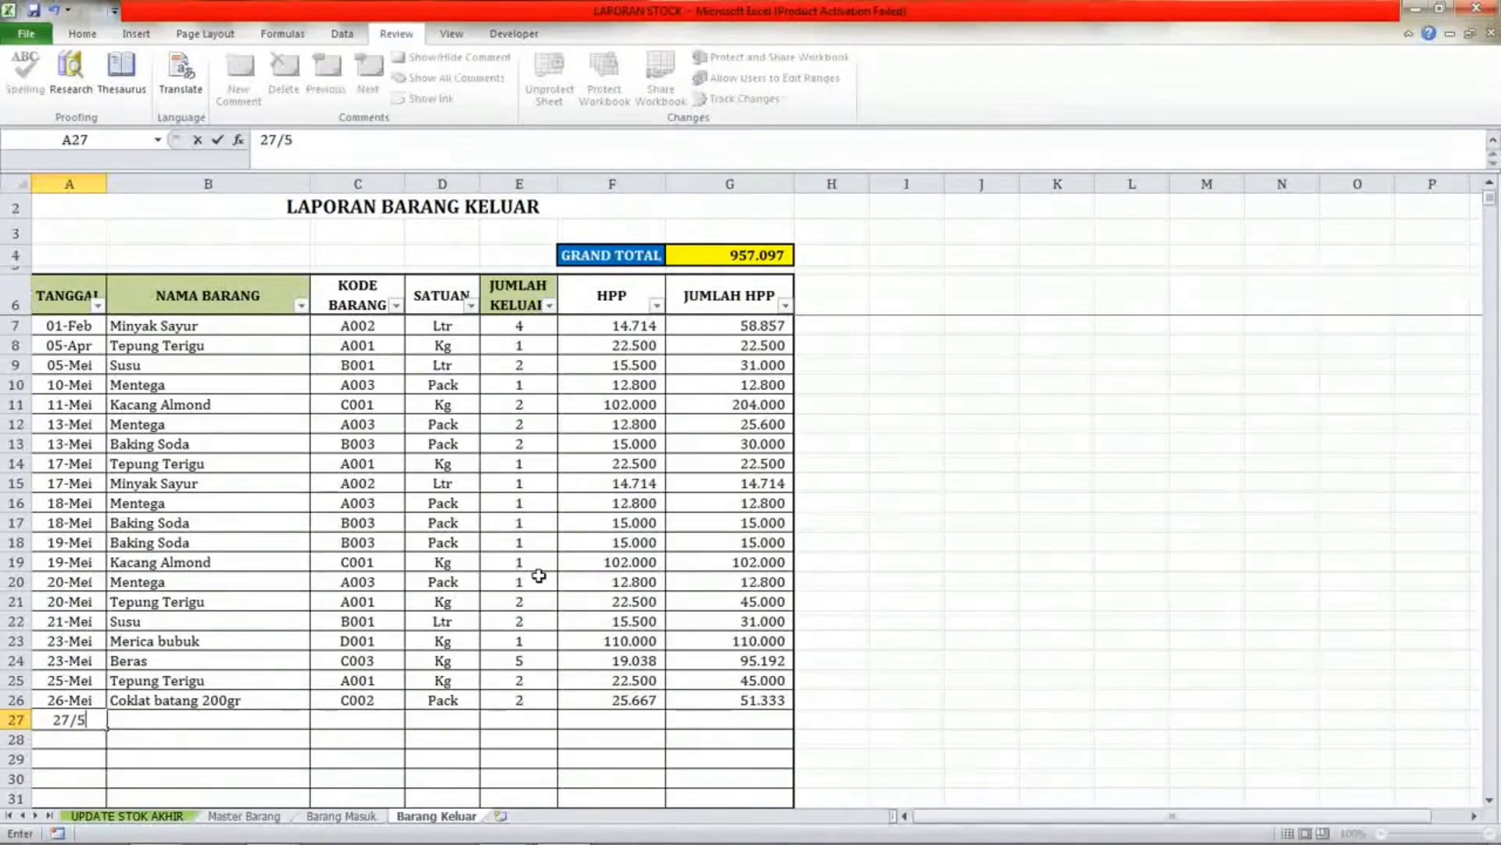
{"action": "key", "text": "Return"}
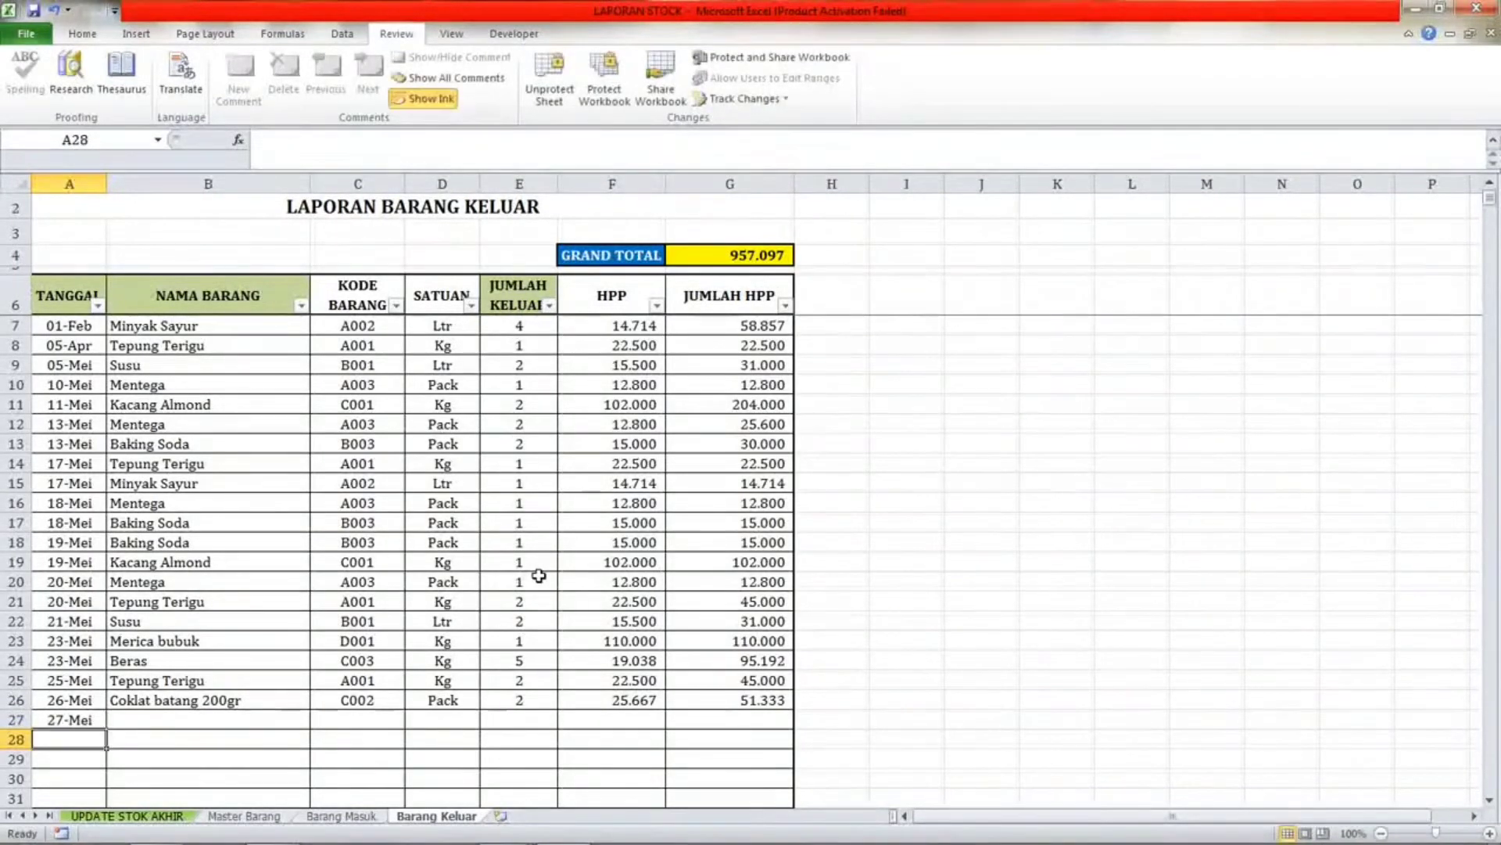
Pick Beras Ketan from the NAMA BARANG drop-down list for Barang Keluar row 27.
{"action": "key", "text": "Up"}
{"action": "key", "text": "Right"}
{"action": "key", "text": "alt+Down"}
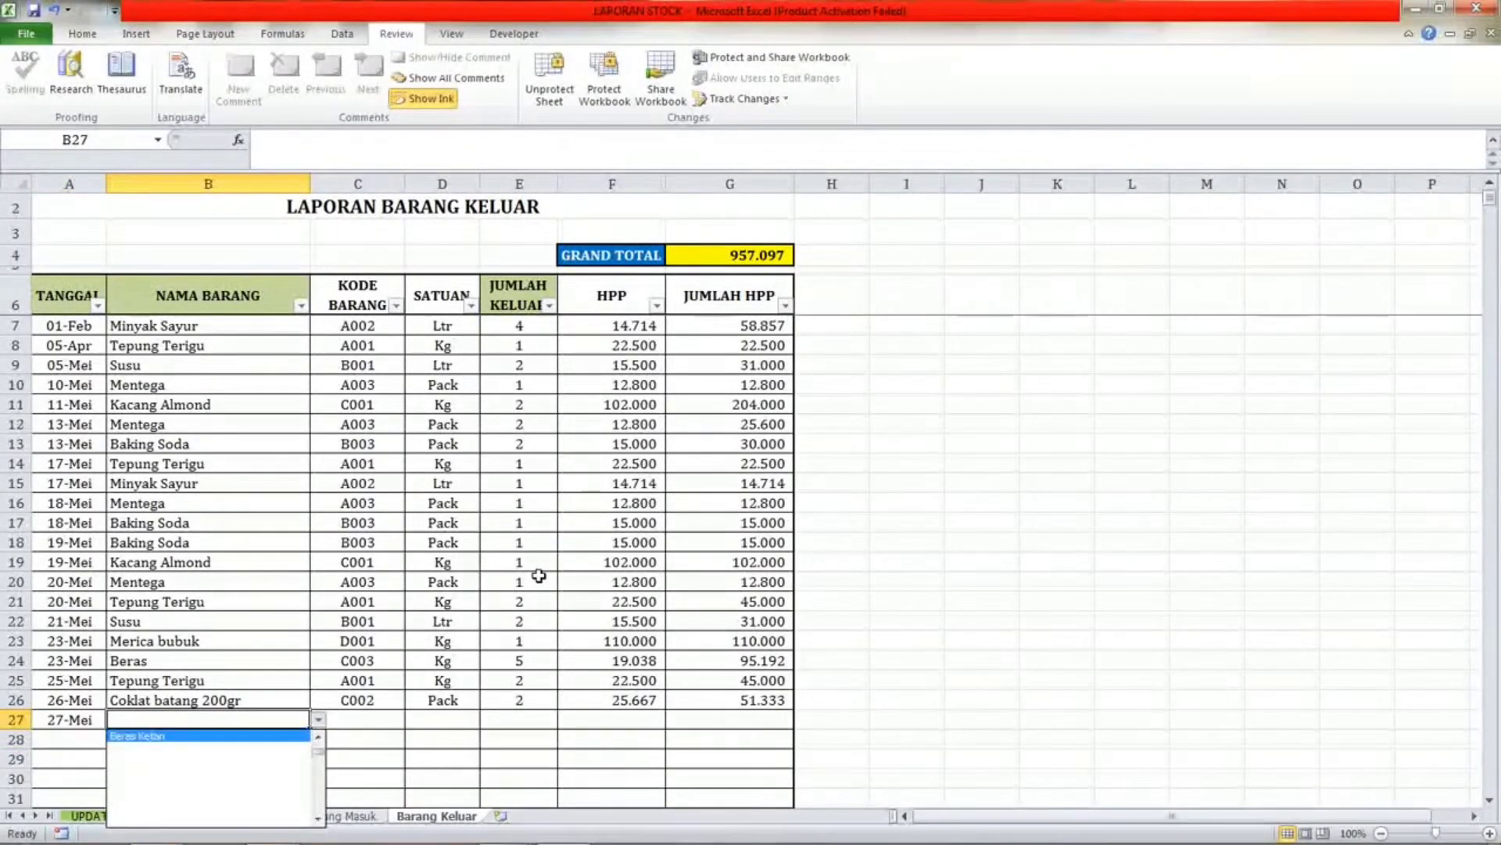
{"action": "key", "text": "Return"}
{"action": "key", "text": "Right"}
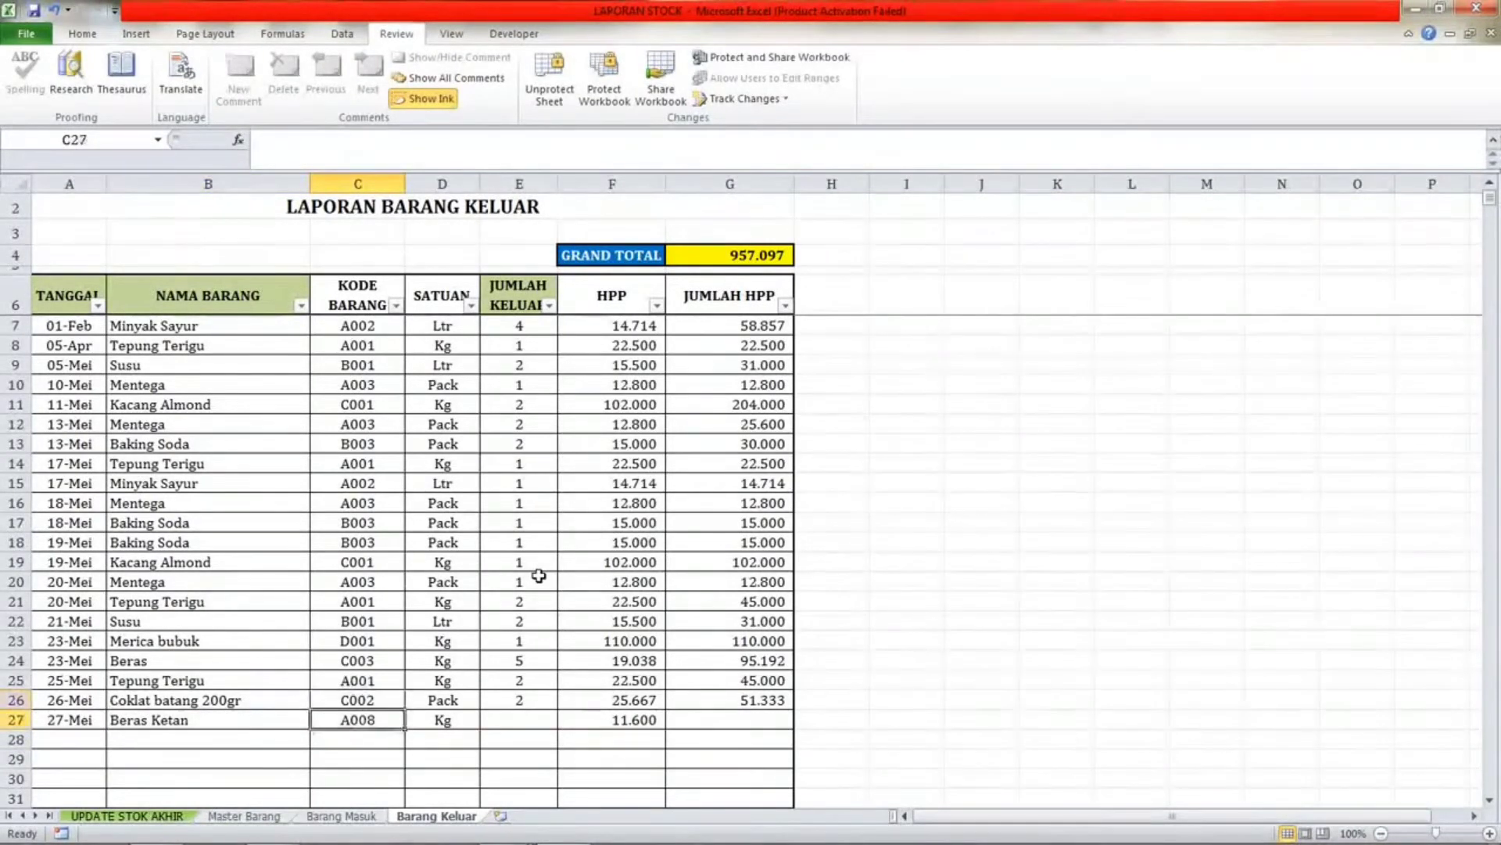
Enter a JUMLAH KELUAR quantity of 2 for the Beras Ketan sale in row 27.
{"action": "key", "text": "Right"}
{"action": "key", "text": "Right"}
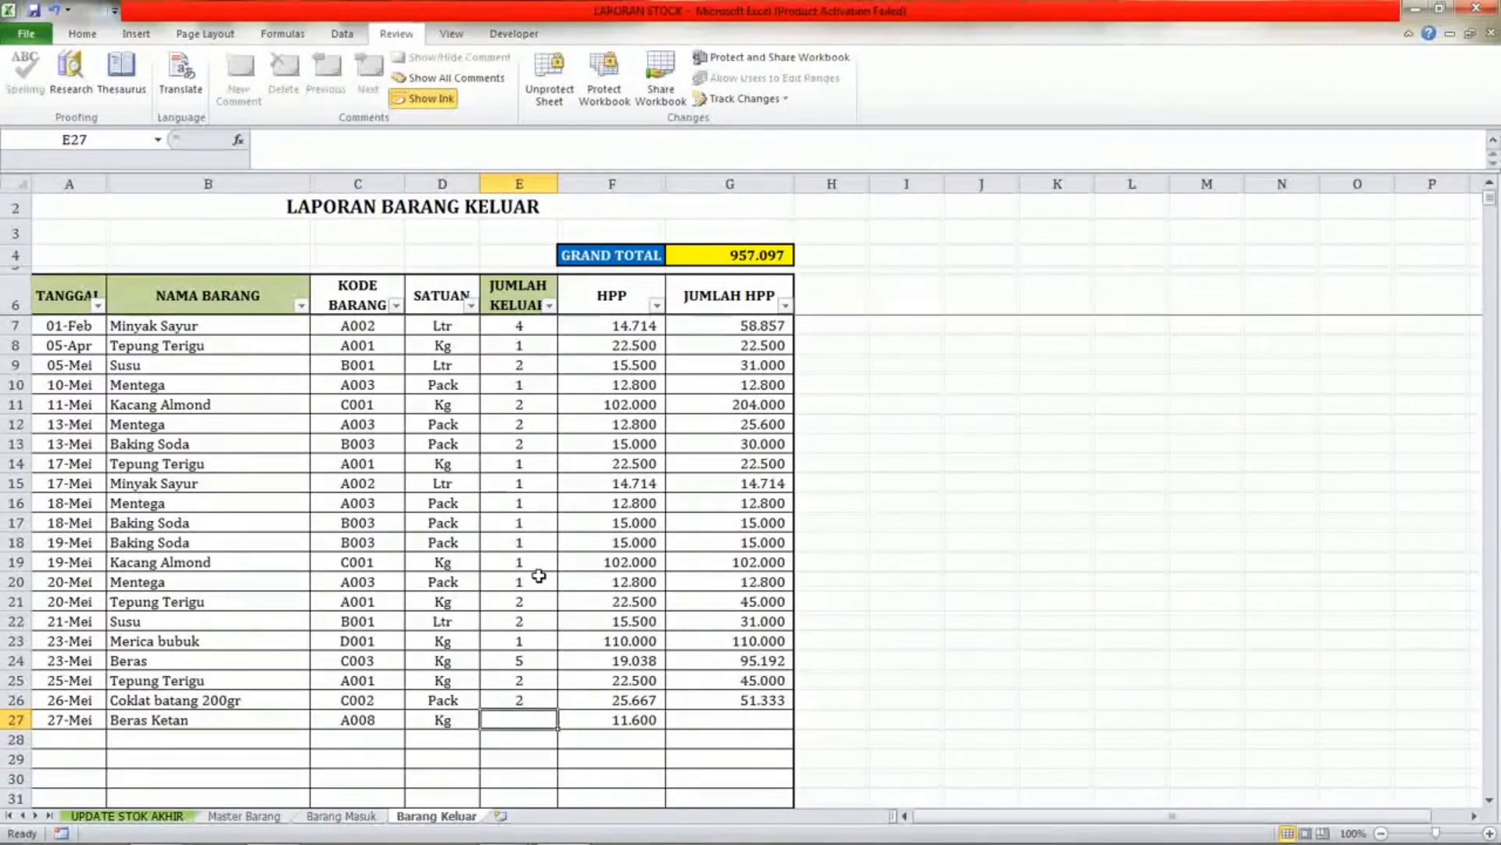
{"action": "type", "text": "2"}
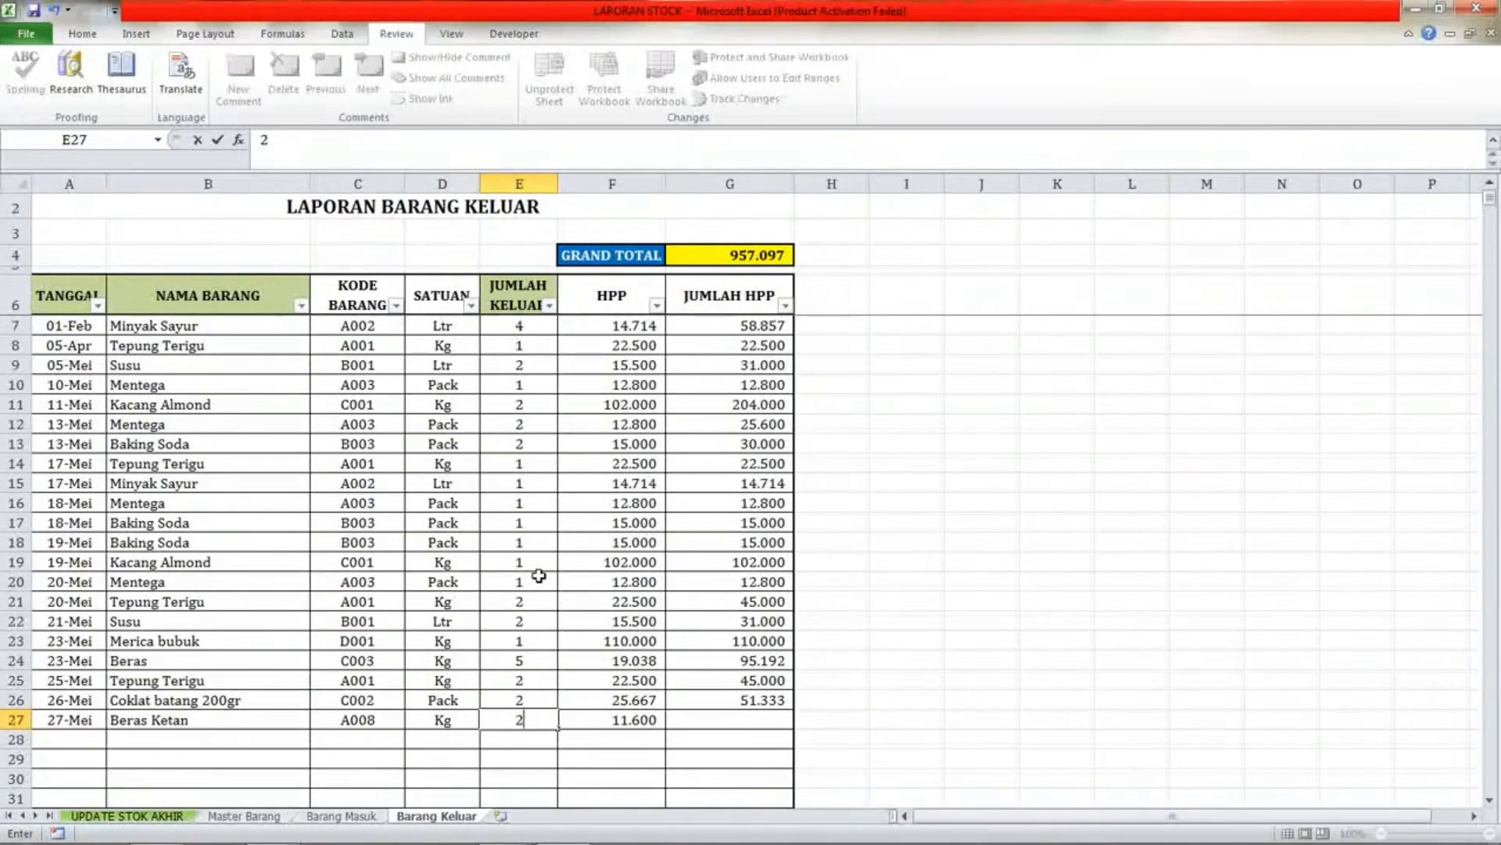
{"action": "key", "text": "Right"}
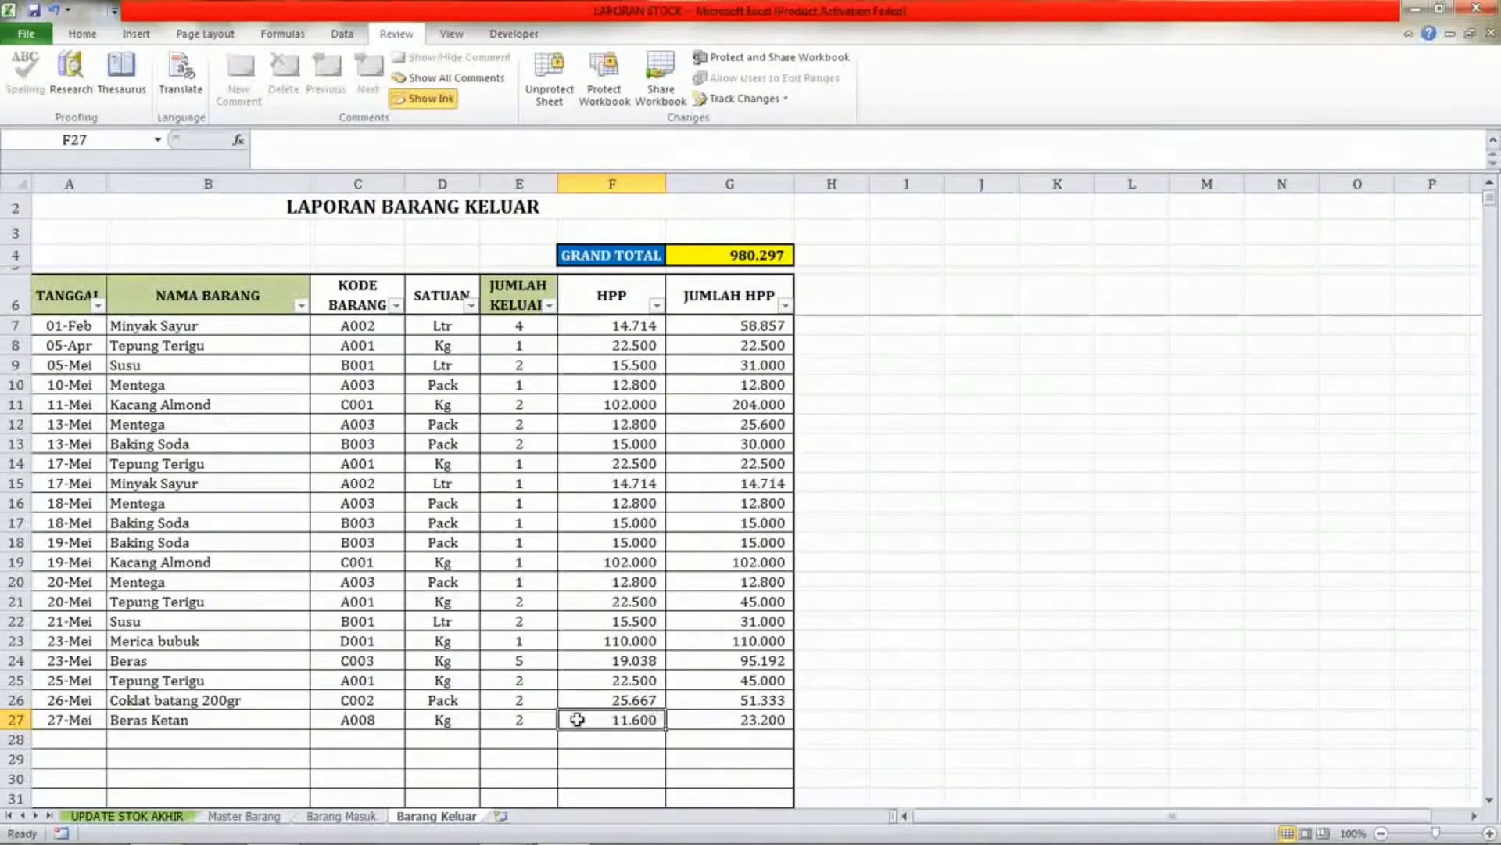
Compare Beras Ketan's figures between Master Barang and the new Barang Keluar row.
{"action": "left_click", "coordinate": [227, 818]}
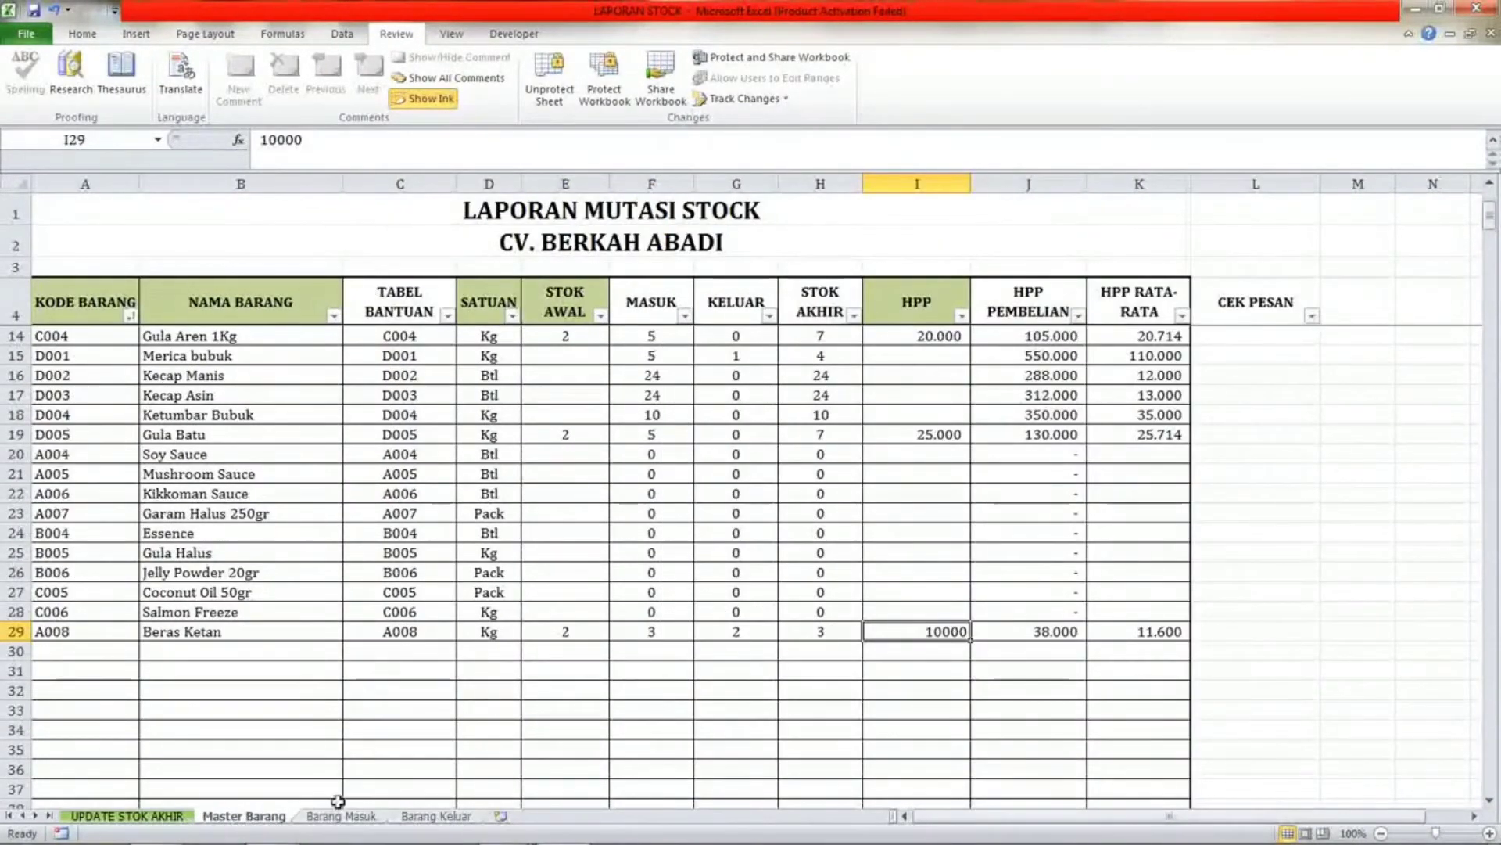
{"action": "left_click", "coordinate": [443, 815]}
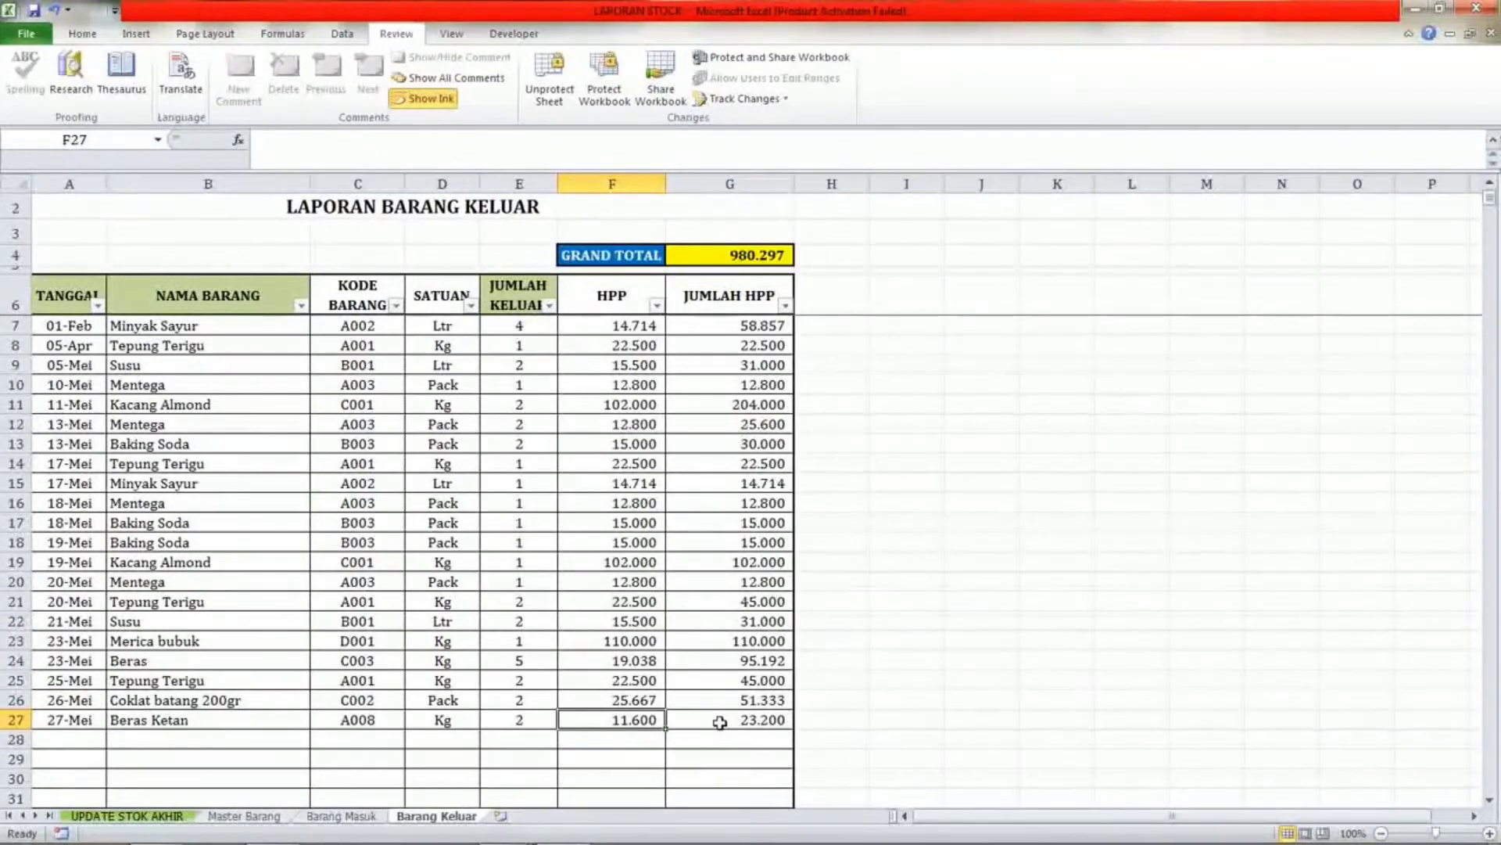
{"action": "left_click", "coordinate": [676, 722]}
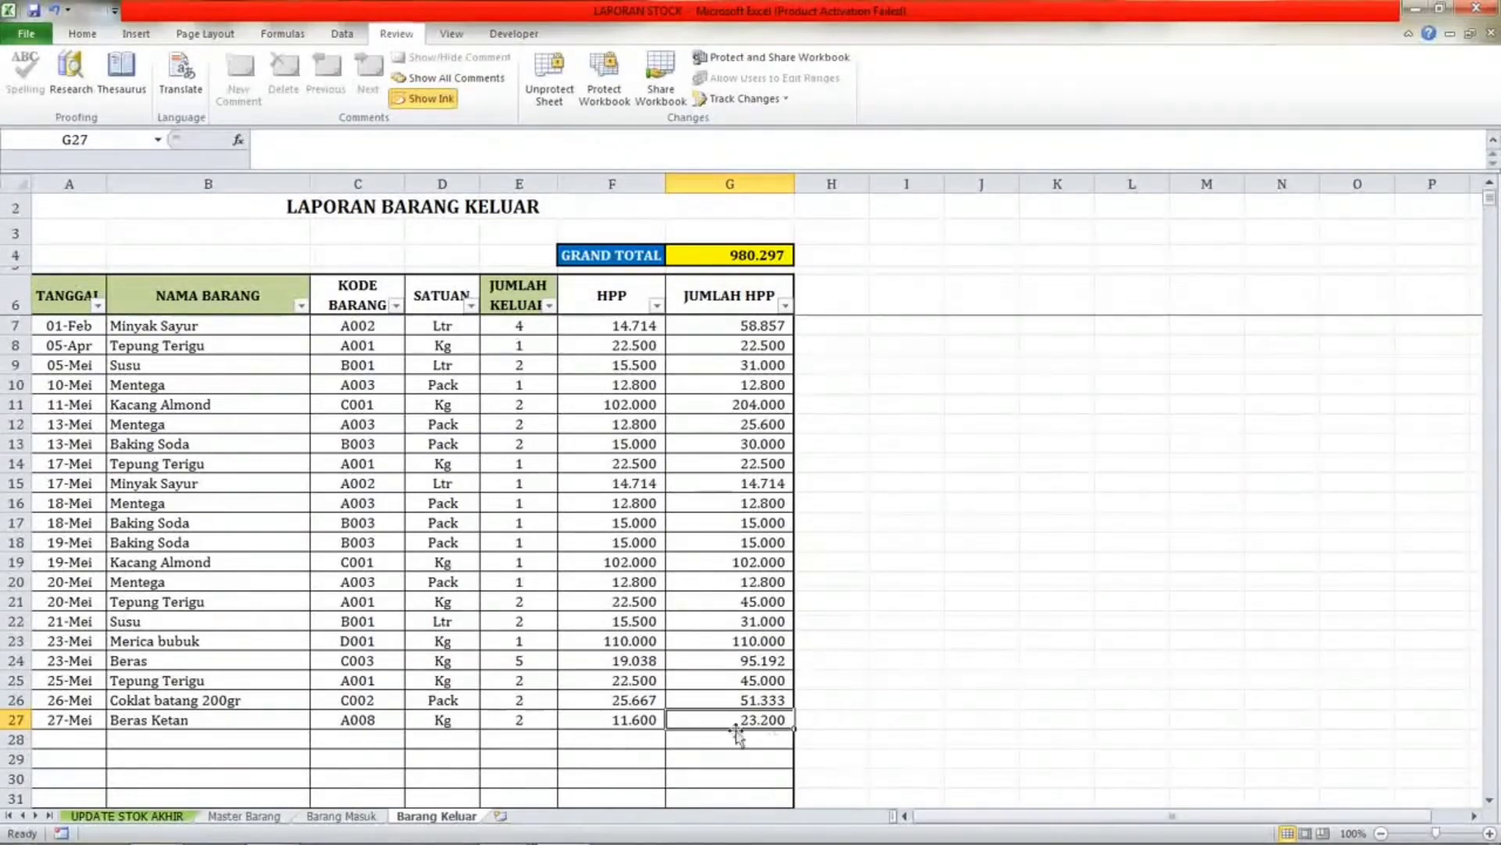
{"action": "left_click", "coordinate": [596, 724]}
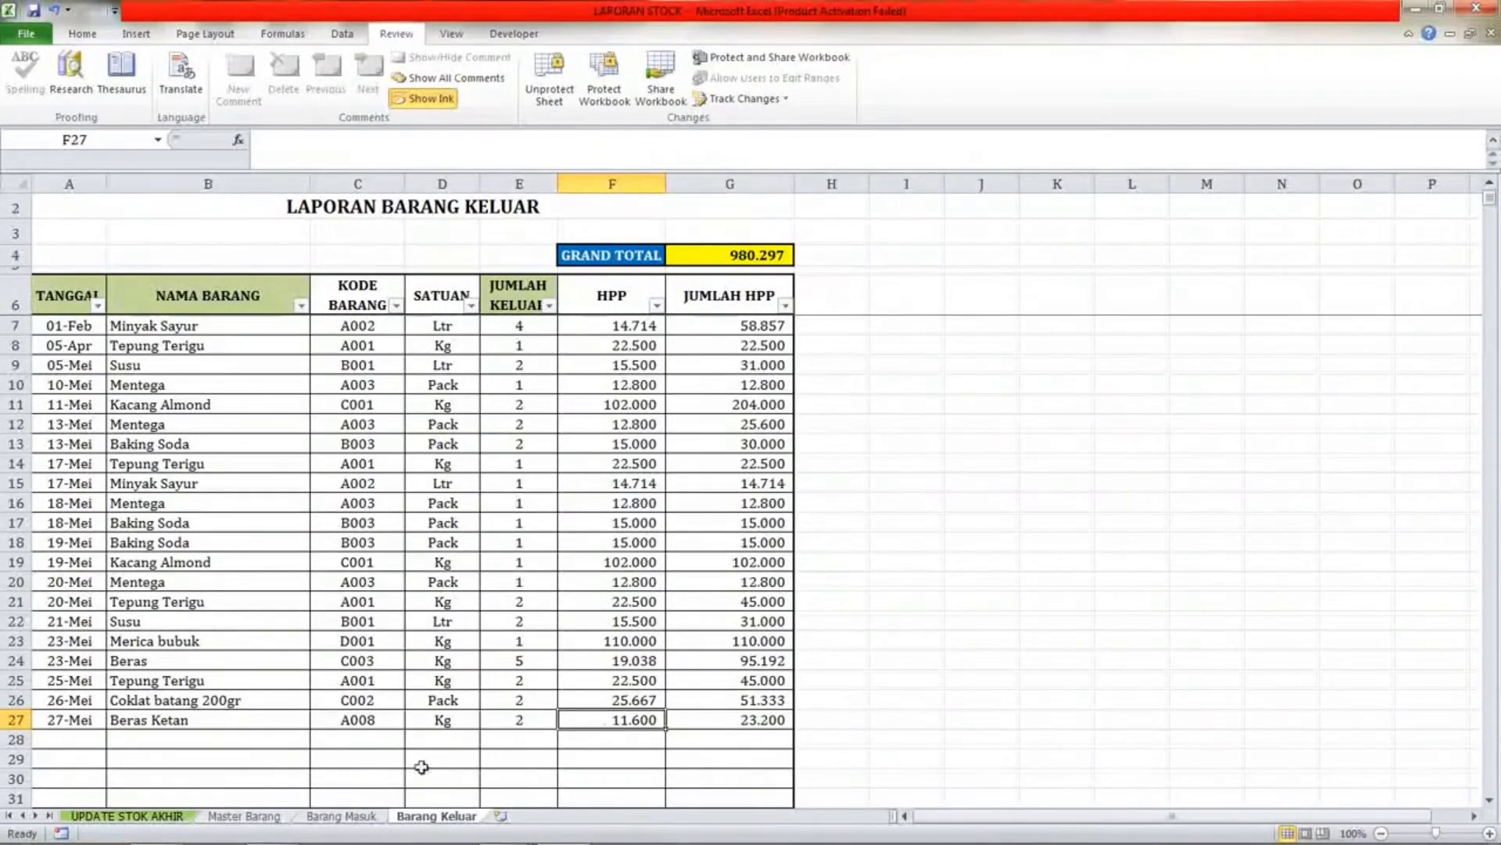
{"action": "left_click", "coordinate": [244, 817]}
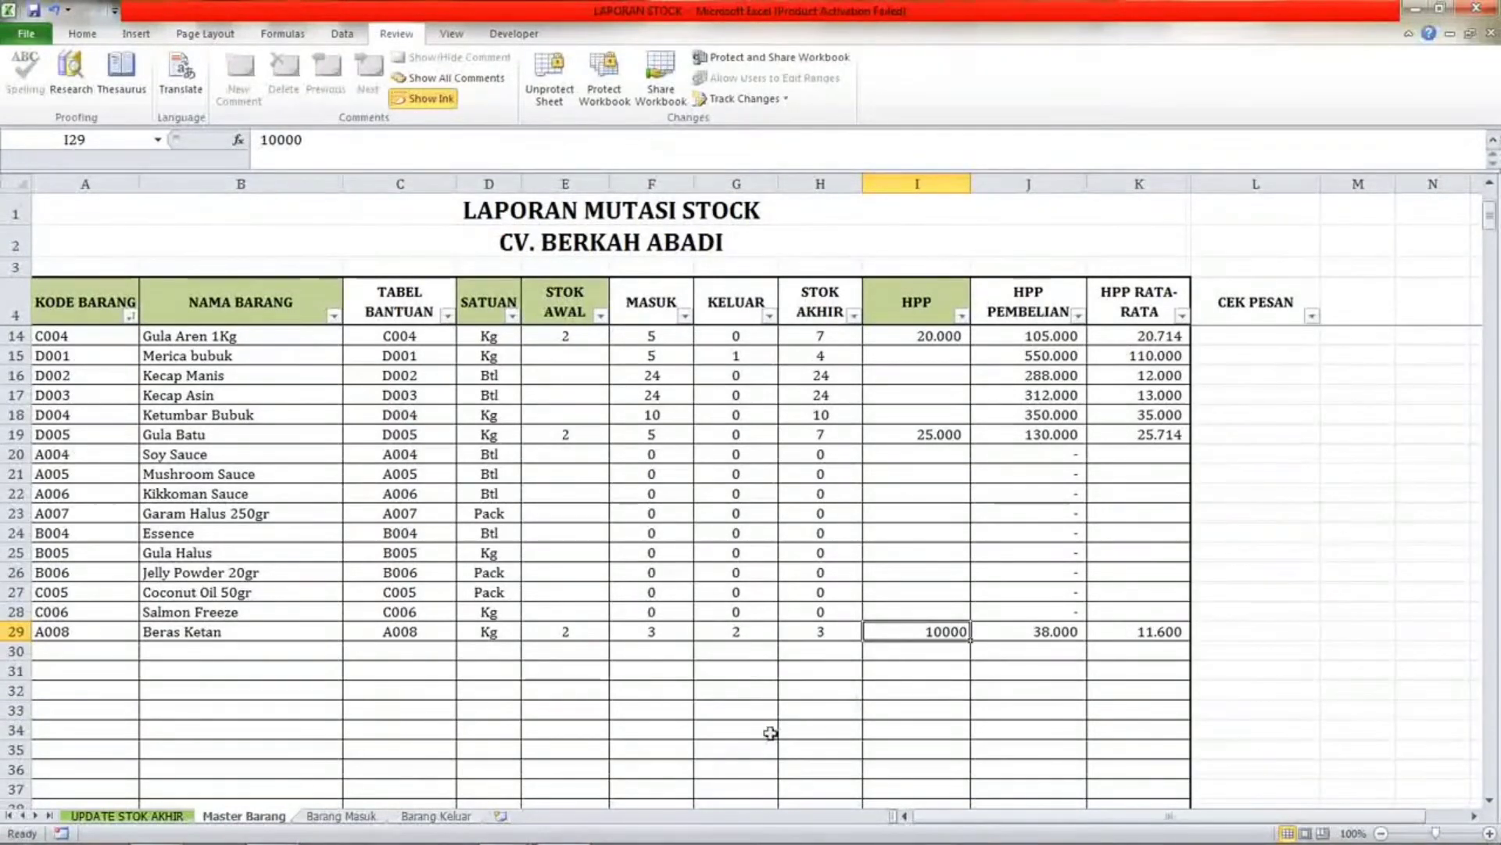
{"action": "left_click", "coordinate": [436, 816]}
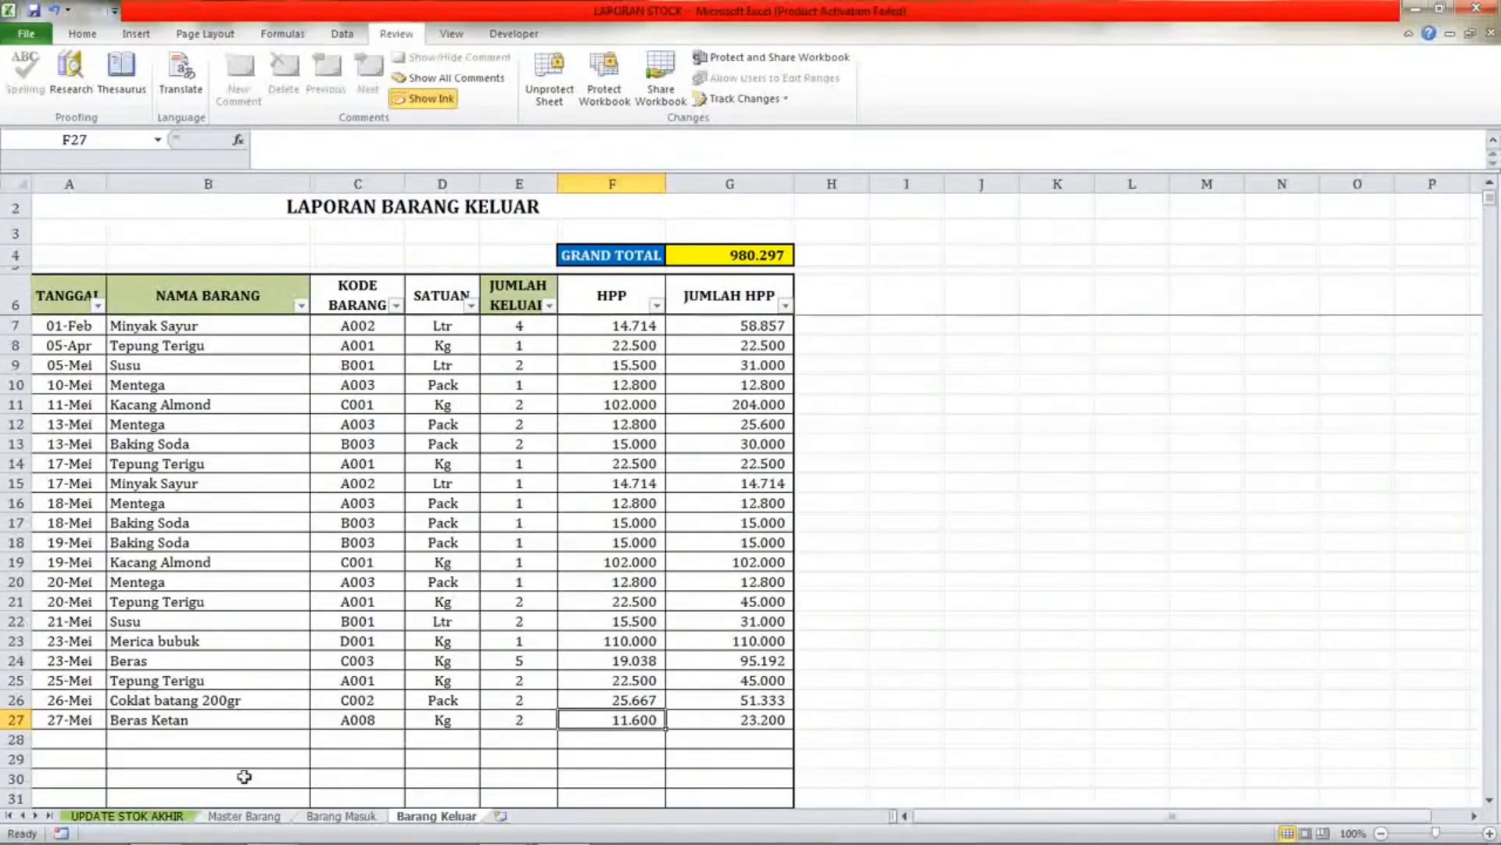
Review the Beras Ketan row and the item list in the UPDATE STOK AKHIR sheet.
{"action": "left_click", "coordinate": [150, 810]}
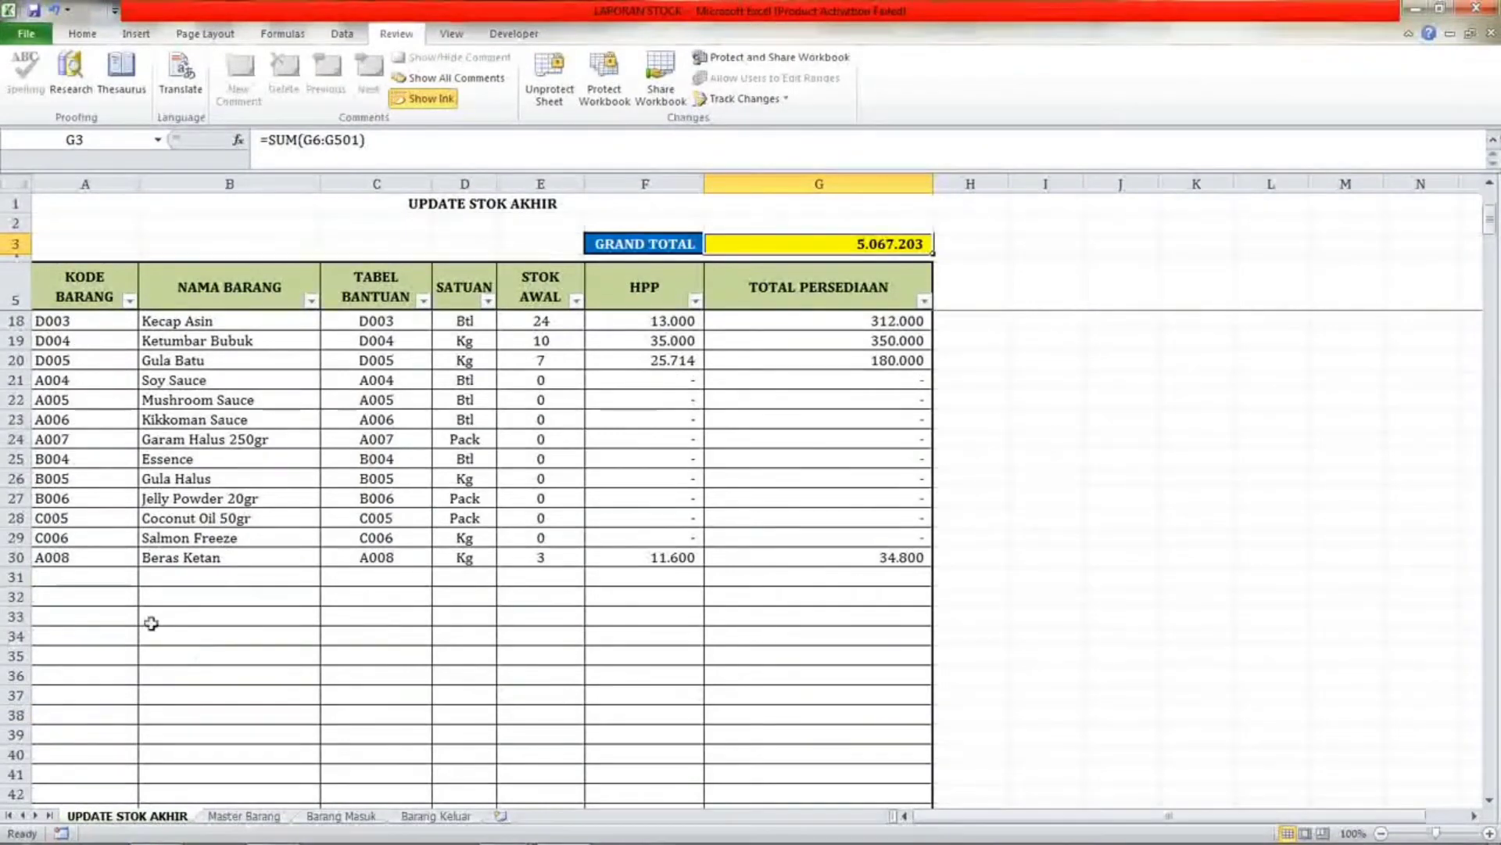
{"action": "left_click", "coordinate": [109, 556]}
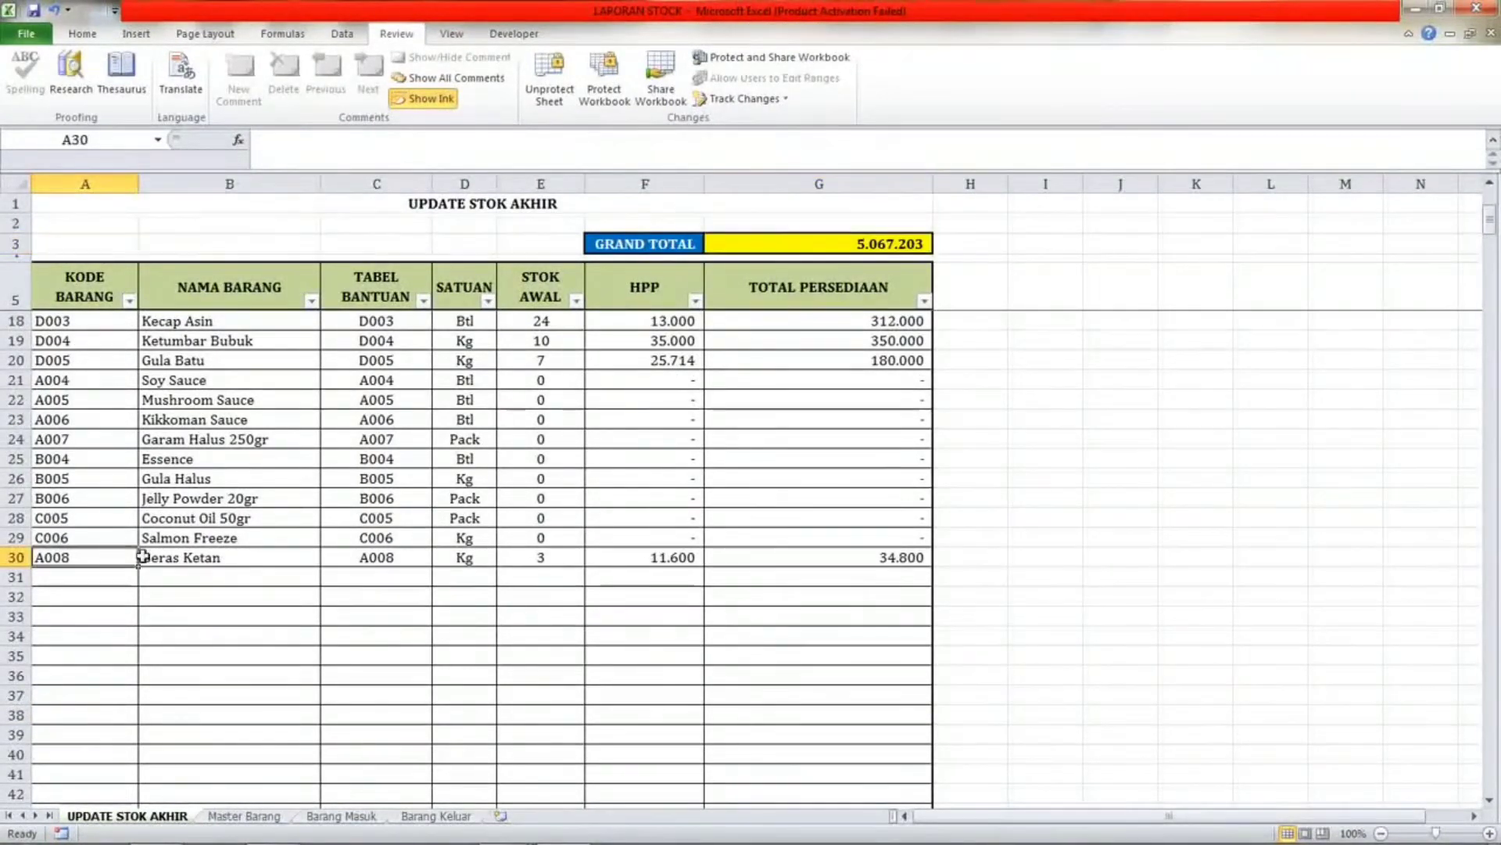
{"action": "left_click", "coordinate": [289, 556]}
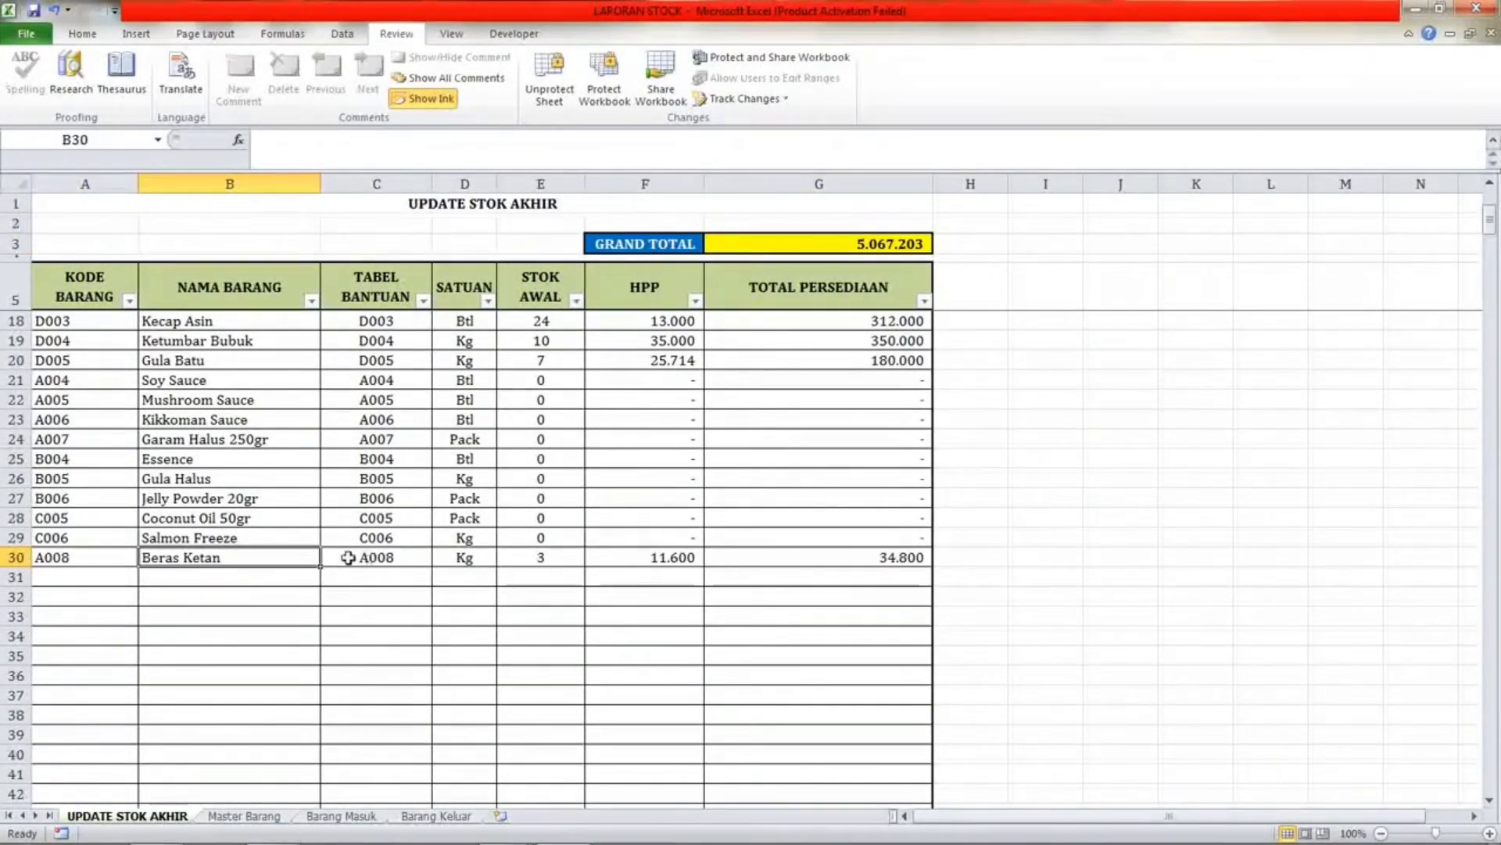
{"action": "scroll", "coordinate": [279, 571], "scroll_direction": "up", "scroll_amount": 4}
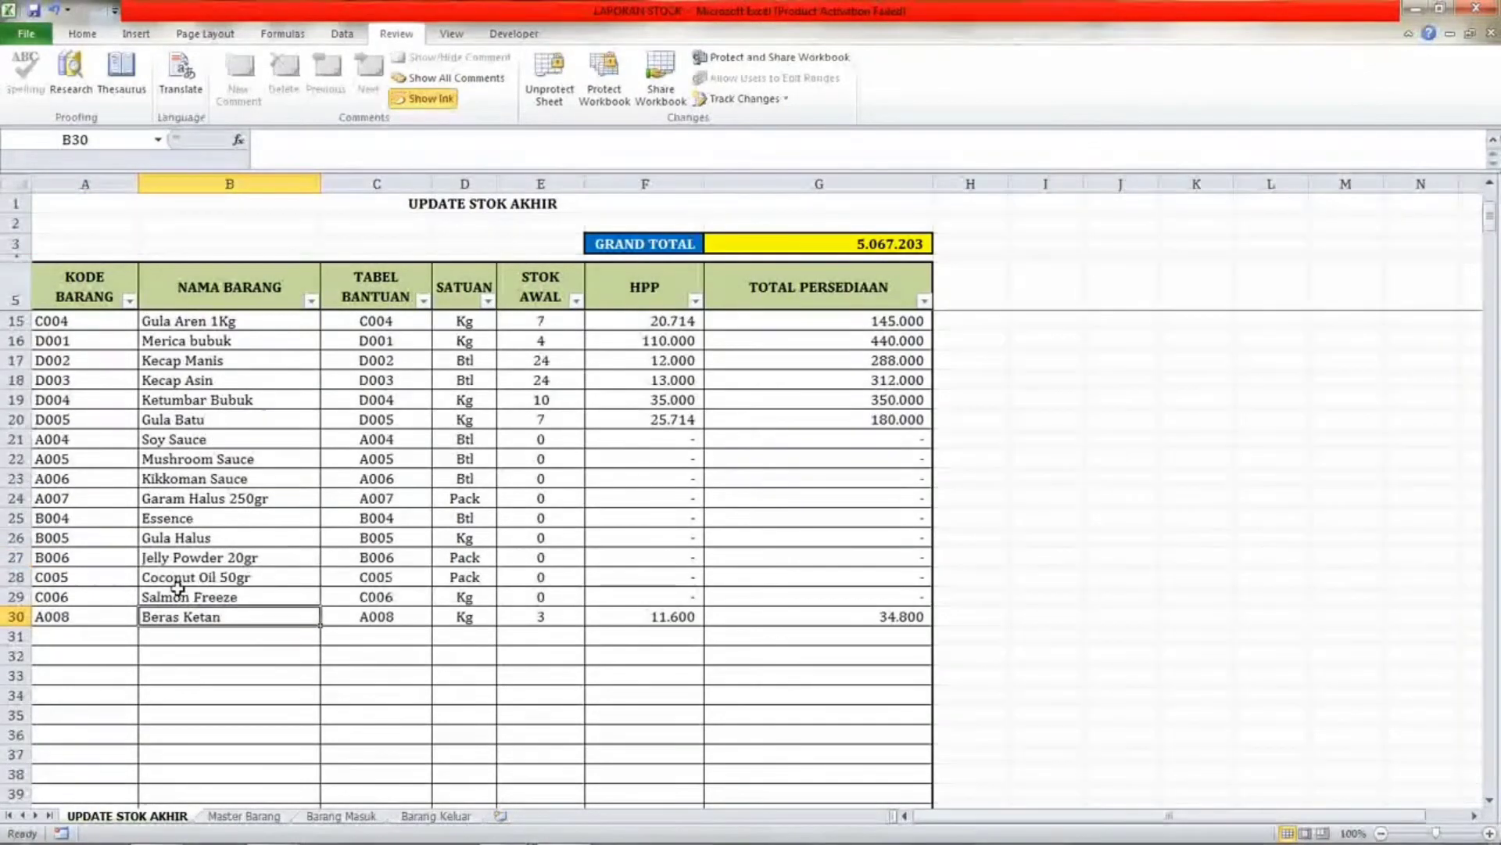
{"action": "scroll", "coordinate": [109, 469], "scroll_direction": "down", "scroll_amount": 2}
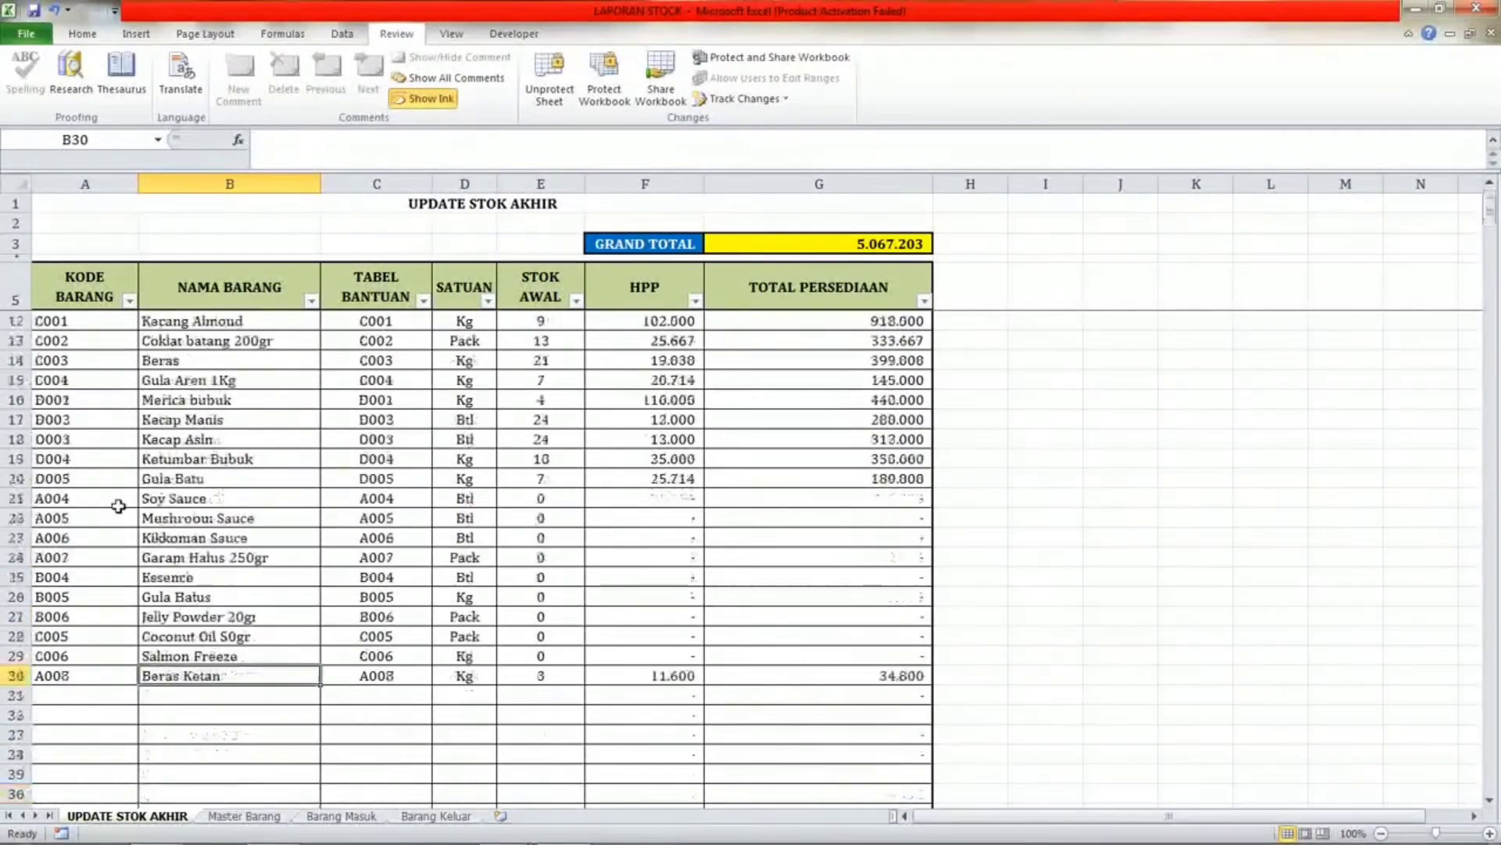
{"action": "scroll", "coordinate": [117, 500], "scroll_direction": "up", "scroll_amount": 2}
{"action": "scroll", "coordinate": [117, 501], "scroll_direction": "down", "scroll_amount": 2}
{"action": "scroll", "coordinate": [97, 561], "scroll_direction": "up", "scroll_amount": 2}
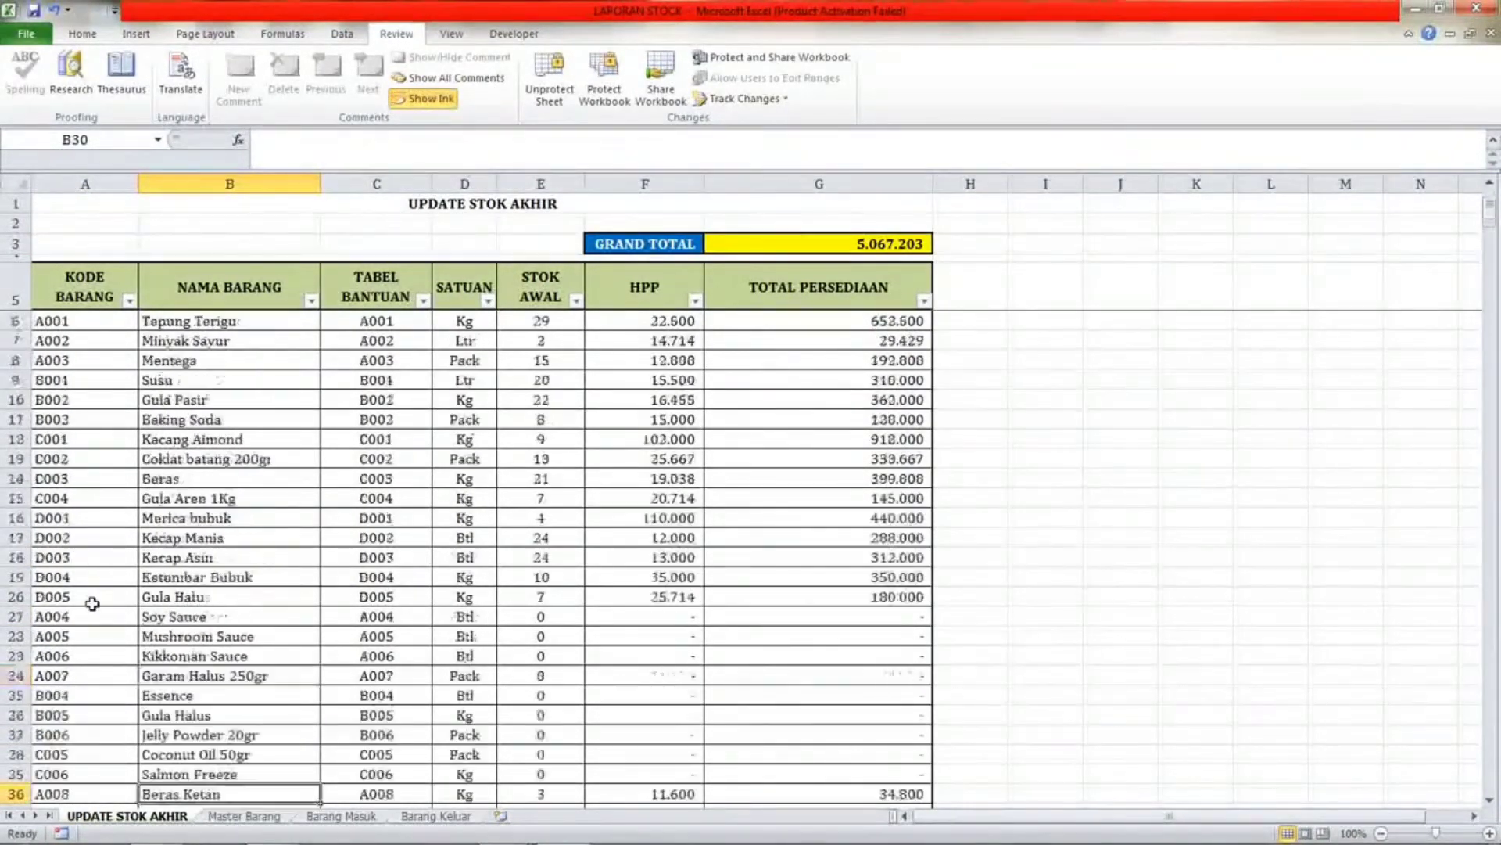
{"action": "scroll", "coordinate": [94, 578], "scroll_direction": "down", "scroll_amount": 3}
{"action": "scroll", "coordinate": [92, 603], "scroll_direction": "up", "scroll_amount": 3}
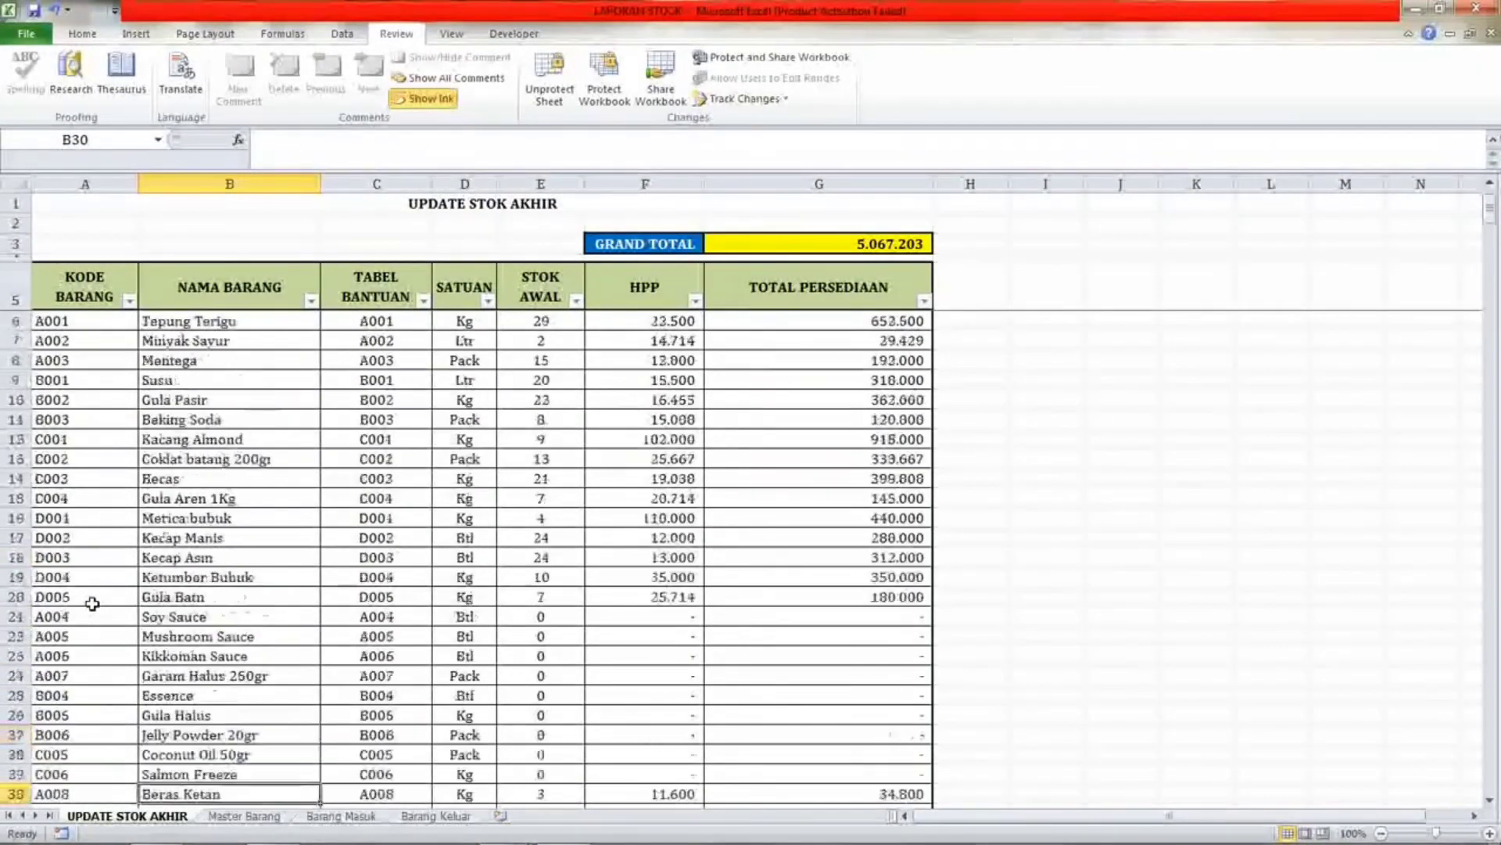
{"action": "scroll", "coordinate": [110, 359], "scroll_direction": "down", "scroll_amount": 1}
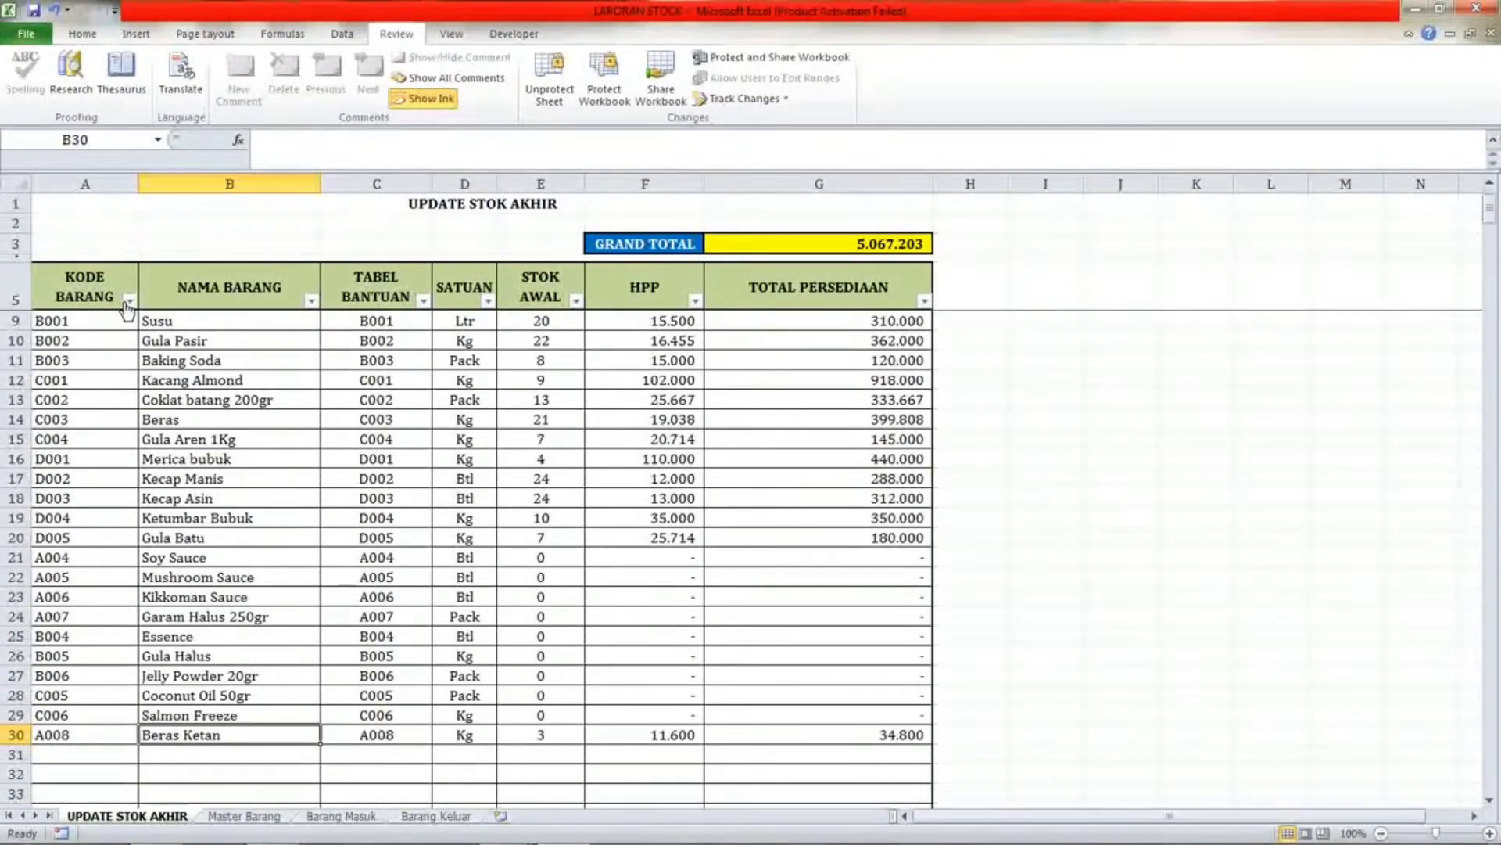
{"action": "left_click", "coordinate": [129, 301]}
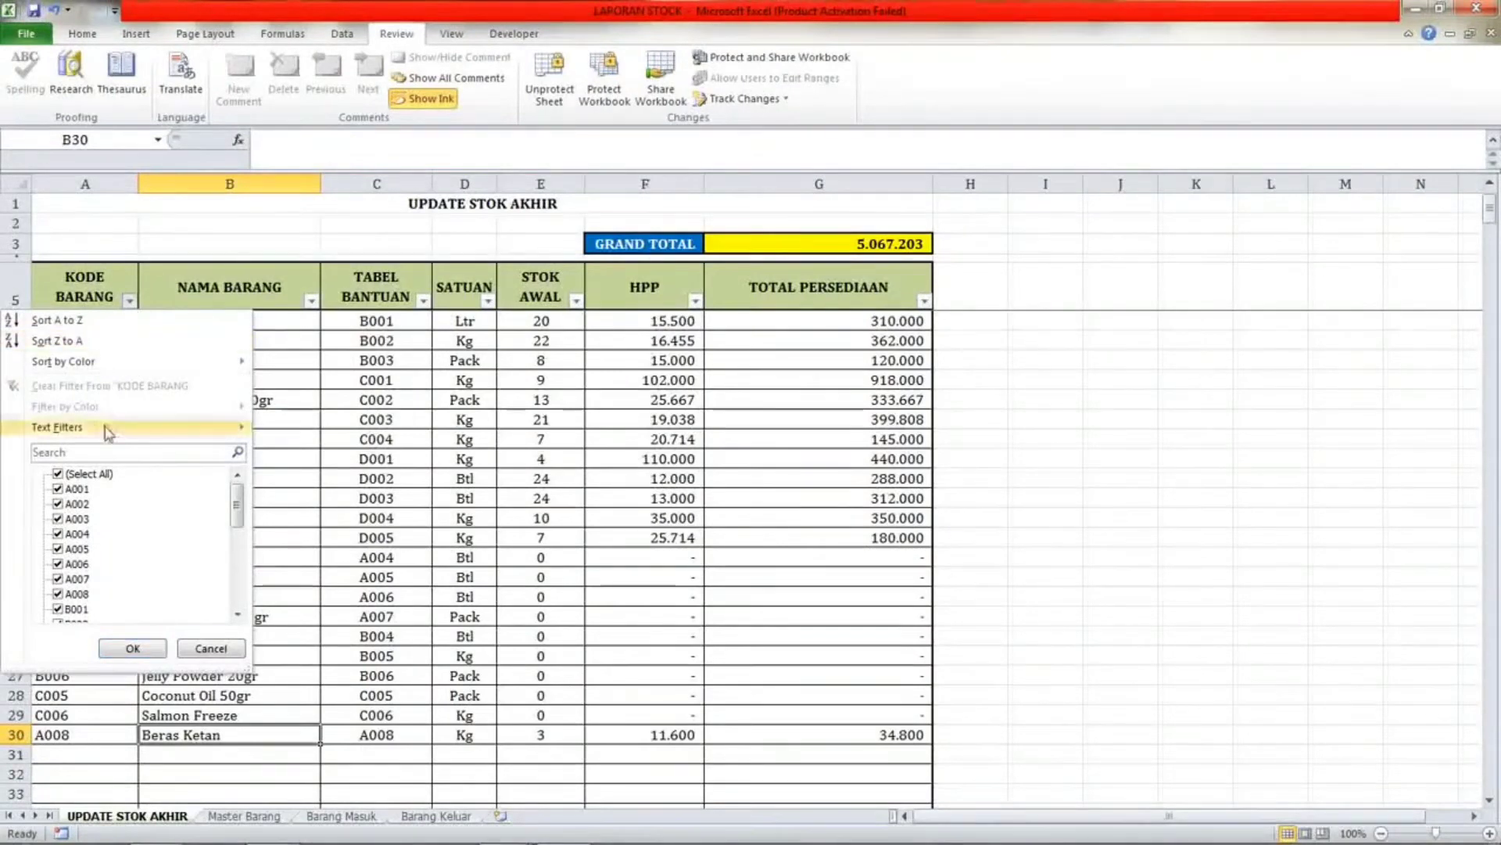
{"action": "left_click", "coordinate": [58, 474]}
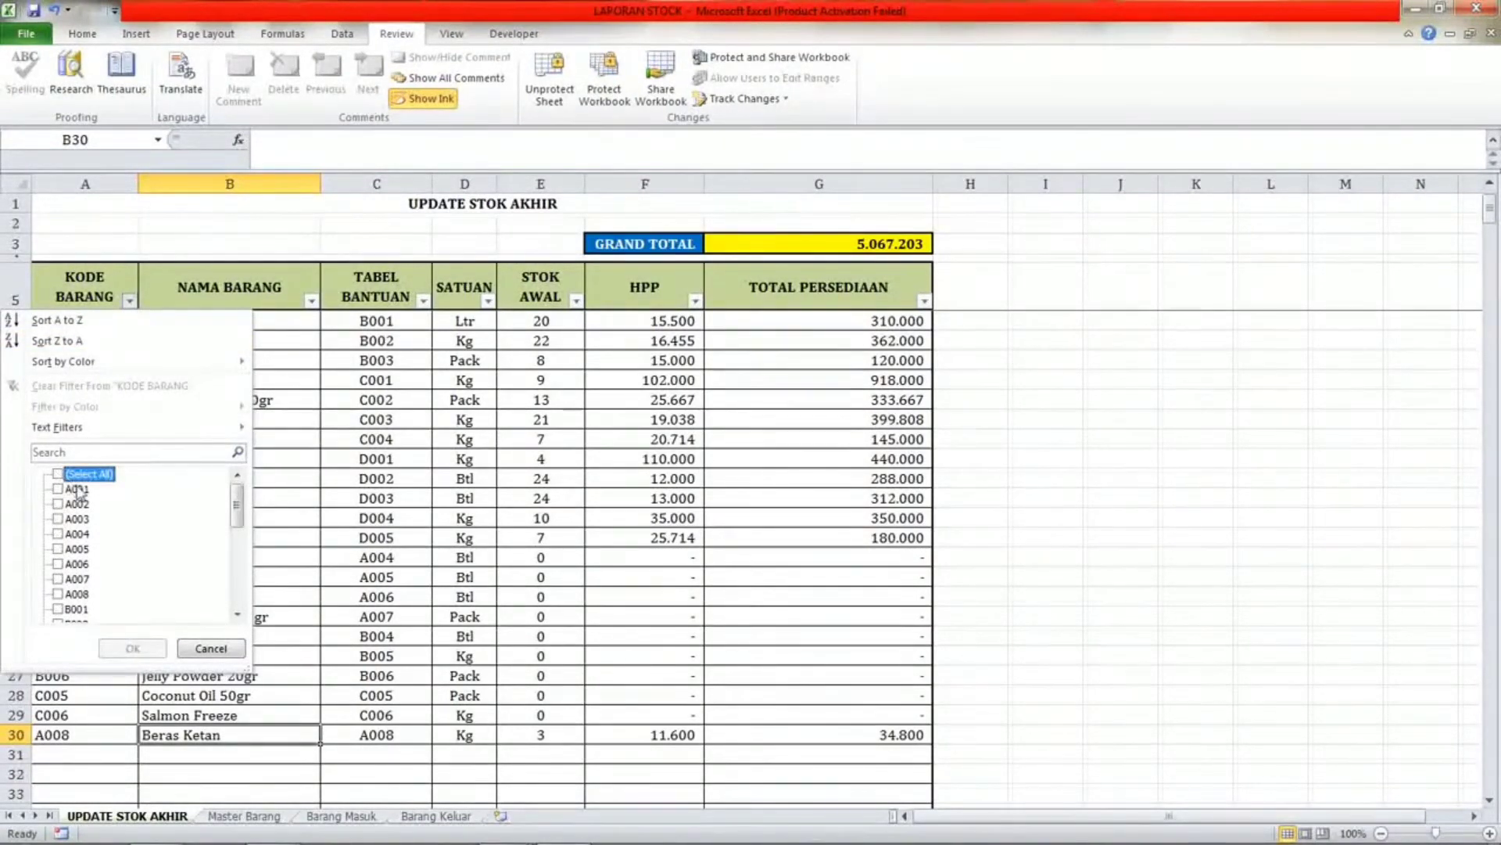
{"action": "scroll", "coordinate": [78, 547], "scroll_direction": "down", "scroll_amount": 6}
{"action": "scroll", "coordinate": [78, 547], "scroll_direction": "up", "scroll_amount": 6}
{"action": "mouse_move", "coordinate": [202, 363]}
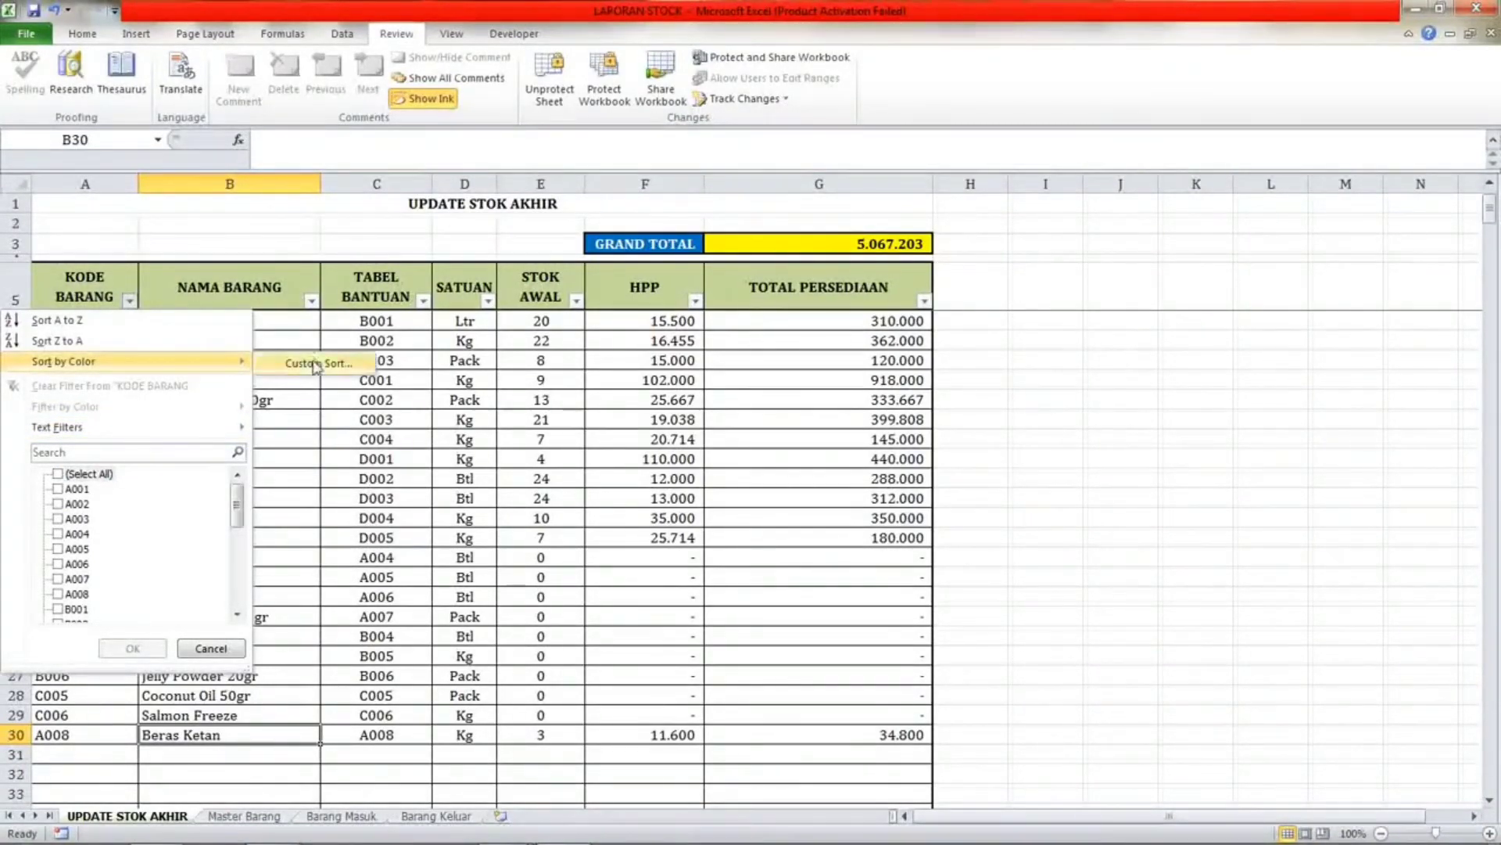
{"action": "scroll", "coordinate": [339, 378], "scroll_direction": "up", "scroll_amount": 1}
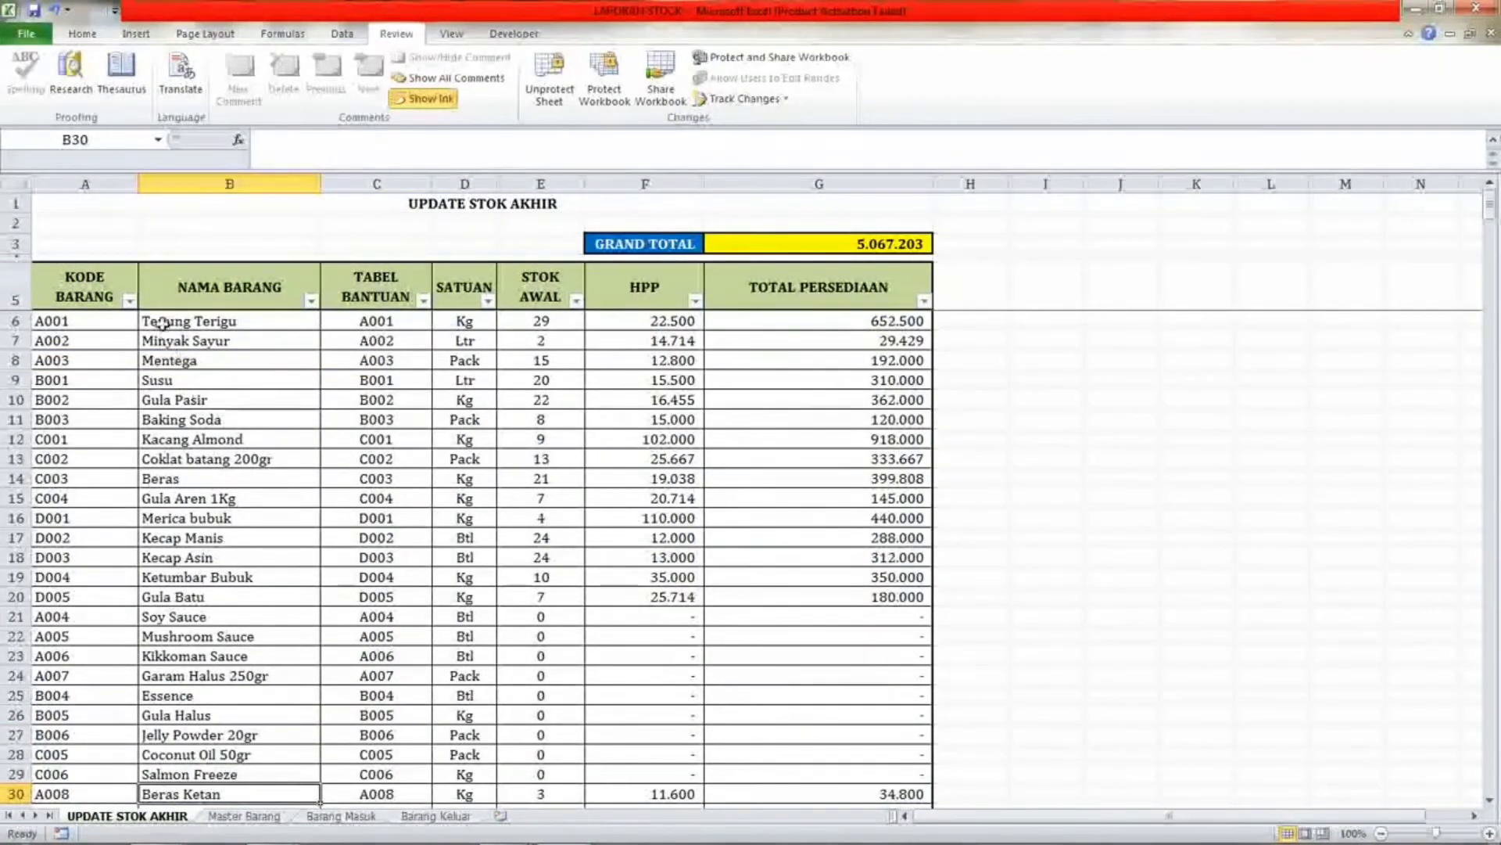
Filter the KODE BARANG column of UPDATE STOK AKHIR to show only codes containing A0.
{"action": "left_click", "coordinate": [129, 301]}
{"action": "mouse_move", "coordinate": [140, 378]}
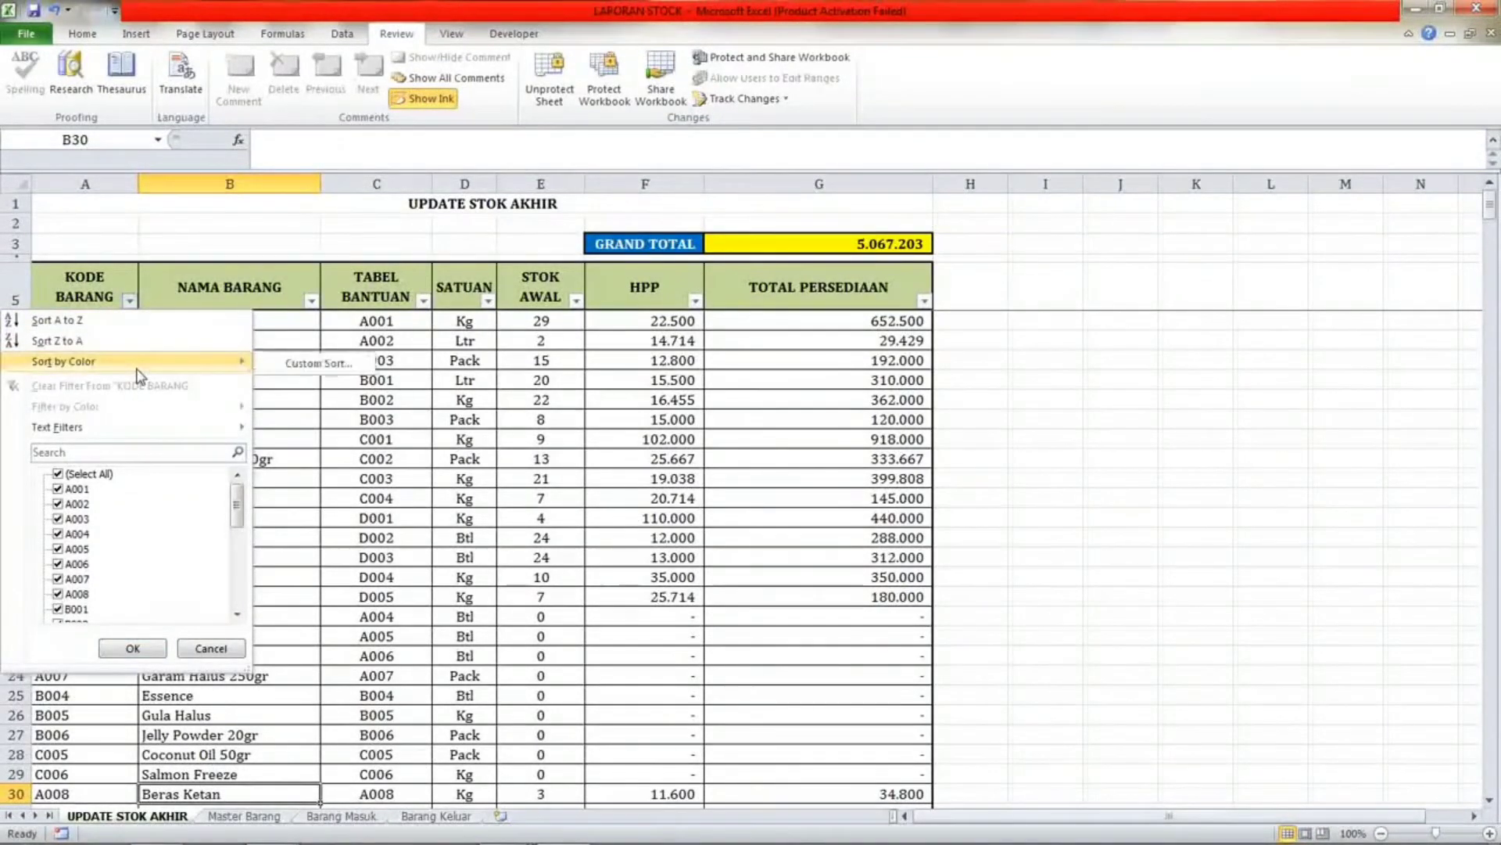
{"action": "mouse_move", "coordinate": [215, 429]}
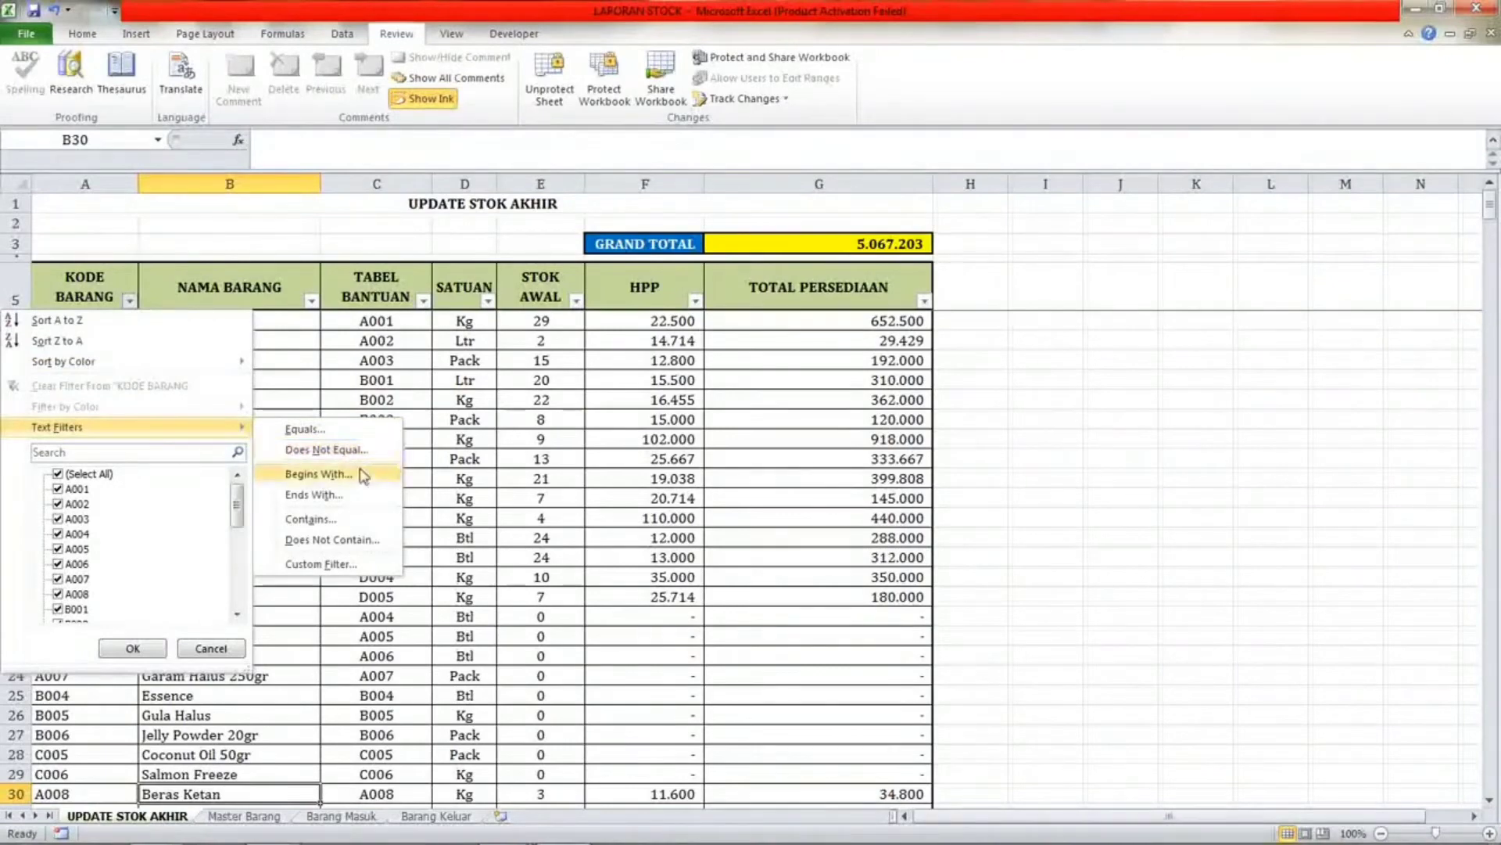
{"action": "left_click", "coordinate": [343, 519]}
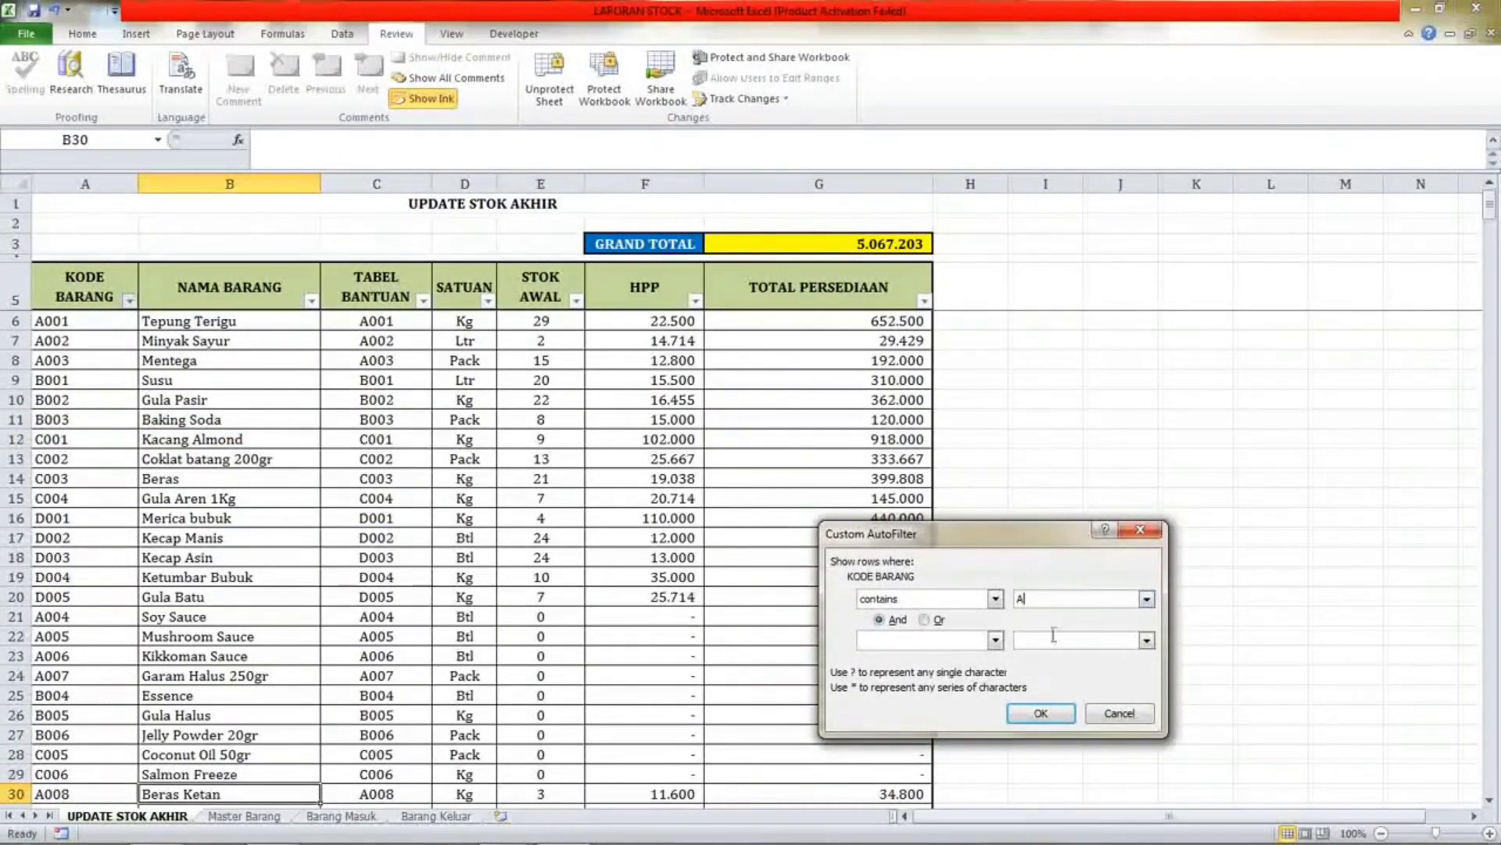
{"action": "type", "text": "A0"}
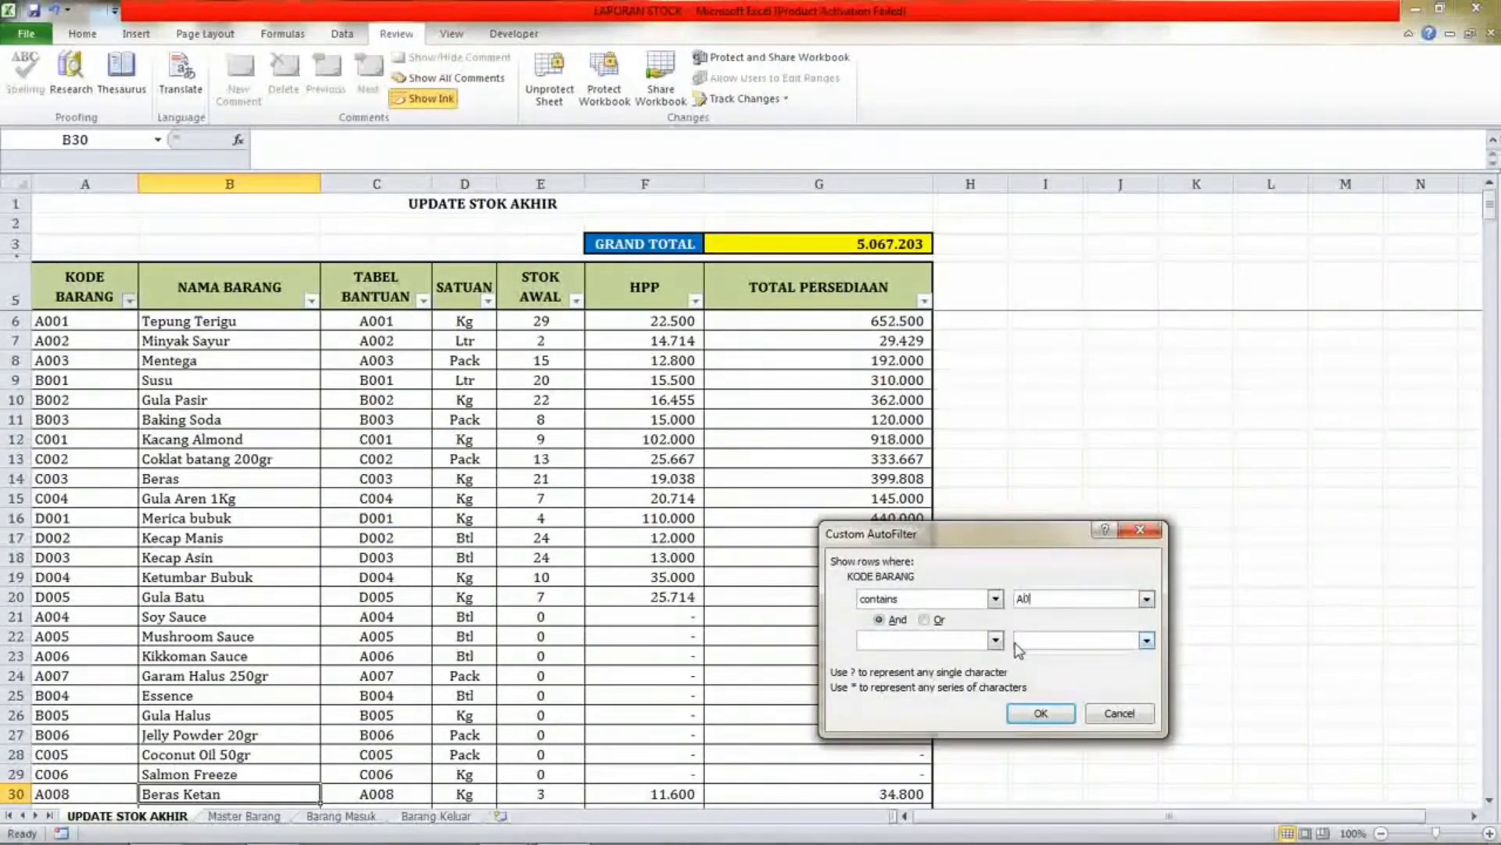
{"action": "left_click", "coordinate": [1041, 713]}
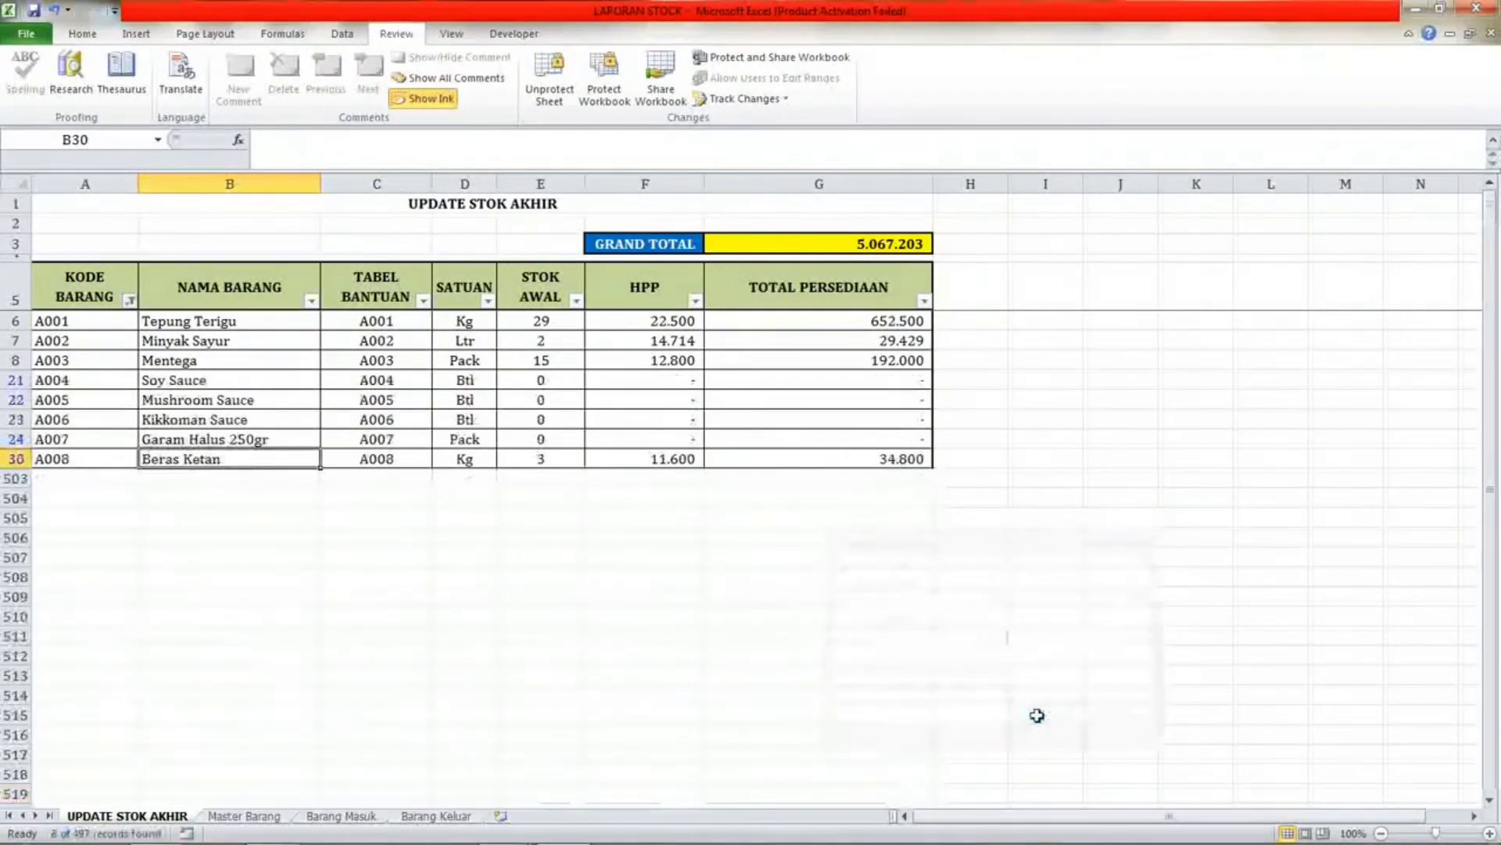
Examine the filtered A-code rows, including Beras Ketan, and their stock and value figures.
{"action": "left_click", "coordinate": [68, 435]}
{"action": "left_click", "coordinate": [67, 419]}
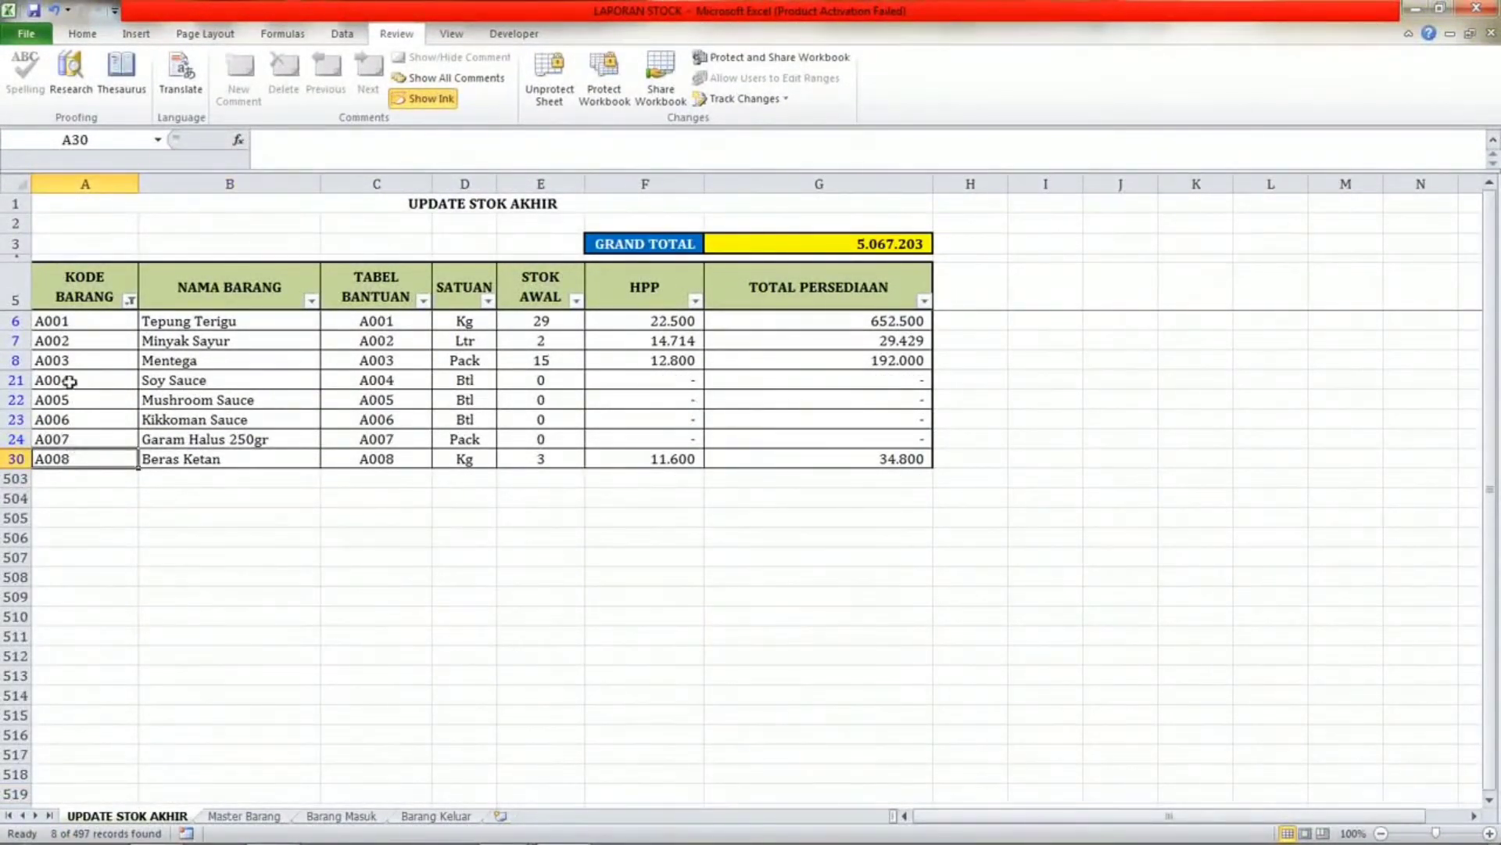
{"action": "left_click", "coordinate": [68, 344]}
{"action": "left_click", "coordinate": [84, 317]}
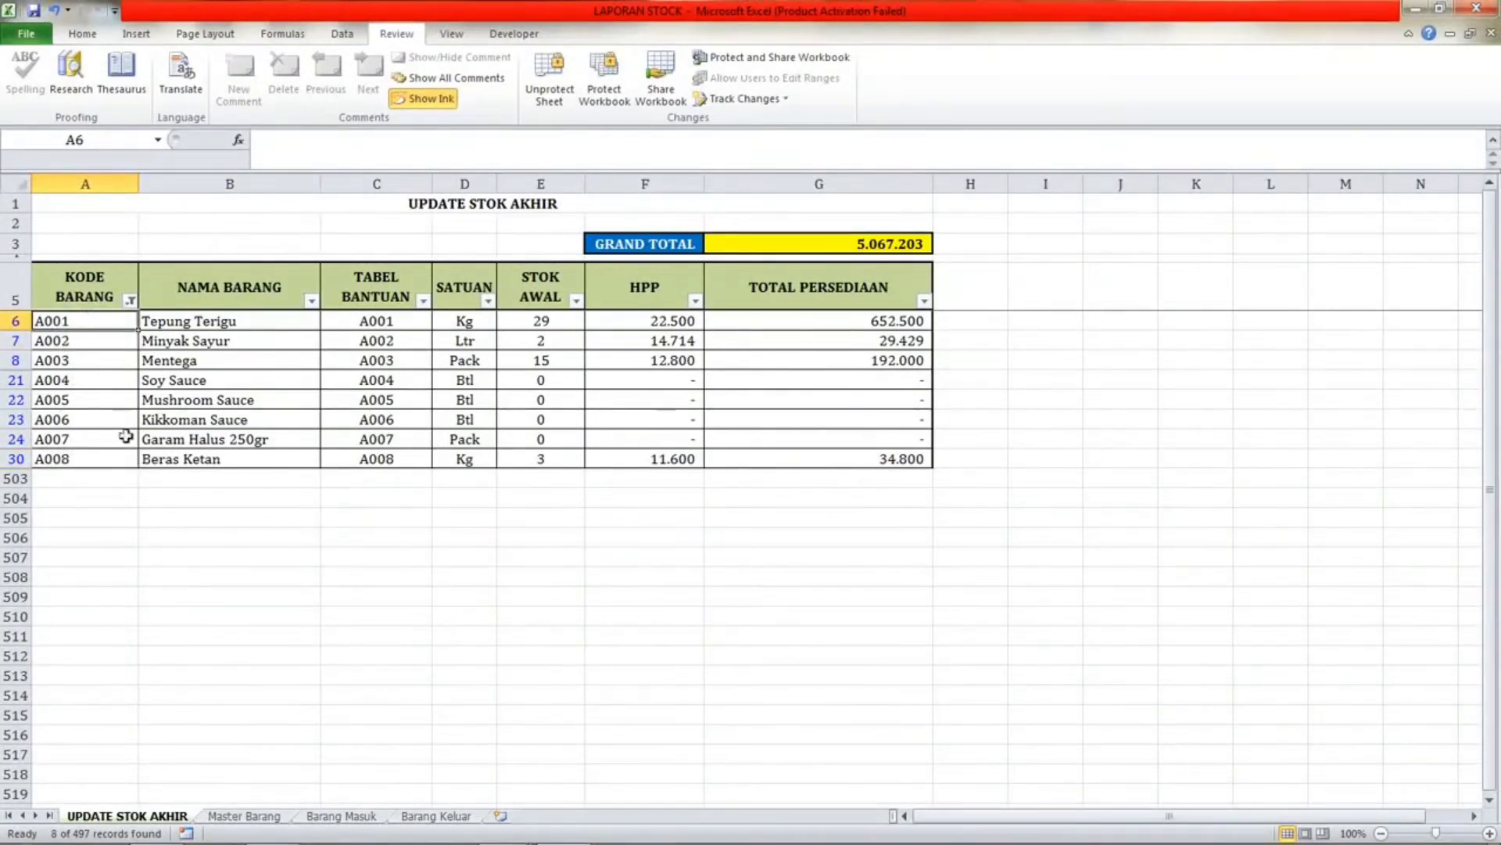
{"action": "left_click", "coordinate": [125, 438]}
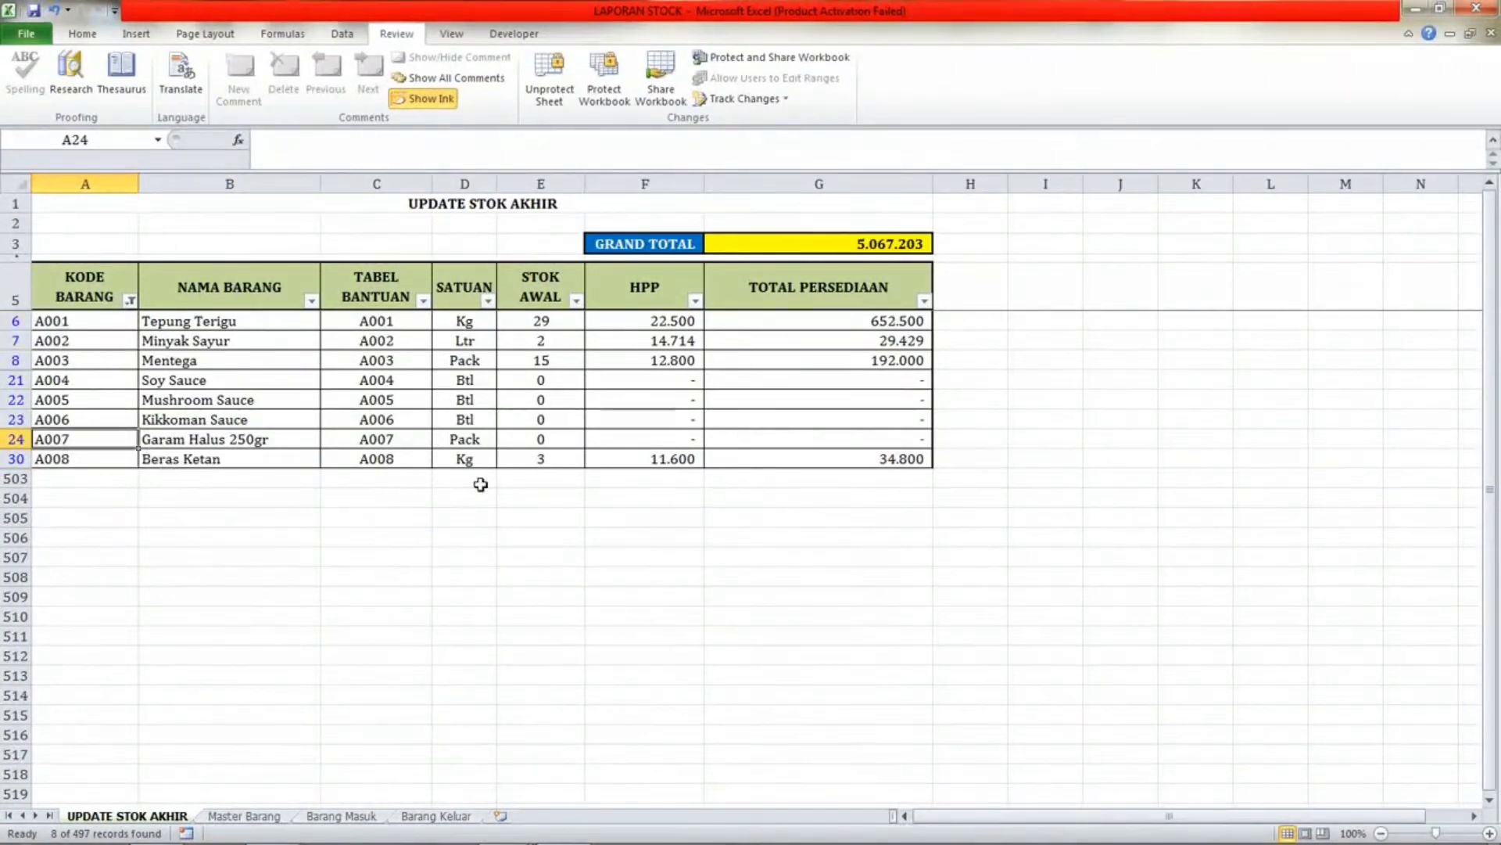
{"action": "left_click", "coordinate": [368, 479]}
{"action": "left_click", "coordinate": [540, 438]}
{"action": "left_click", "coordinate": [944, 439]}
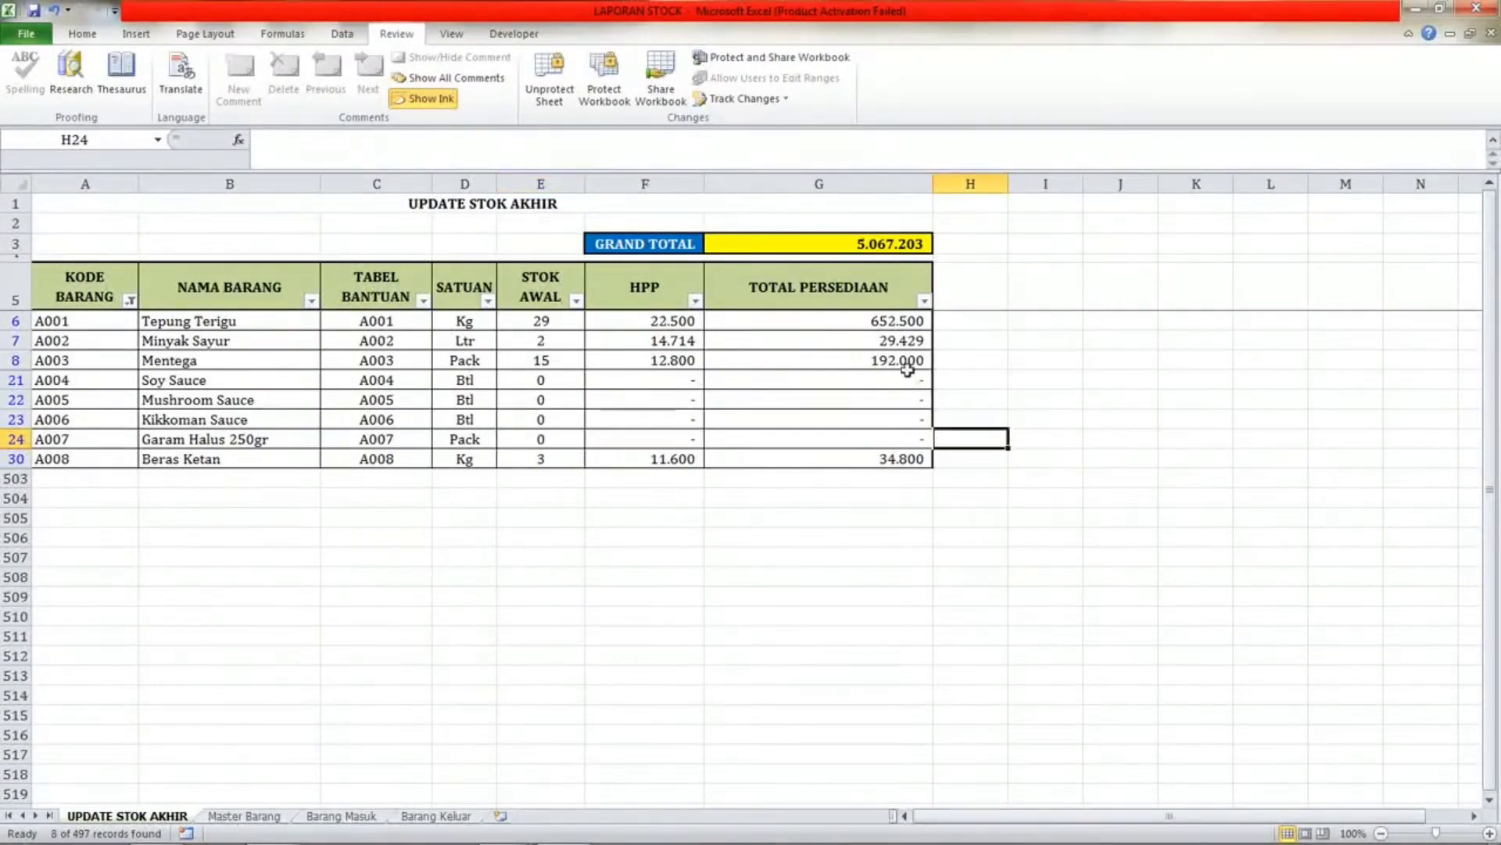
{"action": "left_click", "coordinate": [907, 380]}
Clear the KODE BARANG filter in UPDATE STOK AKHIR so all items show again.
{"action": "left_click", "coordinate": [129, 301]}
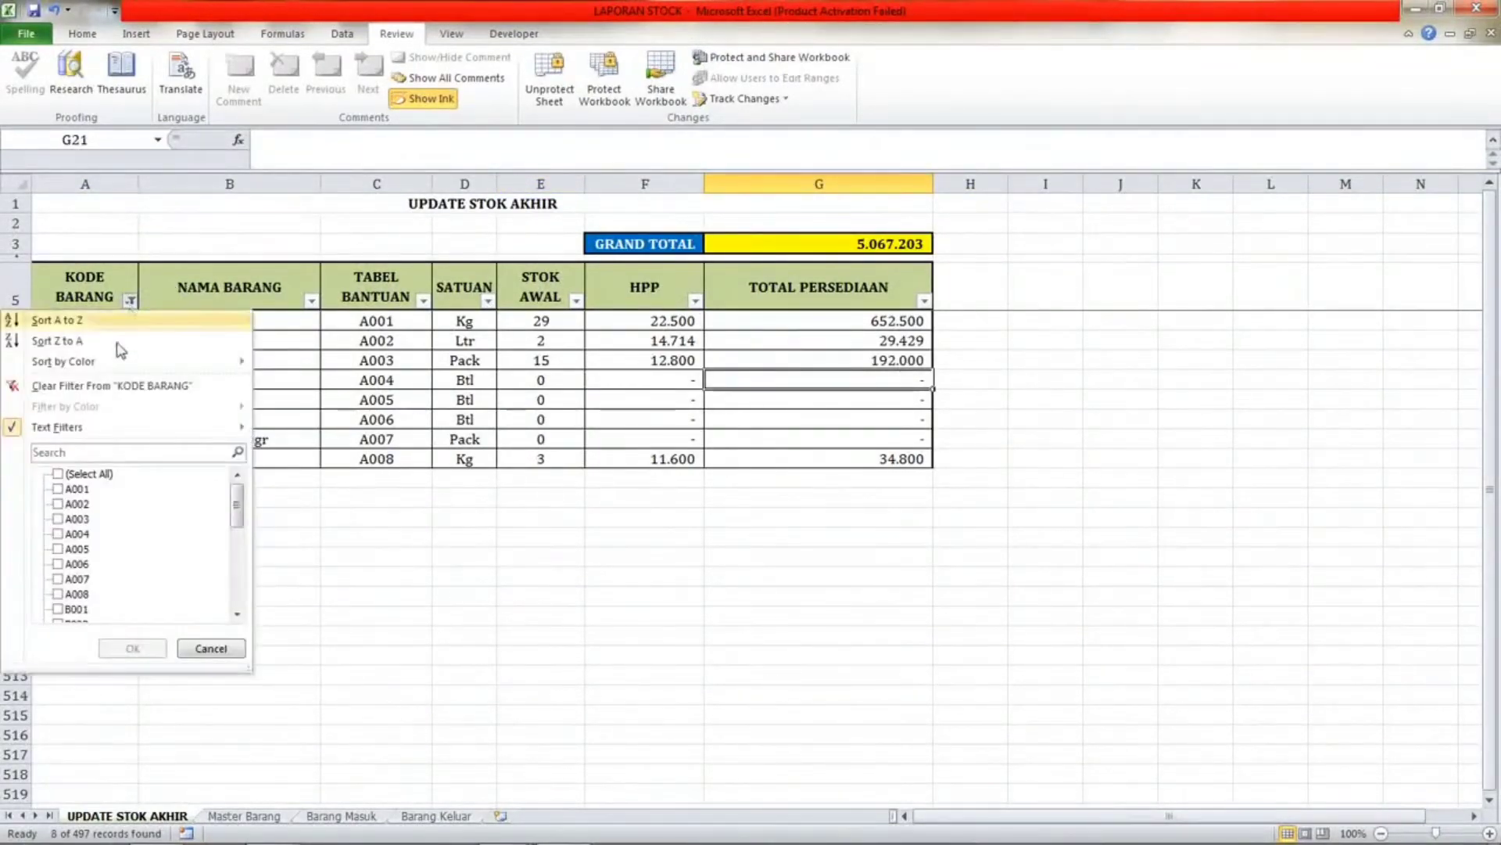
{"action": "left_click", "coordinate": [56, 475]}
{"action": "left_click", "coordinate": [56, 475]}
{"action": "left_click", "coordinate": [132, 649]}
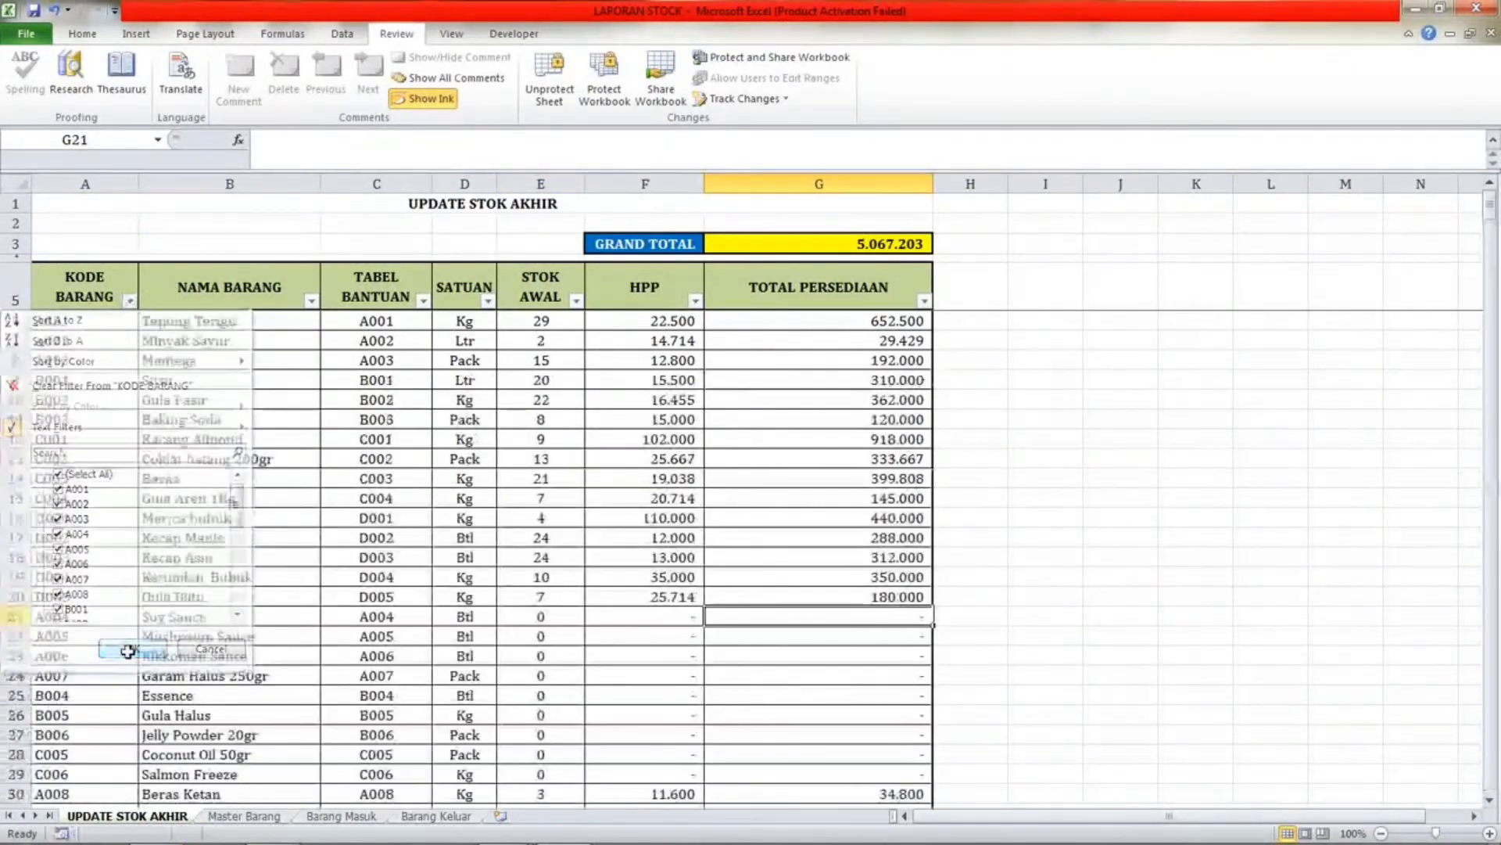
Switch to the Master Barang sheet and filter KODE BARANG to codes containing A0.
{"action": "left_click", "coordinate": [219, 815]}
{"action": "scroll", "coordinate": [110, 434], "scroll_direction": "up", "scroll_amount": 5}
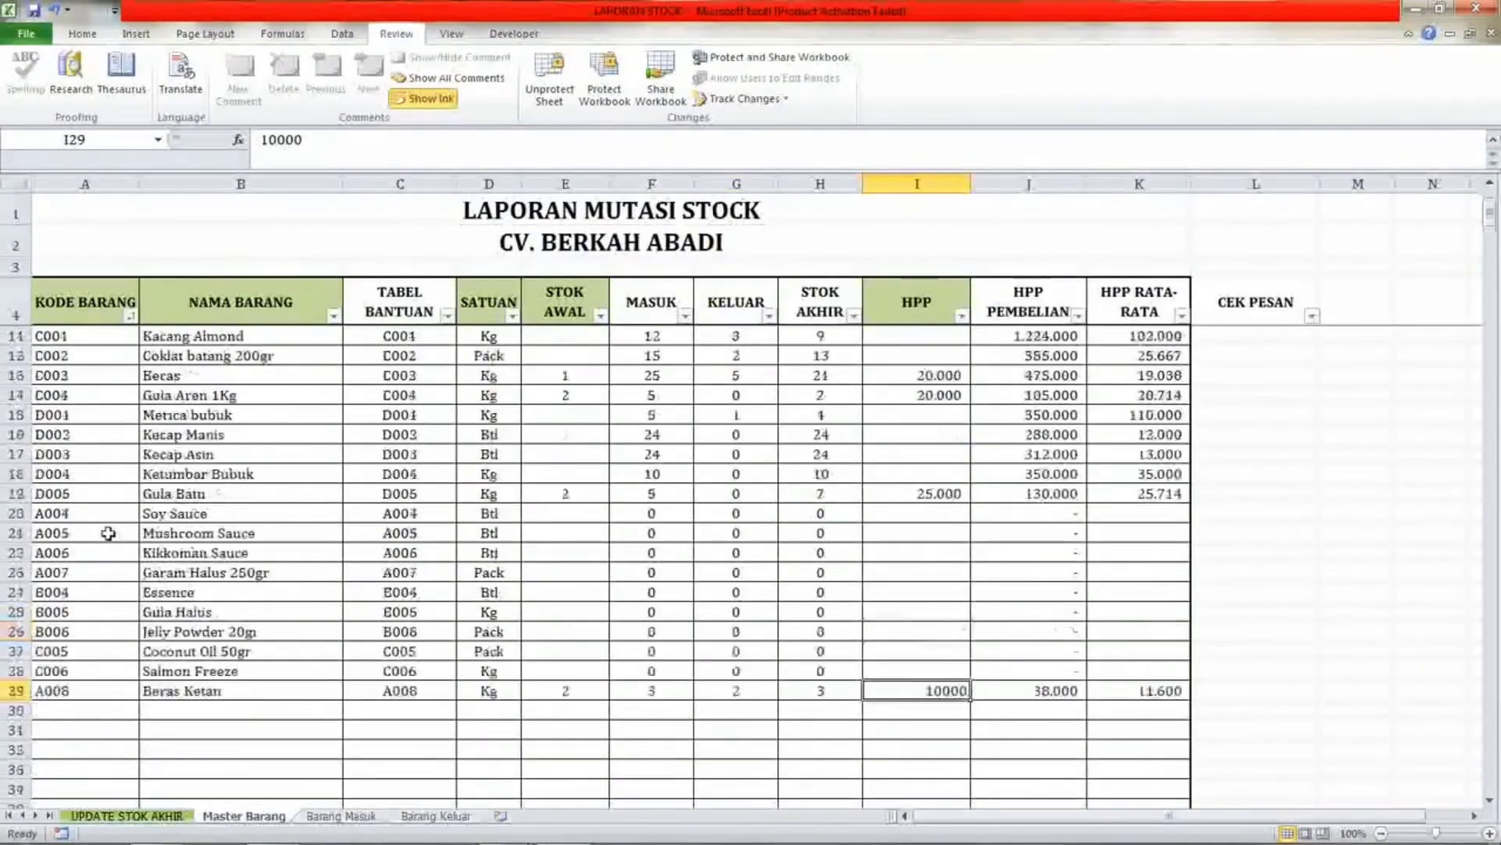
{"action": "left_click", "coordinate": [130, 316]}
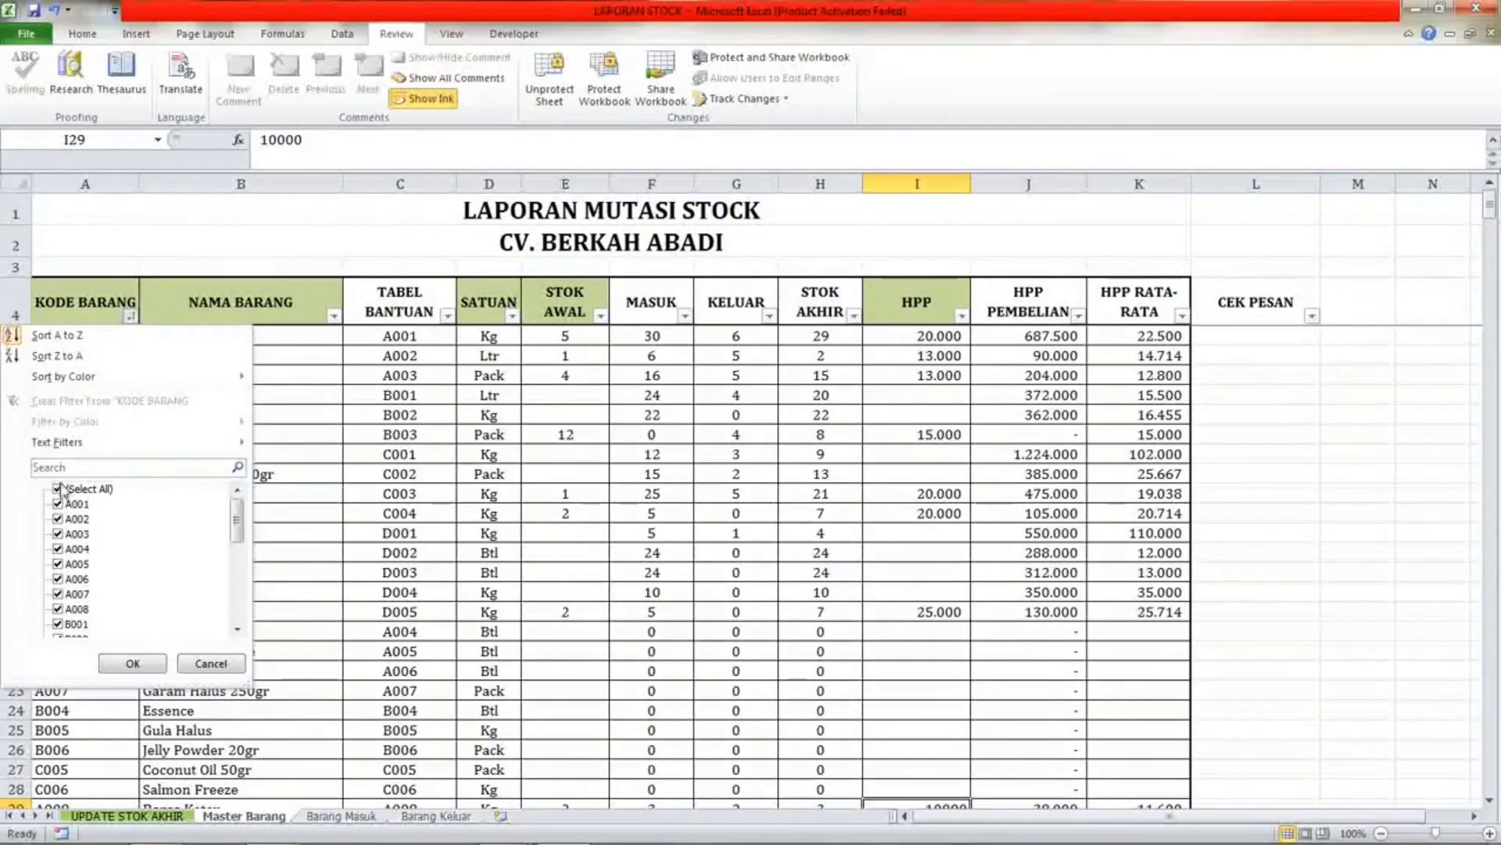
{"action": "mouse_move", "coordinate": [86, 443]}
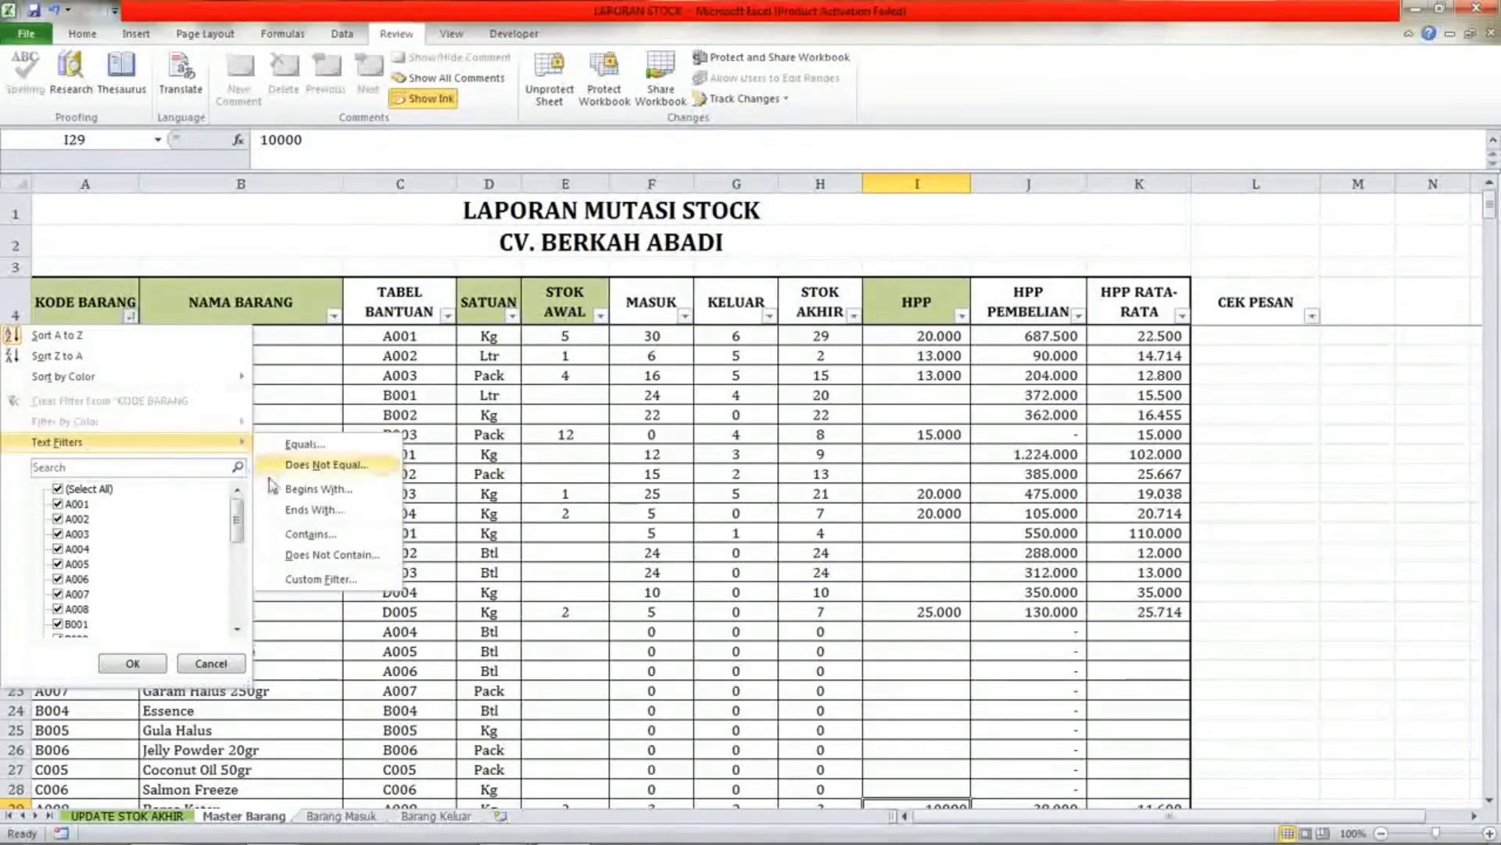
{"action": "left_click", "coordinate": [311, 534]}
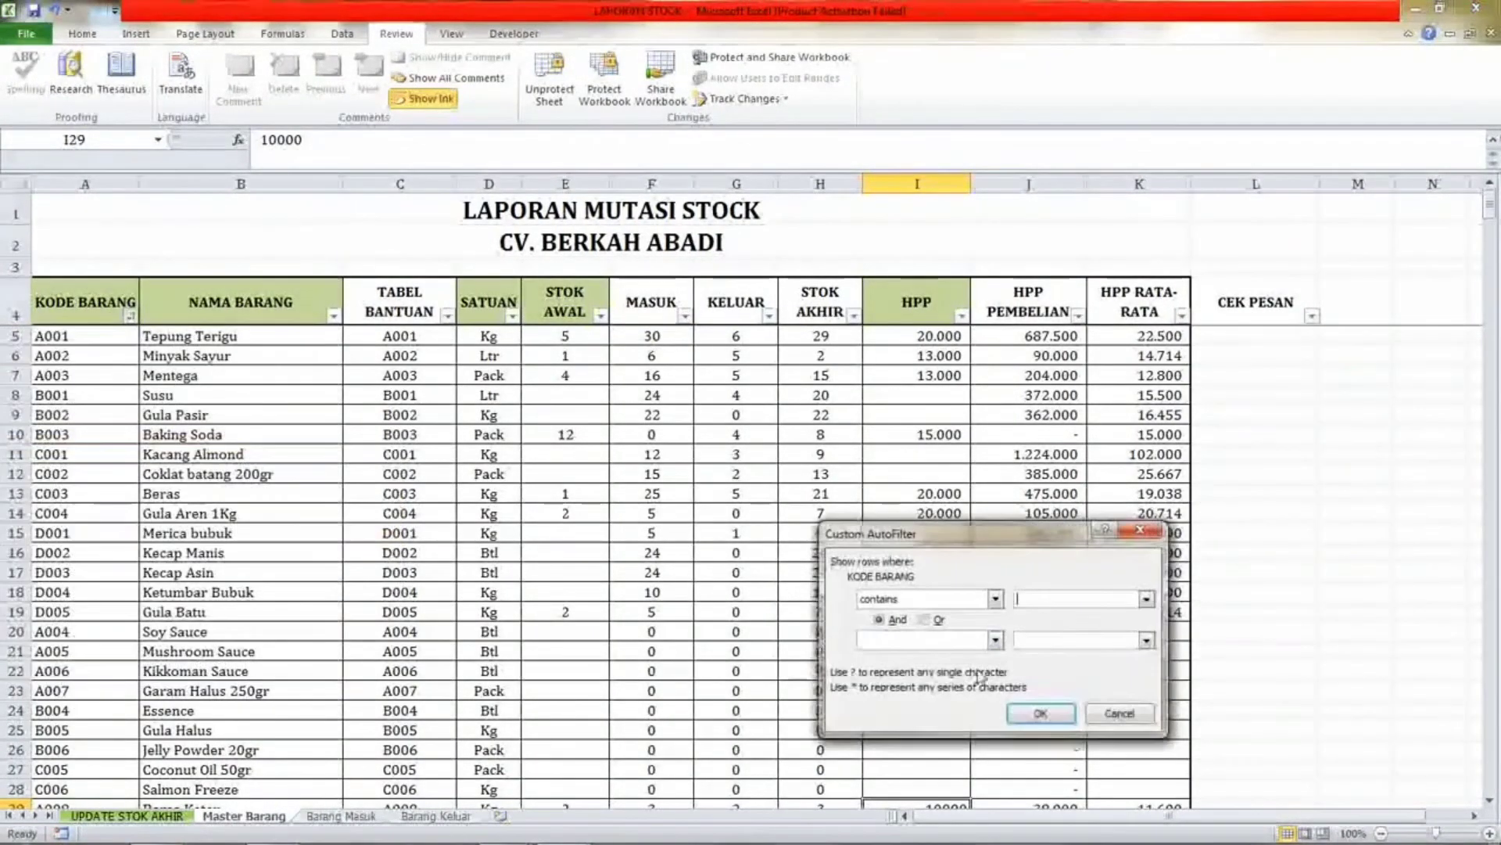
{"action": "left_click", "coordinate": [1039, 596]}
{"action": "type", "text": "A0"}
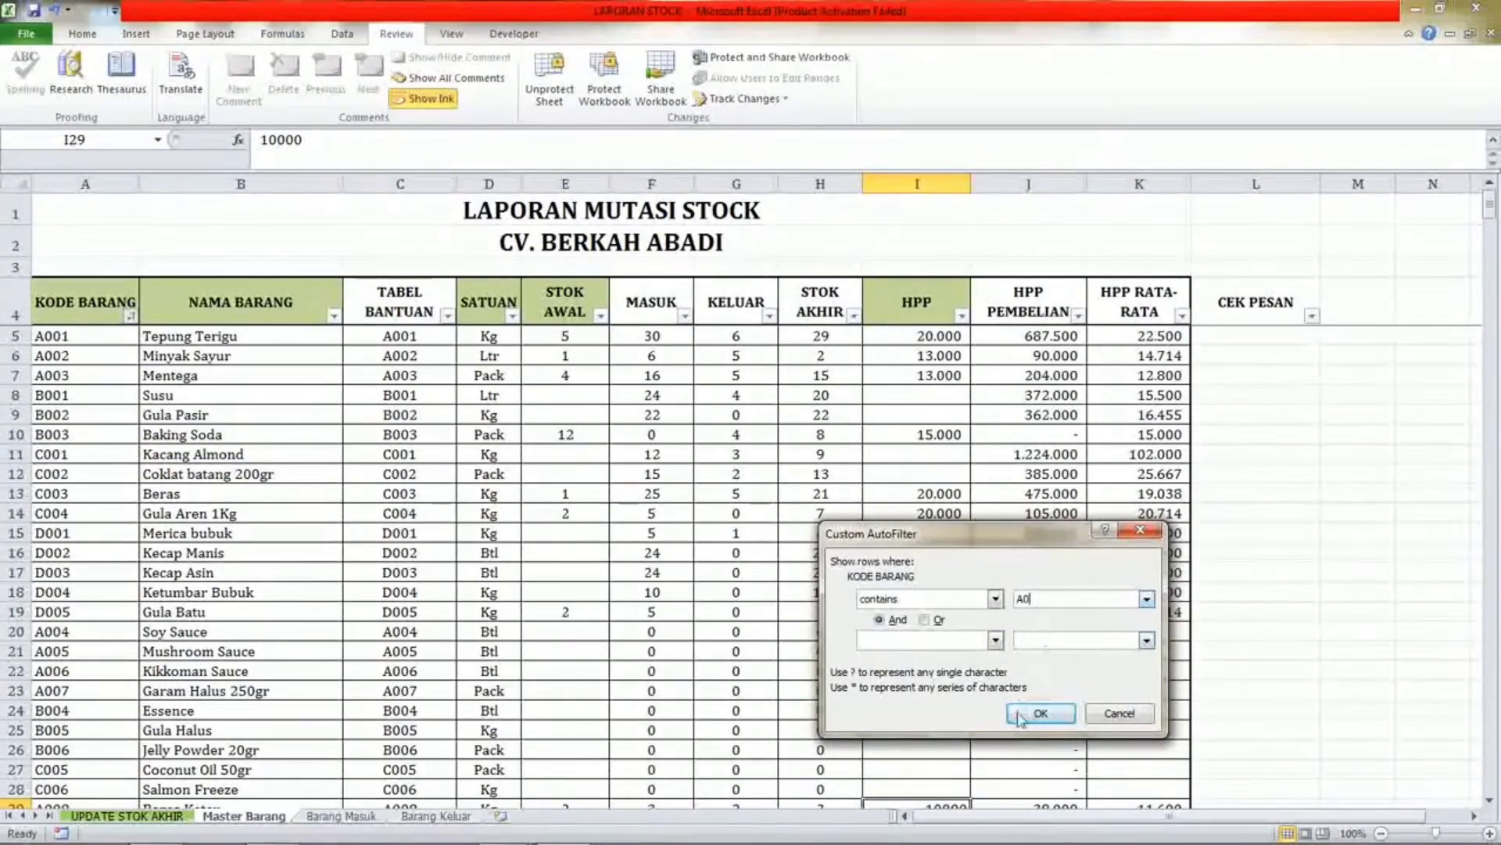
{"action": "left_click", "coordinate": [1041, 714]}
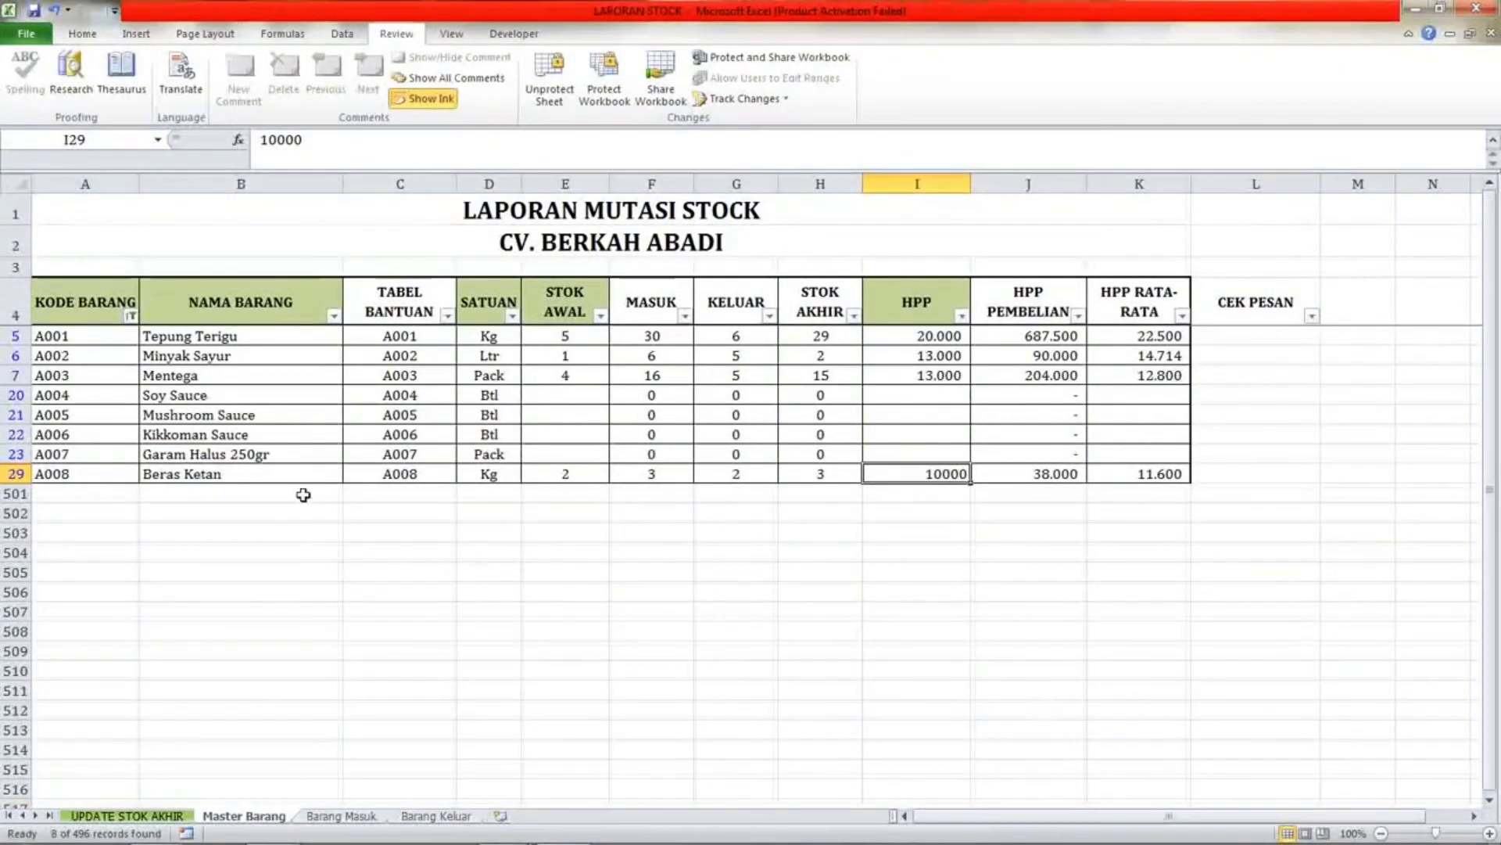
Inspect the filtered A-code rows in Master Barang, including the A007 and A008 codes.
{"action": "left_click", "coordinate": [85, 454]}
{"action": "left_click", "coordinate": [88, 474]}
{"action": "left_click", "coordinate": [94, 455]}
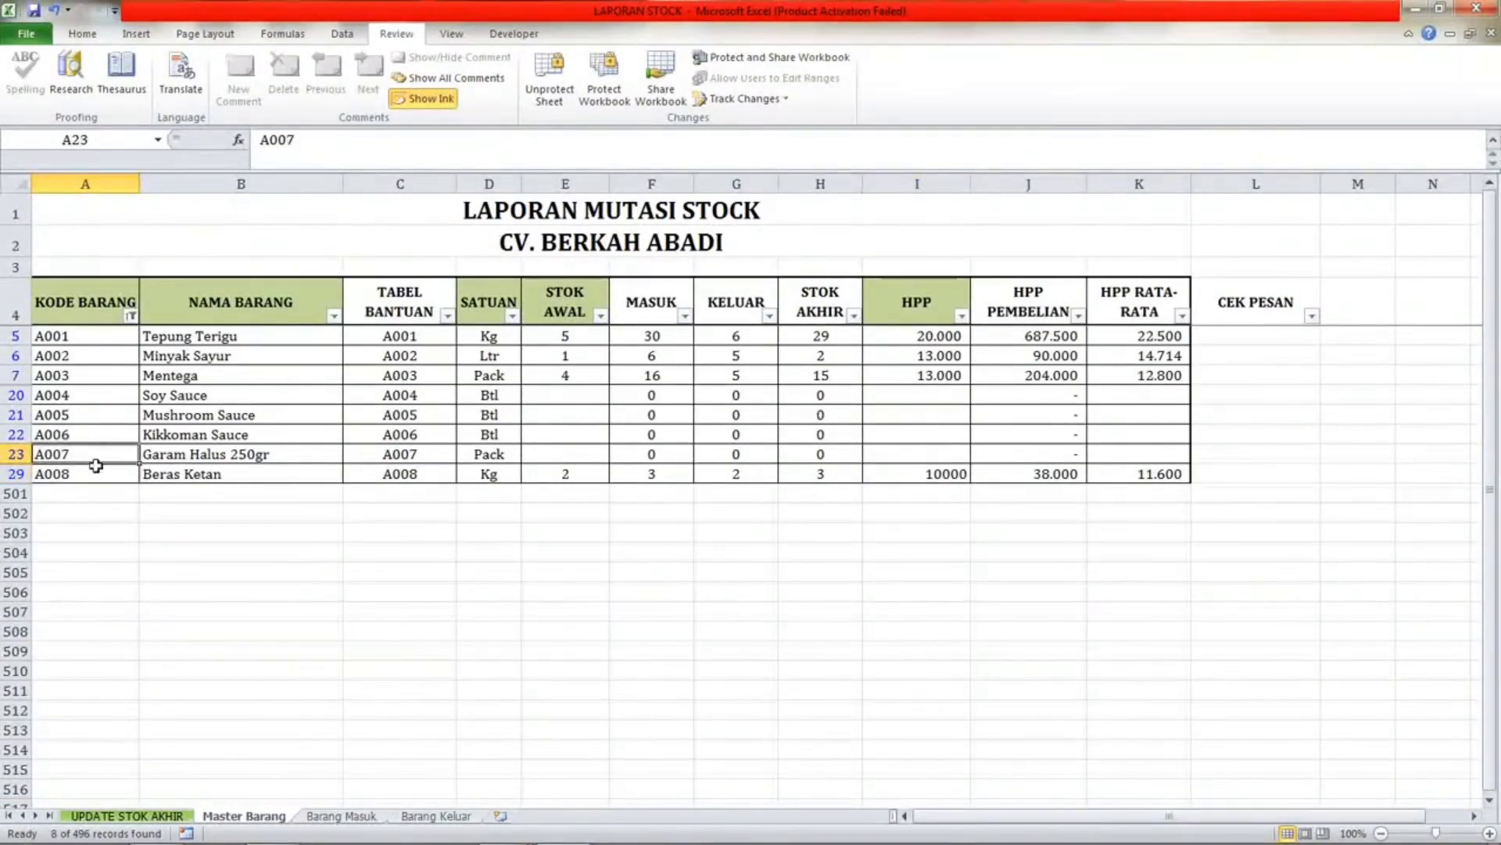
{"action": "left_click", "coordinate": [95, 475]}
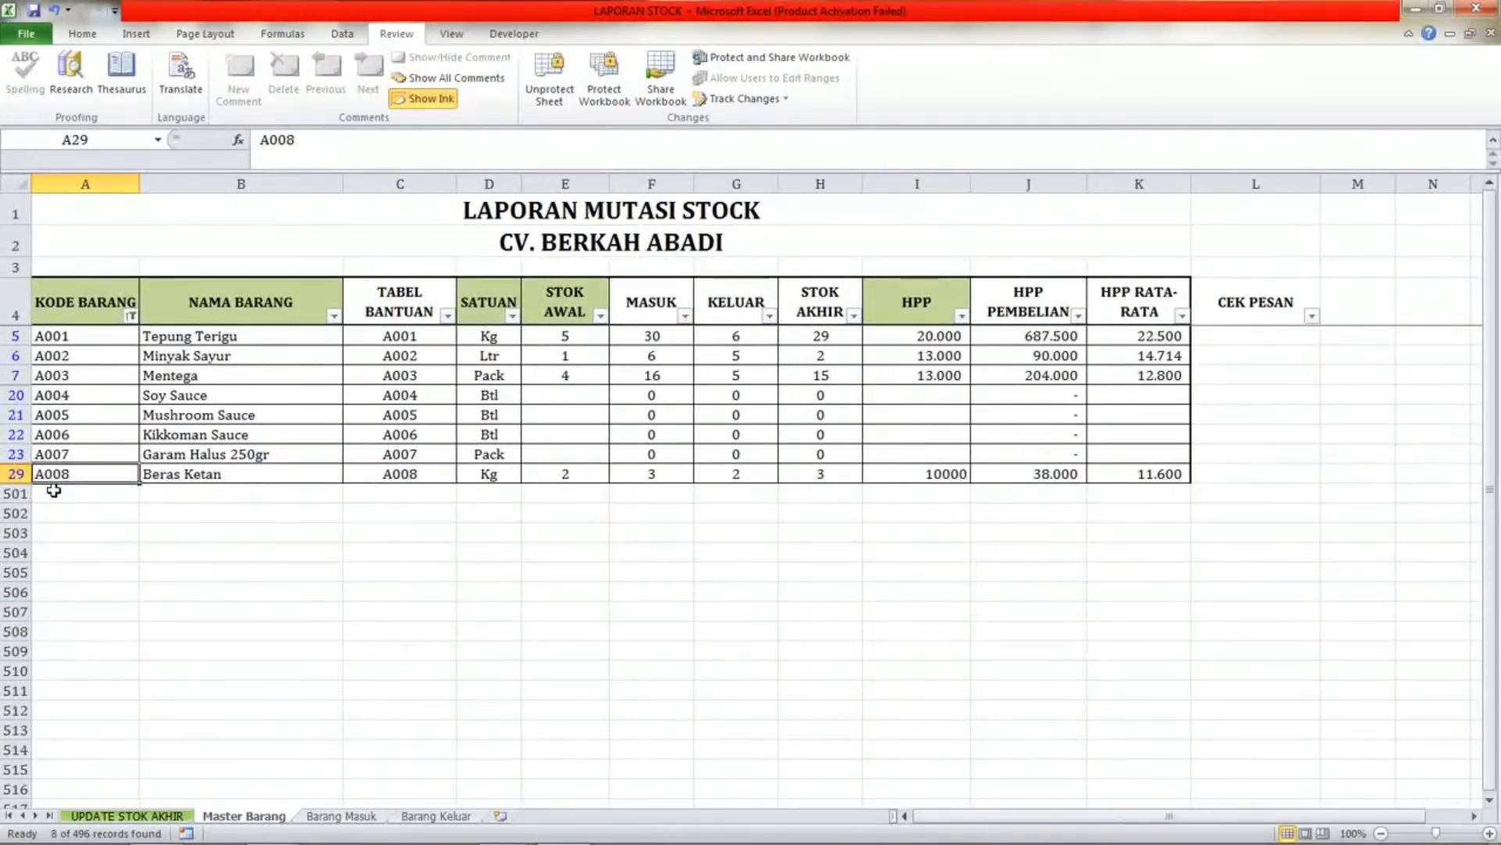
Change the Master Barang KODE BARANG filter to codes containing B and review those rows.
{"action": "left_click", "coordinate": [130, 315]}
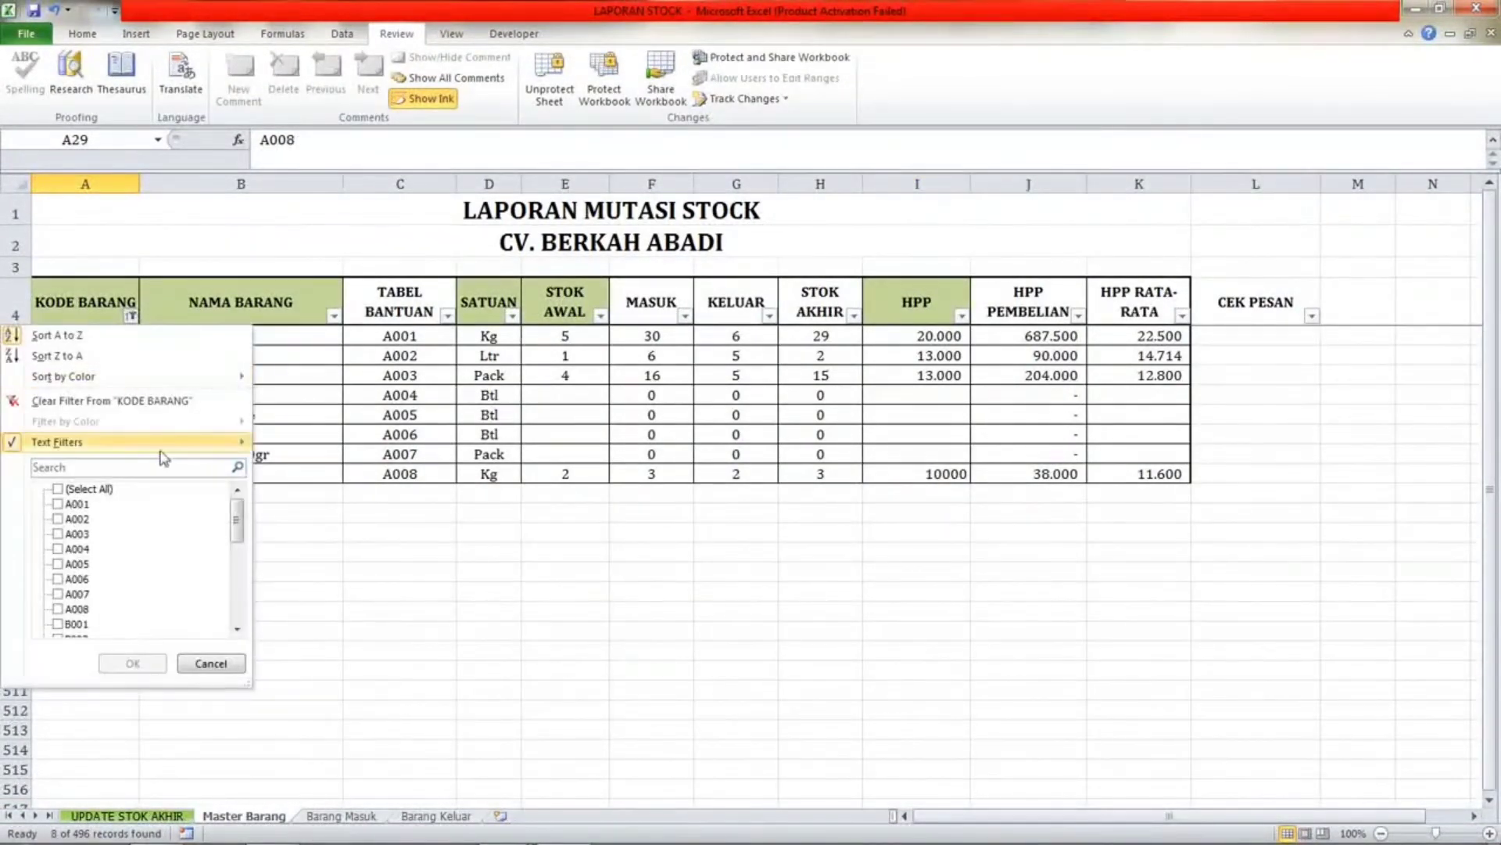
{"action": "mouse_move", "coordinate": [172, 443]}
{"action": "left_click", "coordinate": [301, 534]}
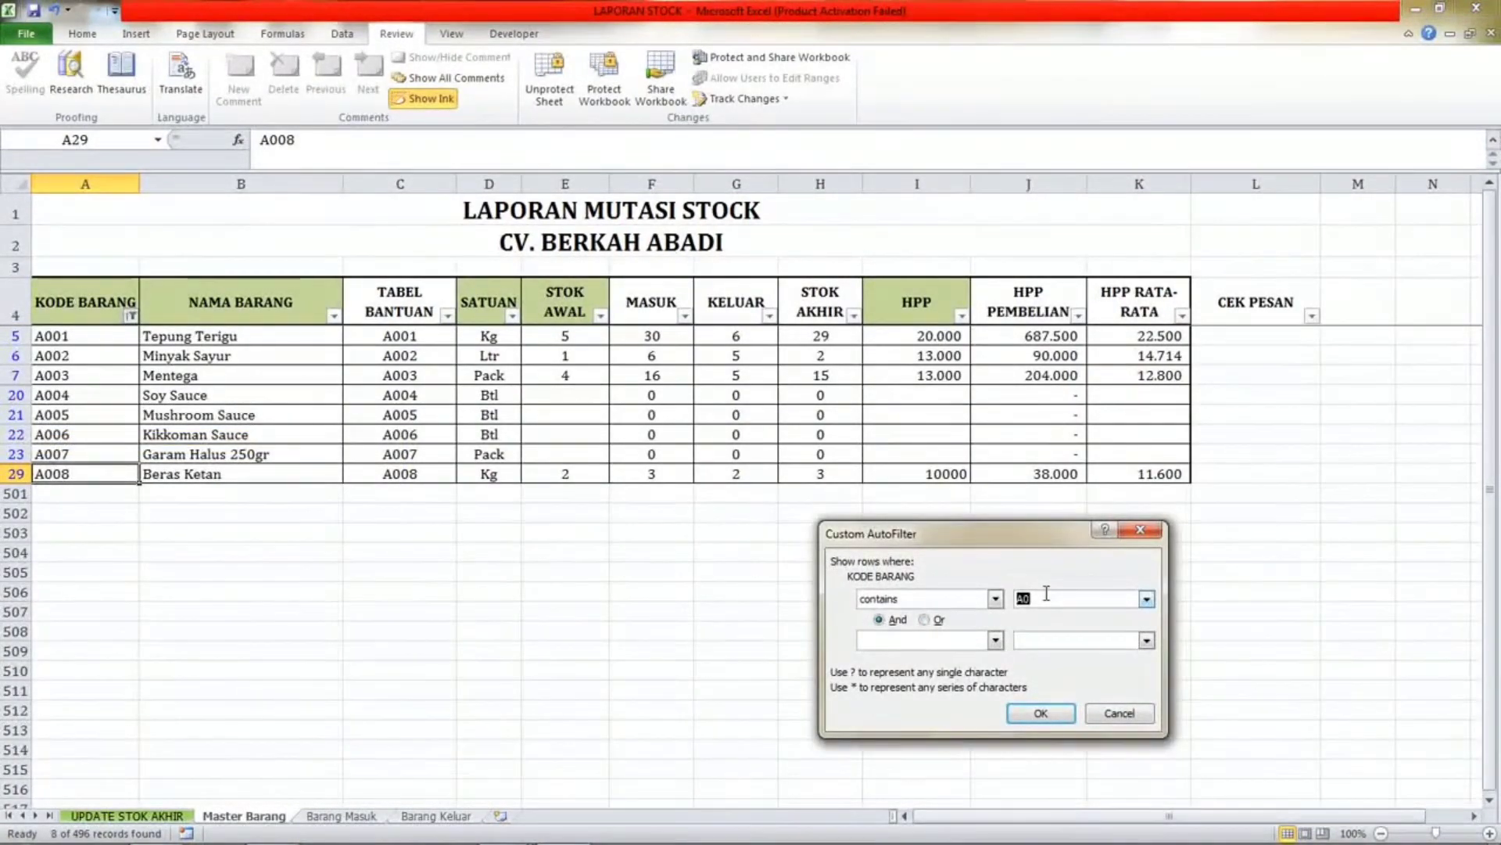
{"action": "type", "text": "B"}
{"action": "left_click", "coordinate": [1046, 720]}
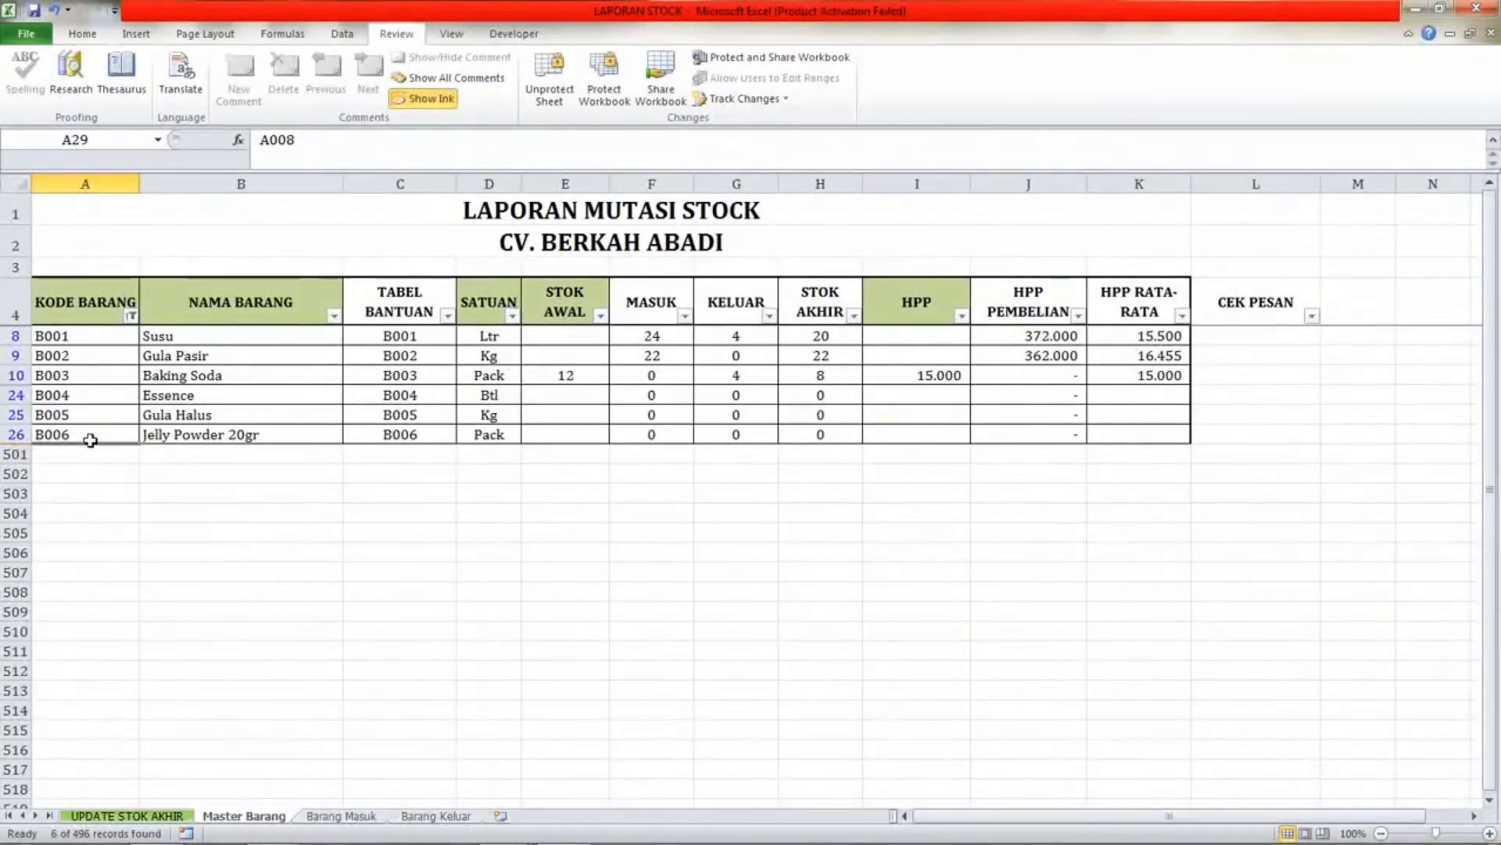
{"action": "left_click", "coordinate": [308, 436]}
{"action": "left_click", "coordinate": [88, 431]}
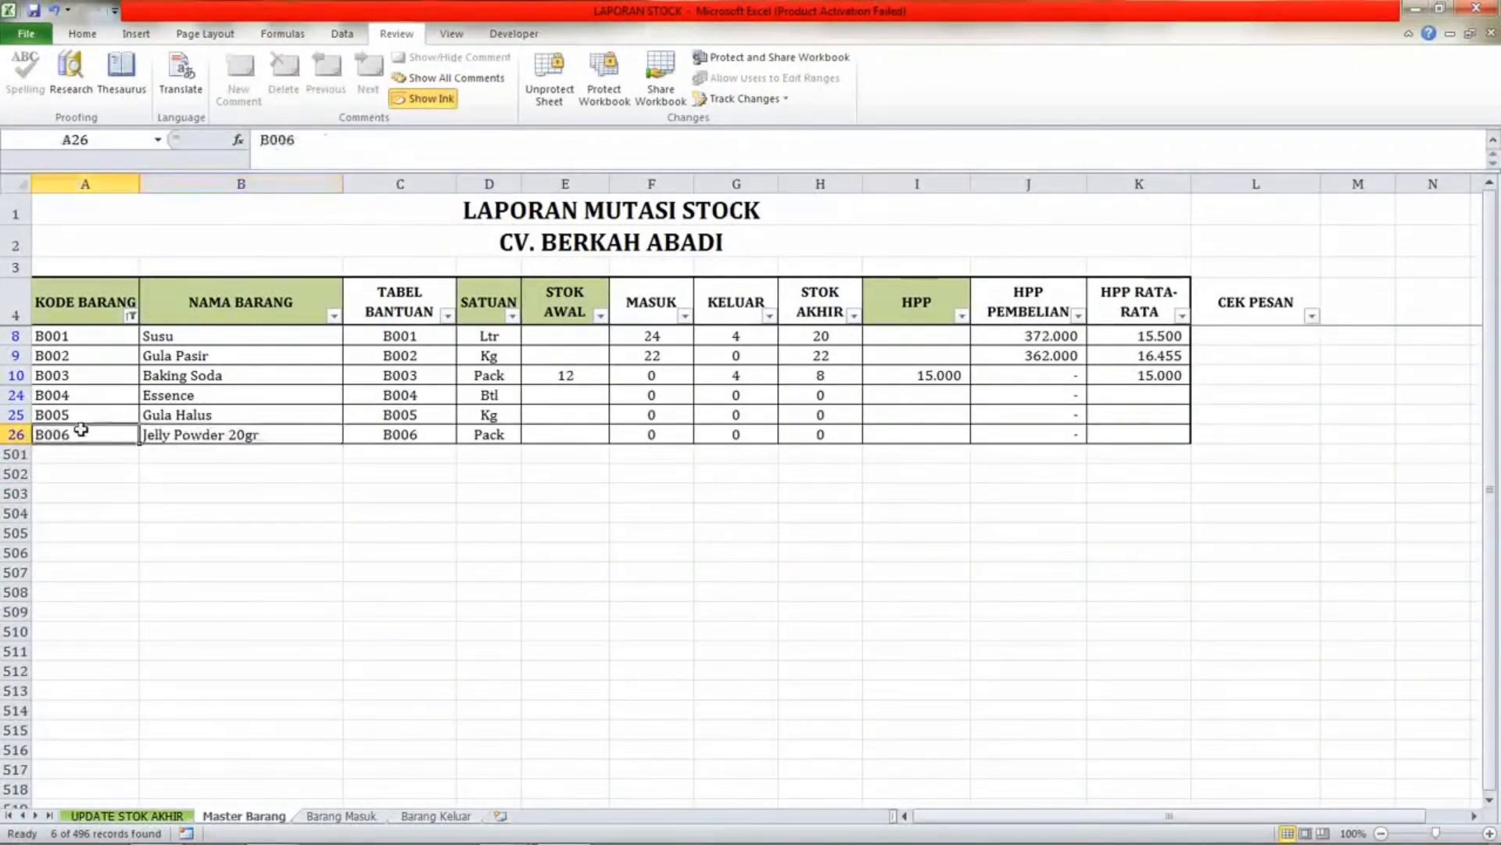
{"action": "left_click", "coordinate": [289, 434]}
Clear the KODE BARANG filter in Master Barang to show every item.
{"action": "left_click", "coordinate": [131, 316]}
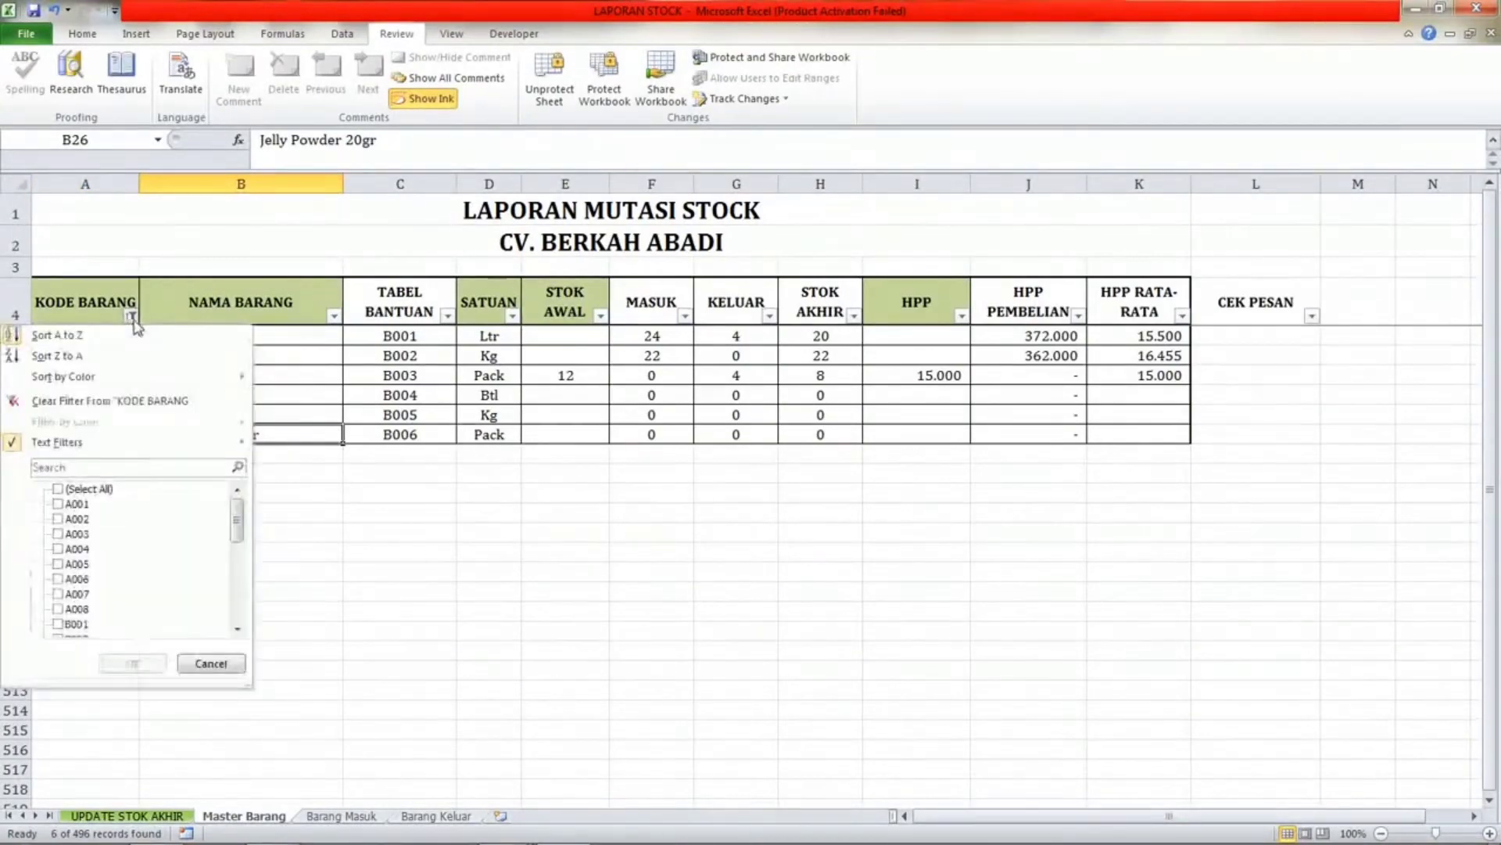
{"action": "left_click", "coordinate": [80, 488]}
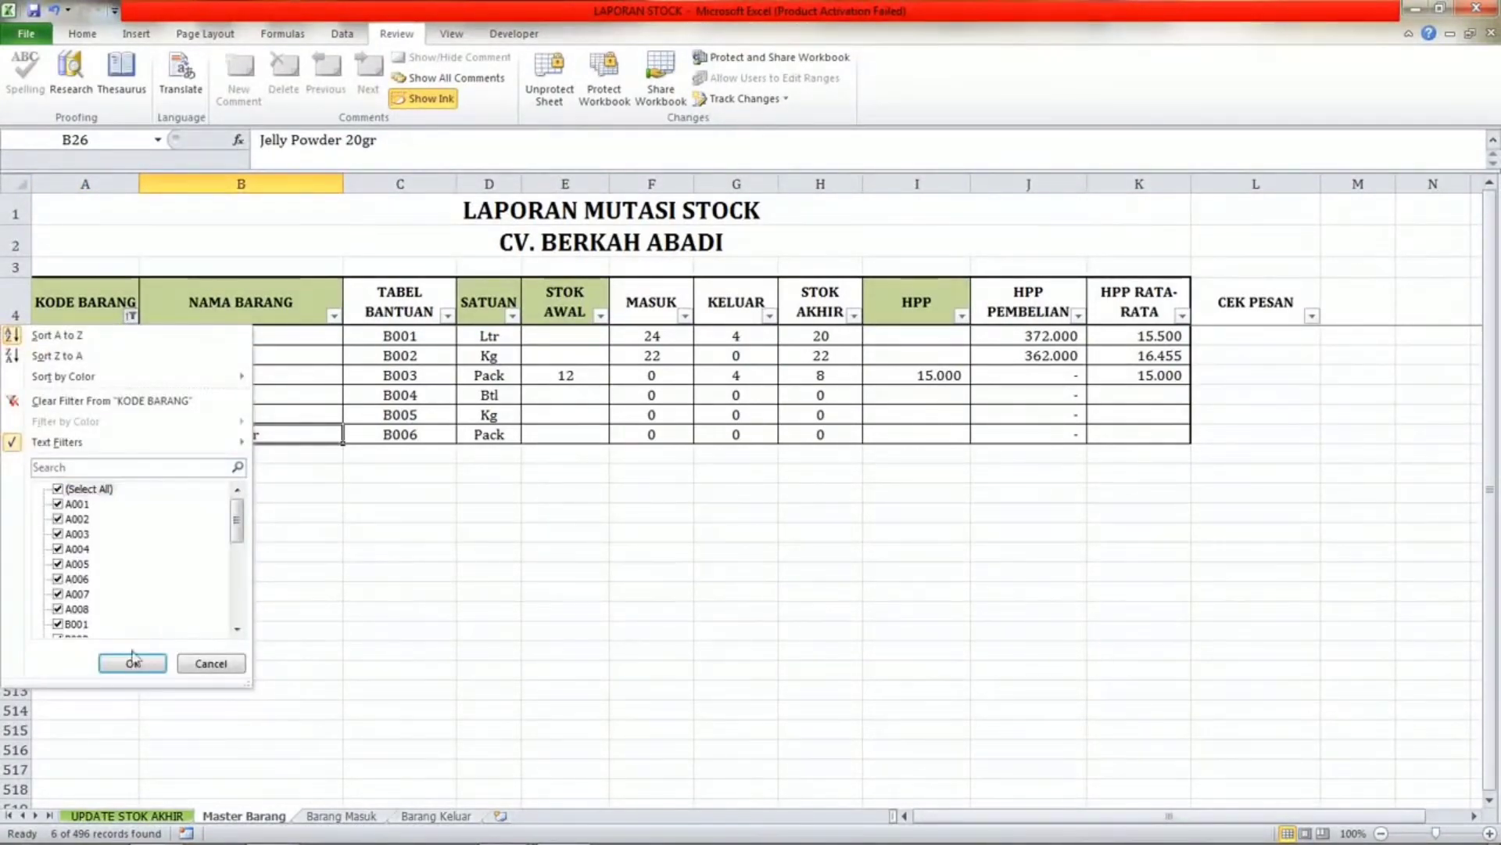
{"action": "left_click", "coordinate": [133, 662]}
{"action": "left_click", "coordinate": [310, 654]}
{"action": "left_click", "coordinate": [467, 630]}
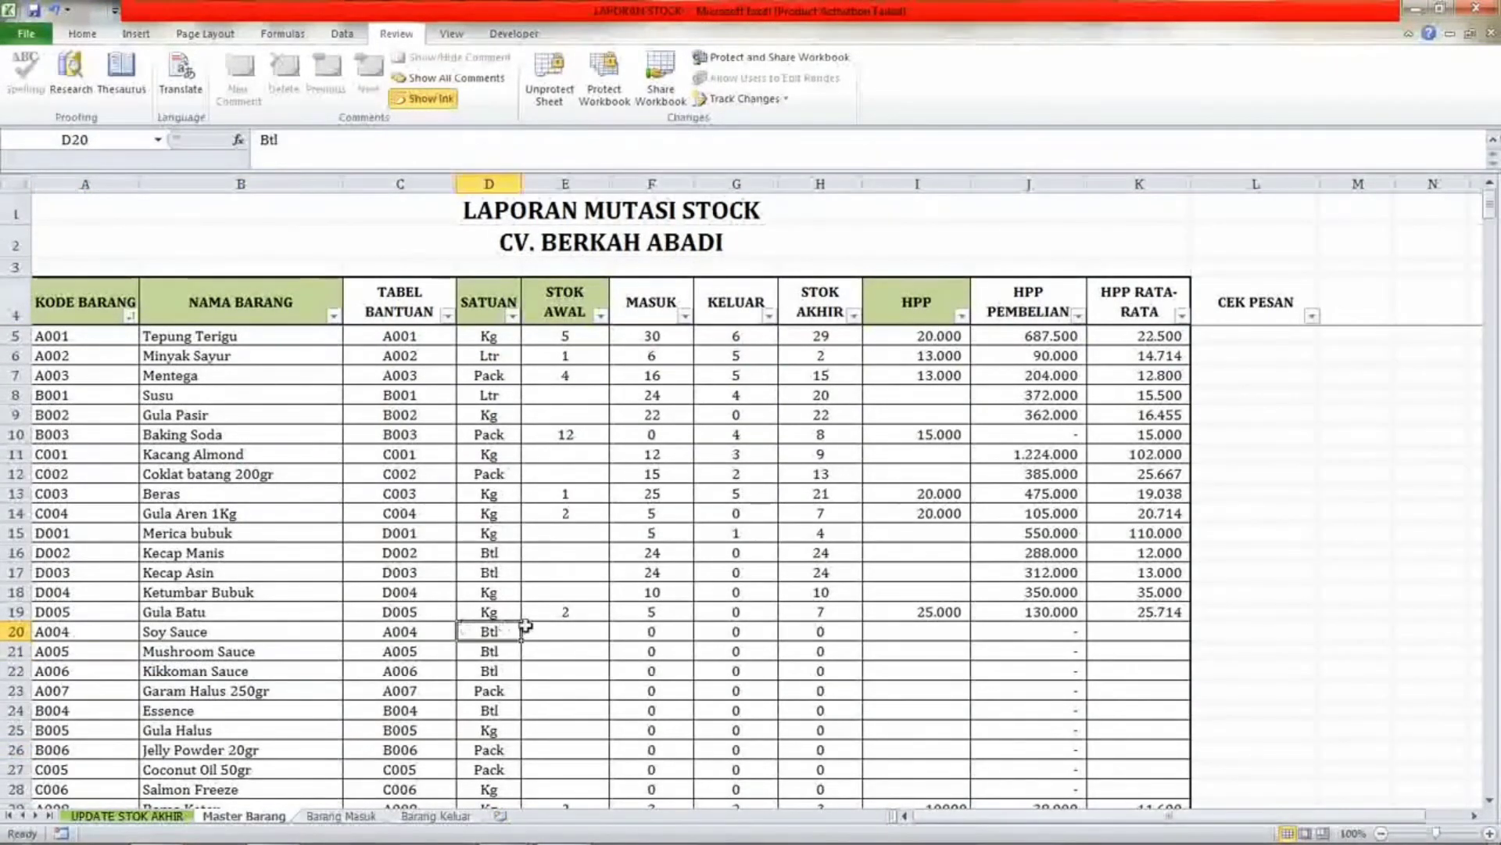
Flip through the Barang Keluar, Master Barang and Barang Masuk sheets, returning to UPDATE STOK AKHIR.
{"action": "left_click", "coordinate": [127, 816]}
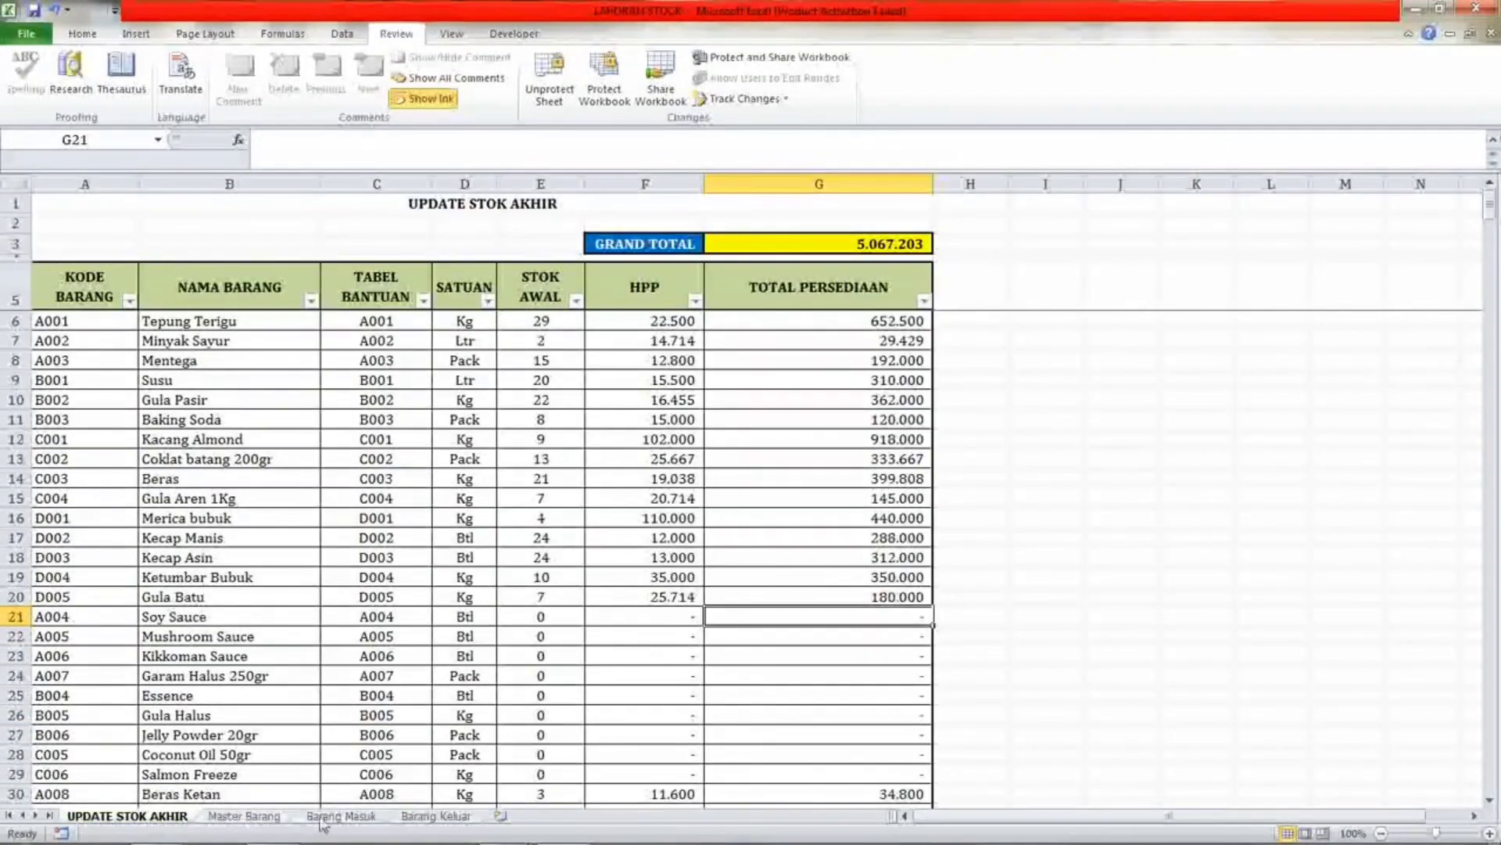
{"action": "left_click", "coordinate": [419, 818]}
{"action": "left_click", "coordinate": [264, 819]}
{"action": "left_click", "coordinate": [352, 817]}
{"action": "left_click", "coordinate": [417, 817]}
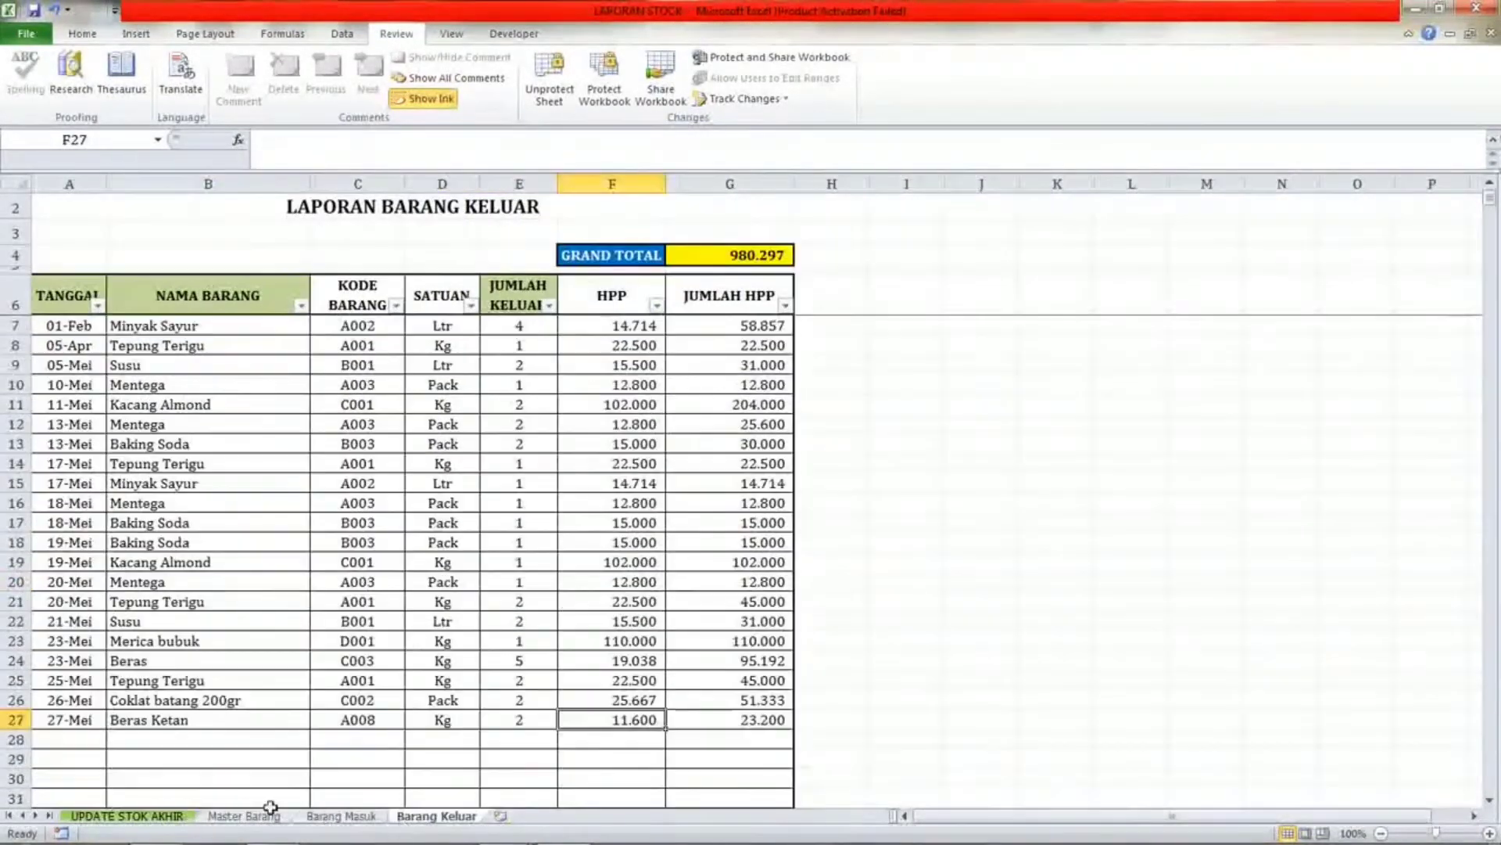
{"action": "left_click", "coordinate": [126, 816]}
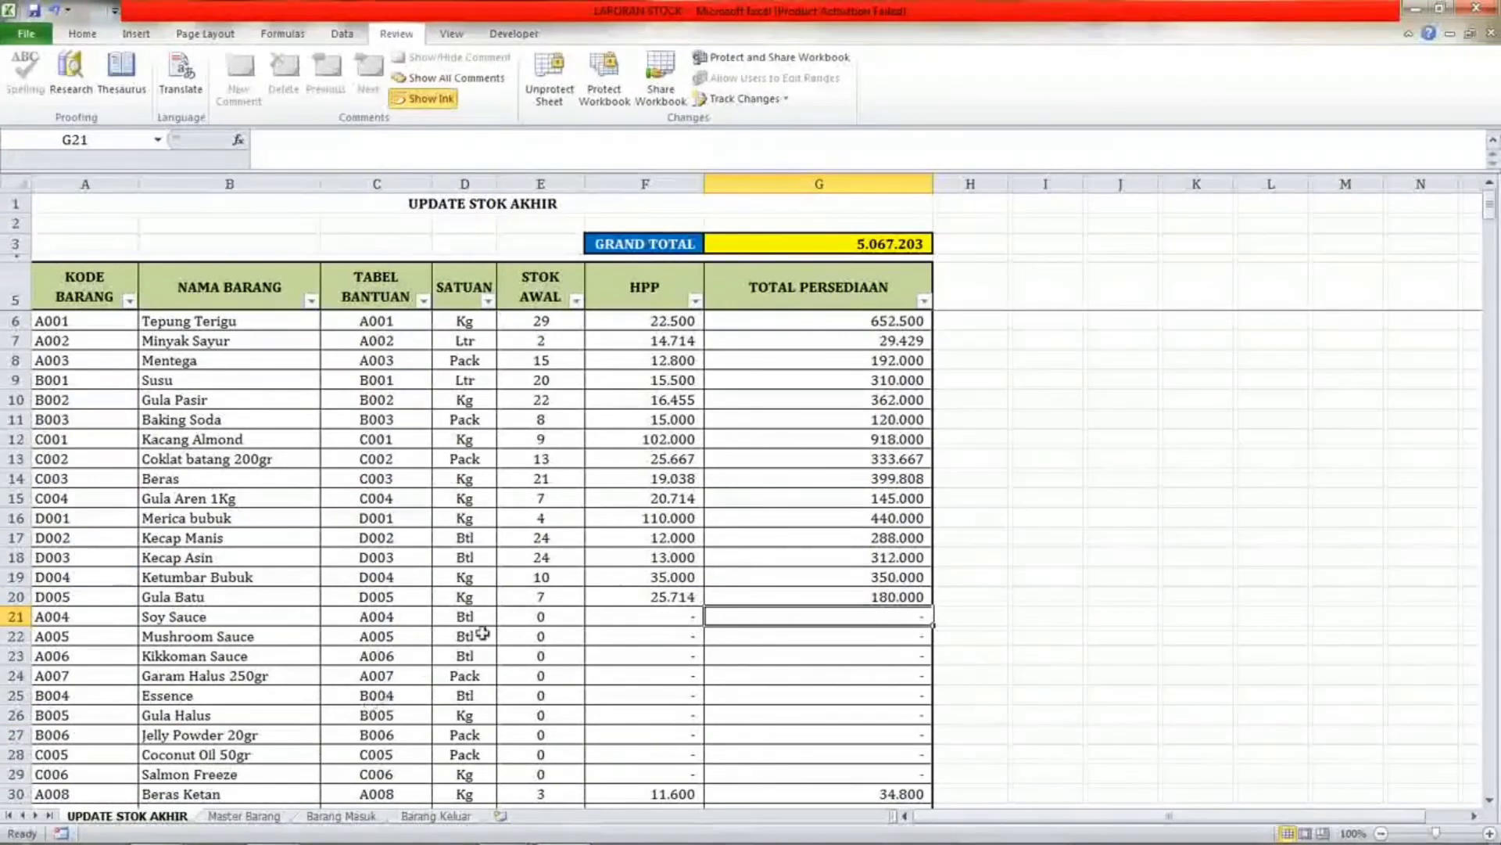
{"action": "scroll", "coordinate": [509, 617], "scroll_direction": "down", "scroll_amount": 3}
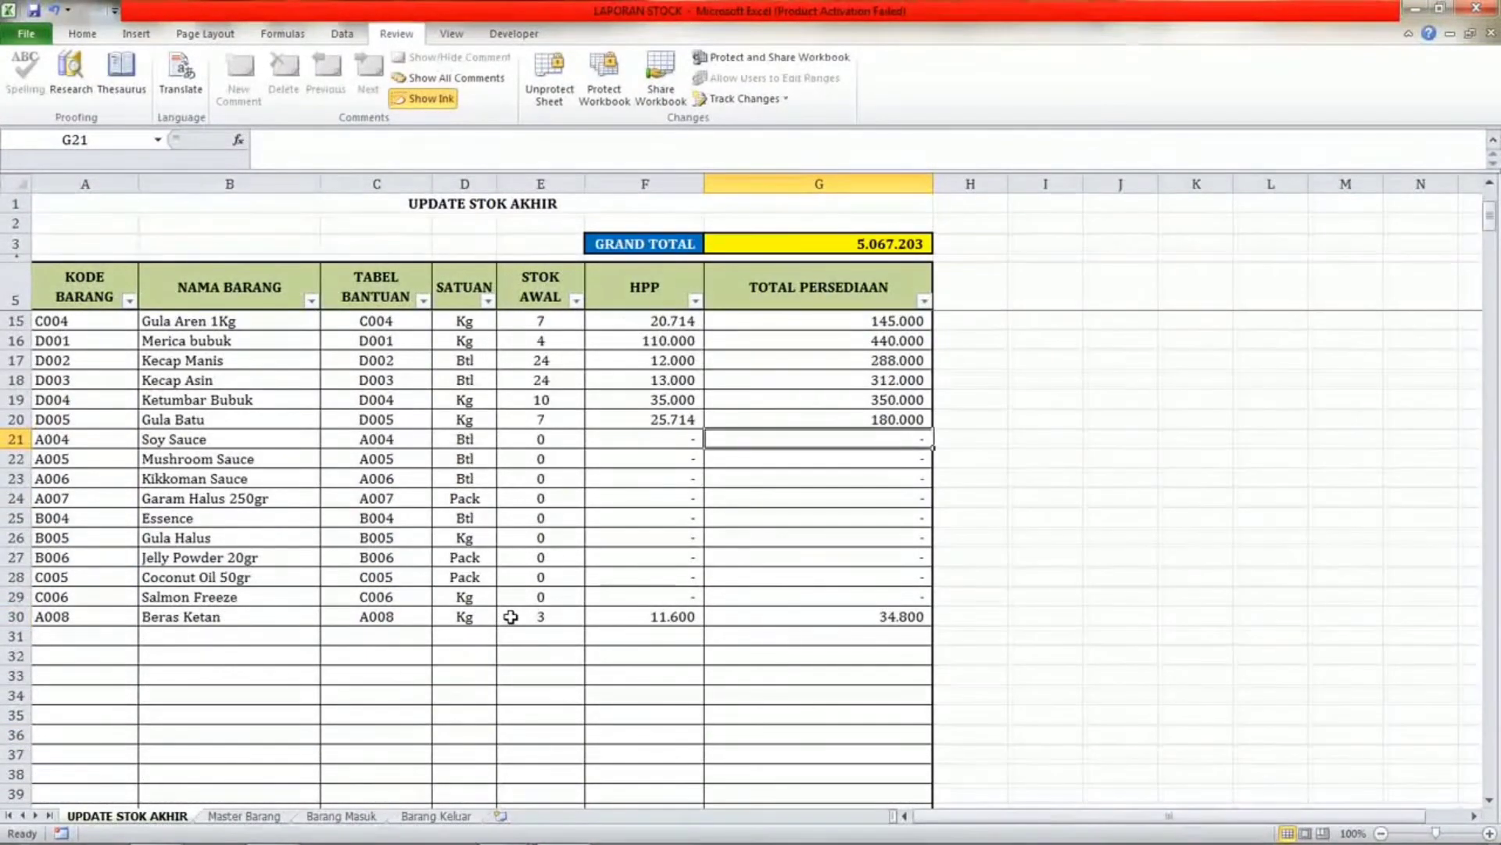
{"action": "scroll", "coordinate": [510, 617], "scroll_direction": "up", "scroll_amount": 3}
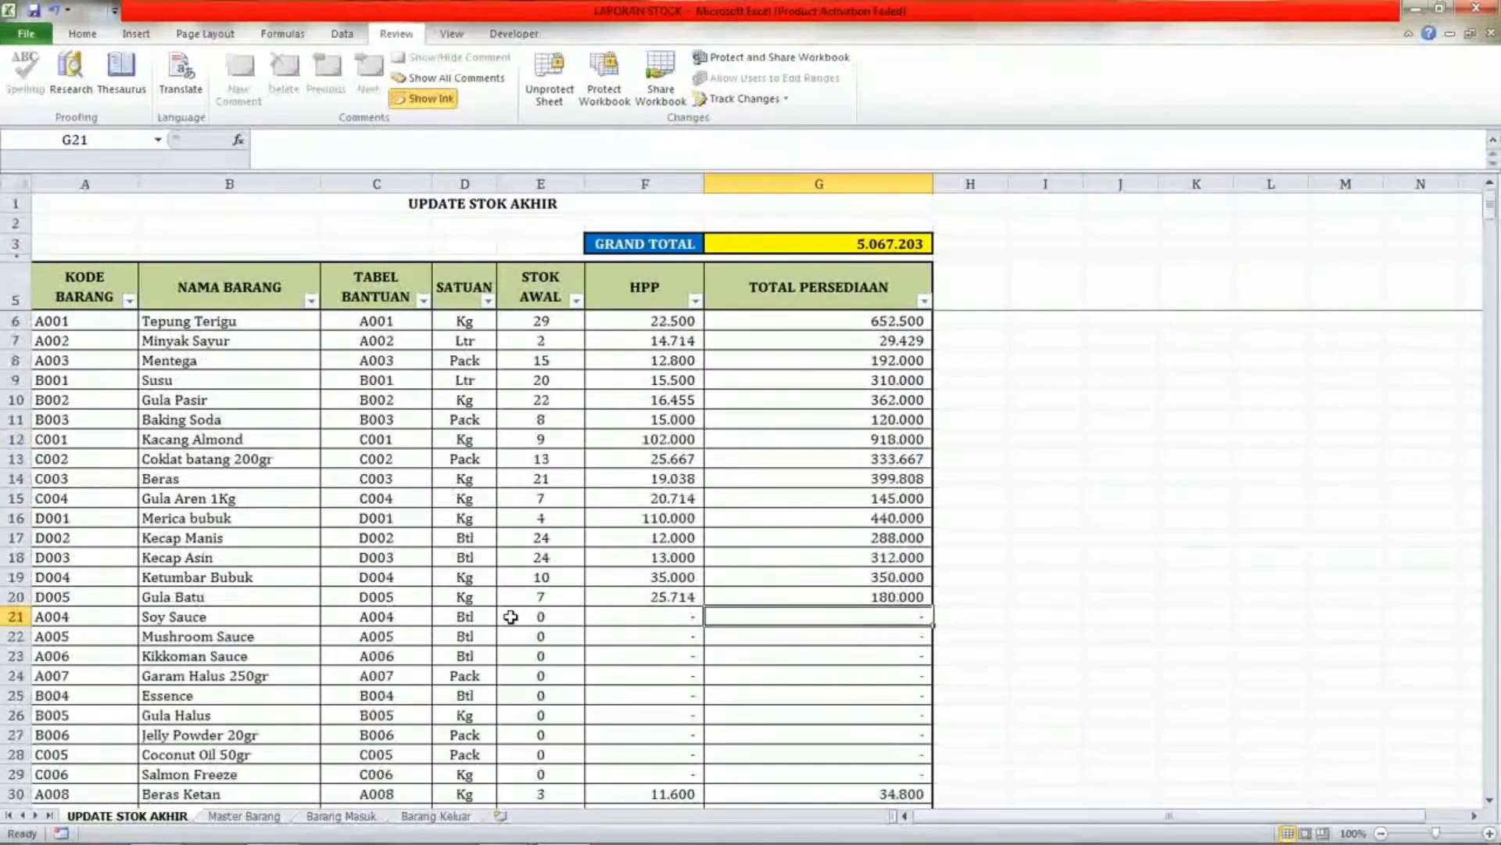
Inspect the A-code item rows in the UPDATE STOK AKHIR sheet.
{"action": "left_click", "coordinate": [358, 661]}
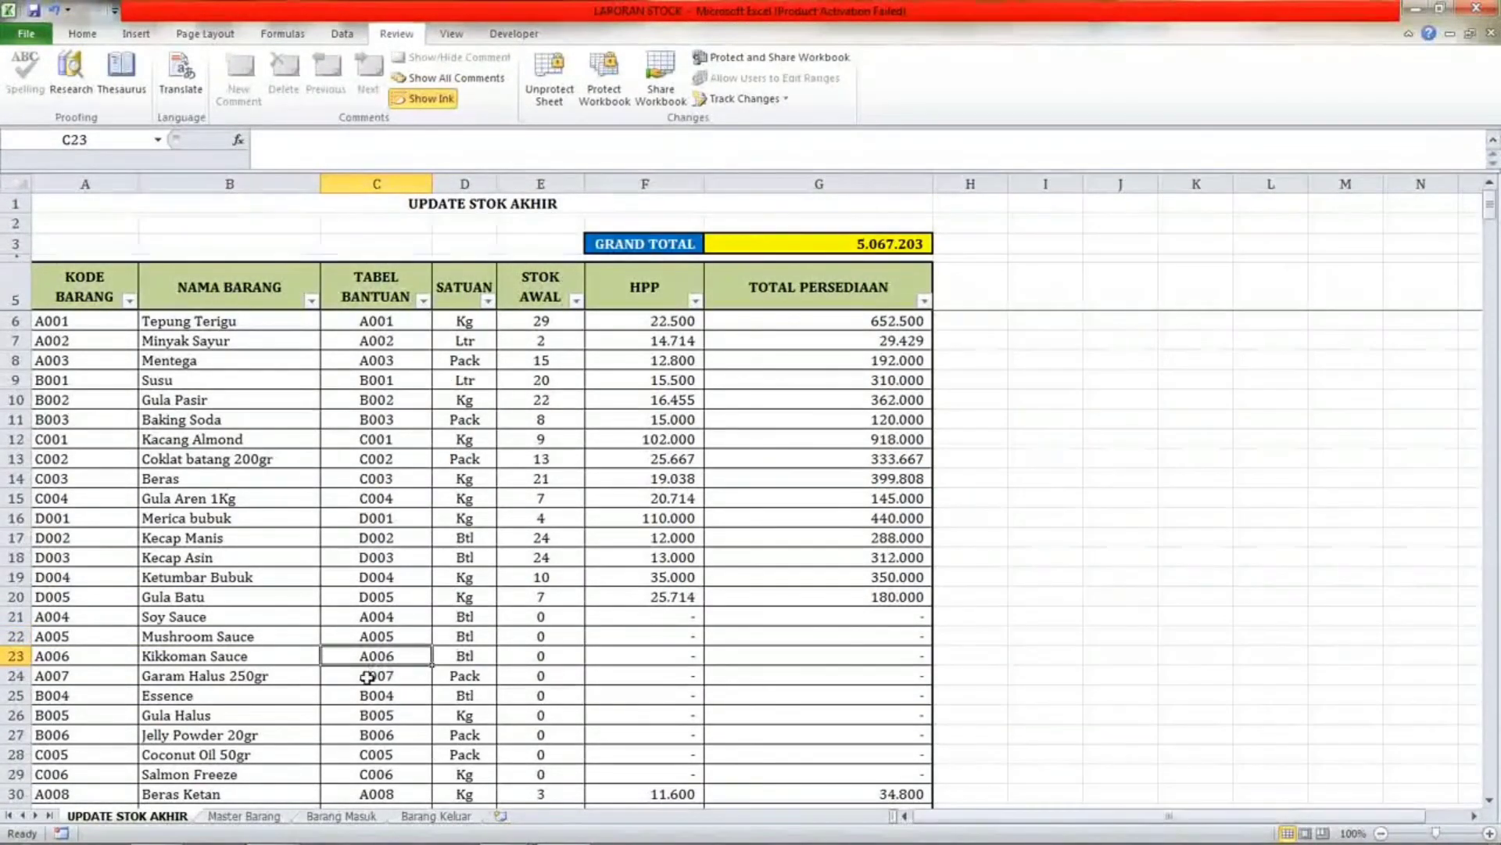
{"action": "left_click", "coordinate": [201, 673]}
{"action": "left_click", "coordinate": [118, 657]}
{"action": "left_click", "coordinate": [94, 357]}
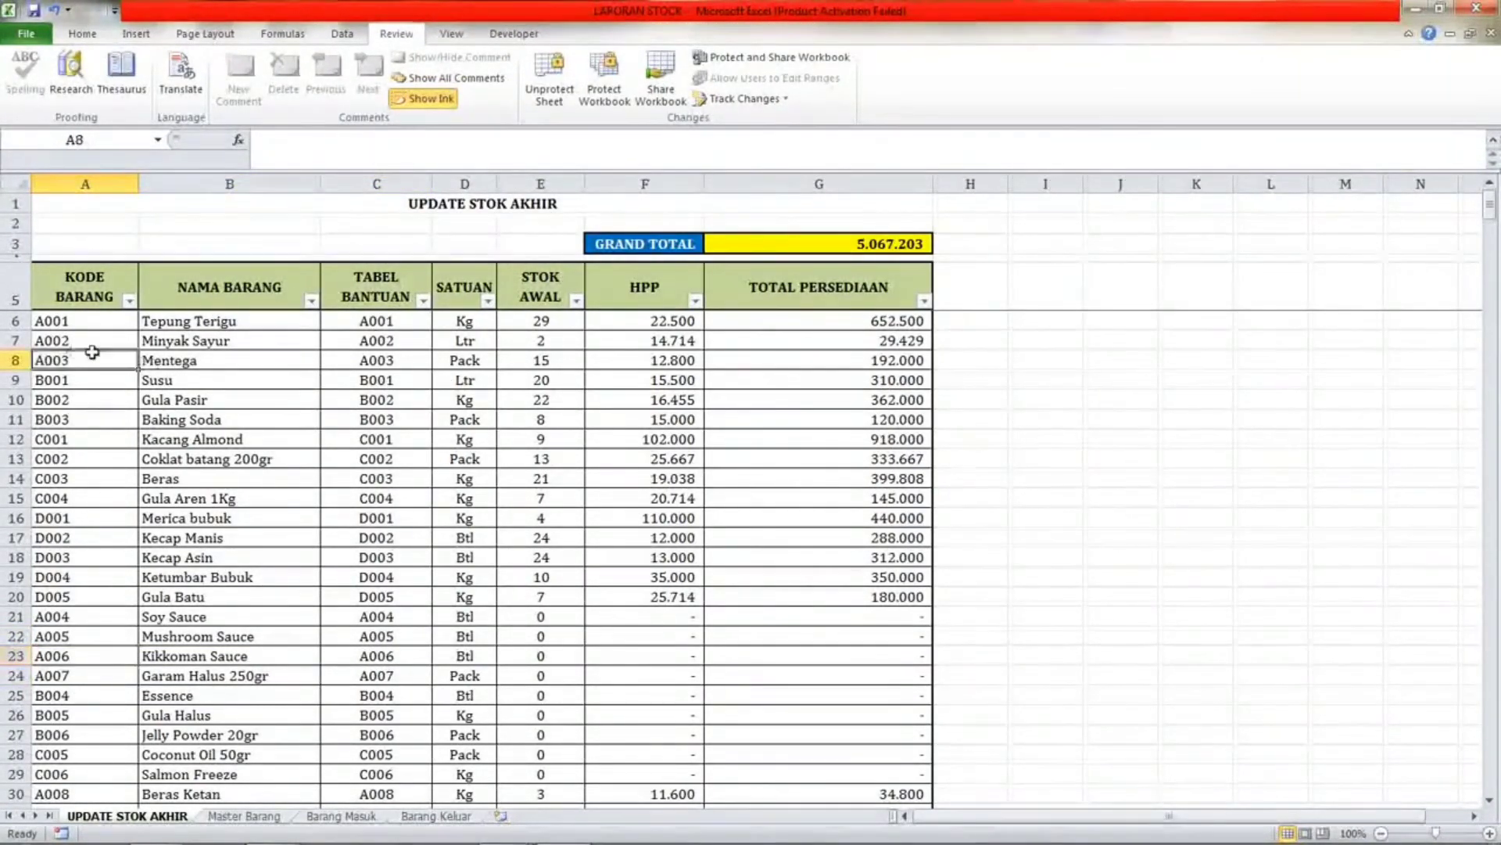
{"action": "left_click", "coordinate": [174, 360]}
Cycle once more through all four sheets, ending on UPDATE STOK AKHIR.
{"action": "left_click", "coordinate": [266, 815]}
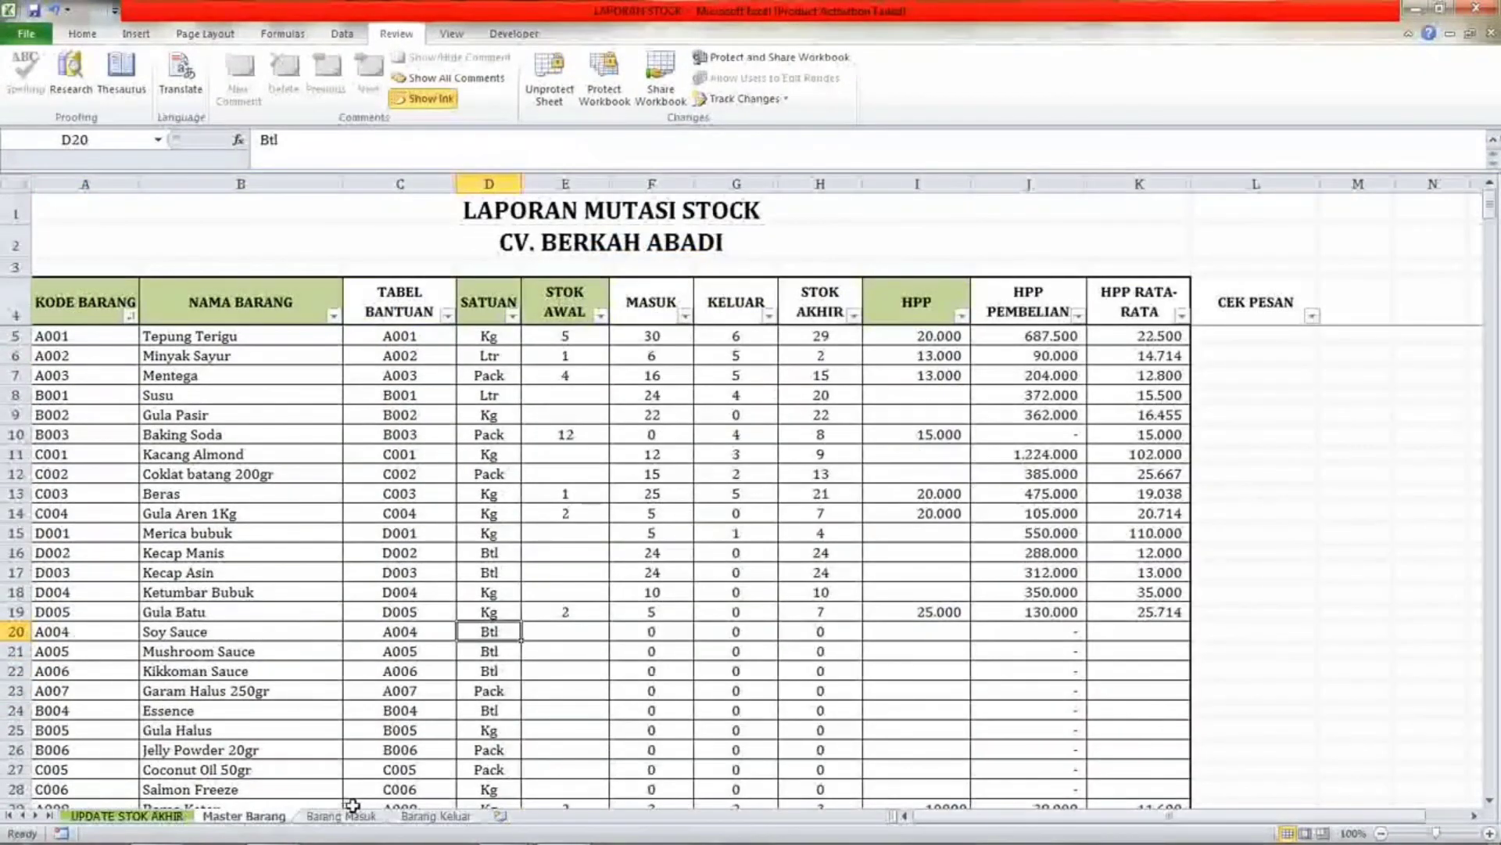
{"action": "left_click", "coordinate": [337, 814]}
{"action": "left_click", "coordinate": [244, 815]}
{"action": "left_click", "coordinate": [436, 816]}
{"action": "left_click", "coordinate": [129, 816]}
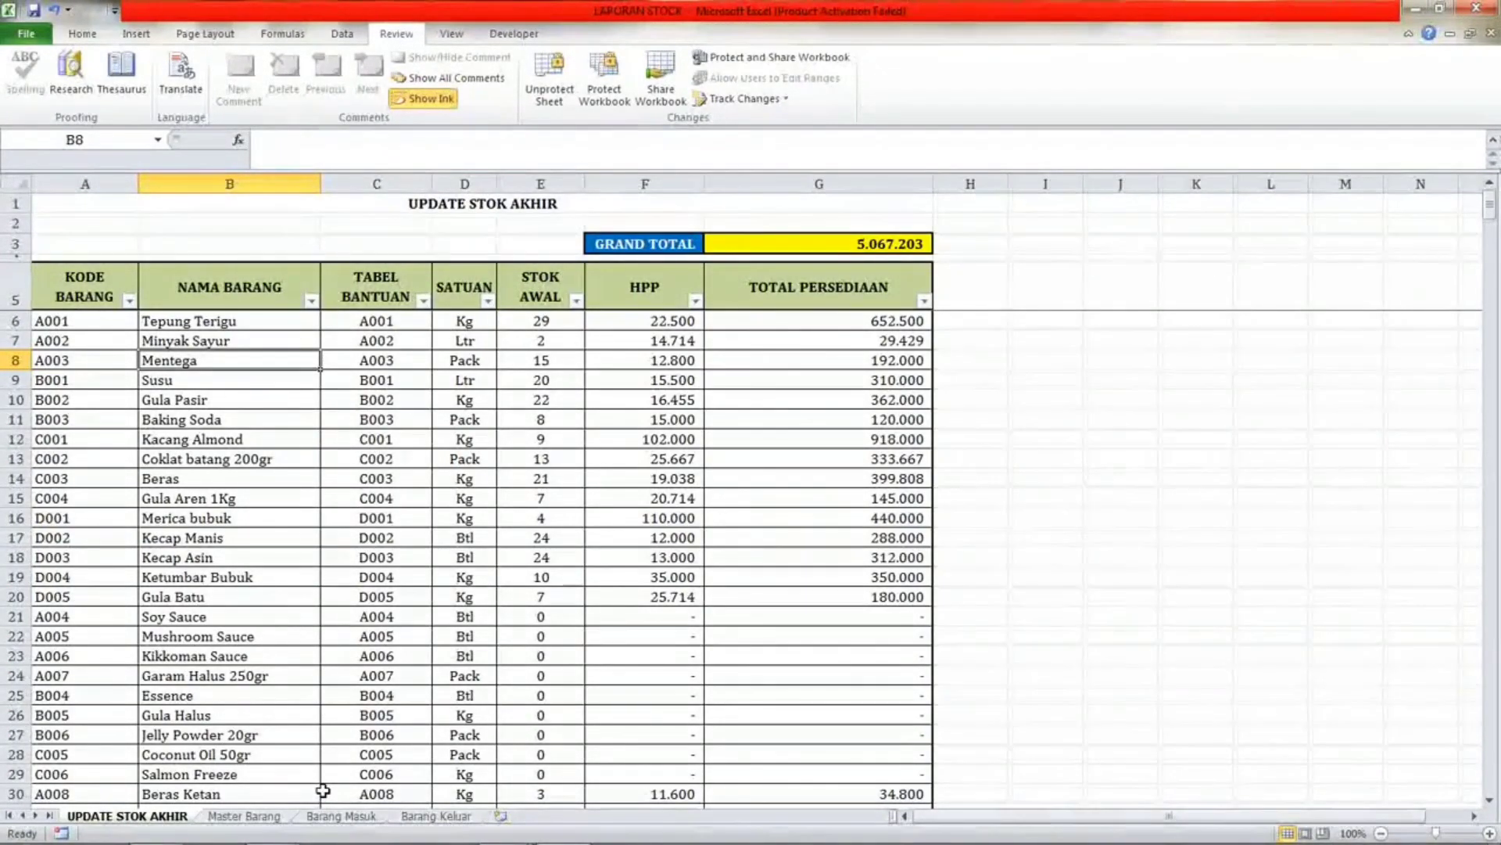
{"action": "left_click", "coordinate": [226, 816]}
{"action": "left_click", "coordinate": [125, 816]}
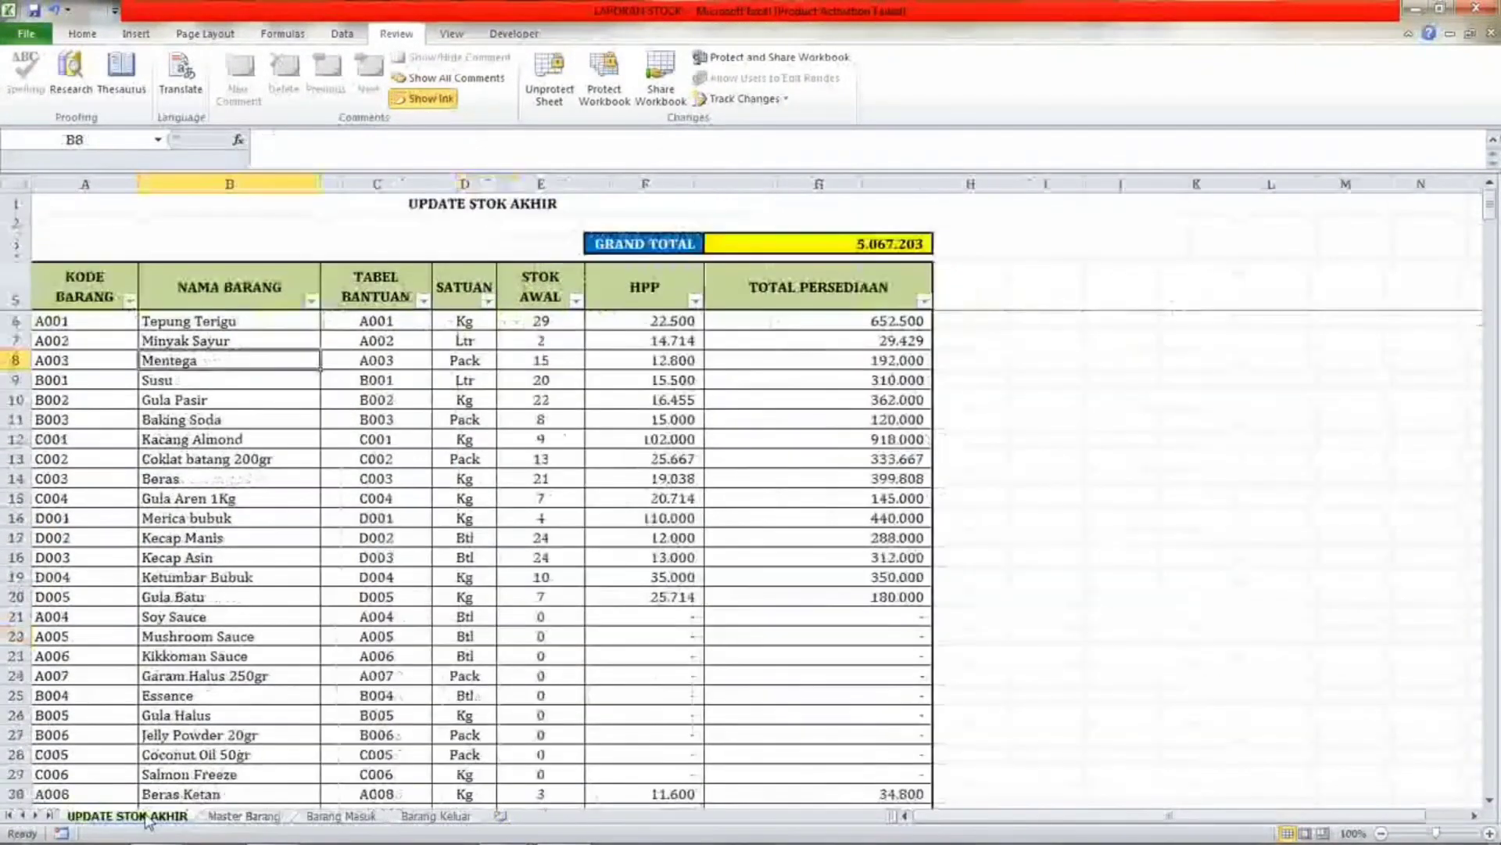